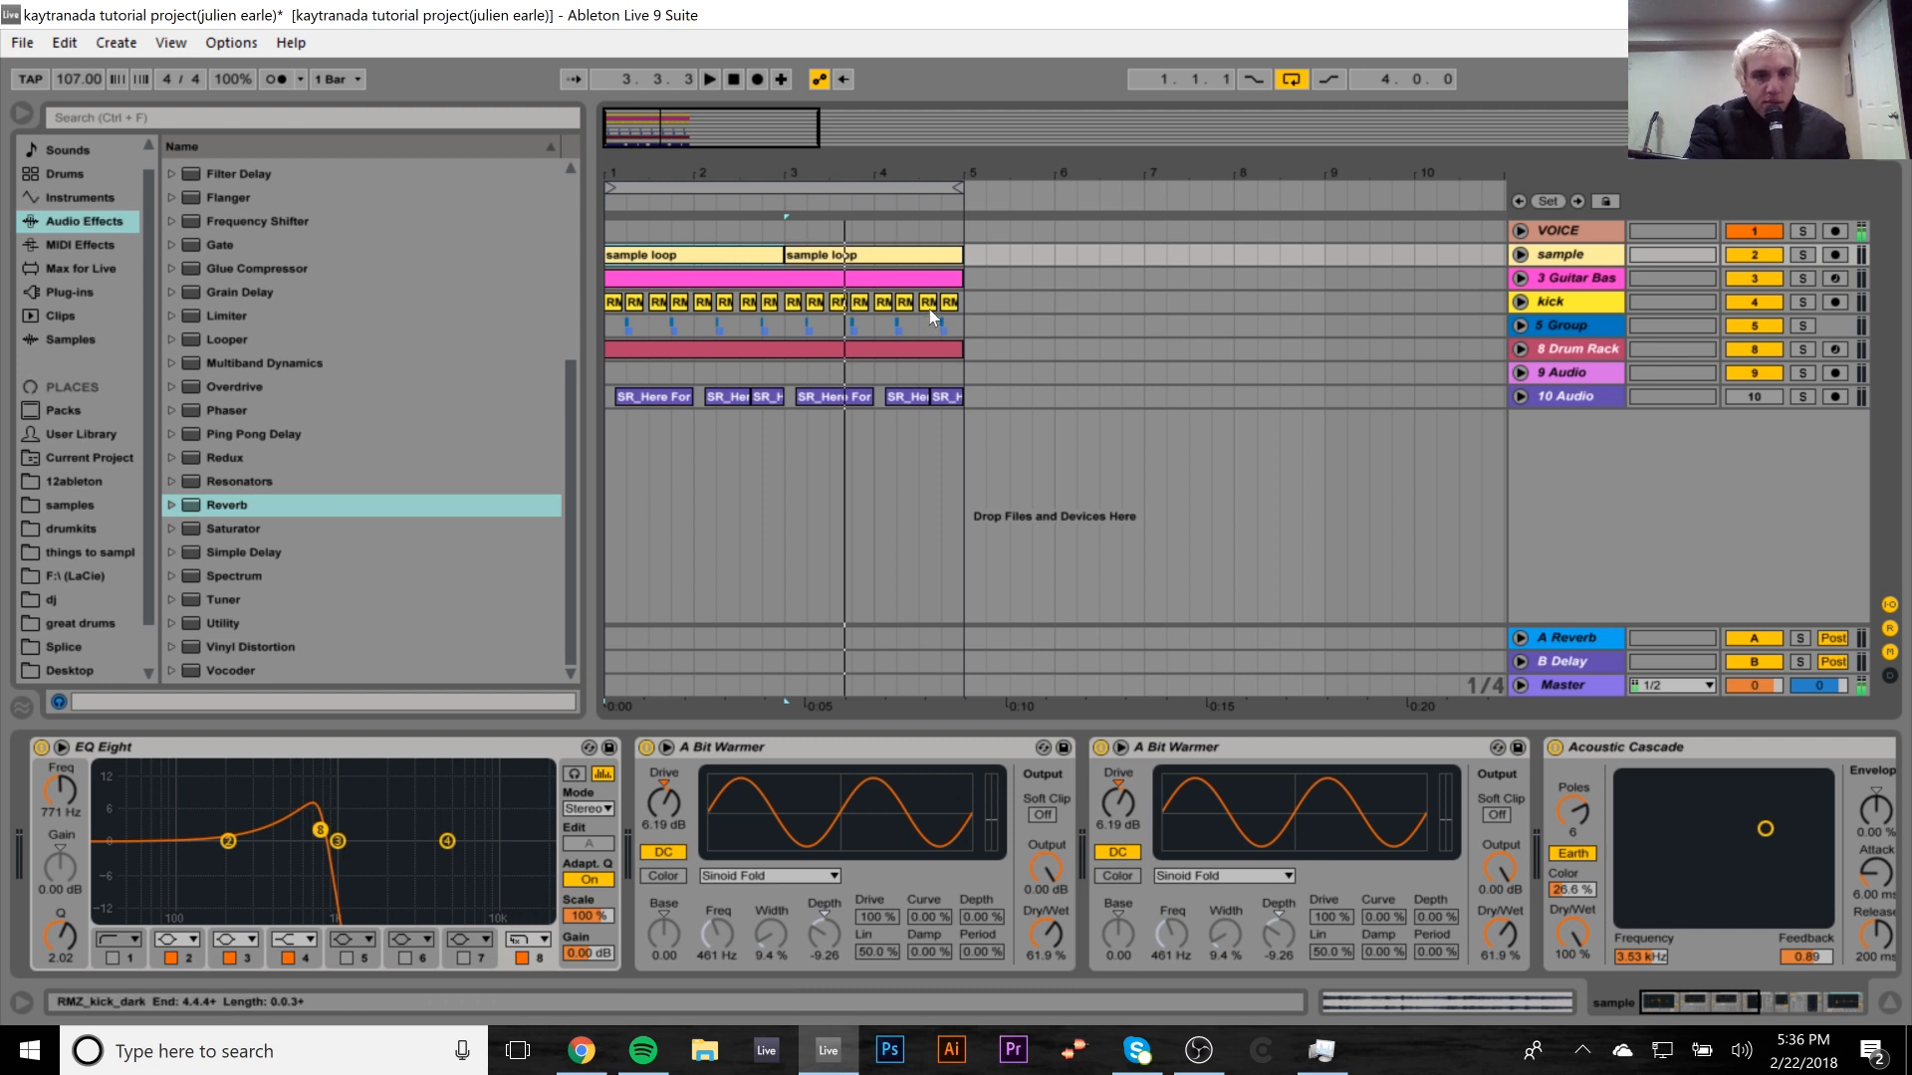
Try the project at a tempo of 125 BPM, play the loop briefly, and undo the tempo change.
{"action": "left_click", "coordinate": [66, 80]}
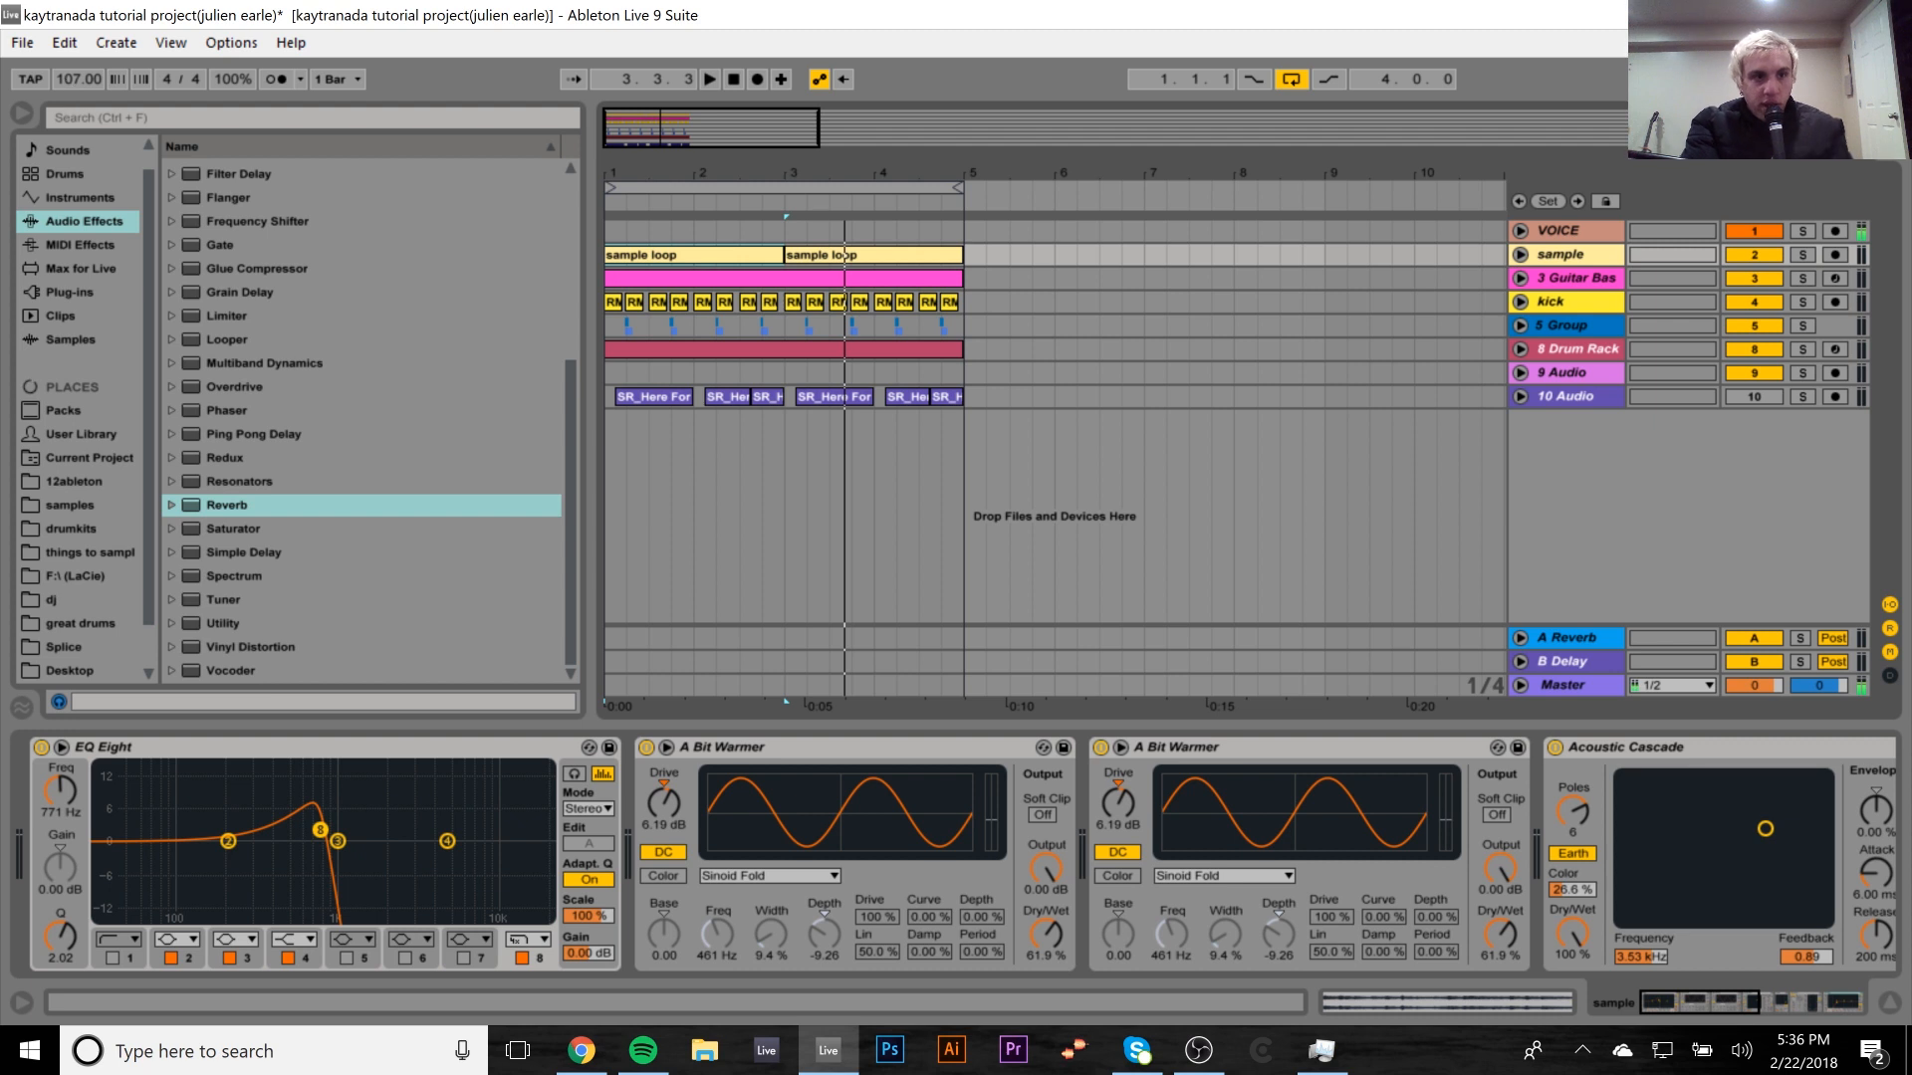
{"action": "type", "text": "125"}
{"action": "key", "text": "Return"}
{"action": "key", "text": "space"}
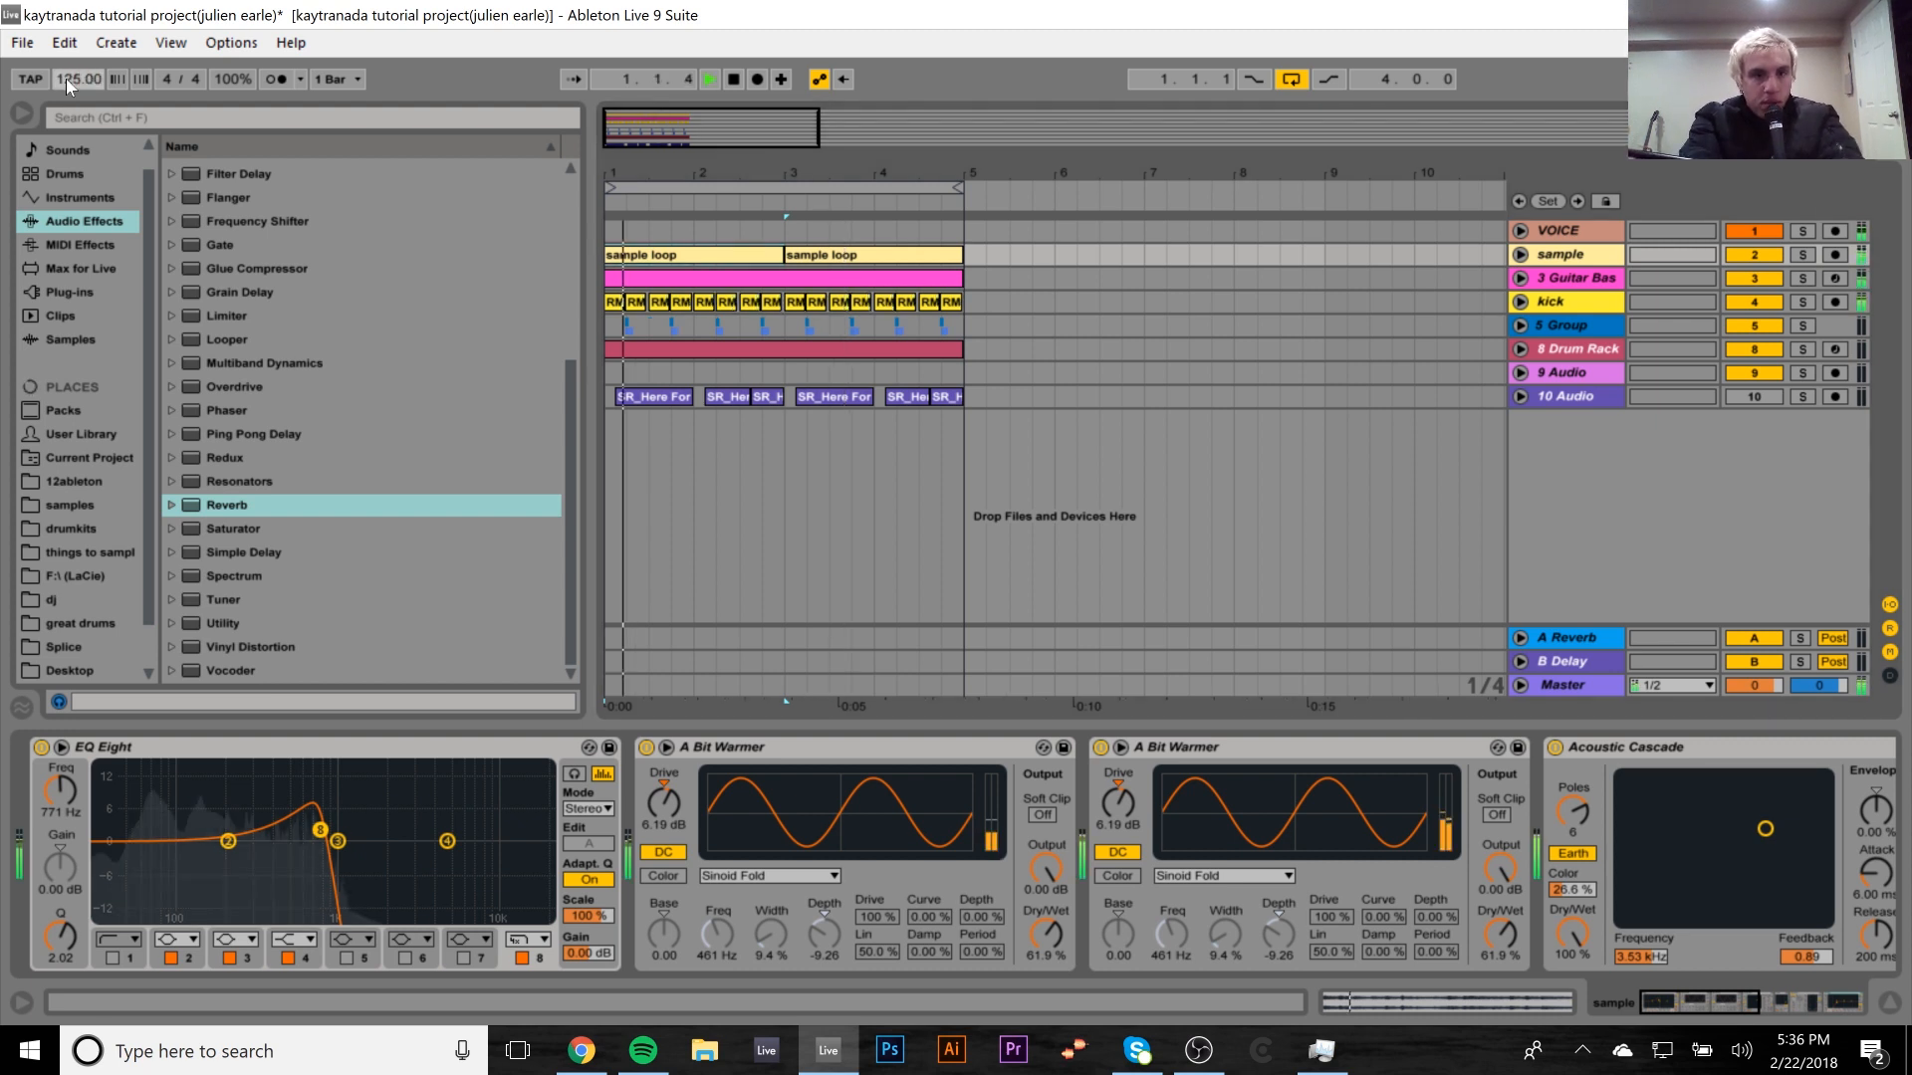
{"action": "key", "text": "space"}
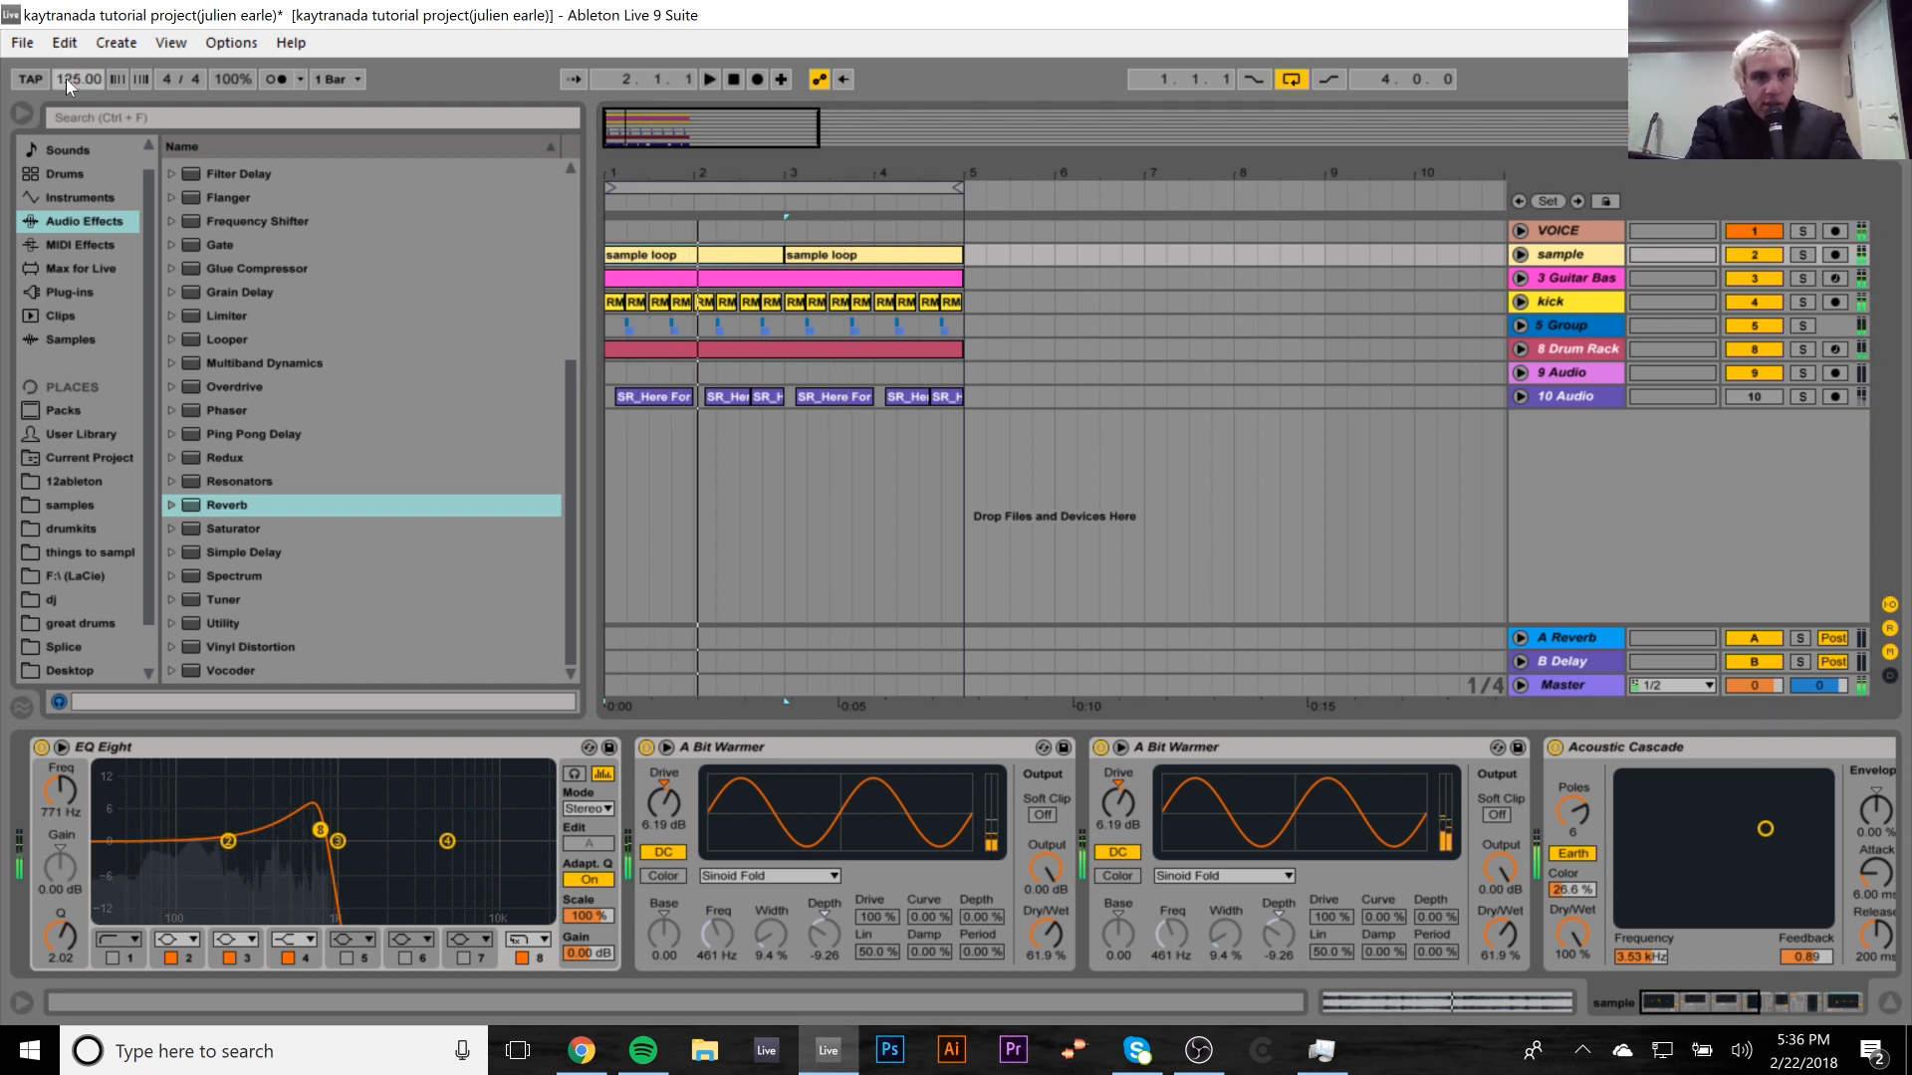
{"action": "key", "text": "ctrl+z"}
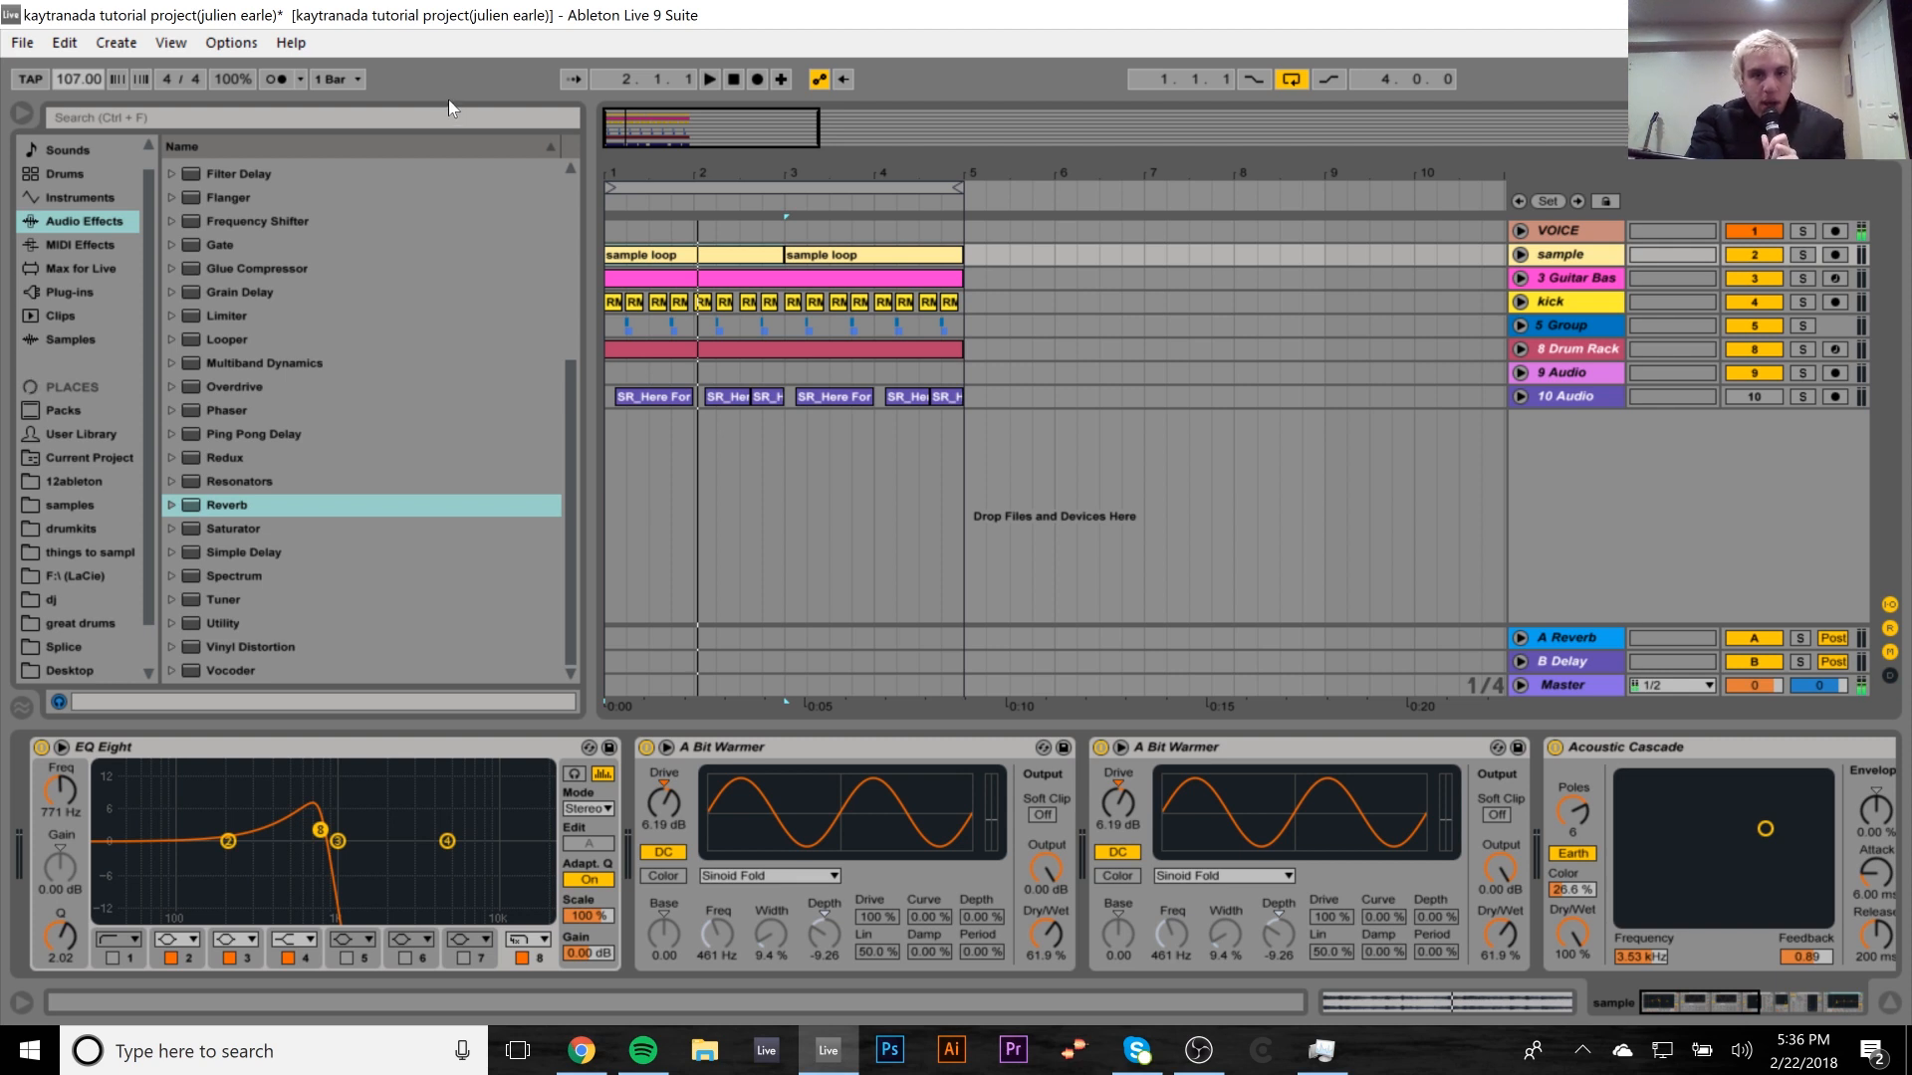
Solo the VOICE and sample tracks, show the sample track's devices, and play the soloed loop.
{"action": "left_click", "coordinate": [1579, 230]}
{"action": "left_click", "coordinate": [1802, 230]}
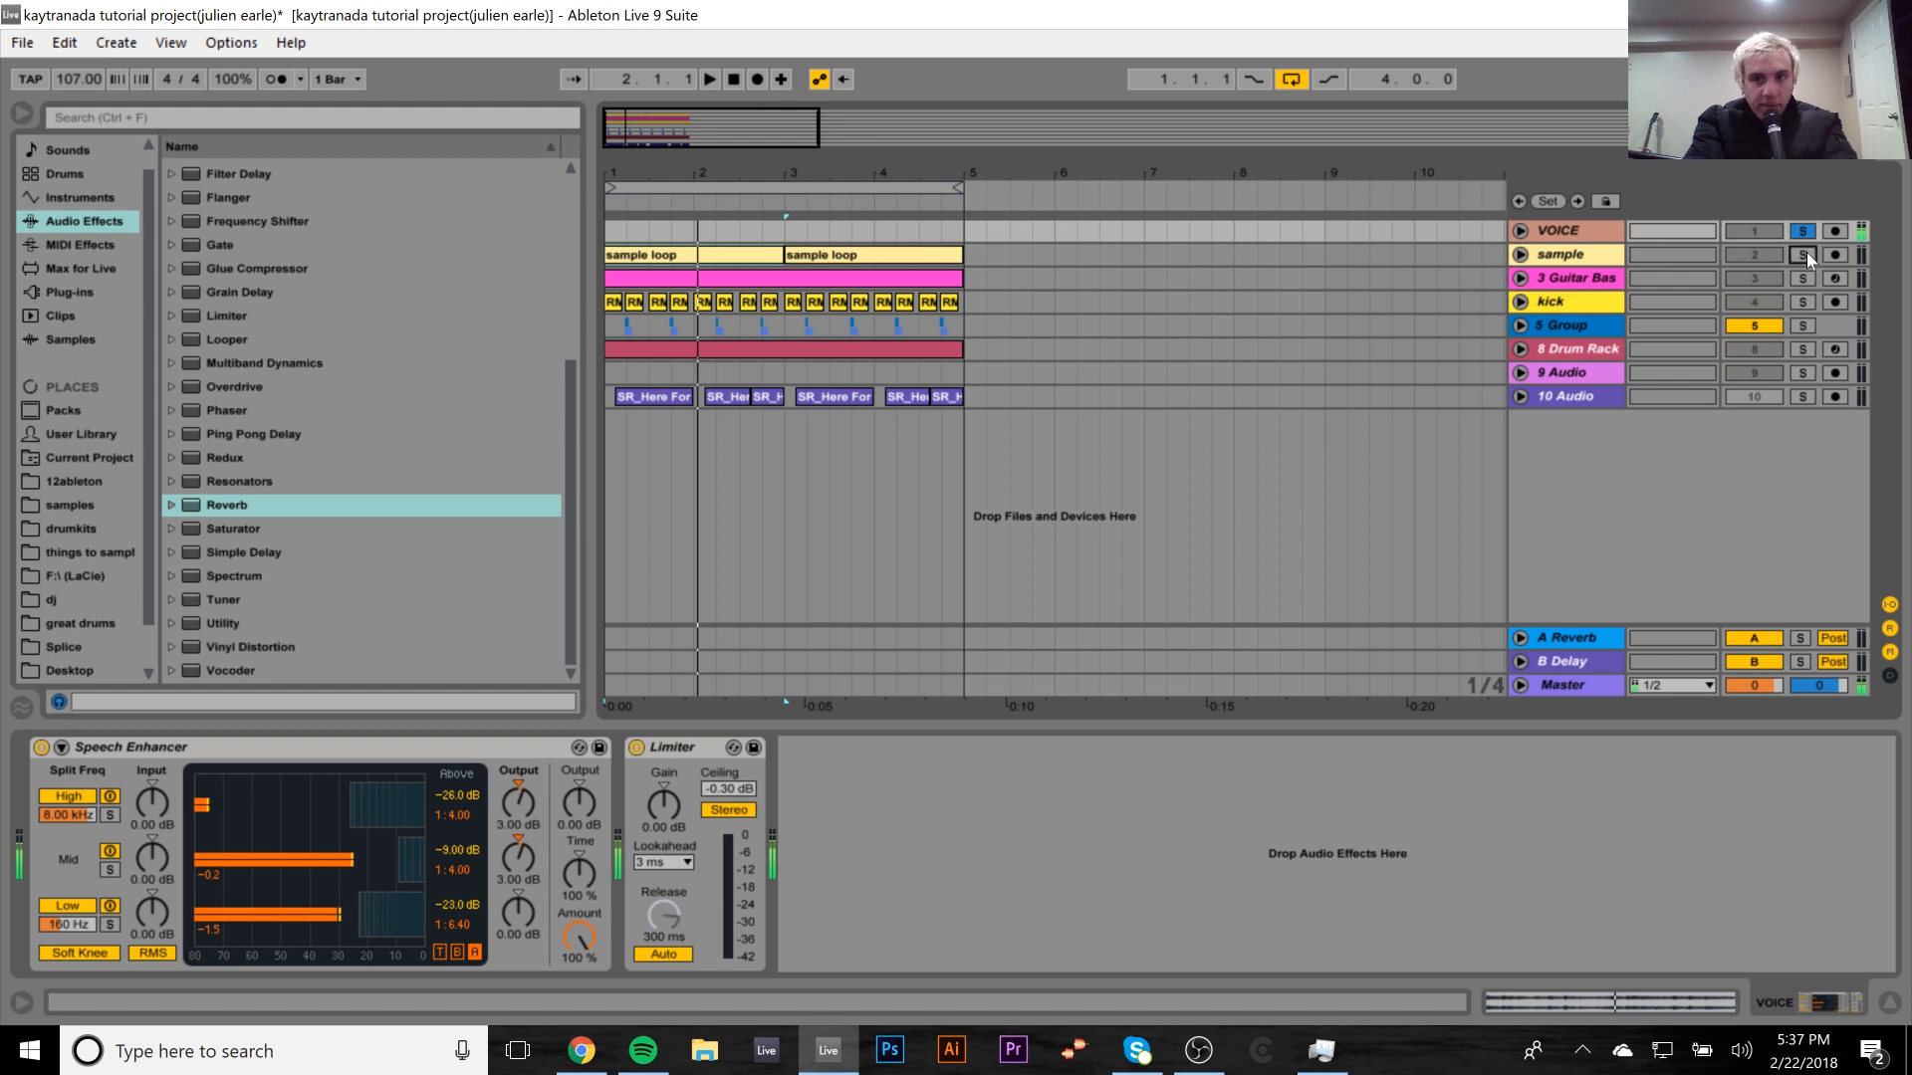
{"action": "left_click", "coordinate": [1803, 254]}
{"action": "left_click", "coordinate": [1575, 251]}
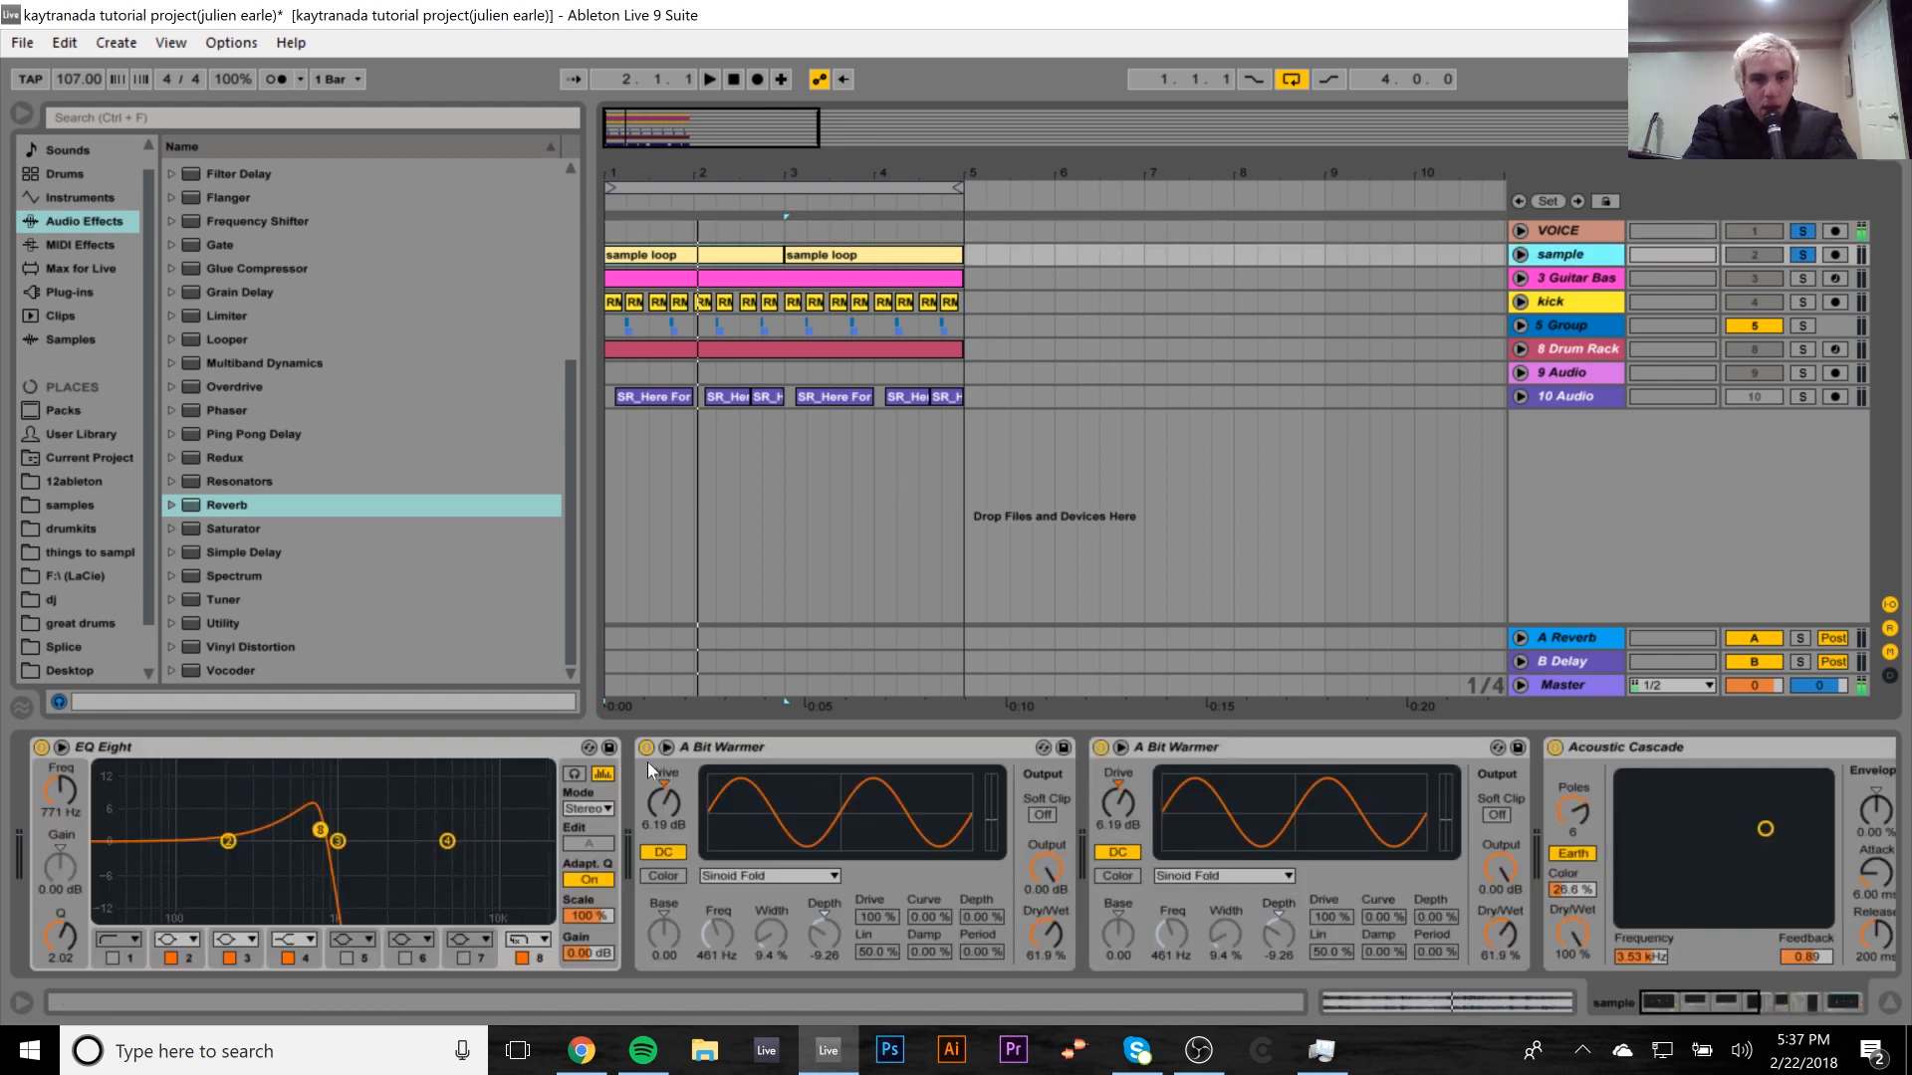
{"action": "key", "text": "space"}
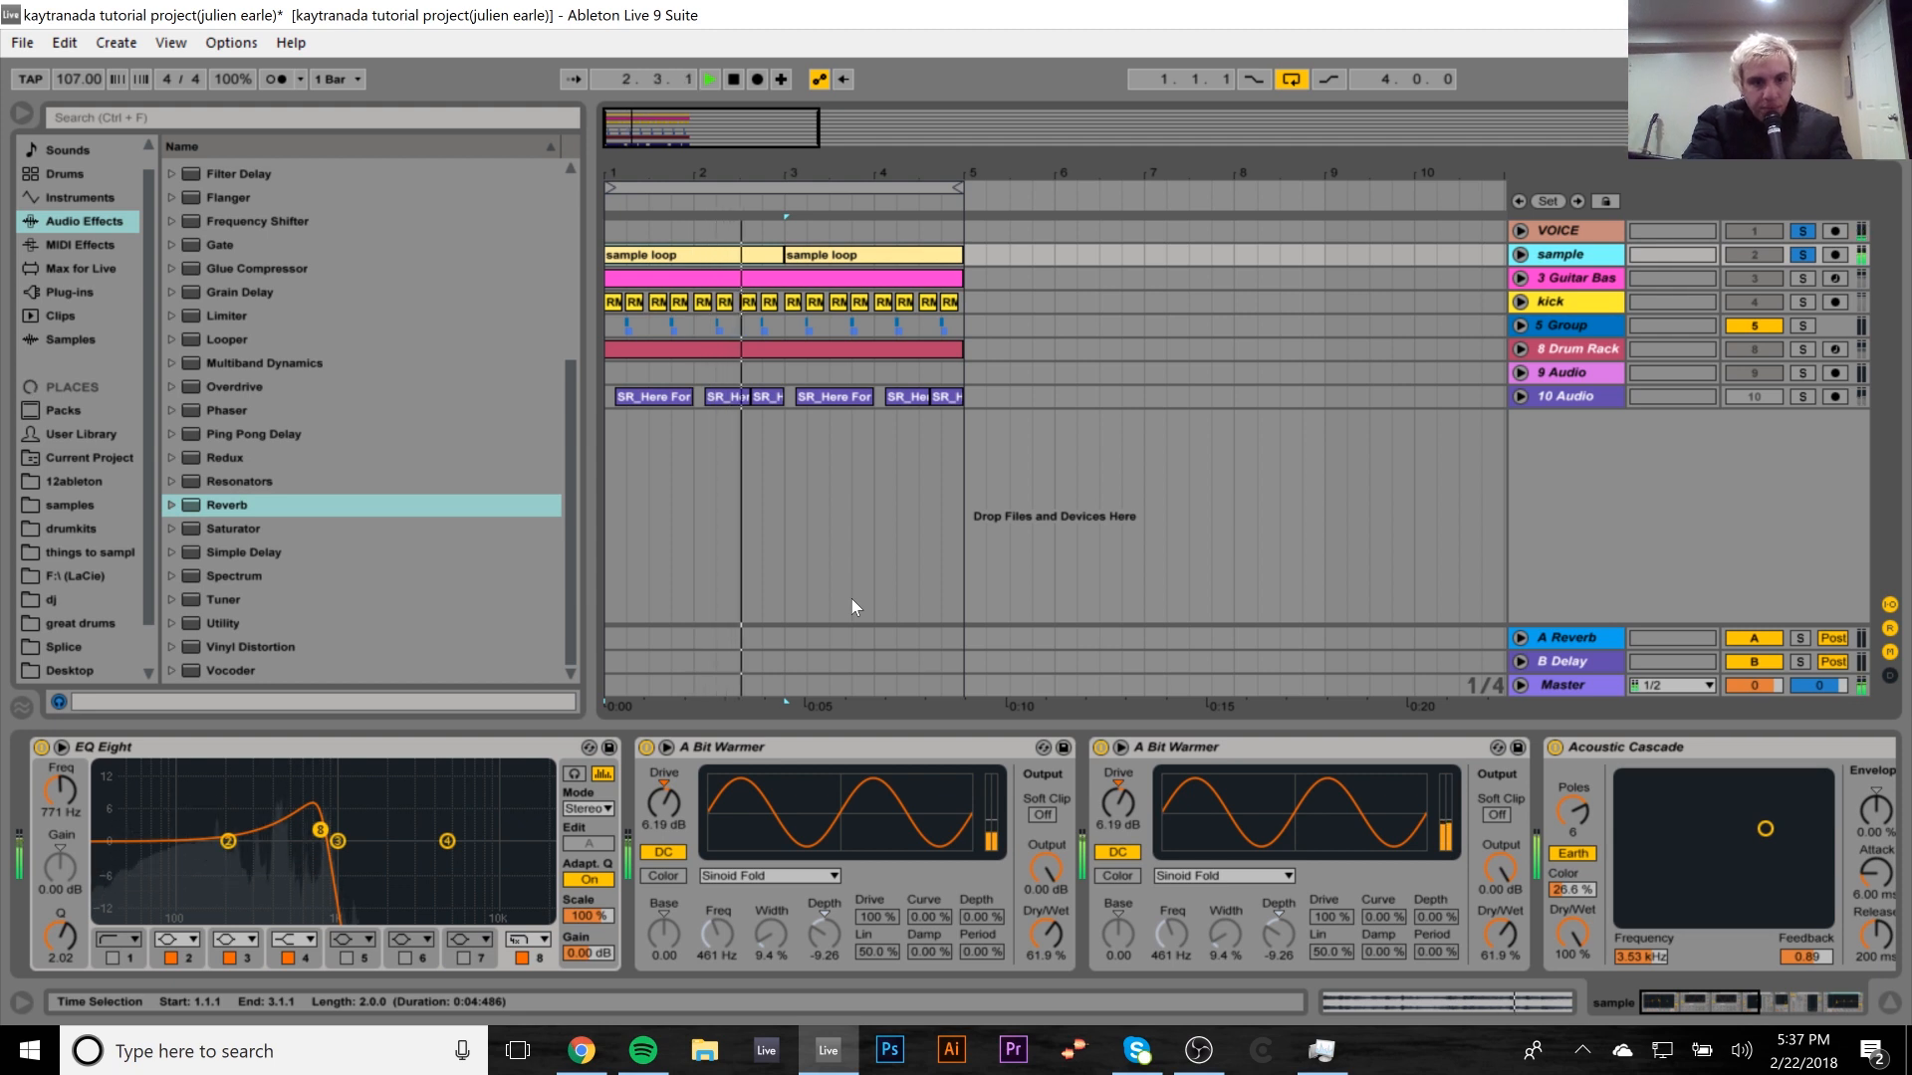
{"action": "key", "text": "space"}
Turn off the final EQ Eight, Compressor, Erosion and Acoustic Cascade devices on the sample track.
{"action": "left_click", "coordinate": [1822, 1005]}
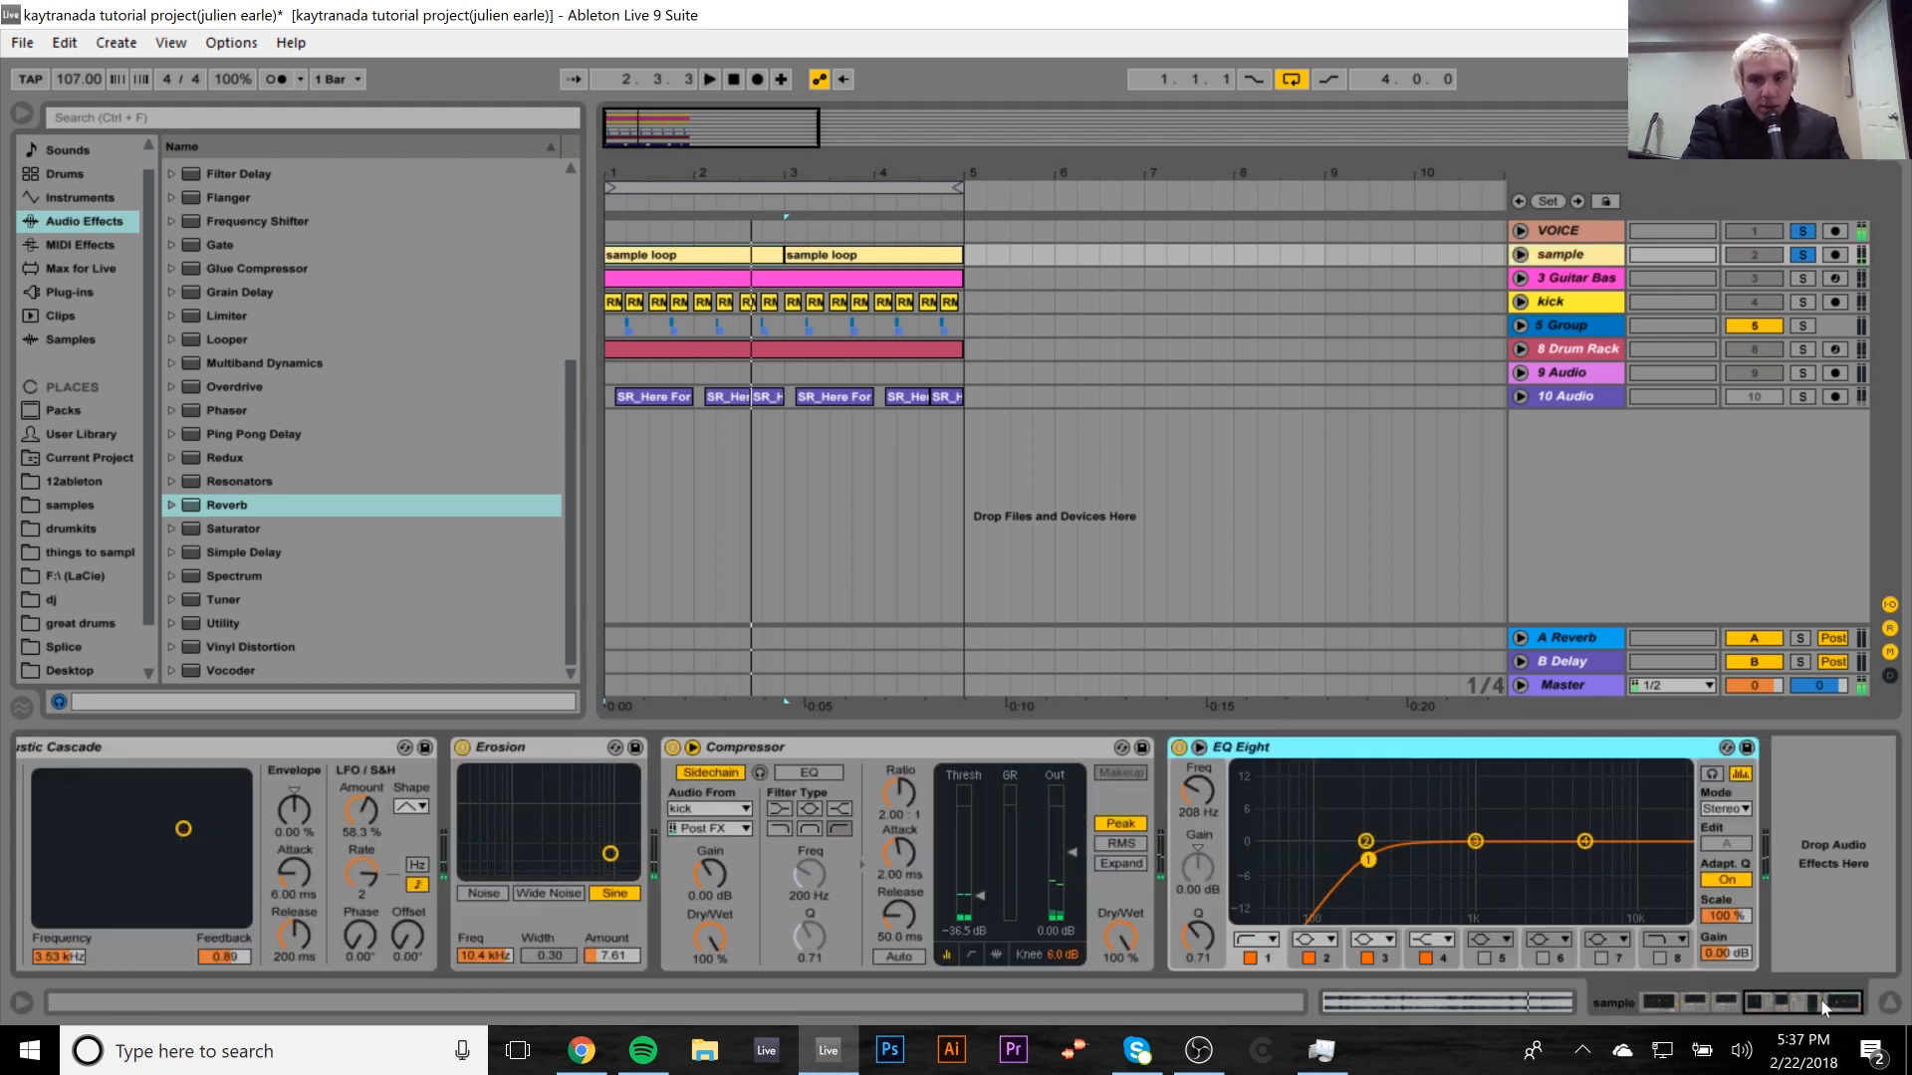
{"action": "left_click", "coordinate": [1179, 747]}
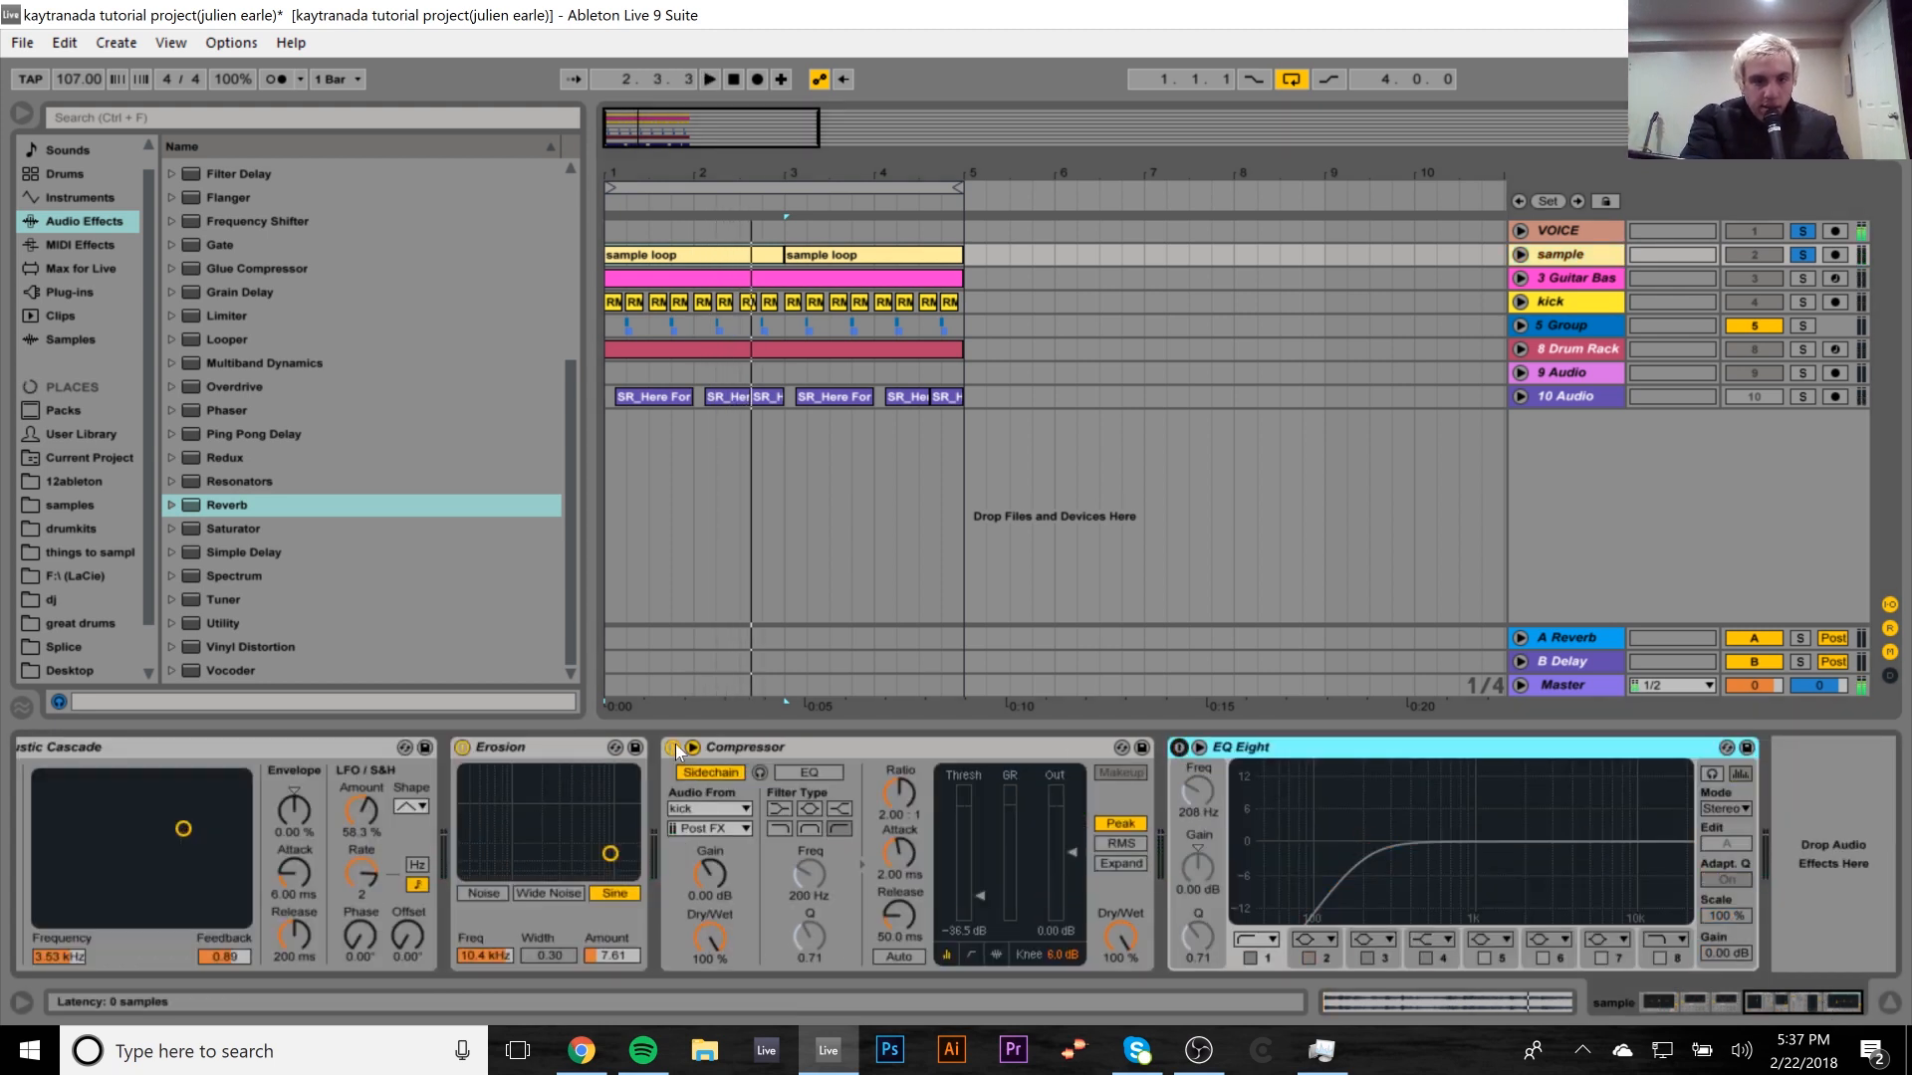
{"action": "left_click", "coordinate": [673, 748]}
{"action": "left_click_drag", "start_coordinate": [1780, 1018], "coordinate": [1766, 1012]}
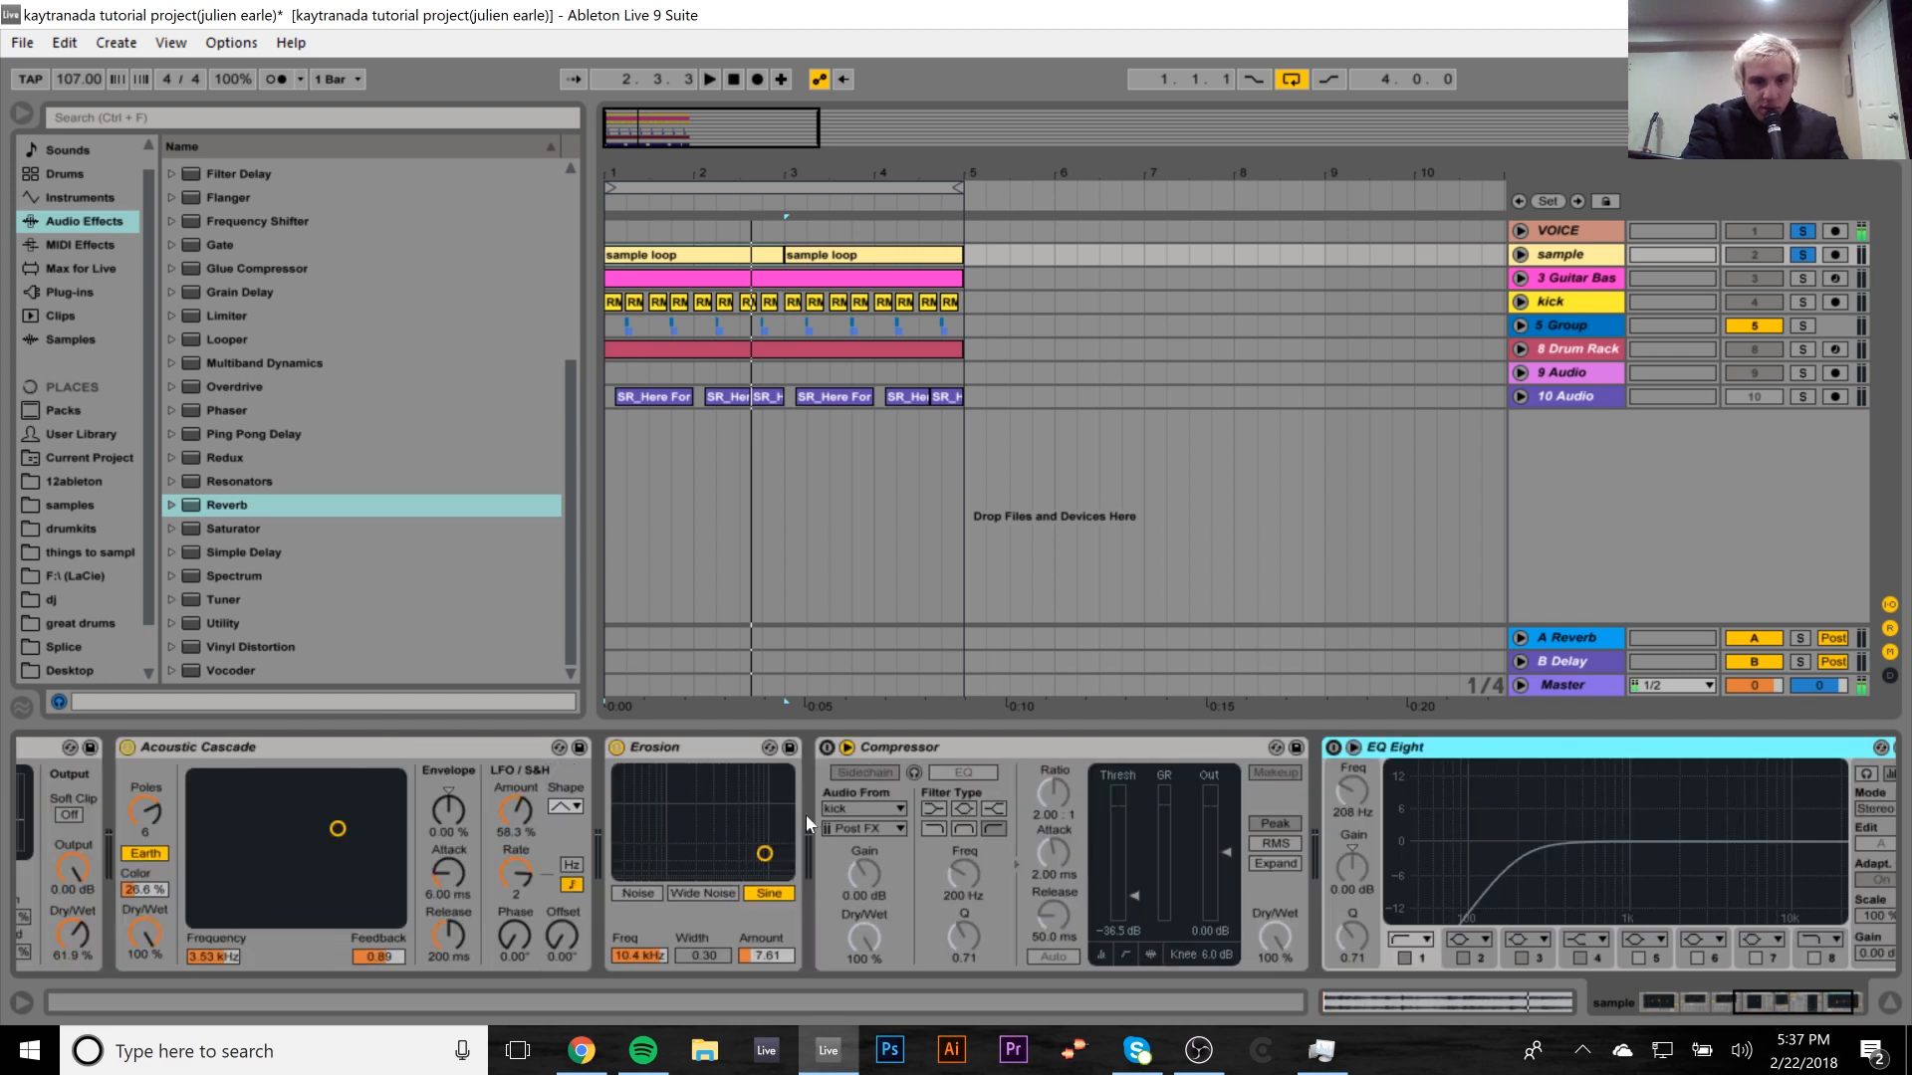
{"action": "left_click", "coordinate": [616, 747]}
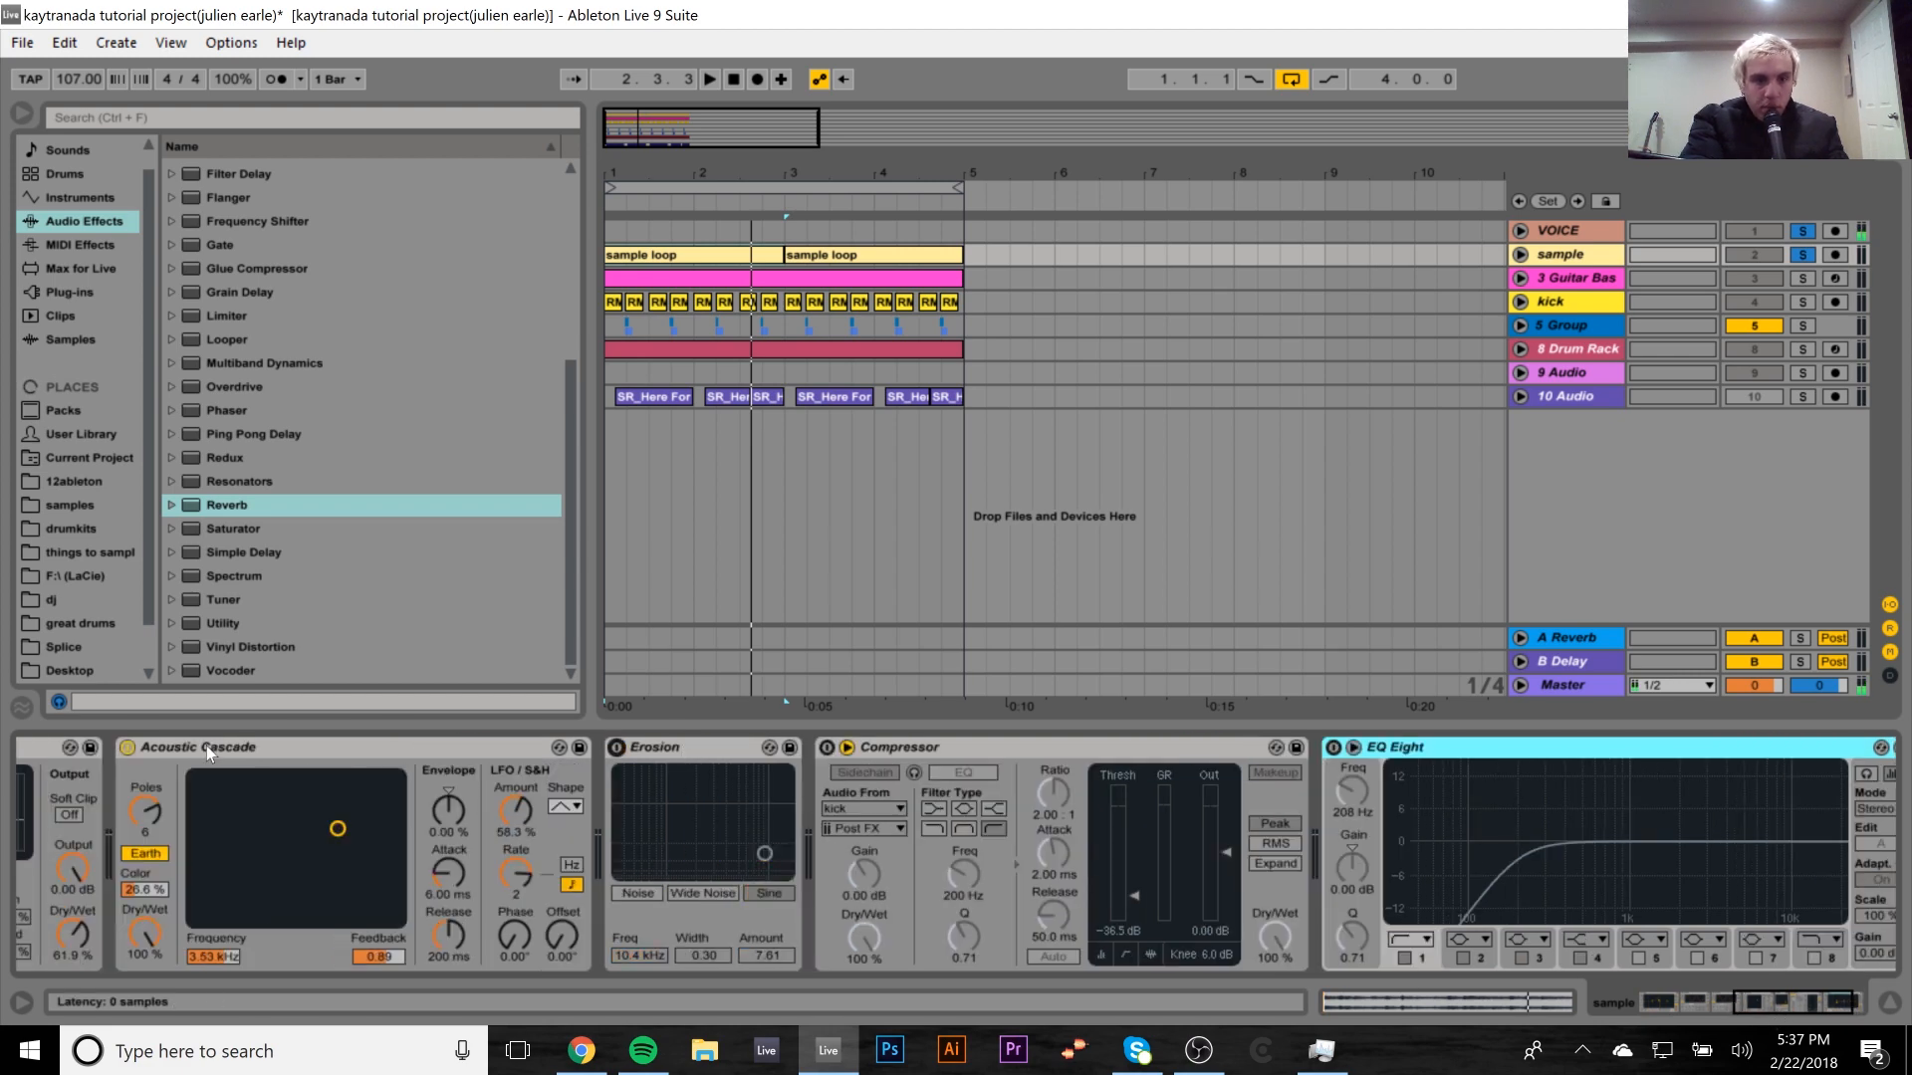
{"action": "left_click", "coordinate": [127, 747]}
Turn off both A Bit Warmer devices and the first EQ Eight on the sample track.
{"action": "left_click_drag", "start_coordinate": [1728, 1009], "coordinate": [1608, 1015]}
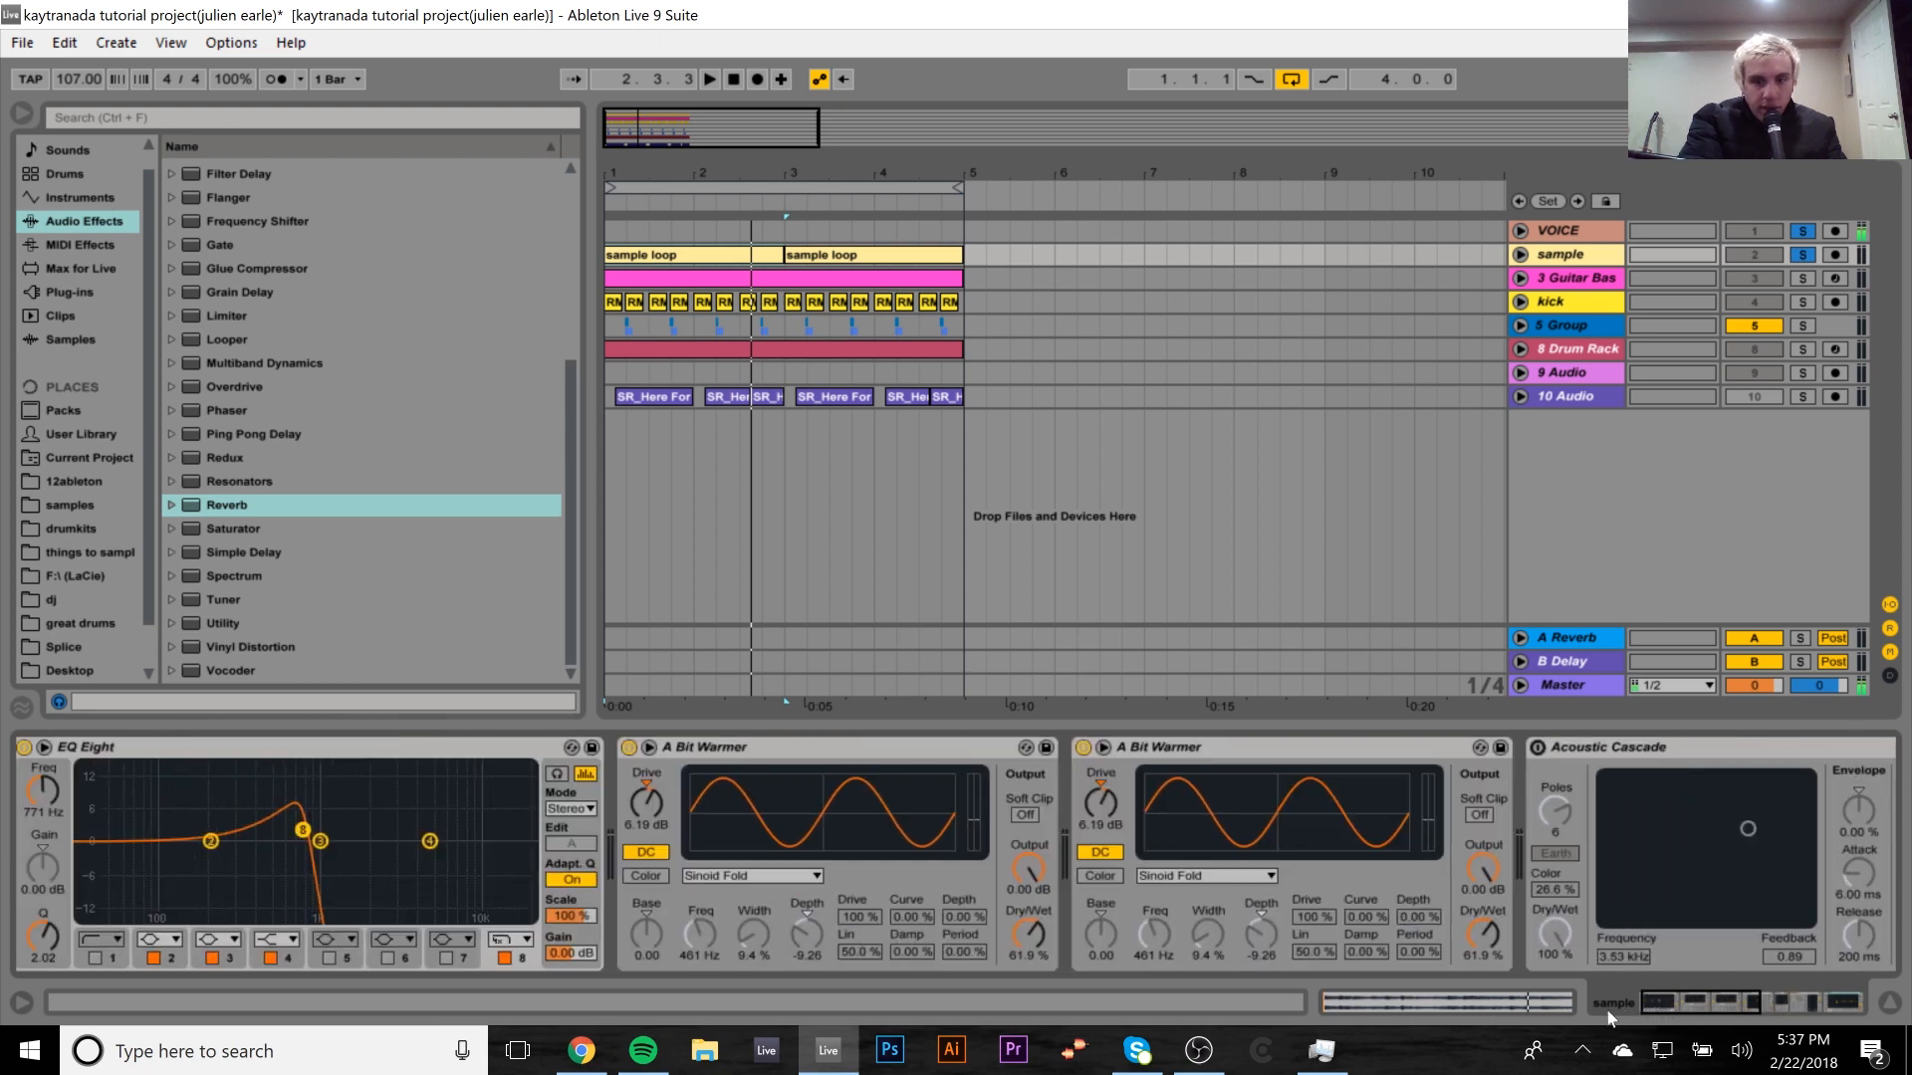
{"action": "left_click", "coordinate": [1099, 748]}
{"action": "left_click", "coordinate": [645, 747]}
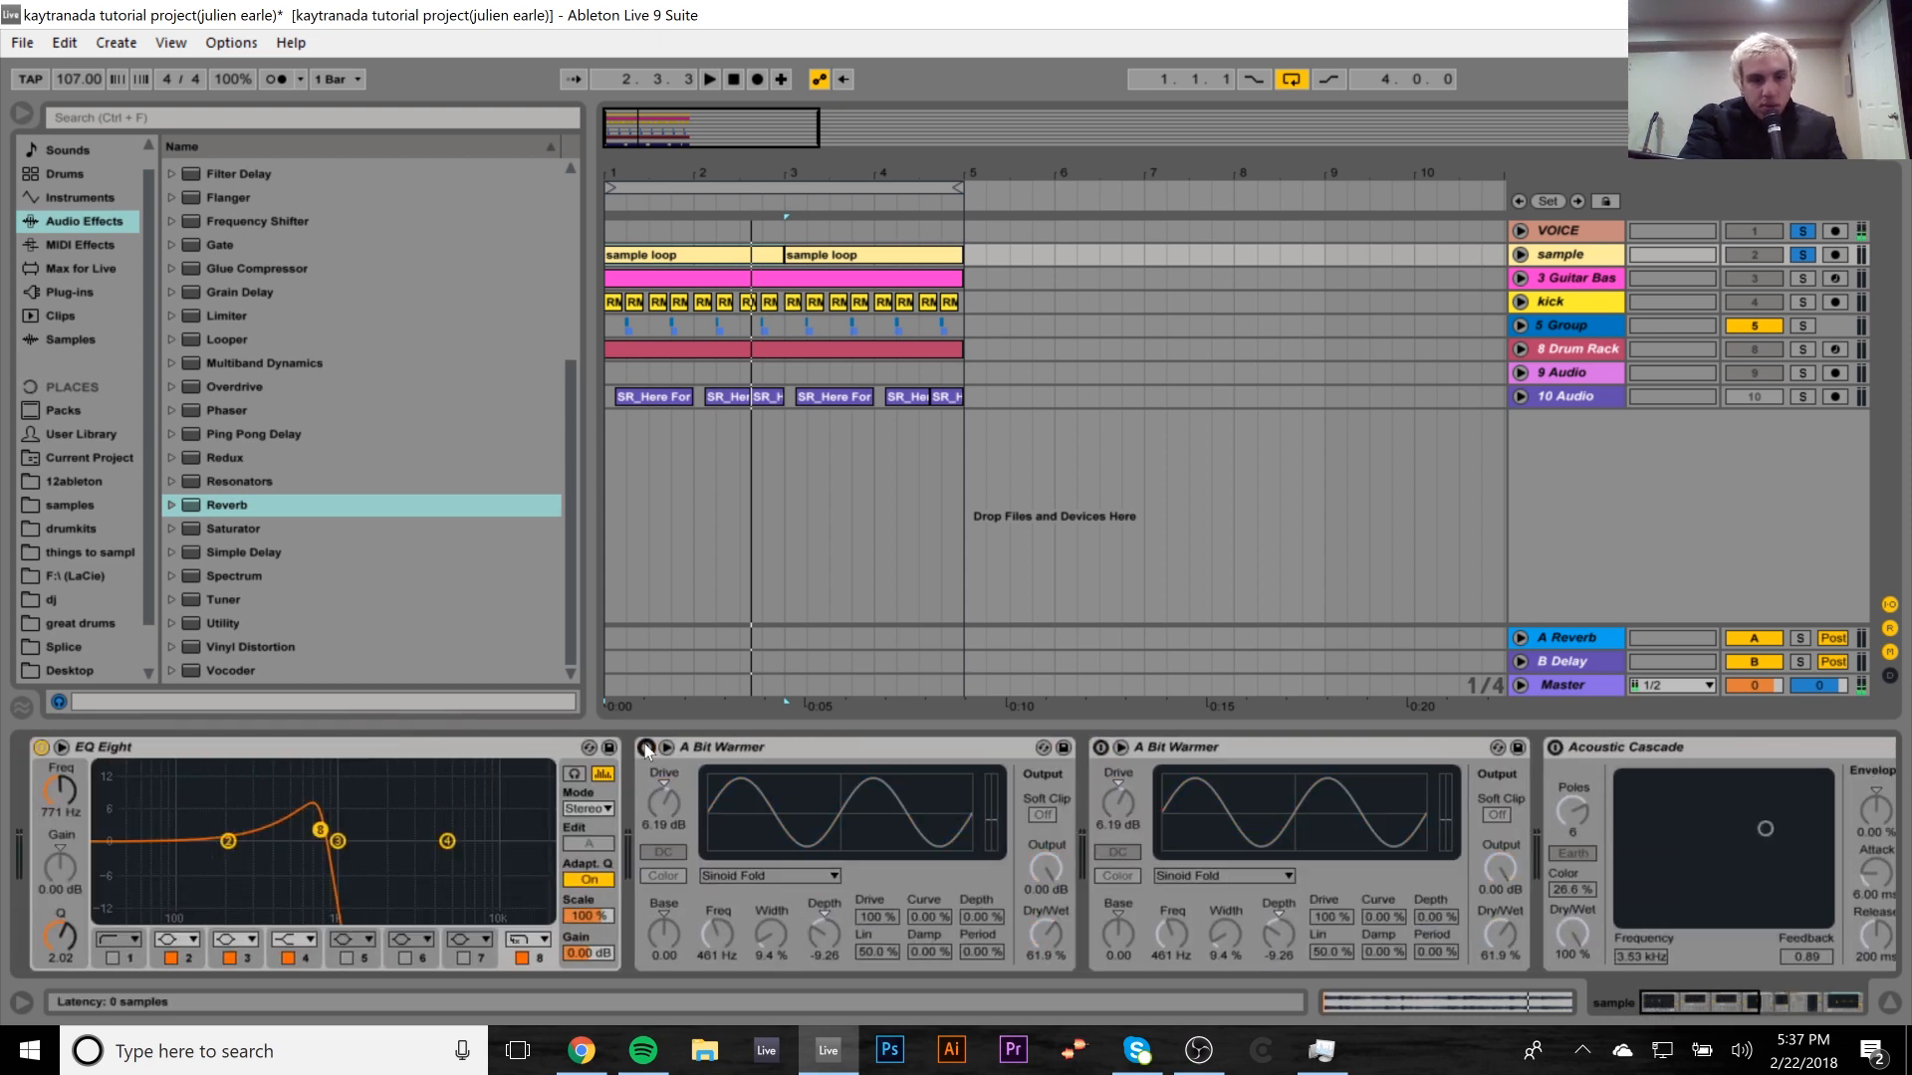
{"action": "left_click", "coordinate": [40, 747]}
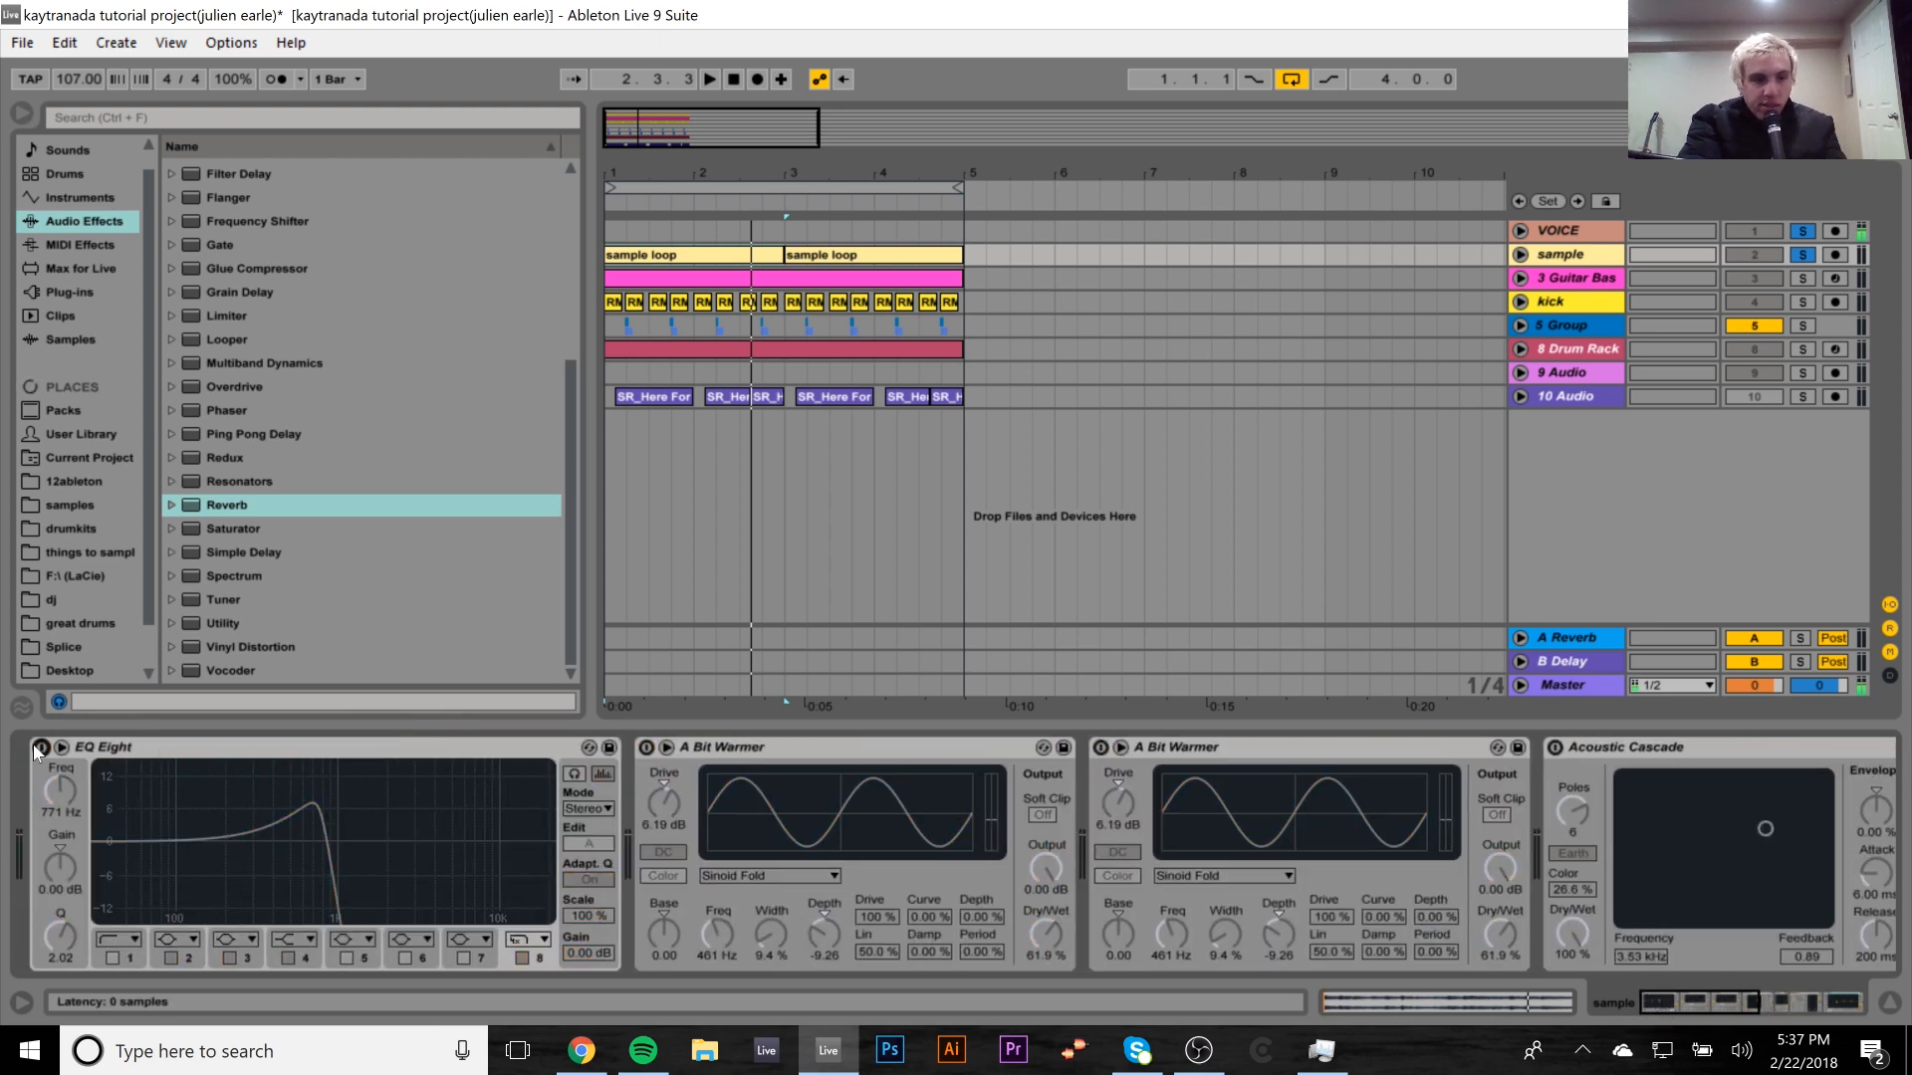
Find sample loop.wav in the kaytranada tutorial files folder on the Desktop and preview it.
{"action": "left_click", "coordinate": [80, 577]}
{"action": "scroll", "coordinate": [577, 363], "scroll_direction": "down", "scroll_amount": 6}
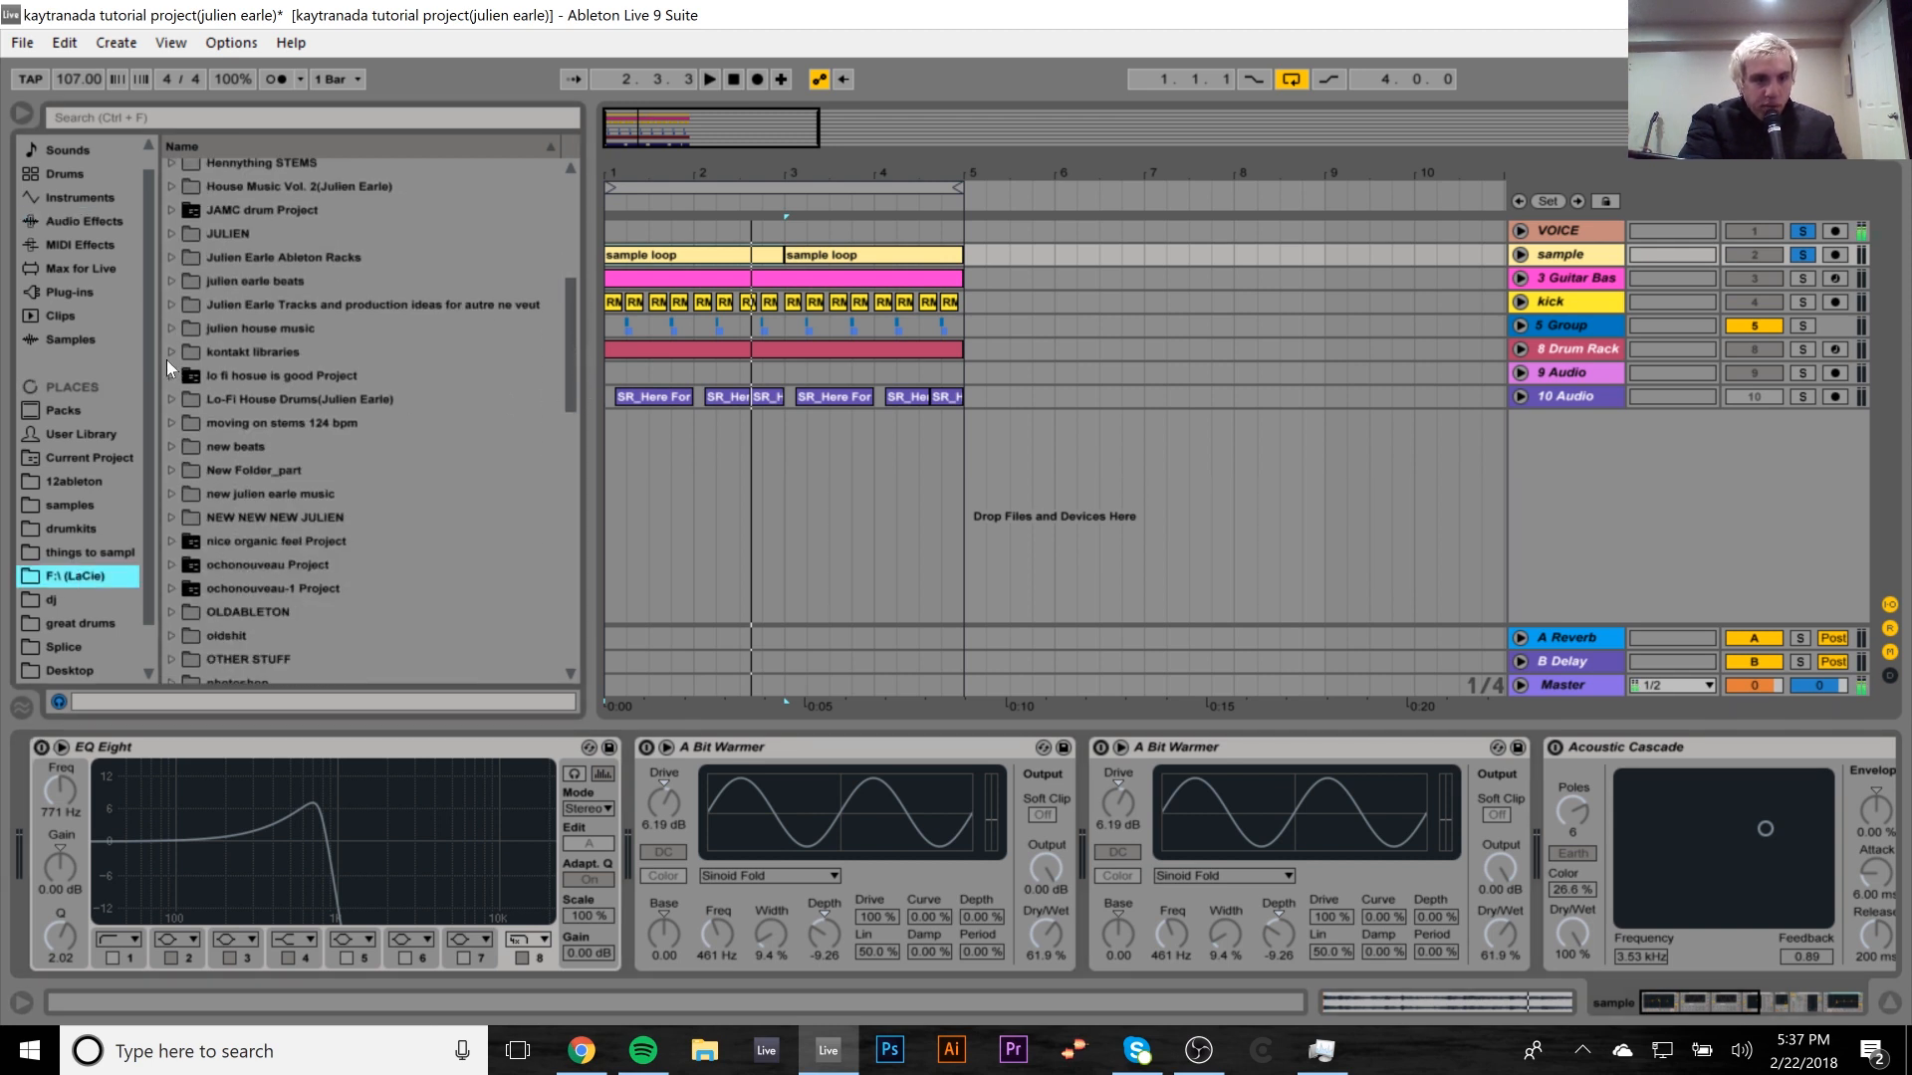
{"action": "left_click", "coordinate": [75, 663]}
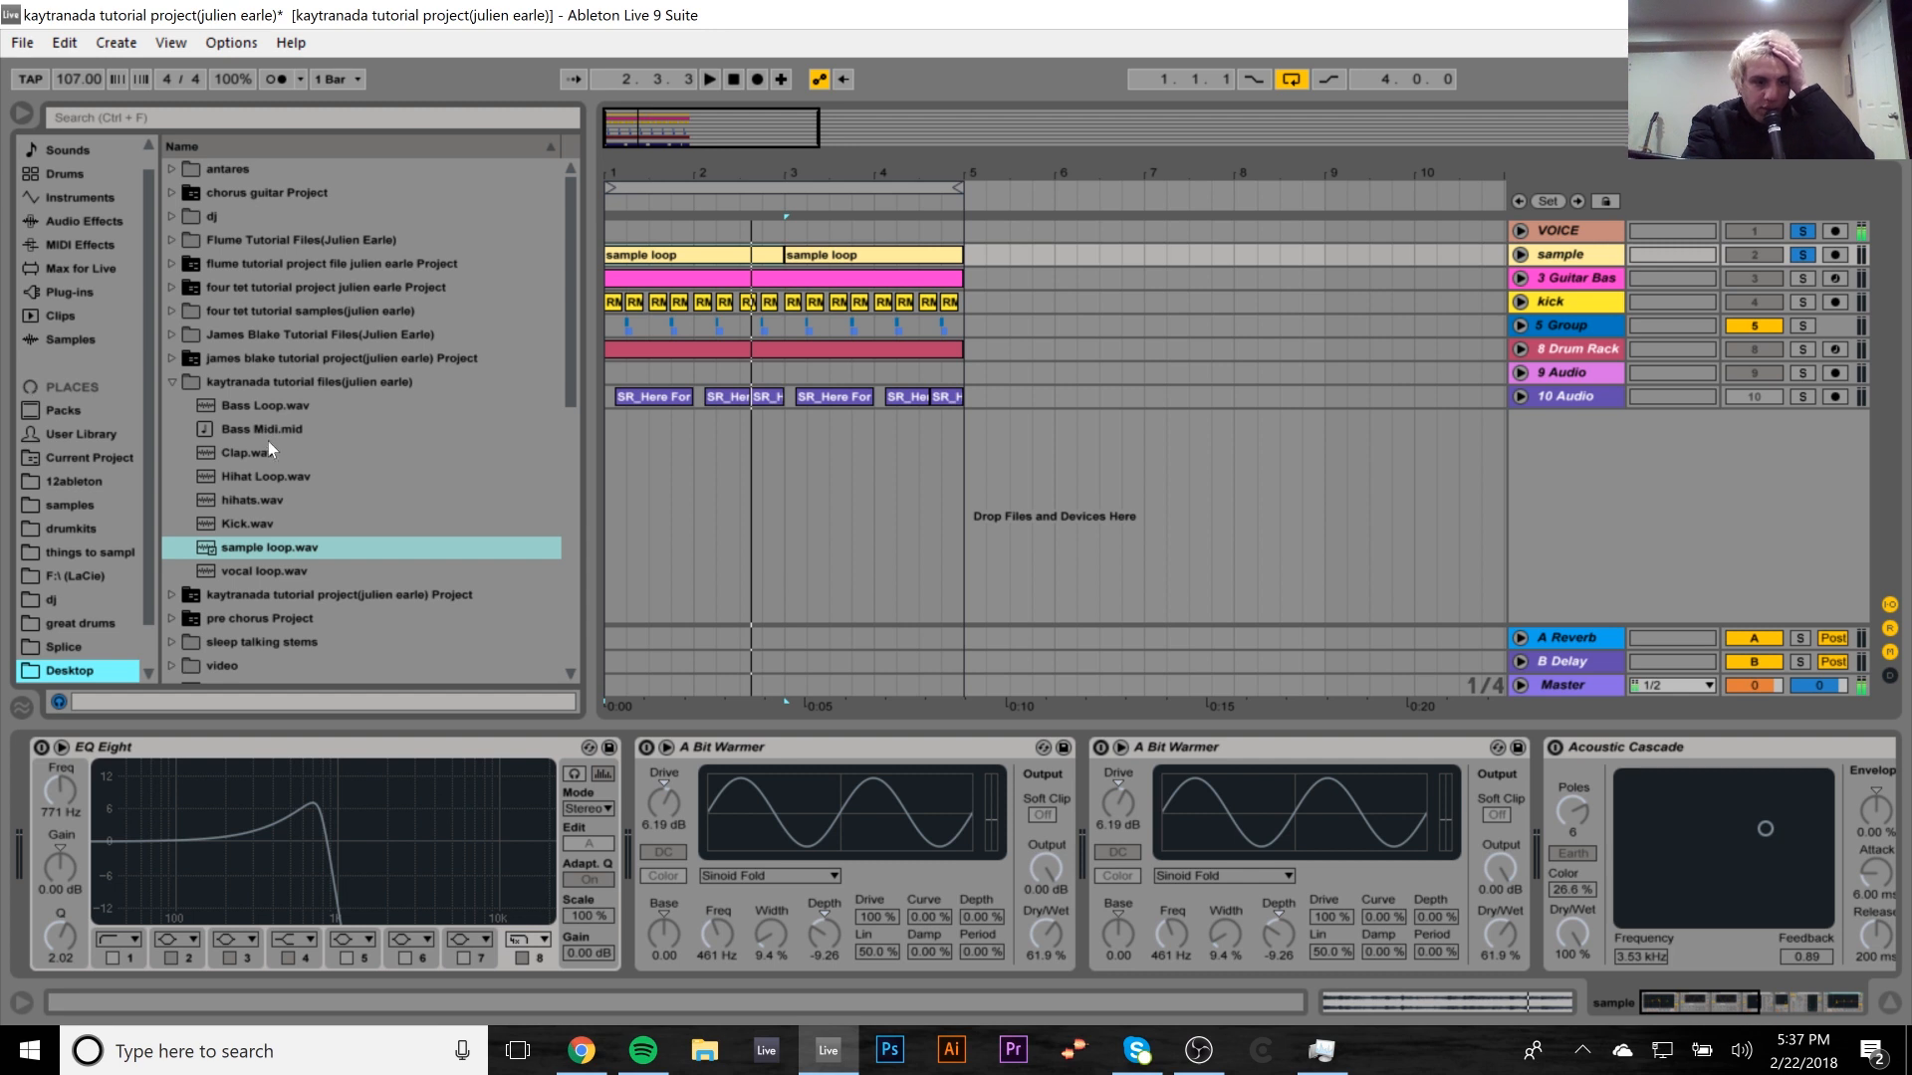
{"action": "left_click", "coordinate": [229, 545]}
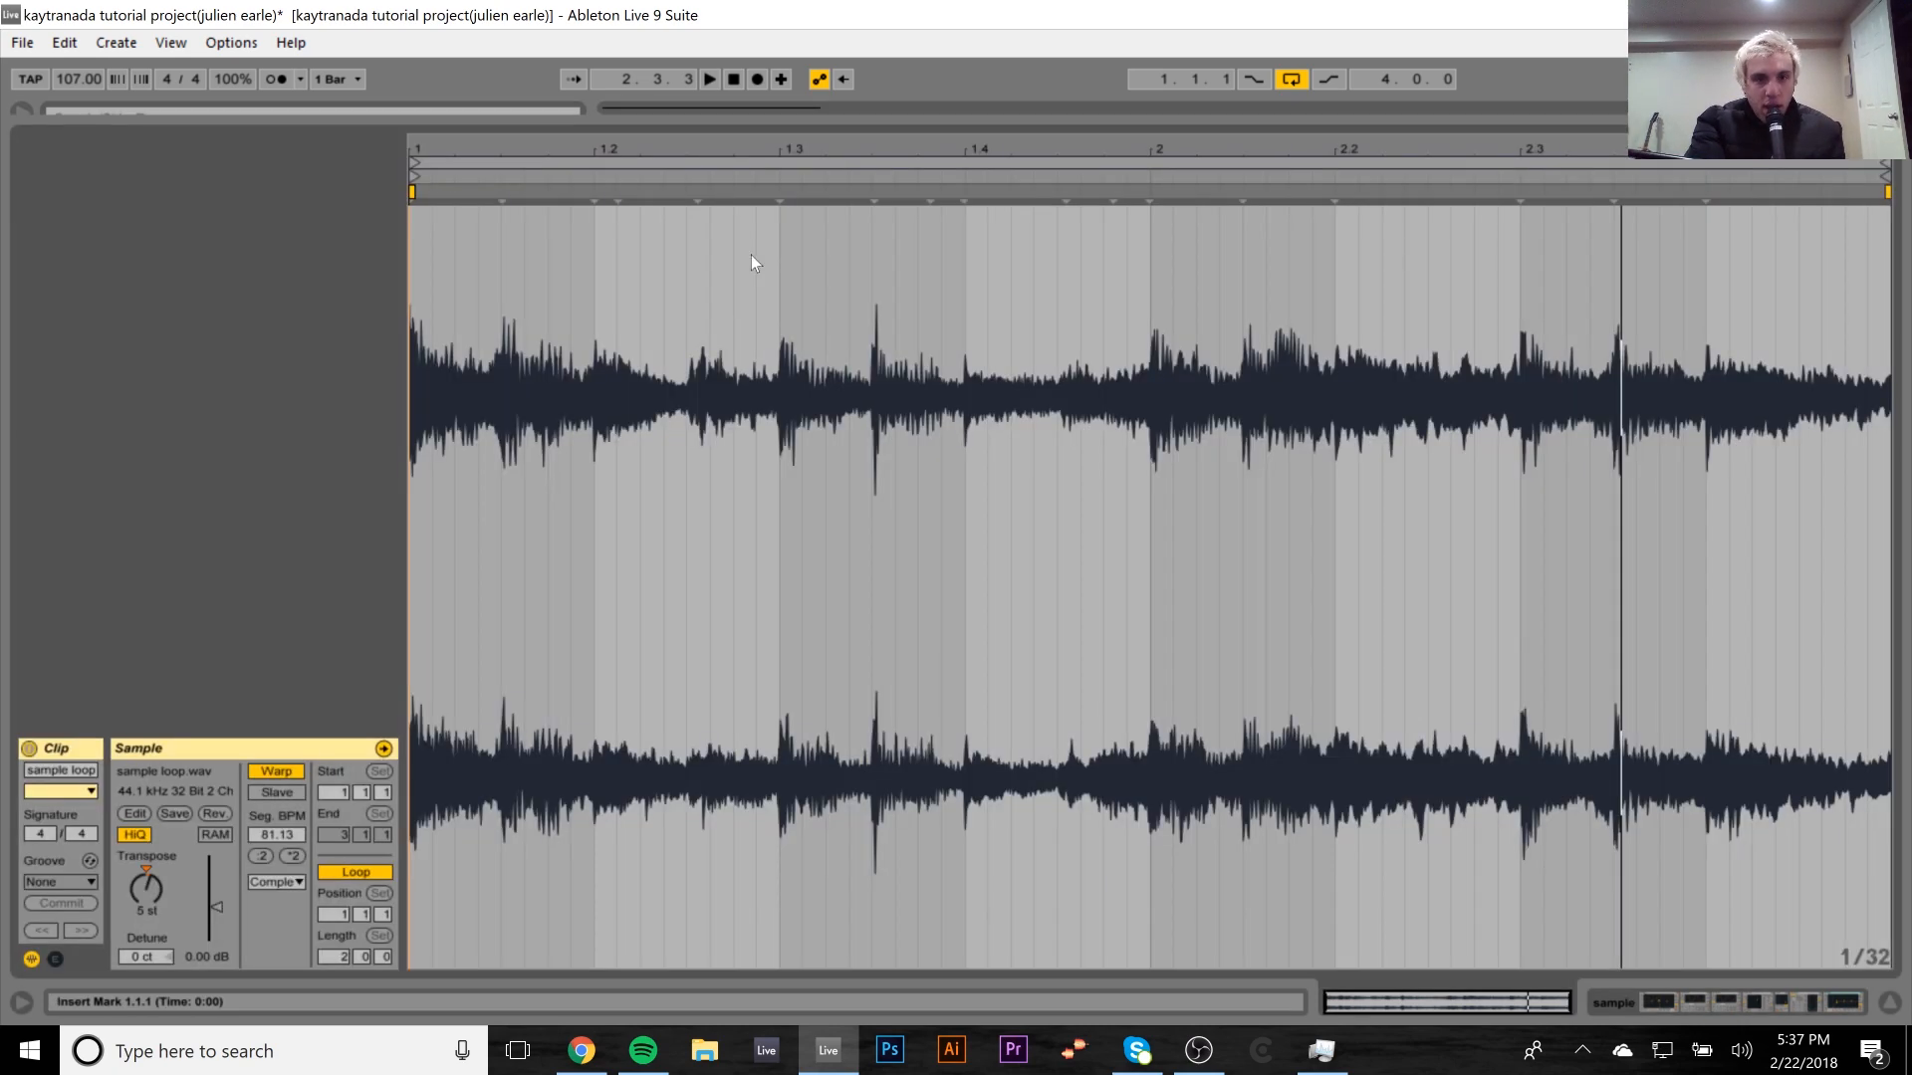
Inspect the sample loop clip's transposition and audition the loop with Transpose at 5 st.
{"action": "double_click", "coordinate": [750, 254]}
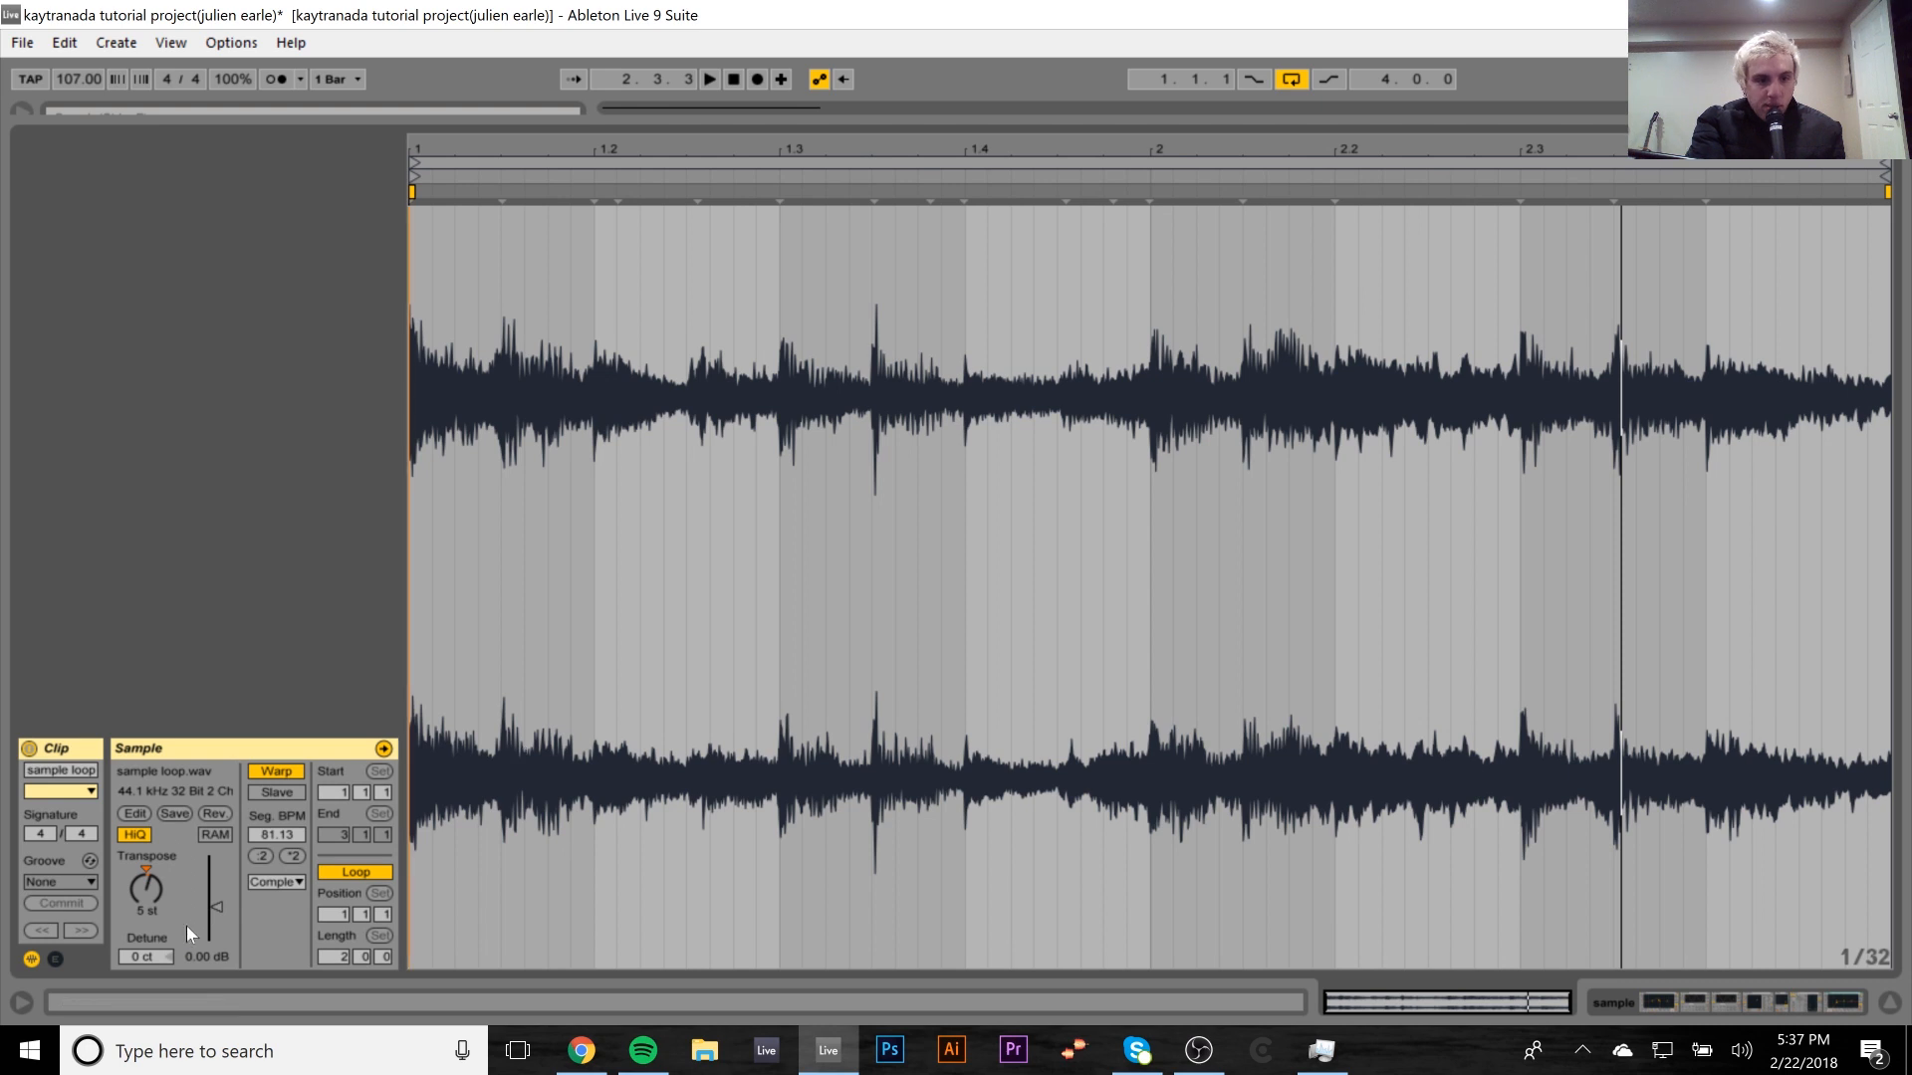
{"action": "left_click", "coordinate": [154, 904]}
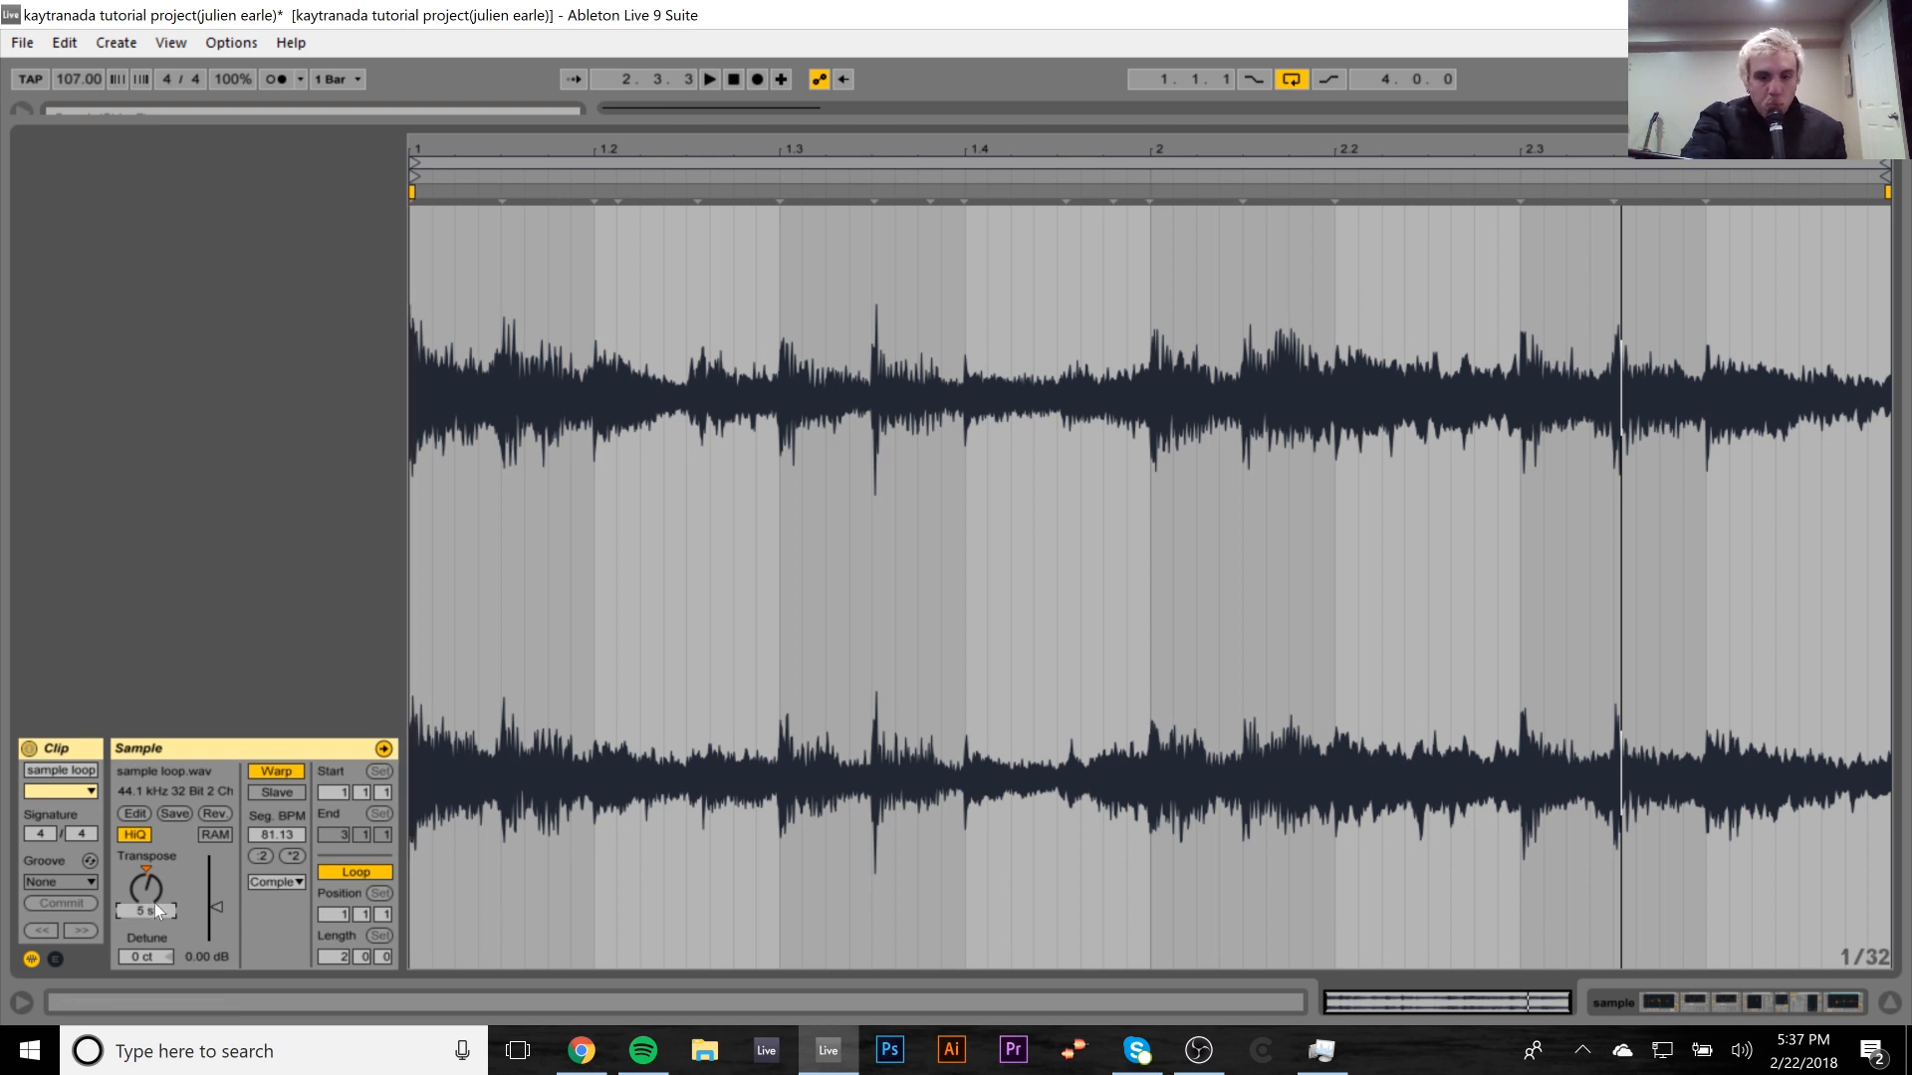
{"action": "key", "text": "space"}
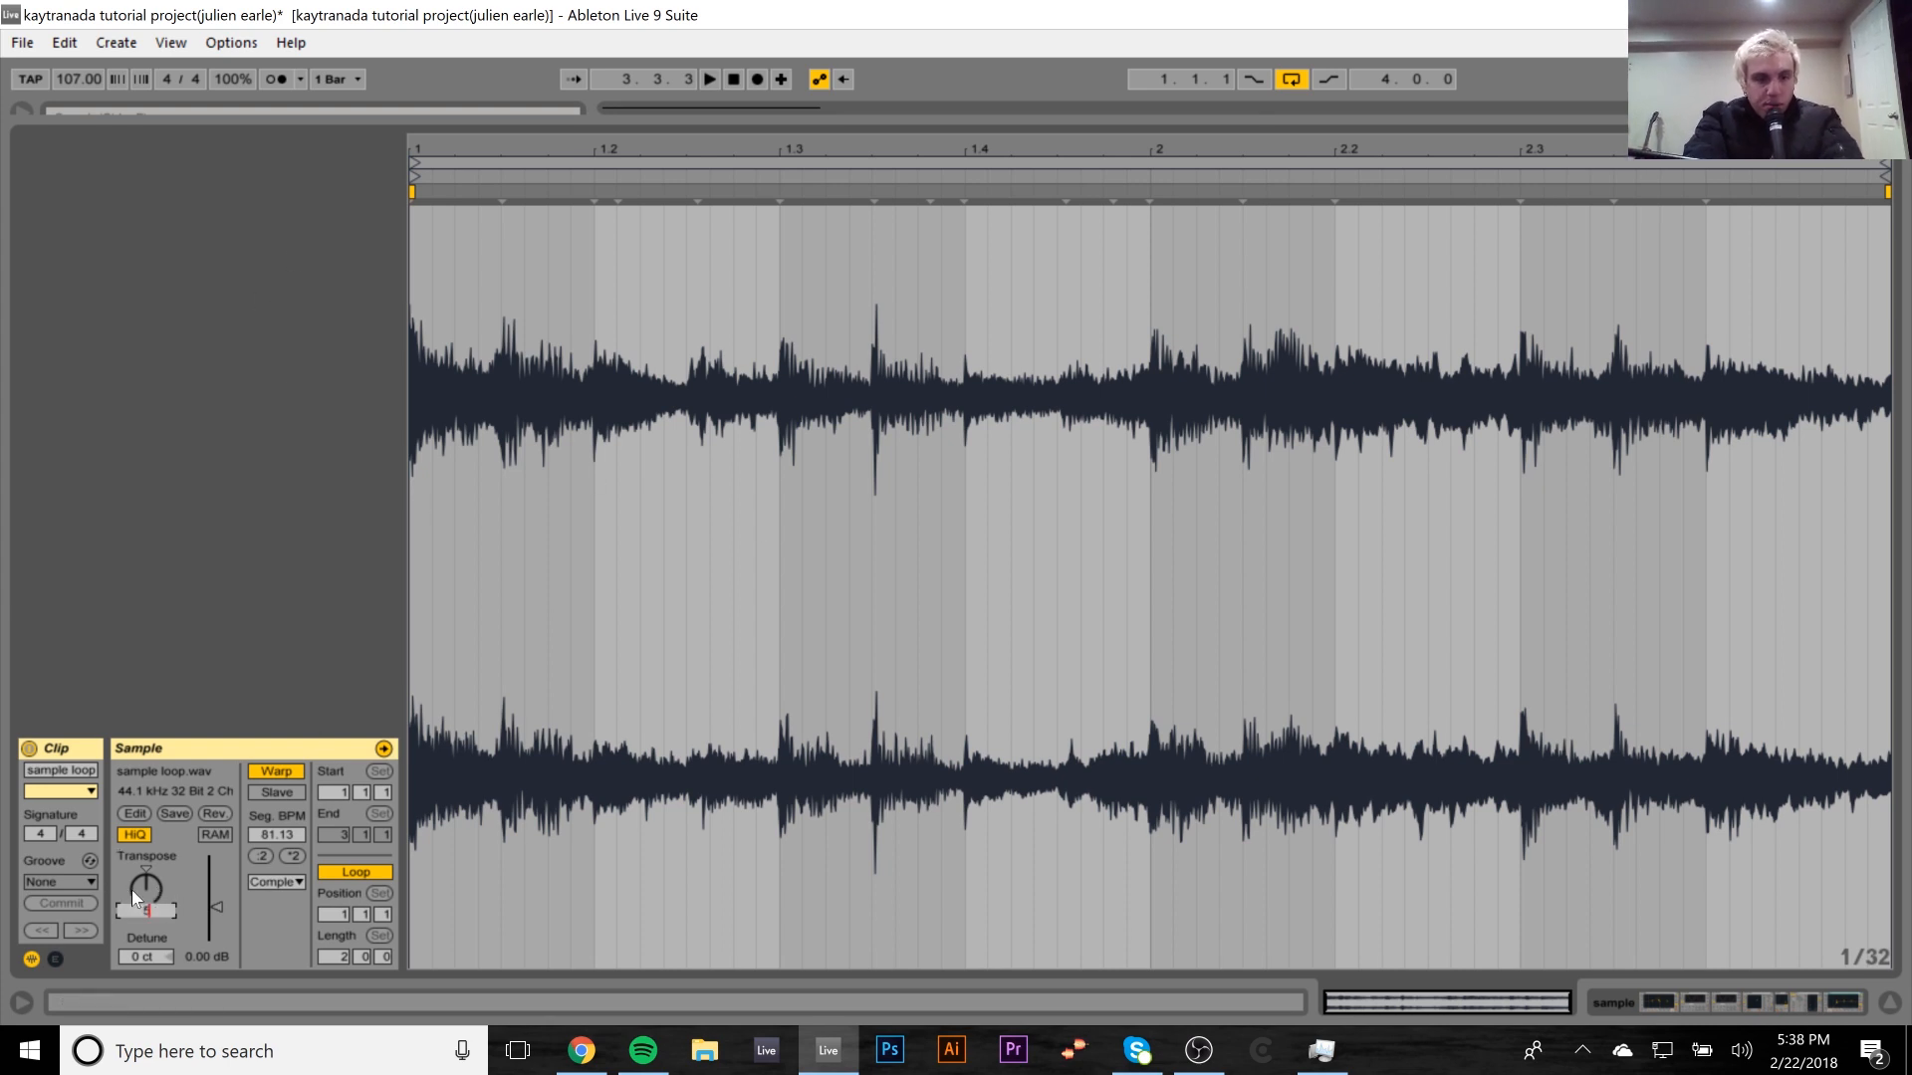
{"action": "key", "text": "space"}
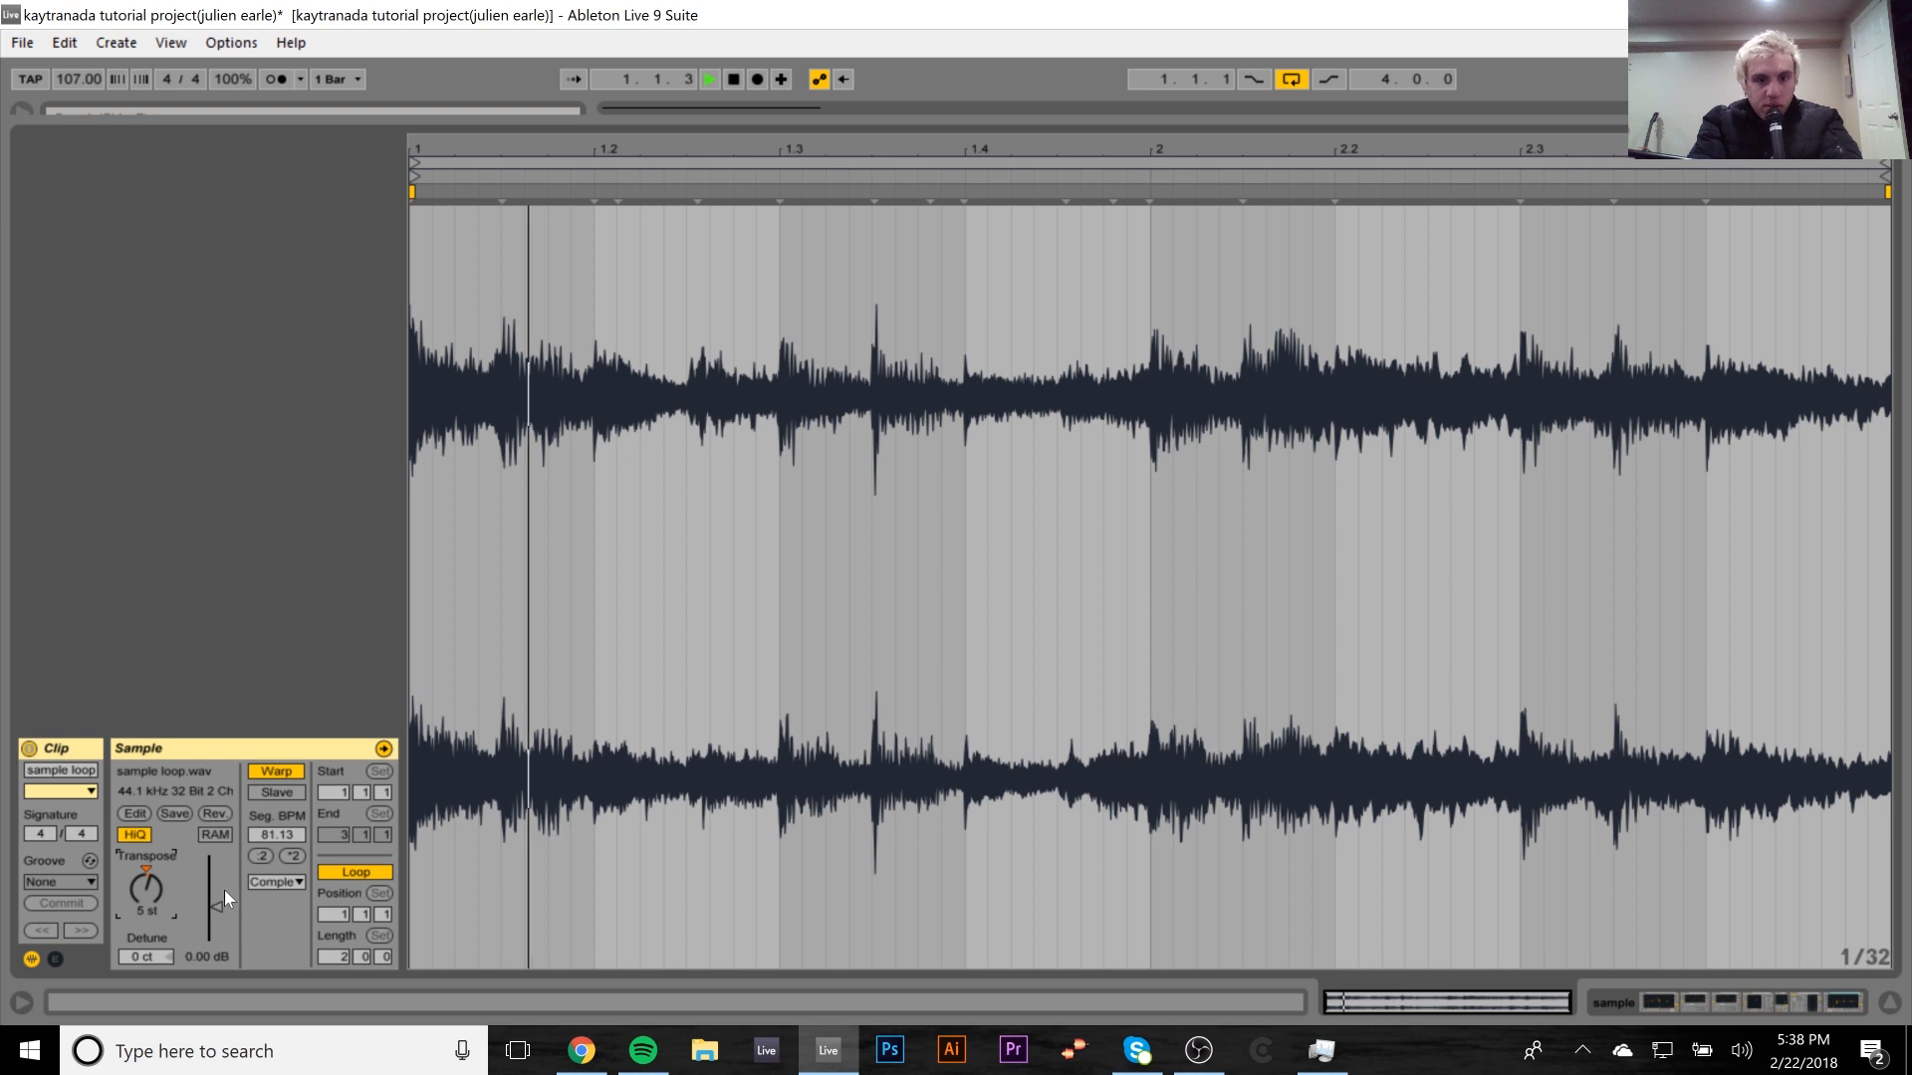
Return to the sample track's device chain, turn on the first EQ Eight, and audition the filtered loop.
{"action": "left_click", "coordinate": [1653, 1001]}
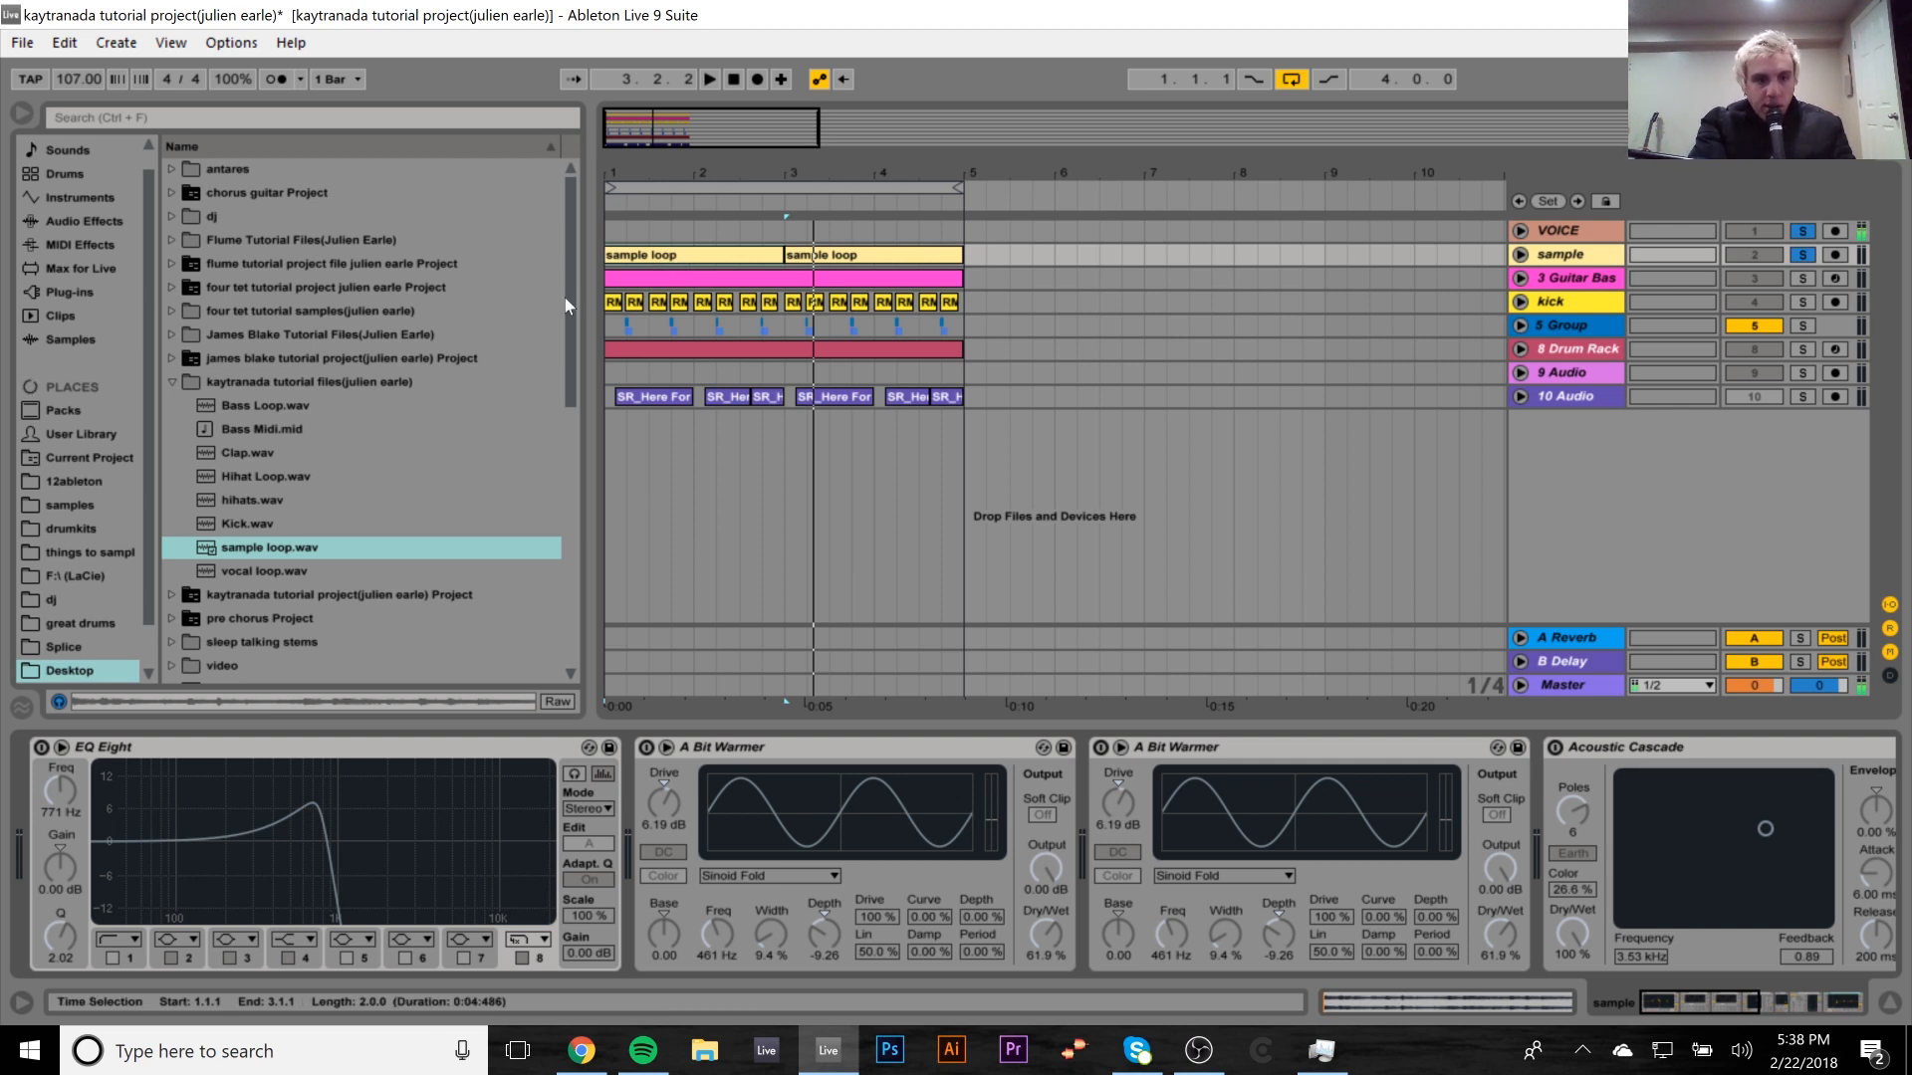
{"action": "left_click", "coordinate": [41, 747]}
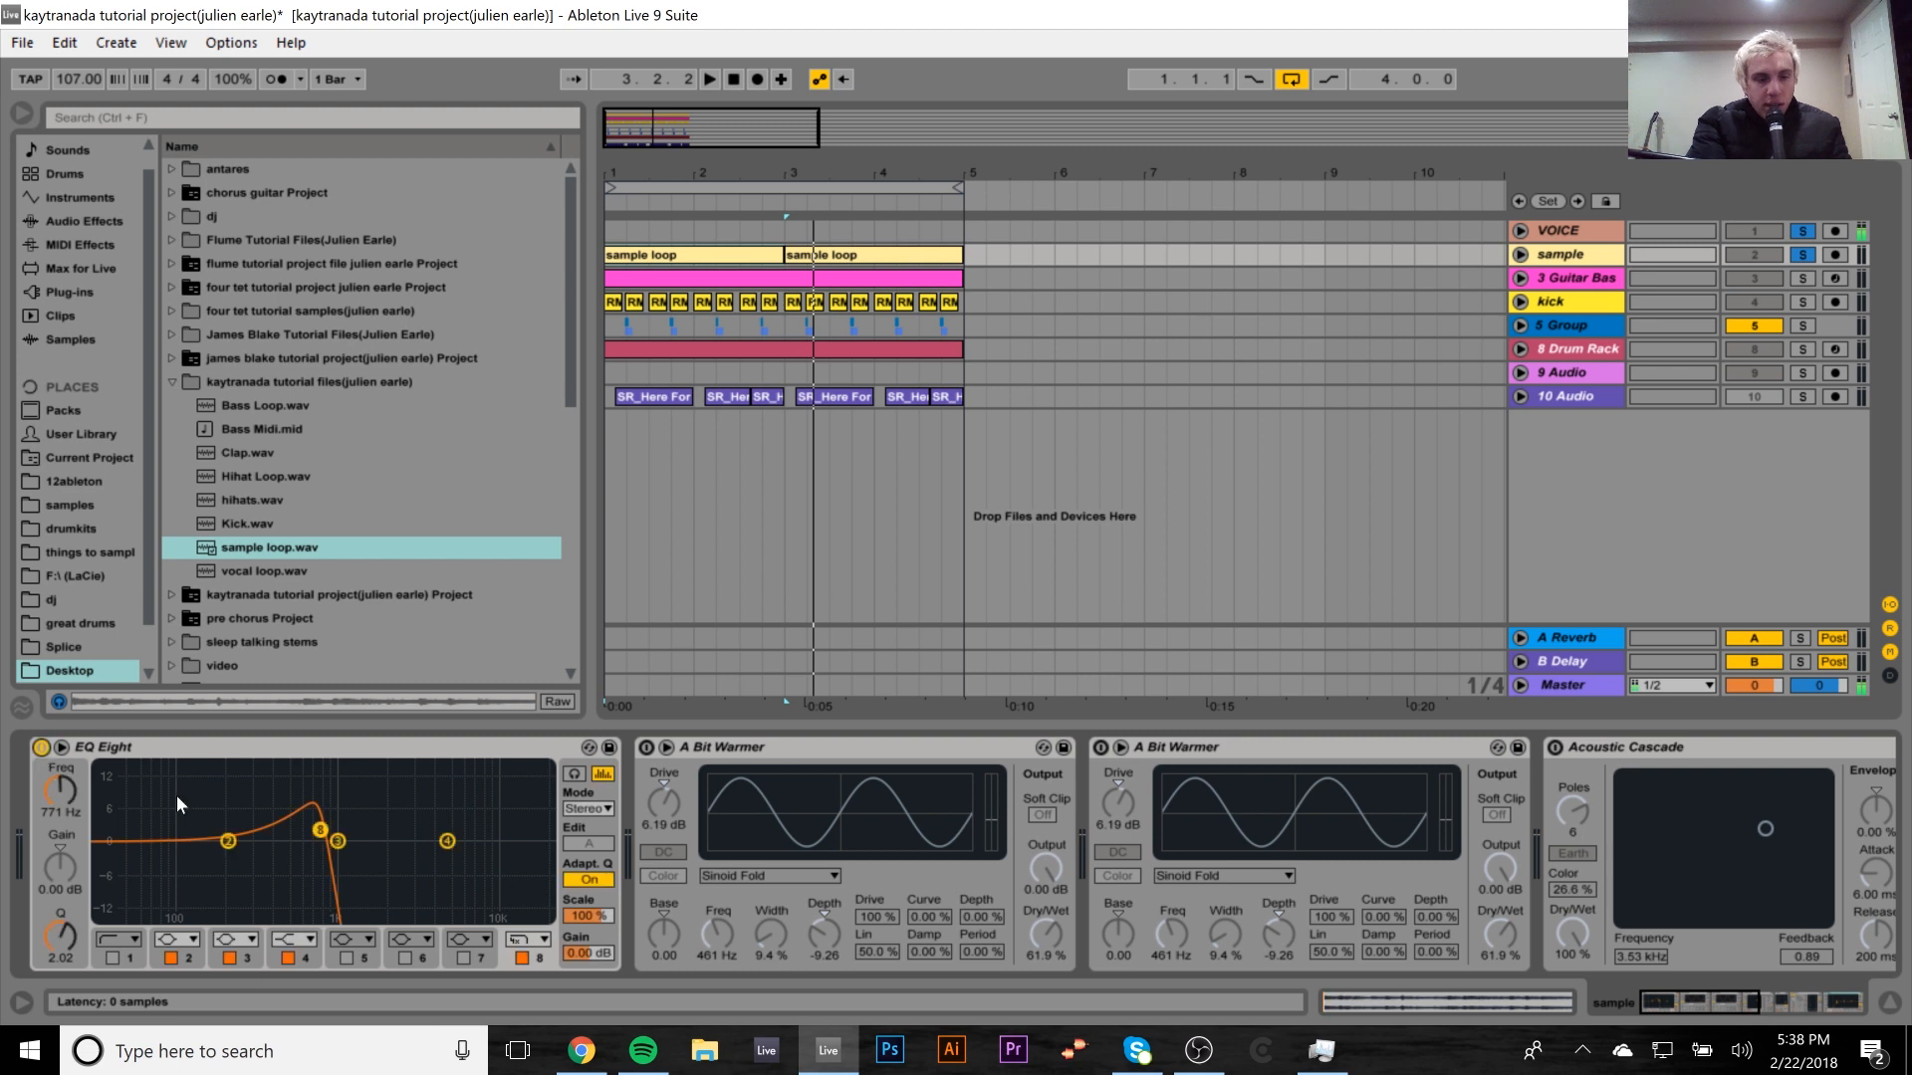
{"action": "key", "text": "space"}
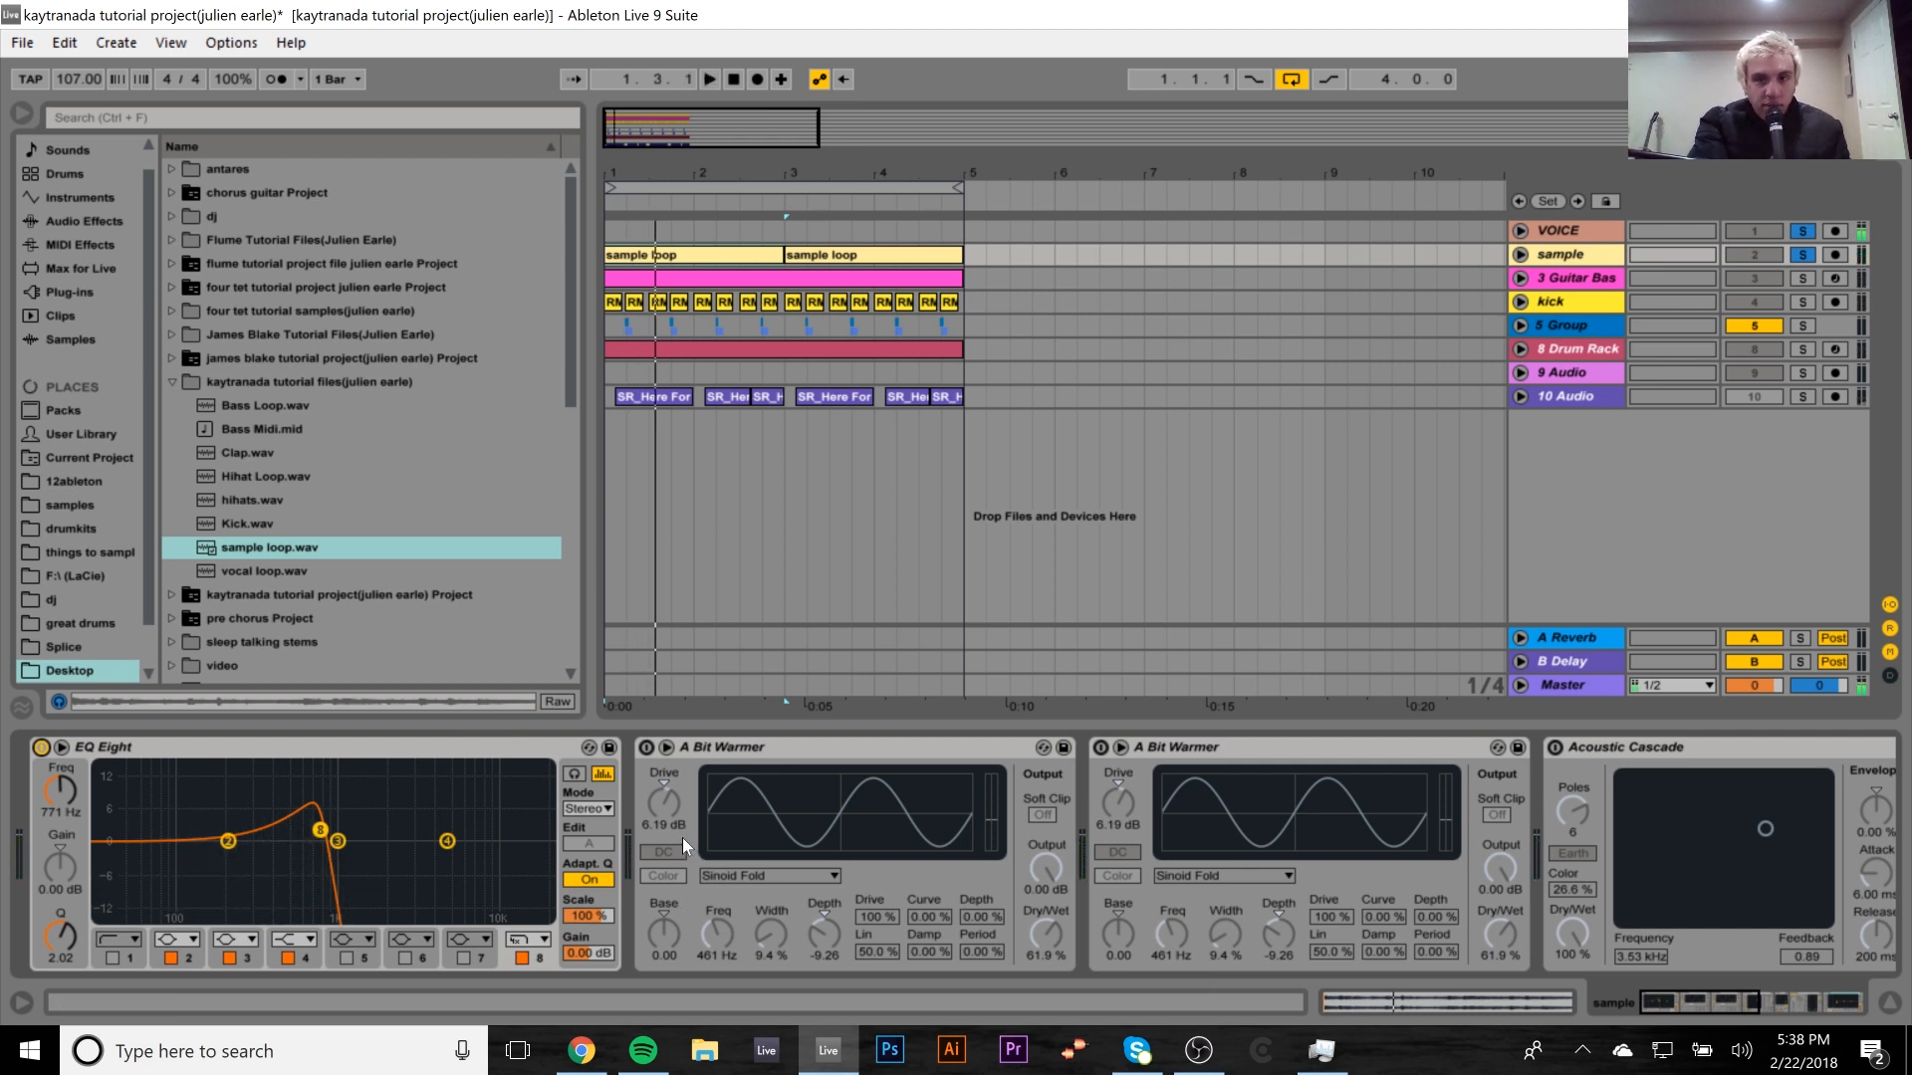
Turn on both A Bit Warmer devices on the sample track and audition the loop through them.
{"action": "left_click", "coordinate": [646, 747]}
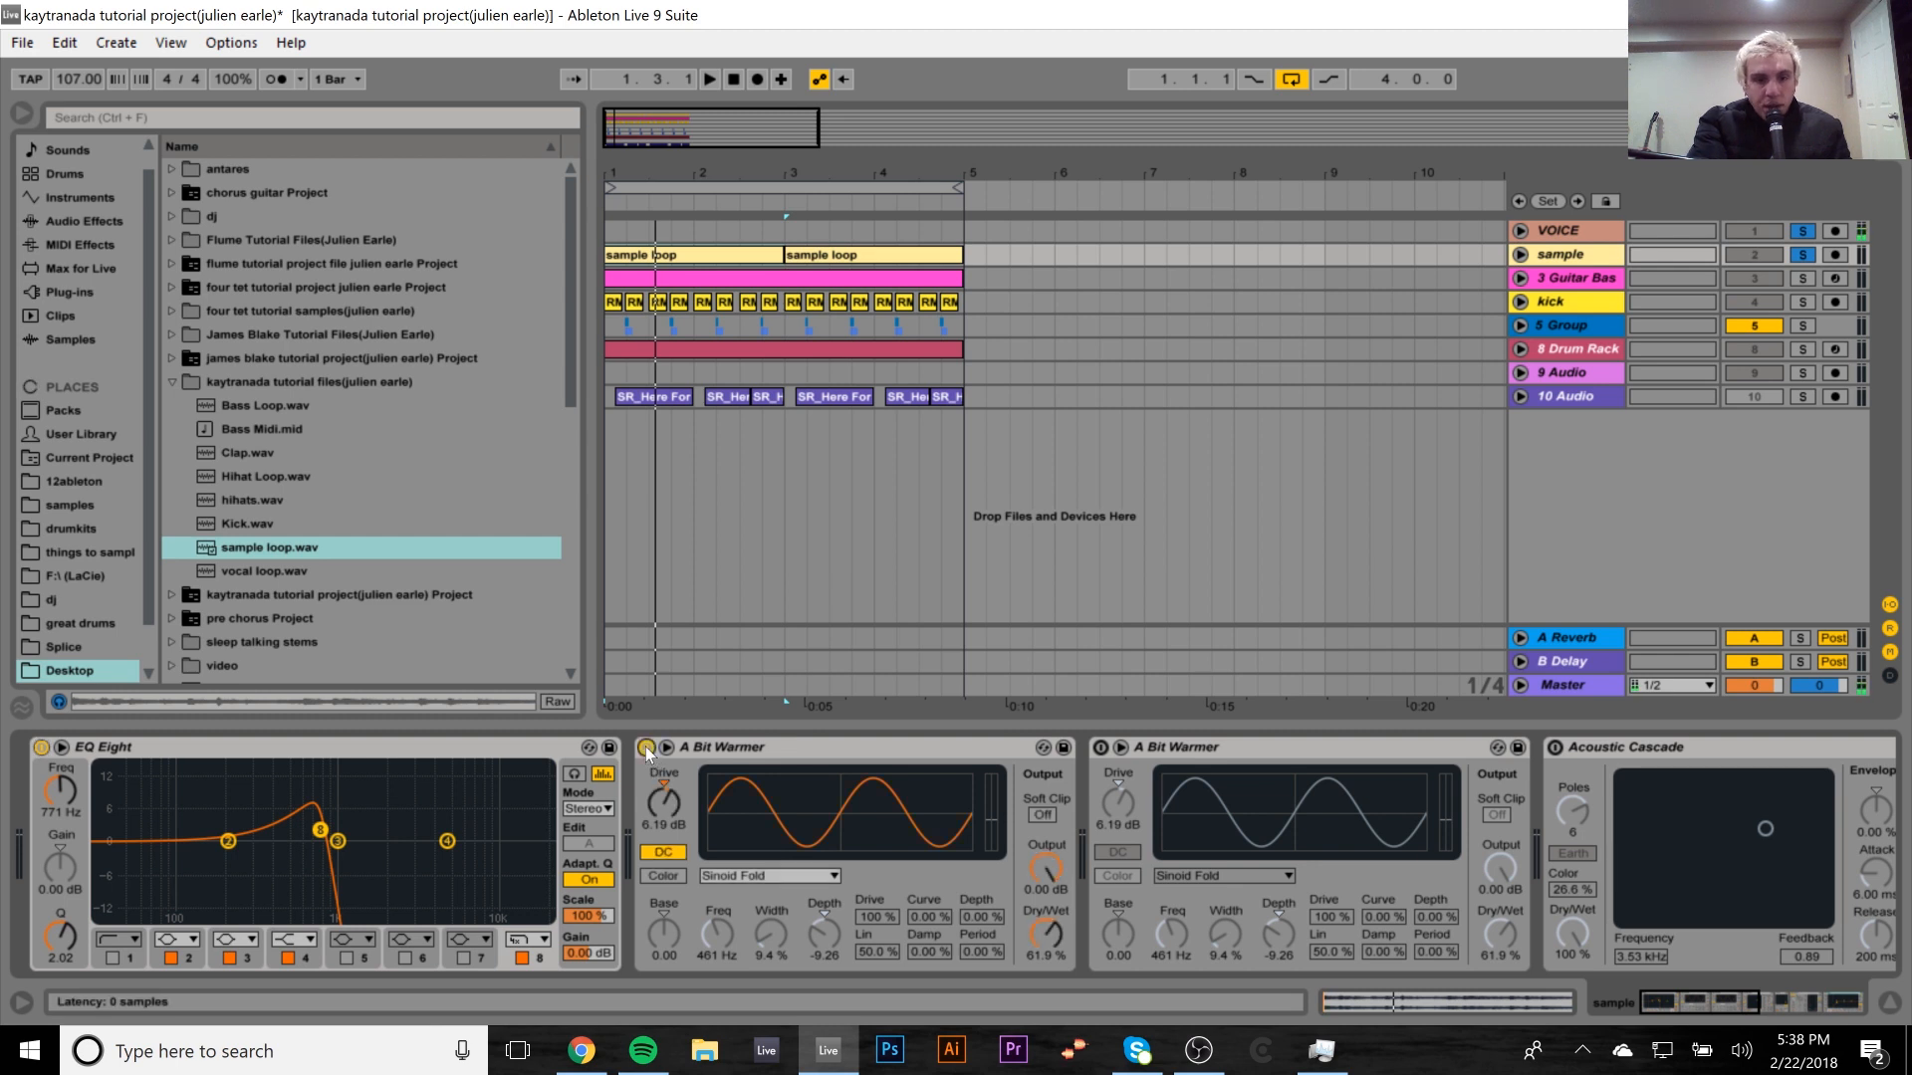
{"action": "left_click", "coordinate": [1100, 748]}
{"action": "left_click_drag", "start_coordinate": [1706, 1010], "coordinate": [1711, 1001]}
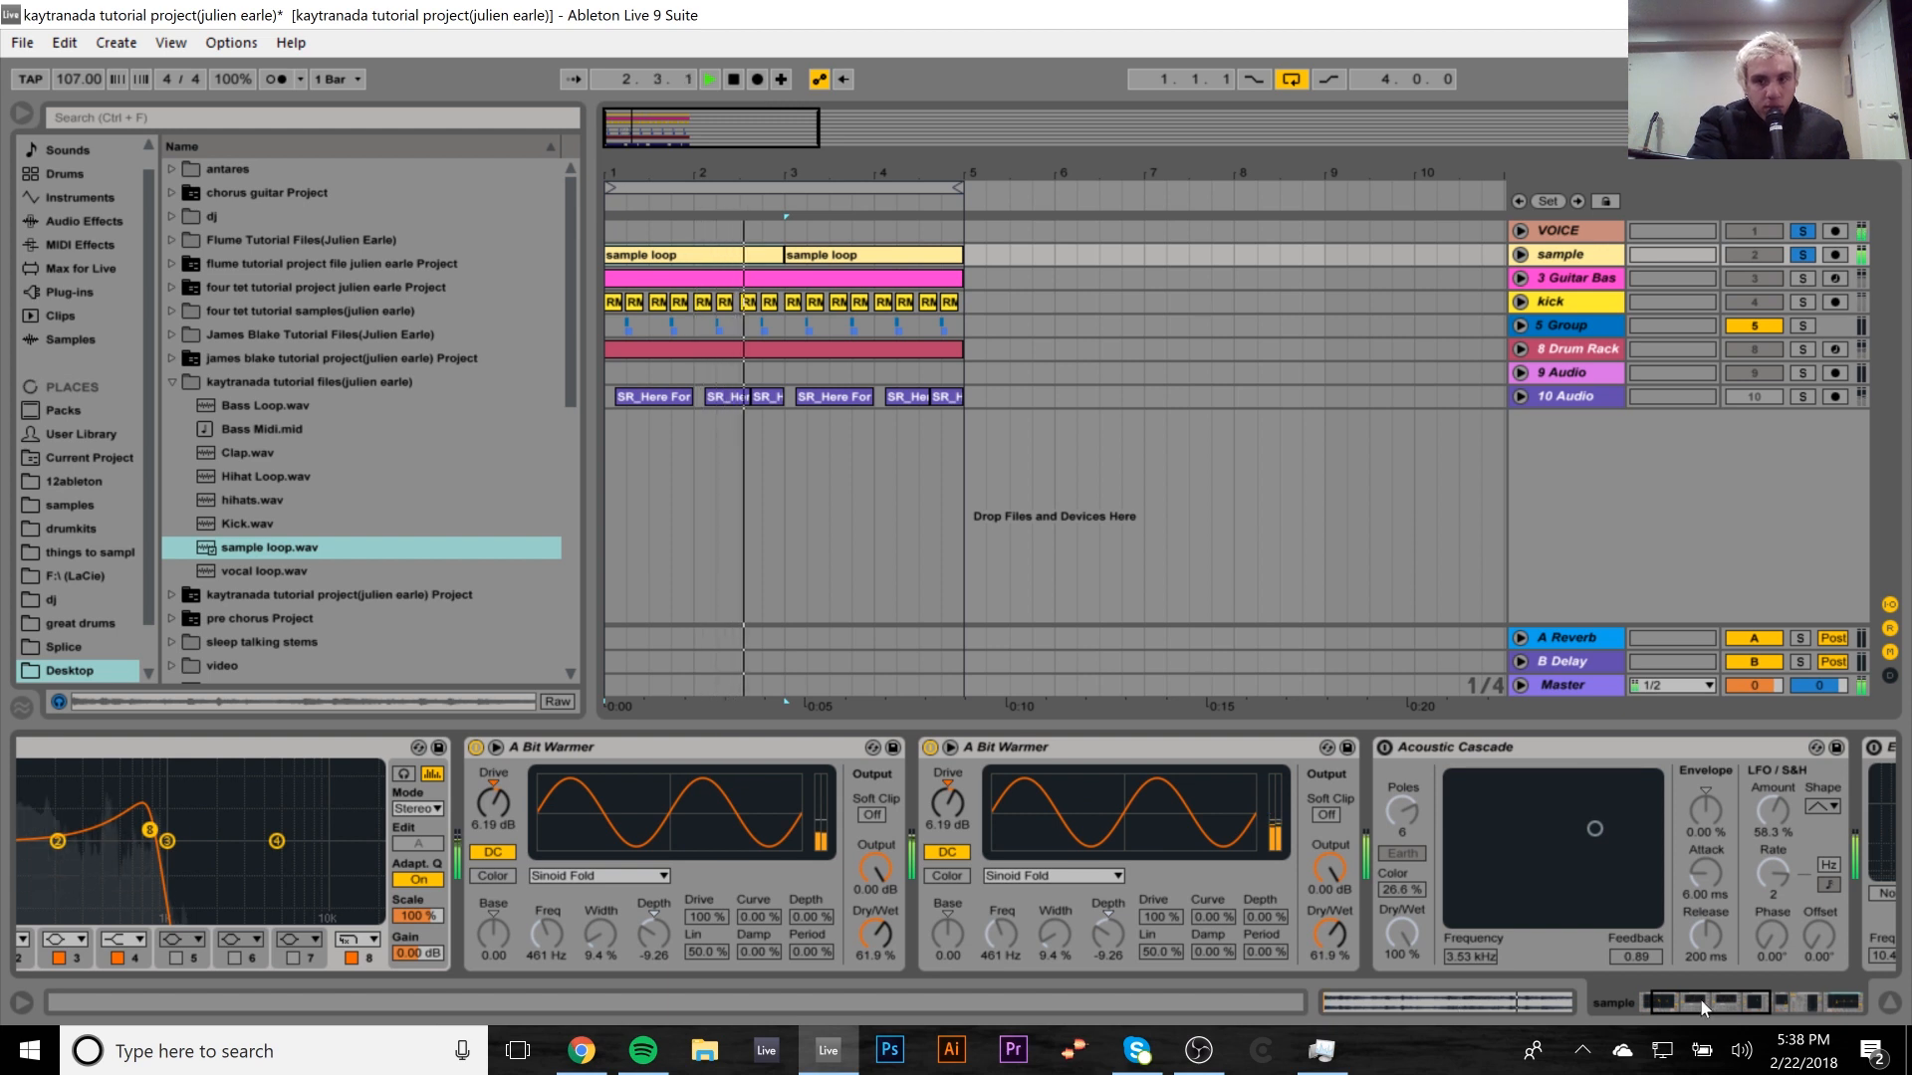
{"action": "key", "text": "space"}
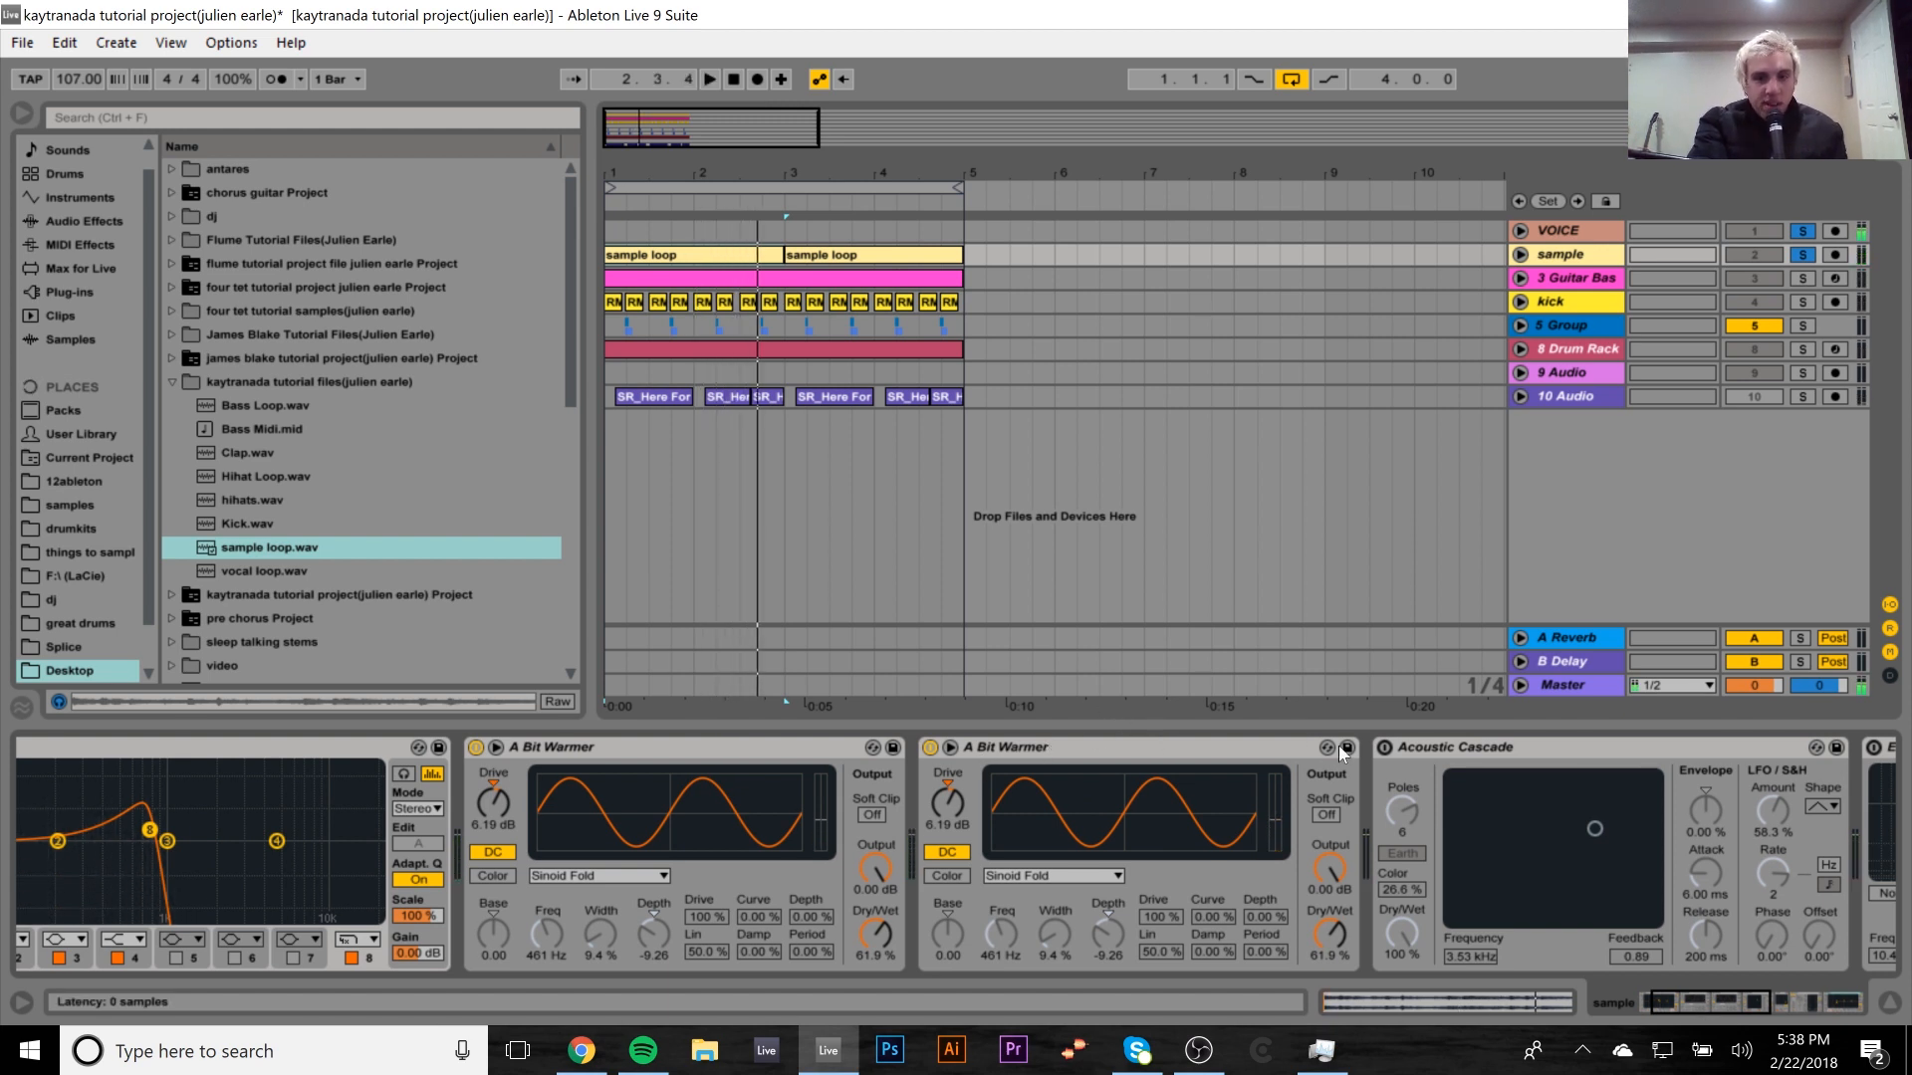
Turn on the Acoustic Cascade device on the sample track and audition its effect on the loop.
{"action": "left_click_drag", "start_coordinate": [1690, 1013], "coordinate": [1717, 1006]}
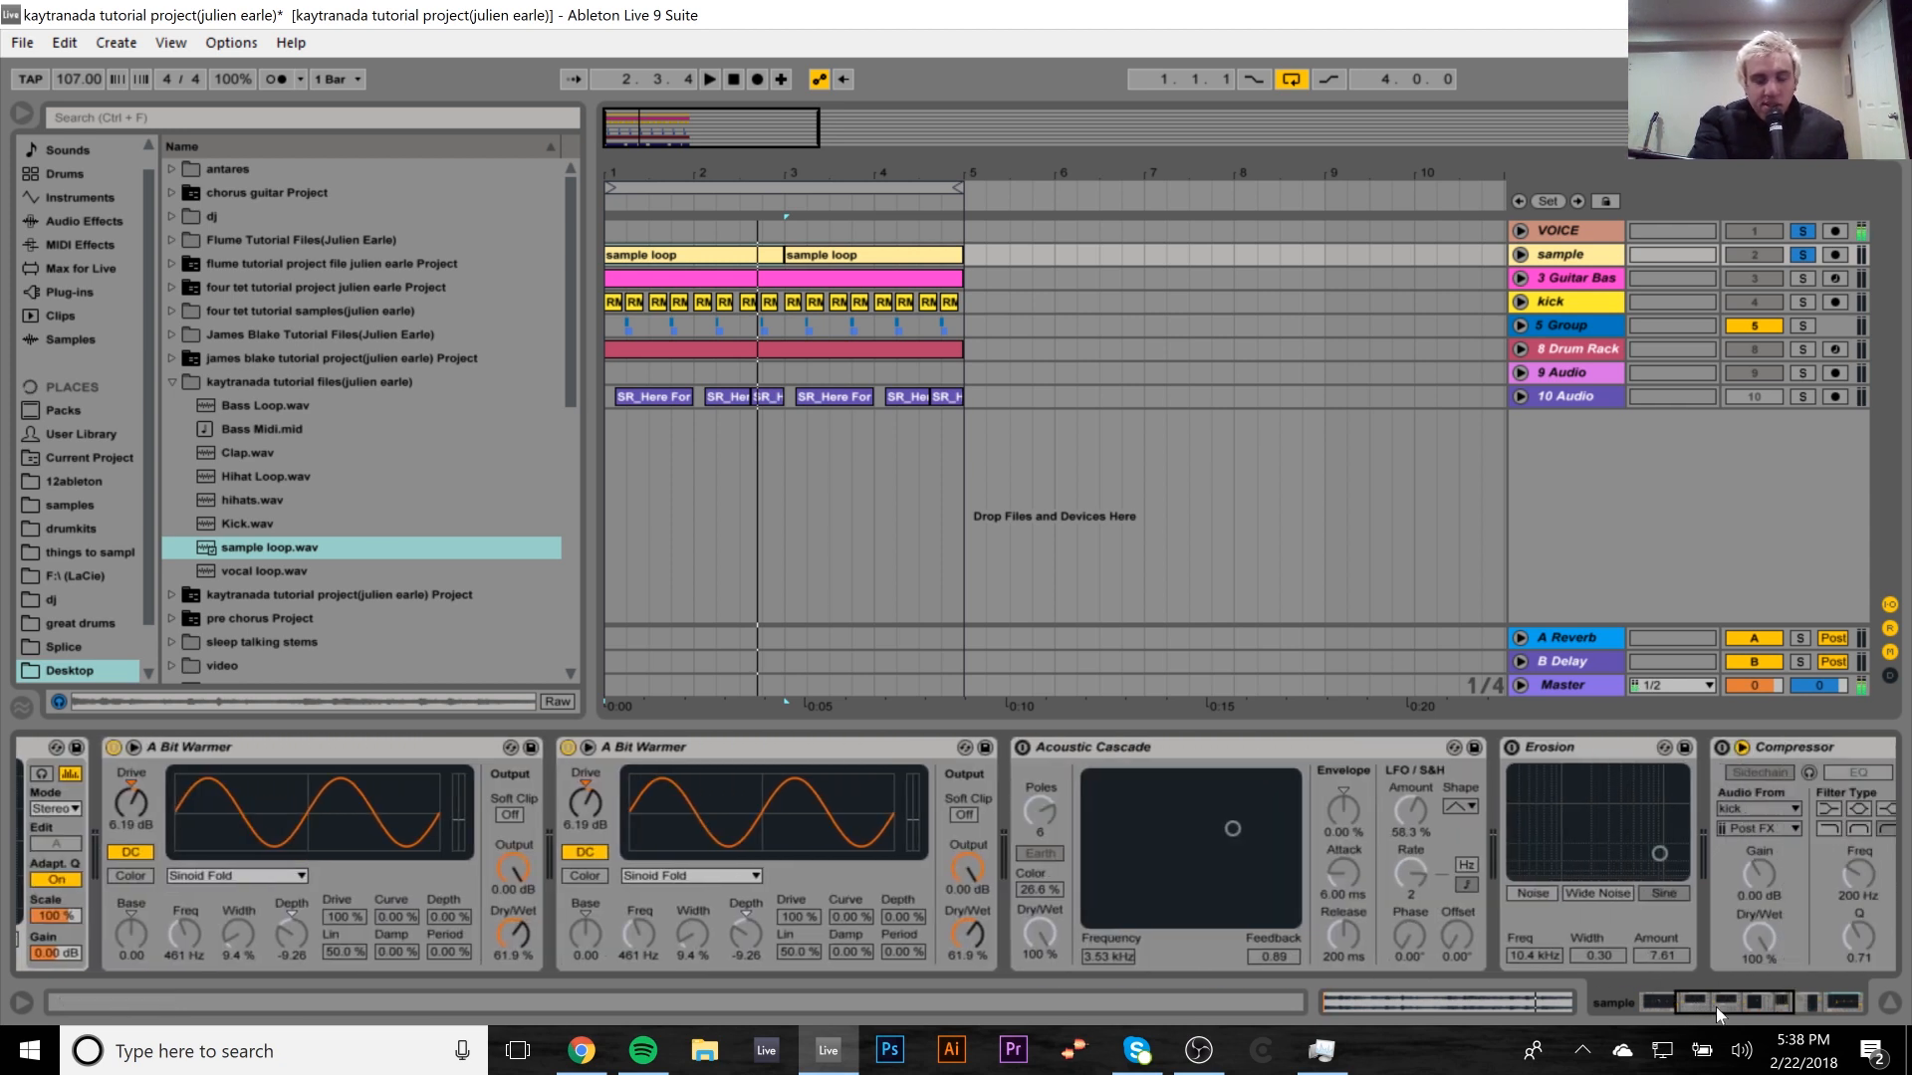
{"action": "left_click", "coordinate": [1022, 748]}
{"action": "key", "text": "space"}
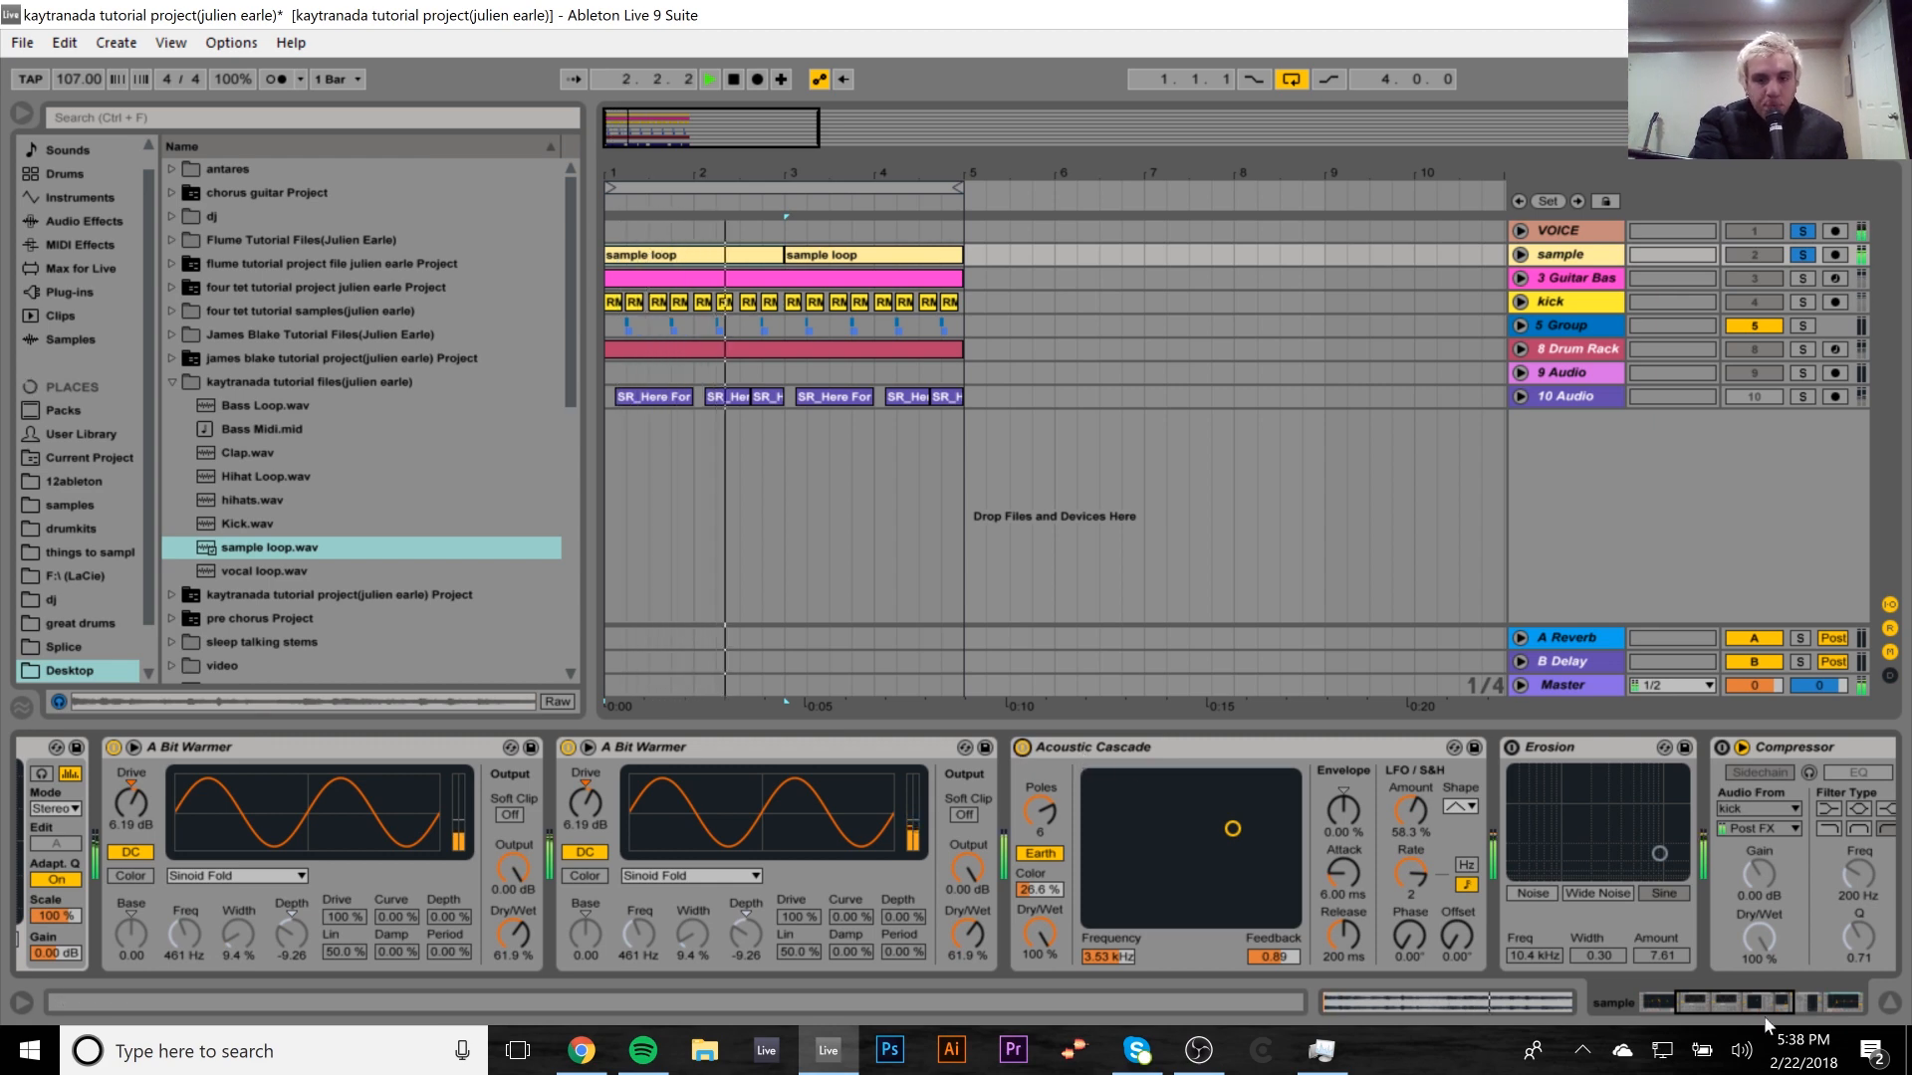
{"action": "mouse_move", "coordinate": [1764, 1016]}
{"action": "left_mouse_down"}
{"action": "mouse_move", "coordinate": [1822, 1000]}
{"action": "mouse_move", "coordinate": [1798, 999]}
{"action": "left_mouse_up"}
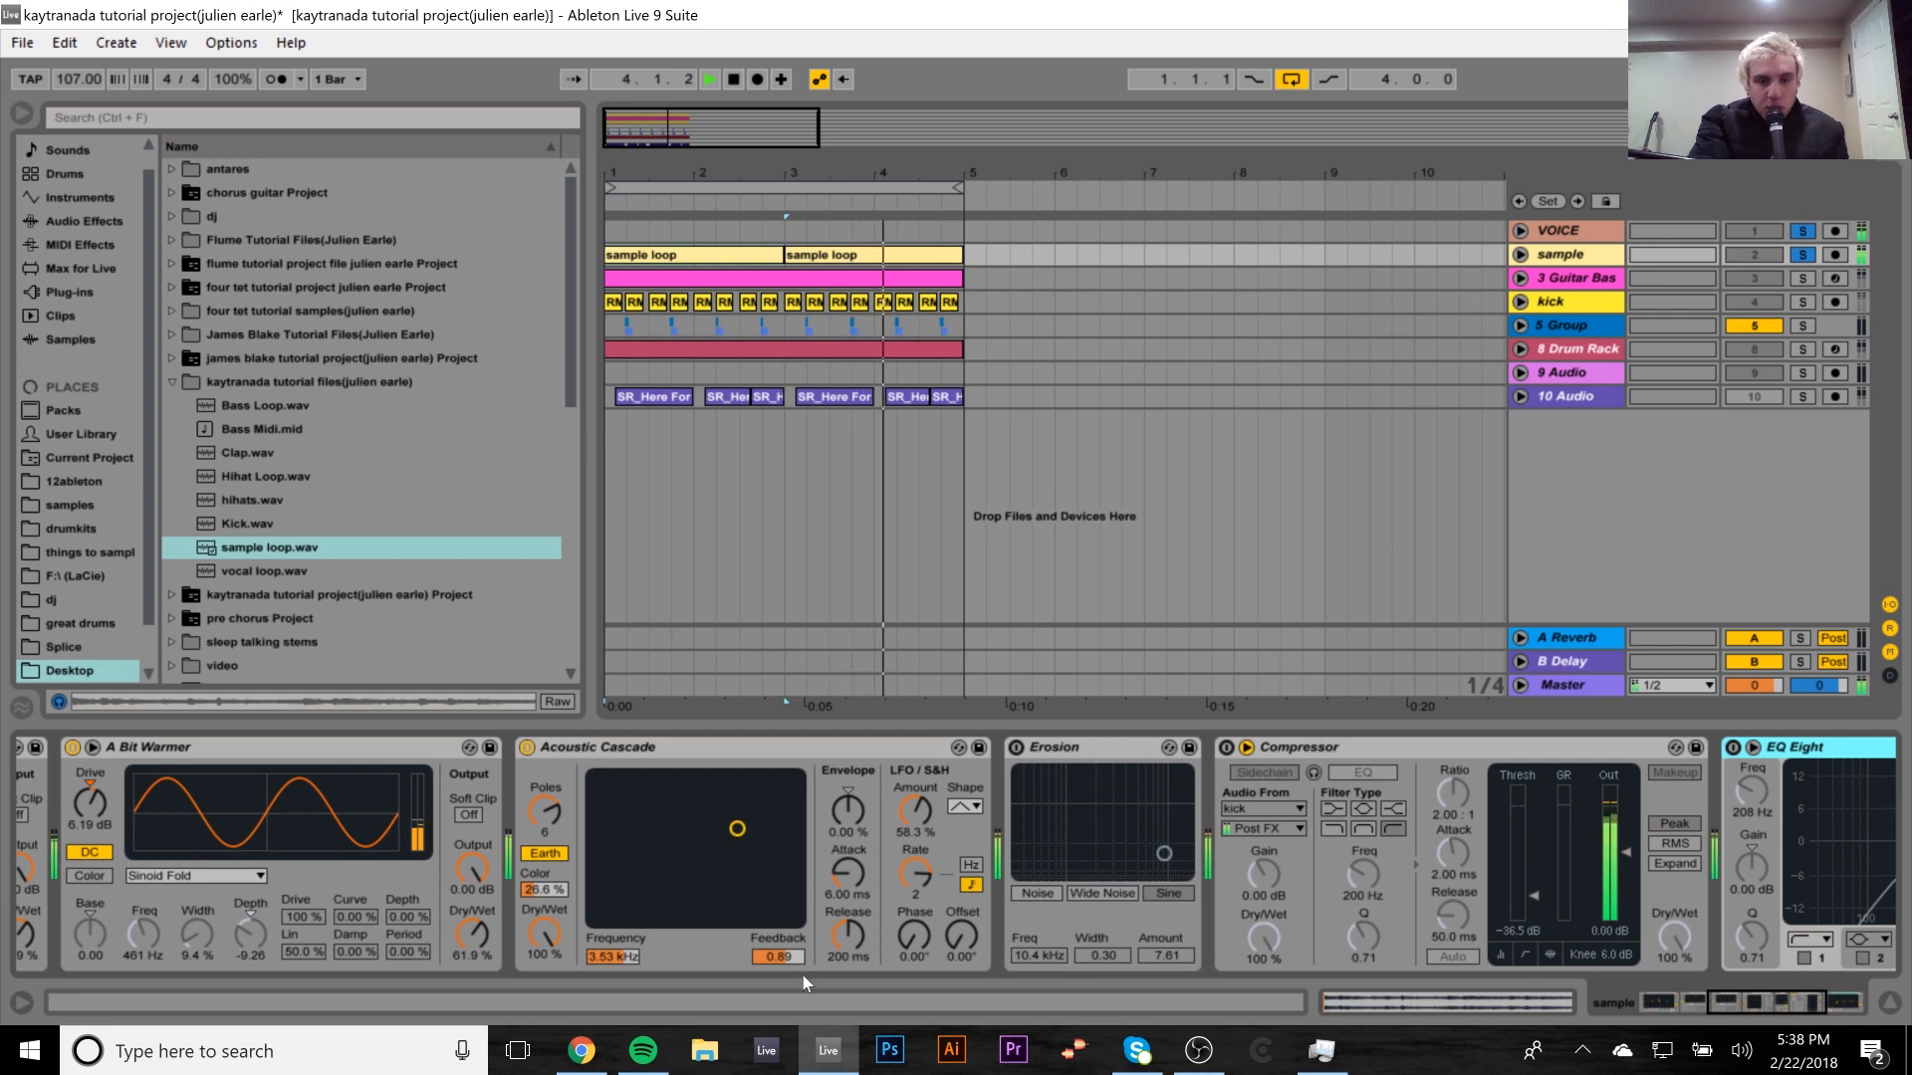
{"action": "key", "text": "space"}
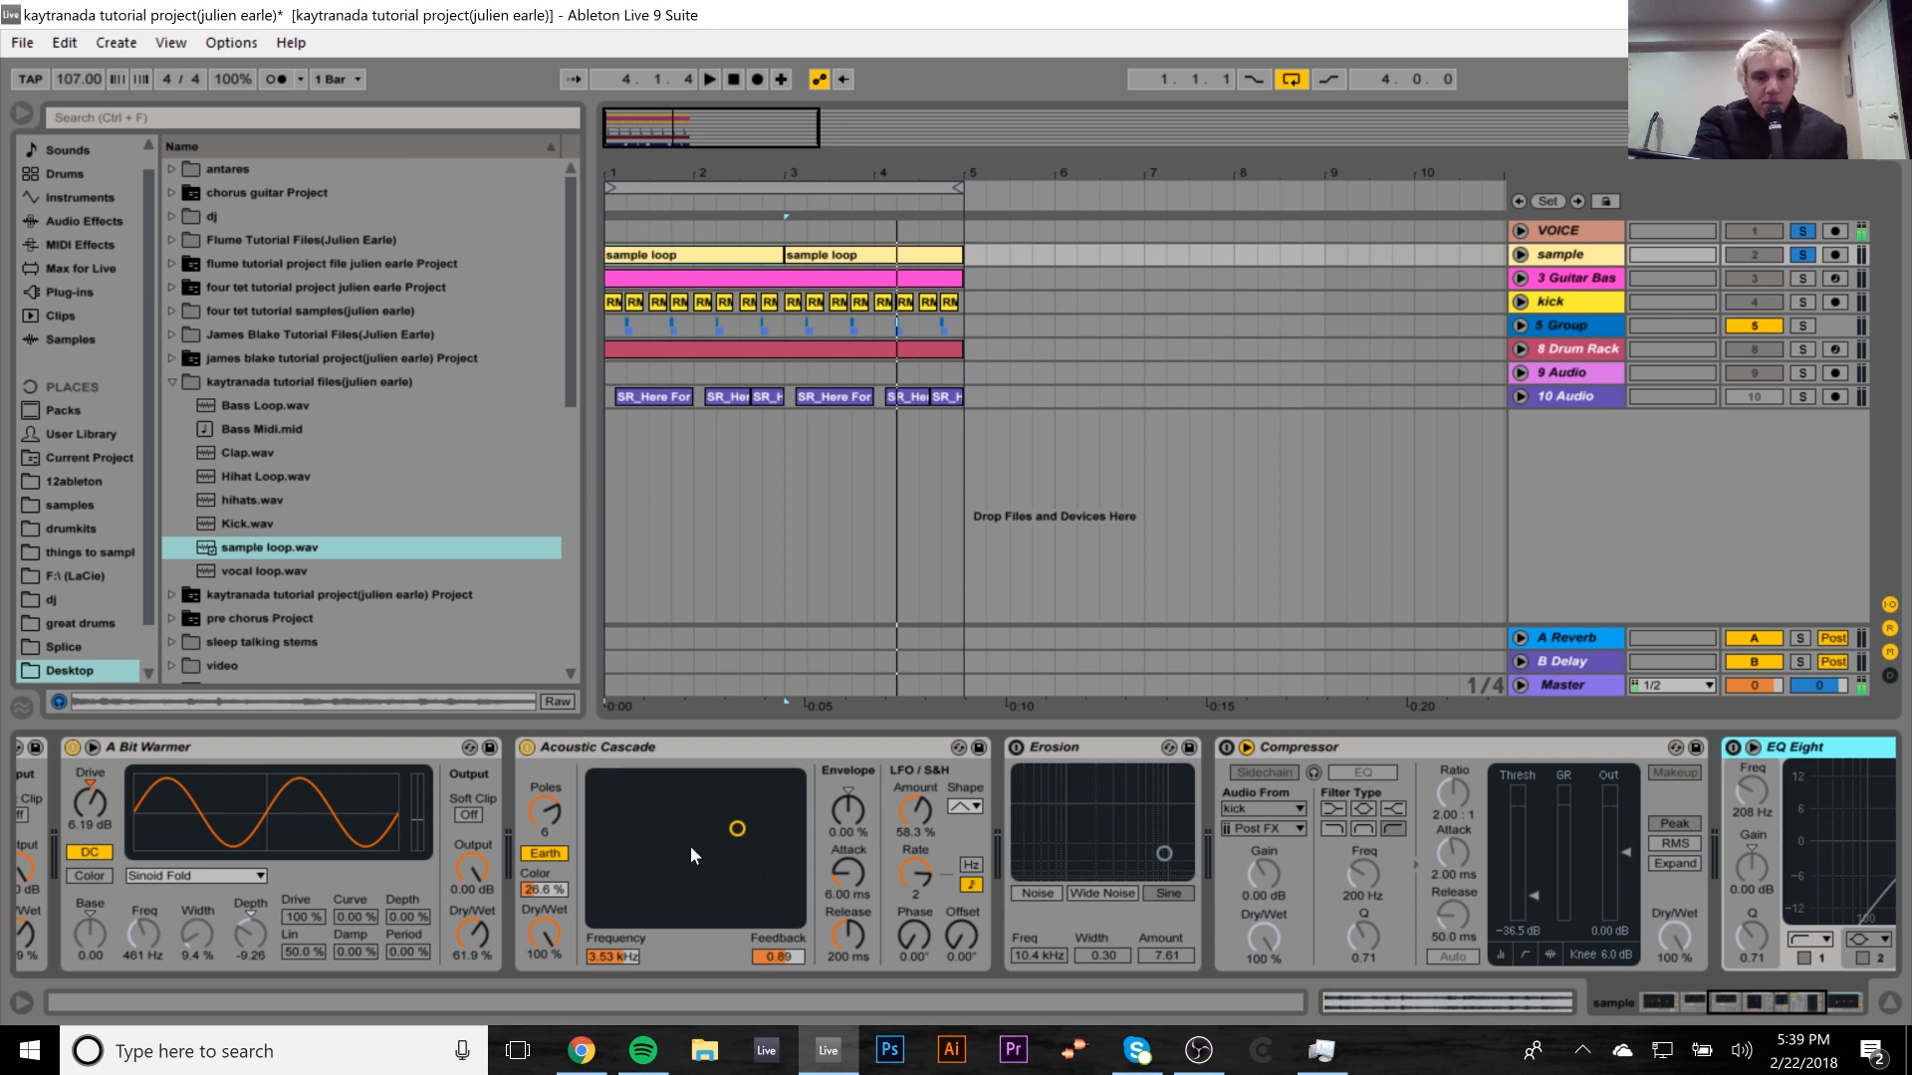
{"action": "left_click", "coordinate": [786, 751]}
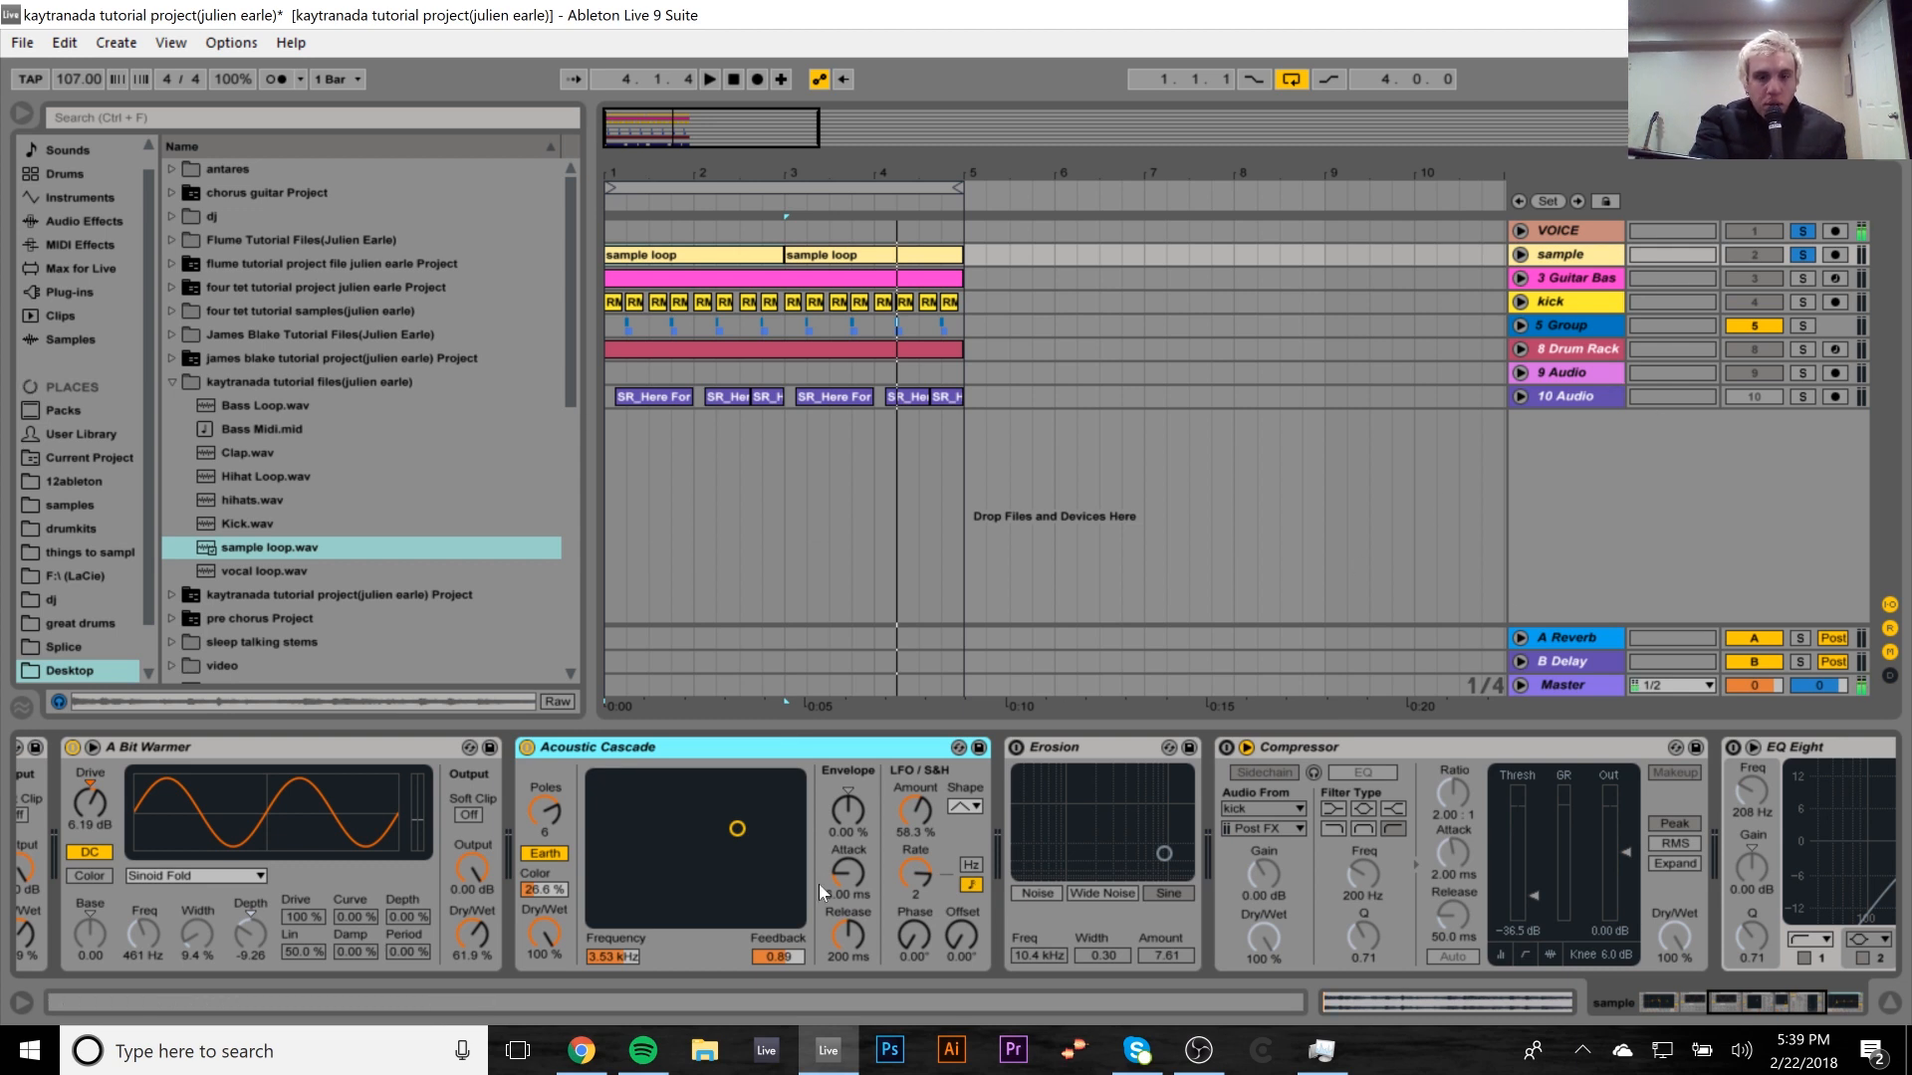
Turn on the Erosion device on the sample track and audition the loop with it.
{"action": "left_click", "coordinate": [1017, 749]}
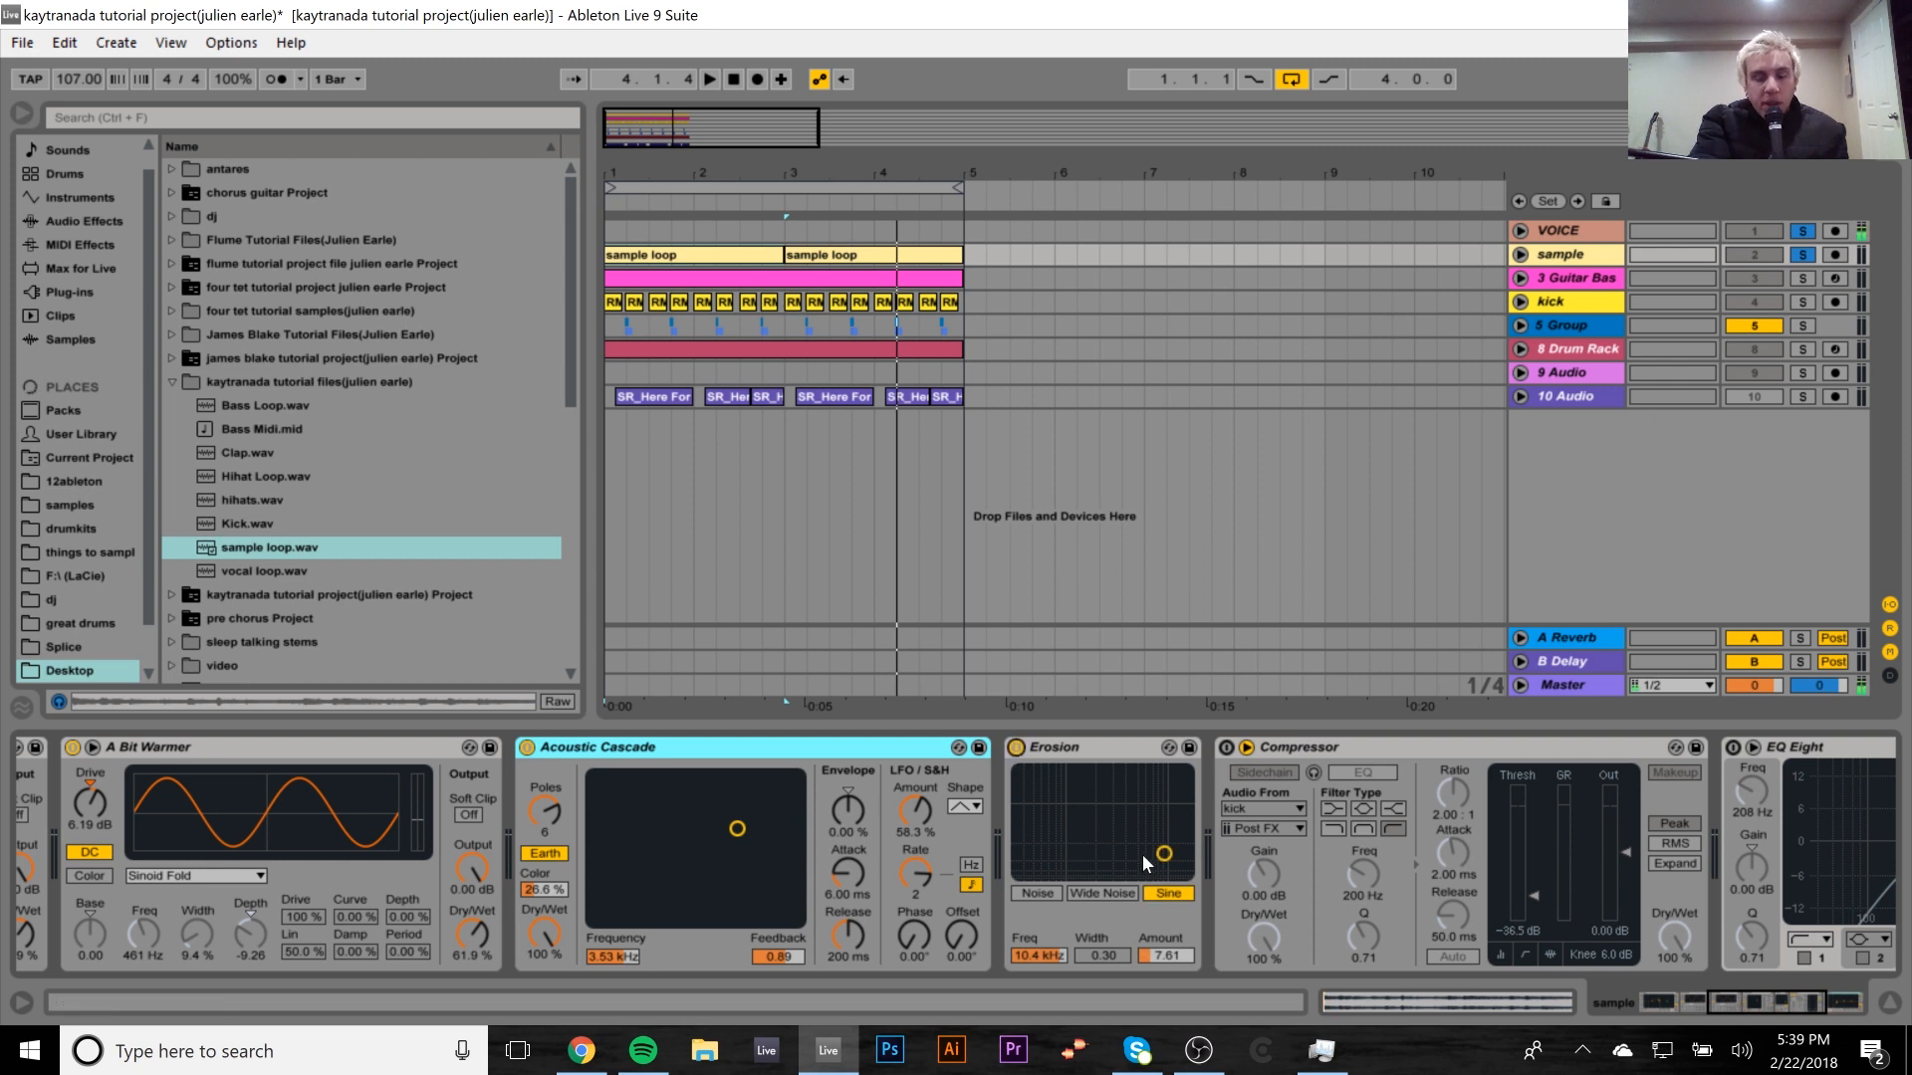
{"action": "key", "text": "space"}
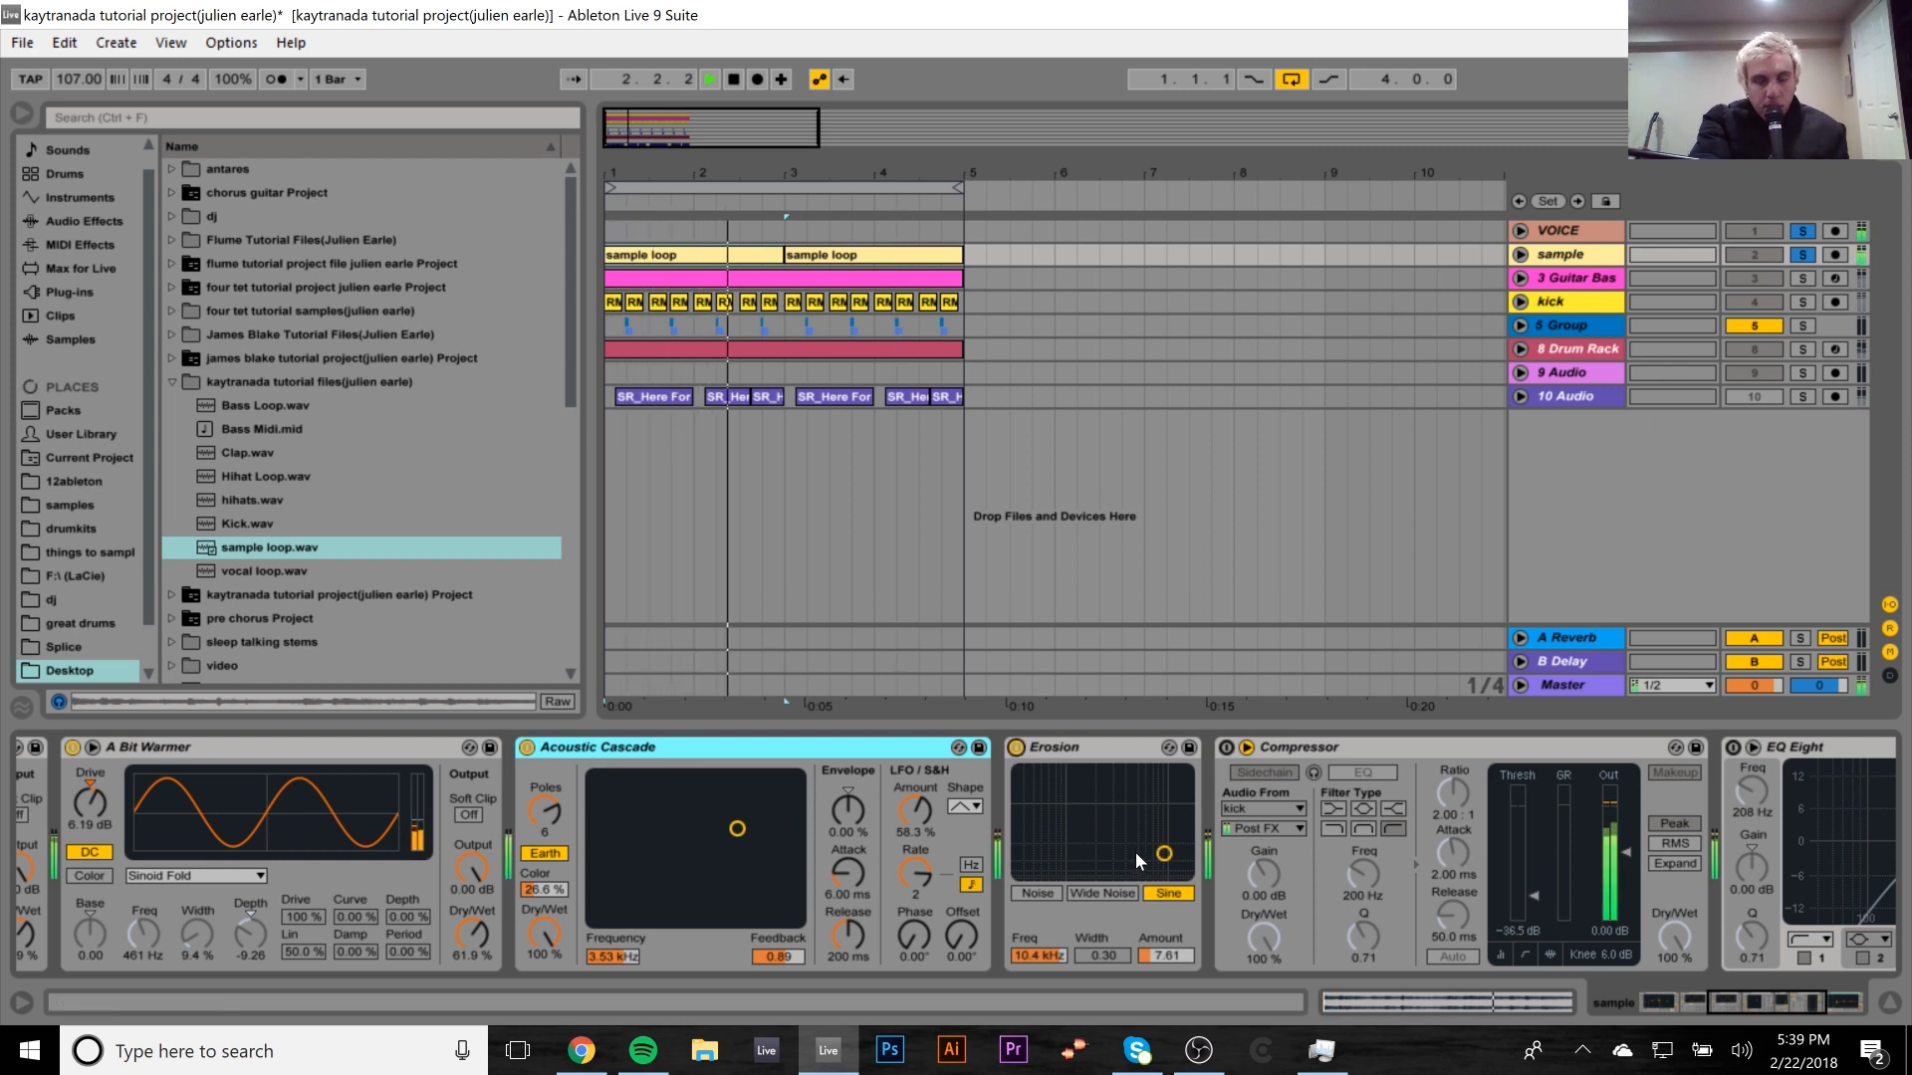
{"action": "key", "text": "space"}
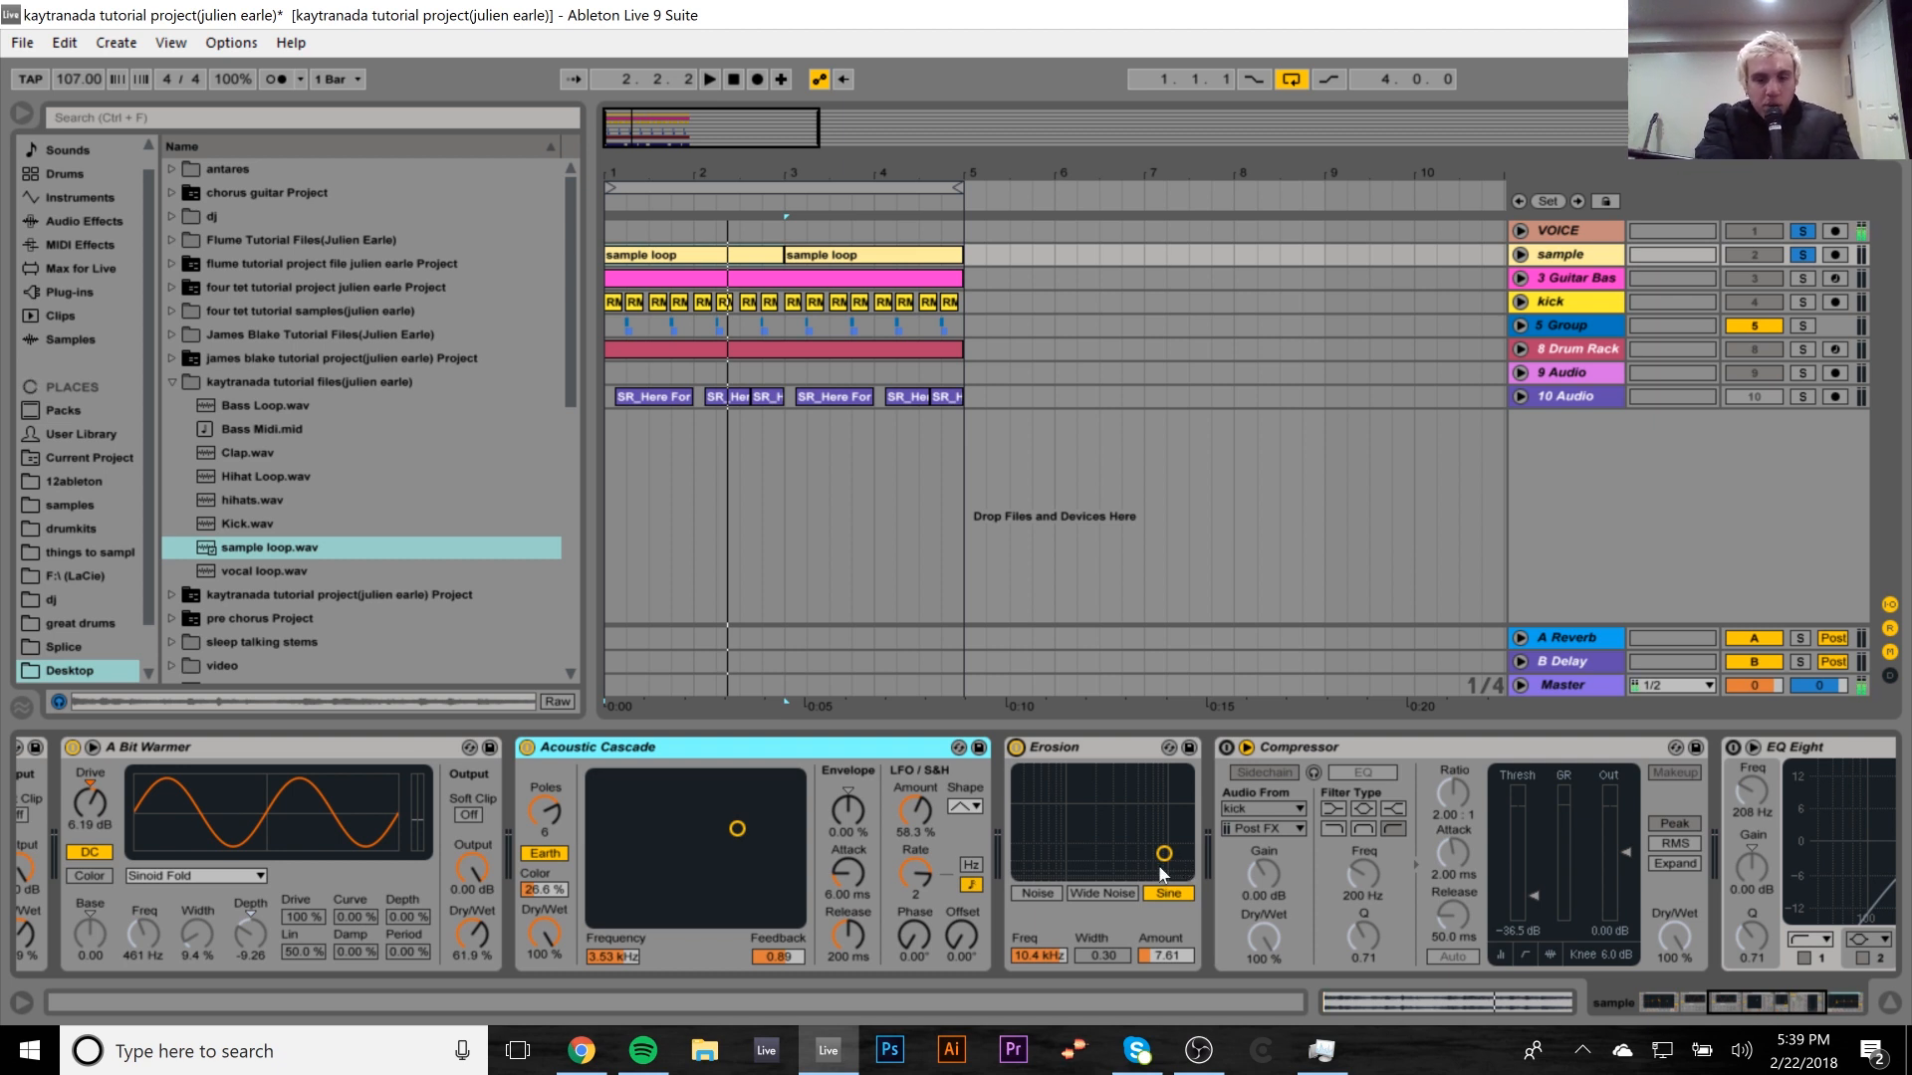
Turn on the Compressor and the final EQ Eight on the sample track while auditioning the loop.
{"action": "key", "text": "space"}
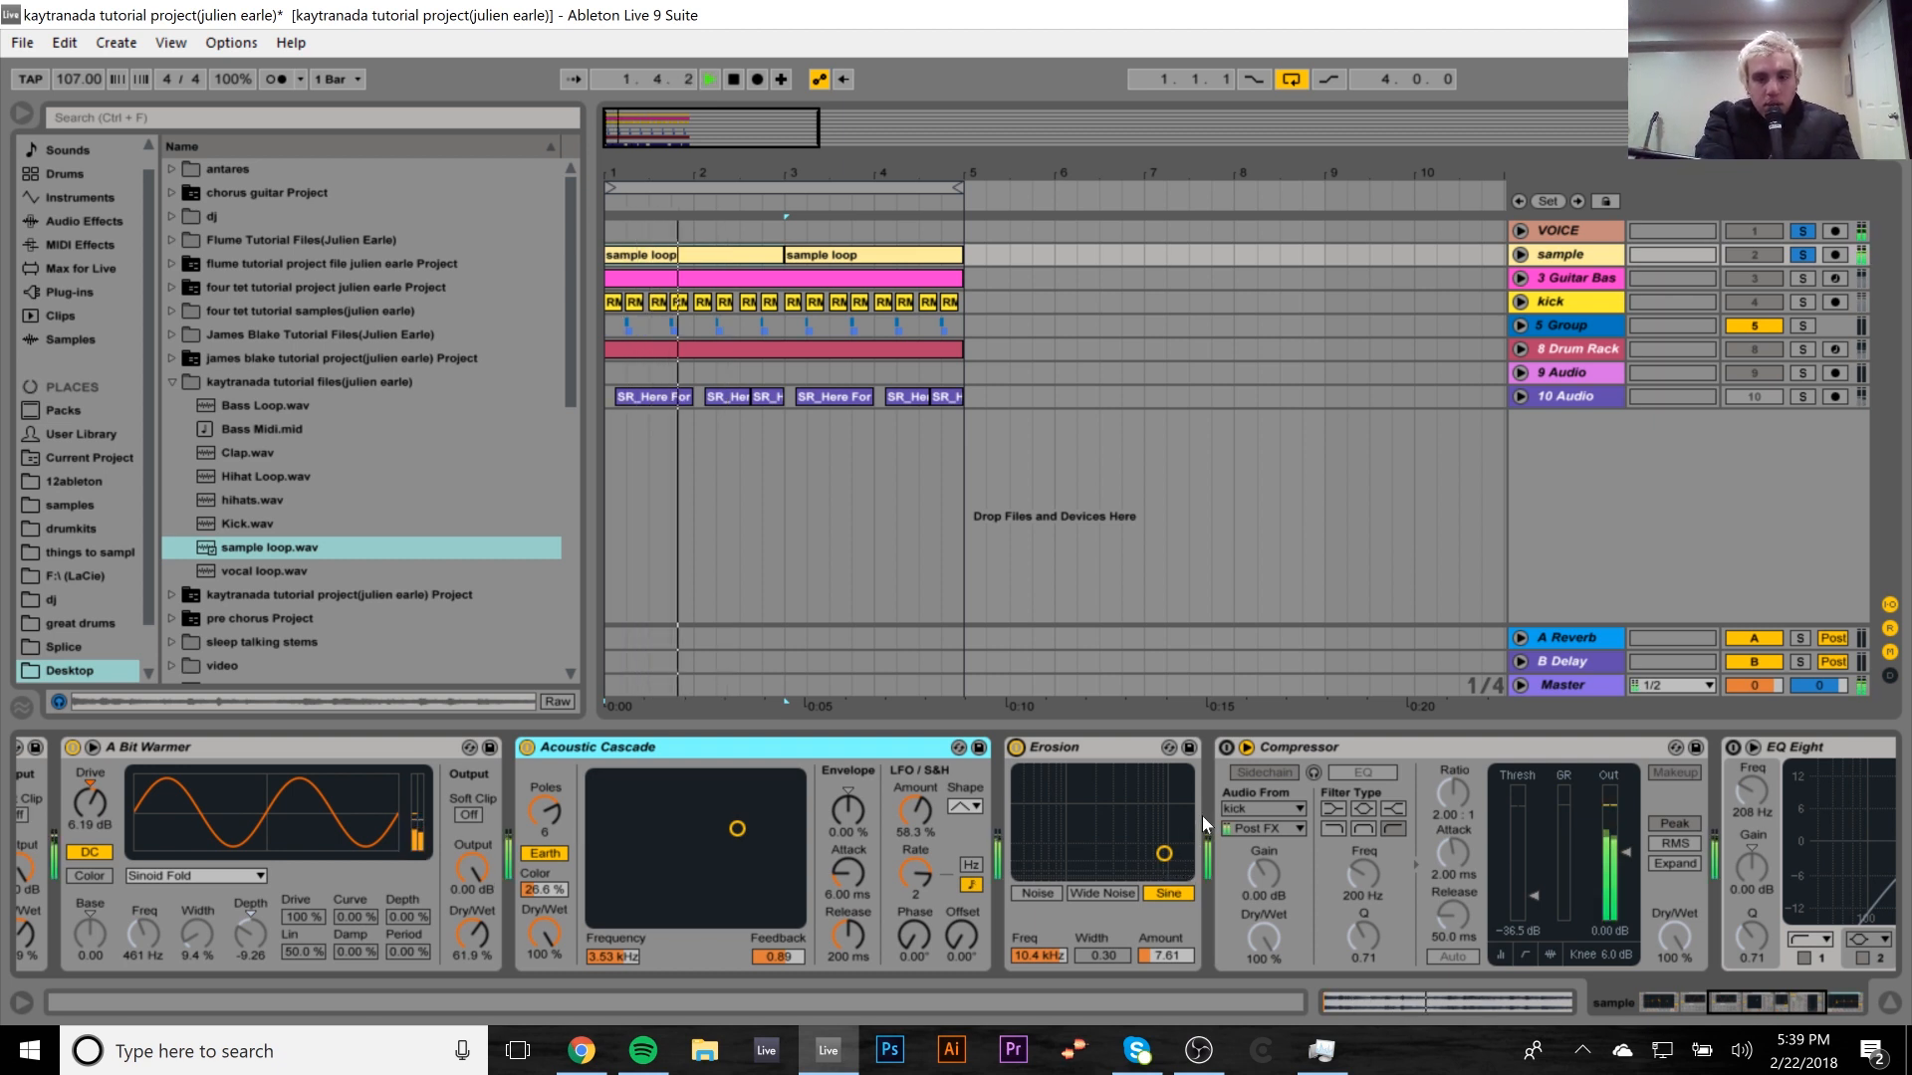
{"action": "key", "text": "space"}
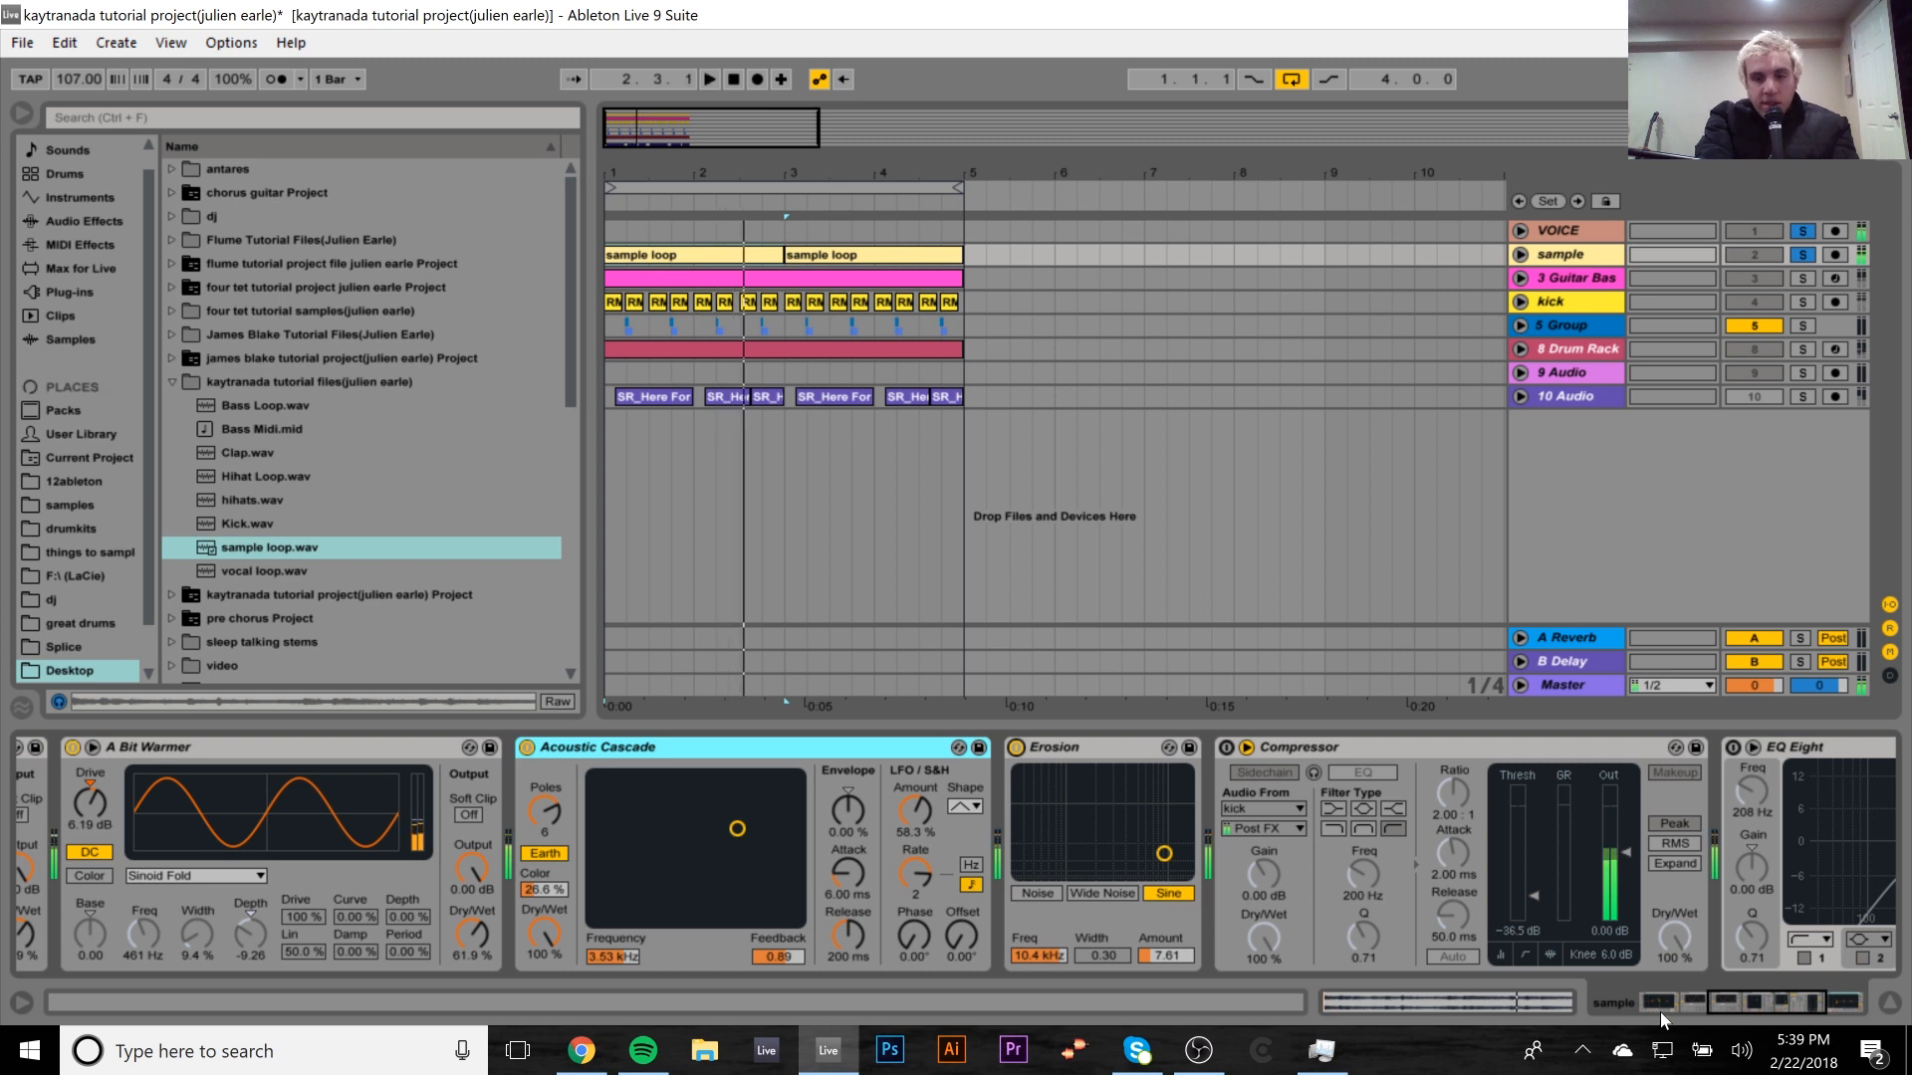
{"action": "left_click", "coordinate": [1808, 1002]}
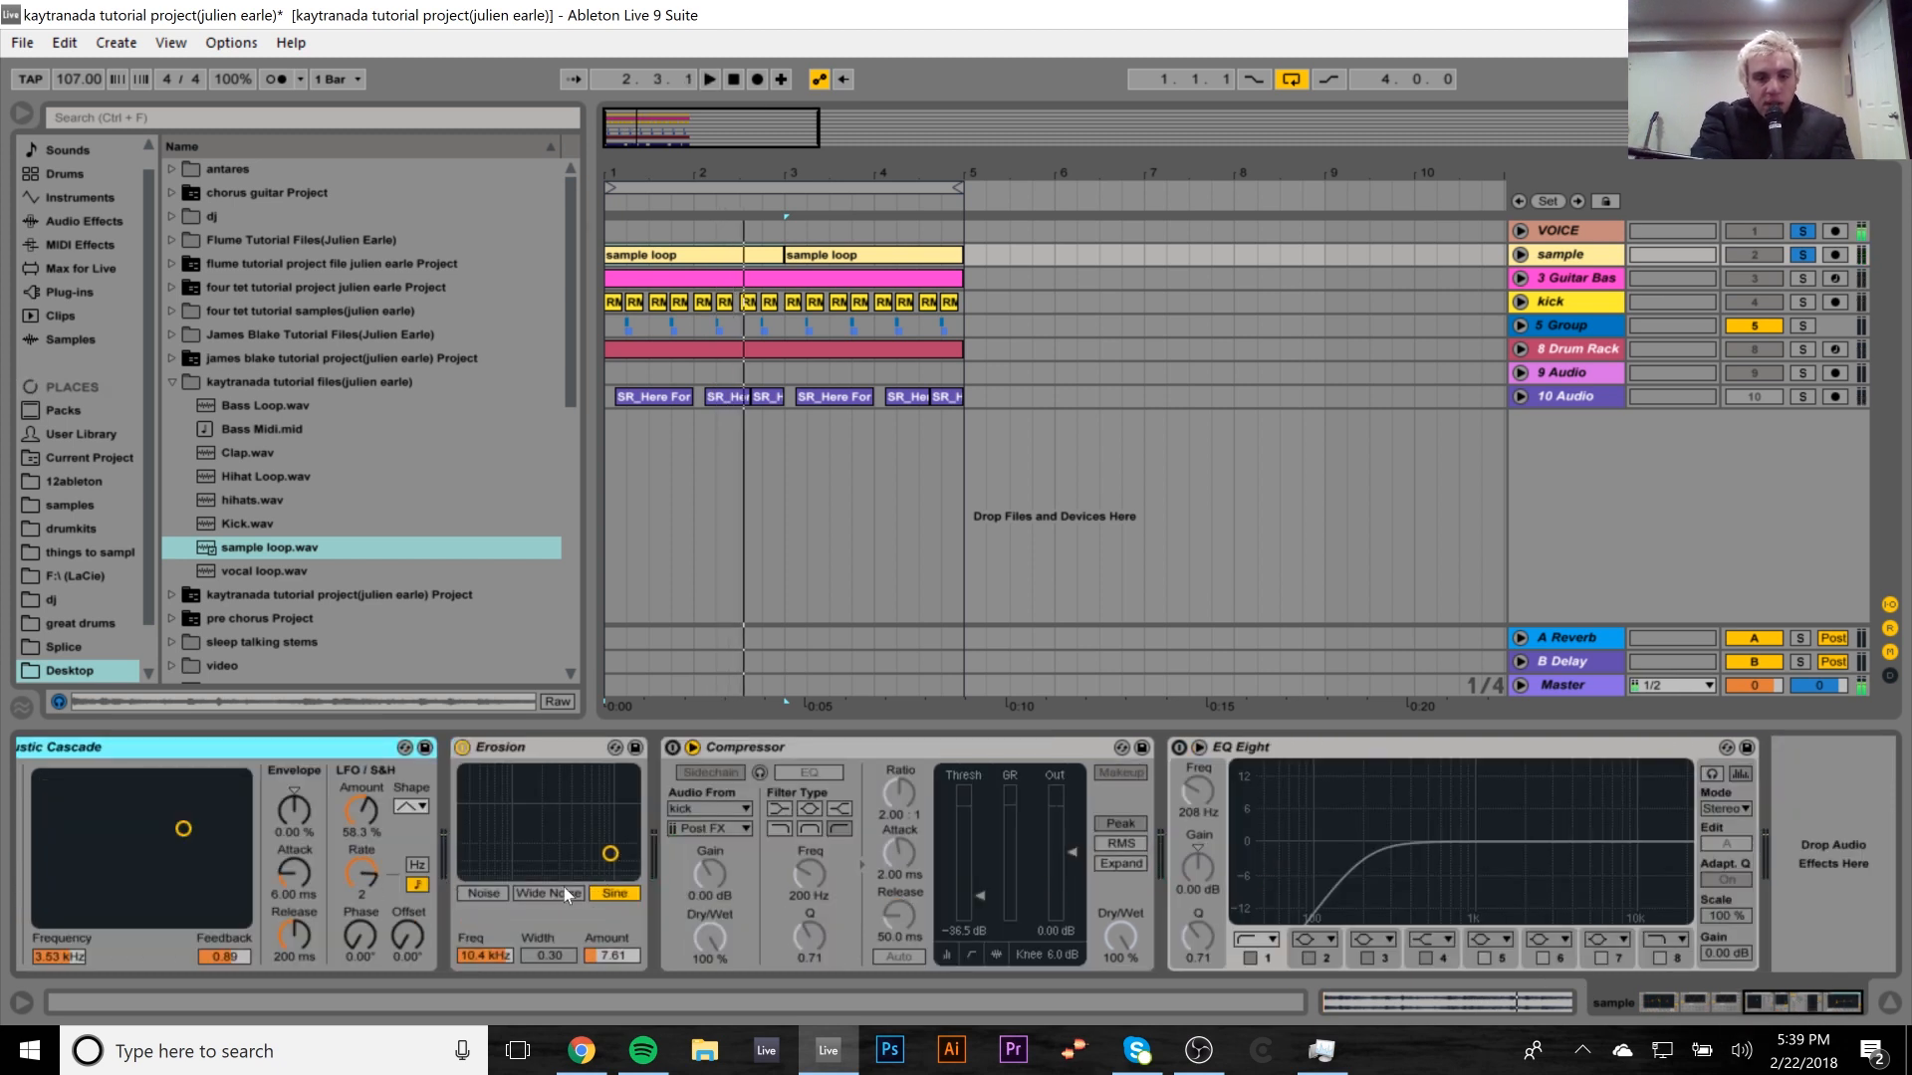
{"action": "left_click", "coordinate": [672, 747]}
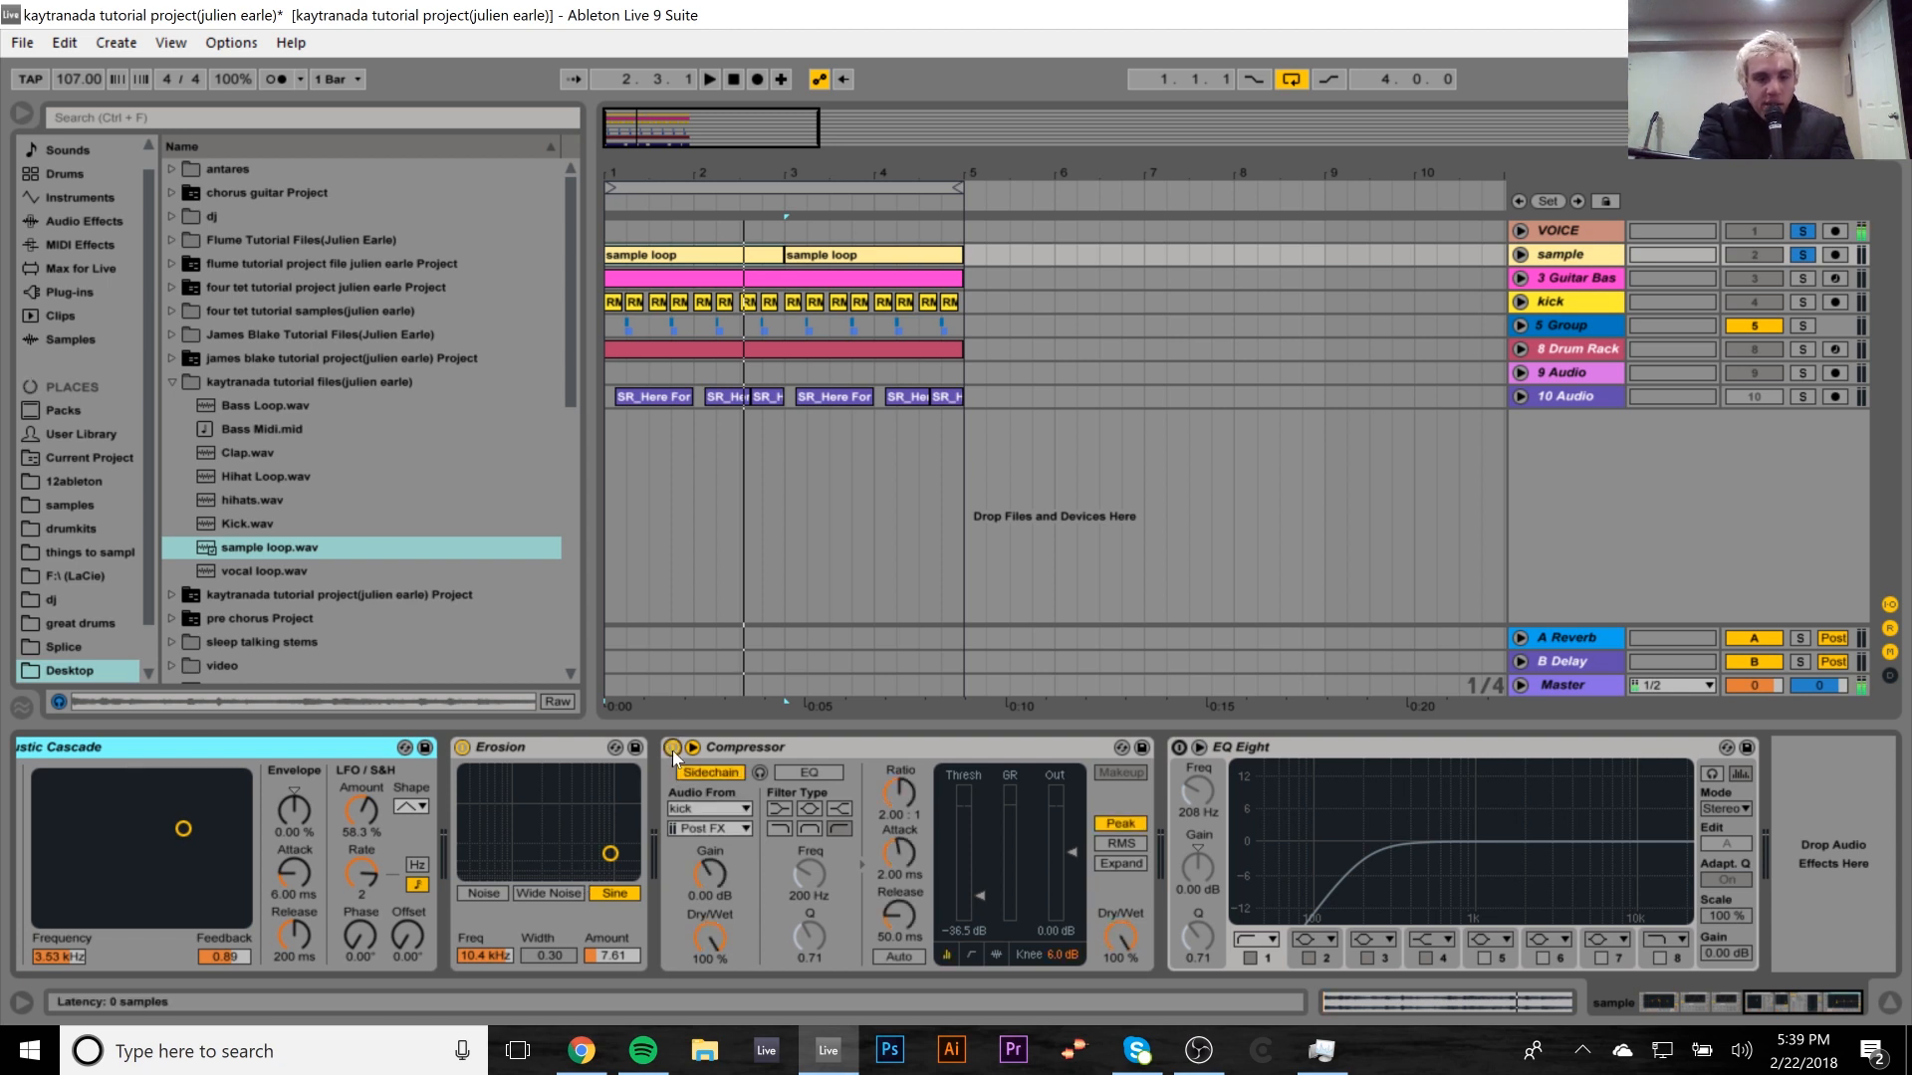
{"action": "key", "text": "space"}
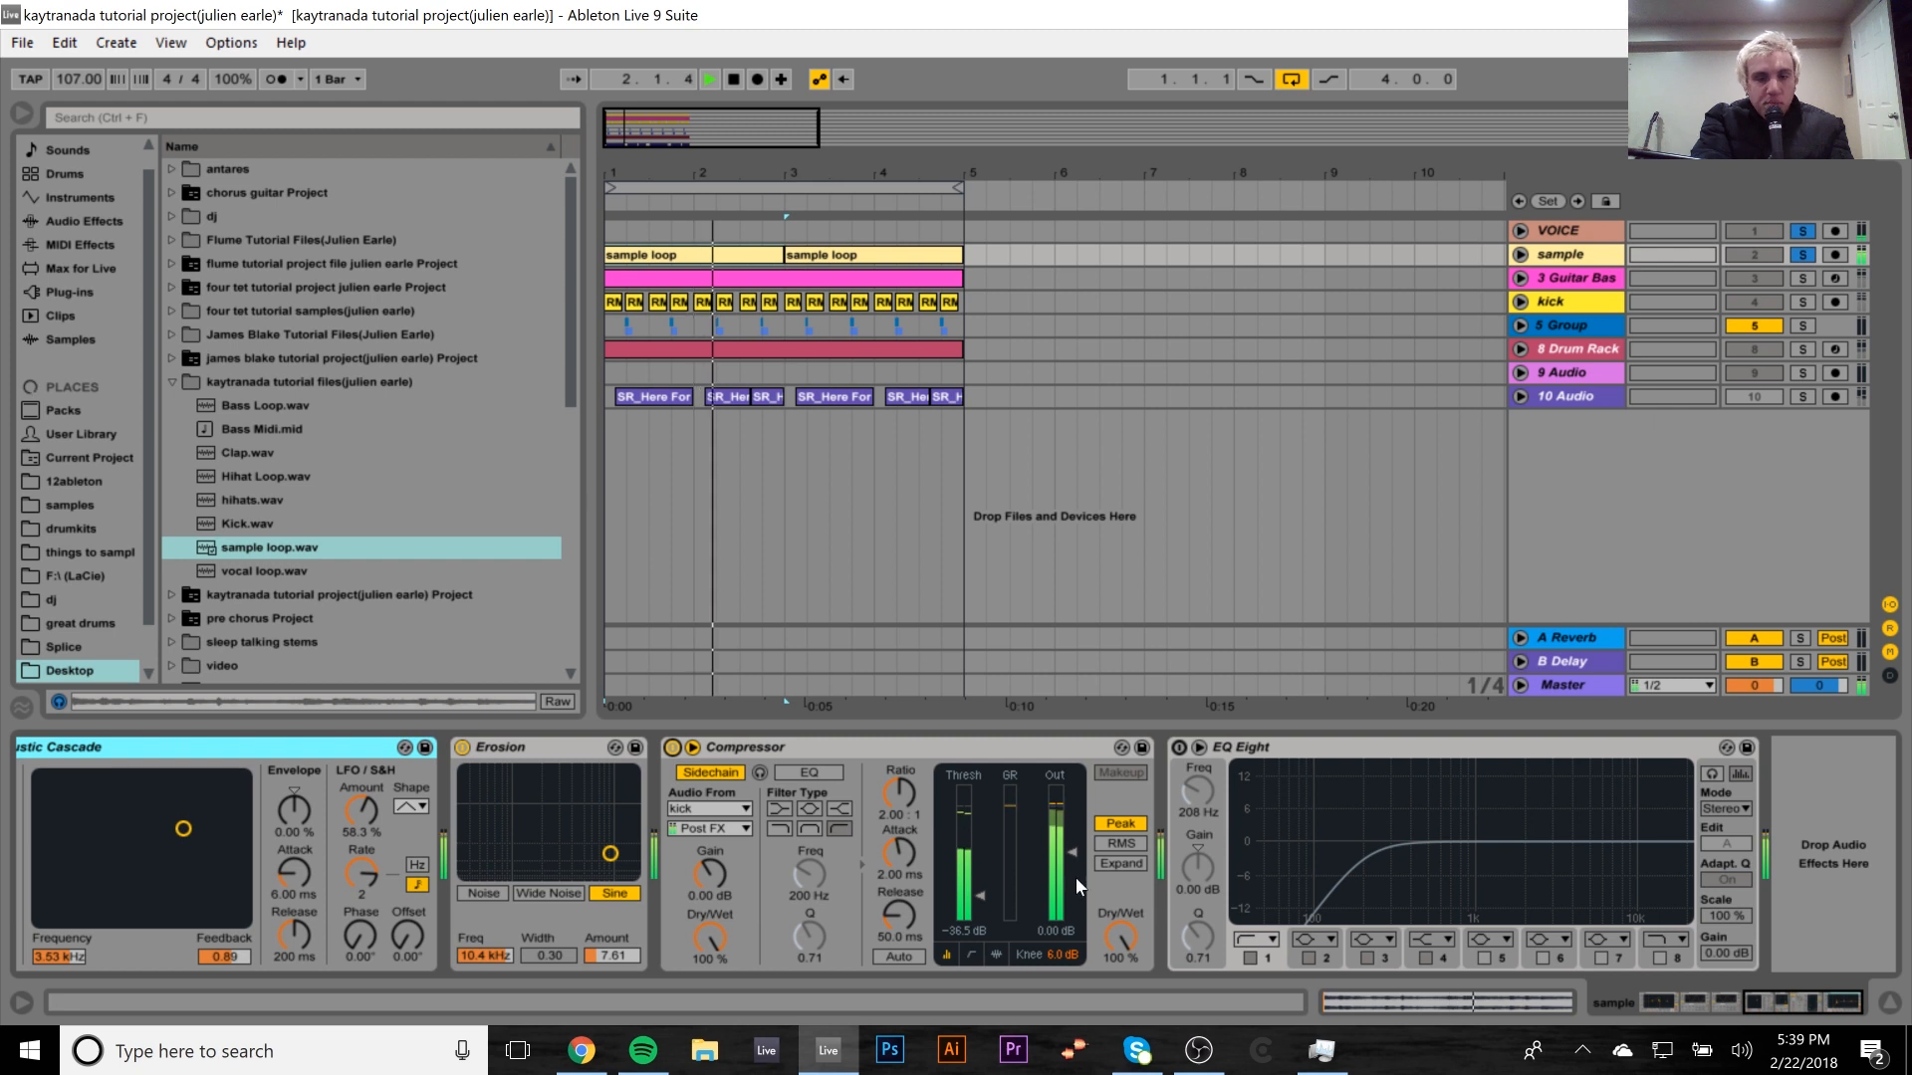
{"action": "left_click", "coordinate": [1179, 748]}
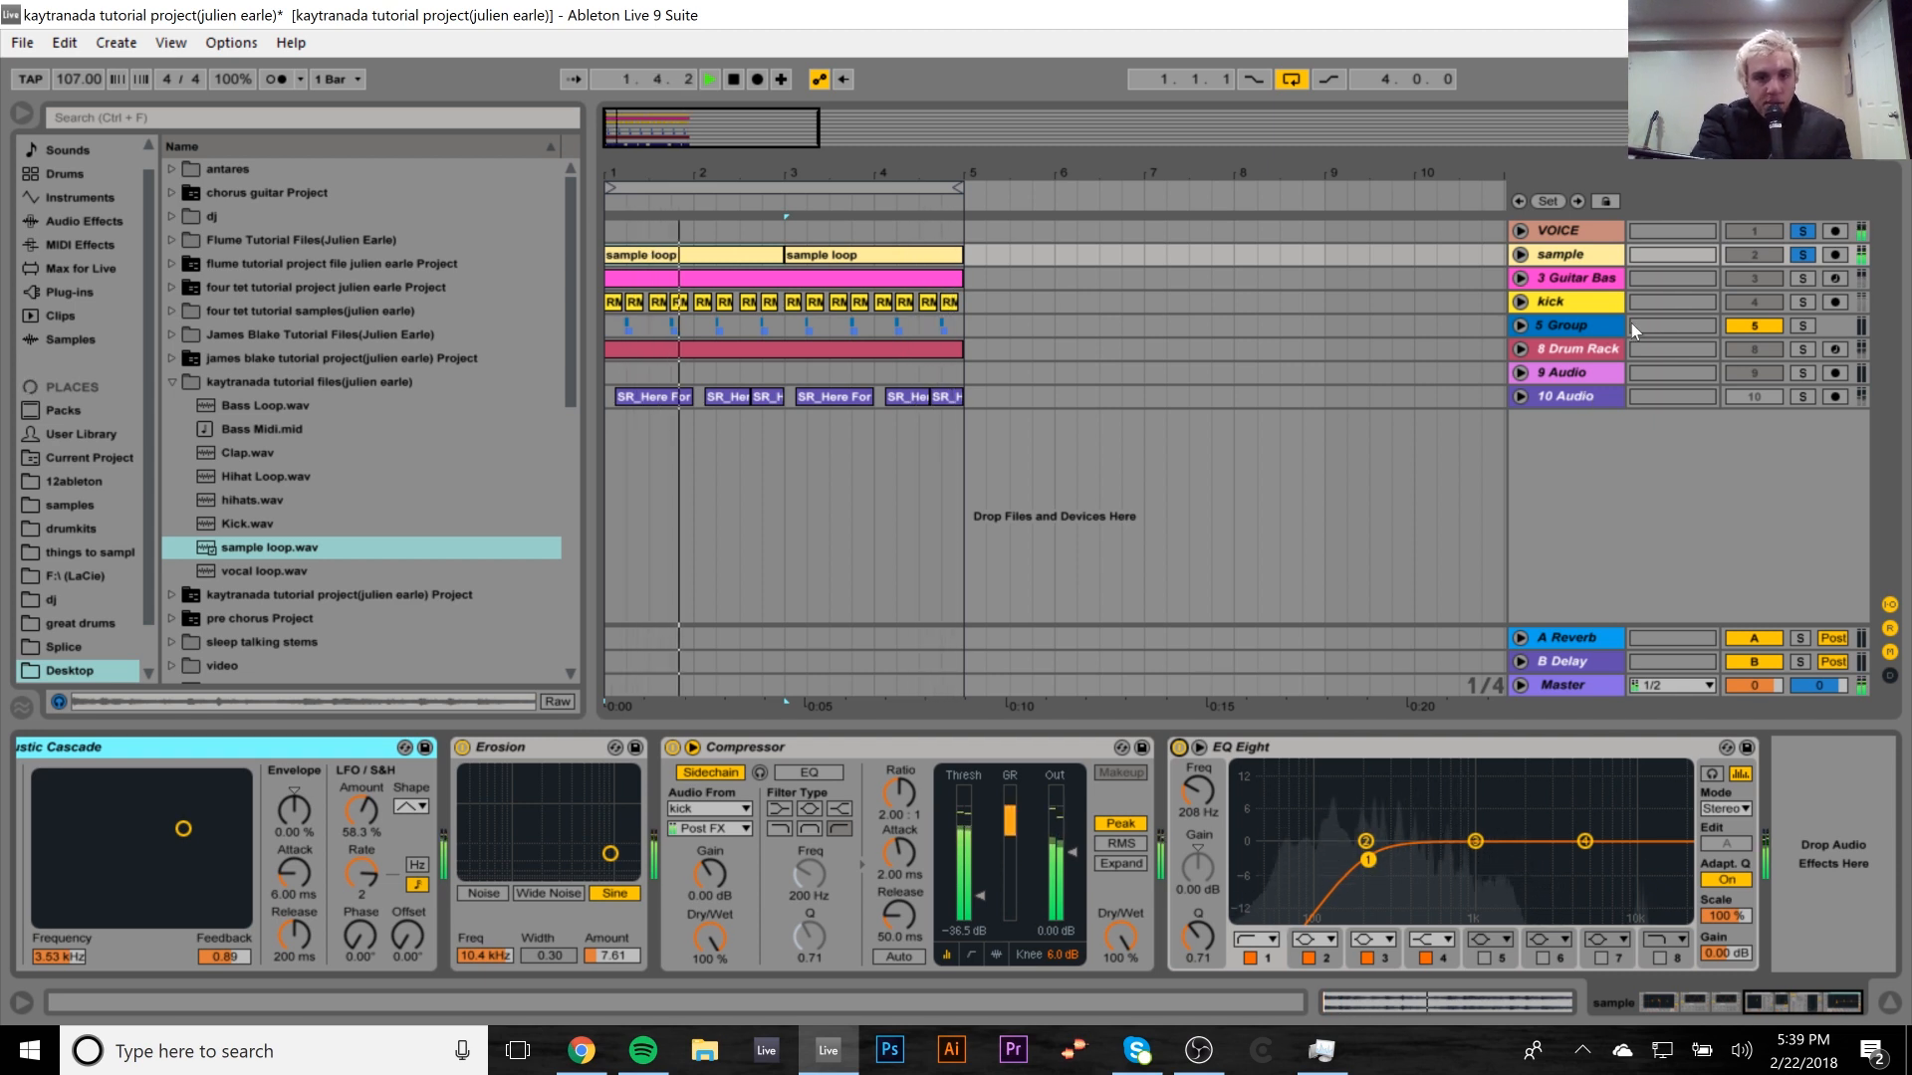
{"action": "key", "text": "space"}
Move the solo from the sample track to the Guitar Bass track and show the Guitar Bass device chain.
{"action": "left_click", "coordinate": [1802, 255]}
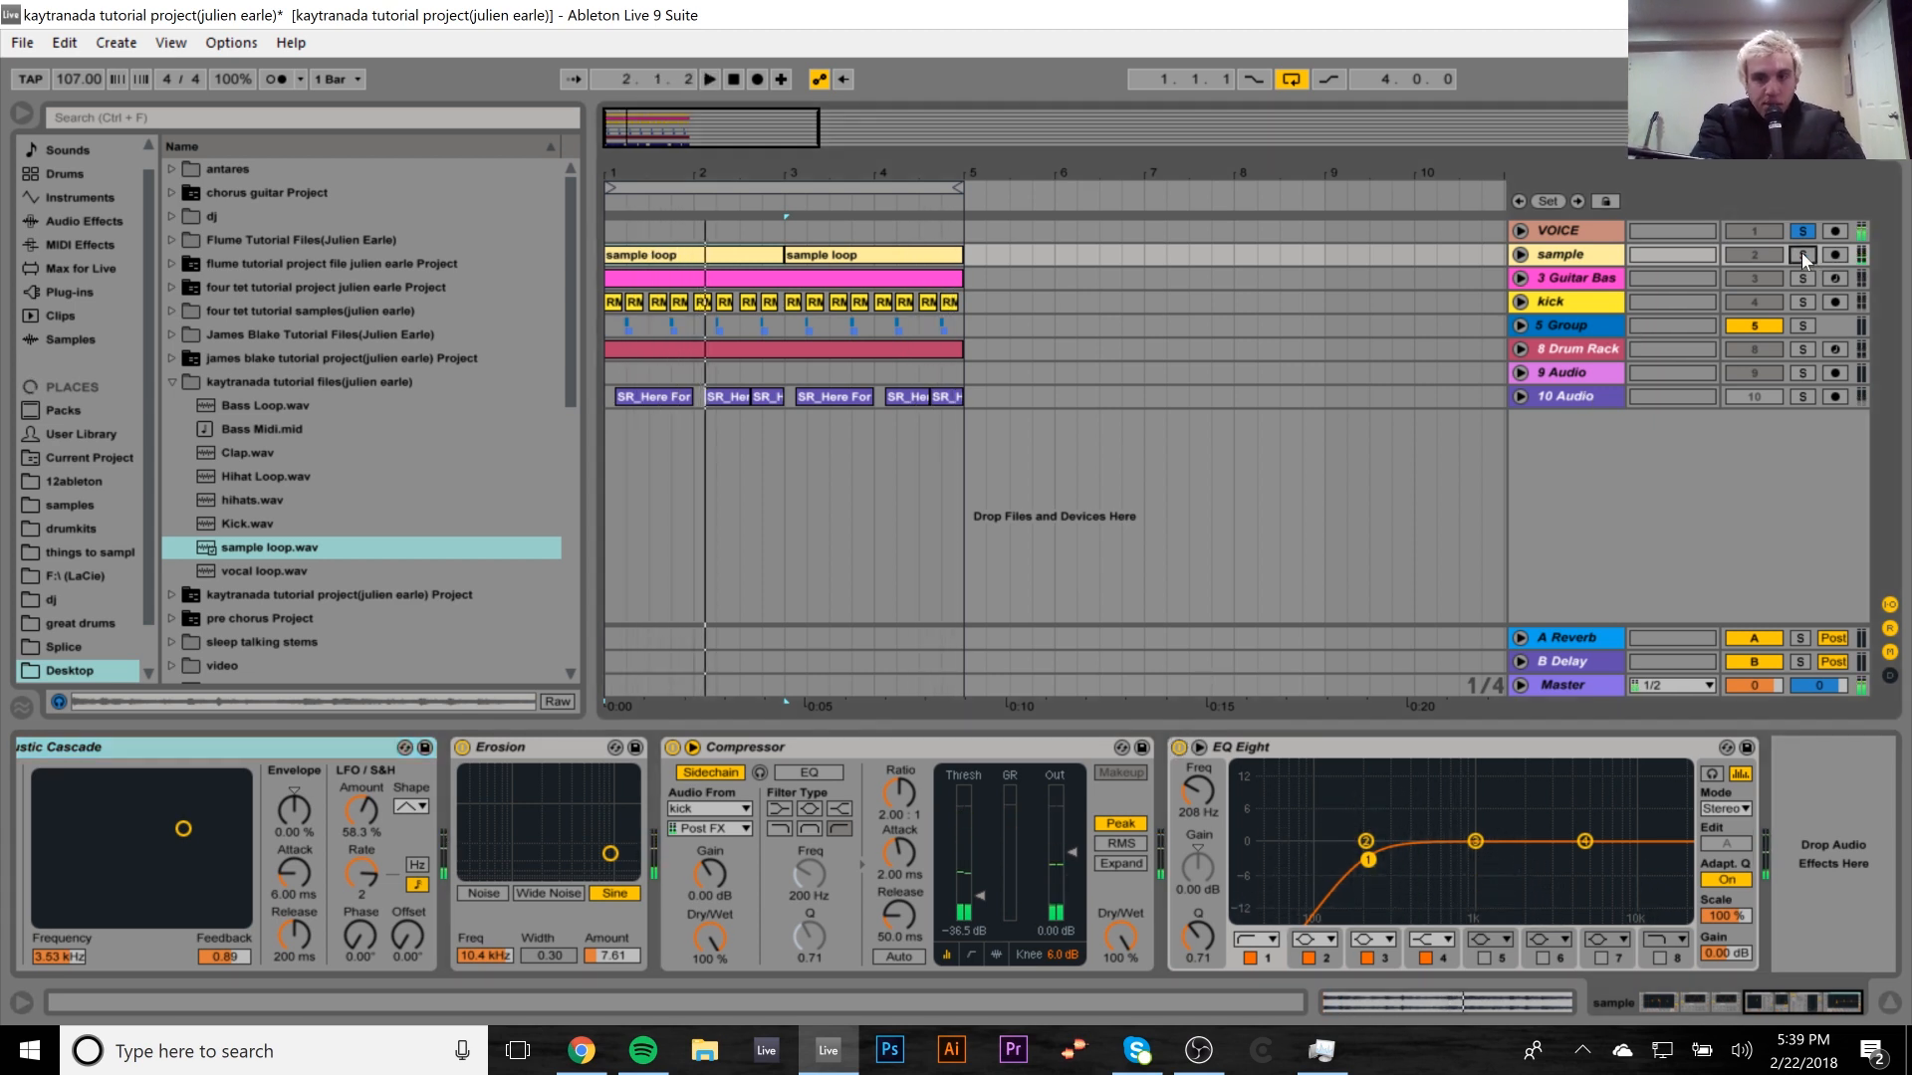
{"action": "left_click", "coordinate": [1802, 279]}
{"action": "left_click", "coordinate": [1576, 284]}
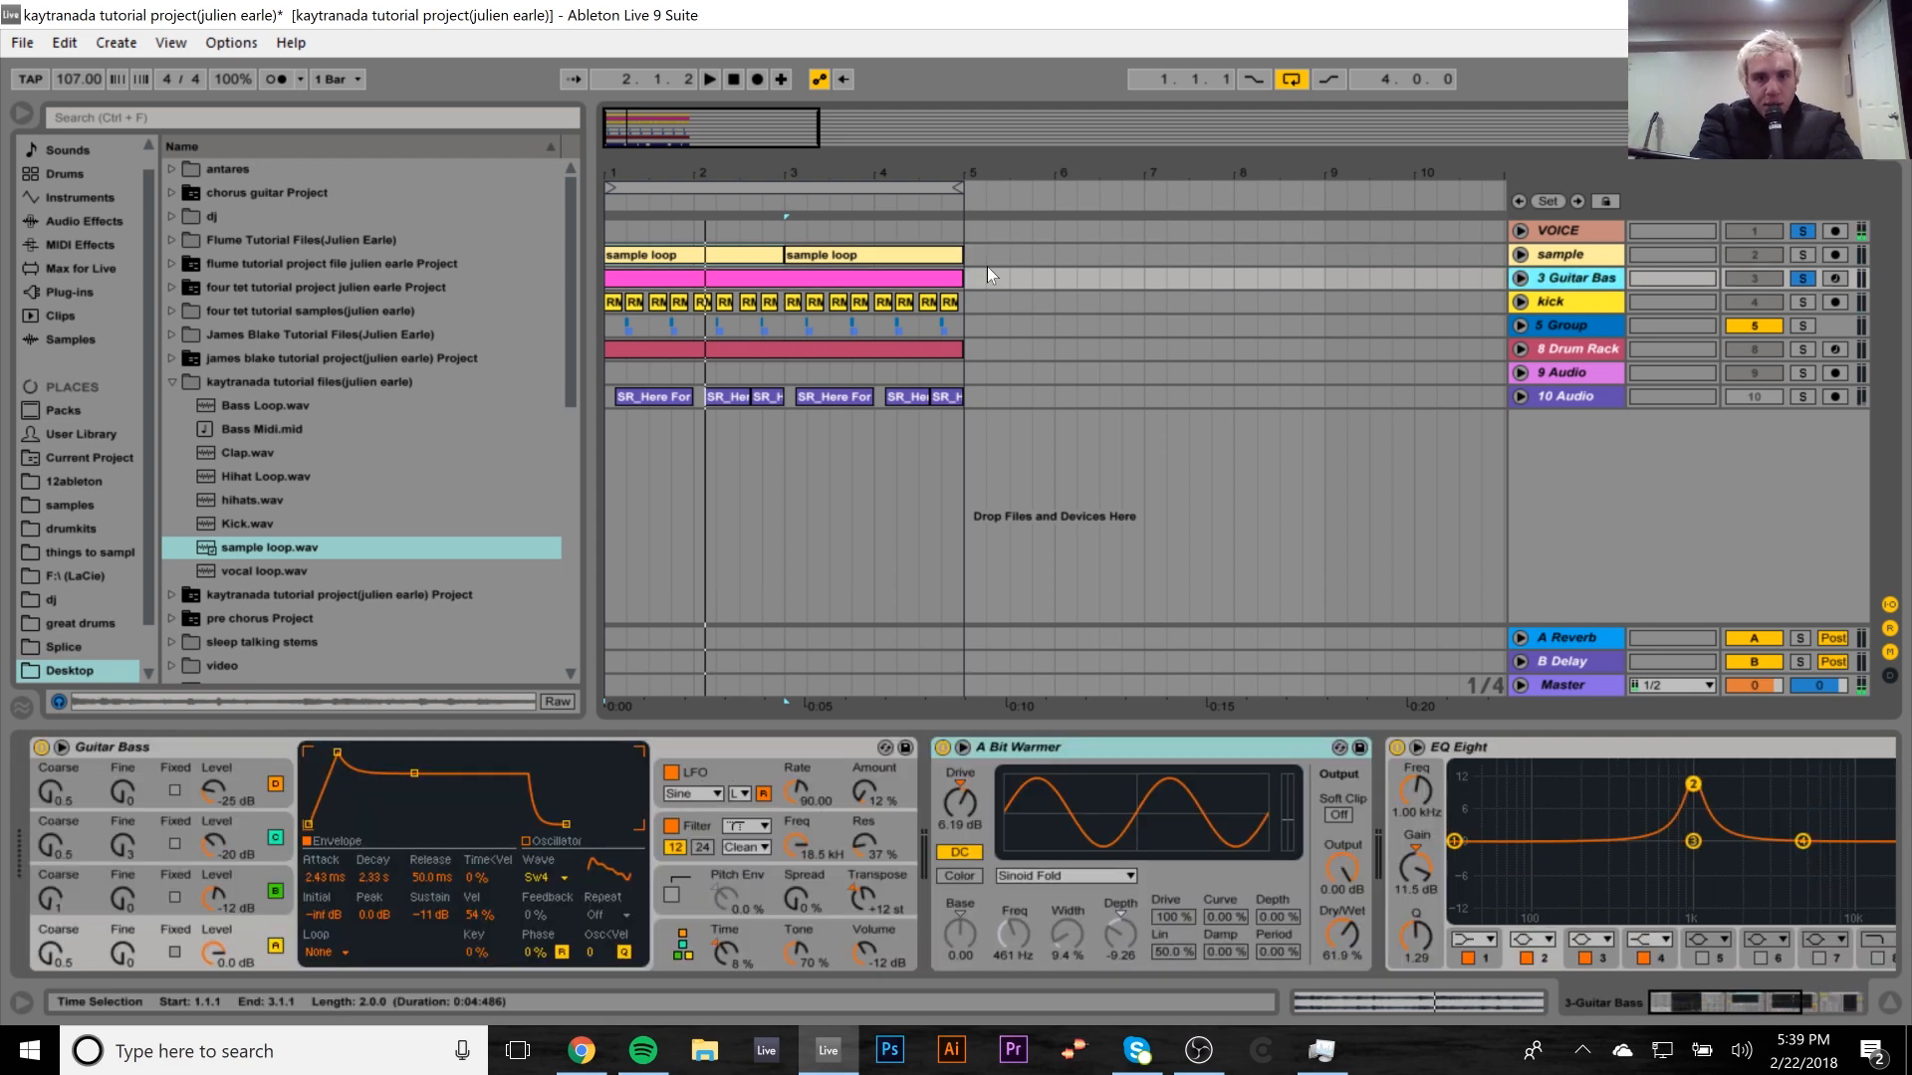
Turn off the Compressor, EQ Eight and A Bit Warmer devices on the Guitar Bass track.
{"action": "left_click", "coordinate": [1292, 751]}
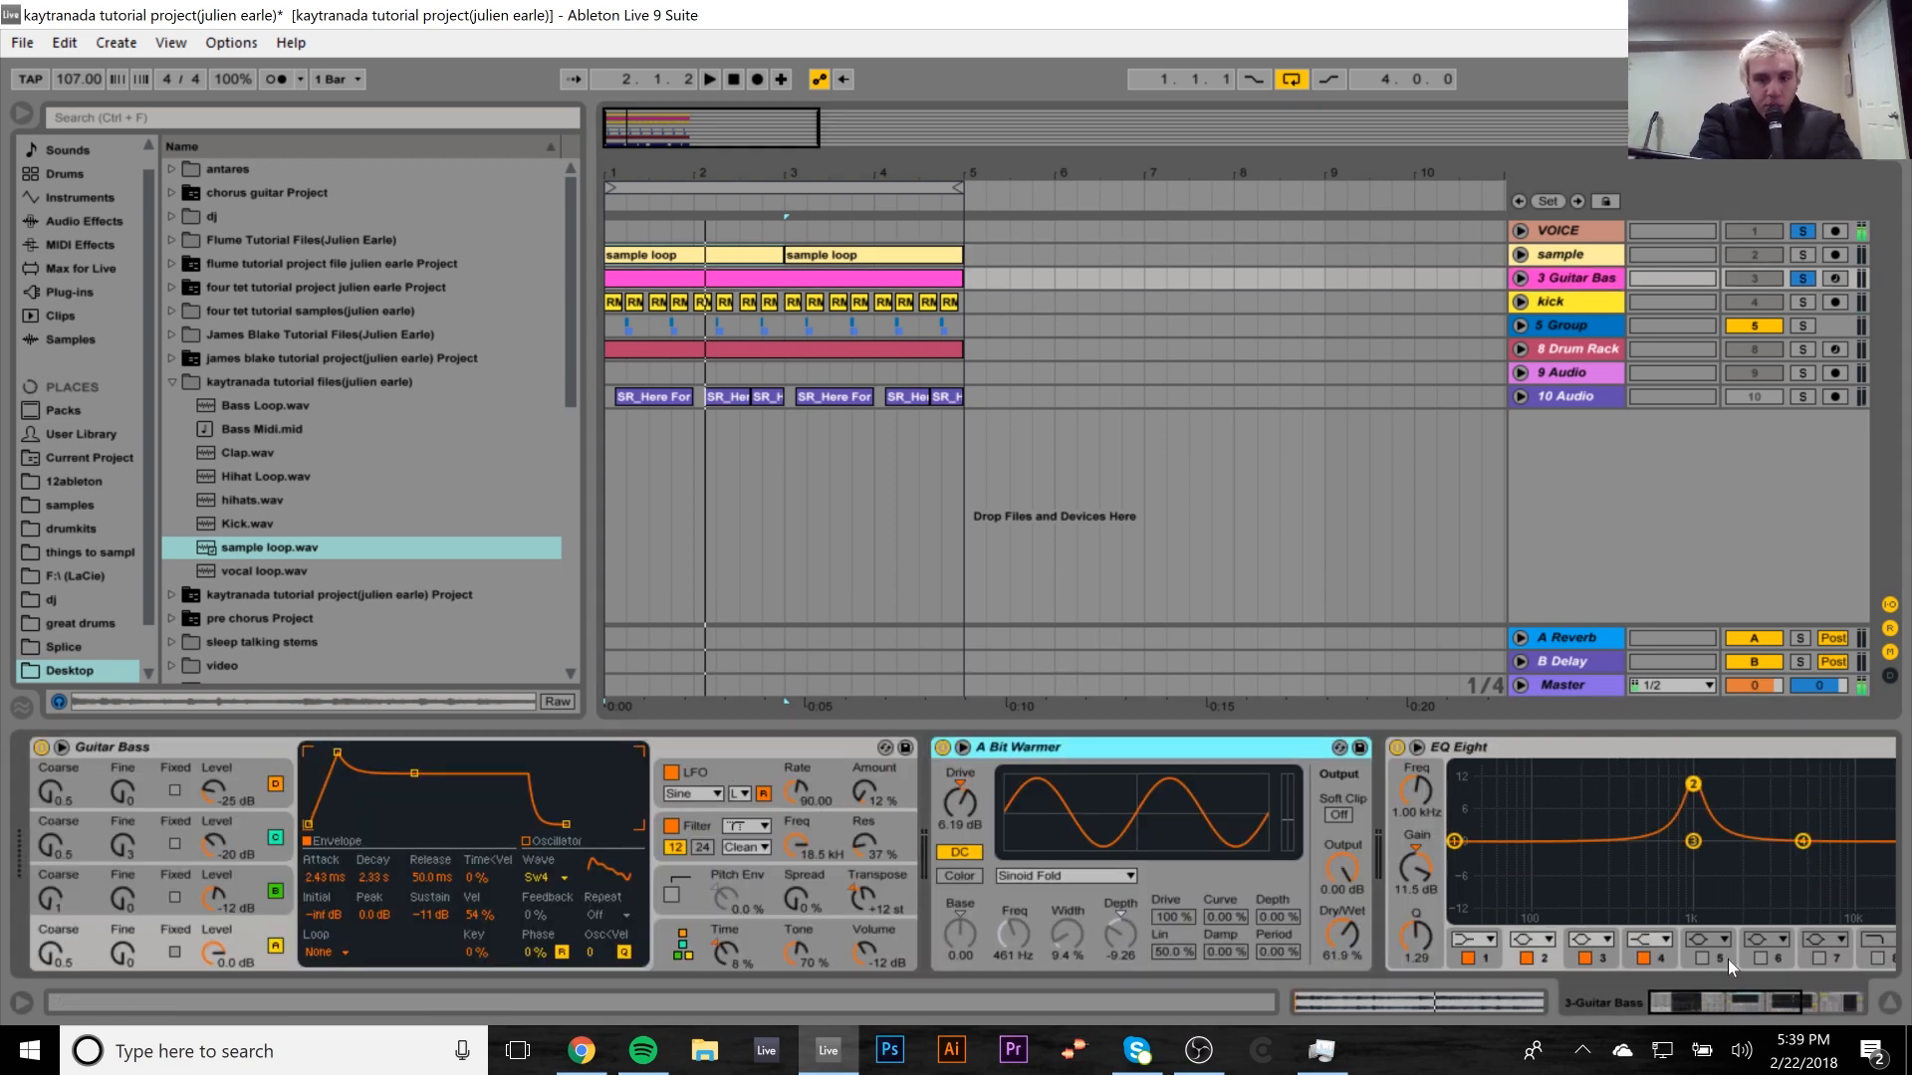
{"action": "left_click_drag", "start_coordinate": [1754, 1002], "coordinate": [1837, 1007]}
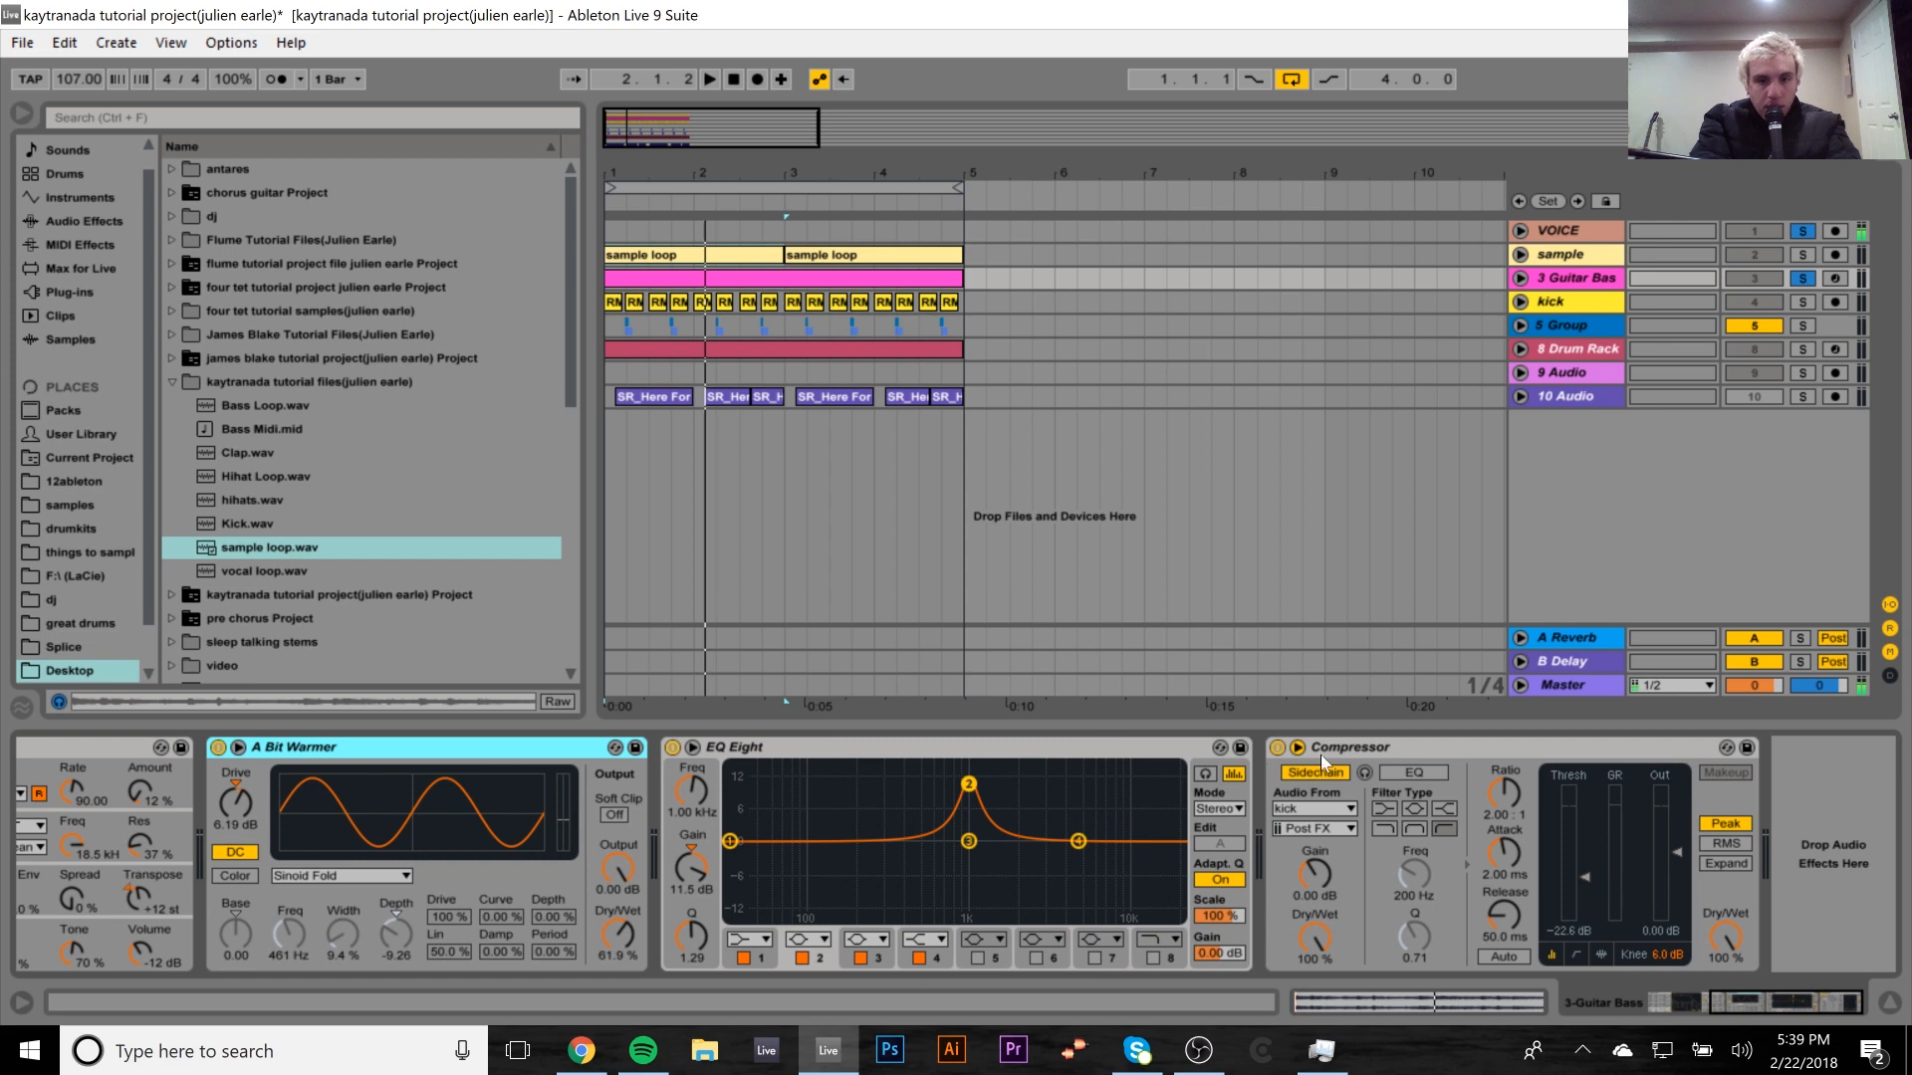
{"action": "left_click", "coordinate": [1277, 747]}
{"action": "left_click", "coordinate": [673, 747]}
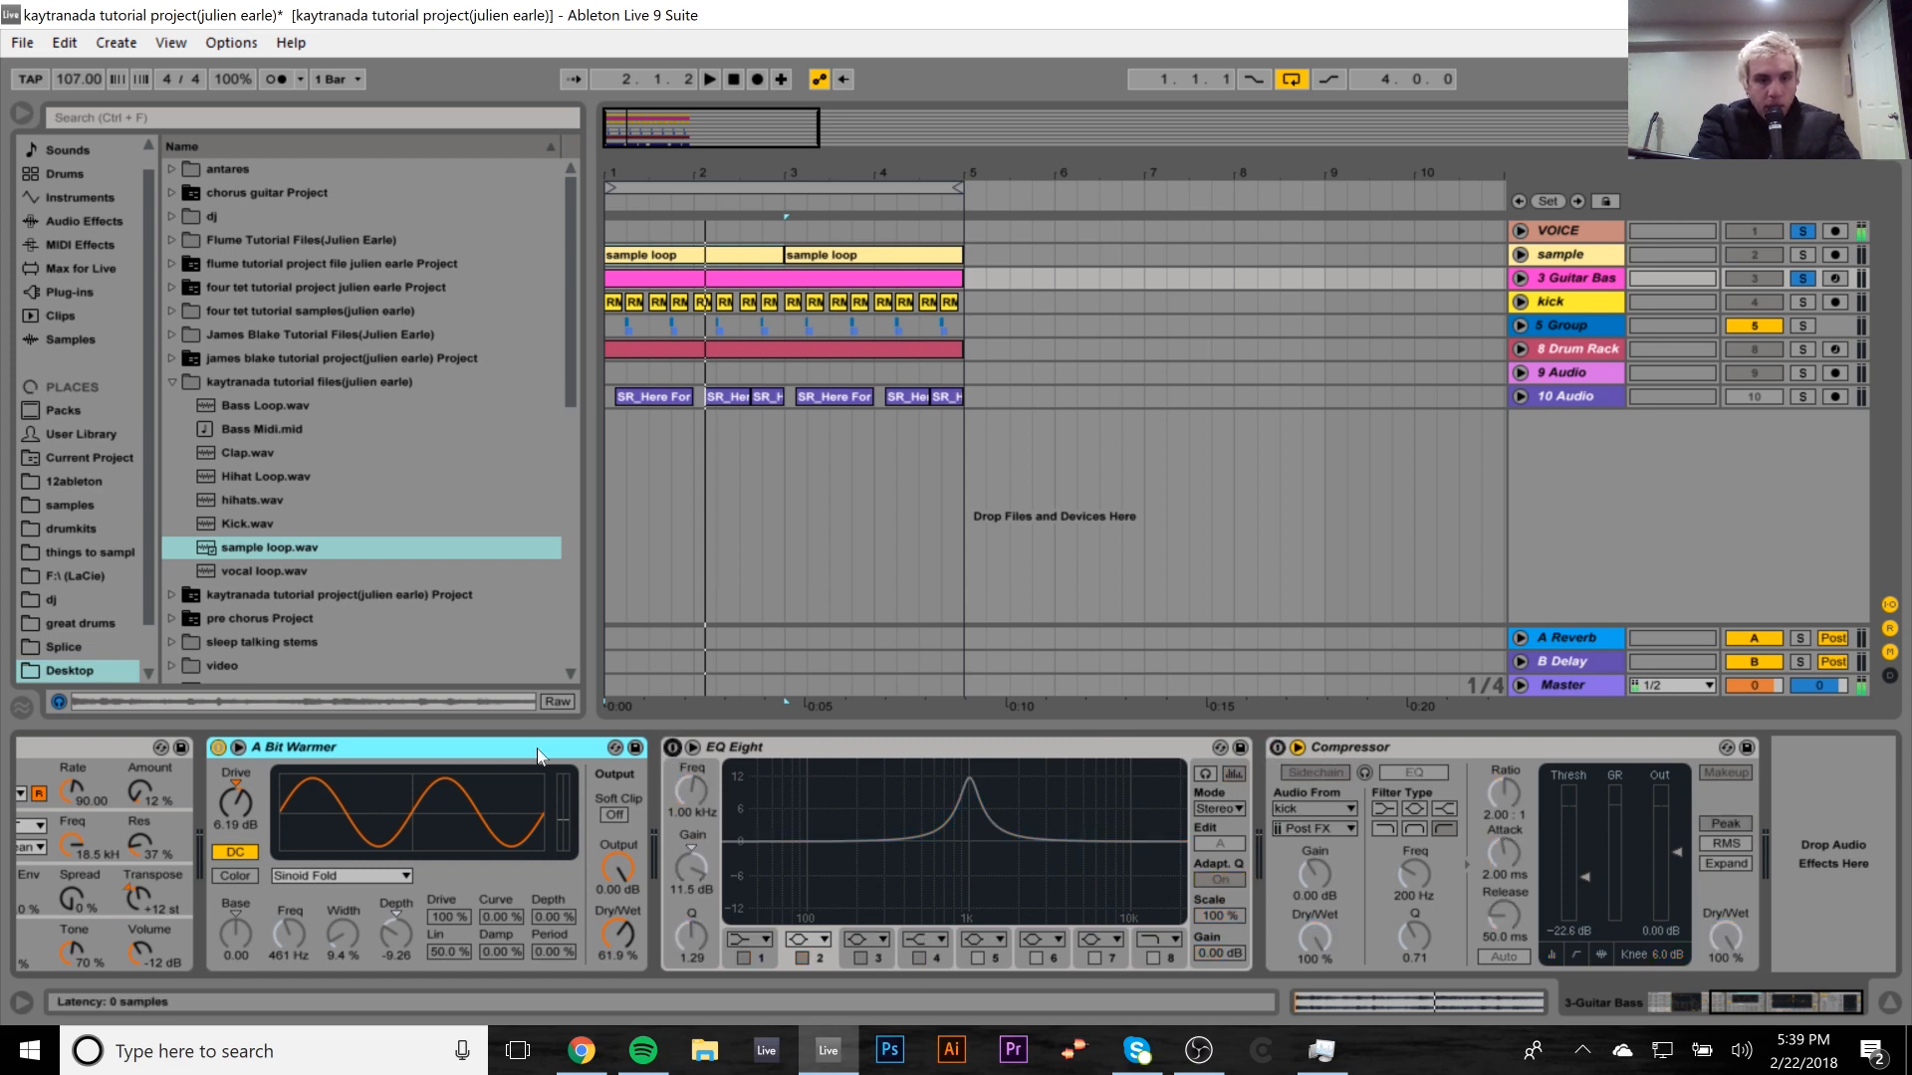
{"action": "left_click", "coordinate": [218, 747]}
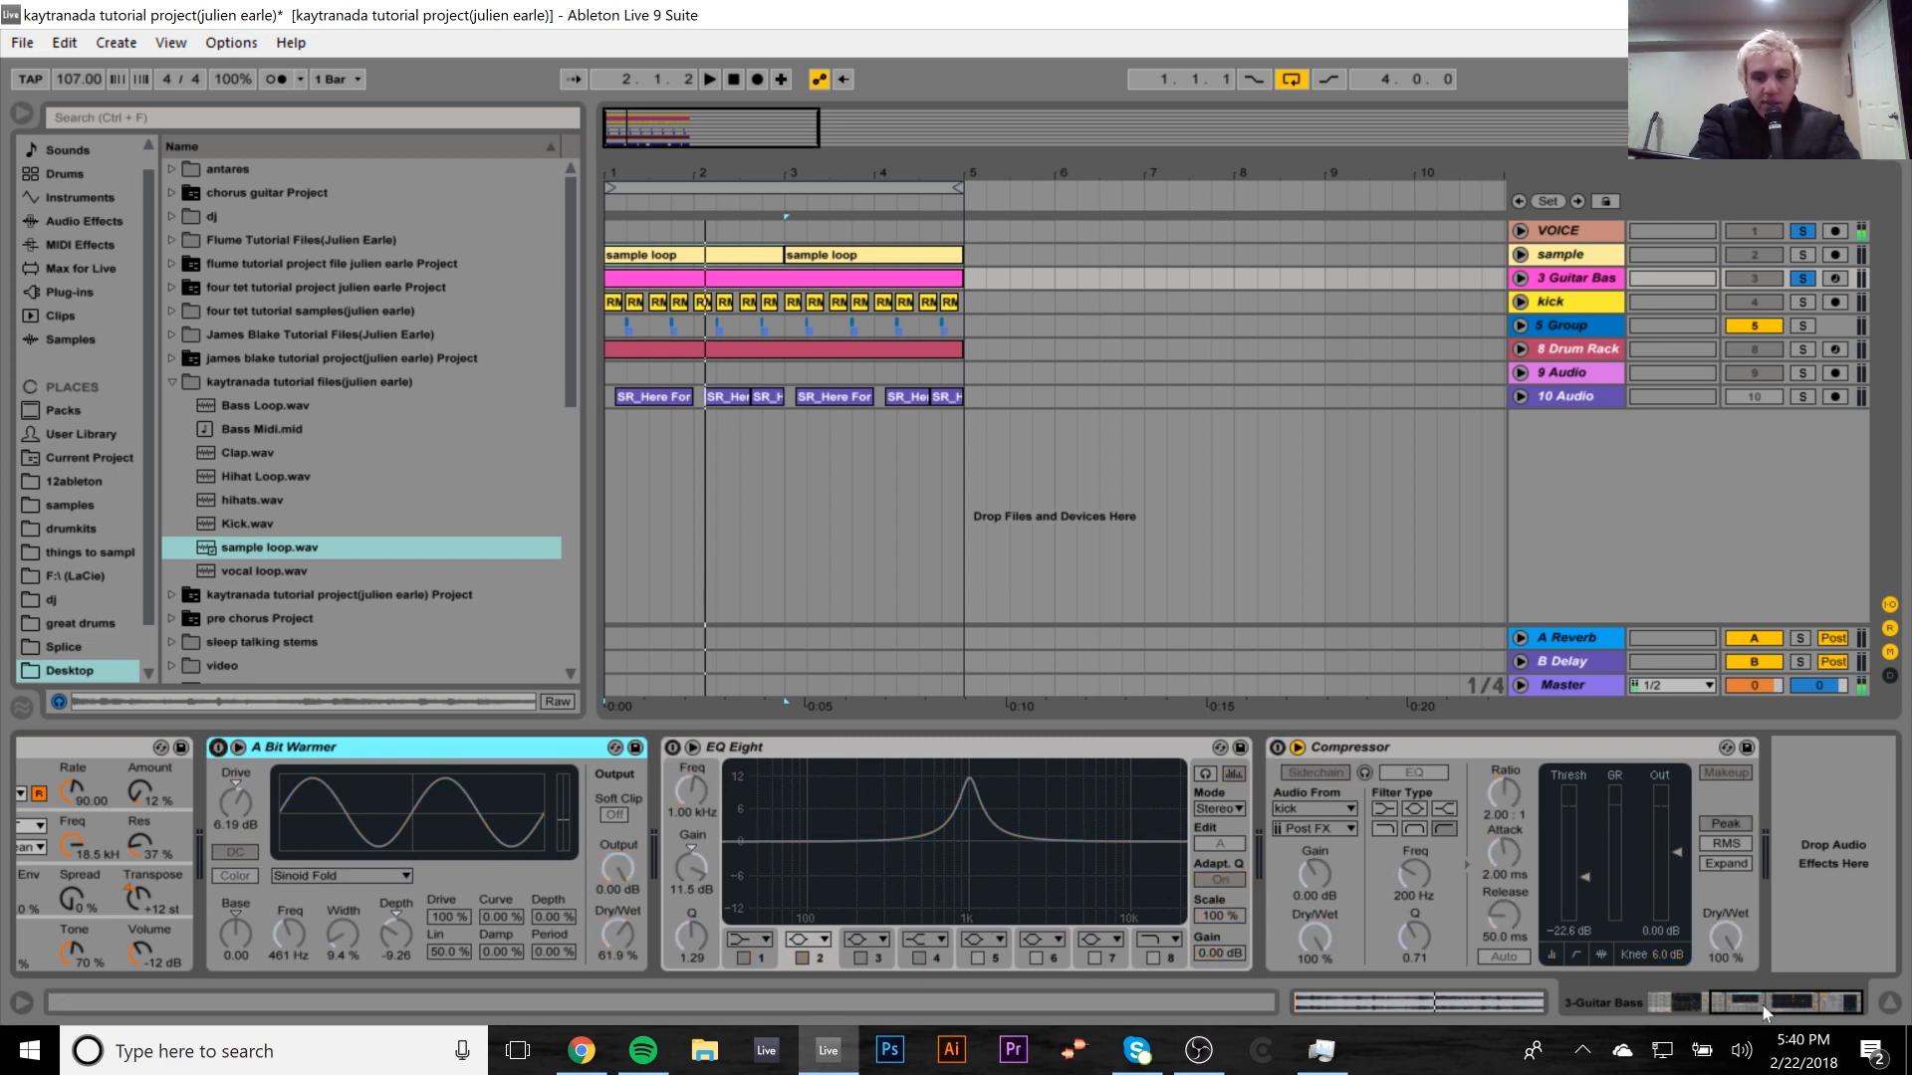
Go back to the Guitar Bass instrument at the start of the chain and audition the unprocessed bass.
{"action": "left_click_drag", "start_coordinate": [1763, 1007], "coordinate": [1613, 998]}
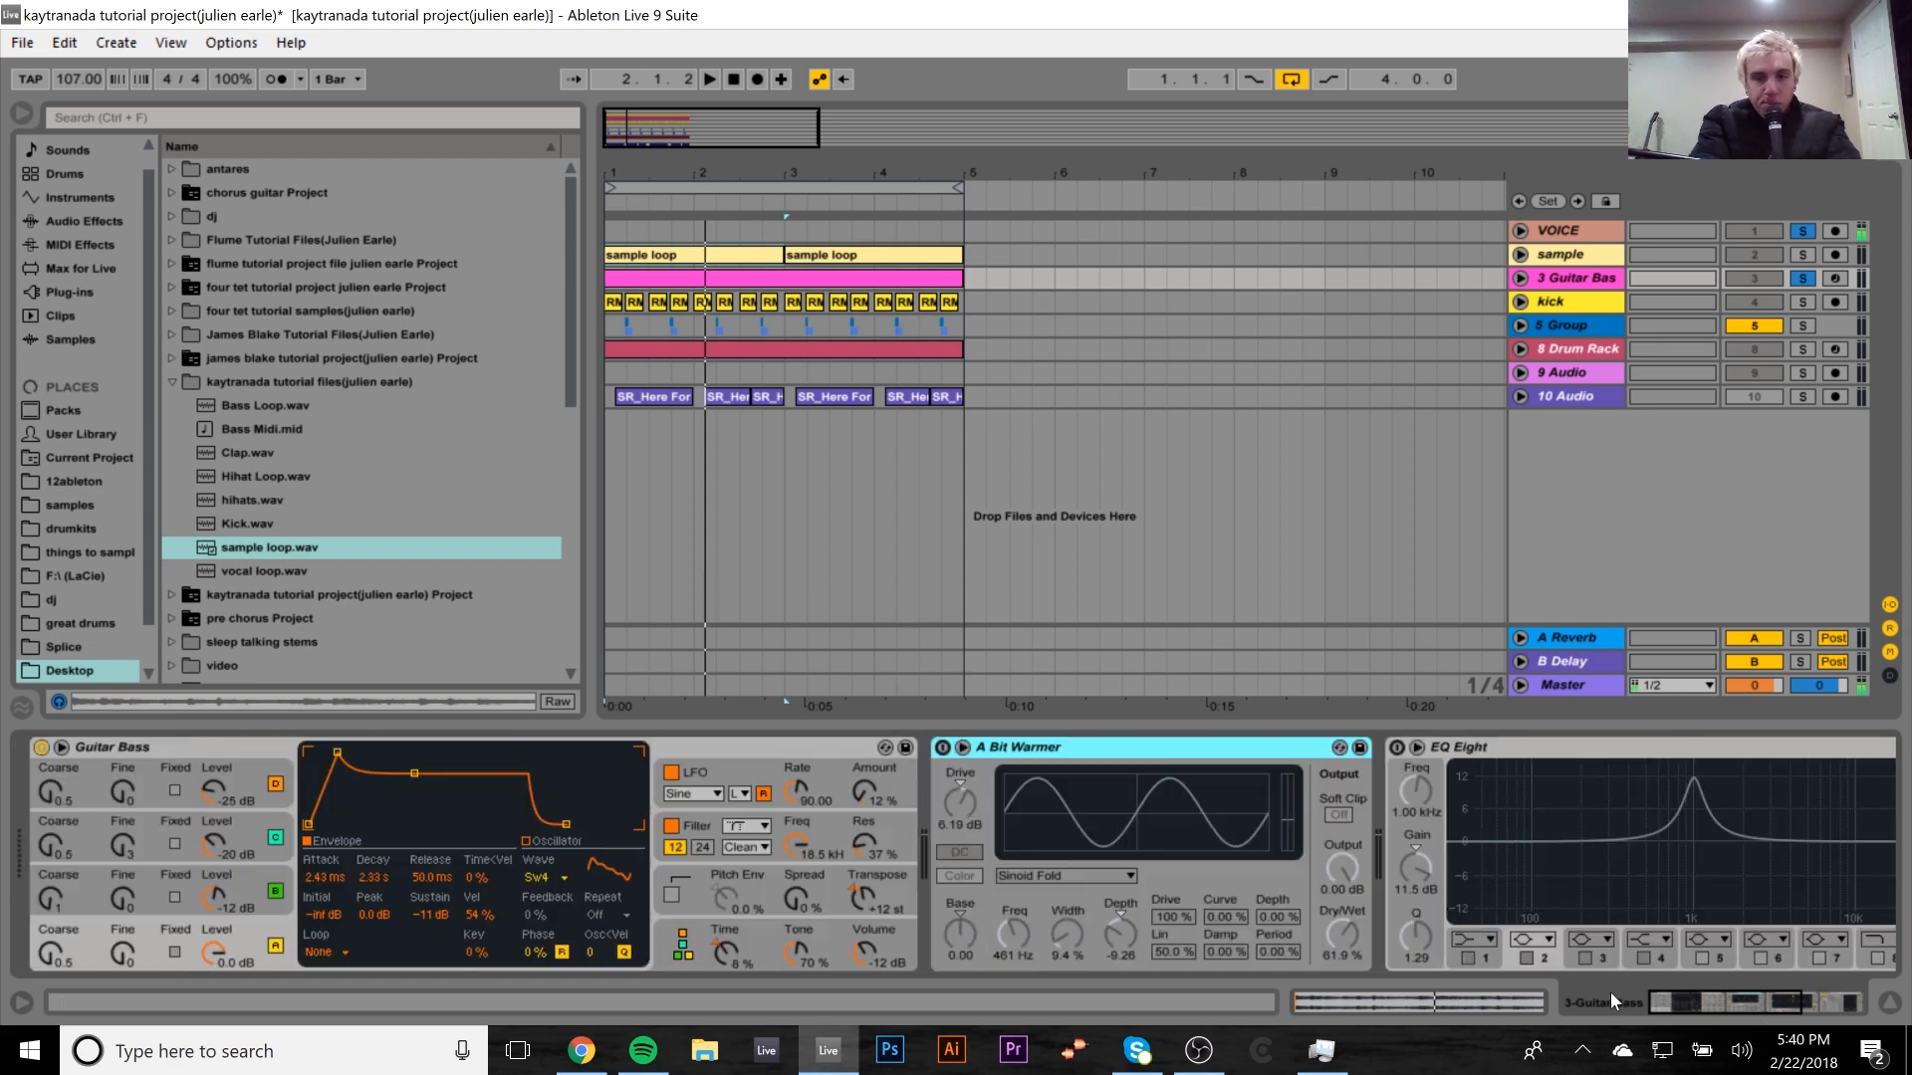
{"action": "right_click", "coordinate": [225, 749]}
{"action": "left_click", "coordinate": [224, 750]}
{"action": "right_click", "coordinate": [225, 748]}
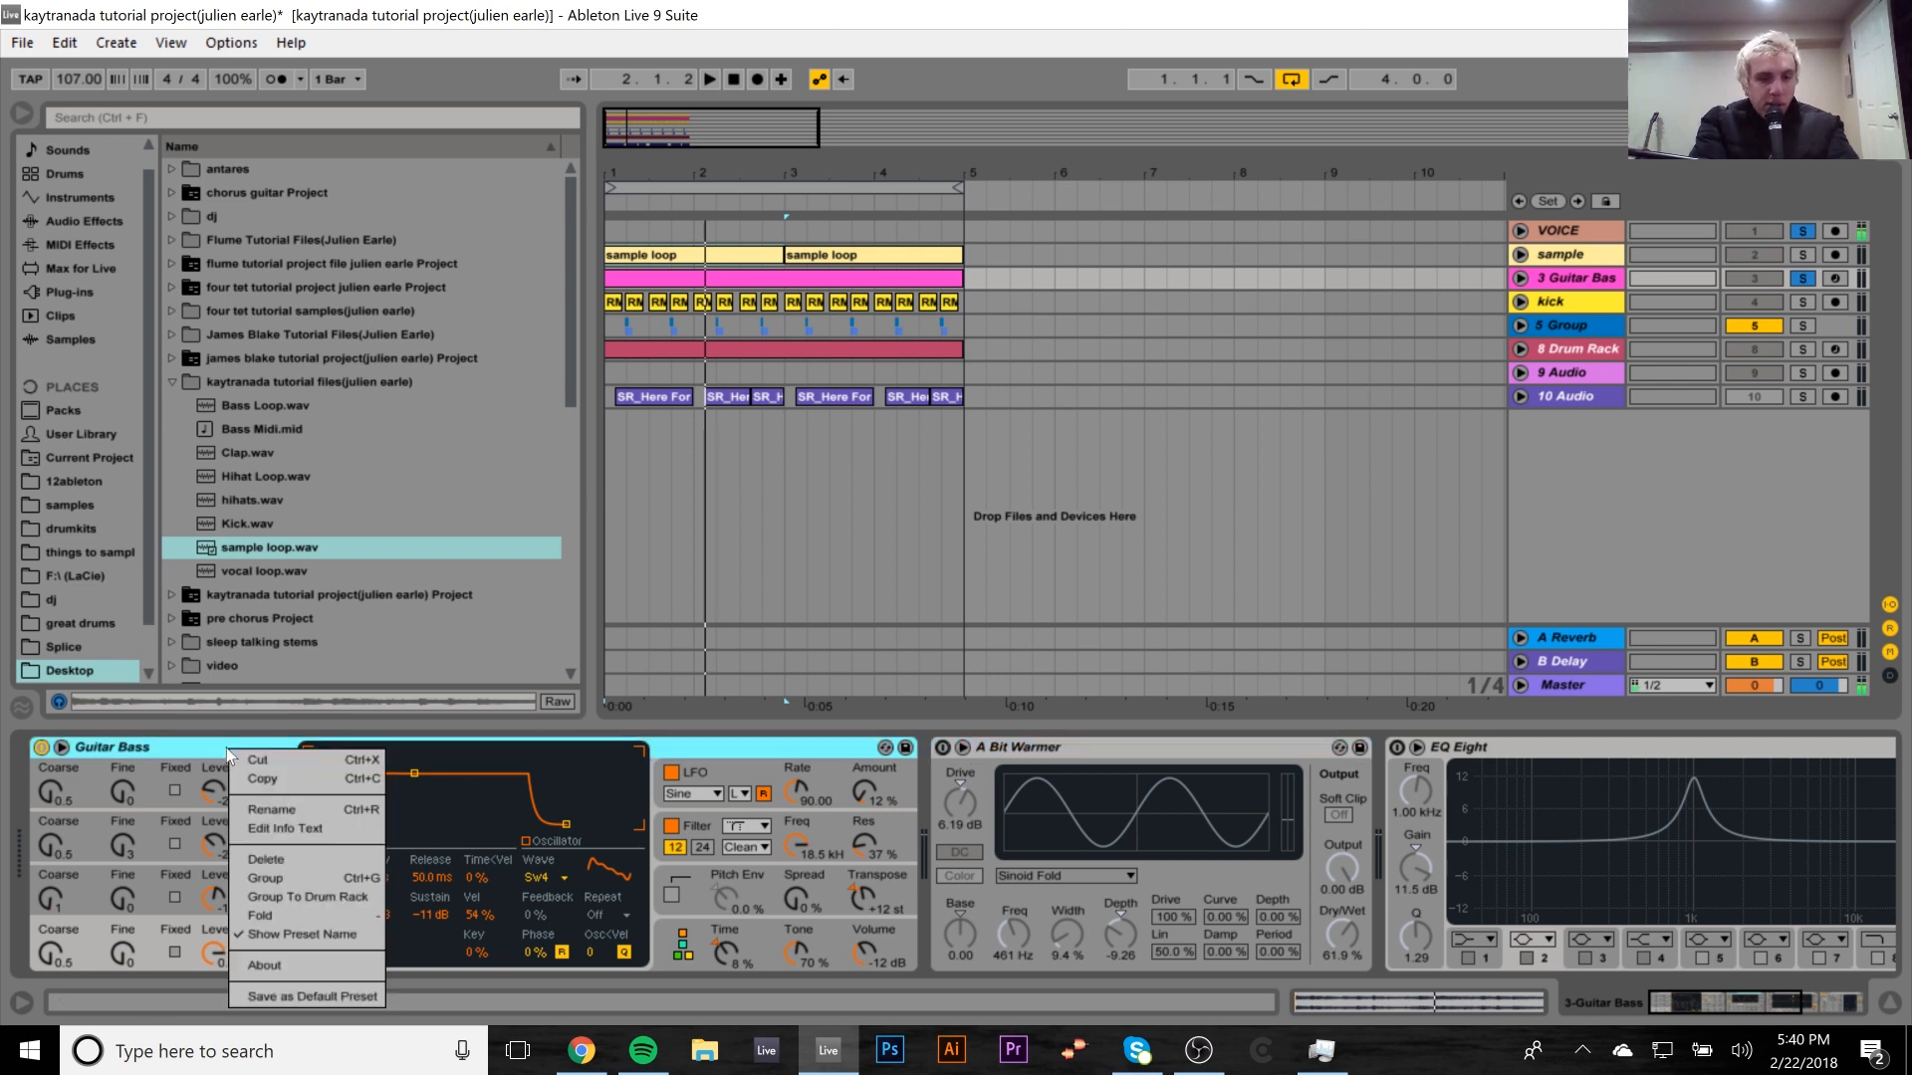
{"action": "left_click", "coordinate": [221, 746]}
{"action": "key", "text": "space"}
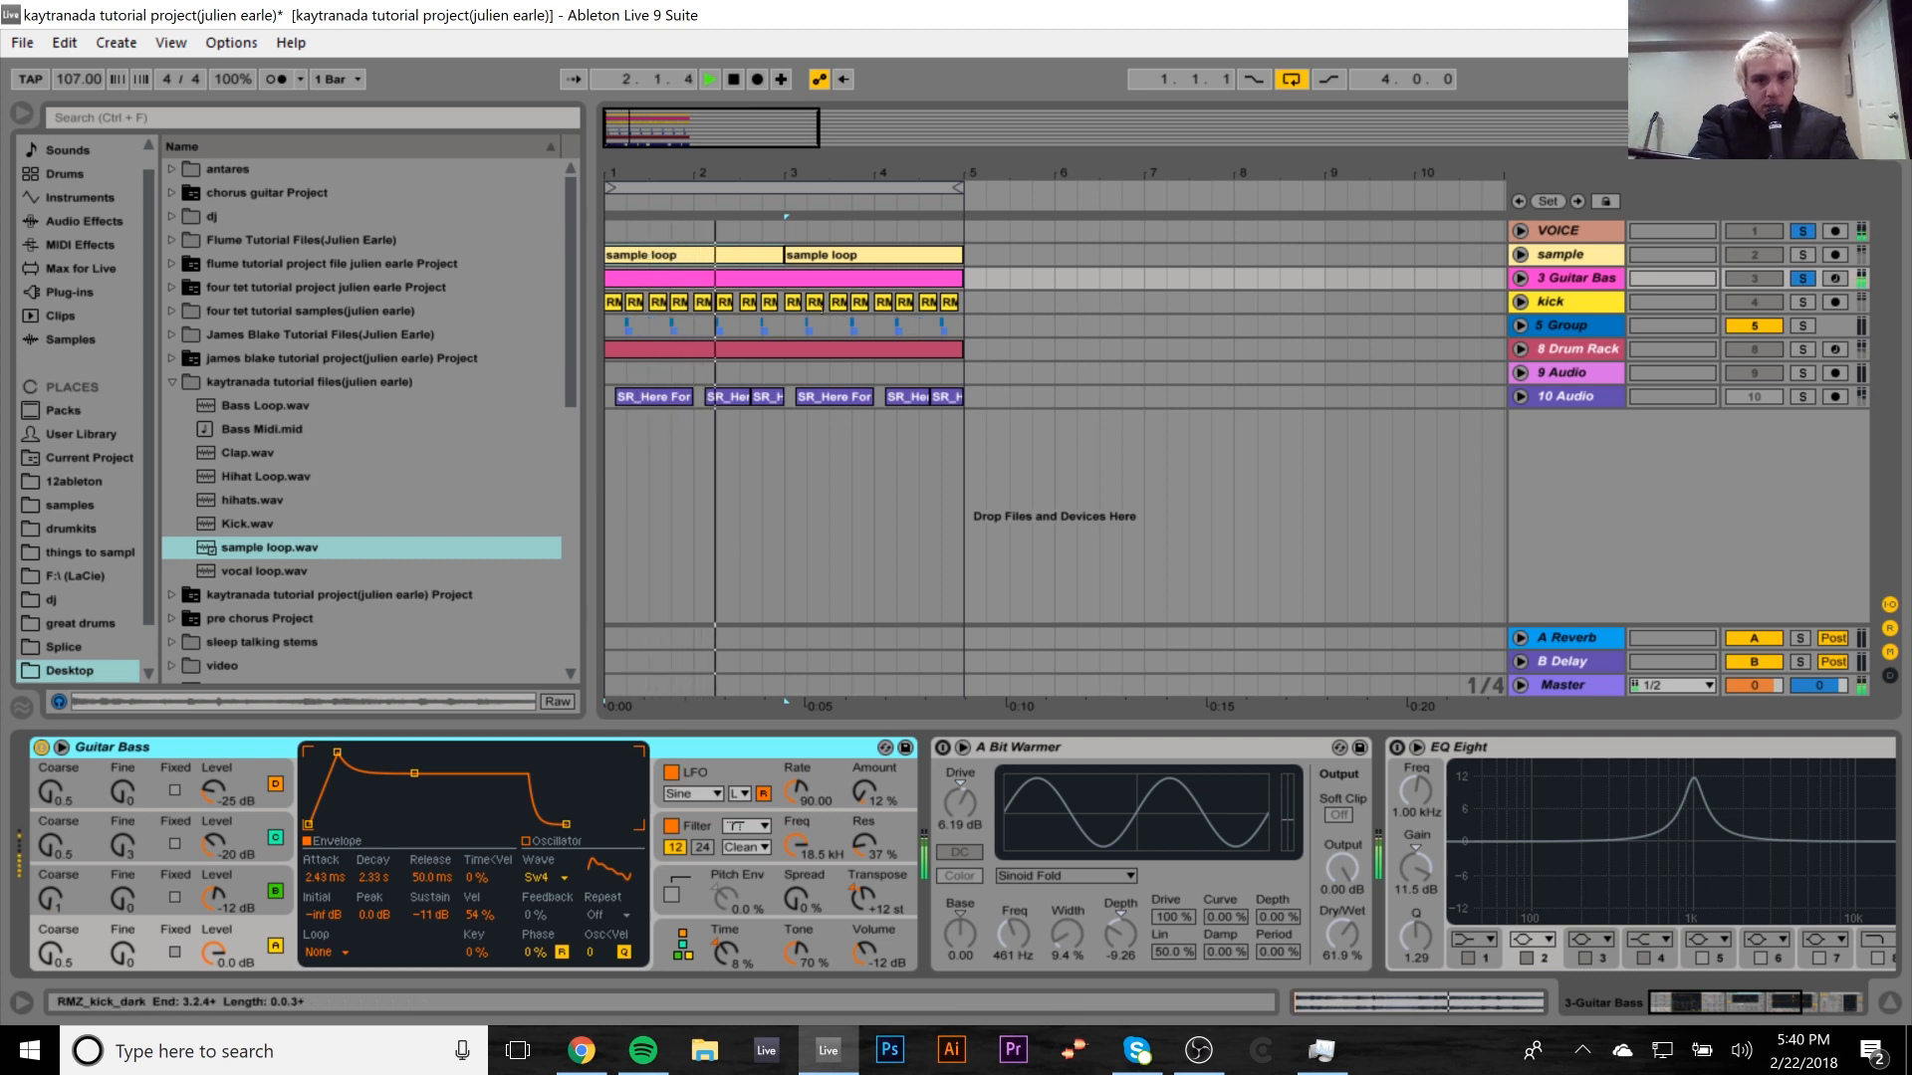
{"action": "key", "text": "space"}
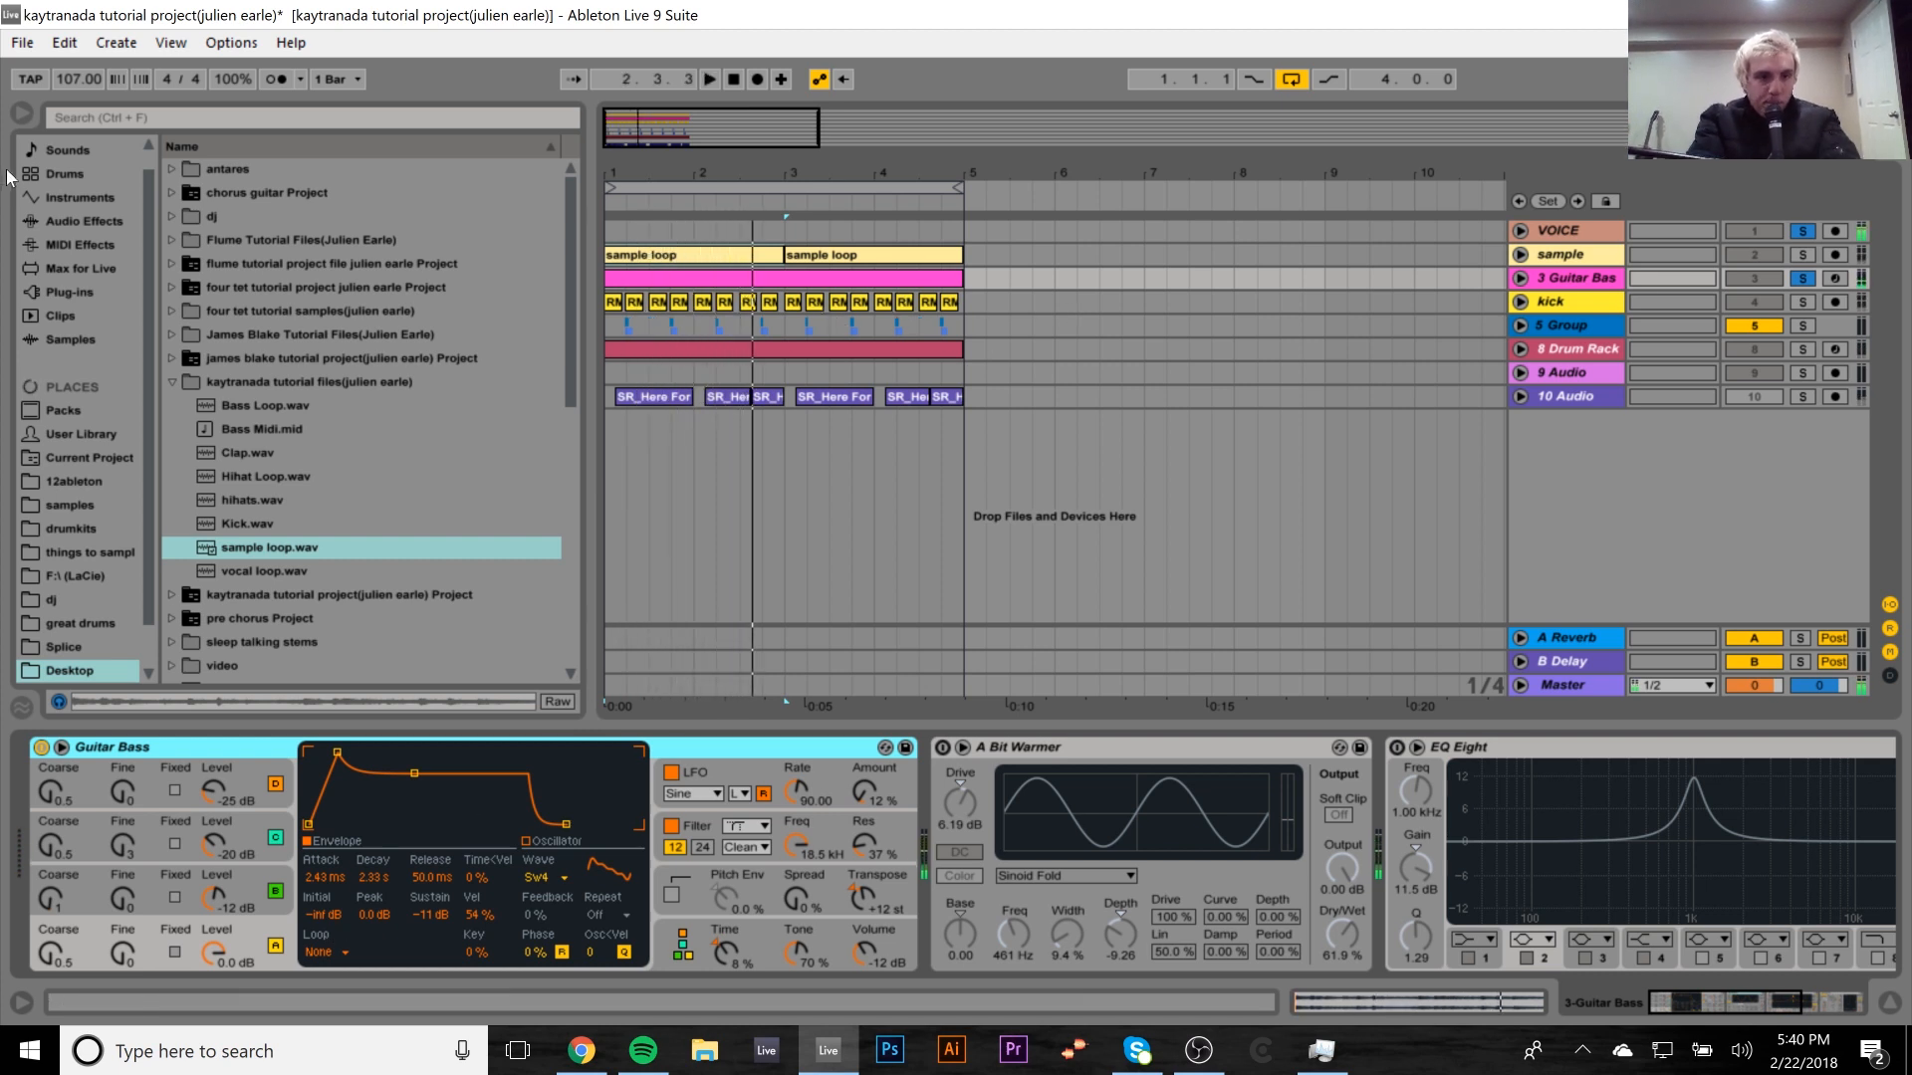
Search the Sounds library for "guitar" and locate the Guitar Bass.adv preset in the Bass folder.
{"action": "left_click", "coordinate": [69, 151]}
{"action": "left_click", "coordinate": [134, 116]}
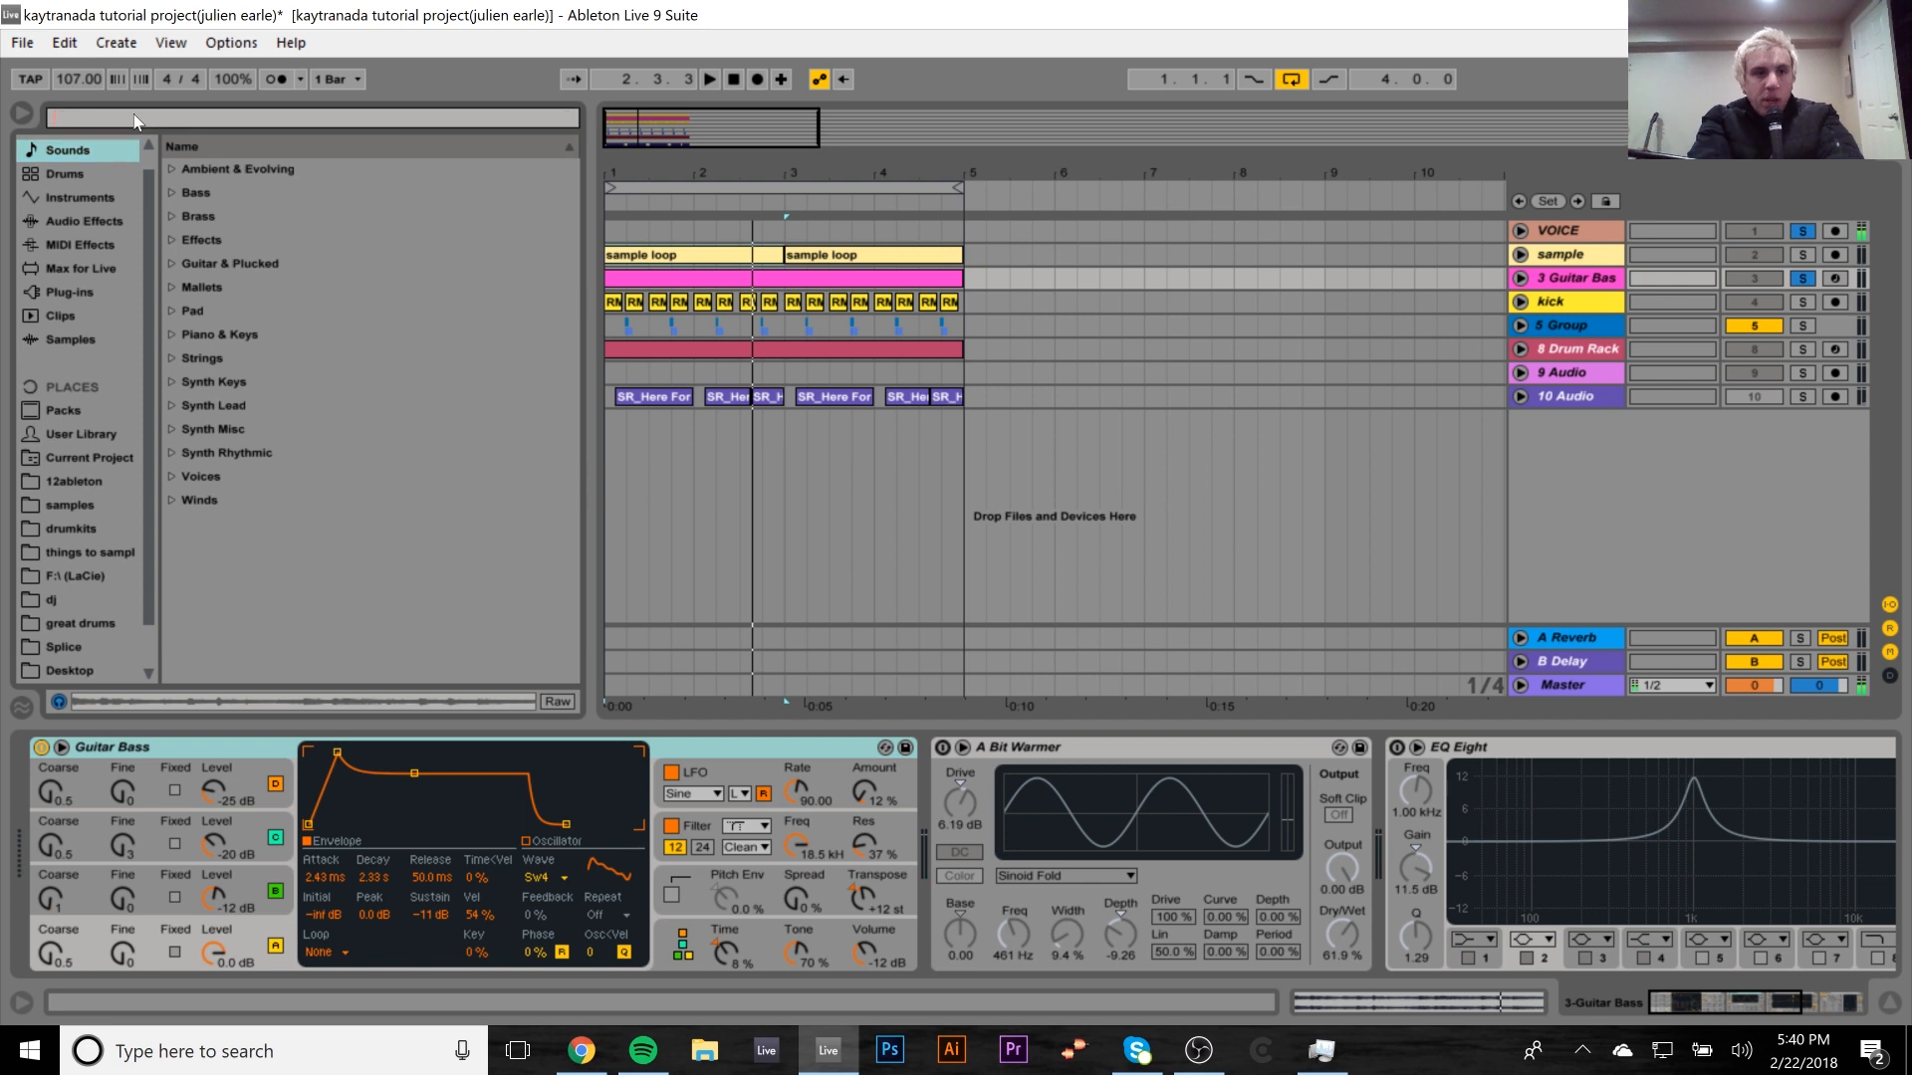
{"action": "type", "text": "gui"}
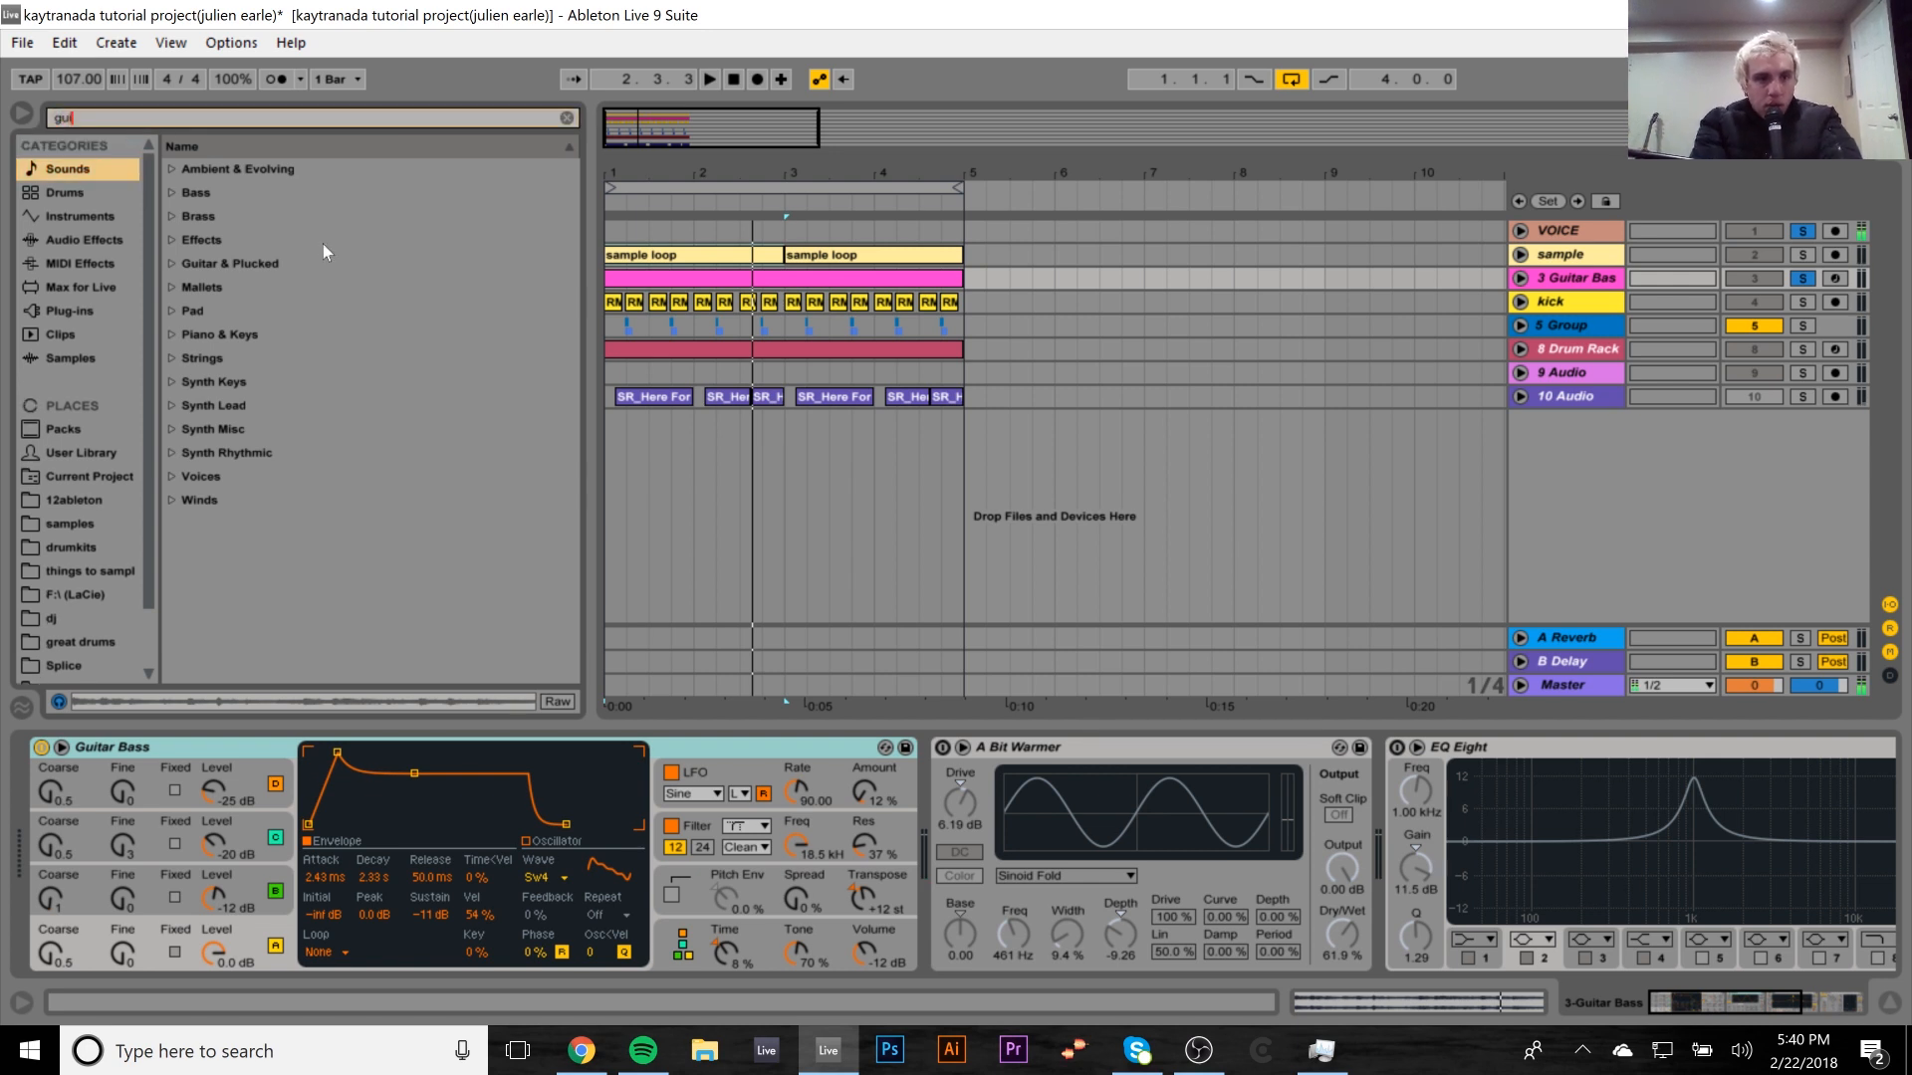
{"action": "type", "text": "tar"}
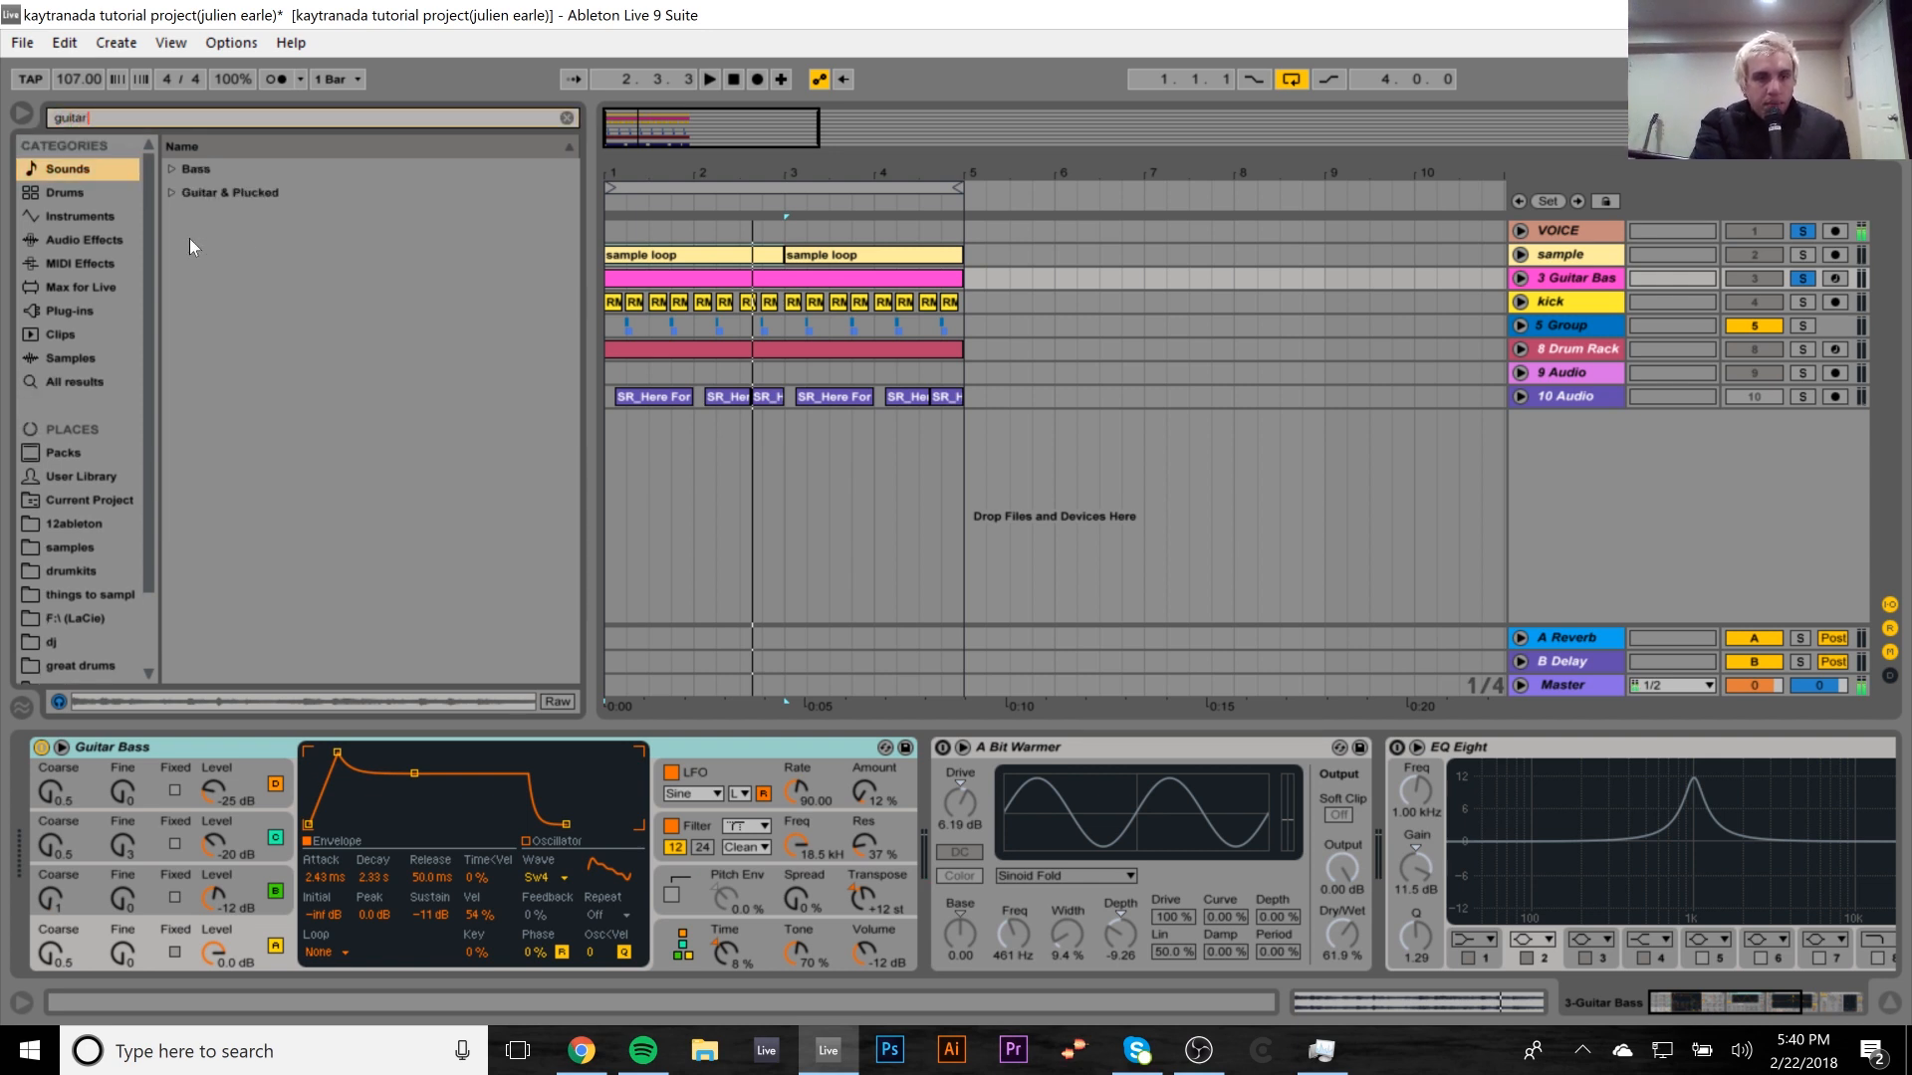
{"action": "left_click", "coordinate": [175, 167]}
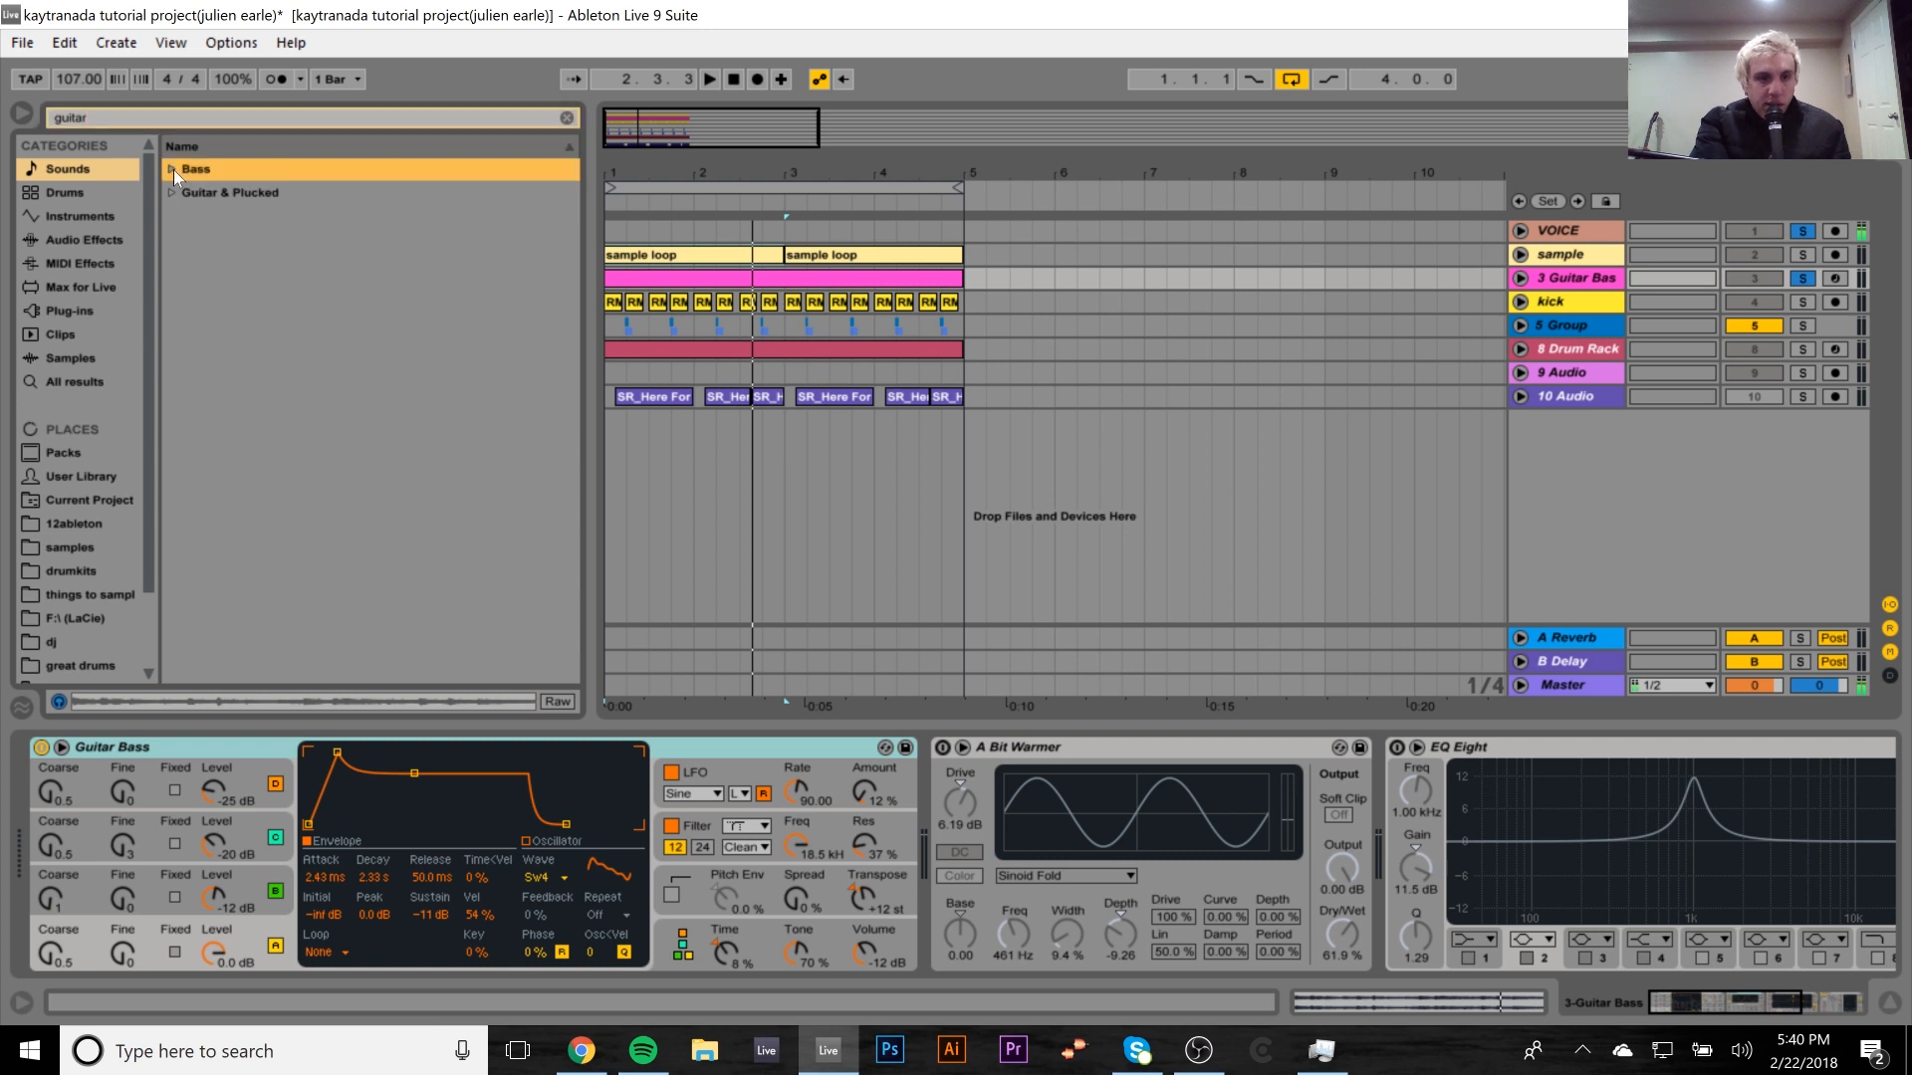
{"action": "left_click", "coordinate": [173, 169]}
{"action": "left_click", "coordinate": [215, 191]}
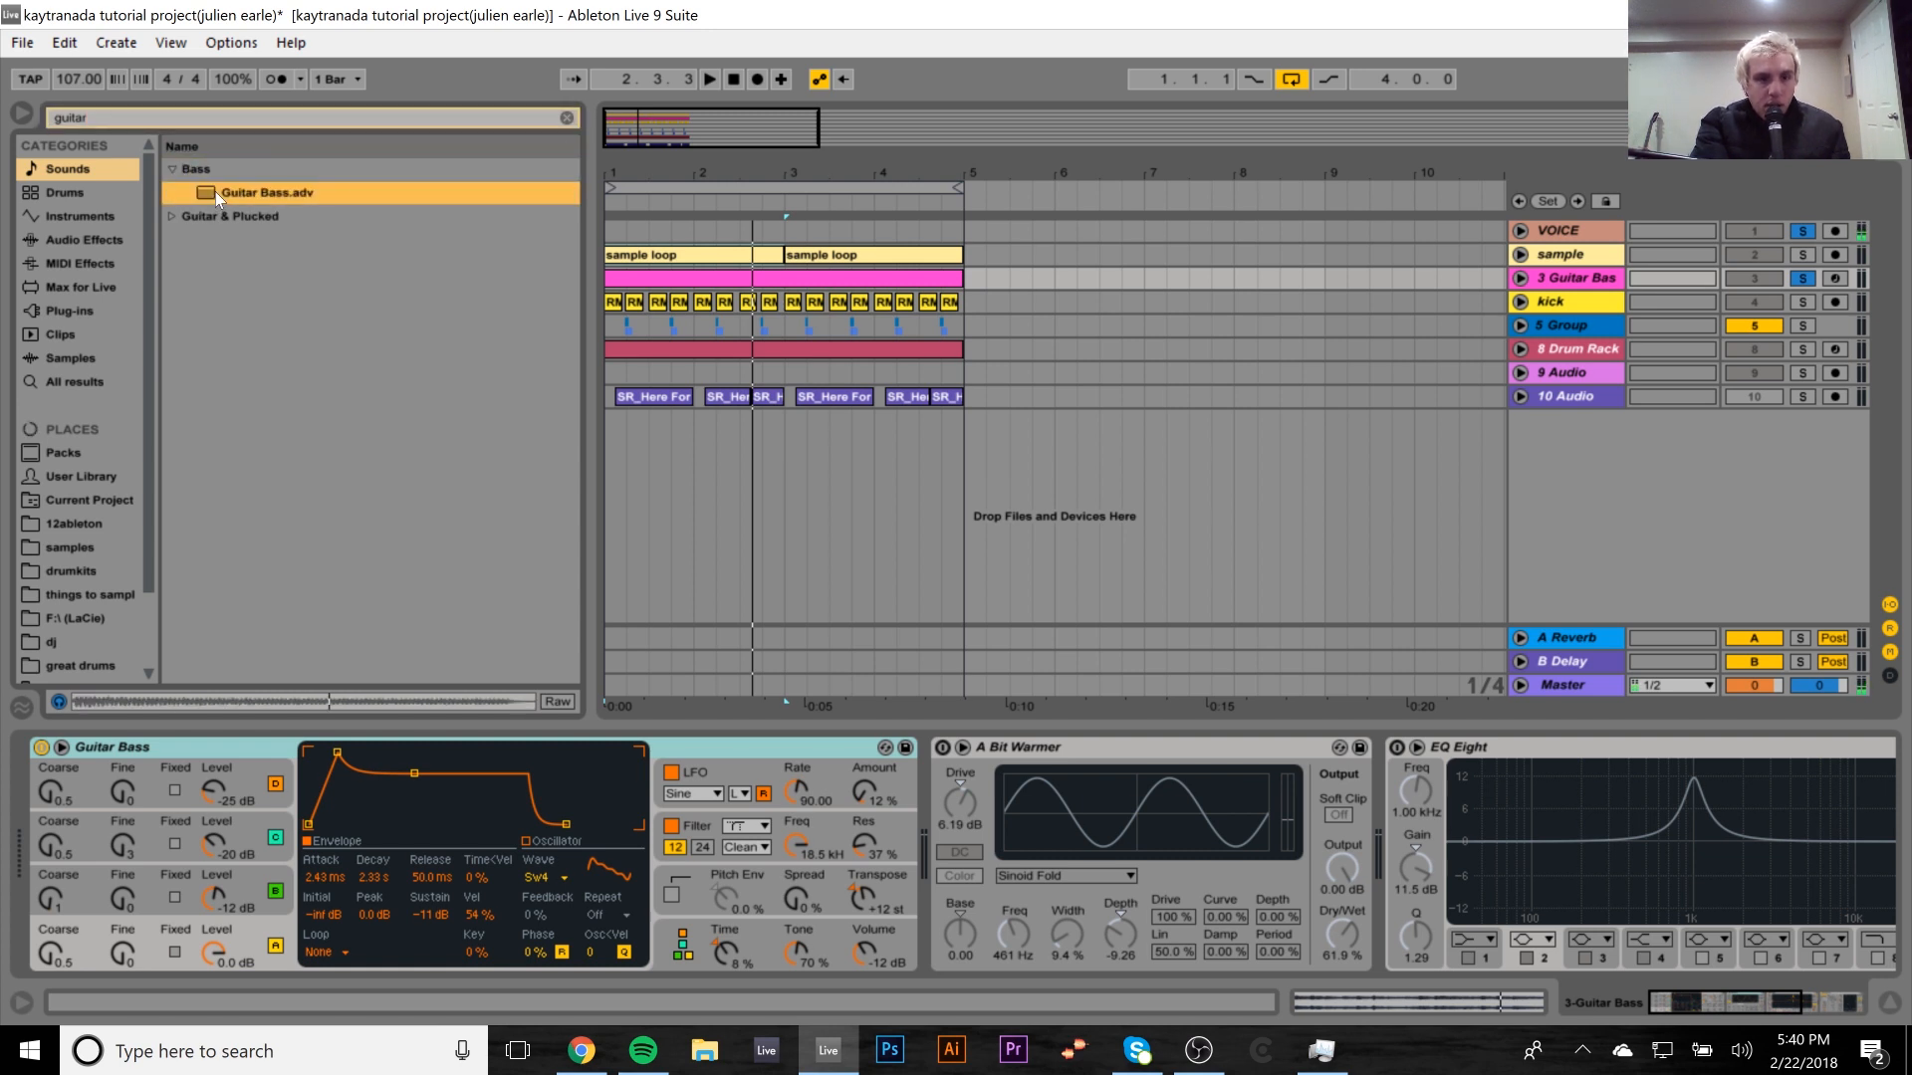
Arm the Guitar Bass track, lower the computer keyboard by an octave, and audition the bass sound.
{"action": "left_click", "coordinate": [1836, 279]}
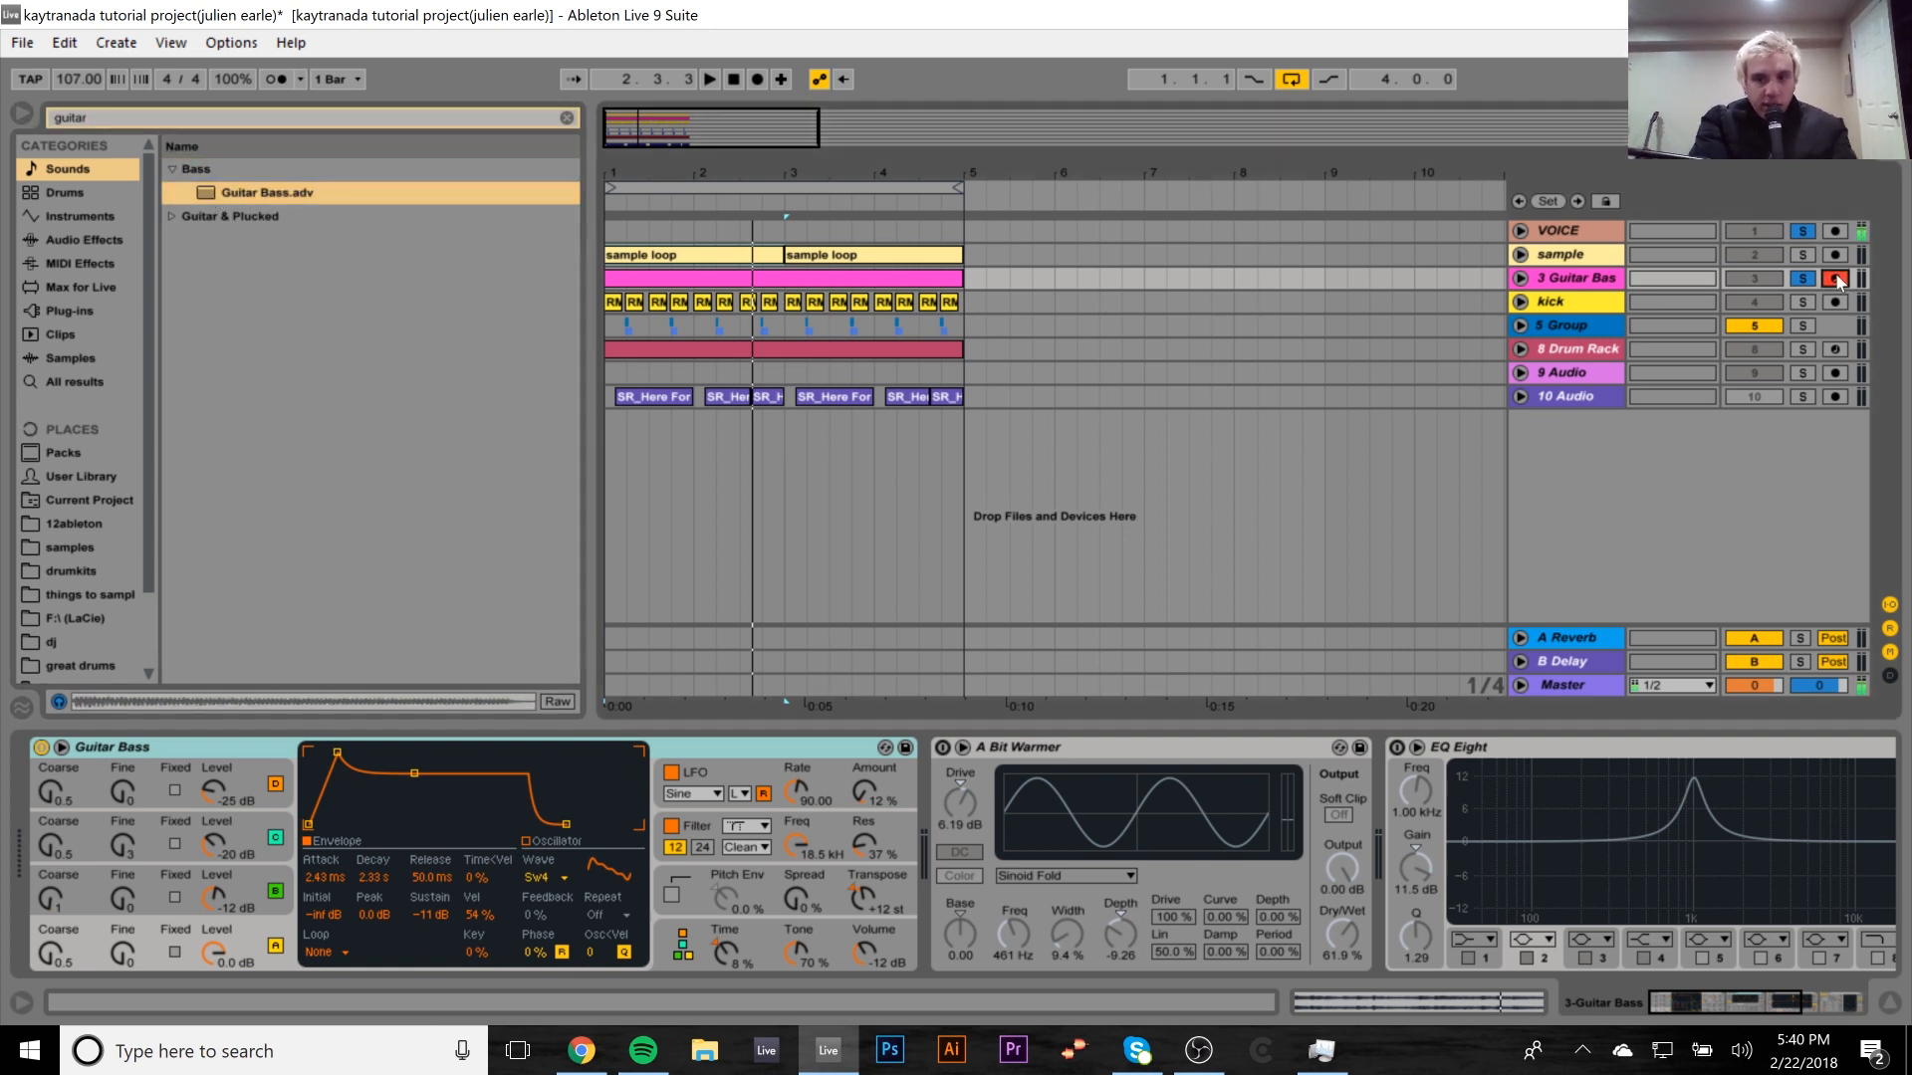
{"action": "key", "text": "z"}
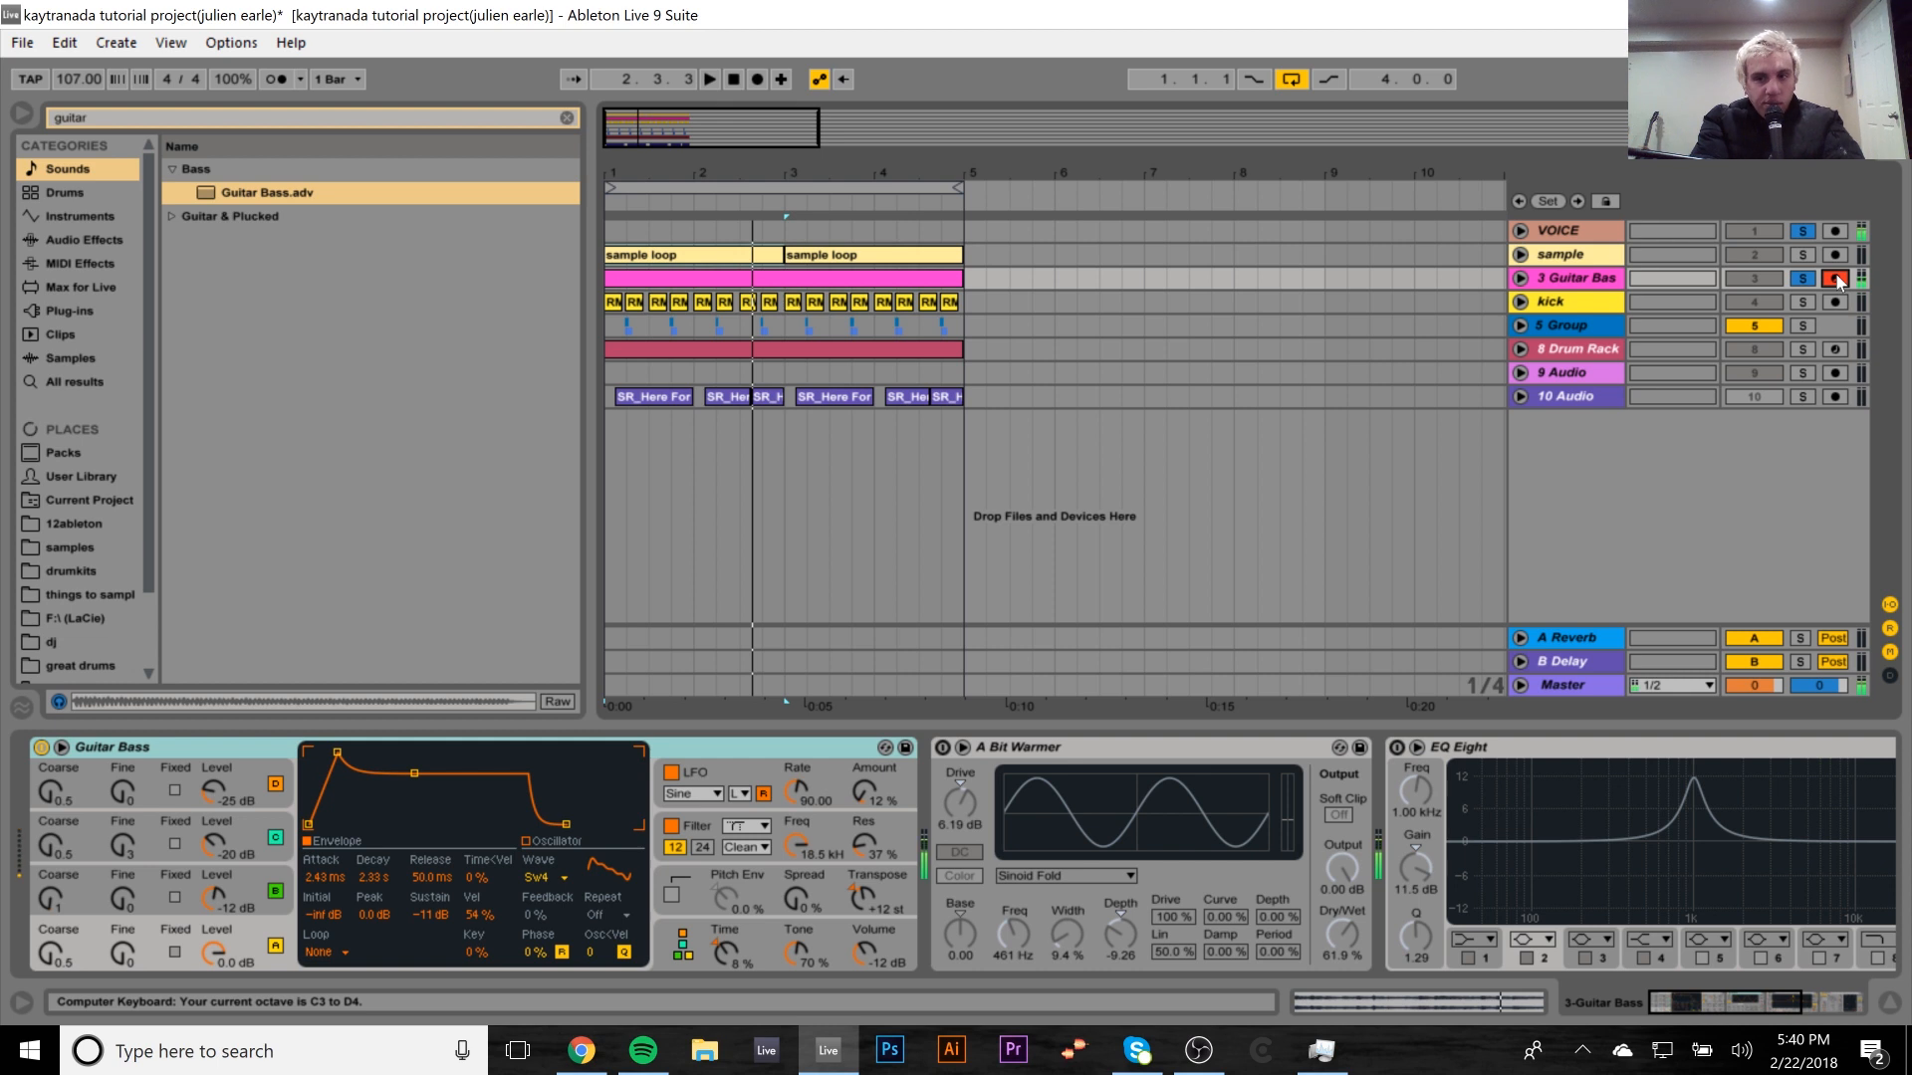
{"action": "key", "text": "space"}
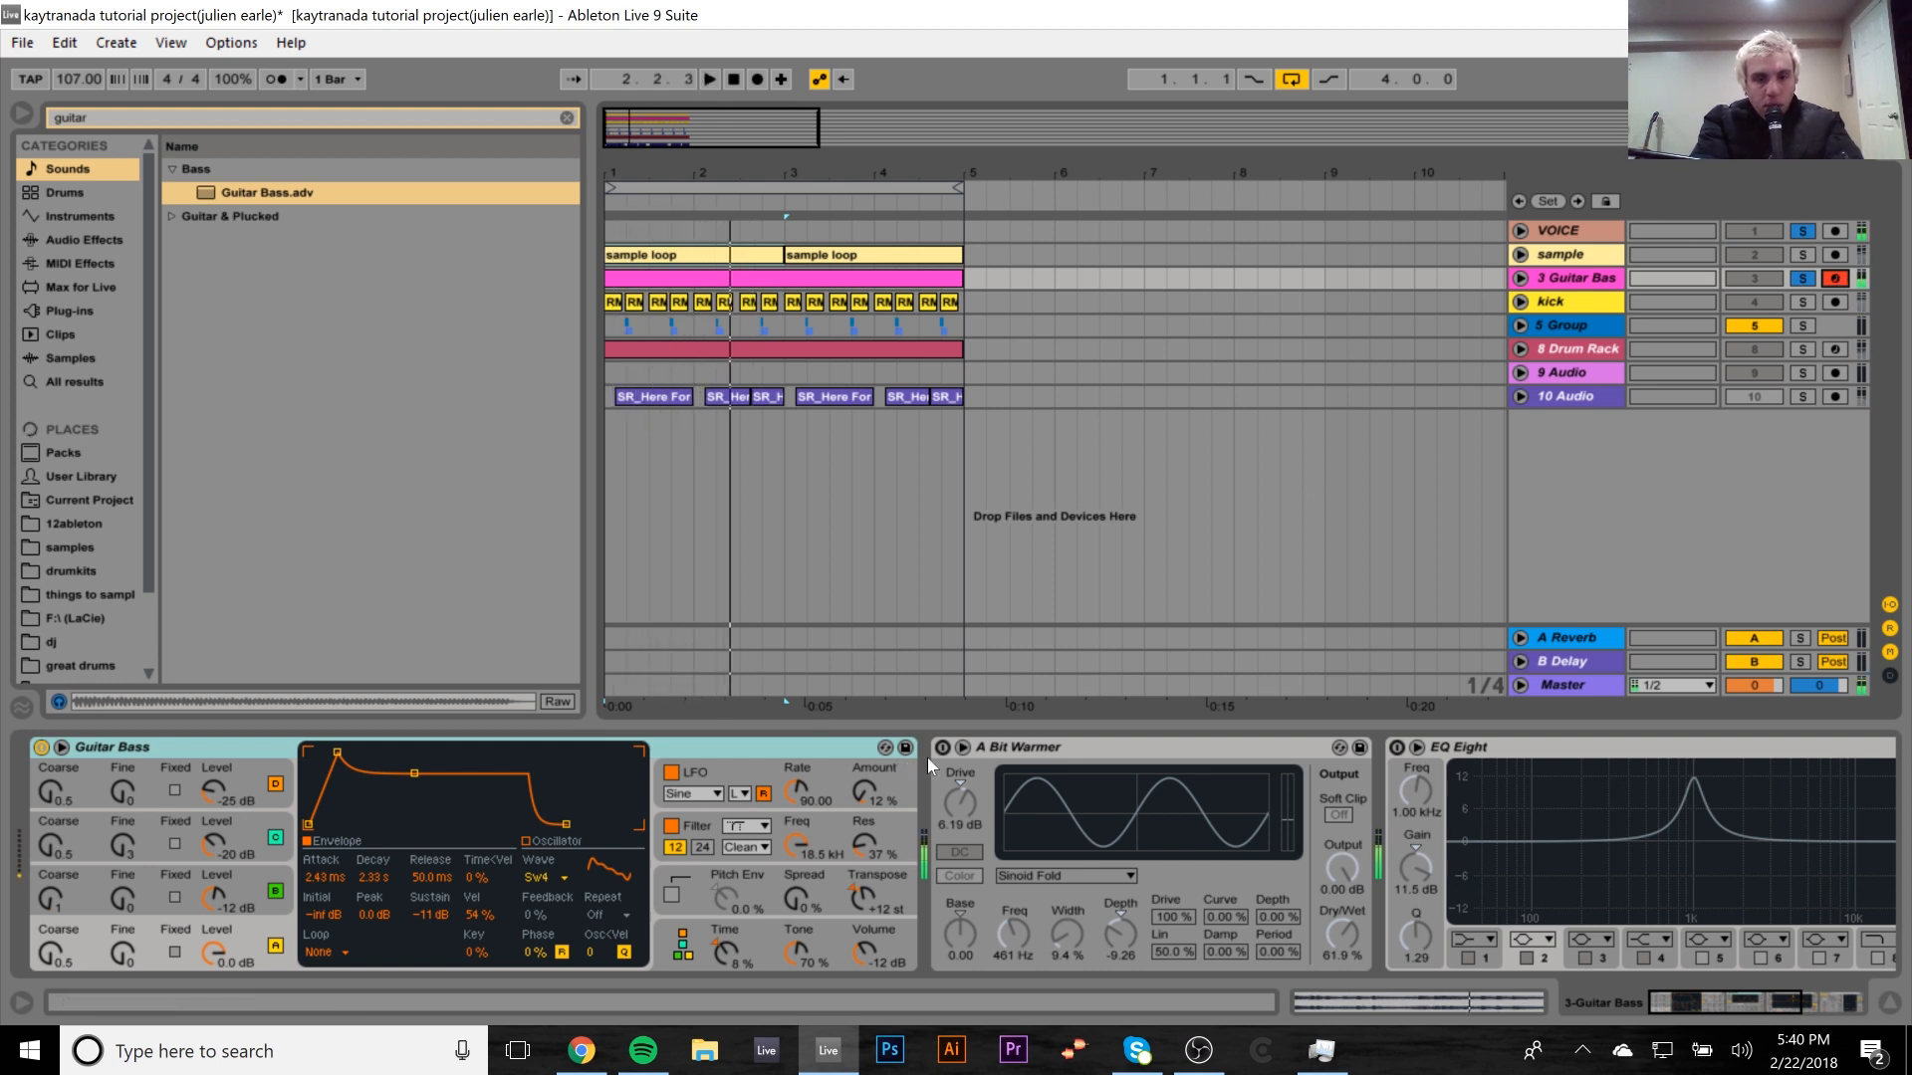
{"action": "key", "text": "space"}
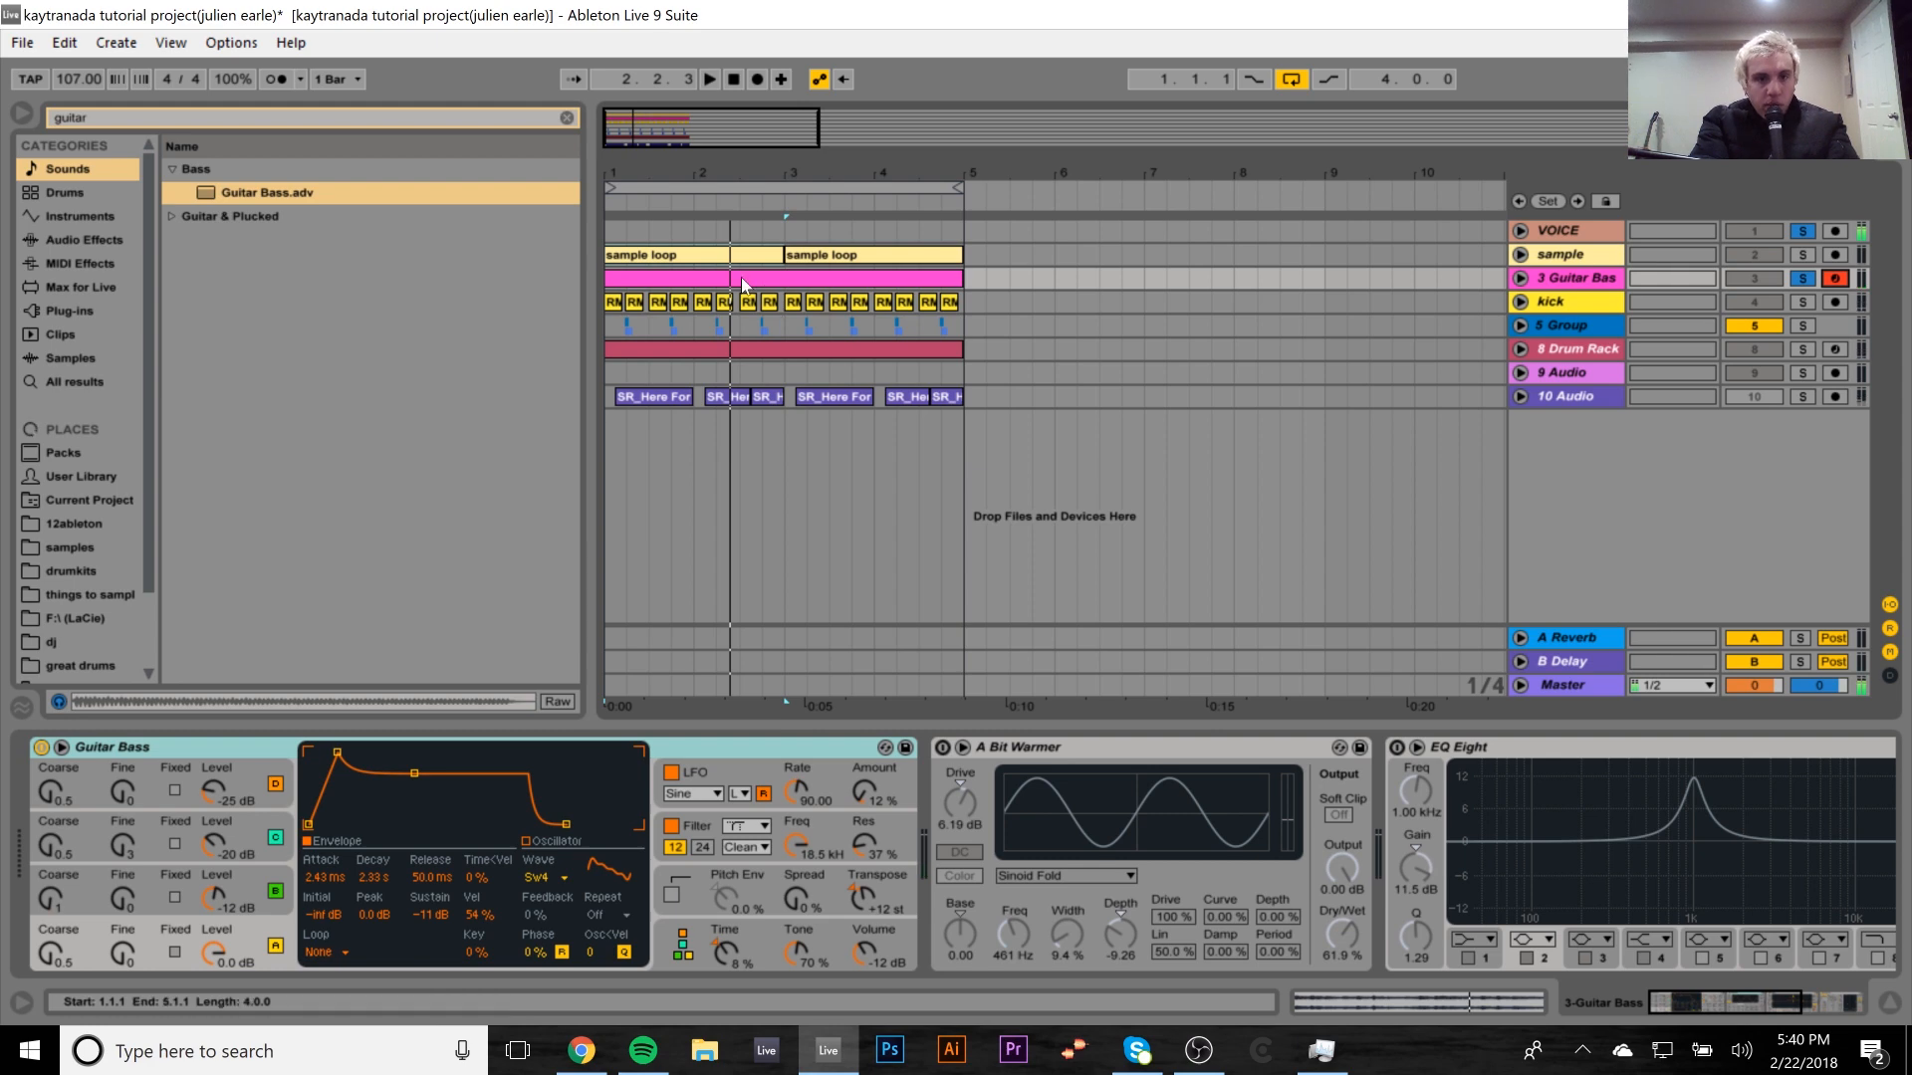
Open the Guitar Bass MIDI clip, examine its notes including the A#-1 pair, and audition the bassline.
{"action": "double_click", "coordinate": [741, 277]}
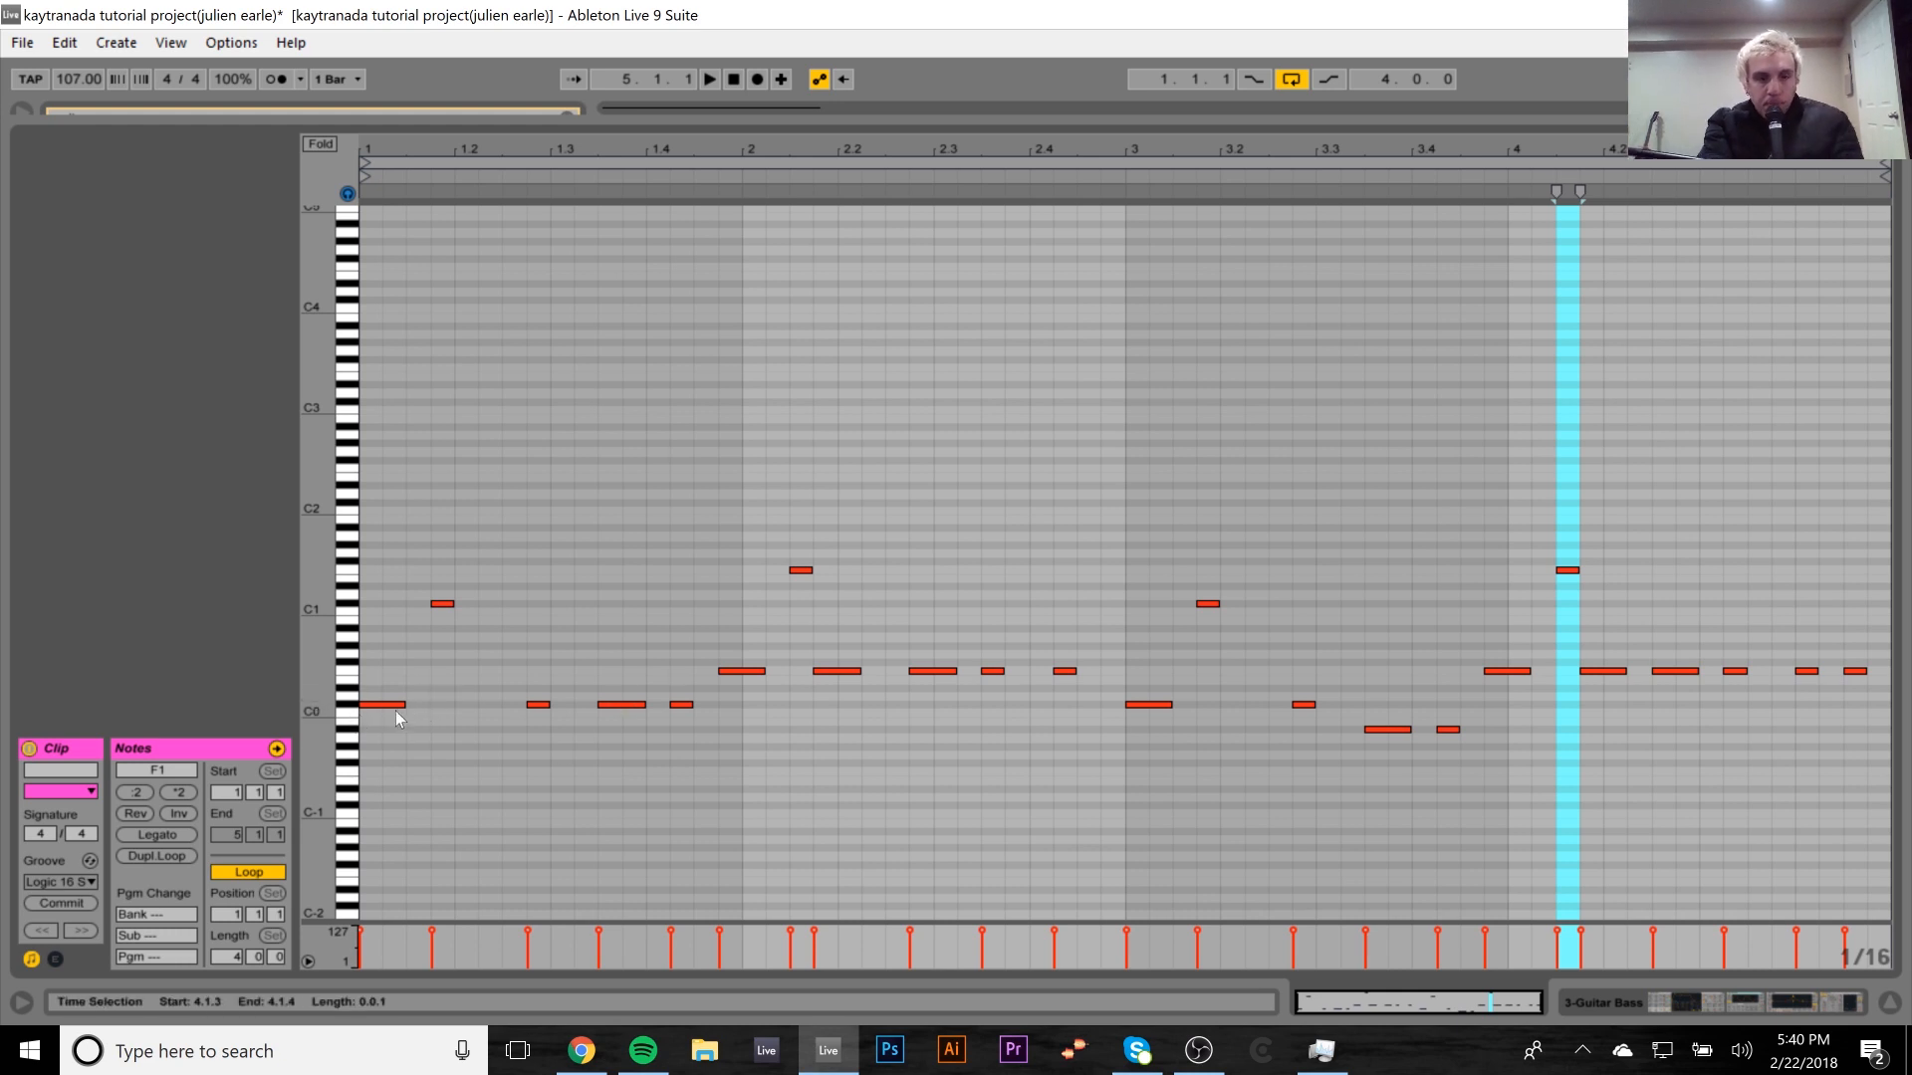
{"action": "key", "text": "space"}
{"action": "key", "text": "space"}
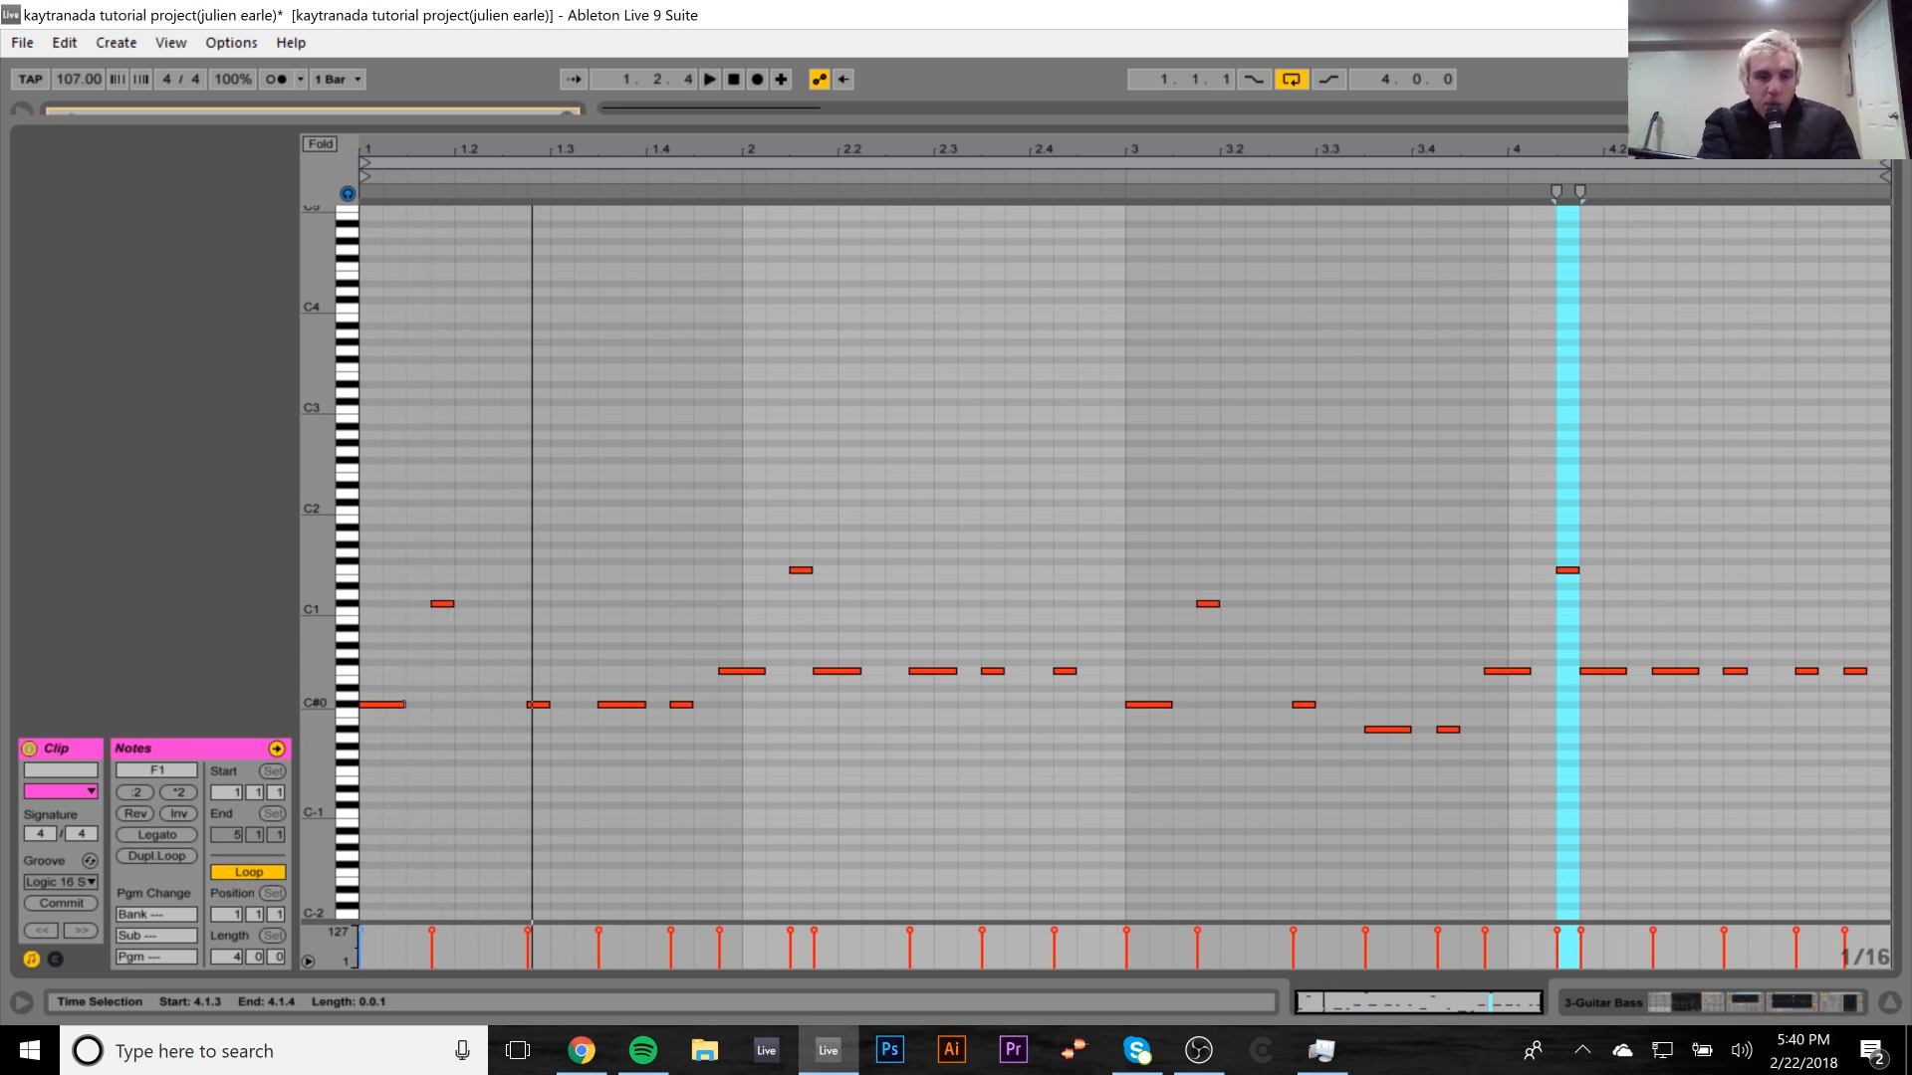
{"action": "left_click", "coordinate": [352, 732]}
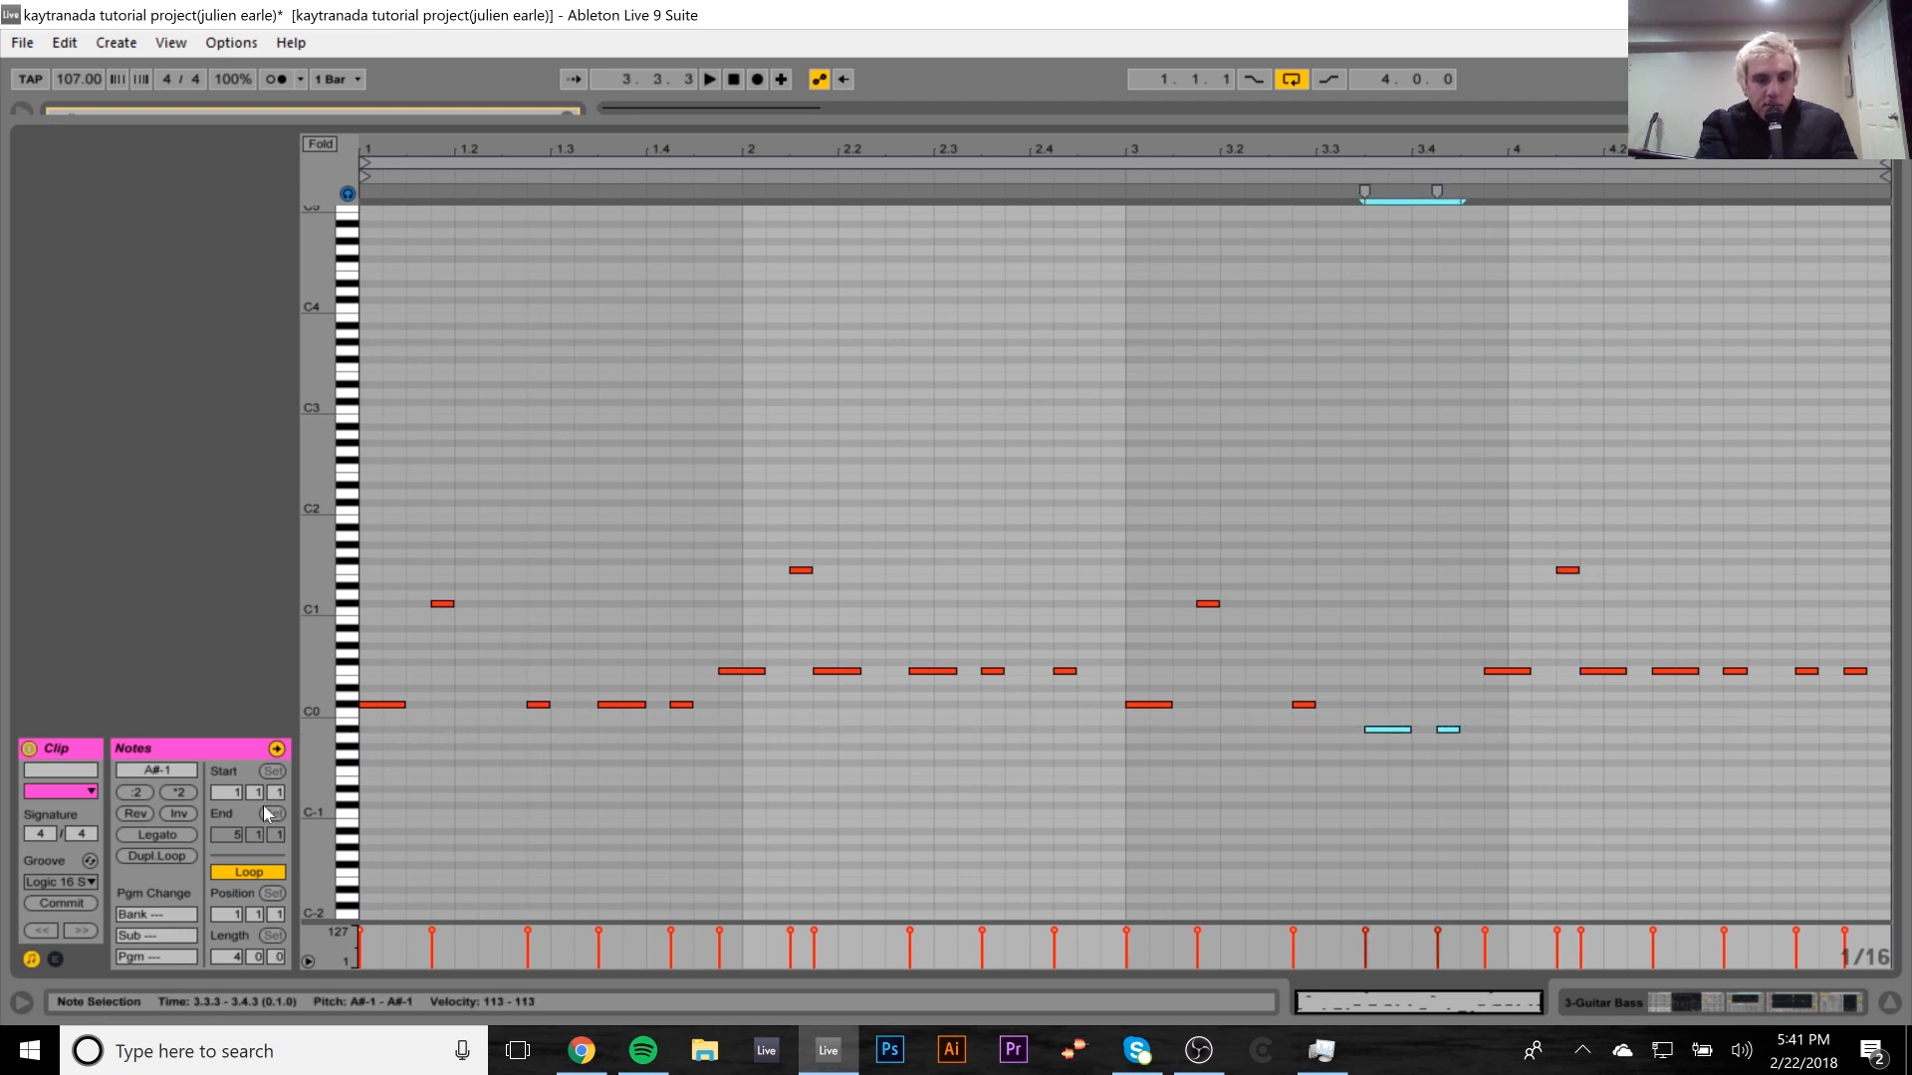
{"action": "left_click", "coordinate": [858, 875]}
{"action": "key", "text": "space"}
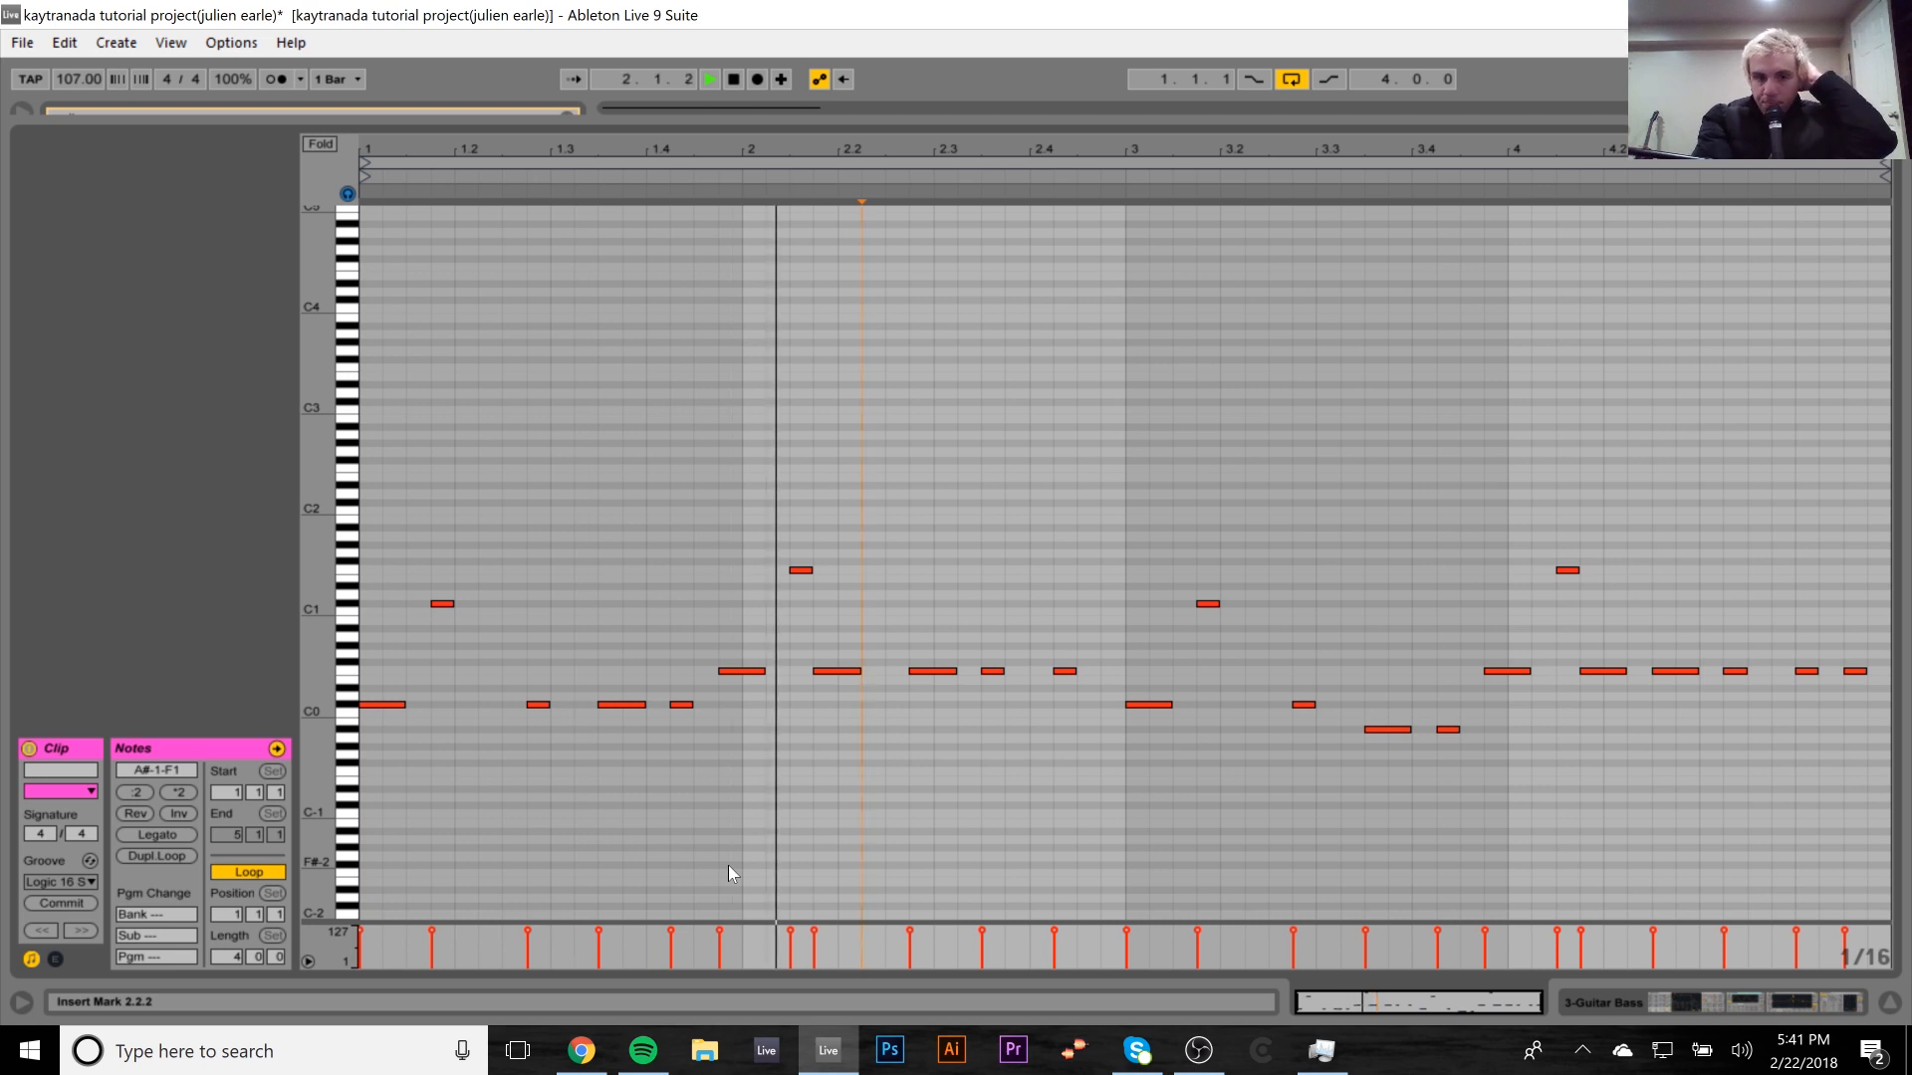
{"action": "key", "text": "space"}
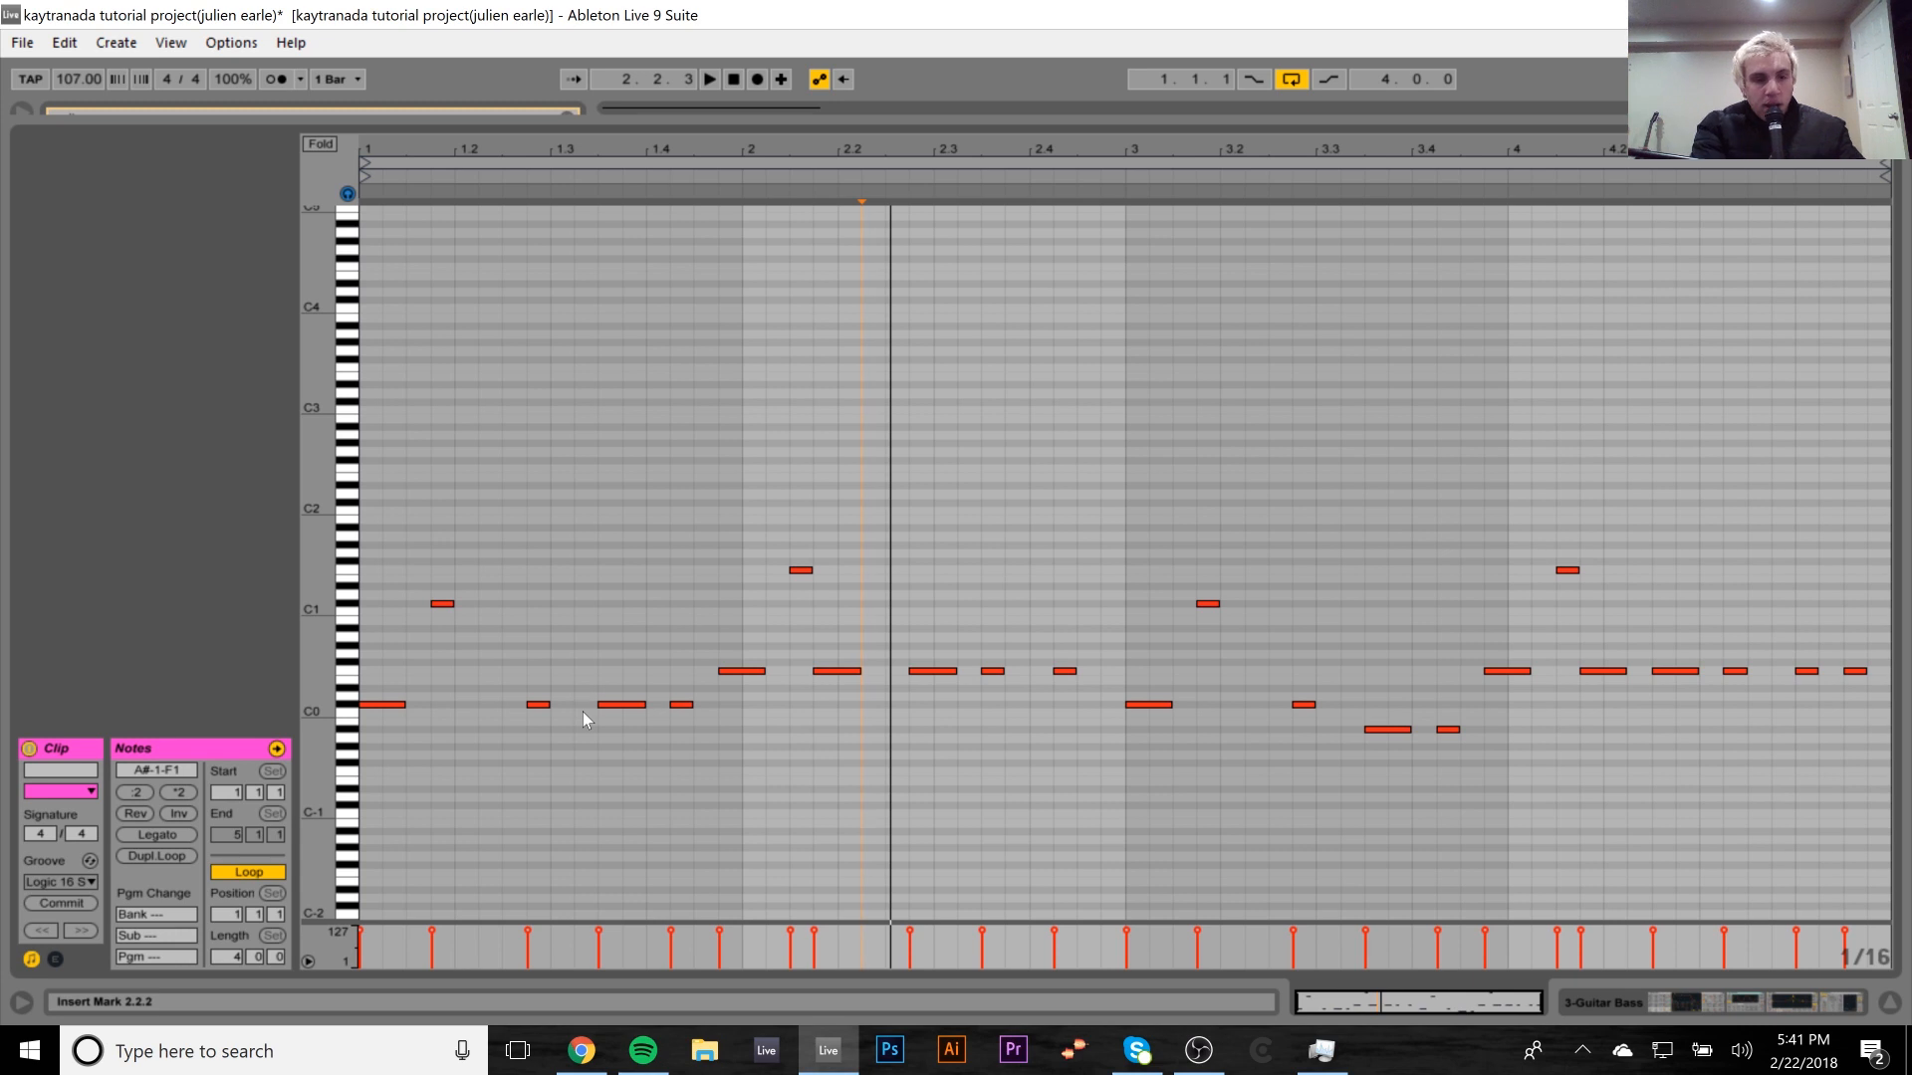
Choose the Logic 16 Swing groove for the Guitar Bass clip.
{"action": "left_click", "coordinate": [502, 589]}
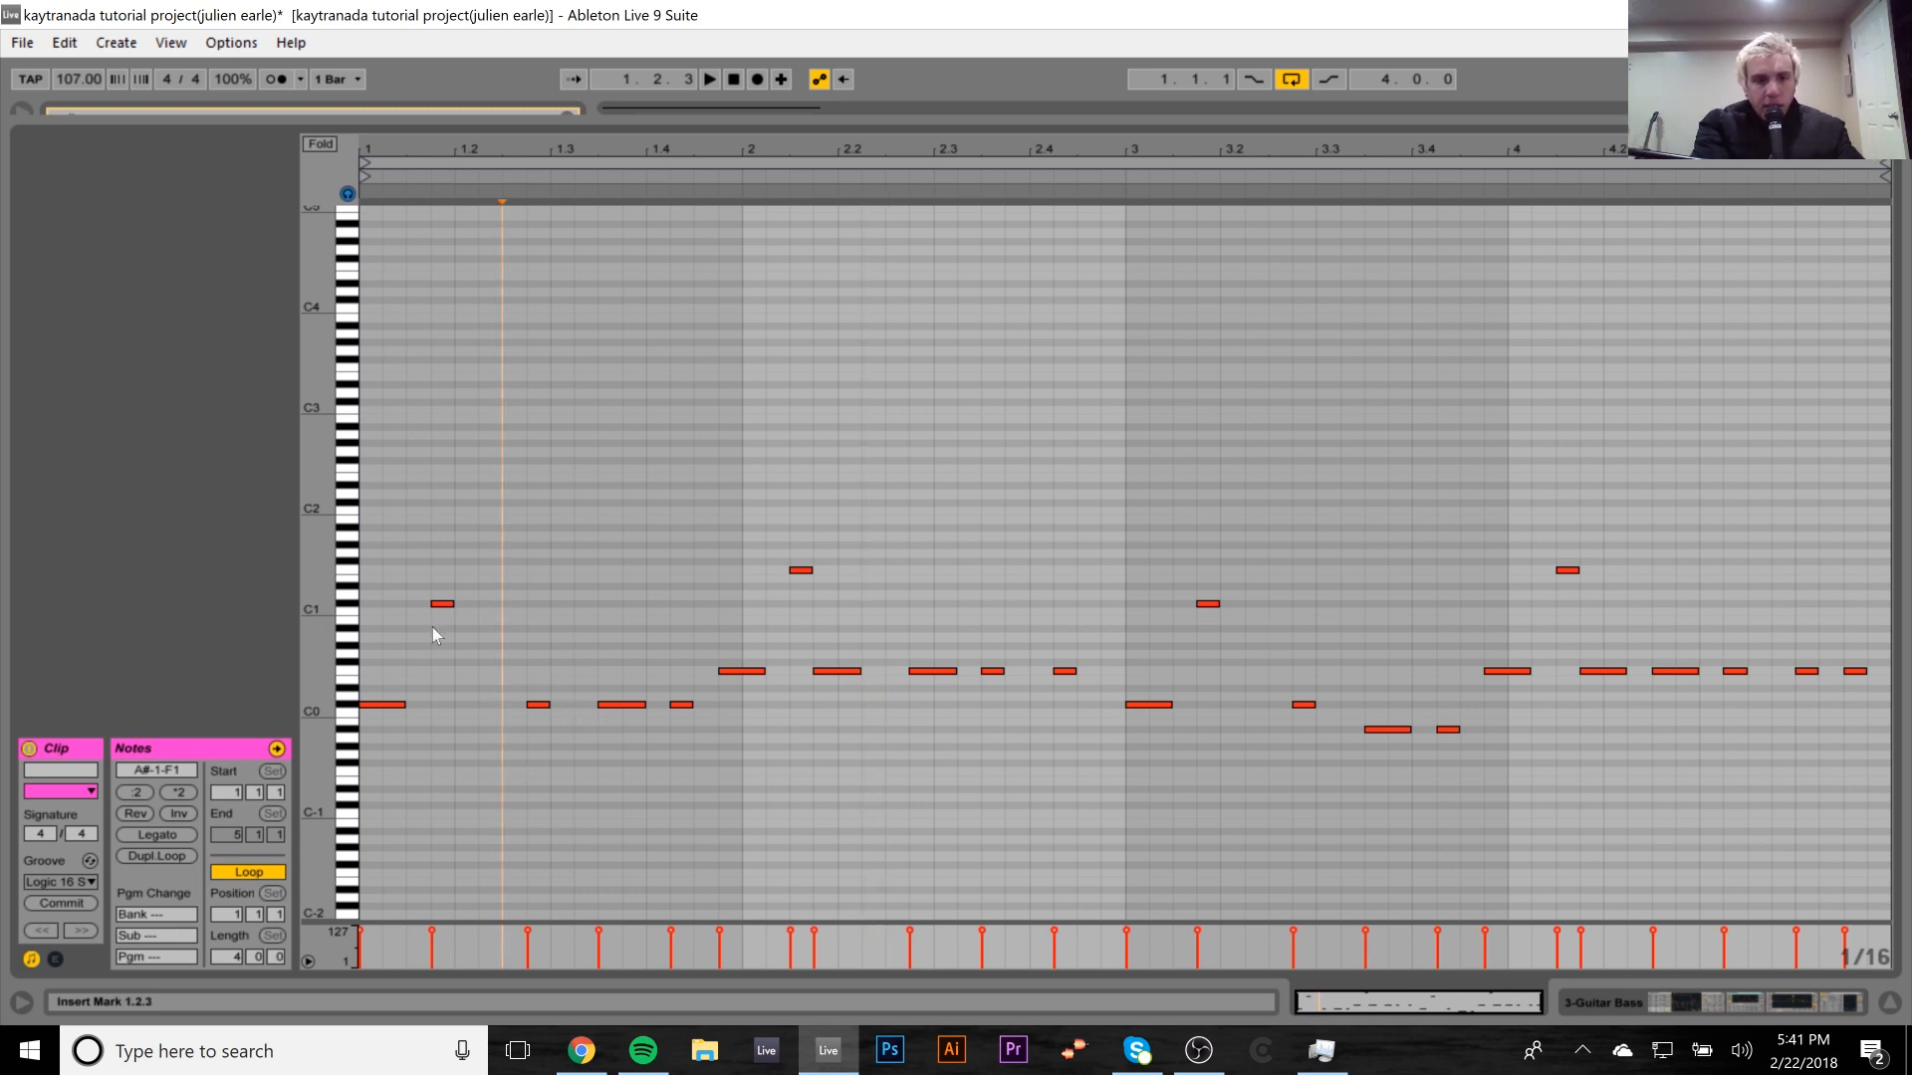
{"action": "left_click", "coordinate": [64, 882]}
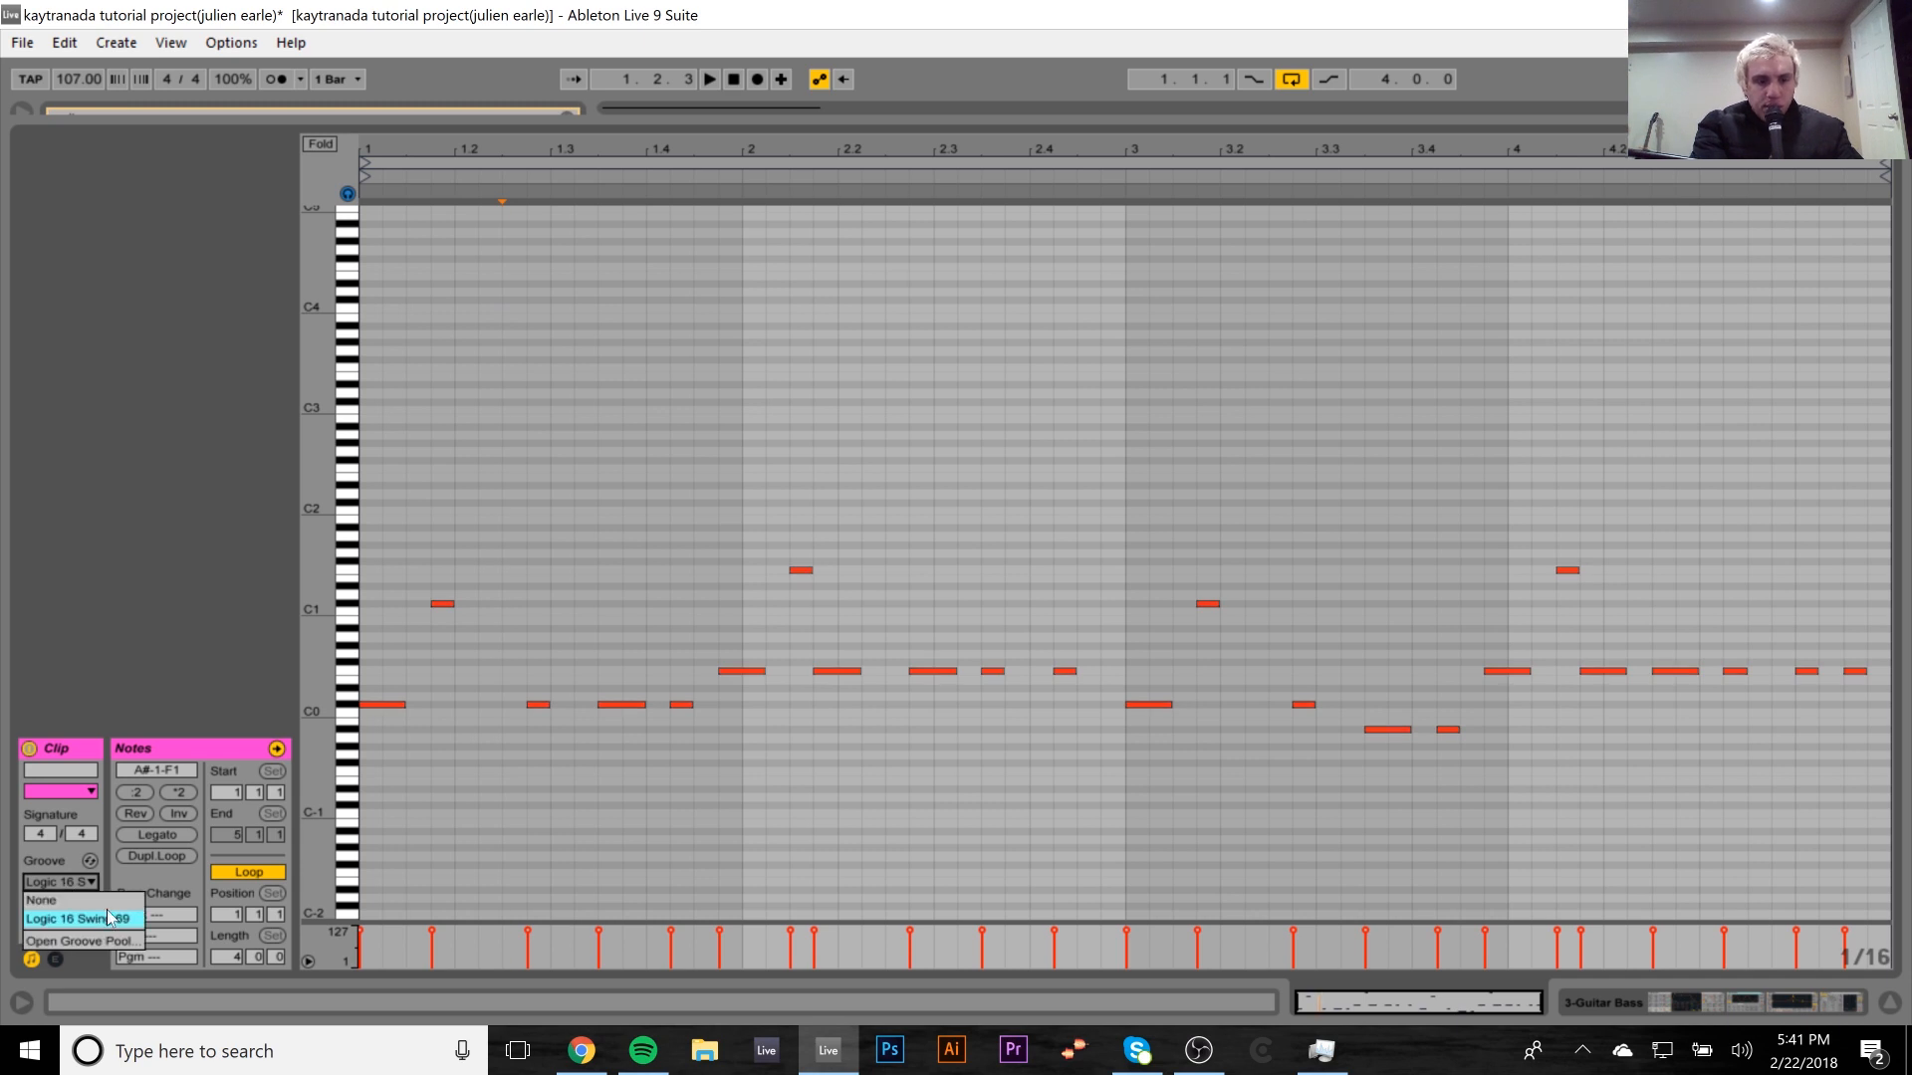
{"action": "left_click", "coordinate": [467, 614]}
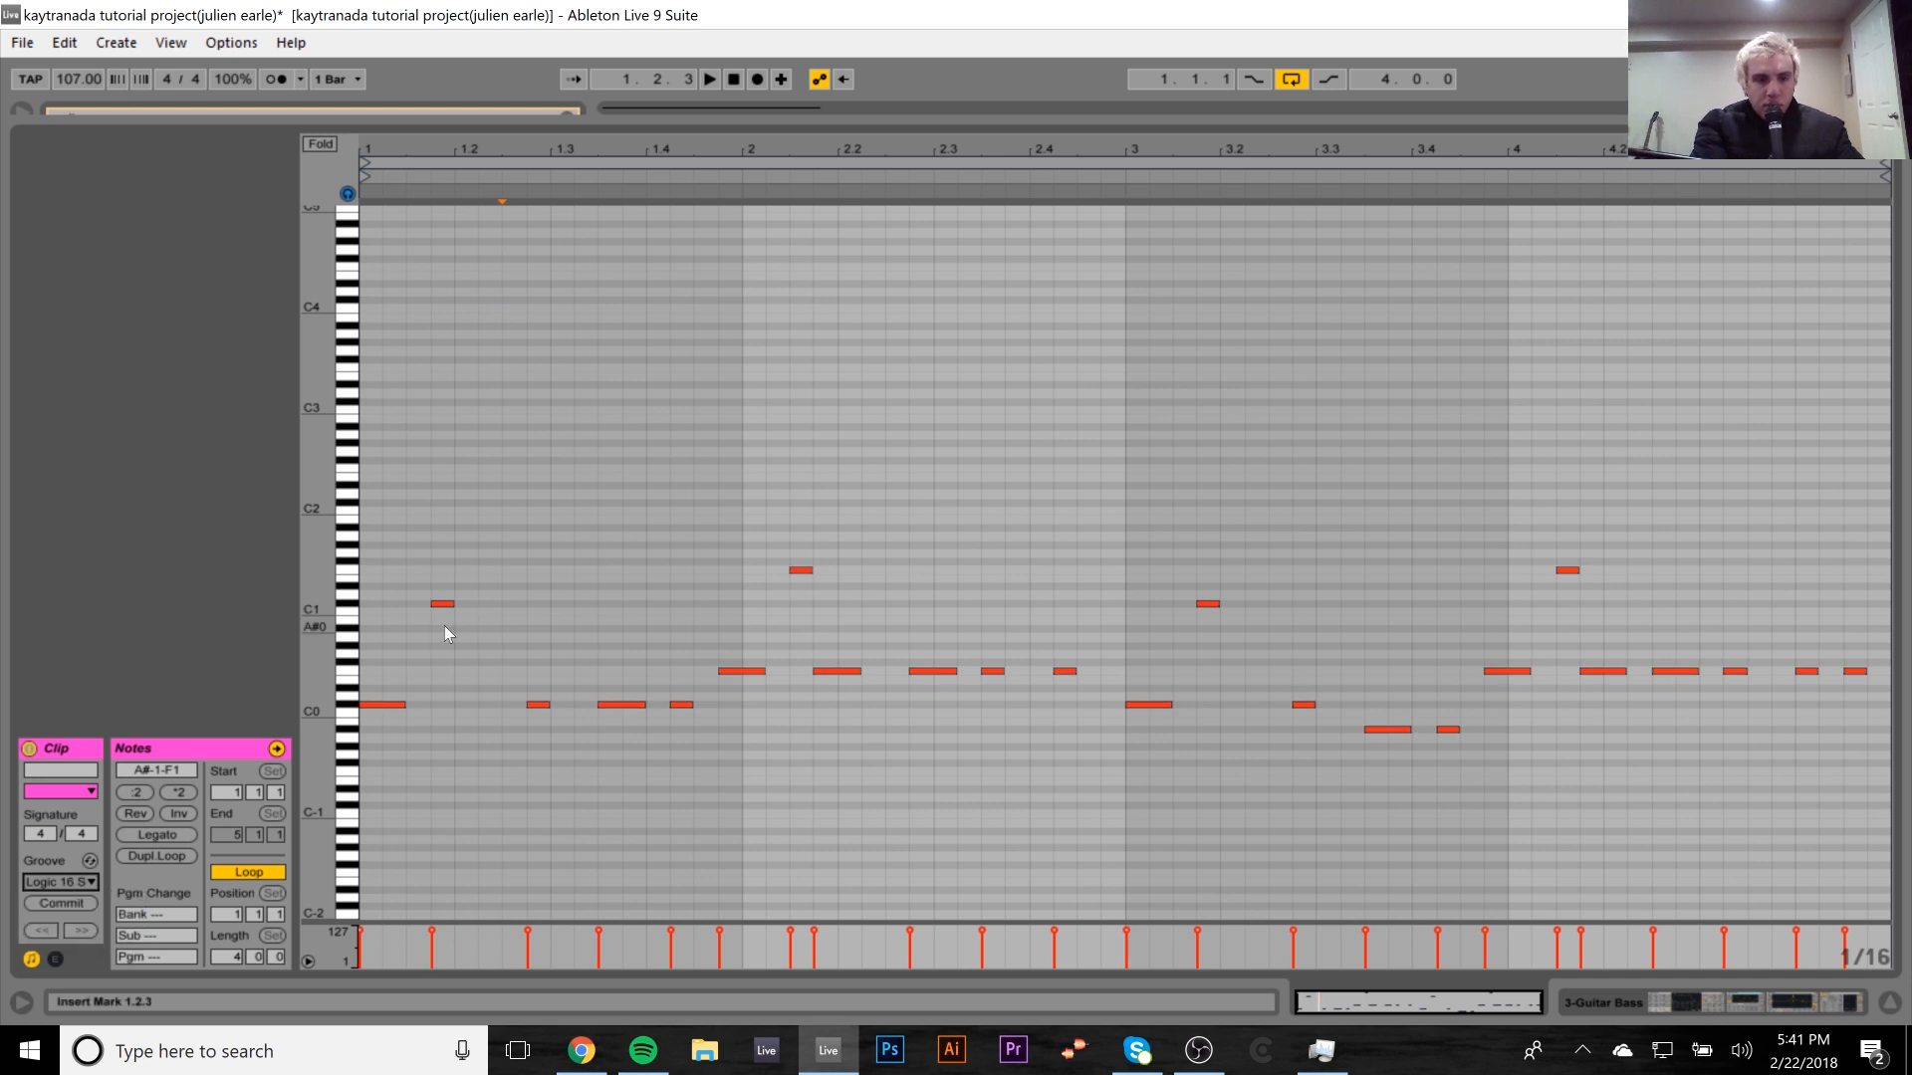
{"action": "left_click", "coordinate": [53, 882]}
{"action": "left_click", "coordinate": [110, 922]}
Clear the library search and open the Logic folder inside Swing and Groove in the Core Library pack.
{"action": "left_click", "coordinate": [1684, 1003]}
{"action": "left_click", "coordinate": [50, 456]}
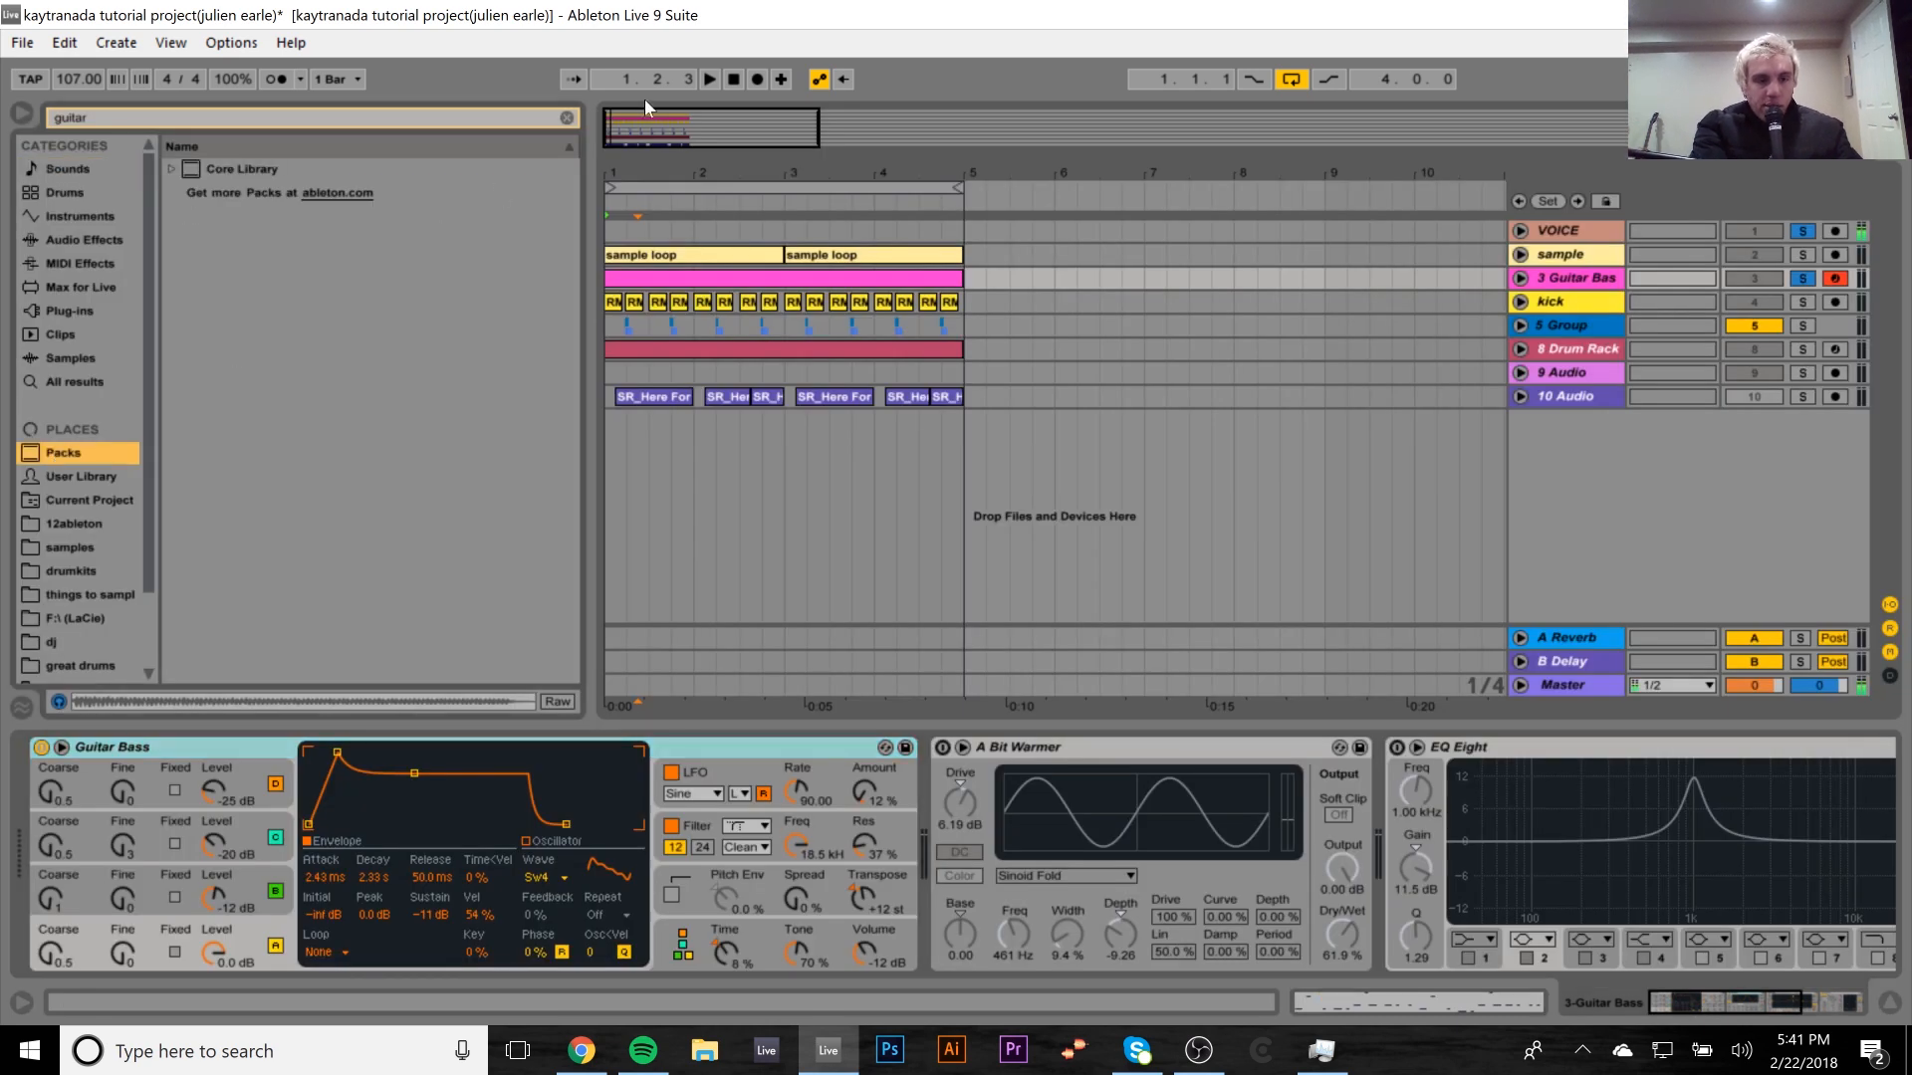
{"action": "left_click", "coordinate": [566, 117]}
{"action": "left_click", "coordinate": [171, 169]}
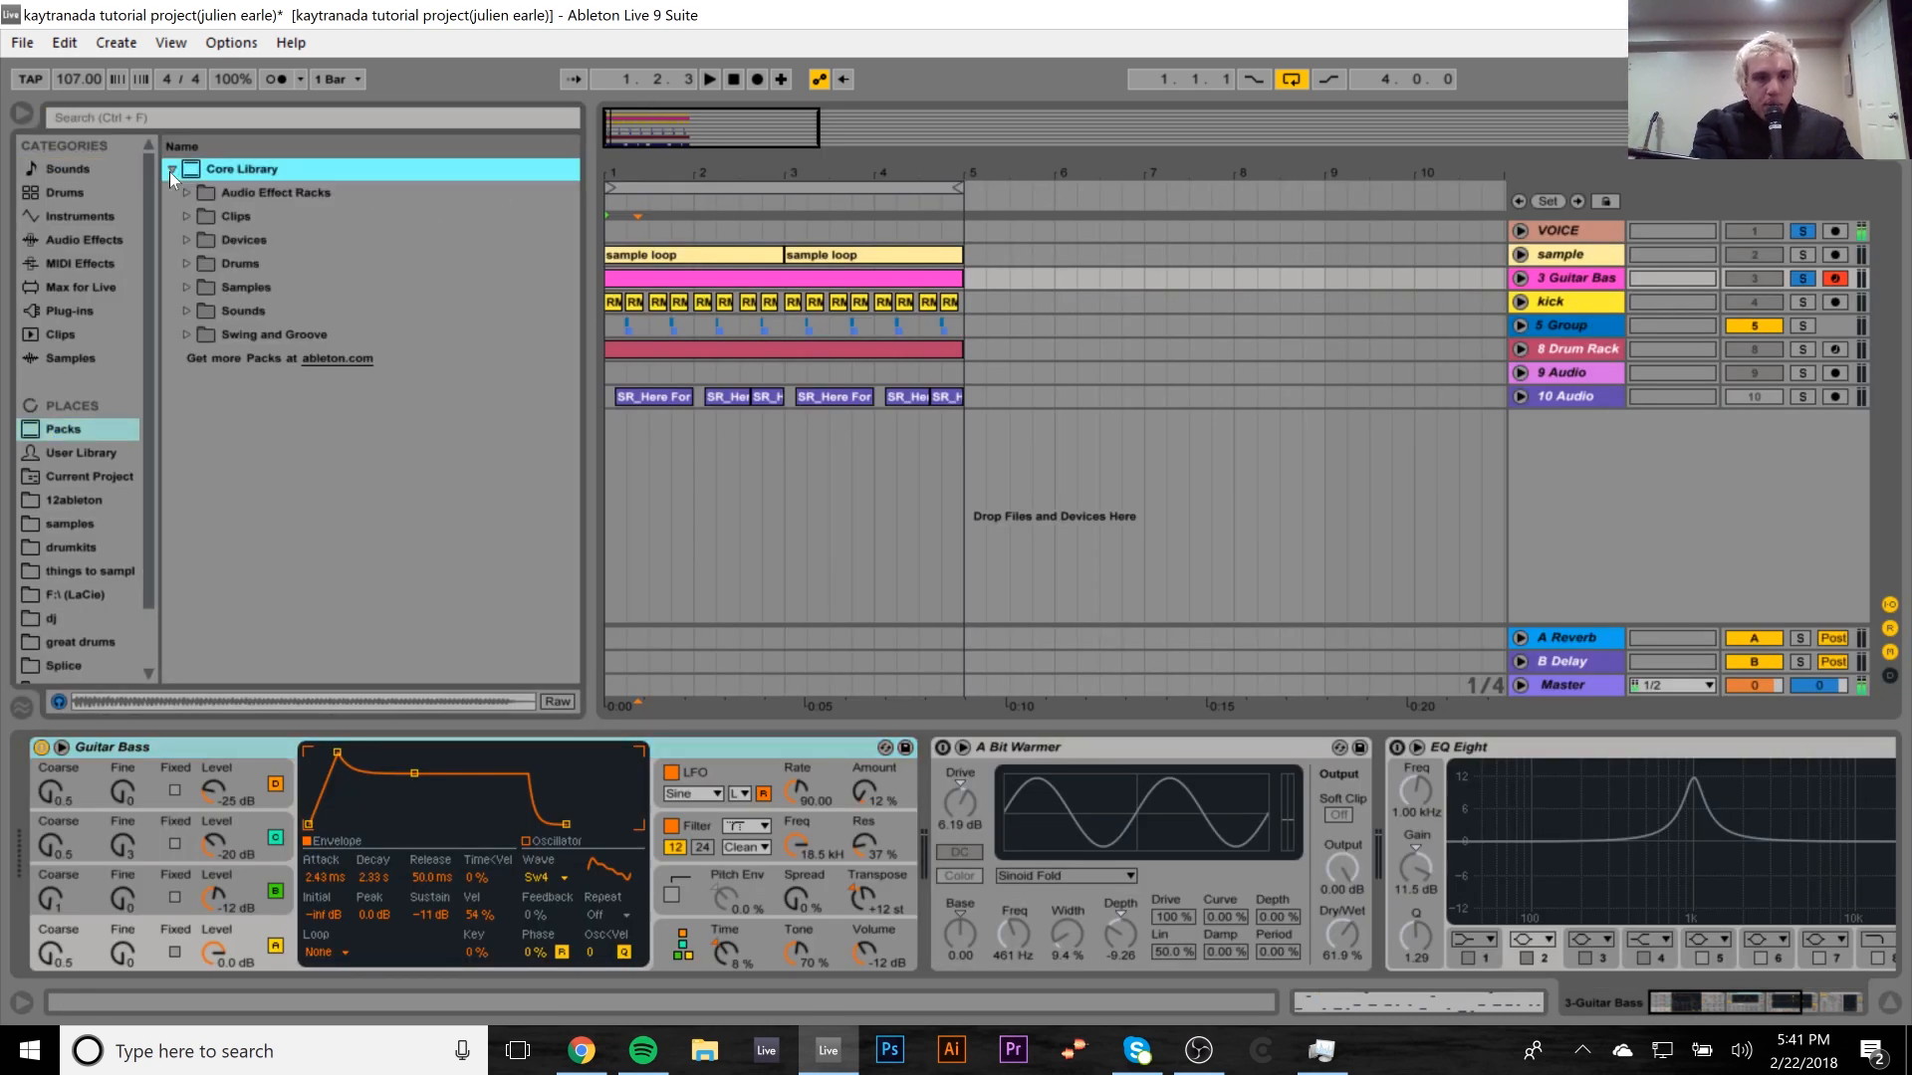
{"action": "left_click", "coordinate": [187, 335]}
{"action": "left_click", "coordinate": [202, 406]}
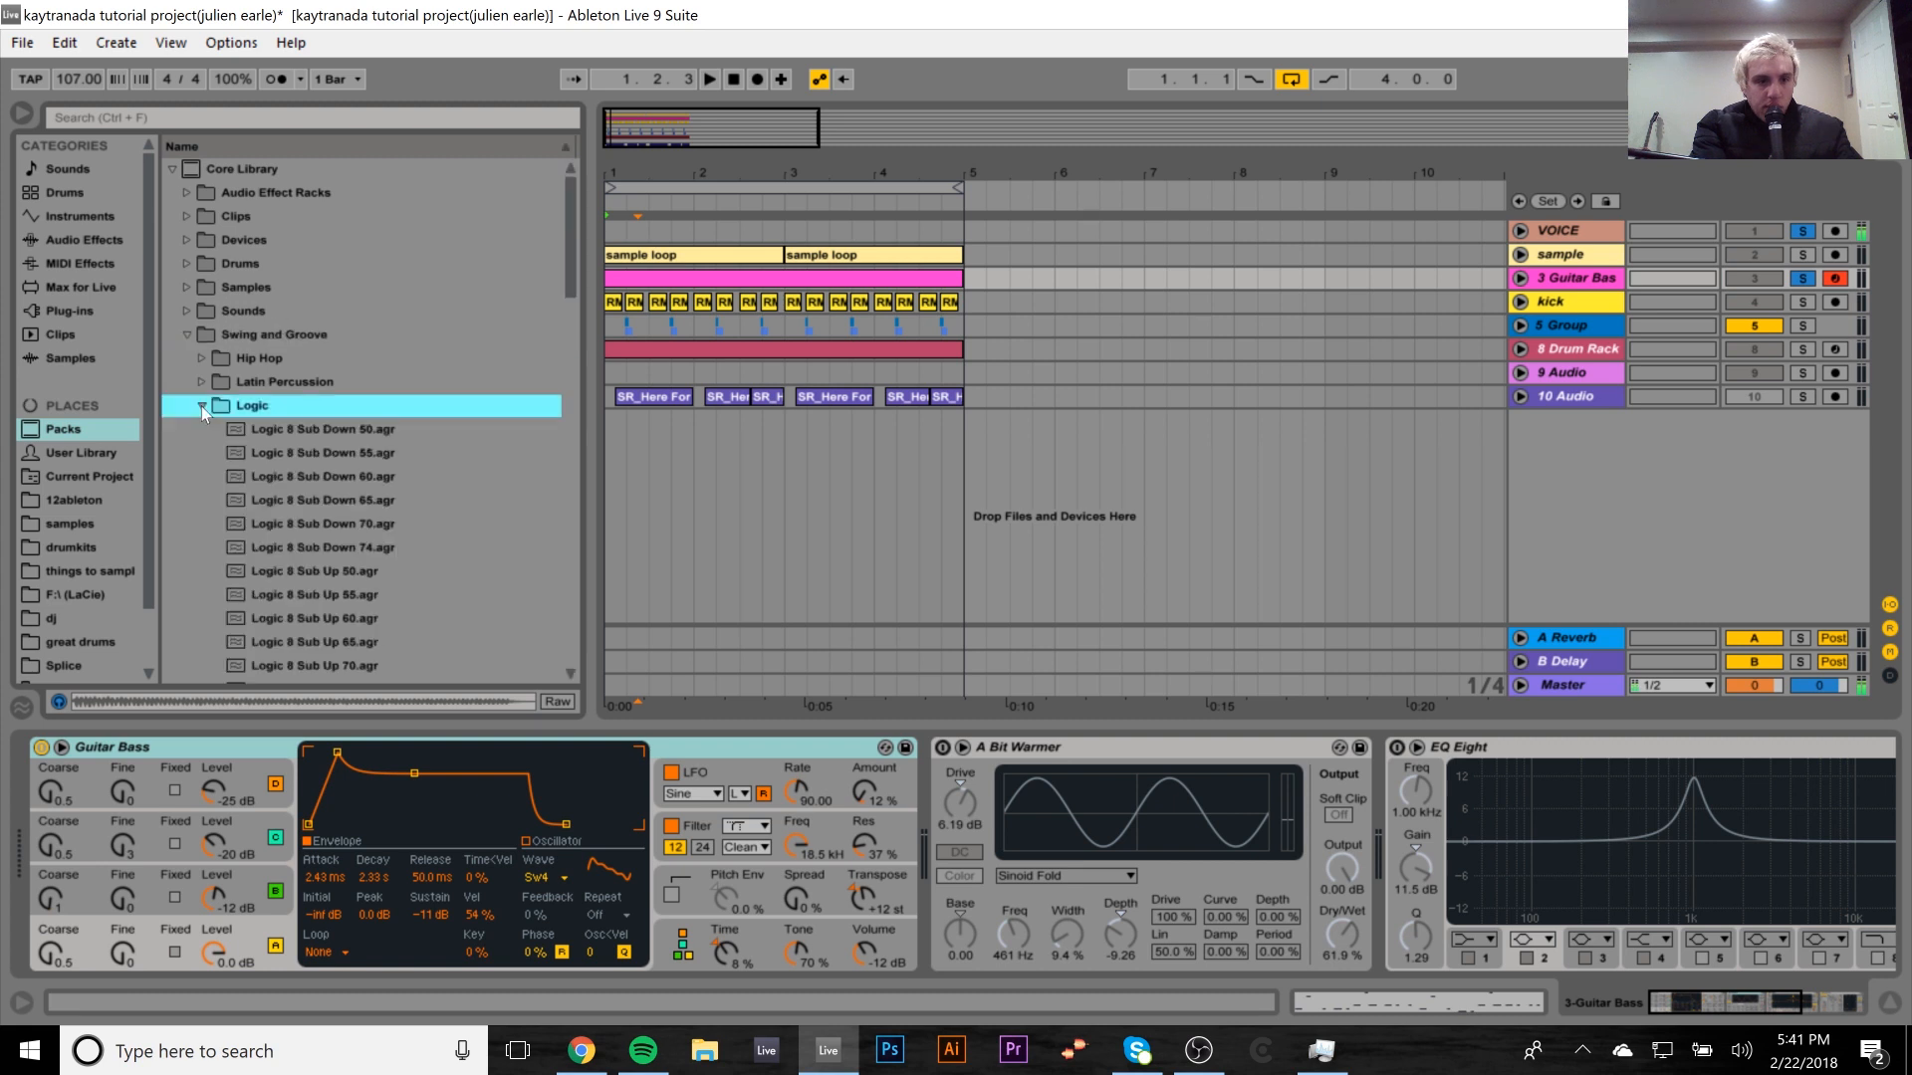
Look through the Logic 16 Swing grooves, highlighting Logic 16 Swing 56.agr and Logic 16 Swing 74.agr.
{"action": "left_click_drag", "start_coordinate": [574, 272], "coordinate": [562, 527]}
{"action": "scroll", "coordinate": [558, 520], "scroll_direction": "down", "scroll_amount": 3}
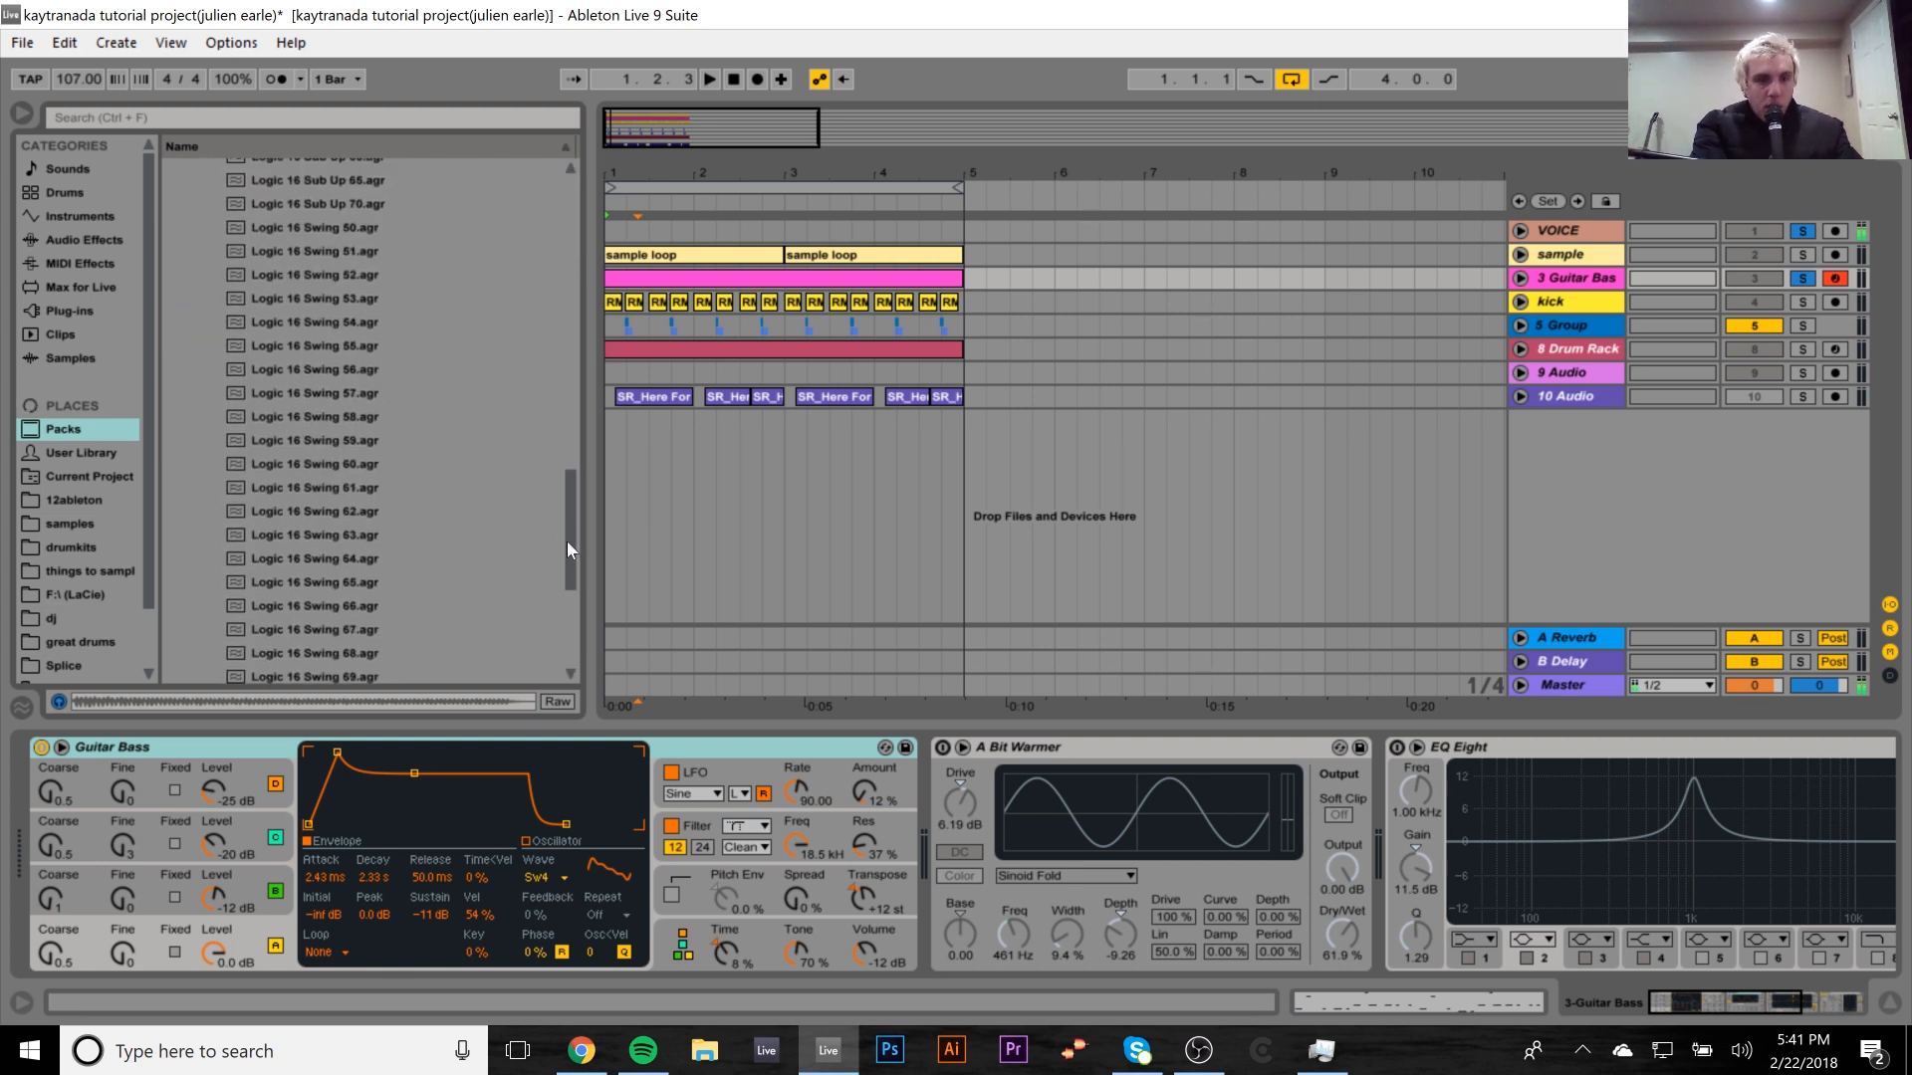
{"action": "scroll", "coordinate": [568, 542], "scroll_direction": "down", "scroll_amount": 3}
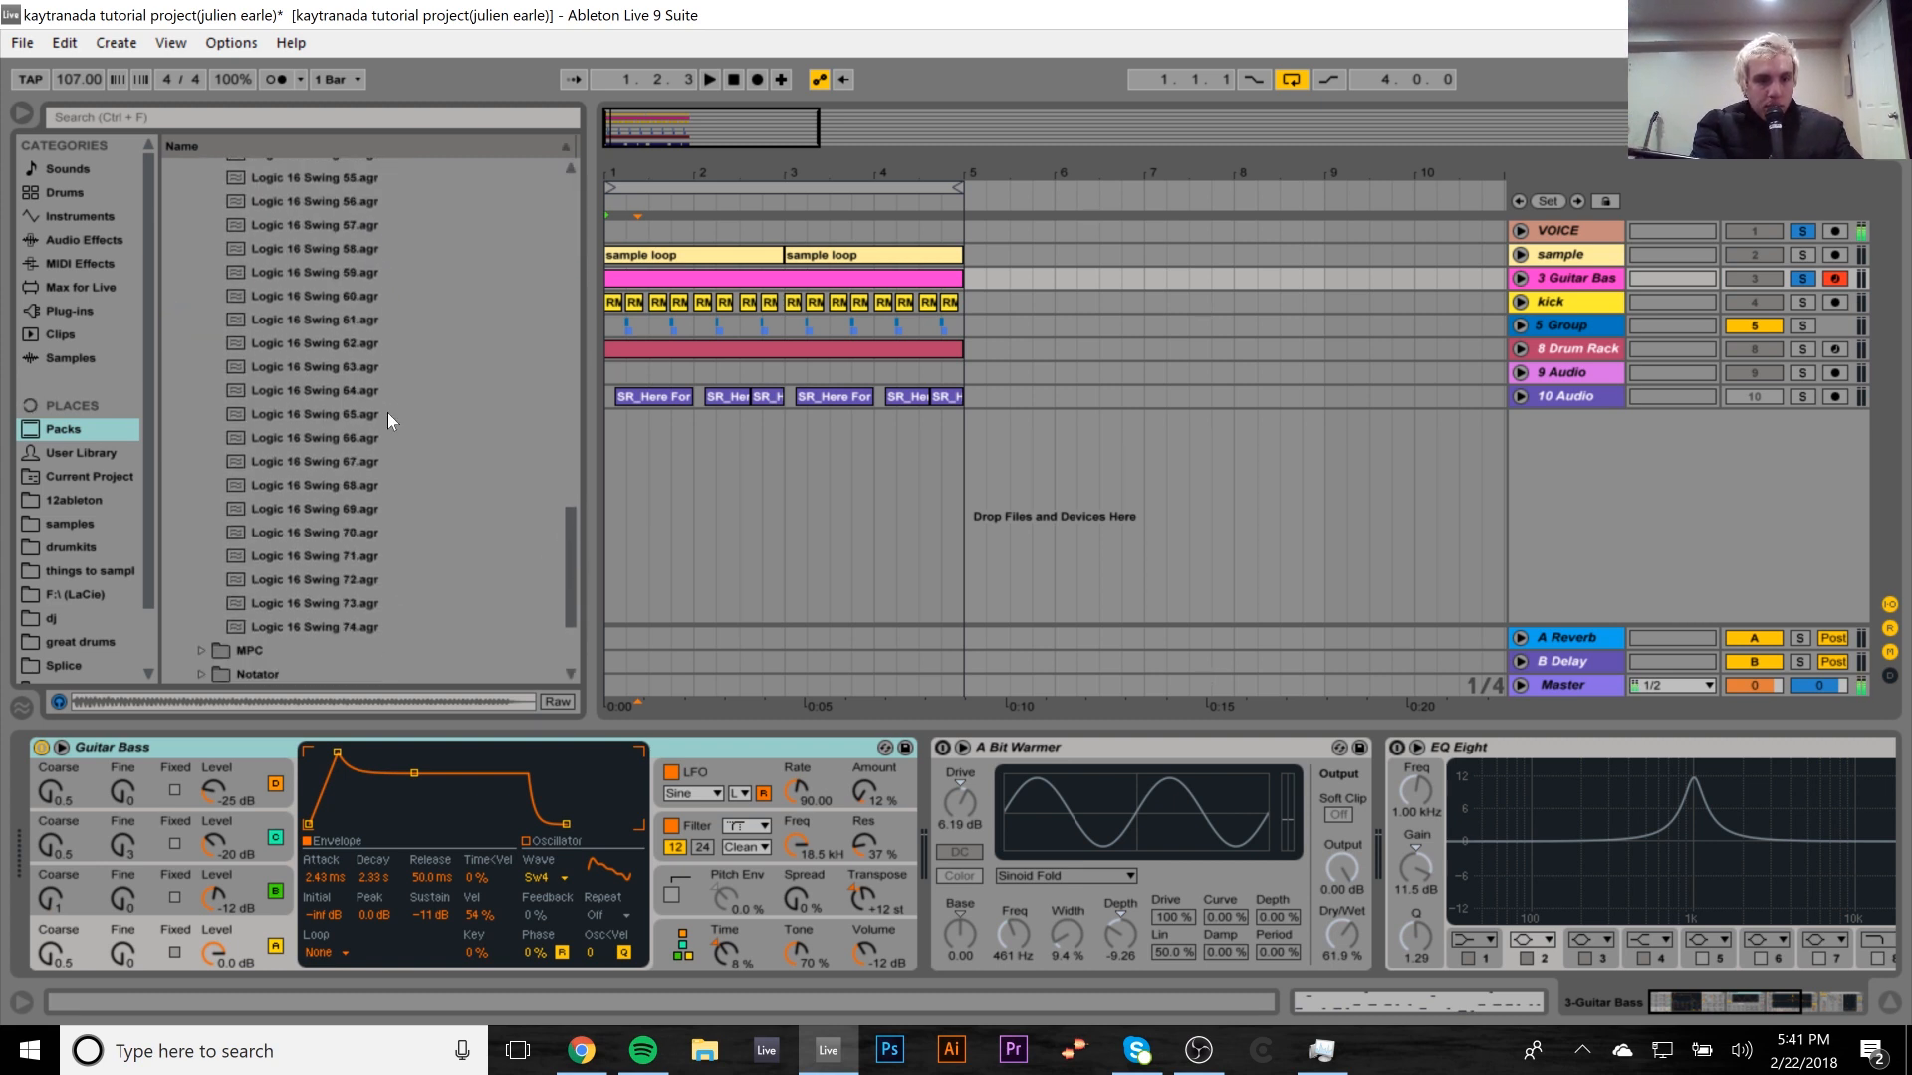
{"action": "left_click", "coordinate": [338, 201]}
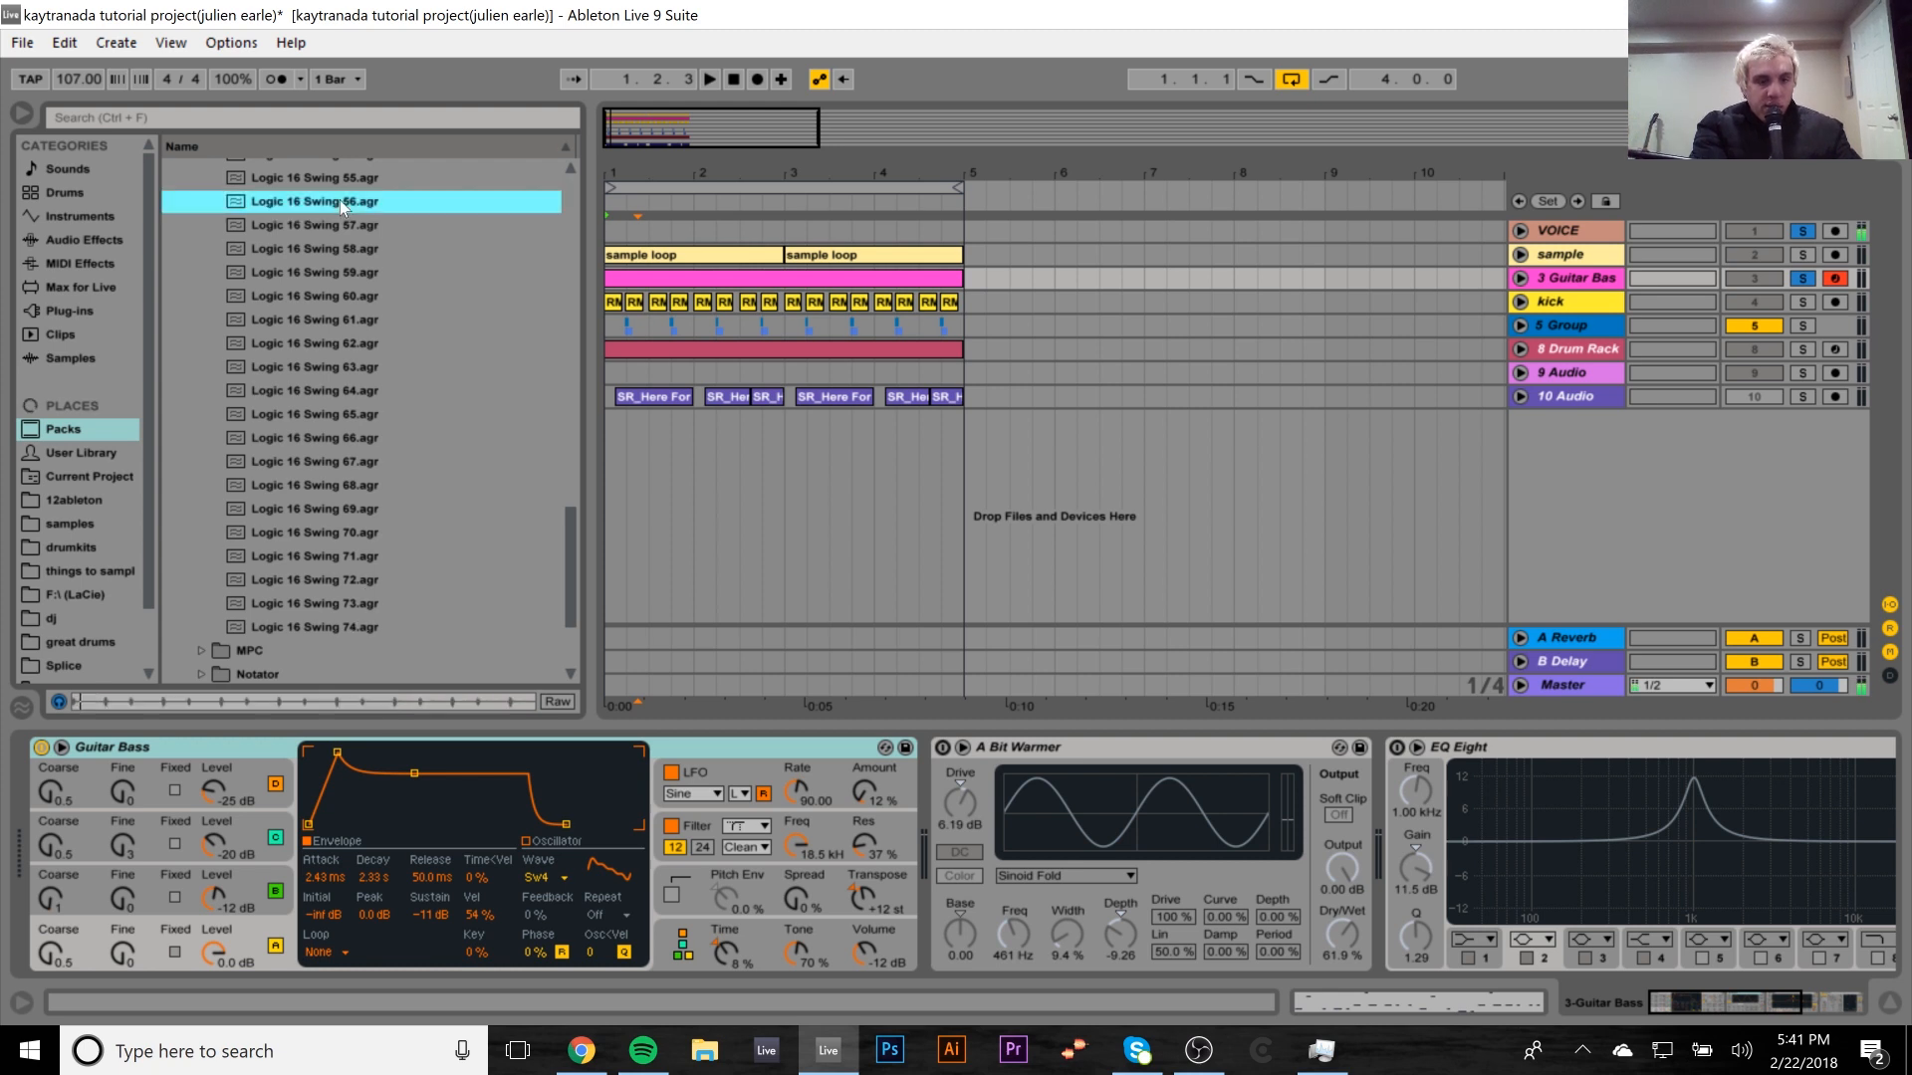
{"action": "left_click", "coordinate": [329, 626]}
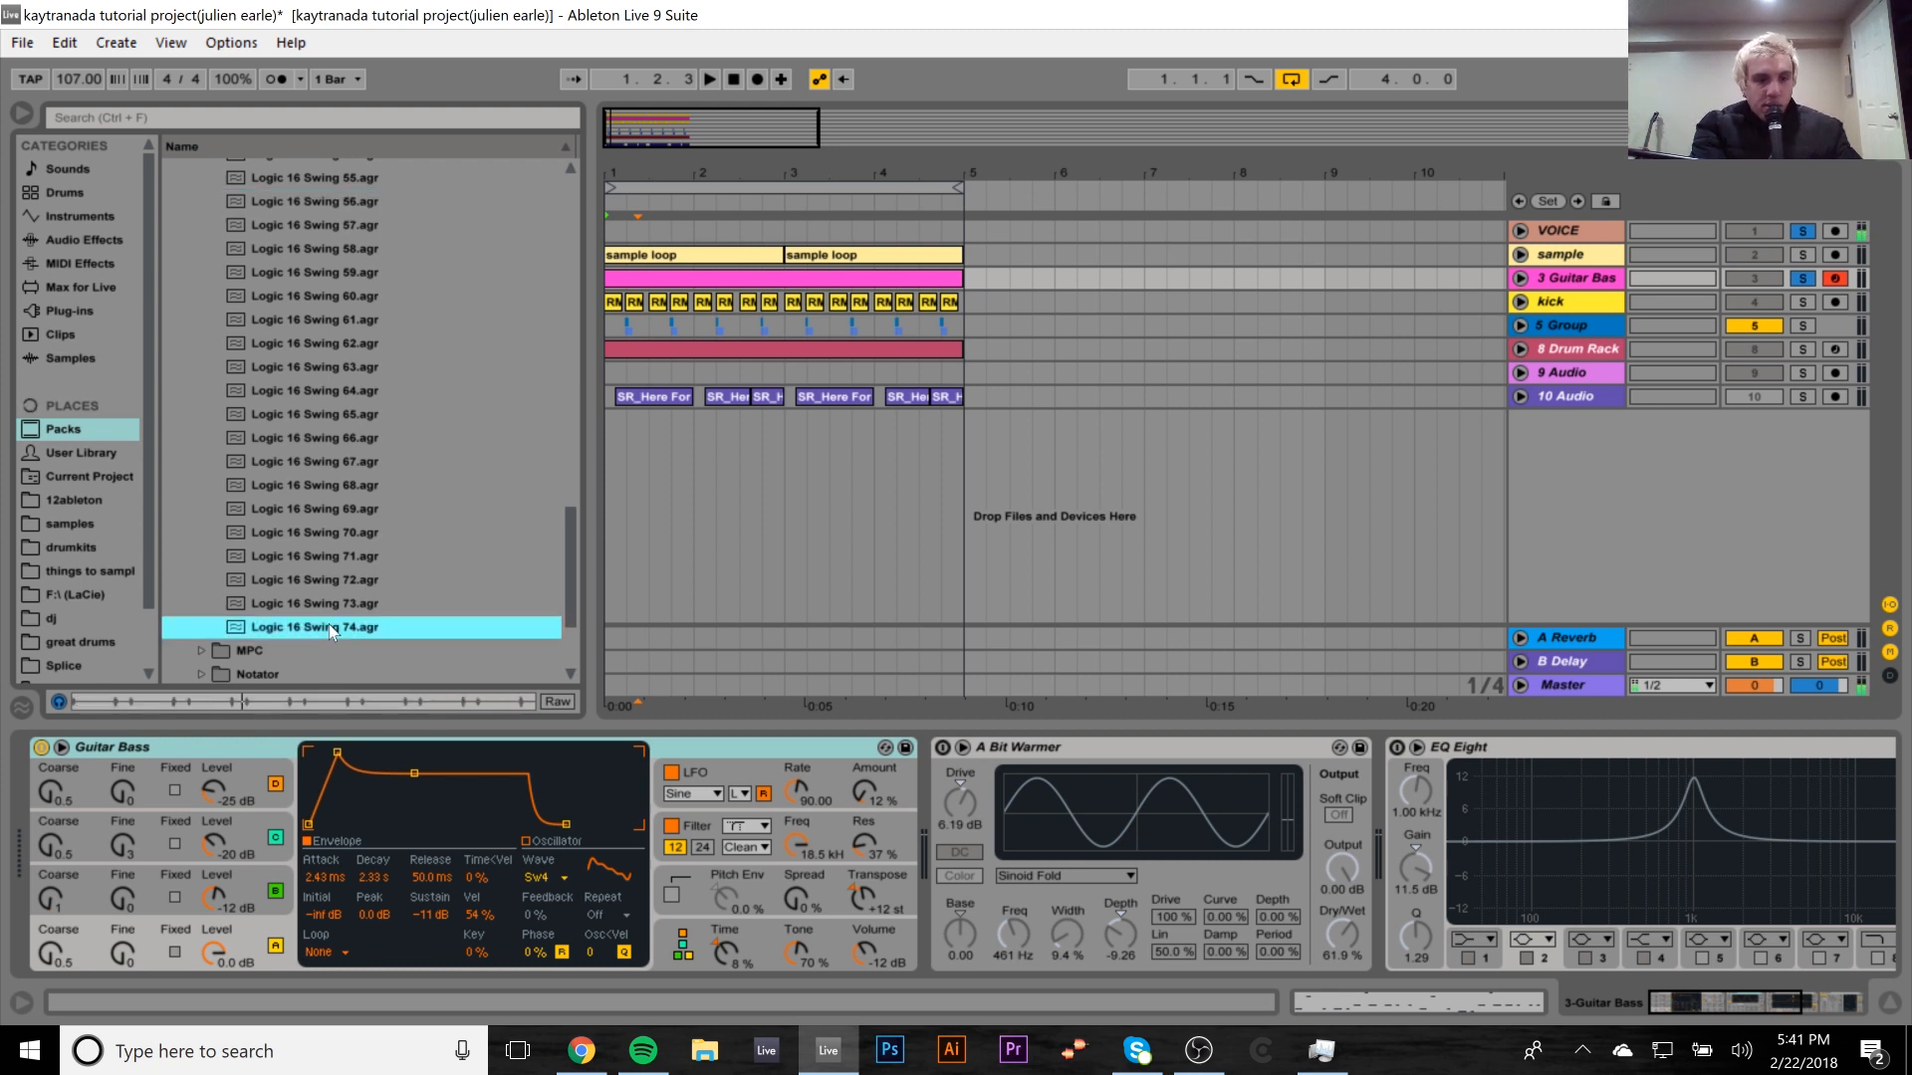
Open the Guitar Bass clip and assign it the Logic 16 Swing 69 groove.
{"action": "double_click", "coordinate": [739, 279]}
{"action": "left_click", "coordinate": [55, 882]}
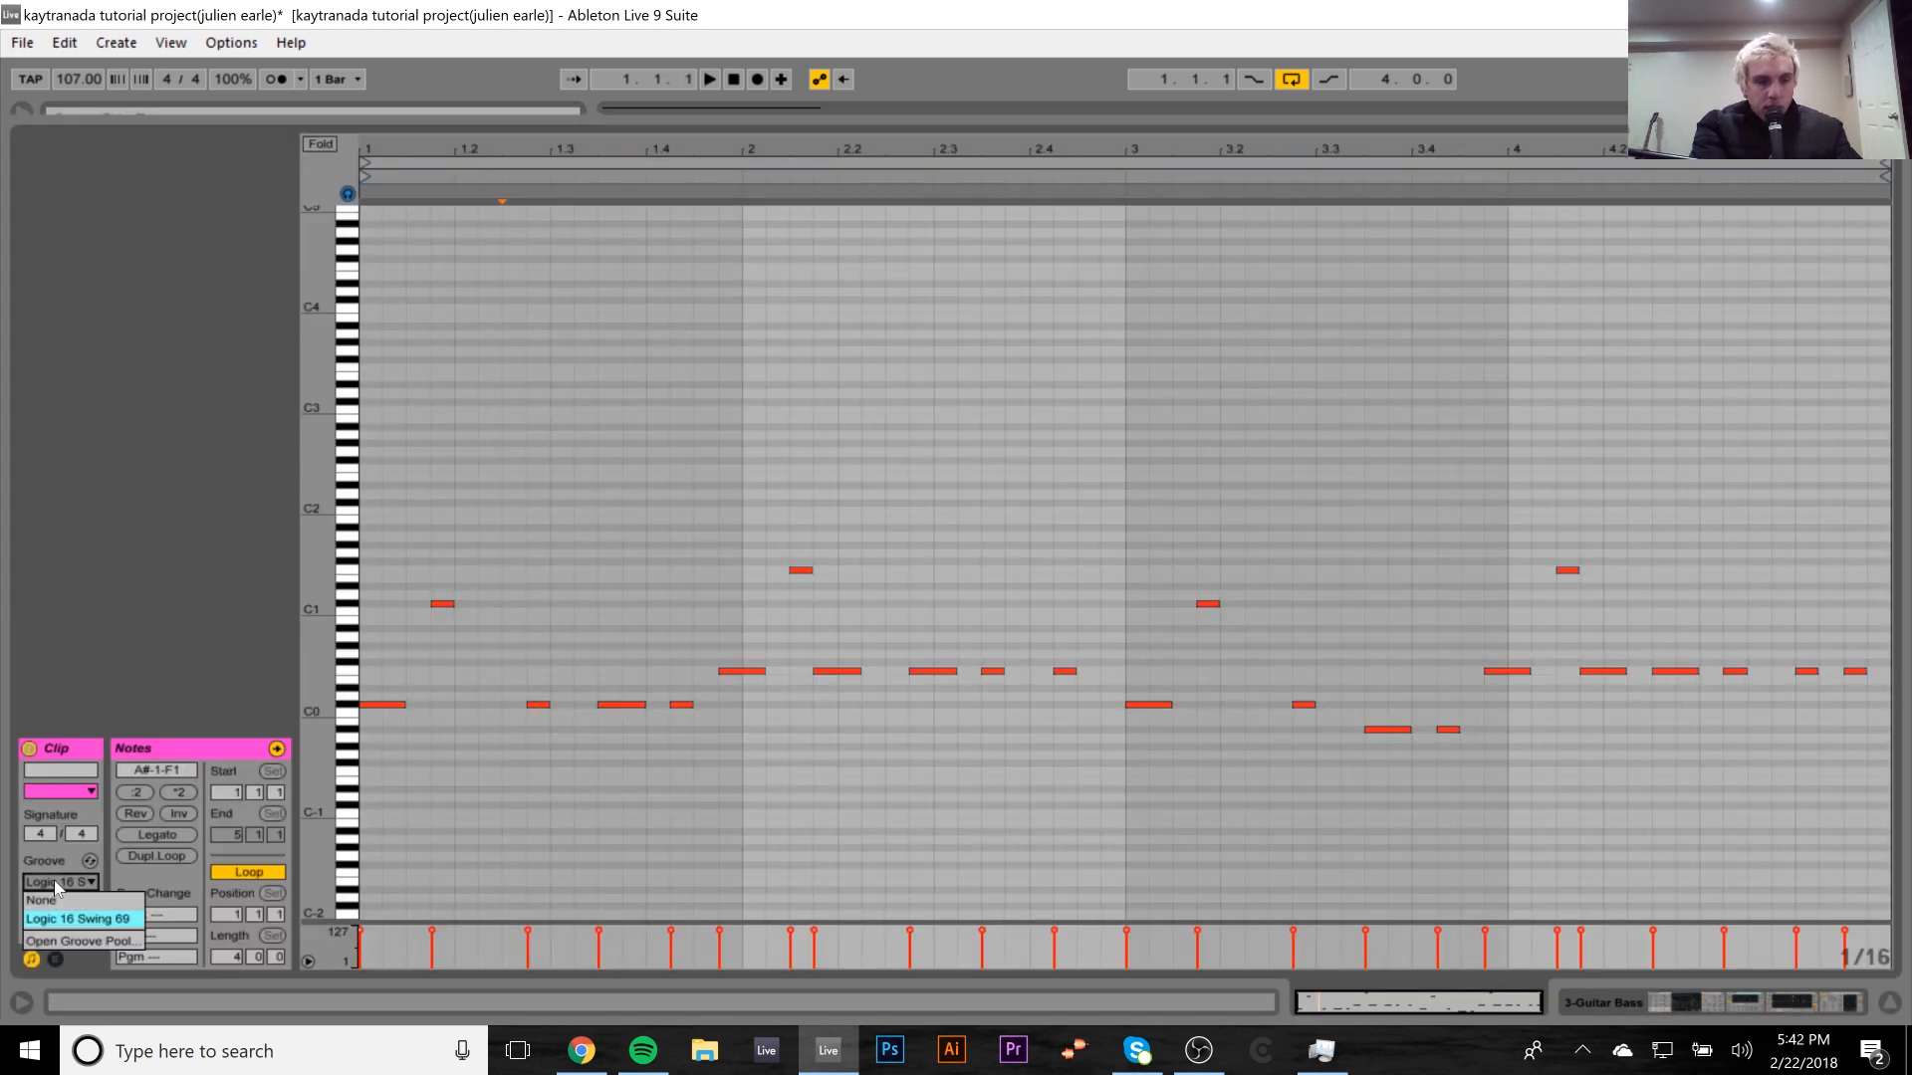
{"action": "left_click", "coordinate": [100, 916]}
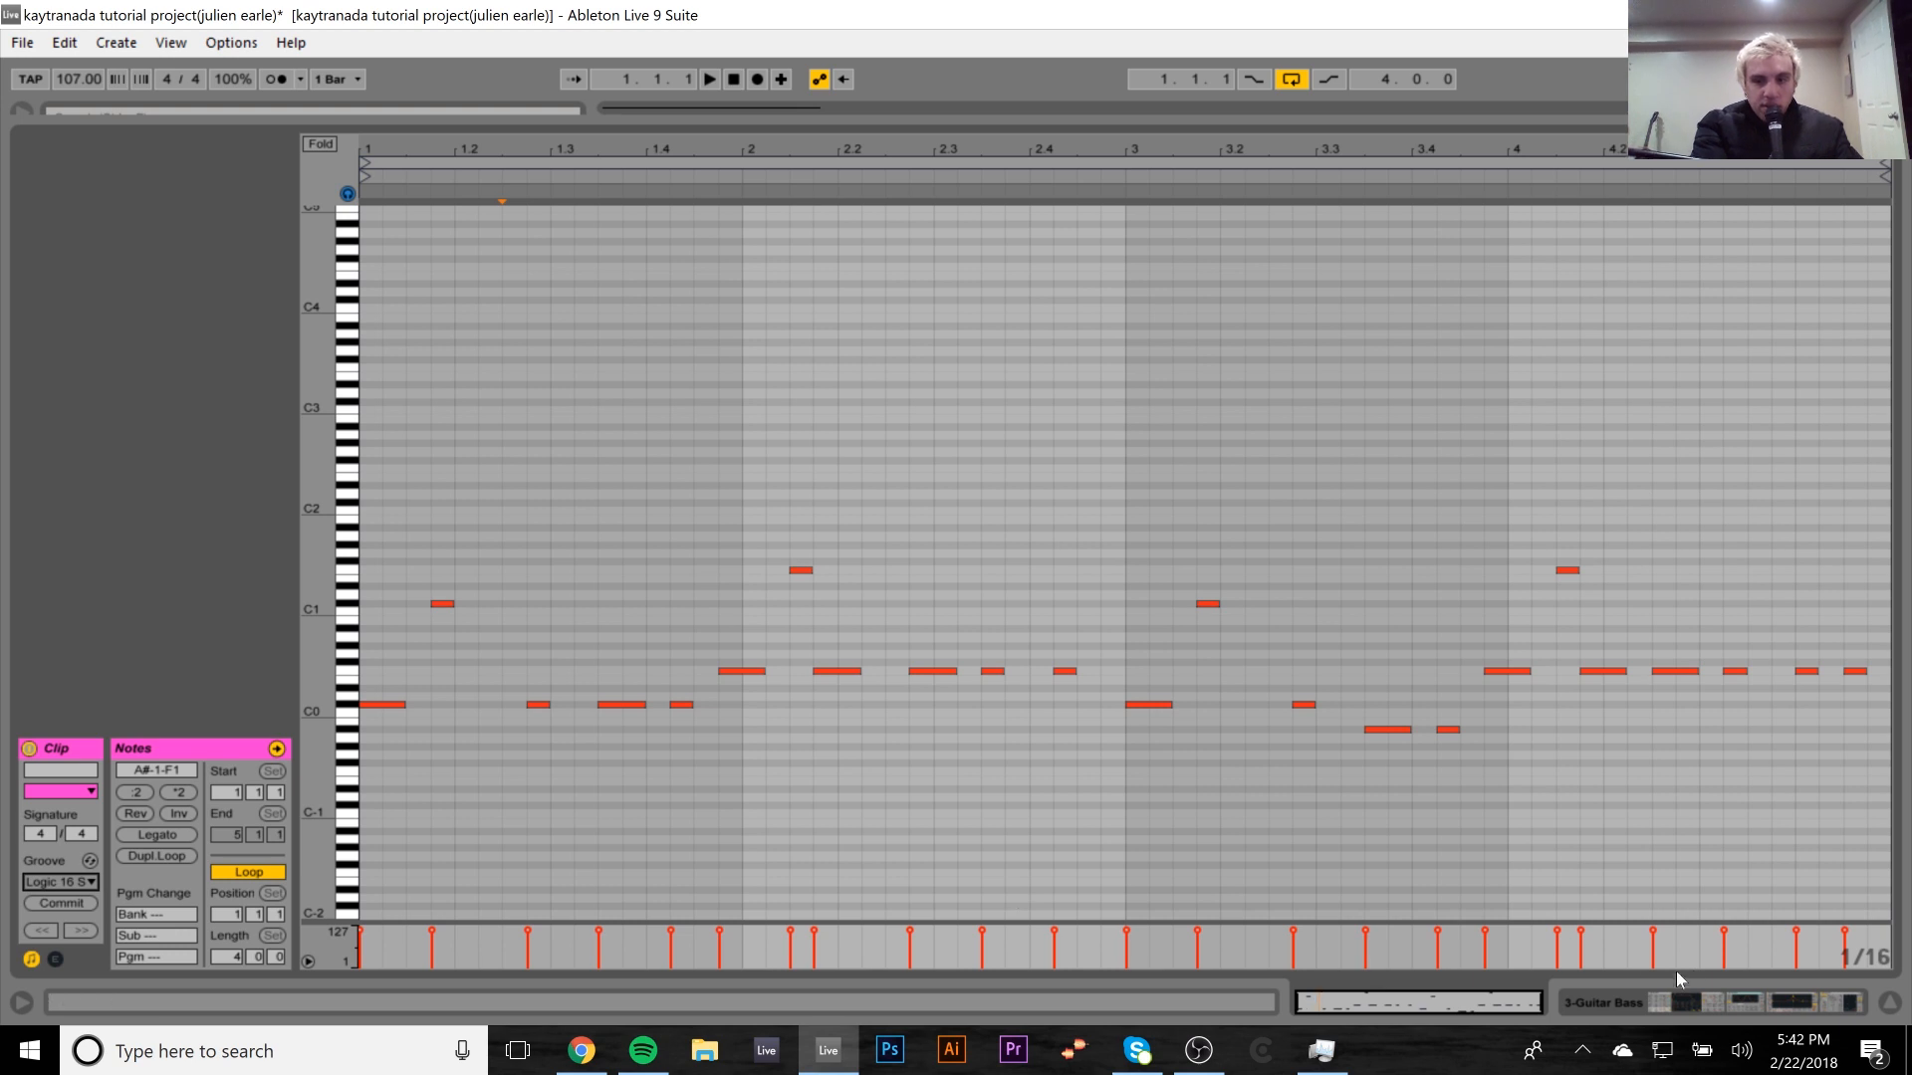
Show the Guitar Bass effects chain, play the bassline, and turn on the A Bit Warmer device.
{"action": "left_click", "coordinate": [1706, 996]}
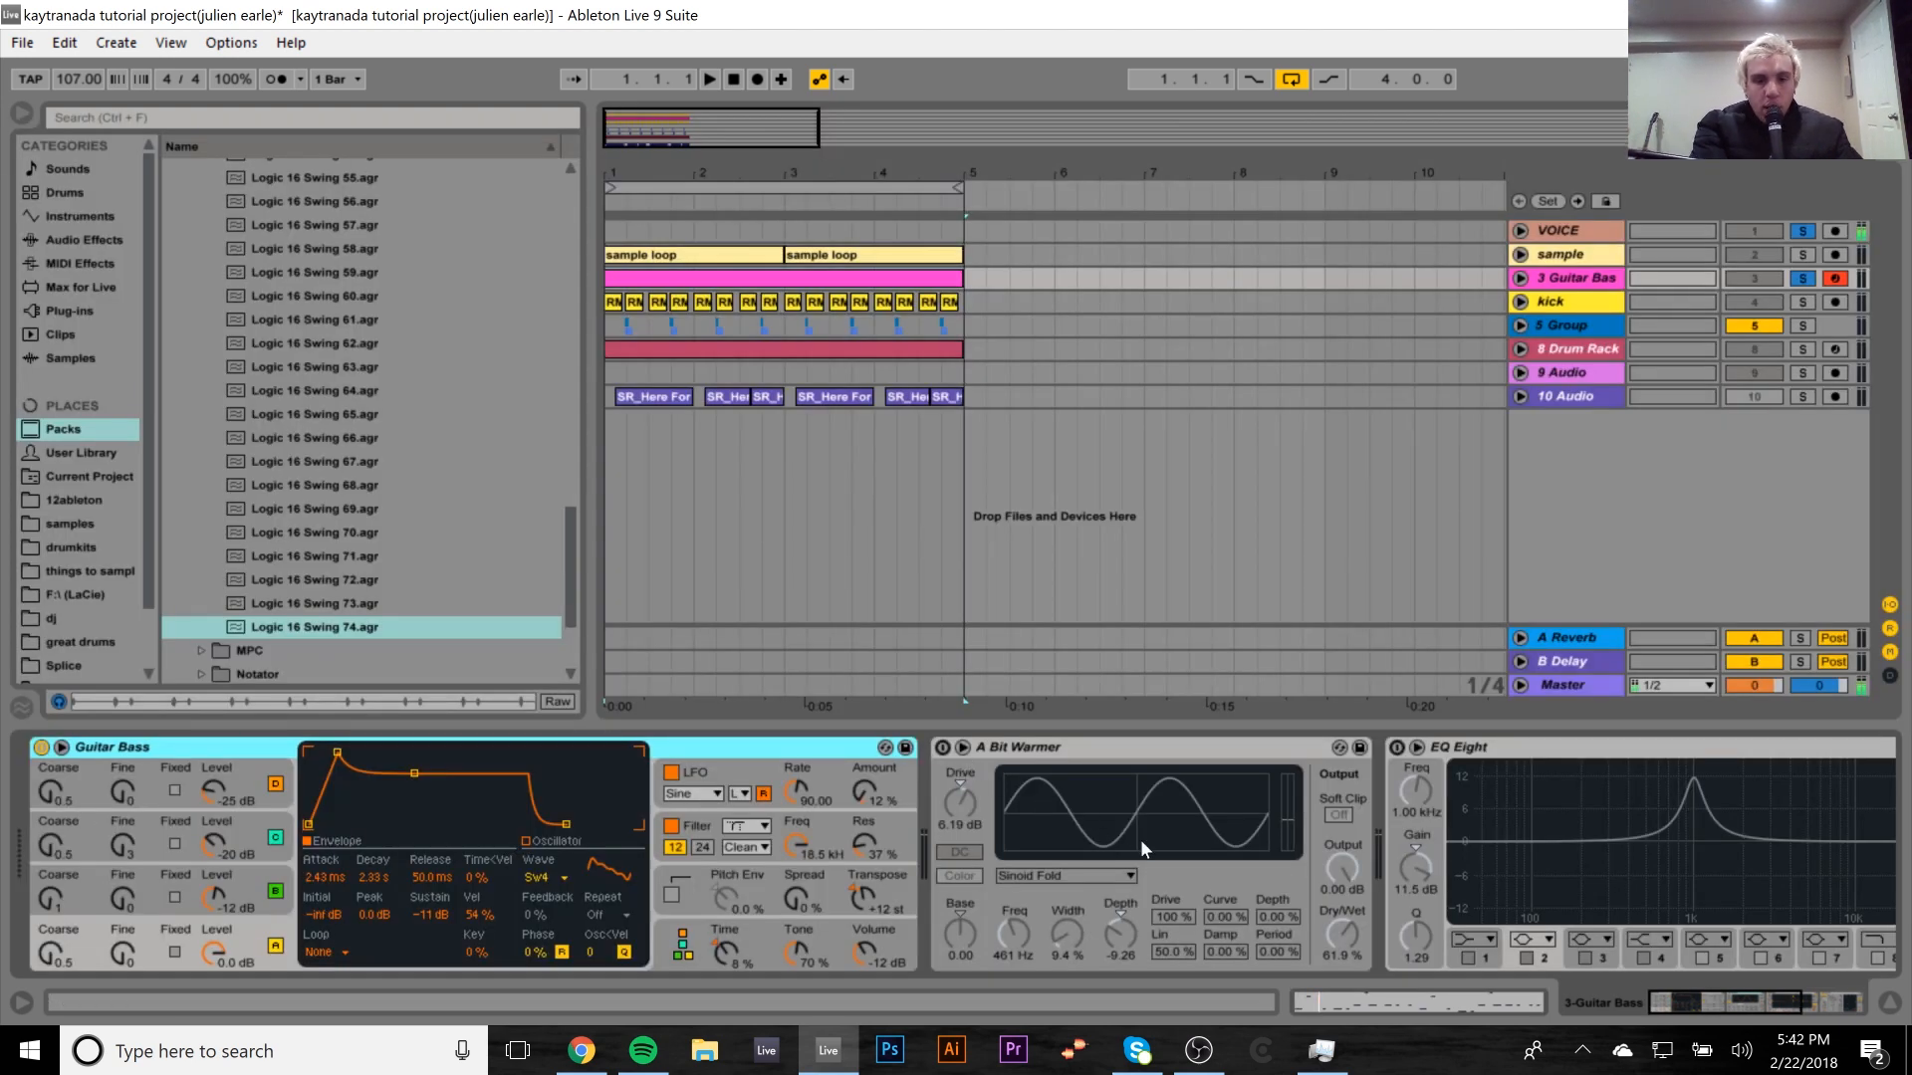
{"action": "left_click_drag", "start_coordinate": [1762, 1013], "coordinate": [1789, 1002]}
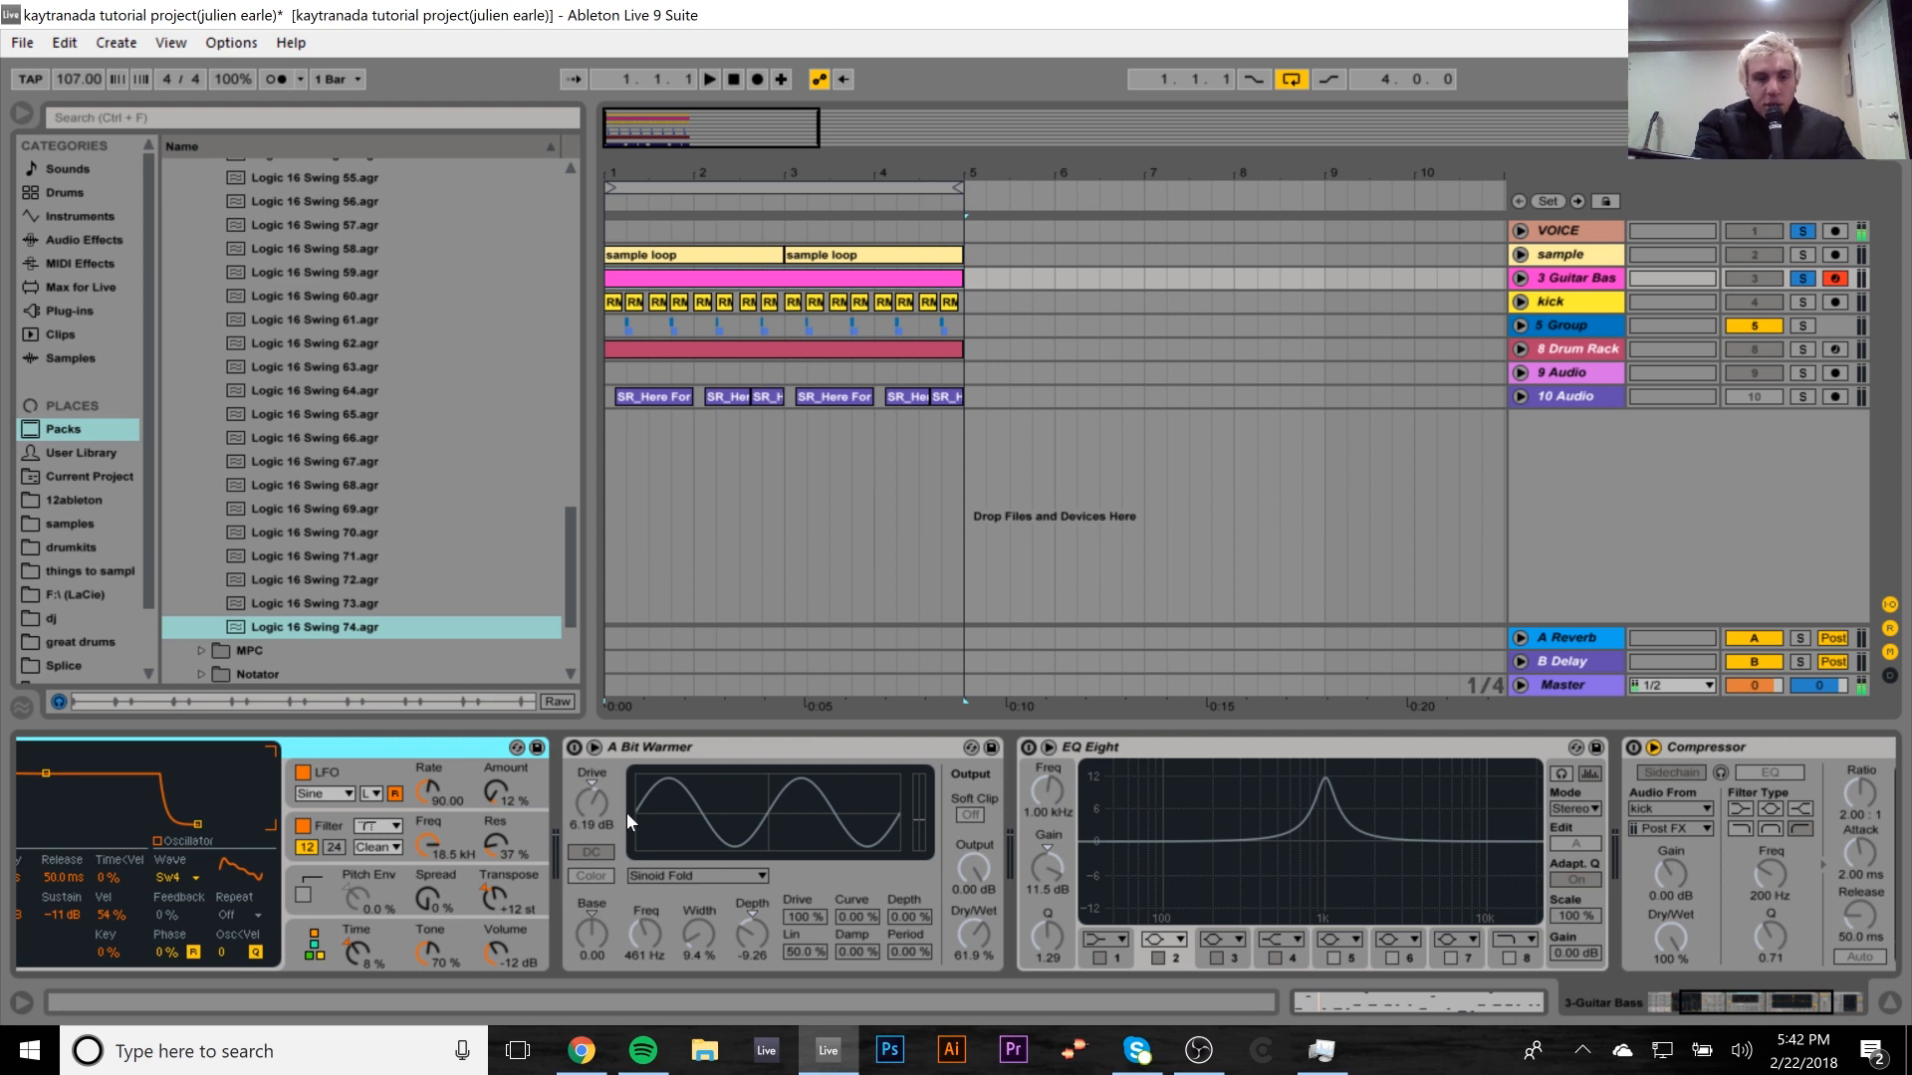
{"action": "key", "text": "space"}
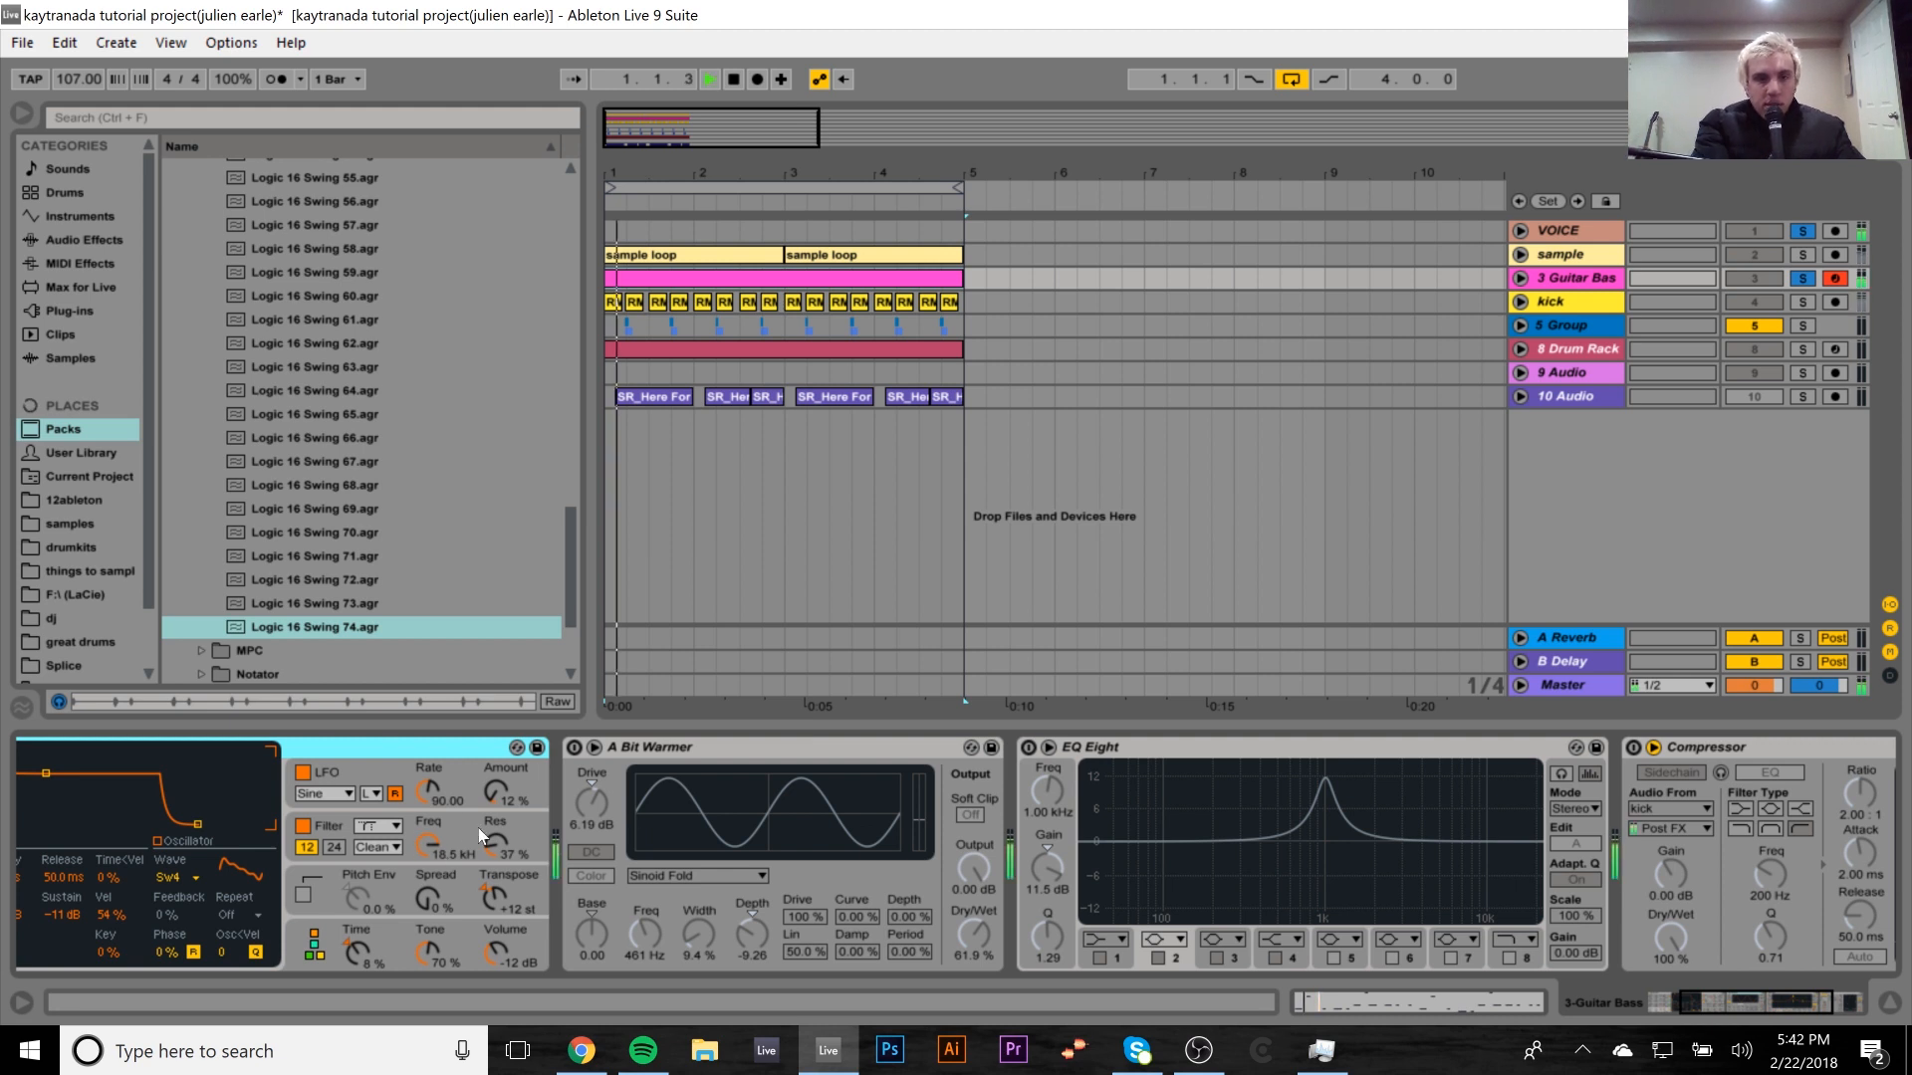
{"action": "left_click", "coordinate": [576, 749]}
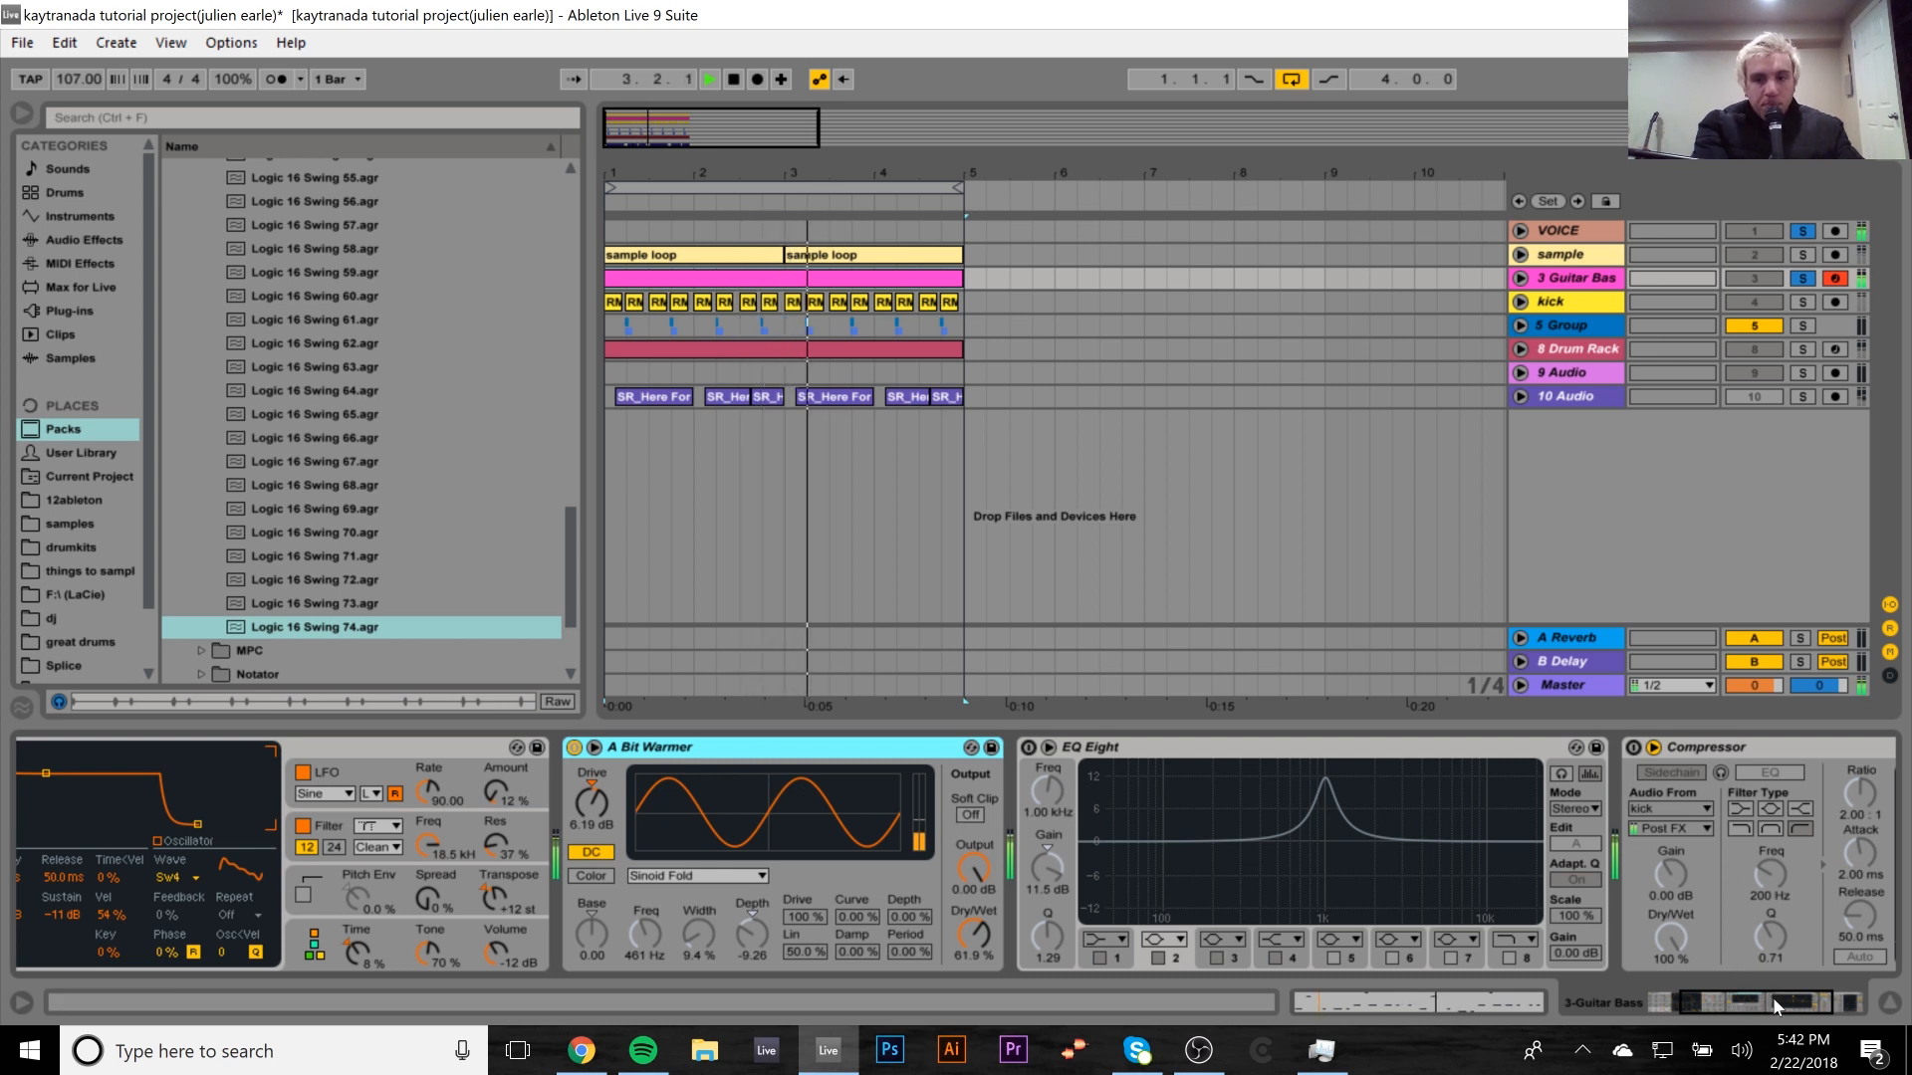
Turn on EQ Eight, raise its 1 kHz band to 12.8 dB of gain, and audition the bass.
{"action": "left_click_drag", "start_coordinate": [1774, 1000], "coordinate": [1786, 994]}
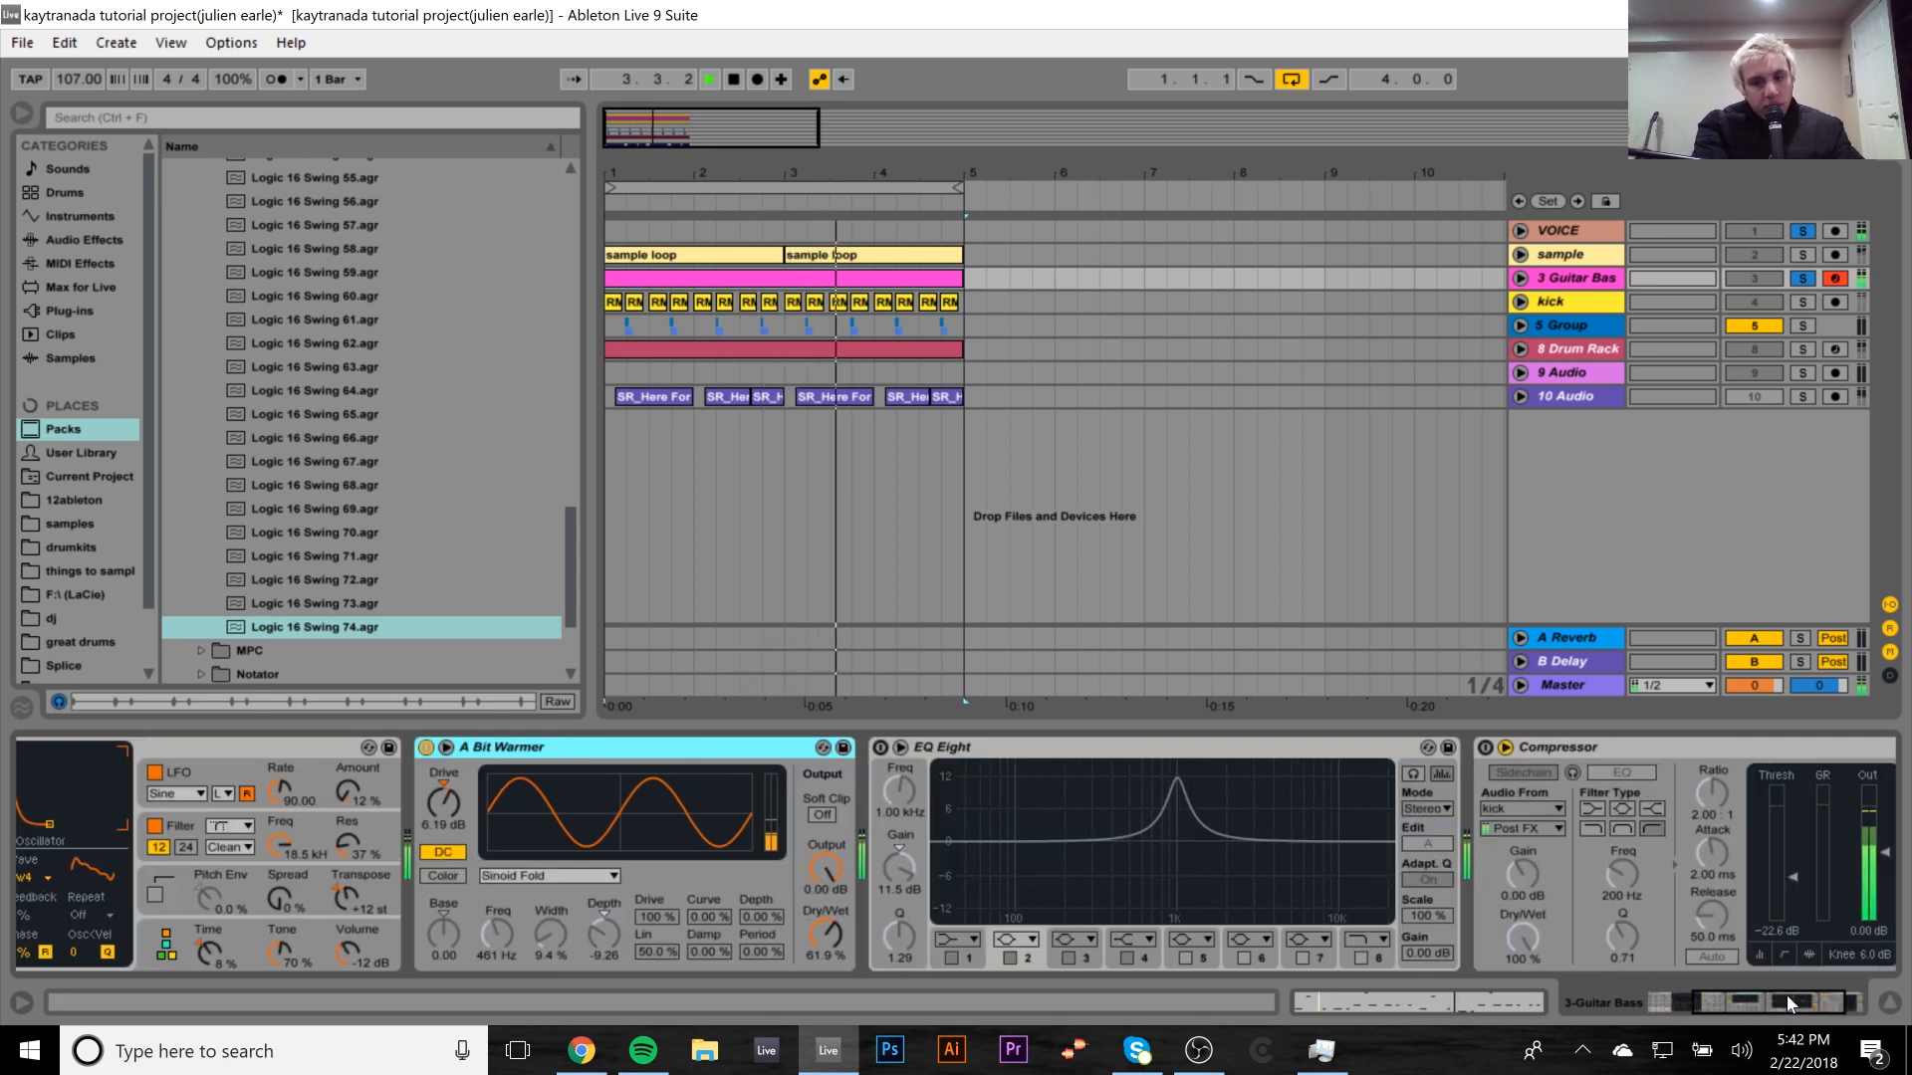
{"action": "left_click", "coordinate": [876, 749]}
{"action": "left_click_drag", "start_coordinate": [1176, 783], "coordinate": [1176, 777]}
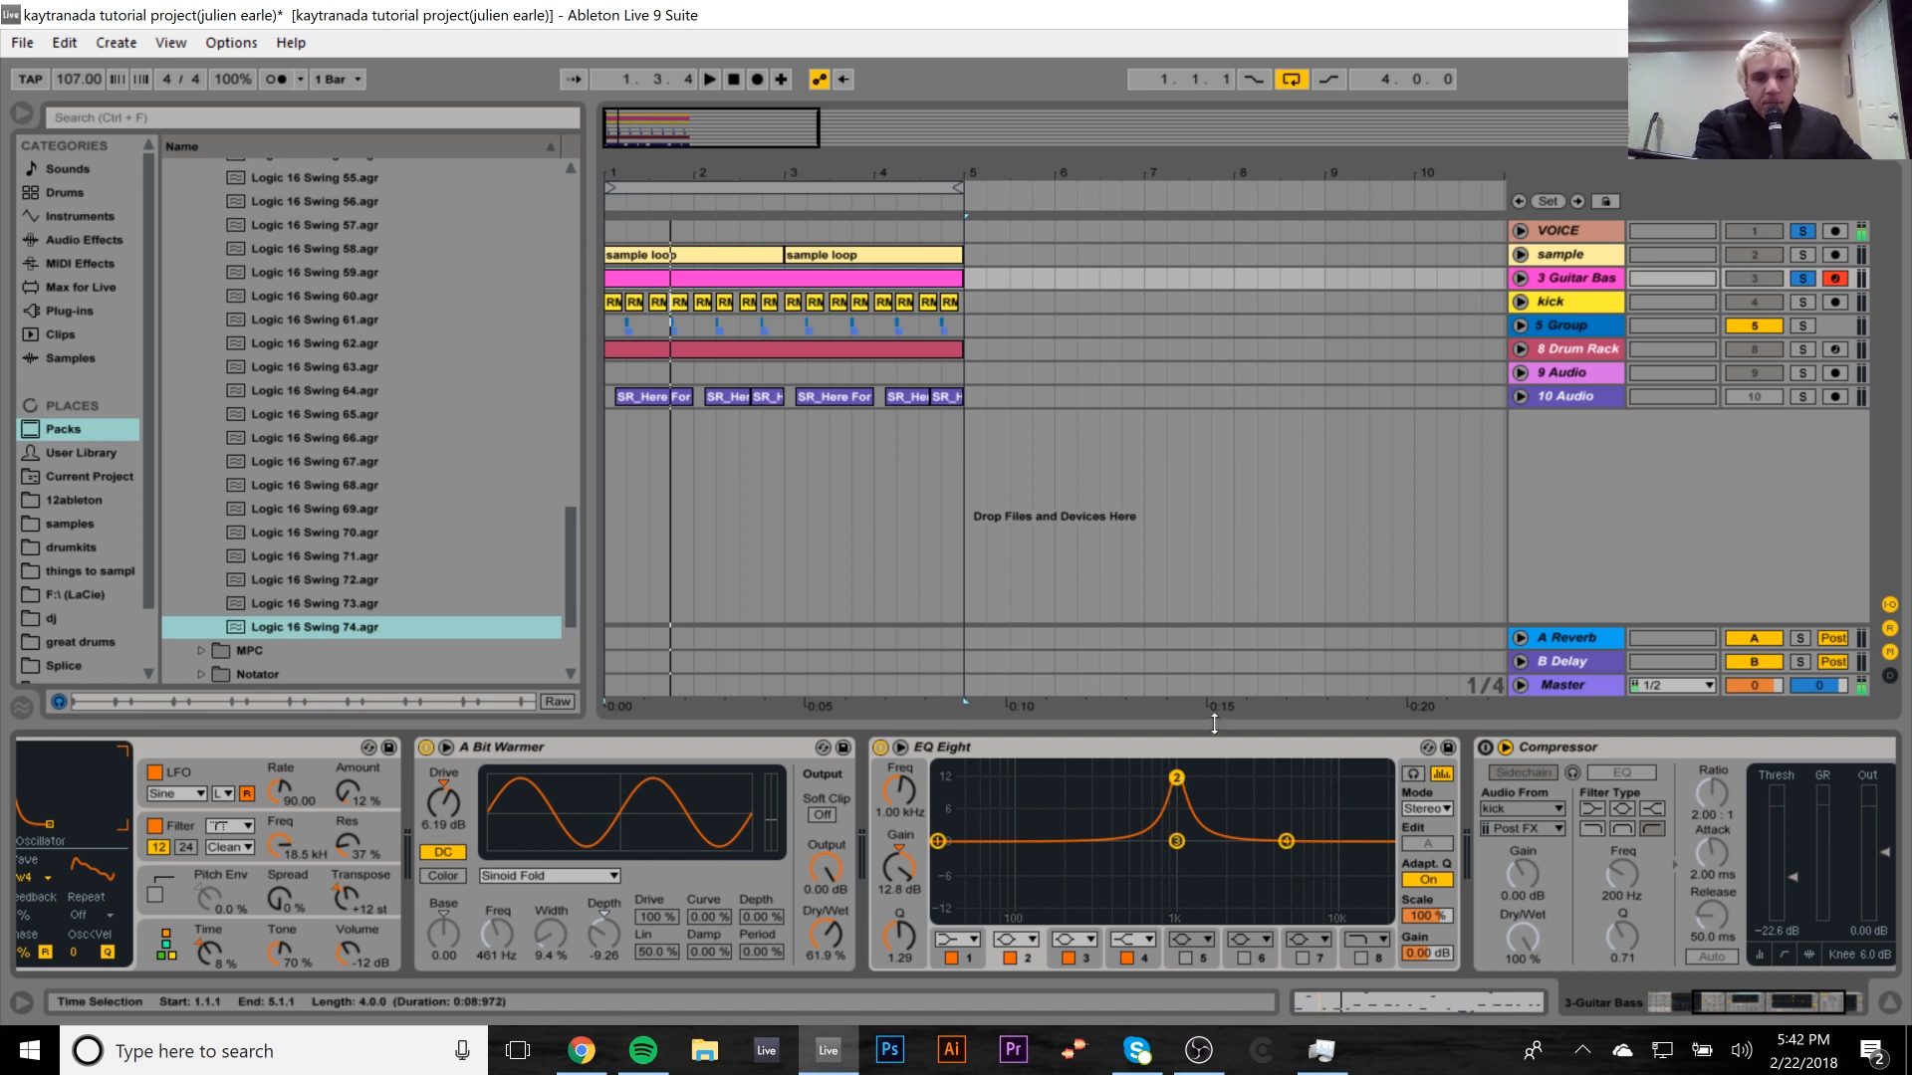
{"action": "left_click", "coordinate": [1195, 757]}
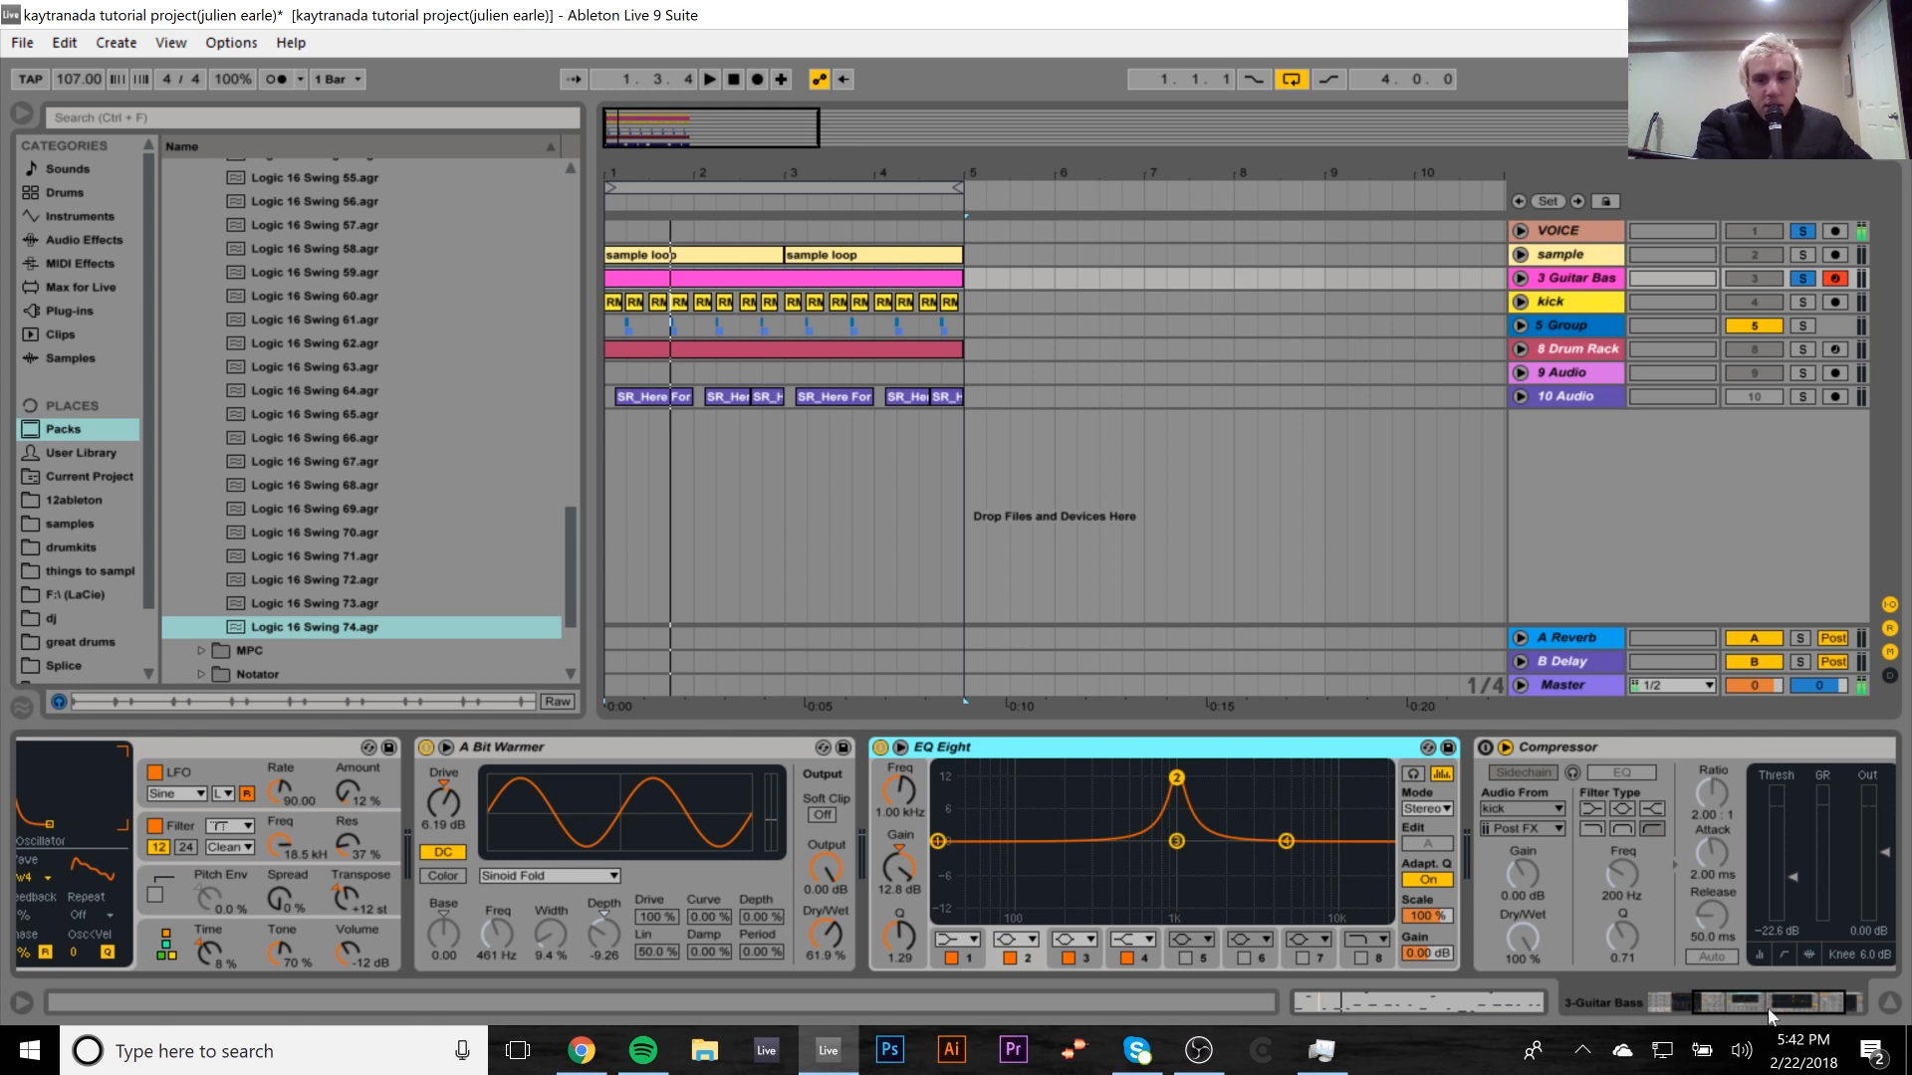
{"action": "left_click_drag", "start_coordinate": [1766, 1007], "coordinate": [1793, 1021]}
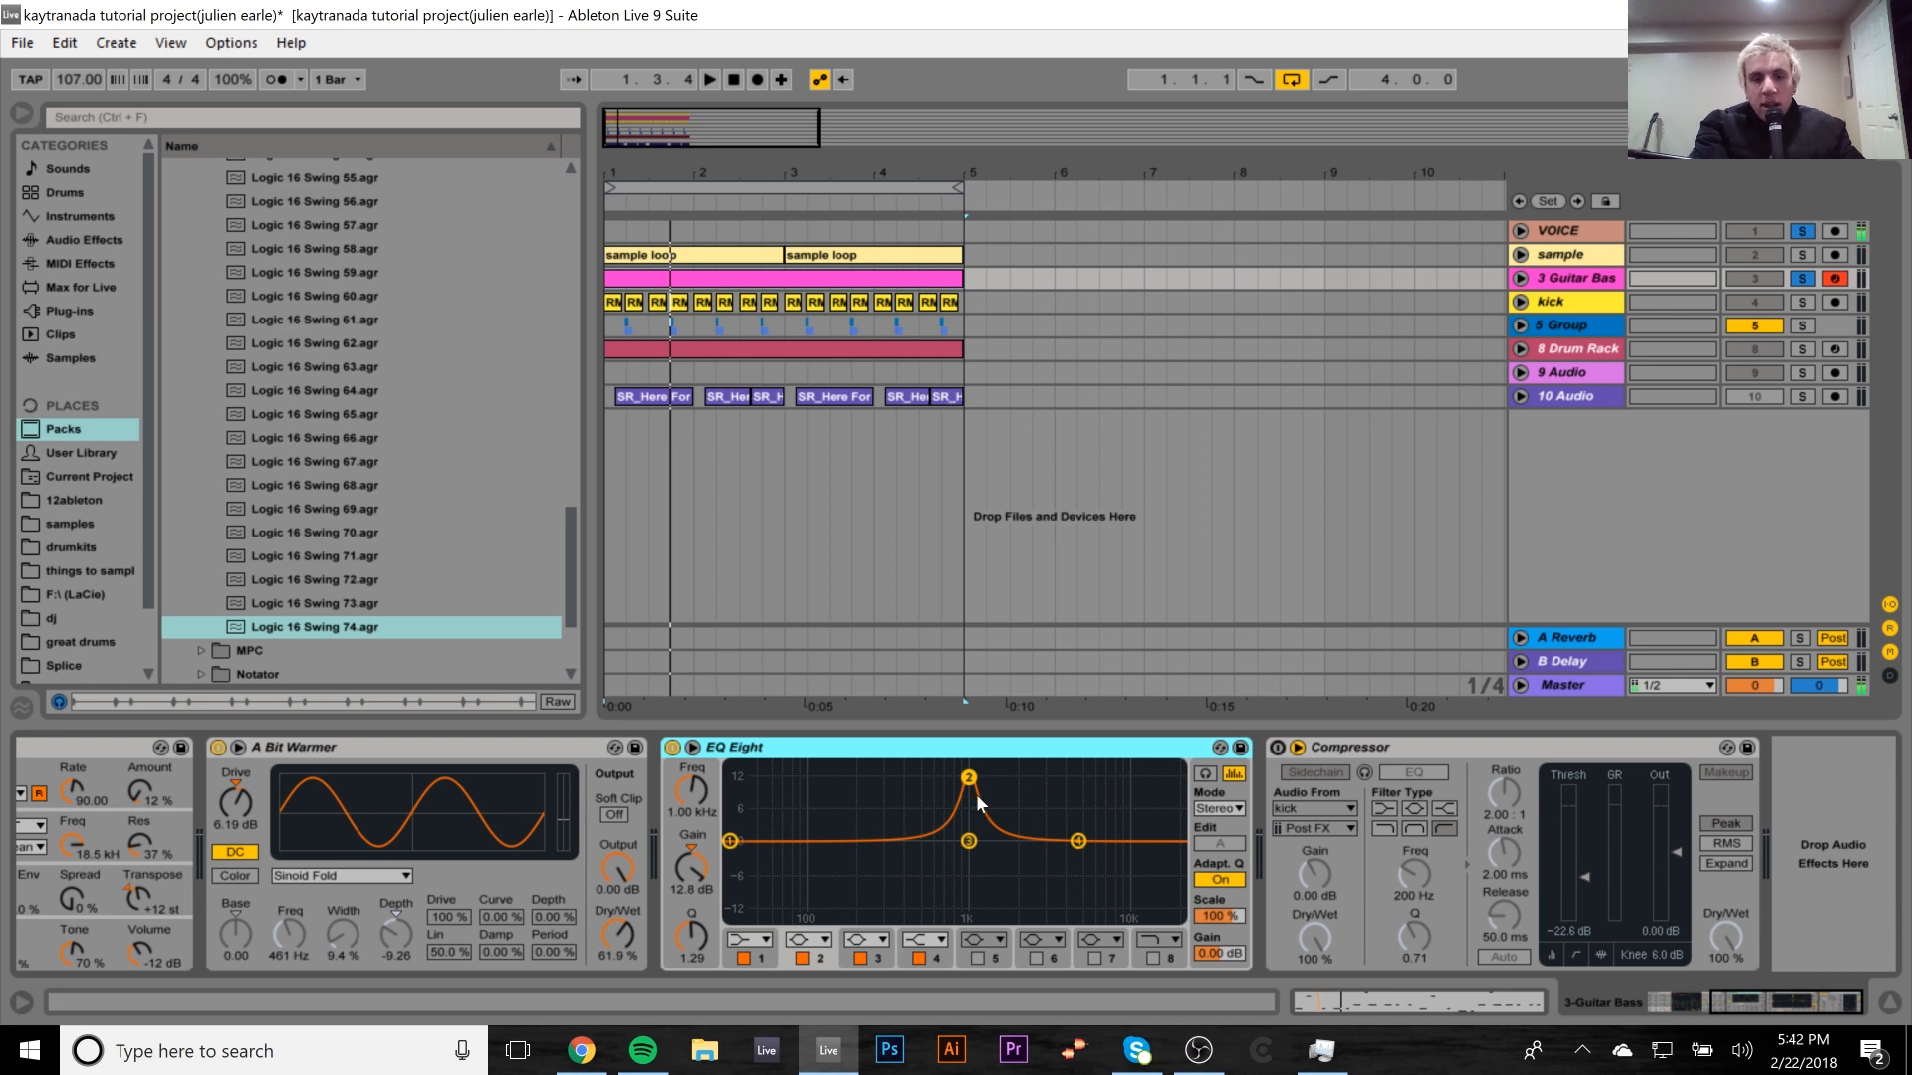
{"action": "key", "text": "space"}
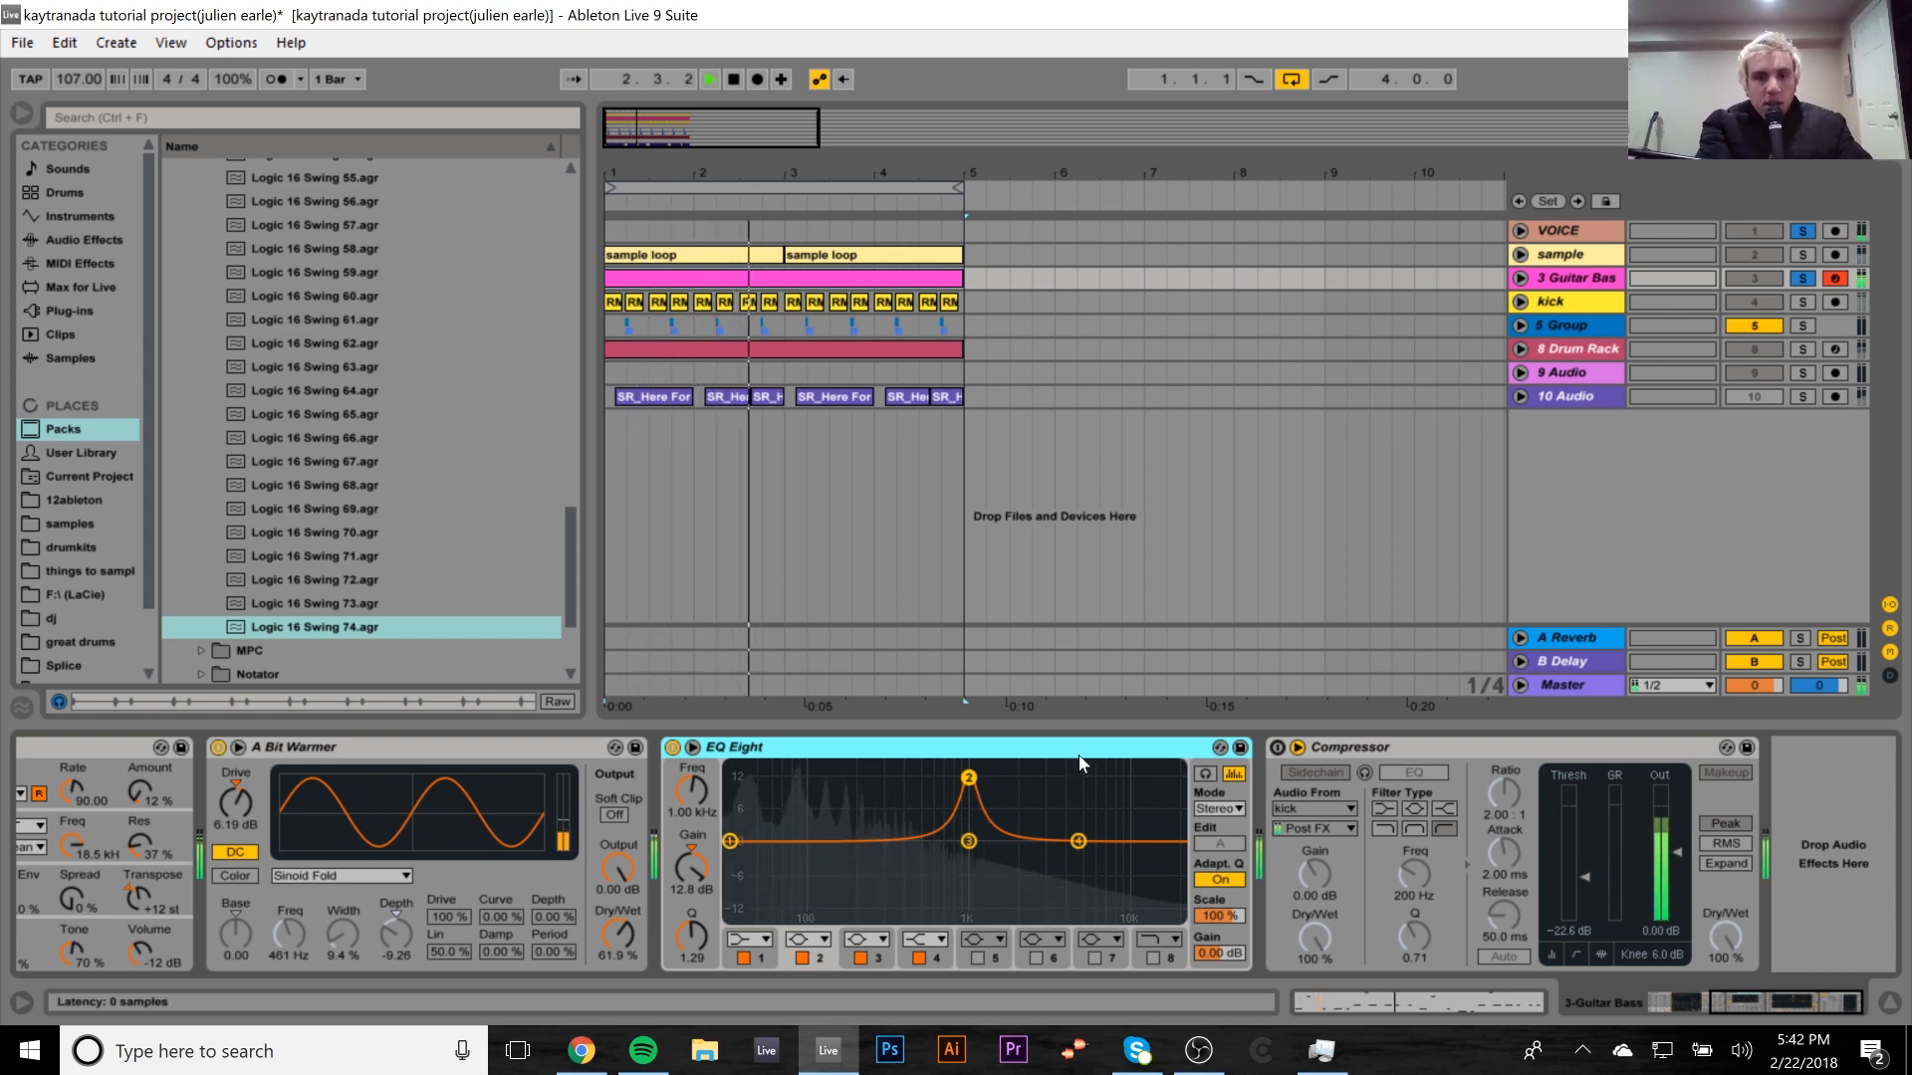
Turn on the Compressor sidechained to the kick and play the bassline through it.
{"action": "key", "text": "space"}
{"action": "left_click", "coordinate": [1278, 748]}
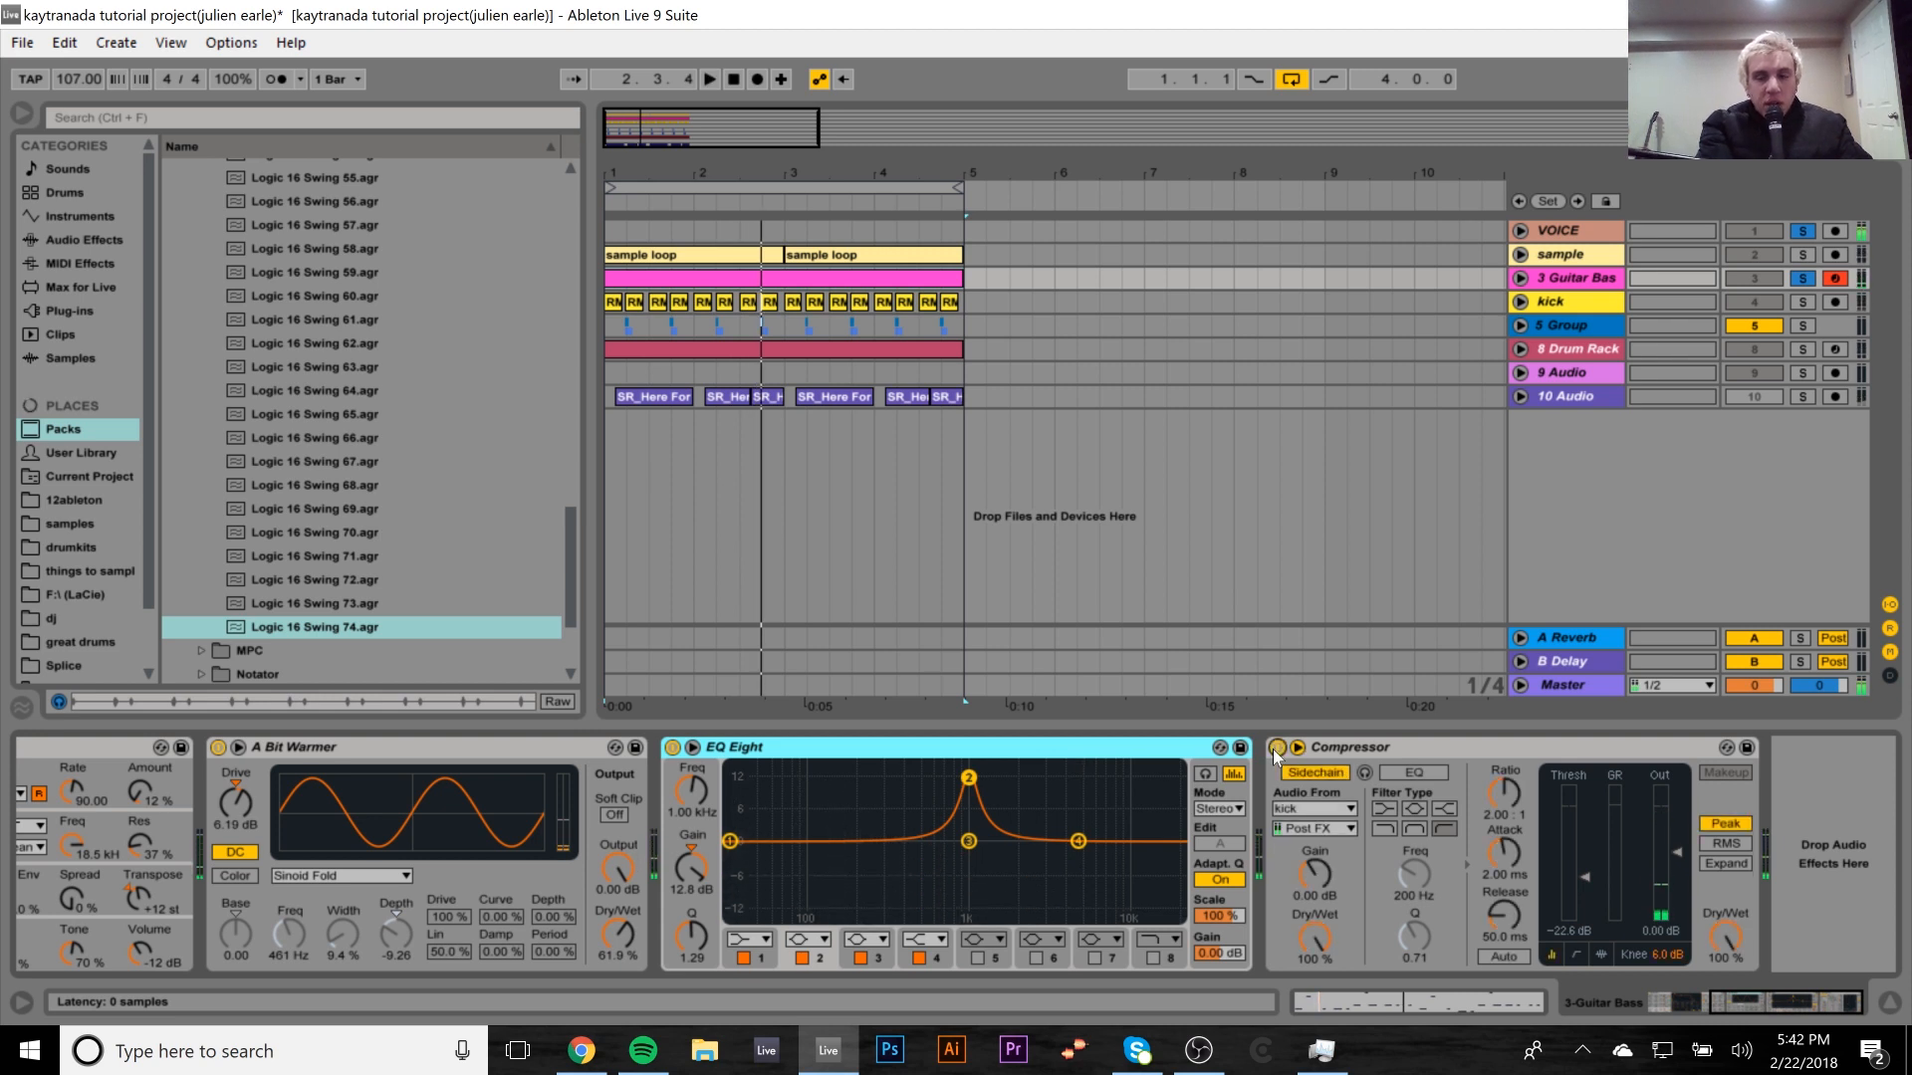
{"action": "key", "text": "space"}
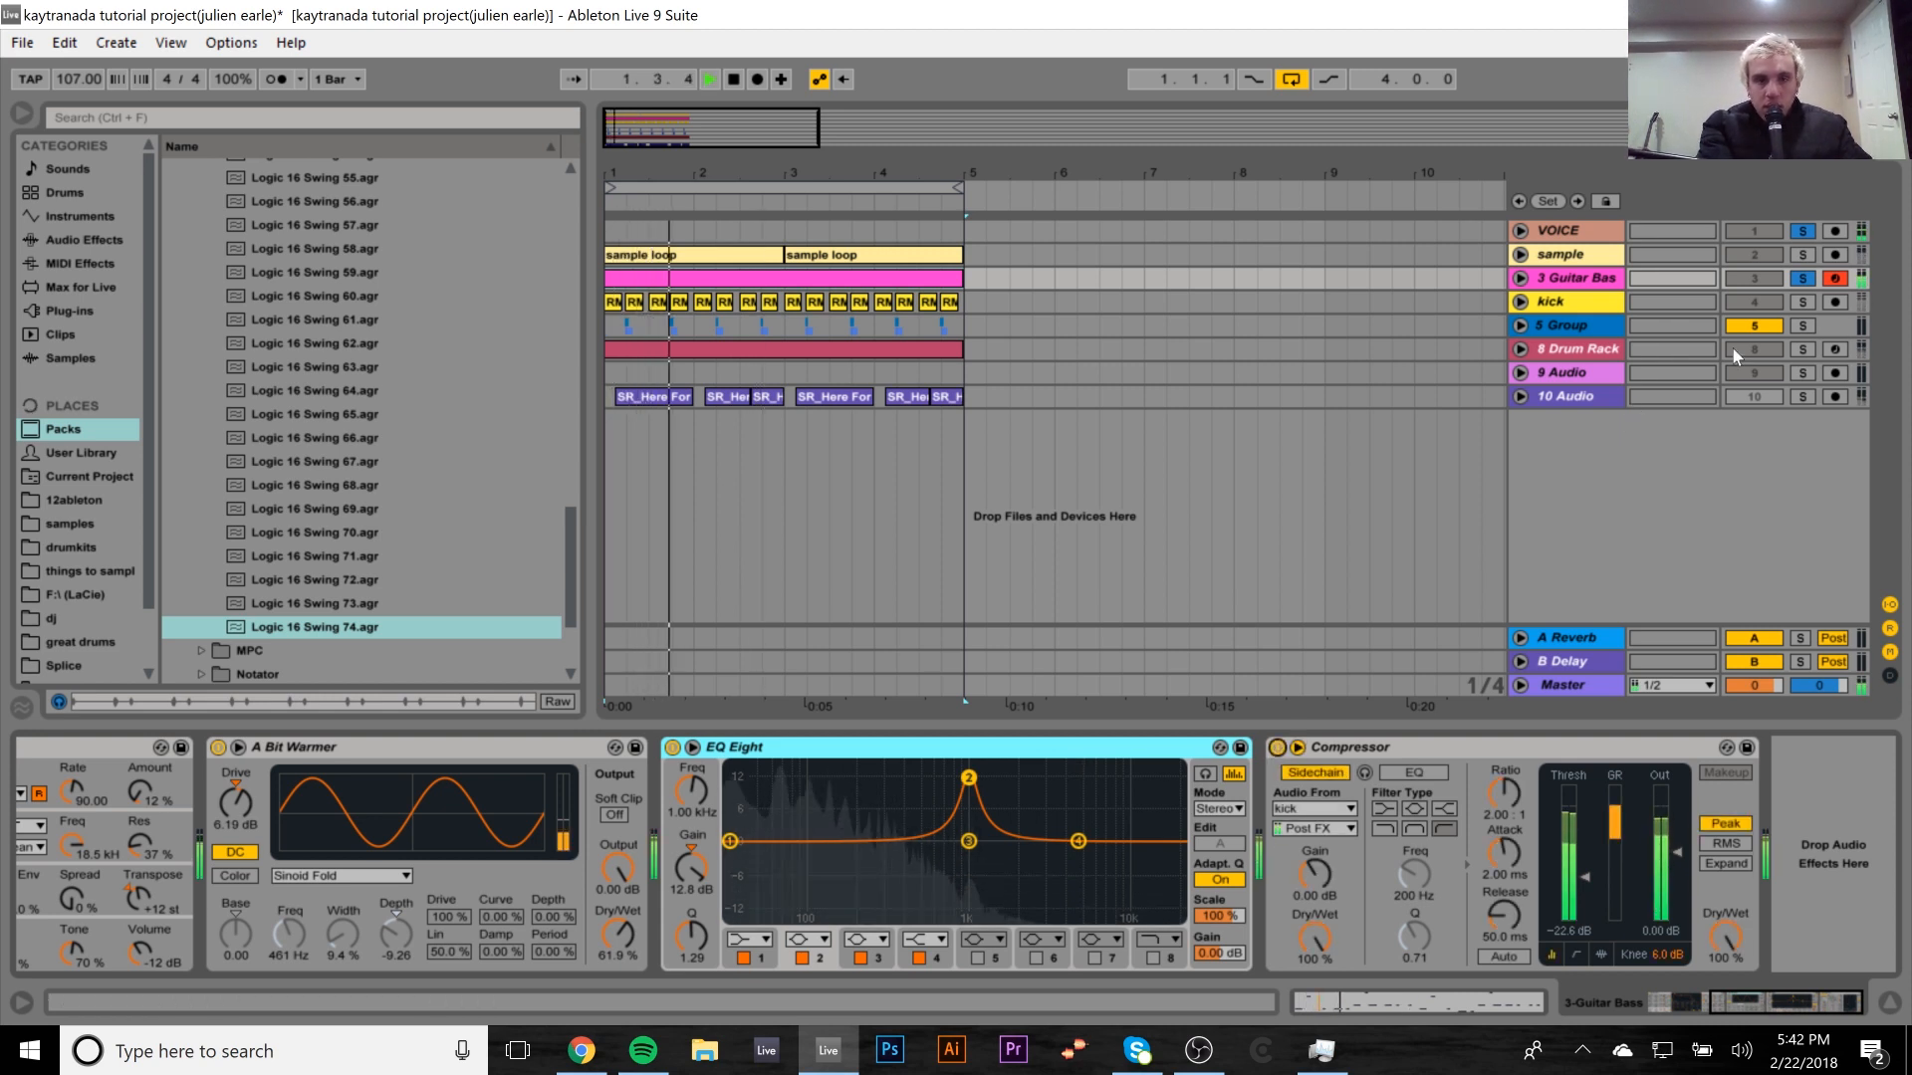
Switch the solo from Guitar Bass to the kick track, briefly soloing 5 Group and 8 Drum Rack along with it.
{"action": "left_click", "coordinate": [1806, 281]}
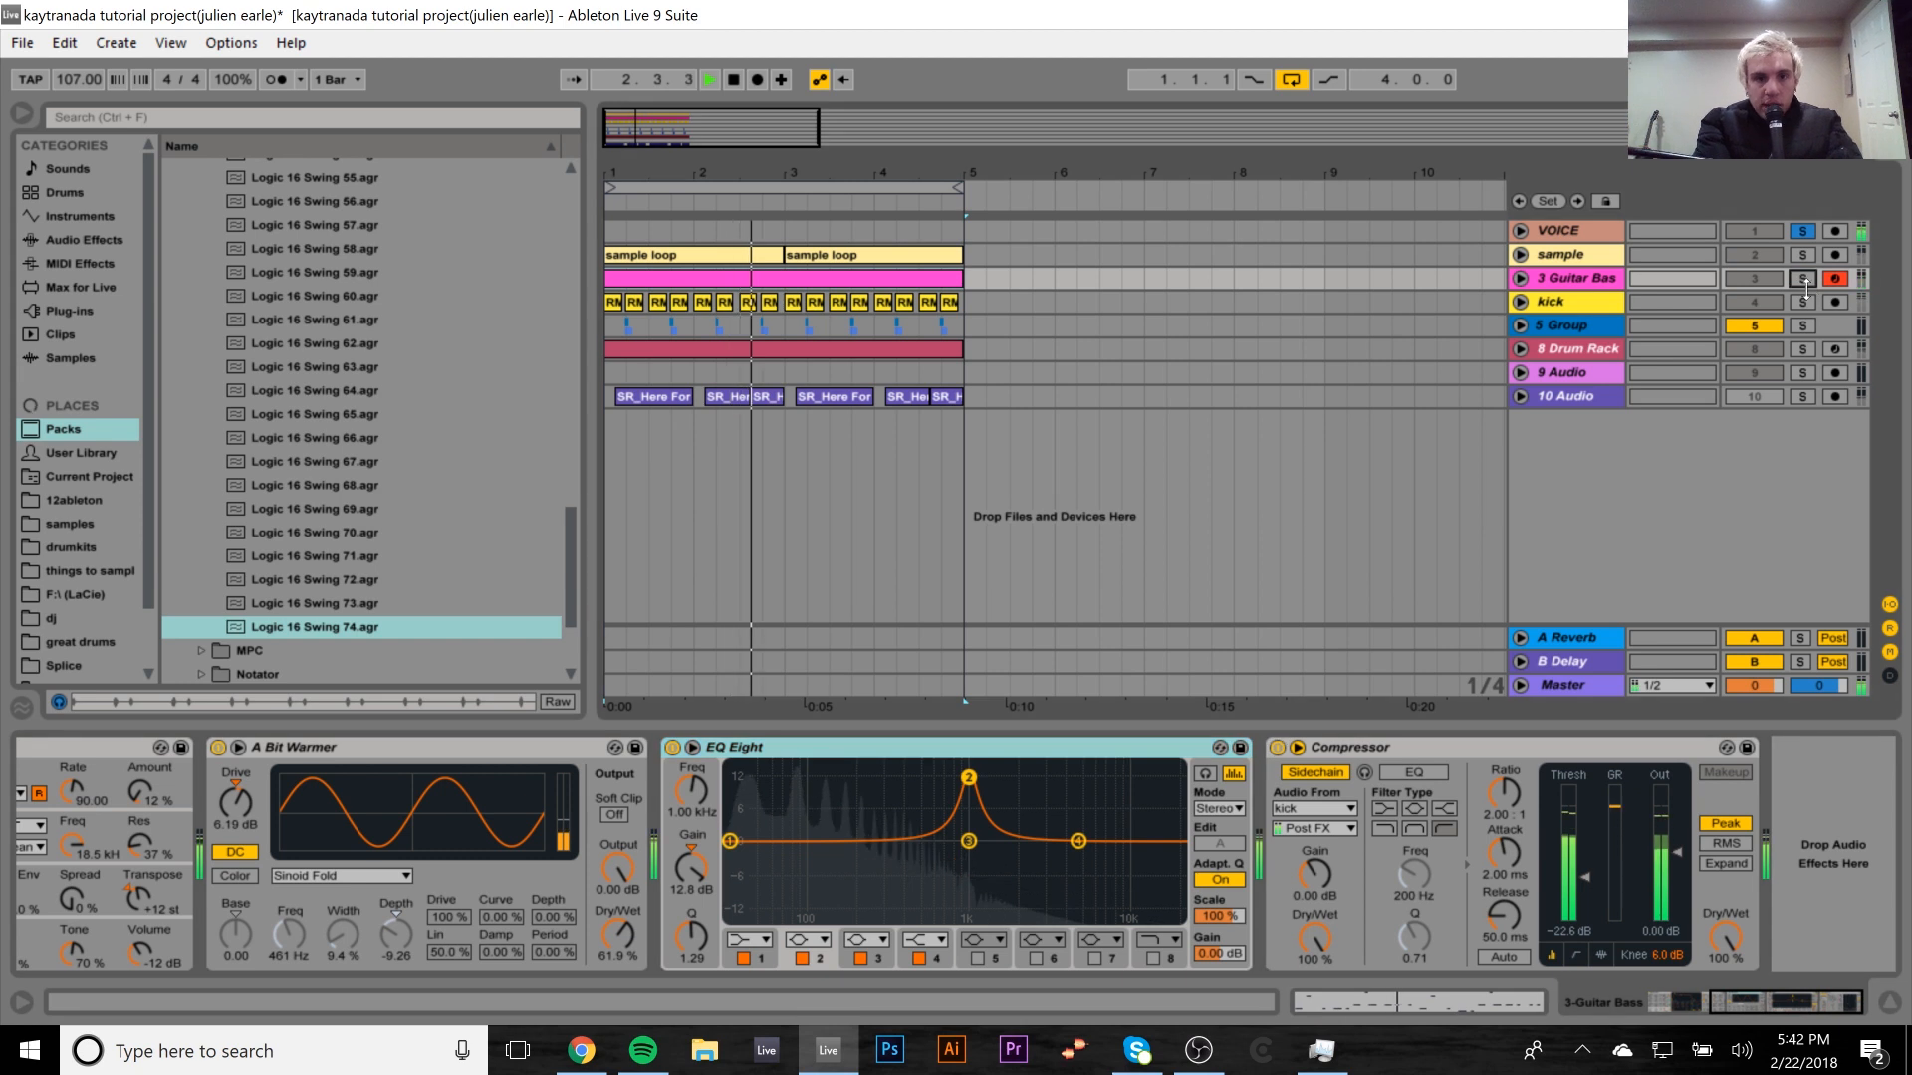
{"action": "left_click", "coordinate": [1802, 302]}
{"action": "left_click", "coordinate": [1803, 325]}
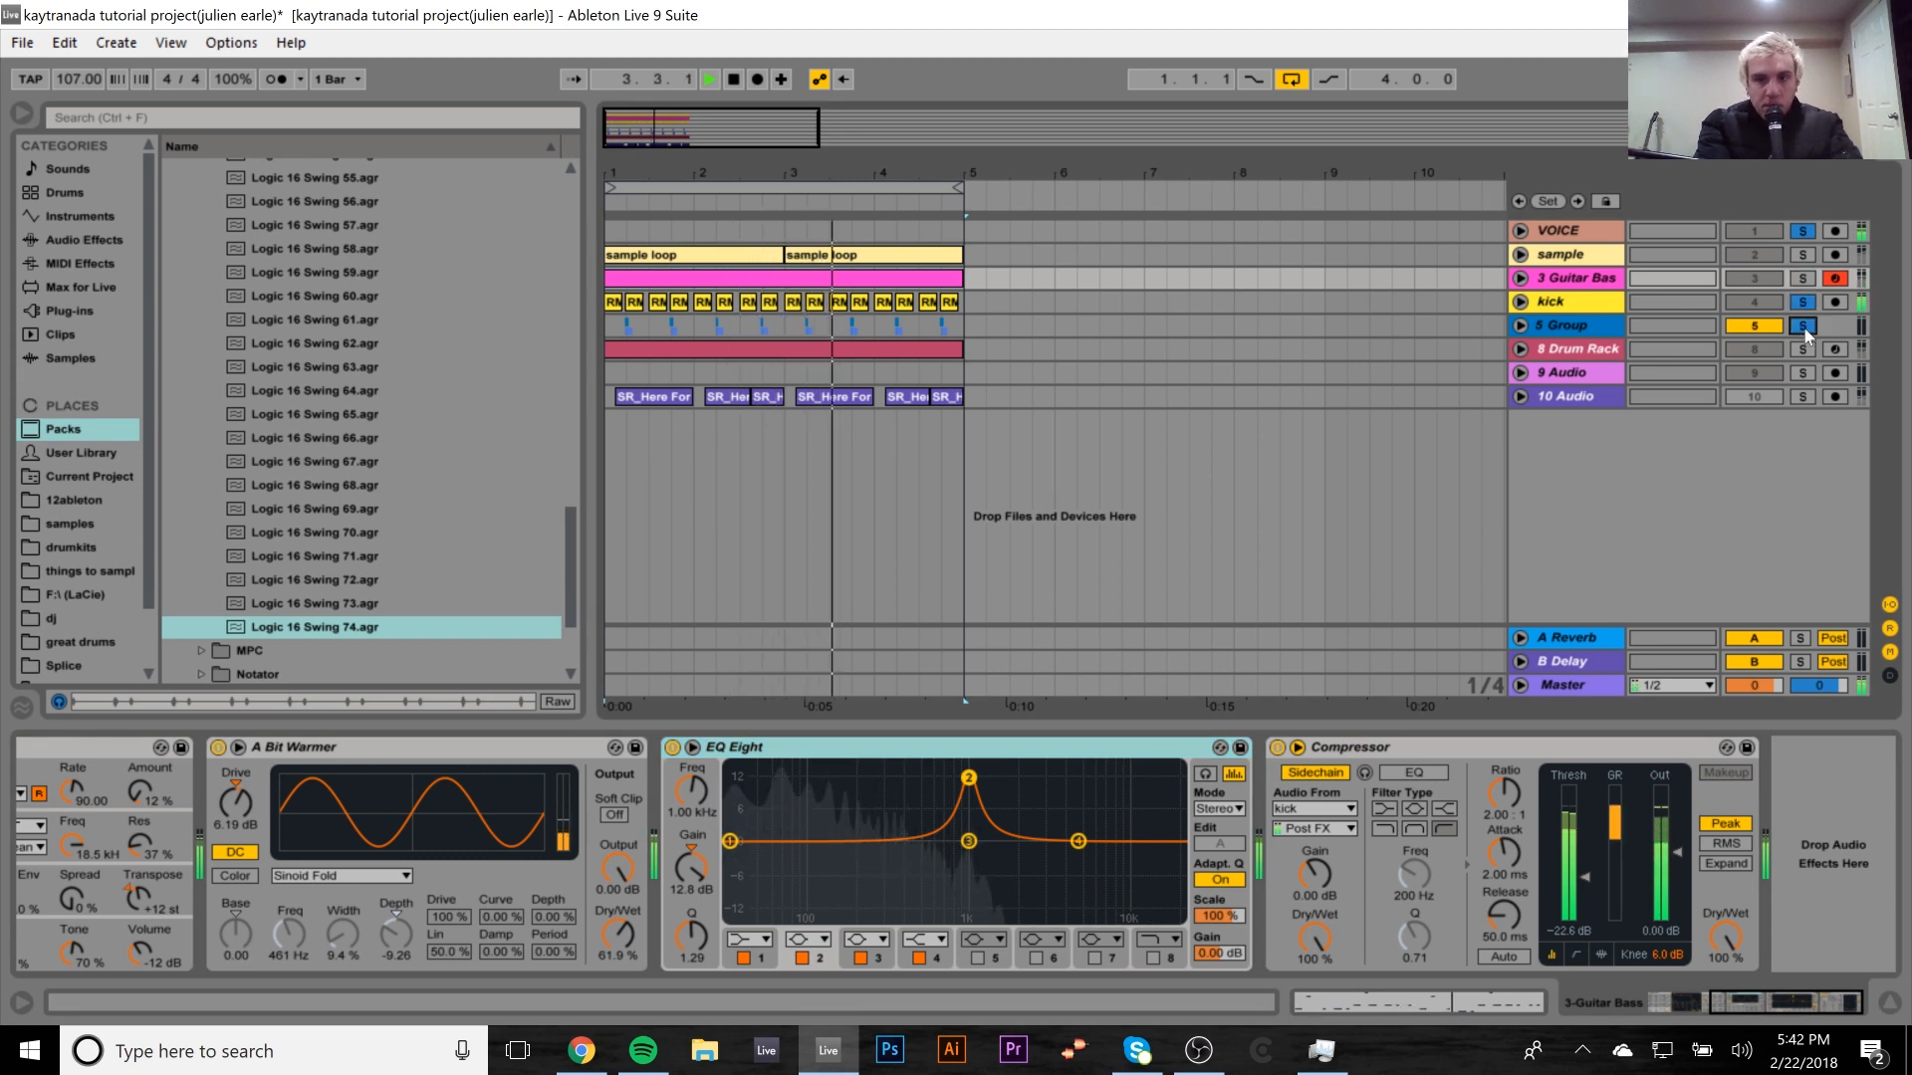
{"action": "left_click", "coordinate": [1802, 350]}
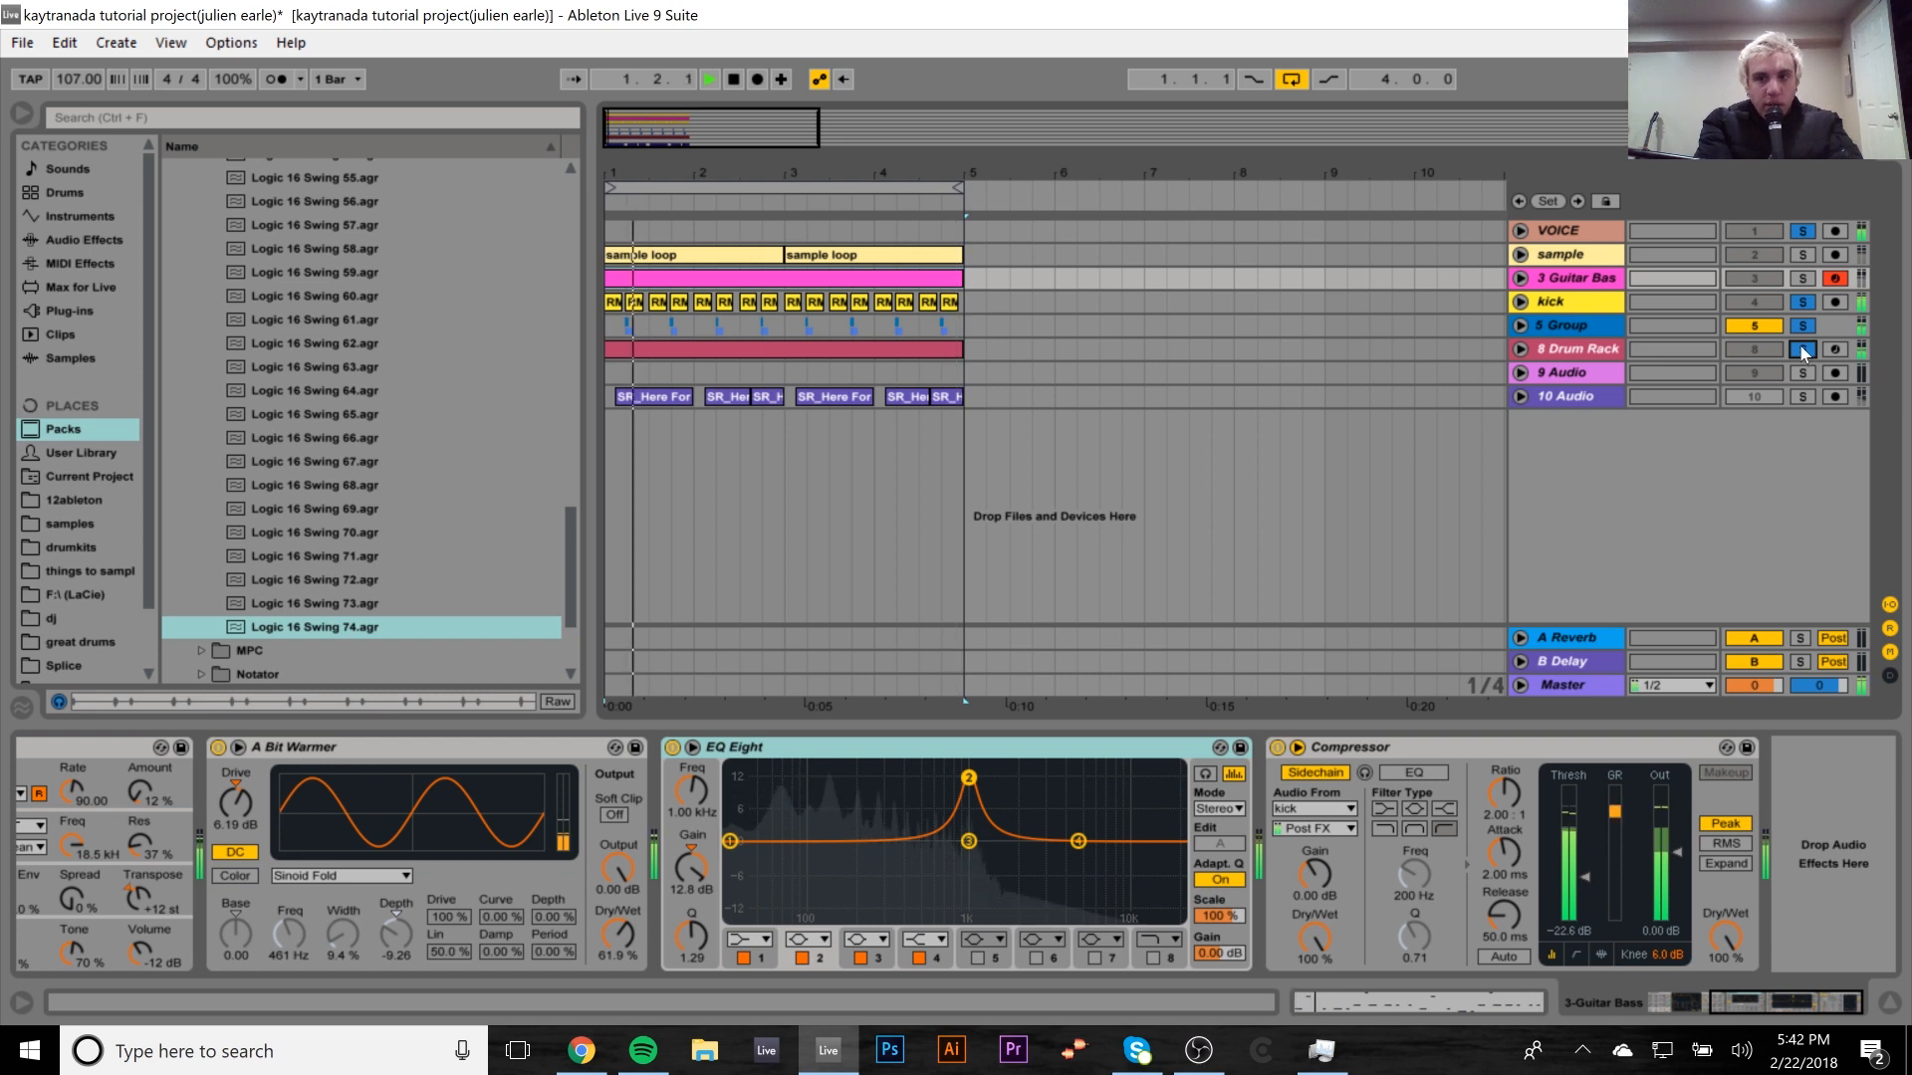
{"action": "left_click", "coordinate": [1802, 350]}
{"action": "left_click", "coordinate": [1802, 325]}
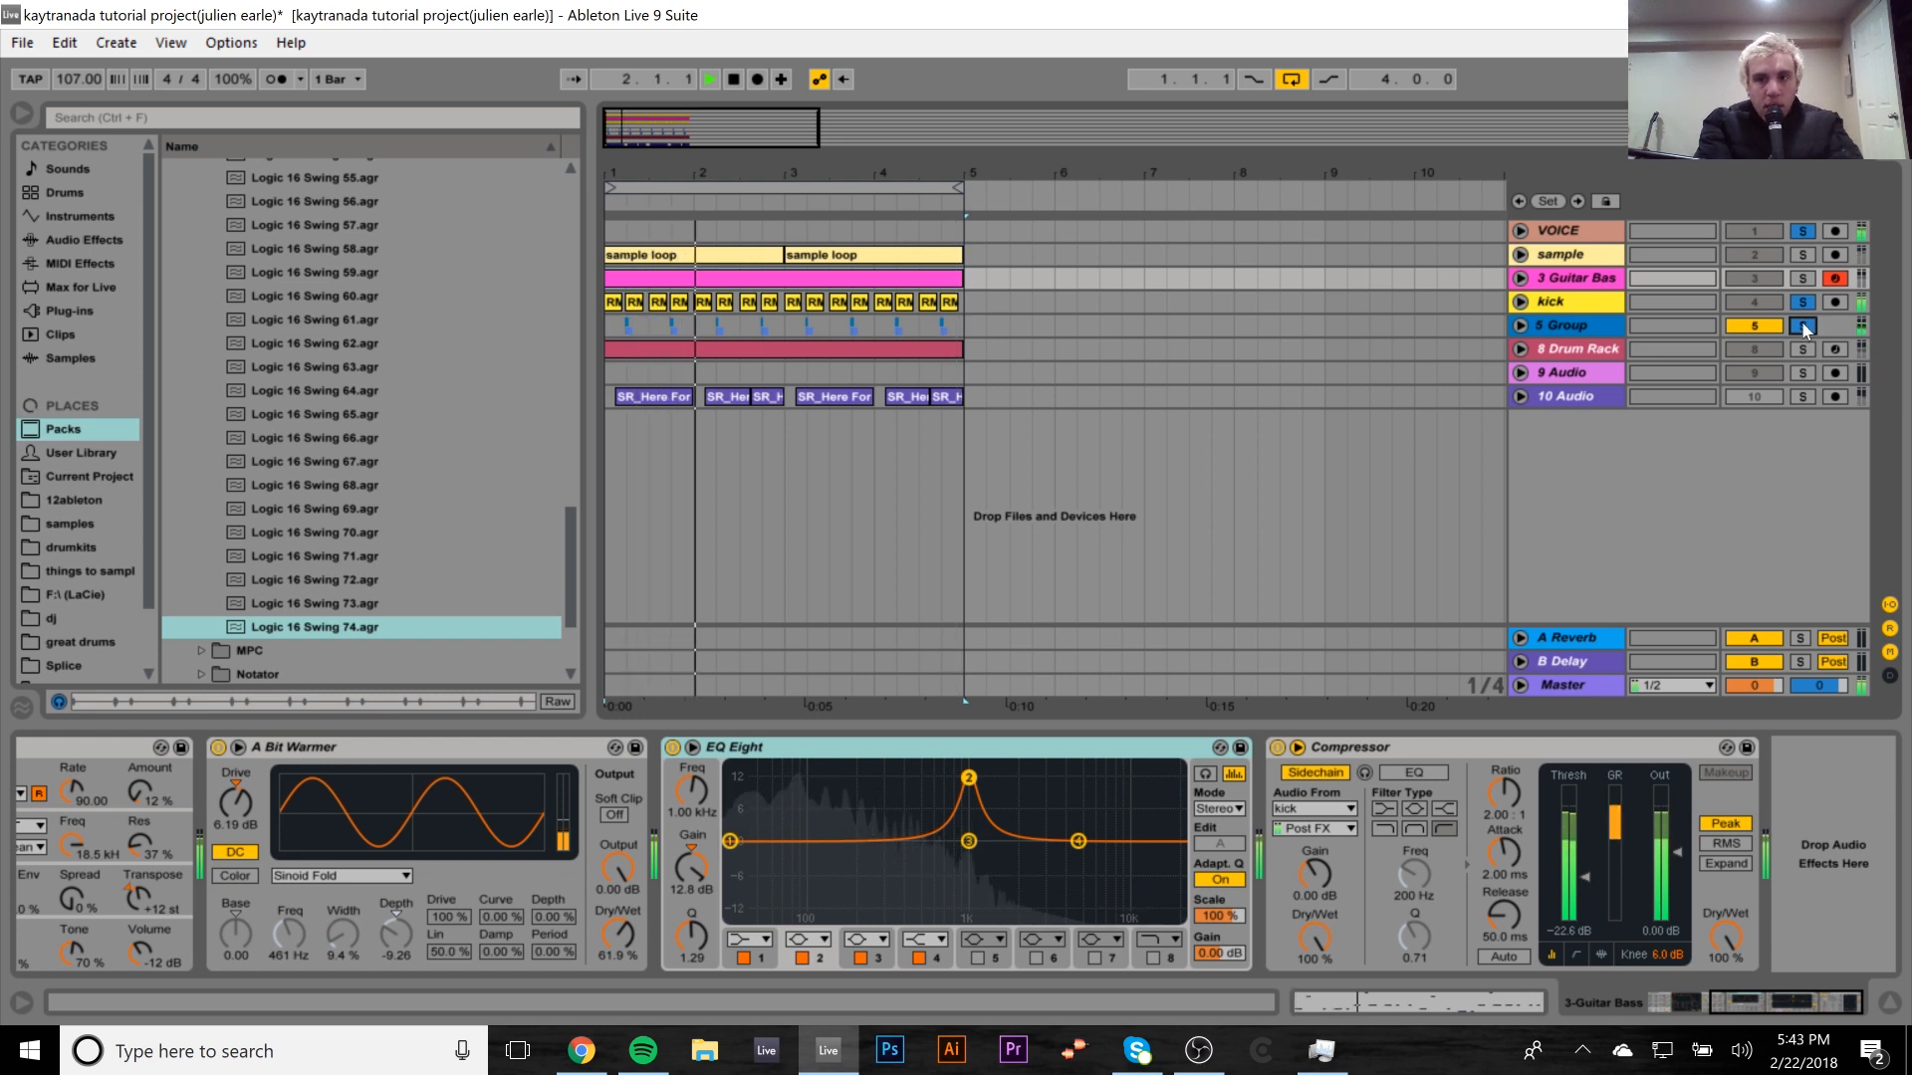
Unfold the kick track in the arrangement and audition its RMZ_kick_dark pattern from bar 1.
{"action": "left_click", "coordinate": [1586, 300]}
{"action": "left_click_drag", "start_coordinate": [697, 174], "coordinate": [699, 258]}
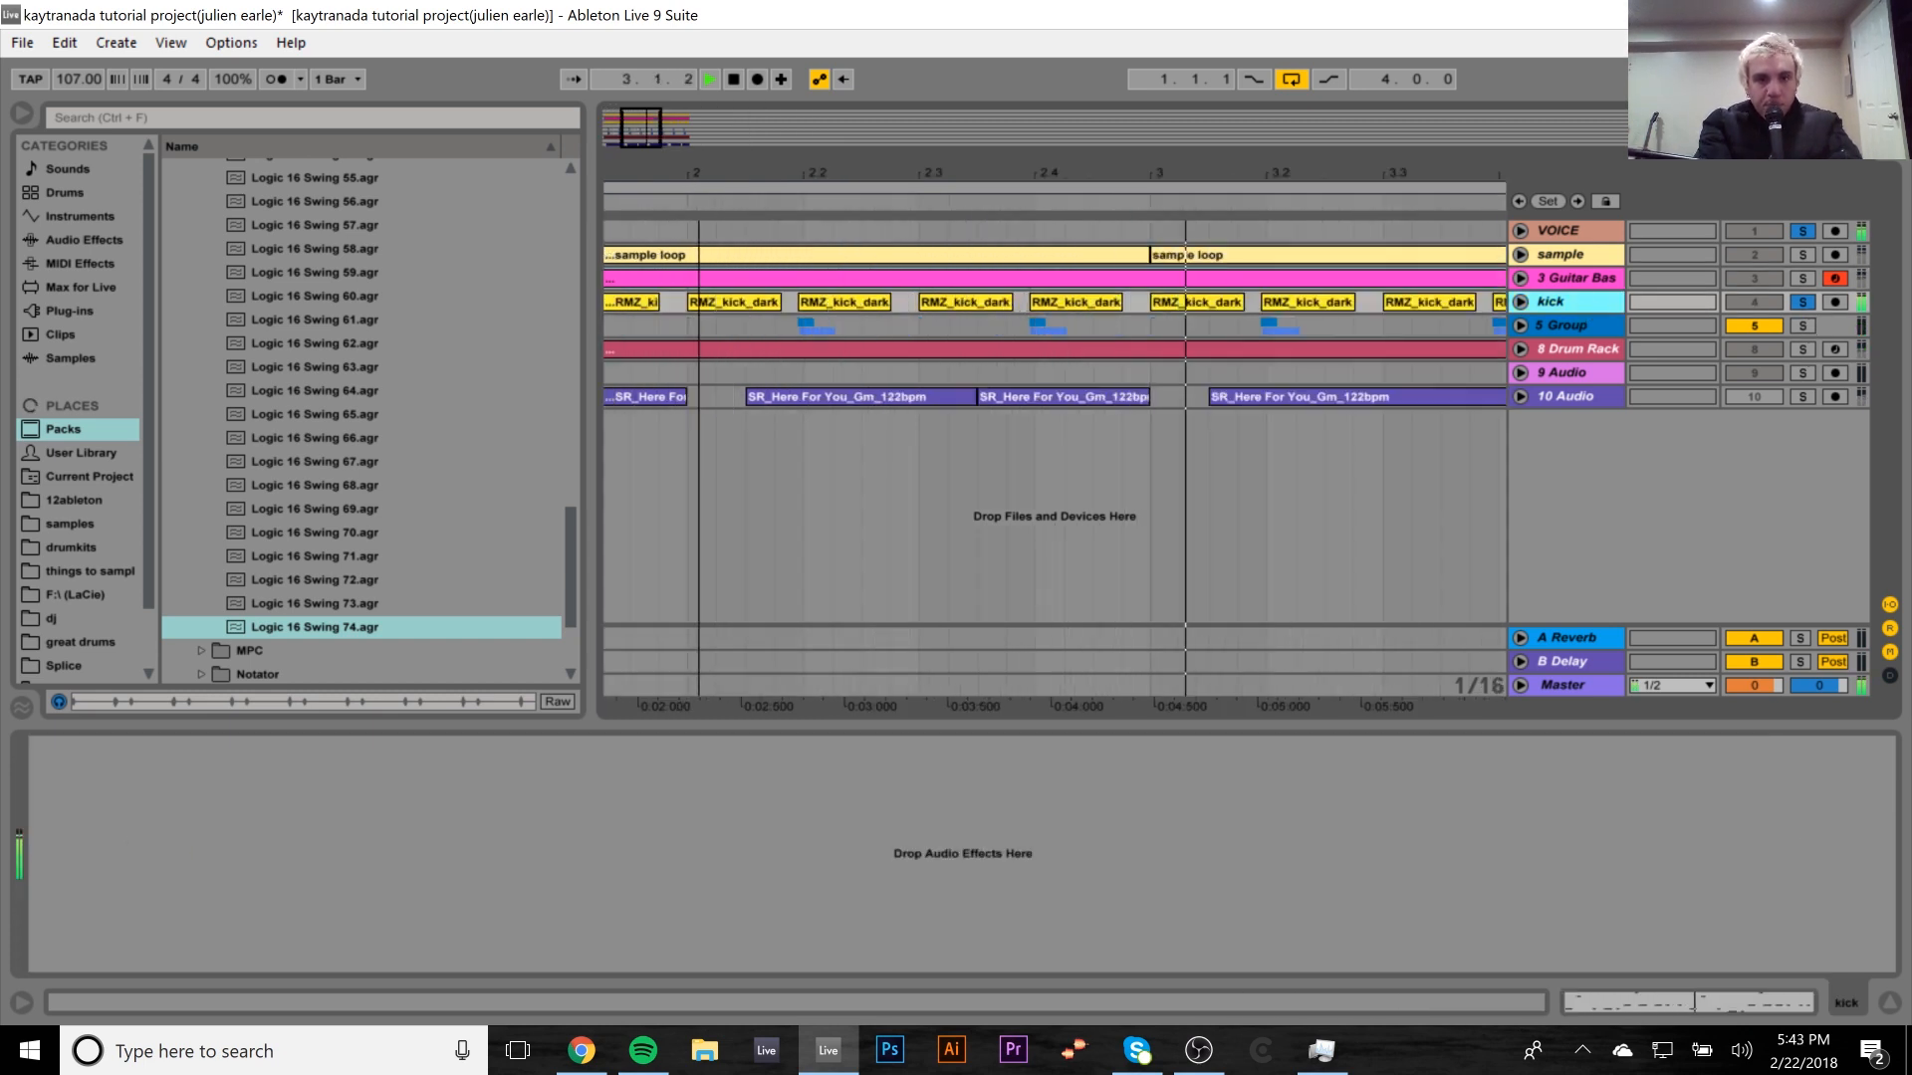
{"action": "key", "text": "space"}
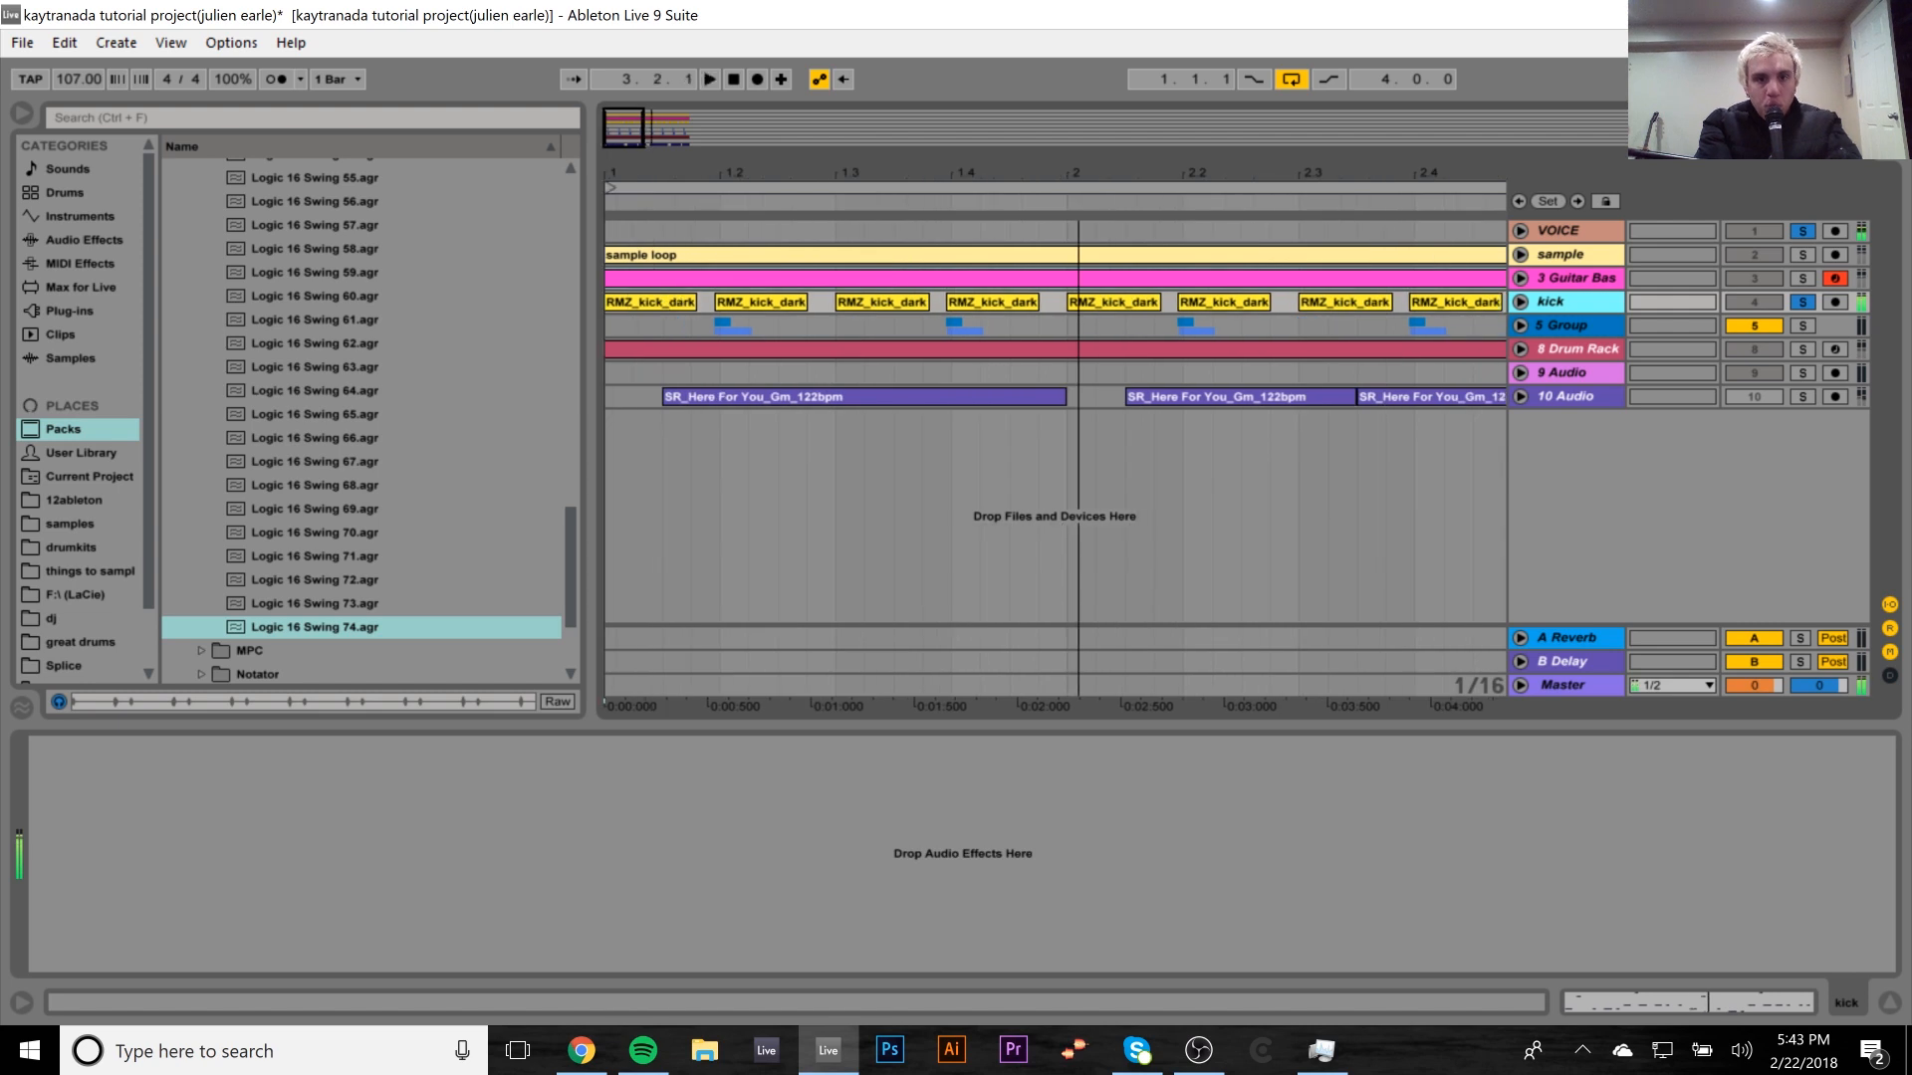
{"action": "left_click", "coordinate": [1520, 302]}
{"action": "left_click_drag", "start_coordinate": [708, 175], "coordinate": [857, 239]}
{"action": "left_click_drag", "start_coordinate": [937, 169], "coordinate": [647, 149]}
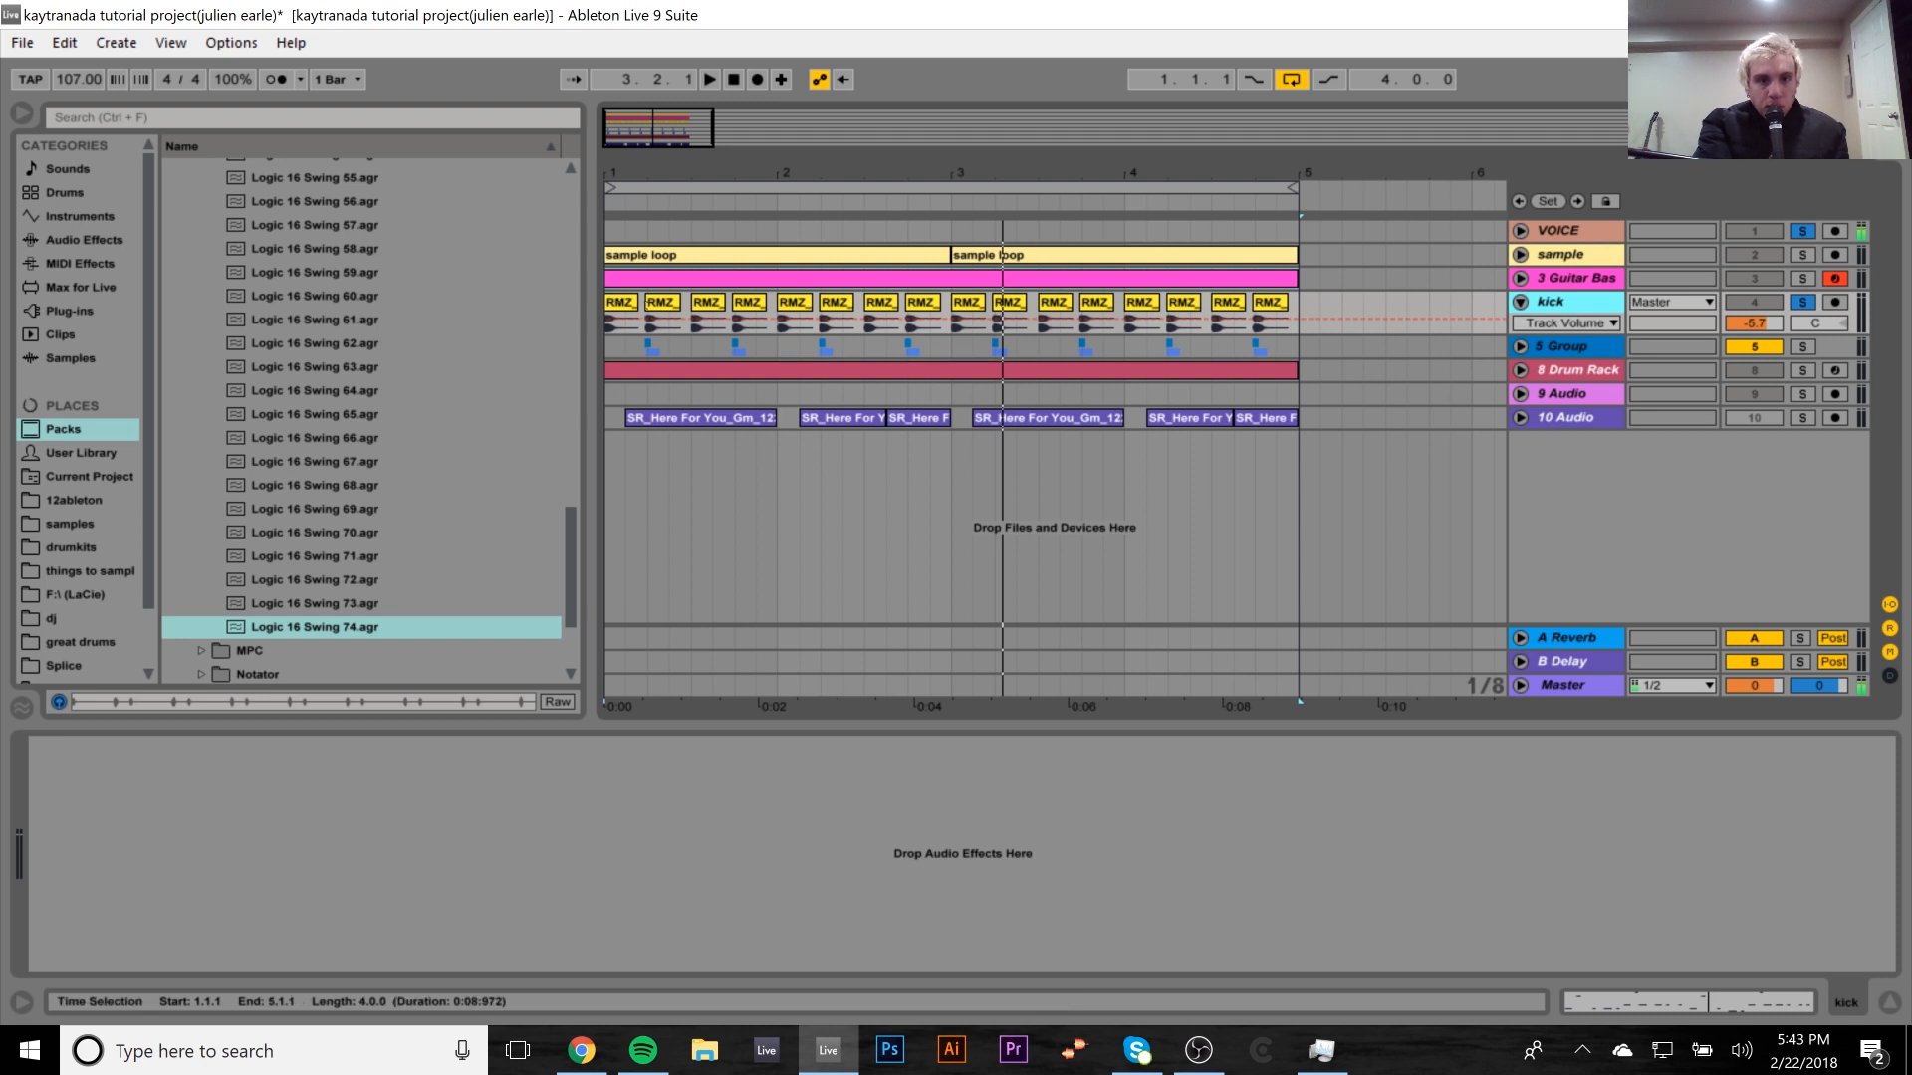
{"action": "left_click_drag", "start_coordinate": [650, 161], "coordinate": [679, 122]}
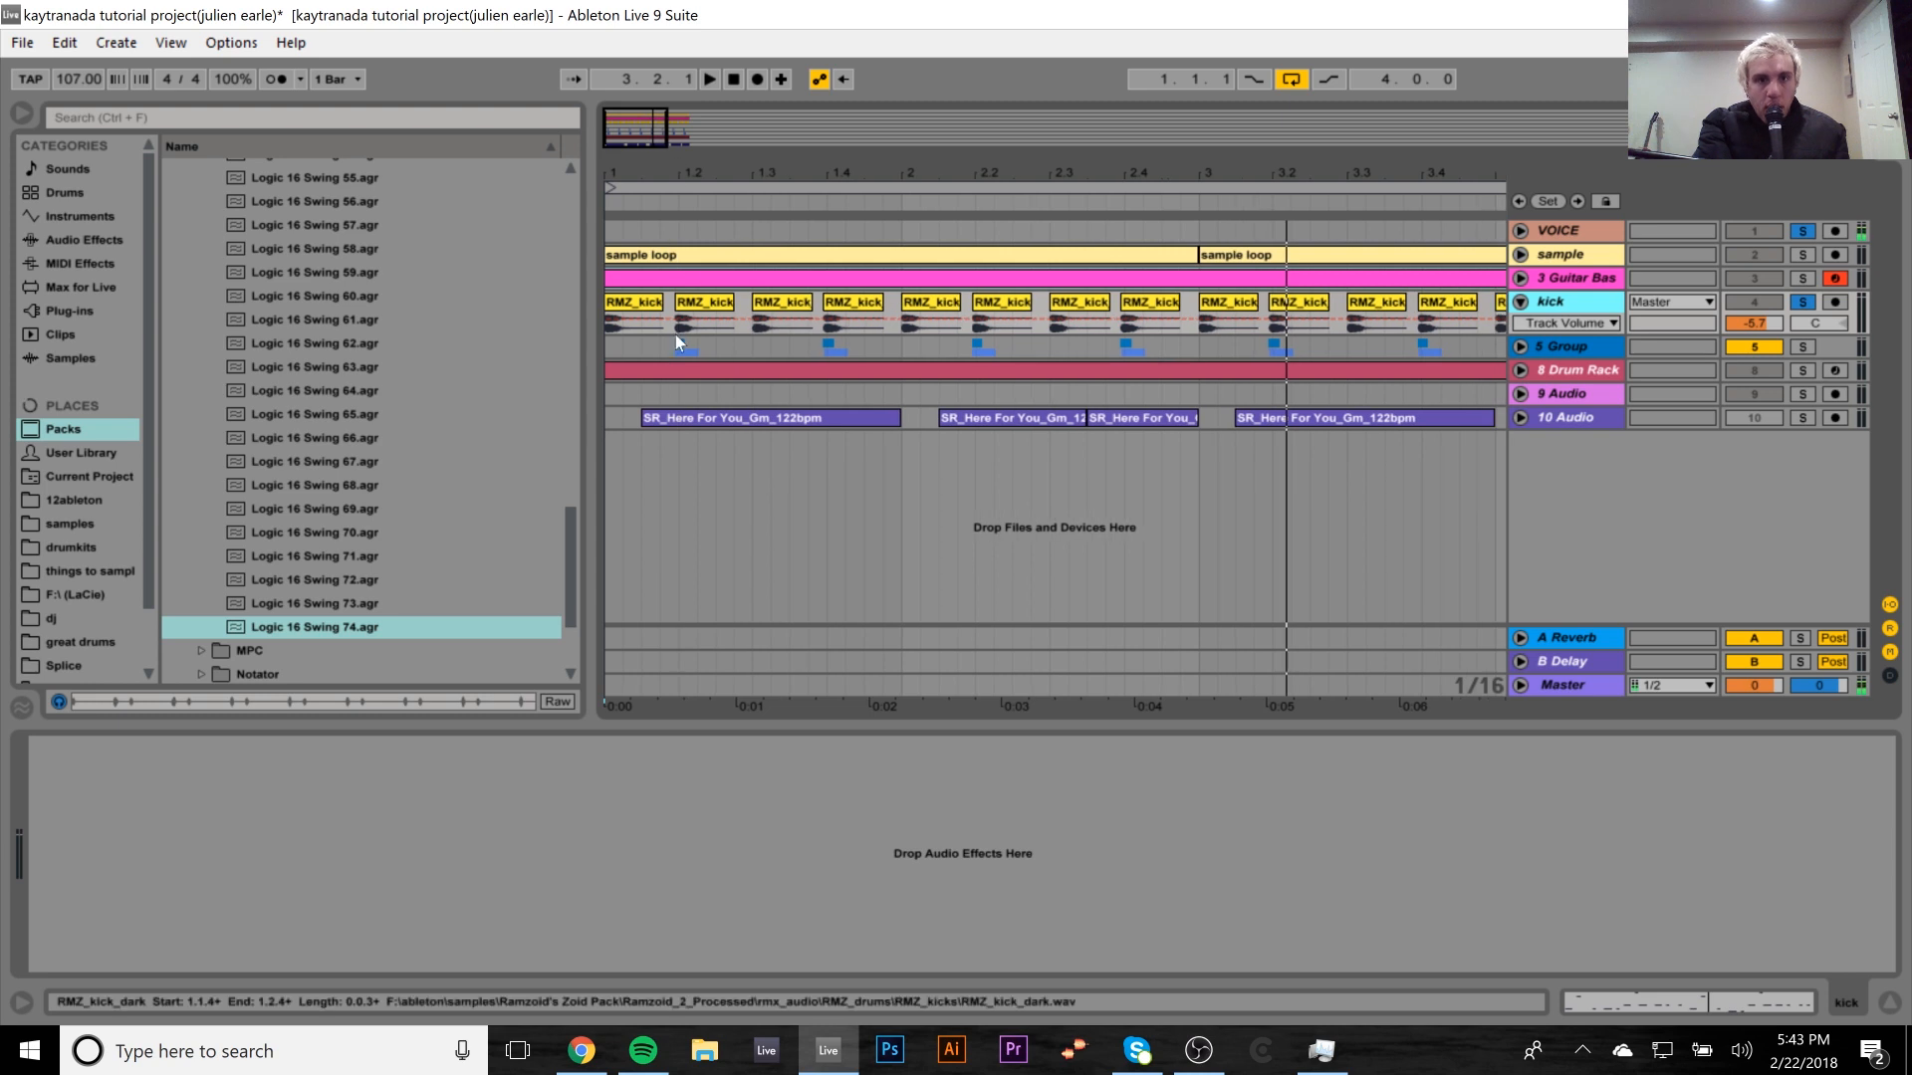
{"action": "left_click", "coordinate": [643, 303]}
{"action": "key", "text": "space"}
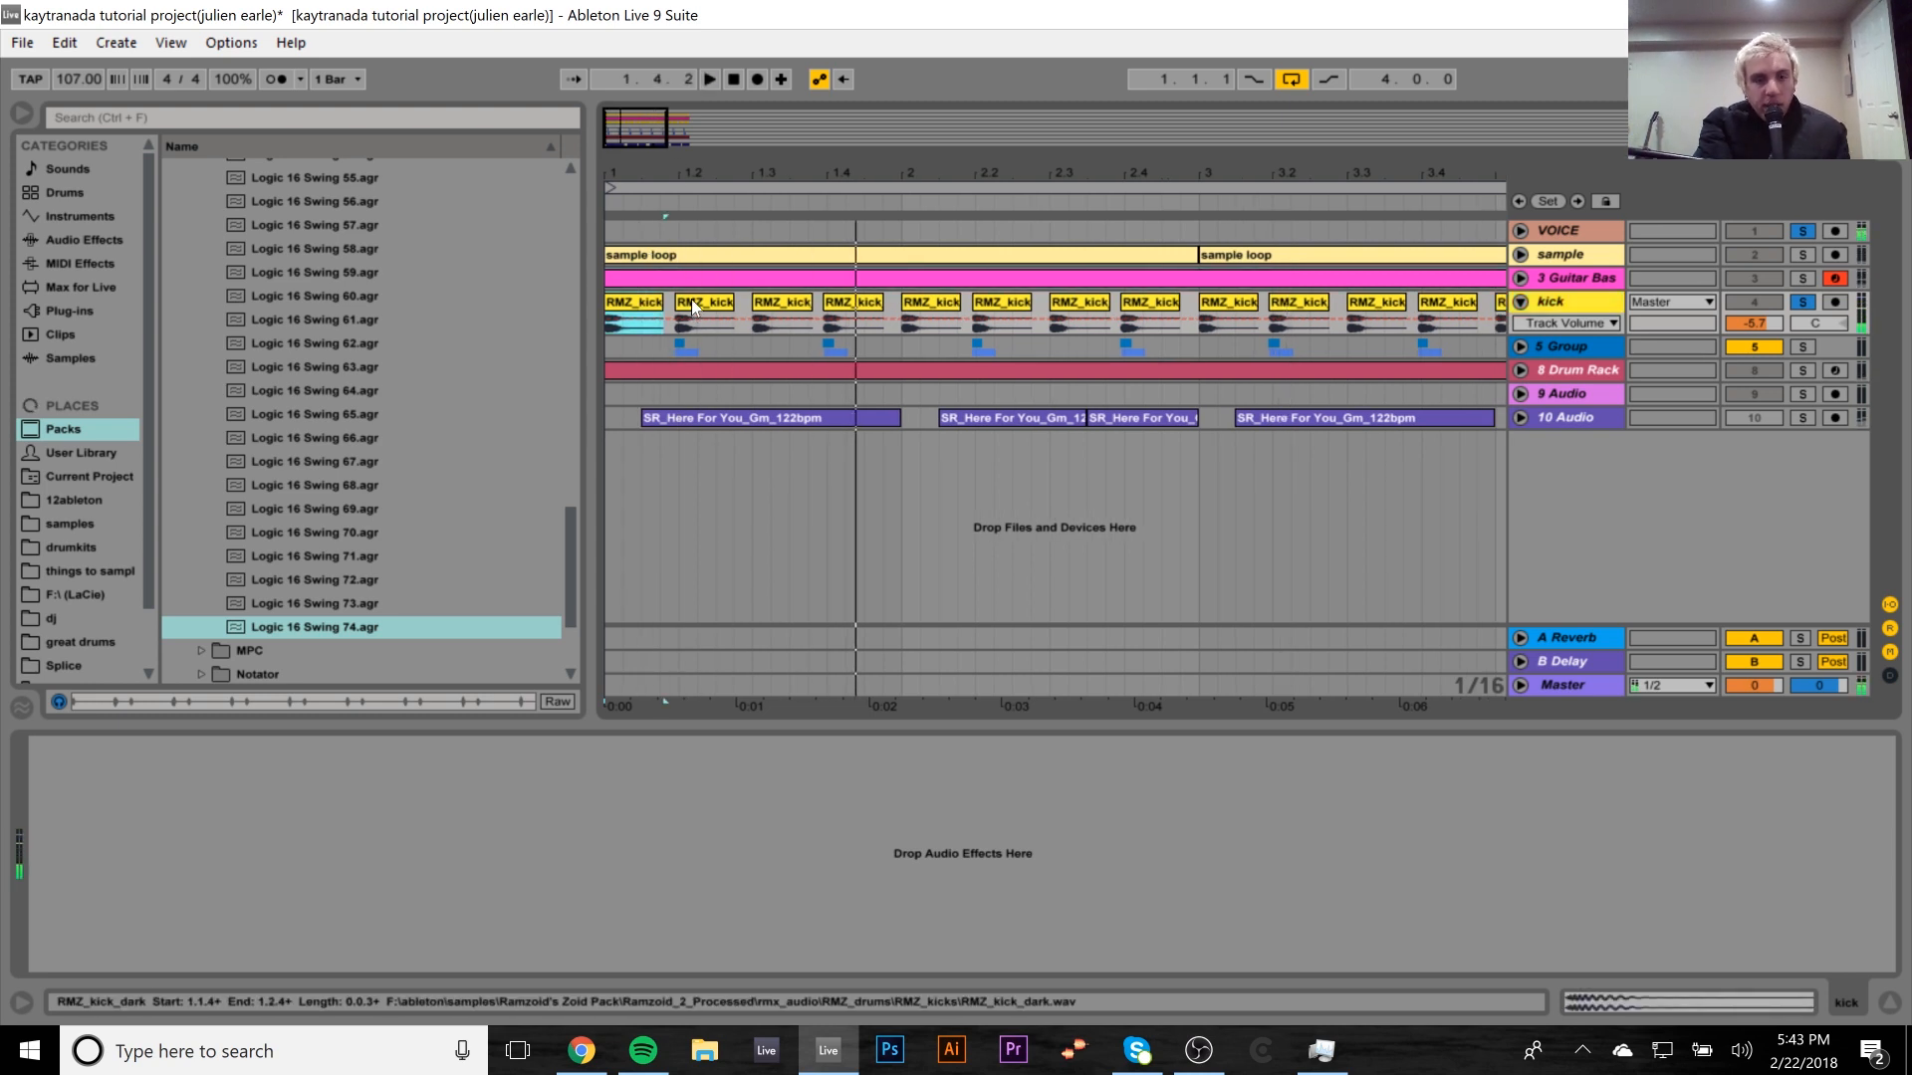
Try moving the second and fourth kick clips onto the grid at 1.2.1 and 1.4.1, and audition the straight pattern.
{"action": "left_click_drag", "start_coordinate": [693, 311], "coordinate": [700, 307]}
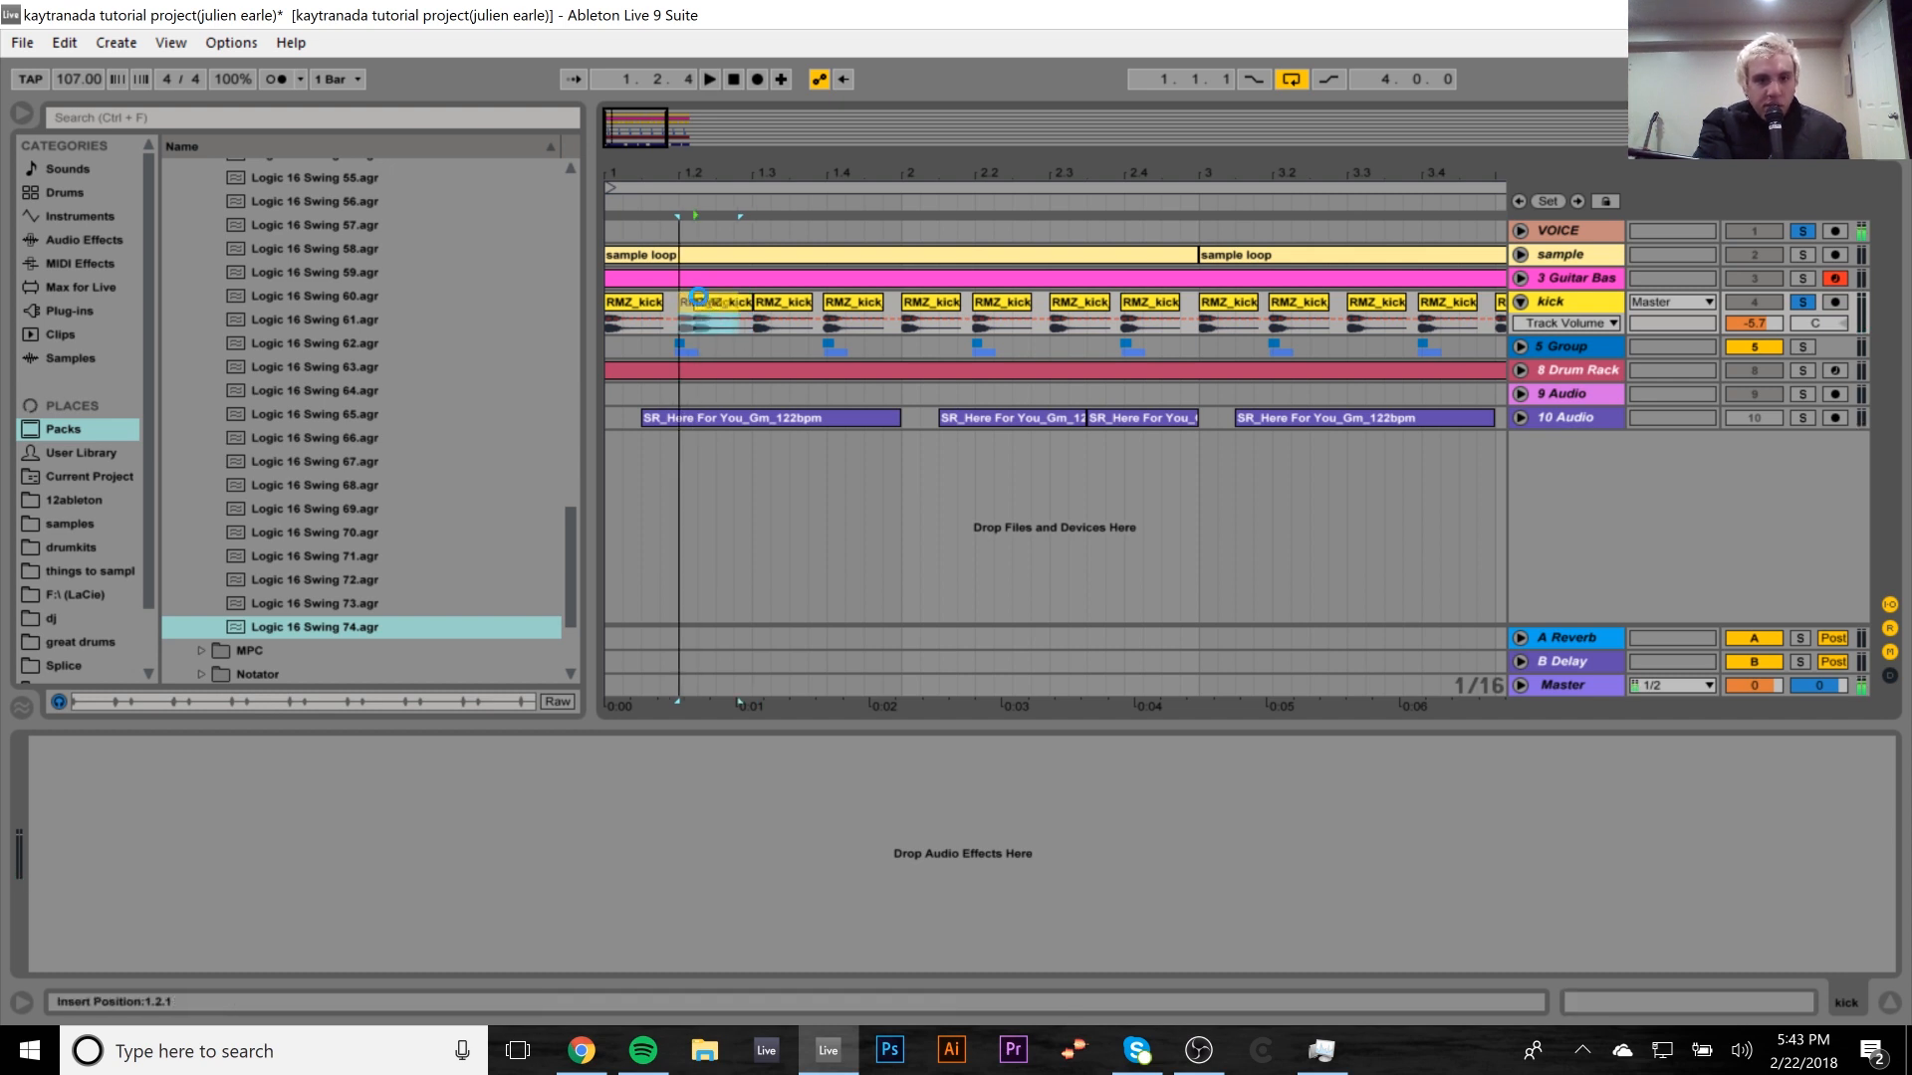
{"action": "left_click", "coordinate": [633, 302]}
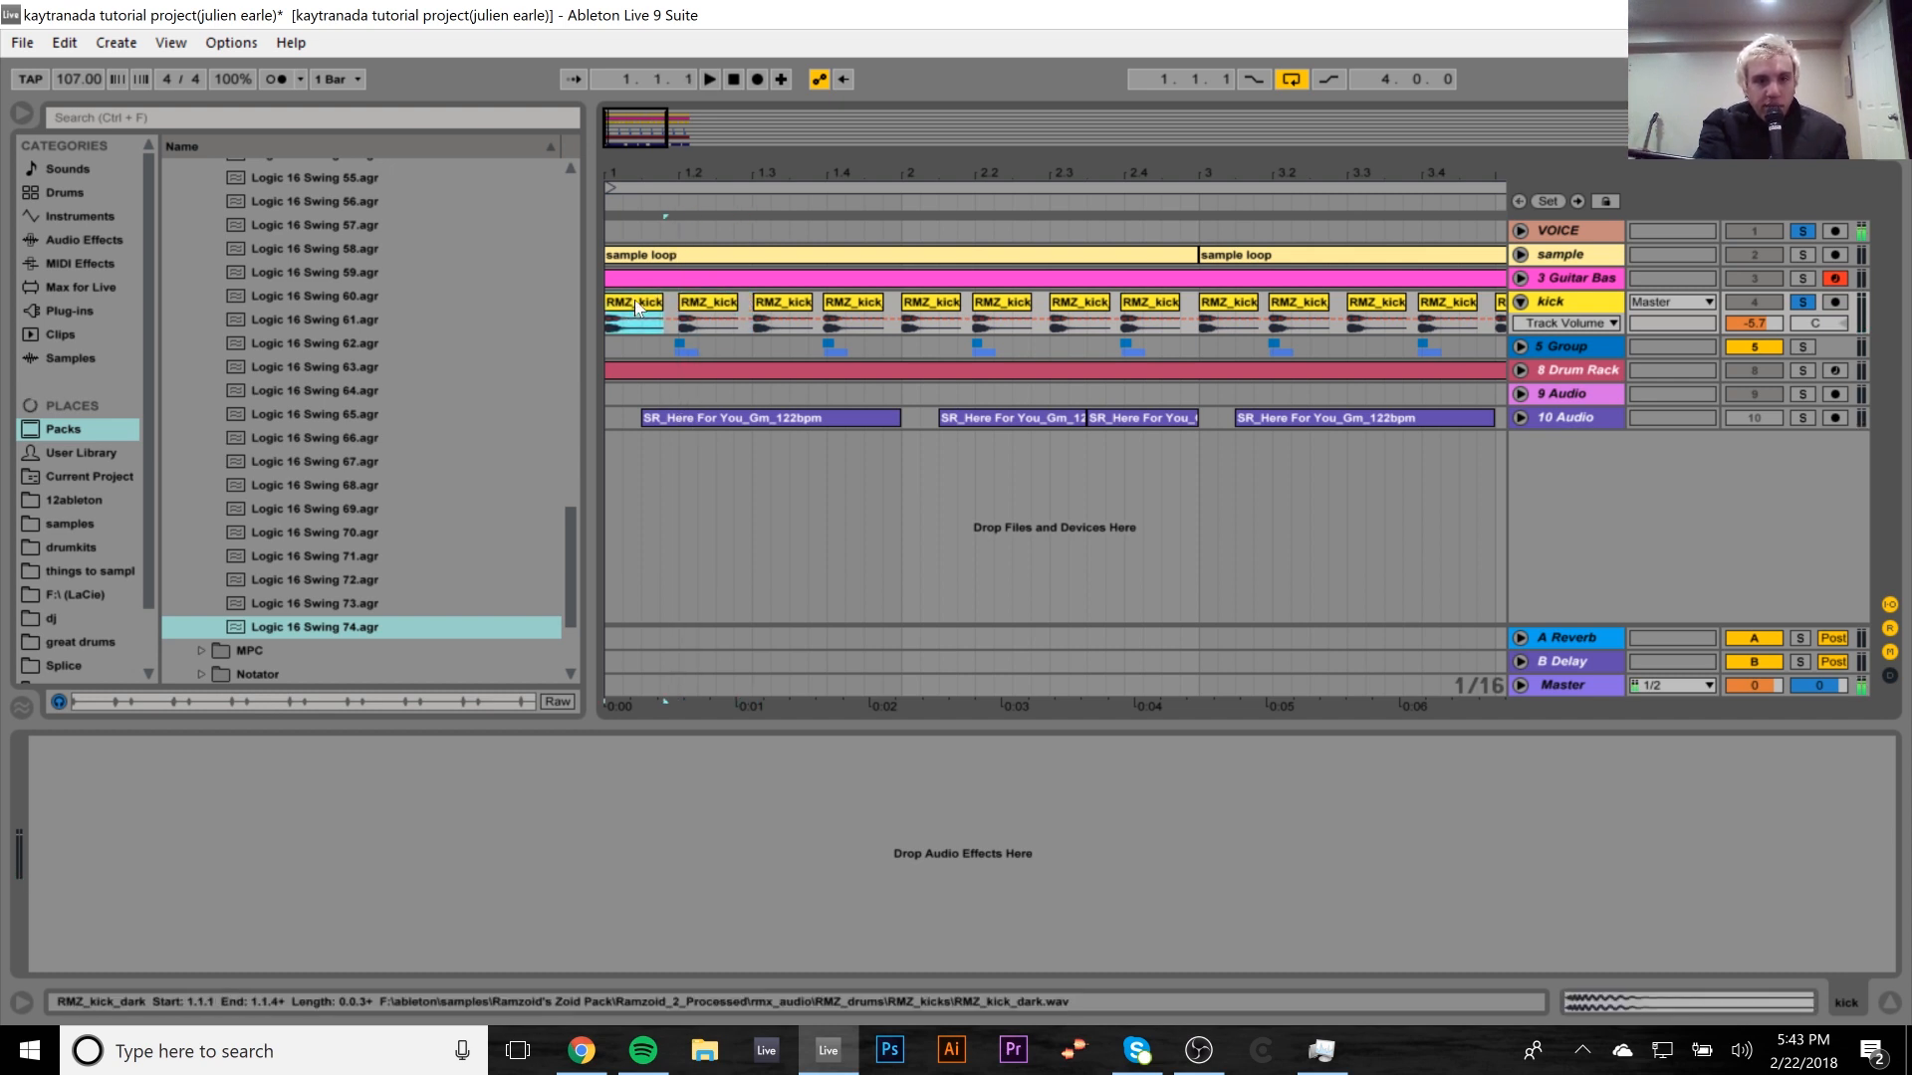
{"action": "left_click", "coordinate": [847, 309]}
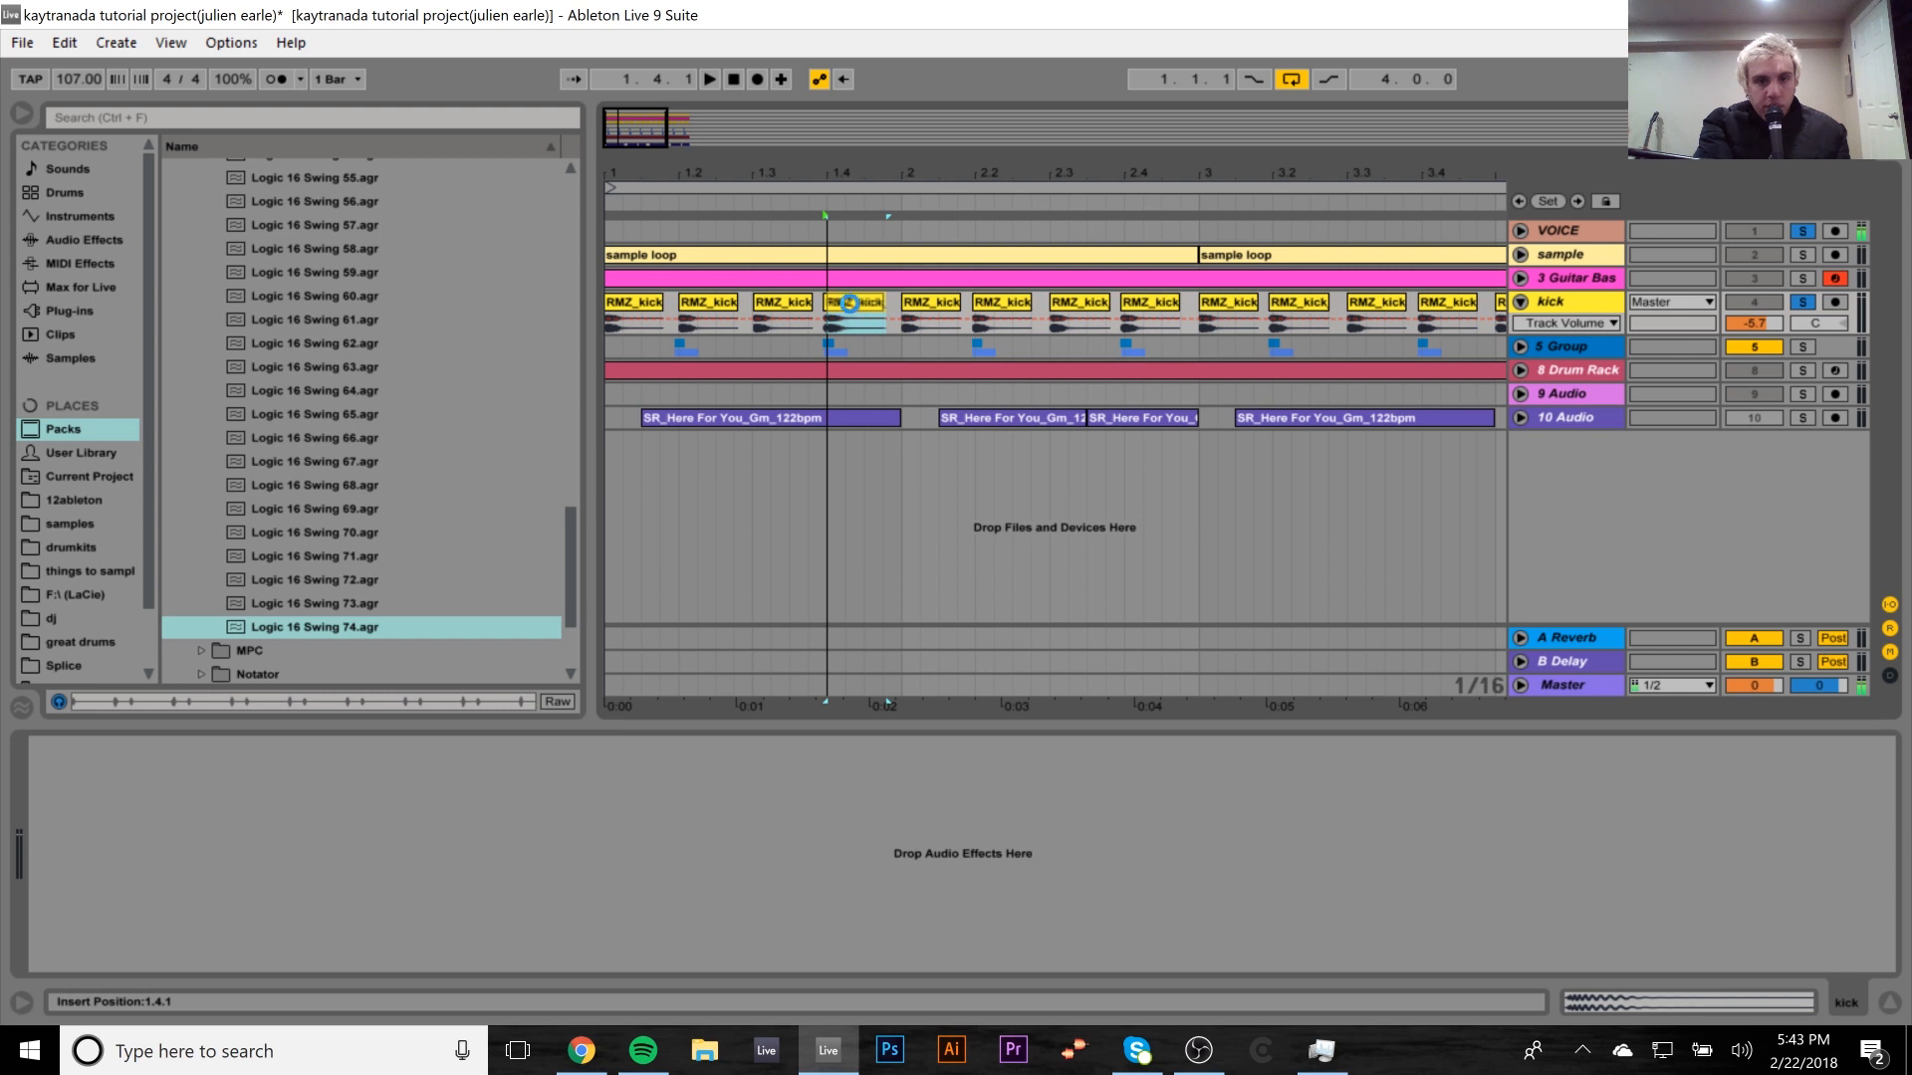
{"action": "left_click", "coordinate": [649, 306]}
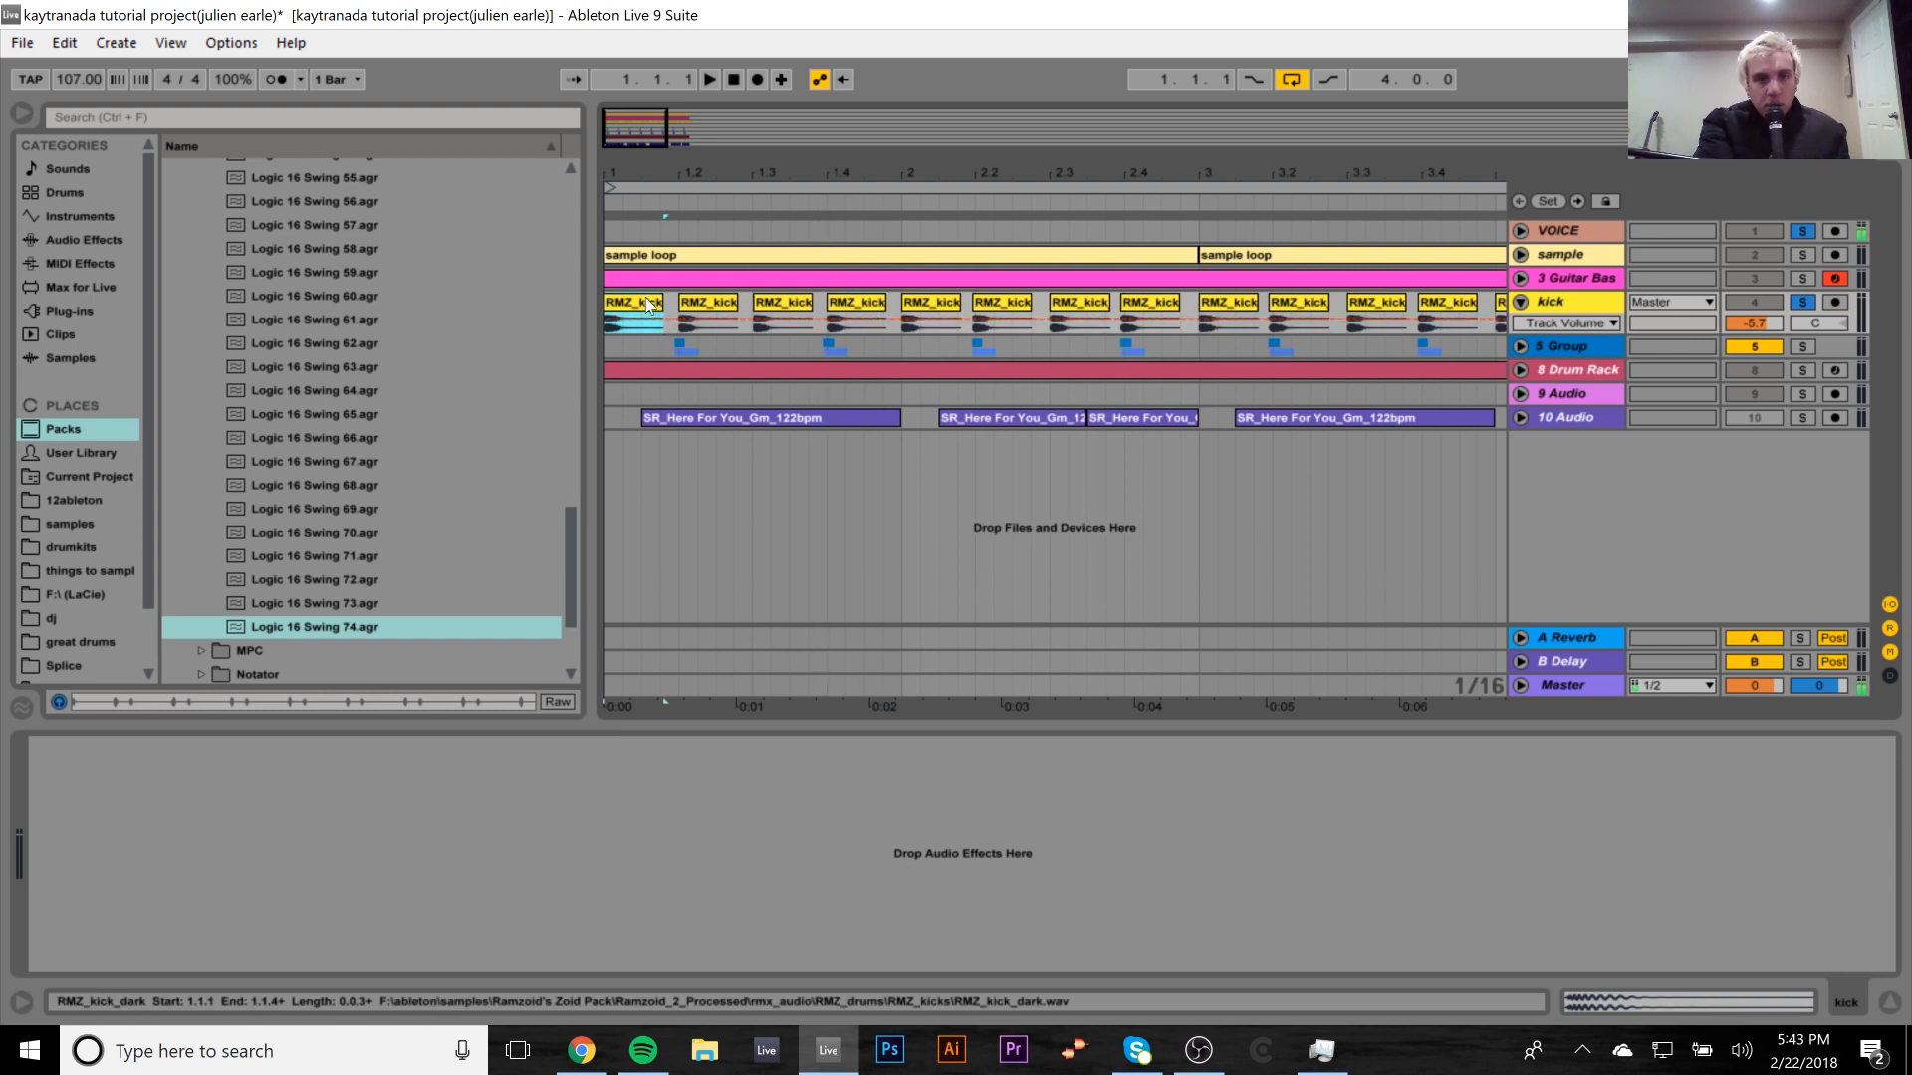
{"action": "key", "text": "space"}
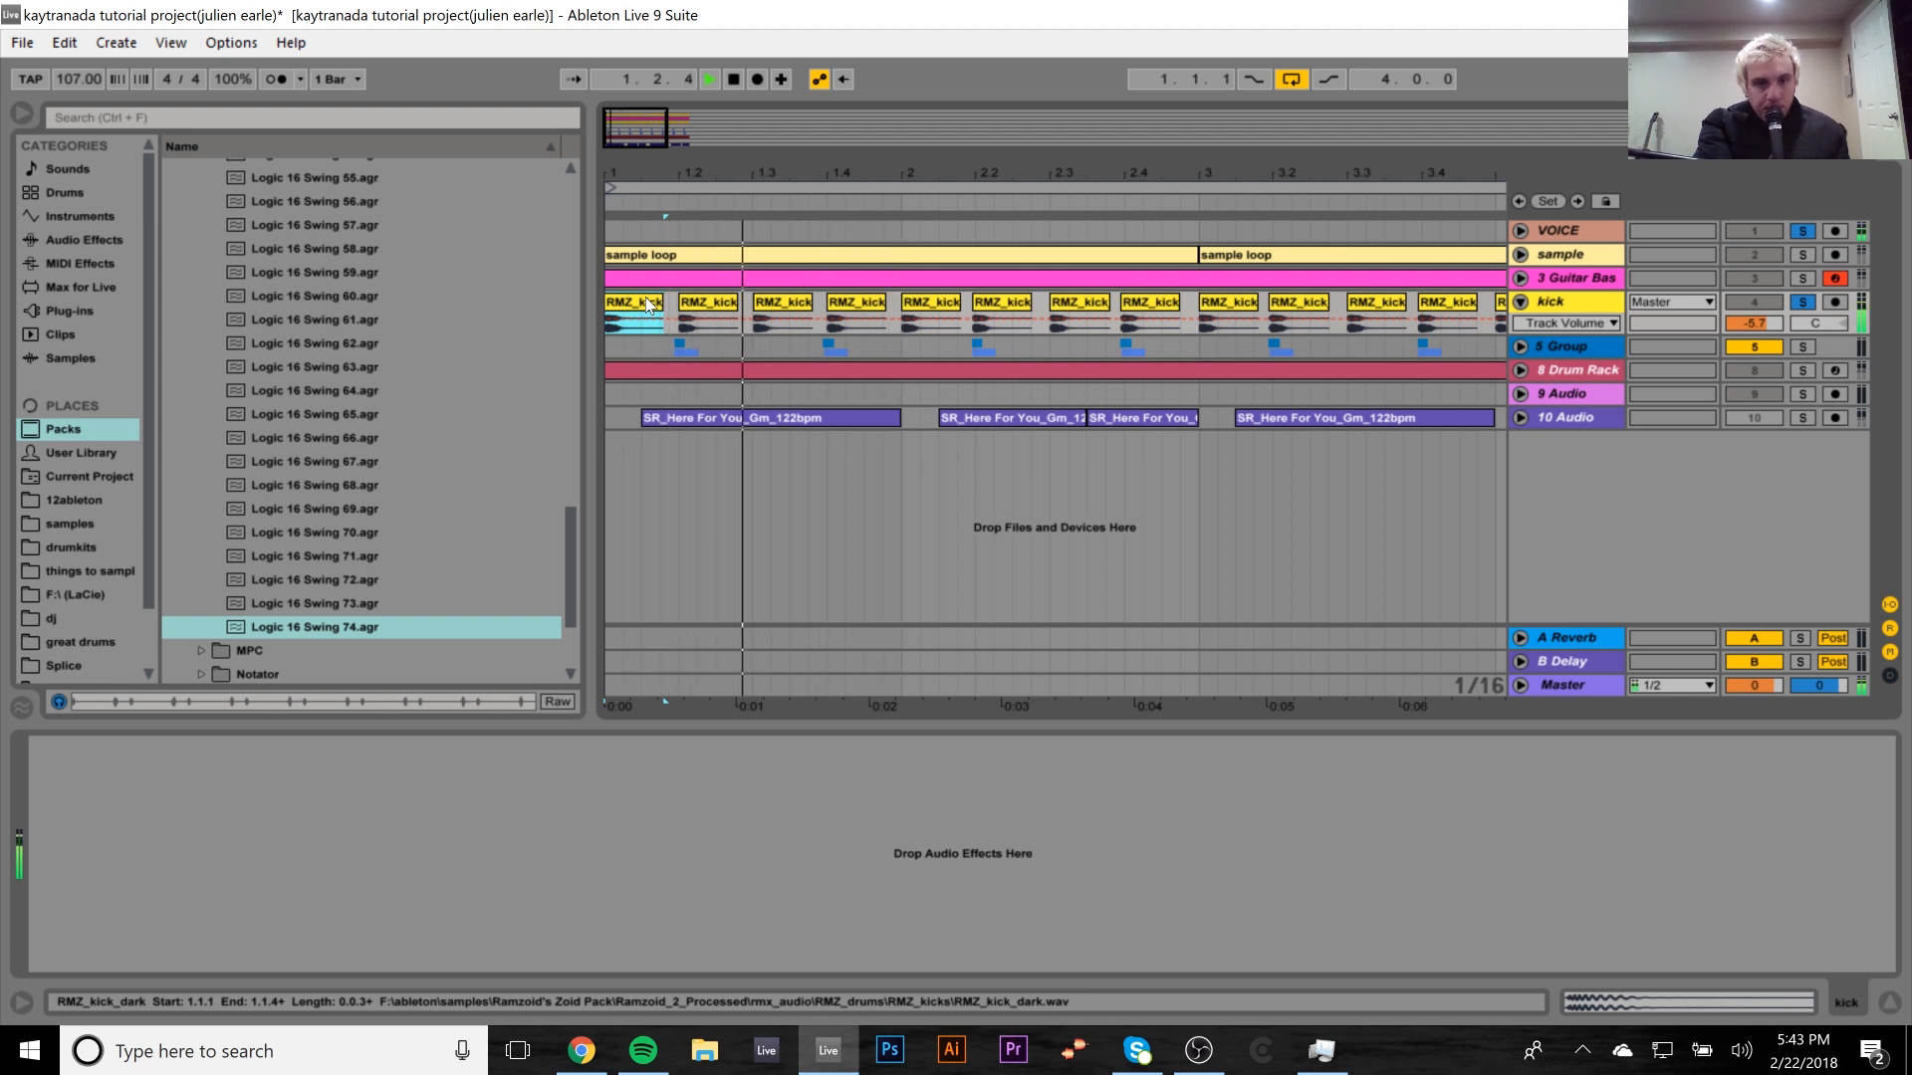
{"action": "key", "text": "space"}
Undo the kick clip moves that put the second and fourth kicks on the grid, and audition the off-grid pattern.
{"action": "key", "text": "ctrl+z"}
{"action": "key", "text": "ctrl+z"}
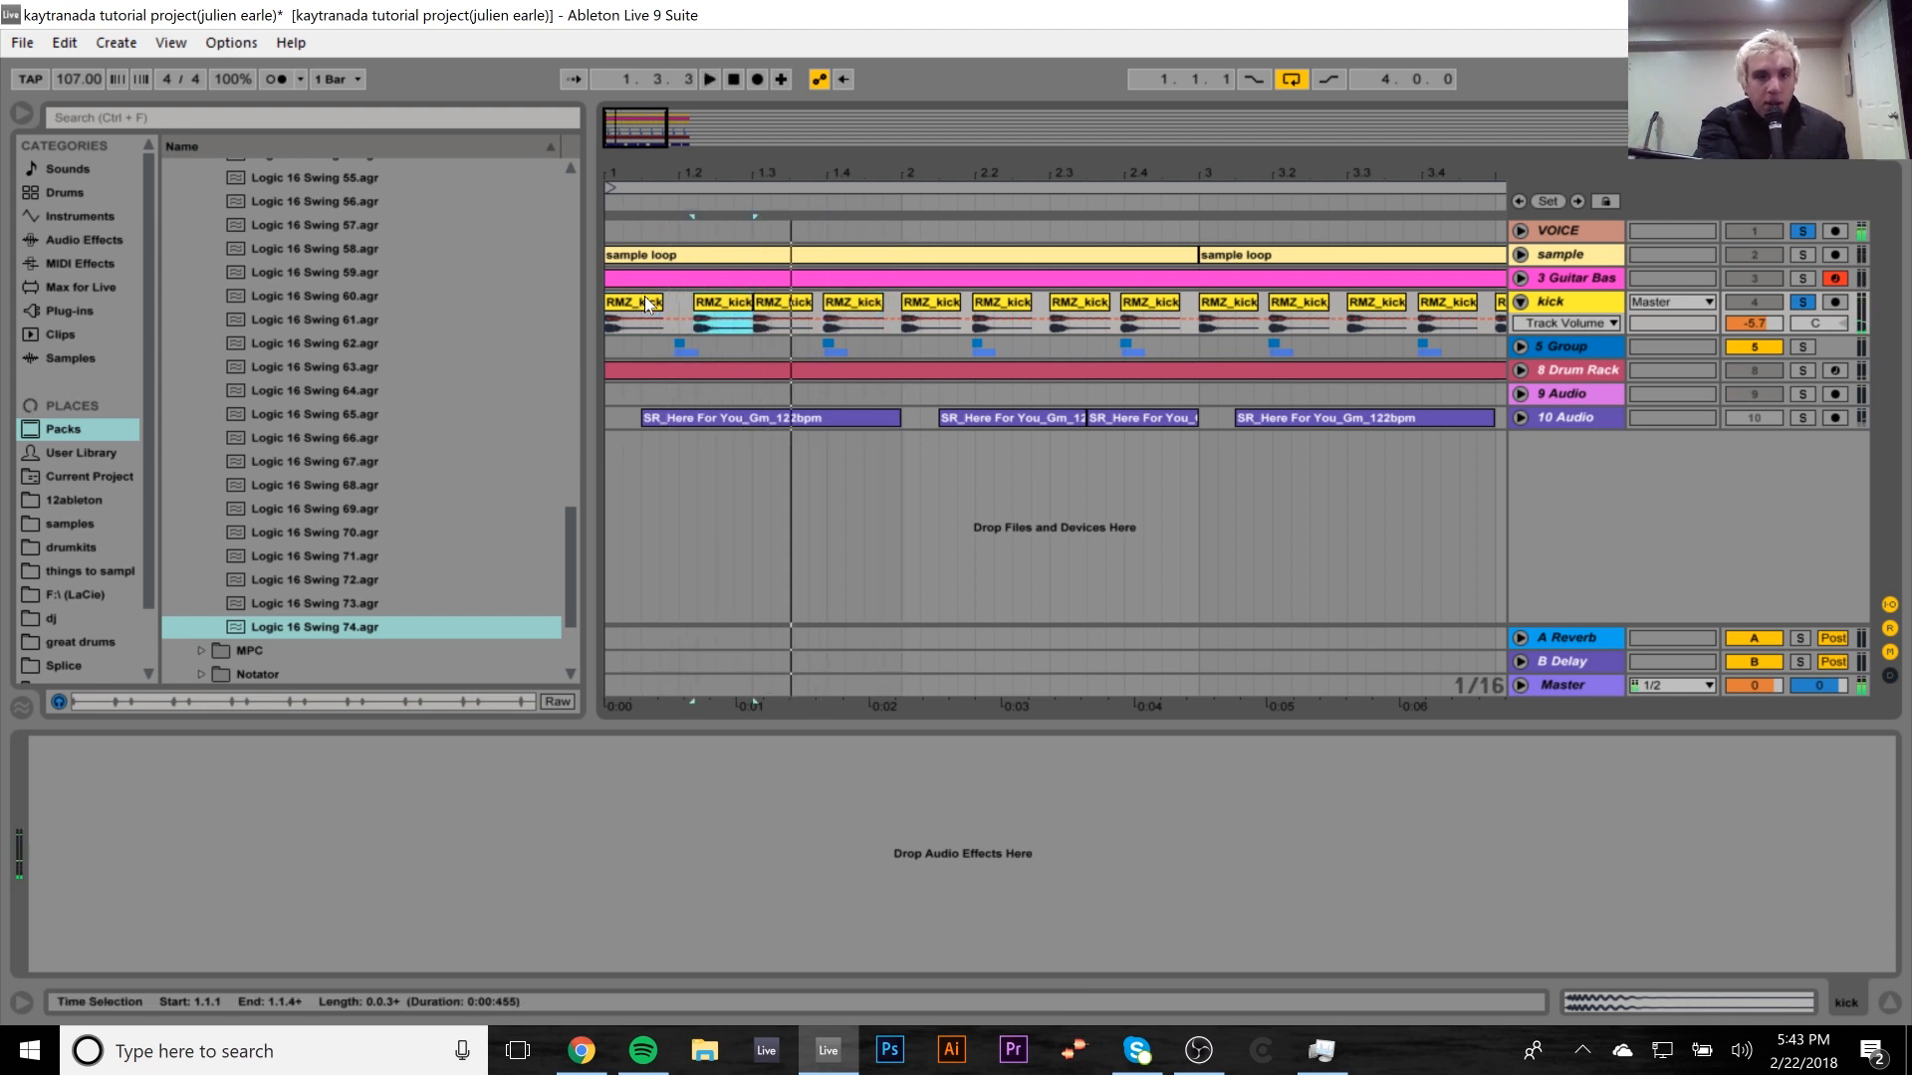
{"action": "key", "text": "ctrl+z"}
{"action": "key", "text": "space"}
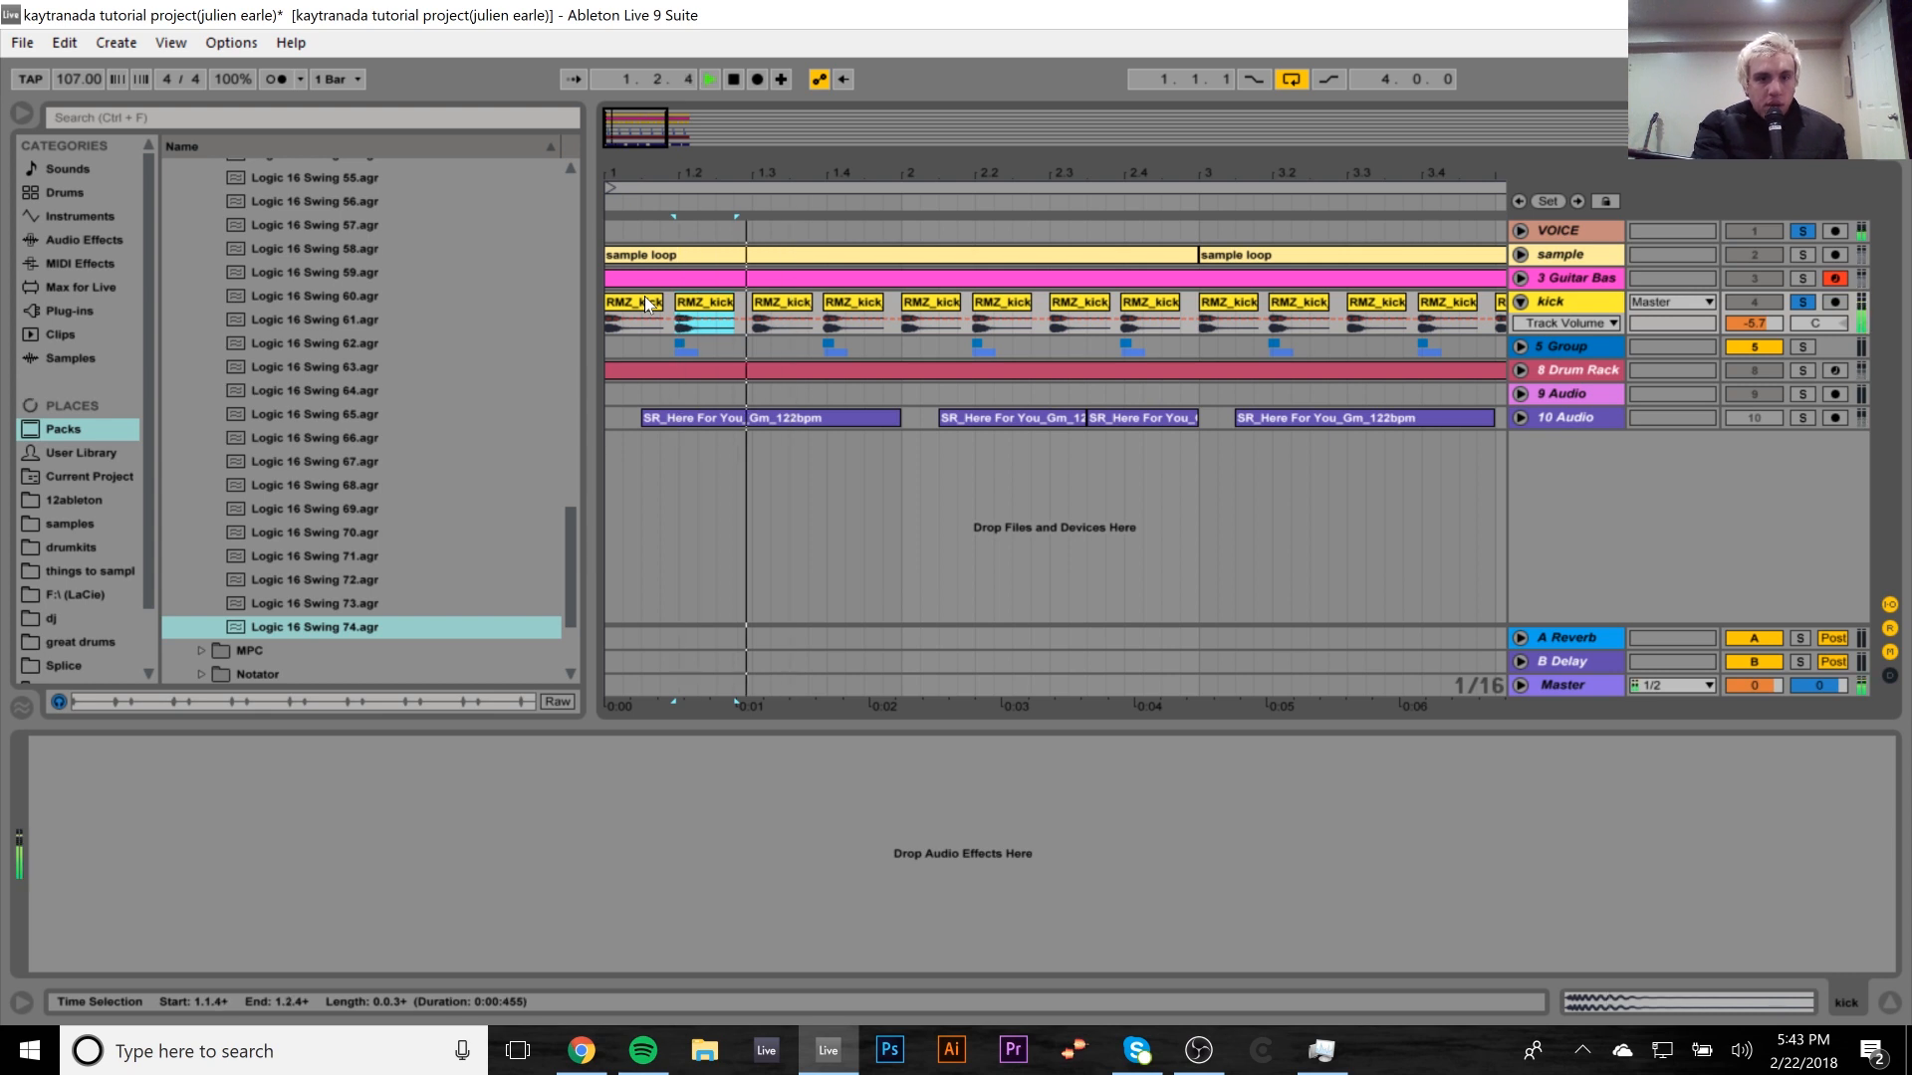
{"action": "left_click", "coordinate": [646, 302]}
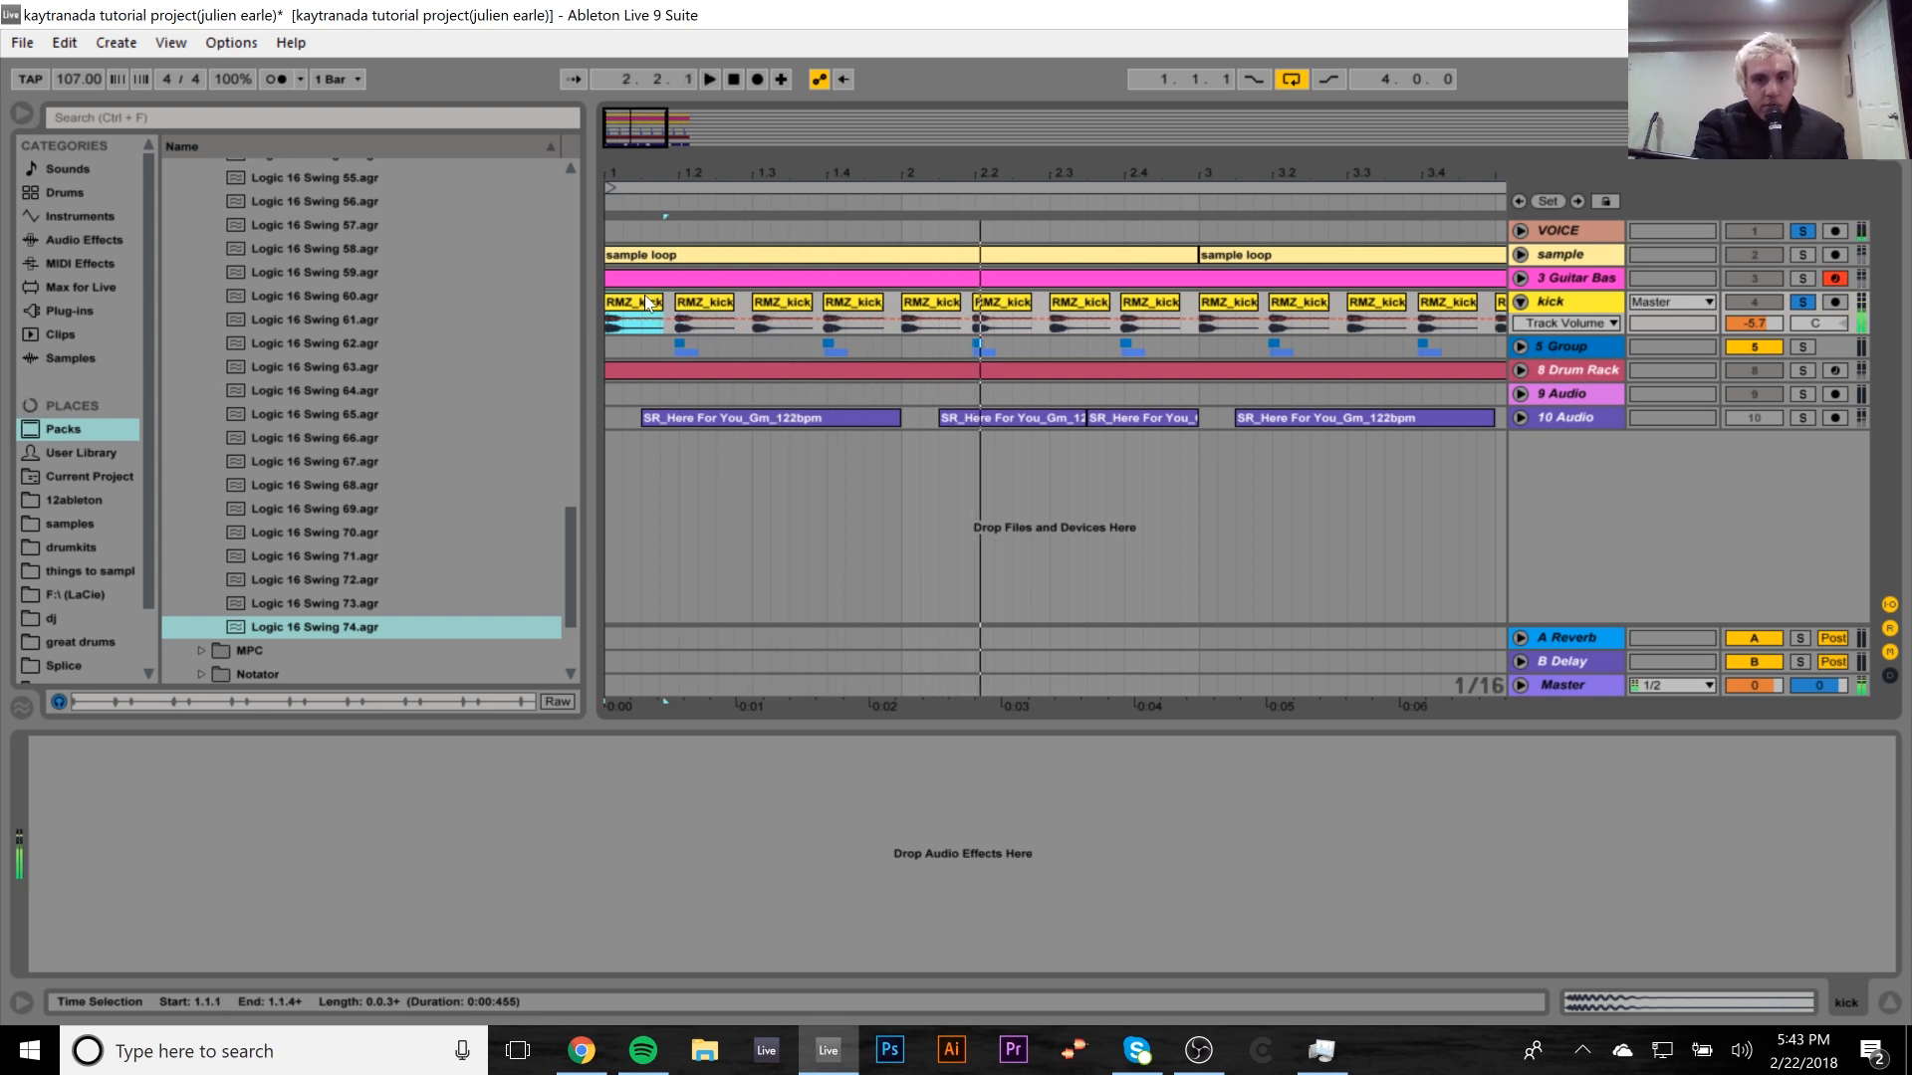
Solo the Guitar Bass track together with the kick and play both from bar 1.
{"action": "left_click", "coordinate": [1589, 300]}
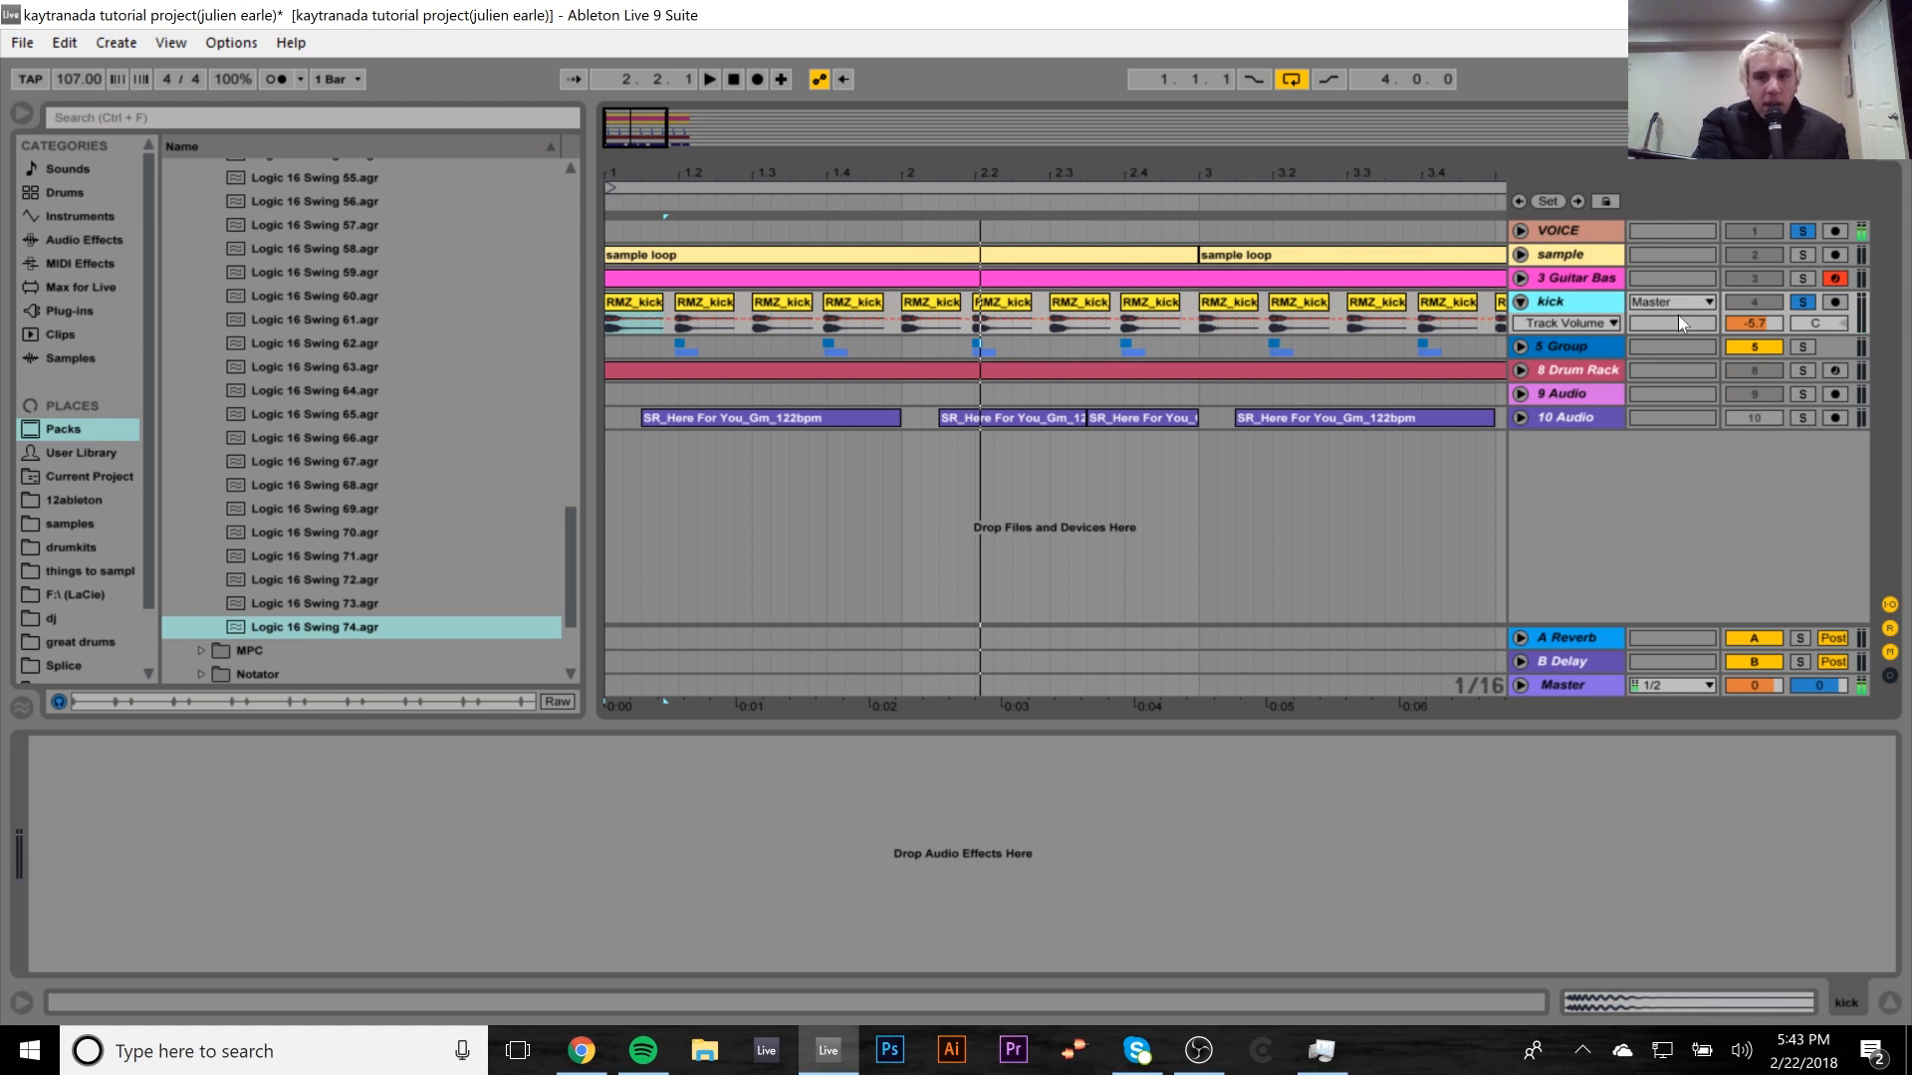
{"action": "left_click", "coordinate": [1802, 279]}
{"action": "key", "text": "space"}
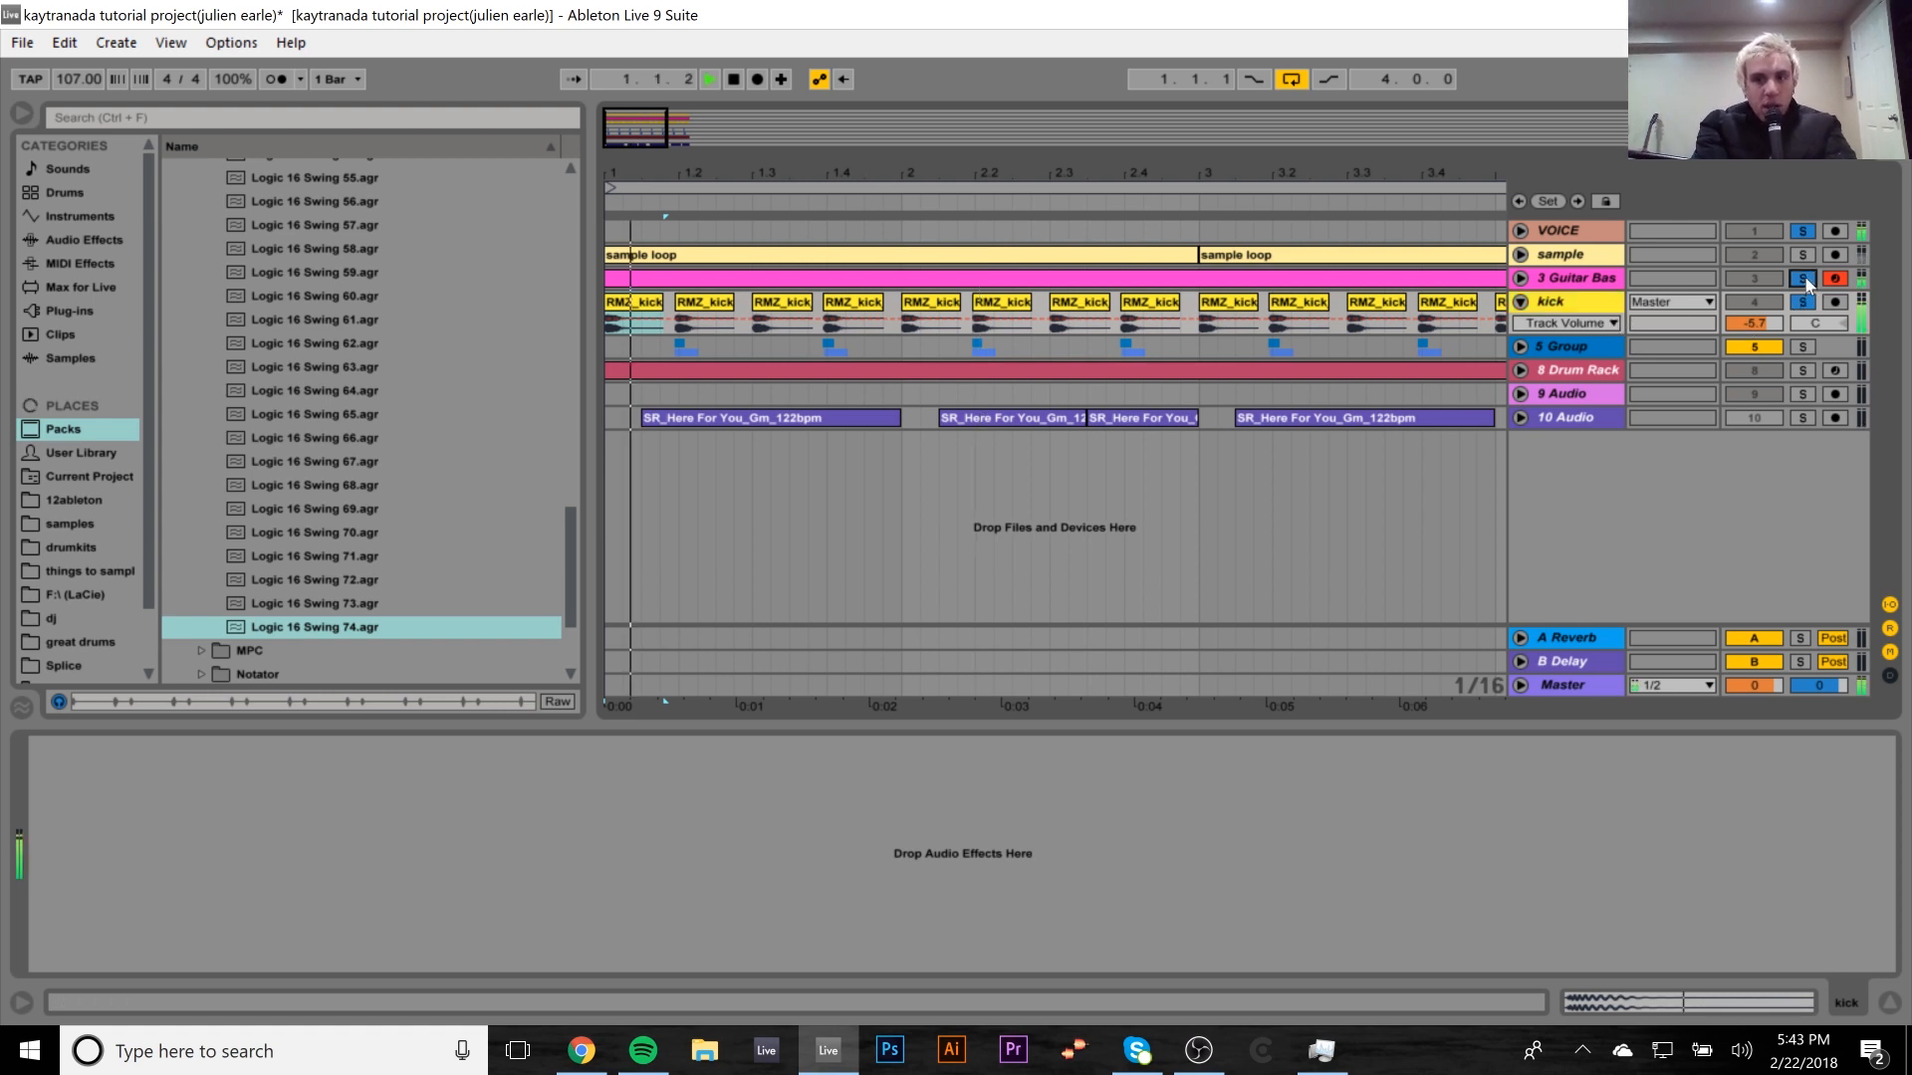
{"action": "left_click", "coordinate": [1587, 302]}
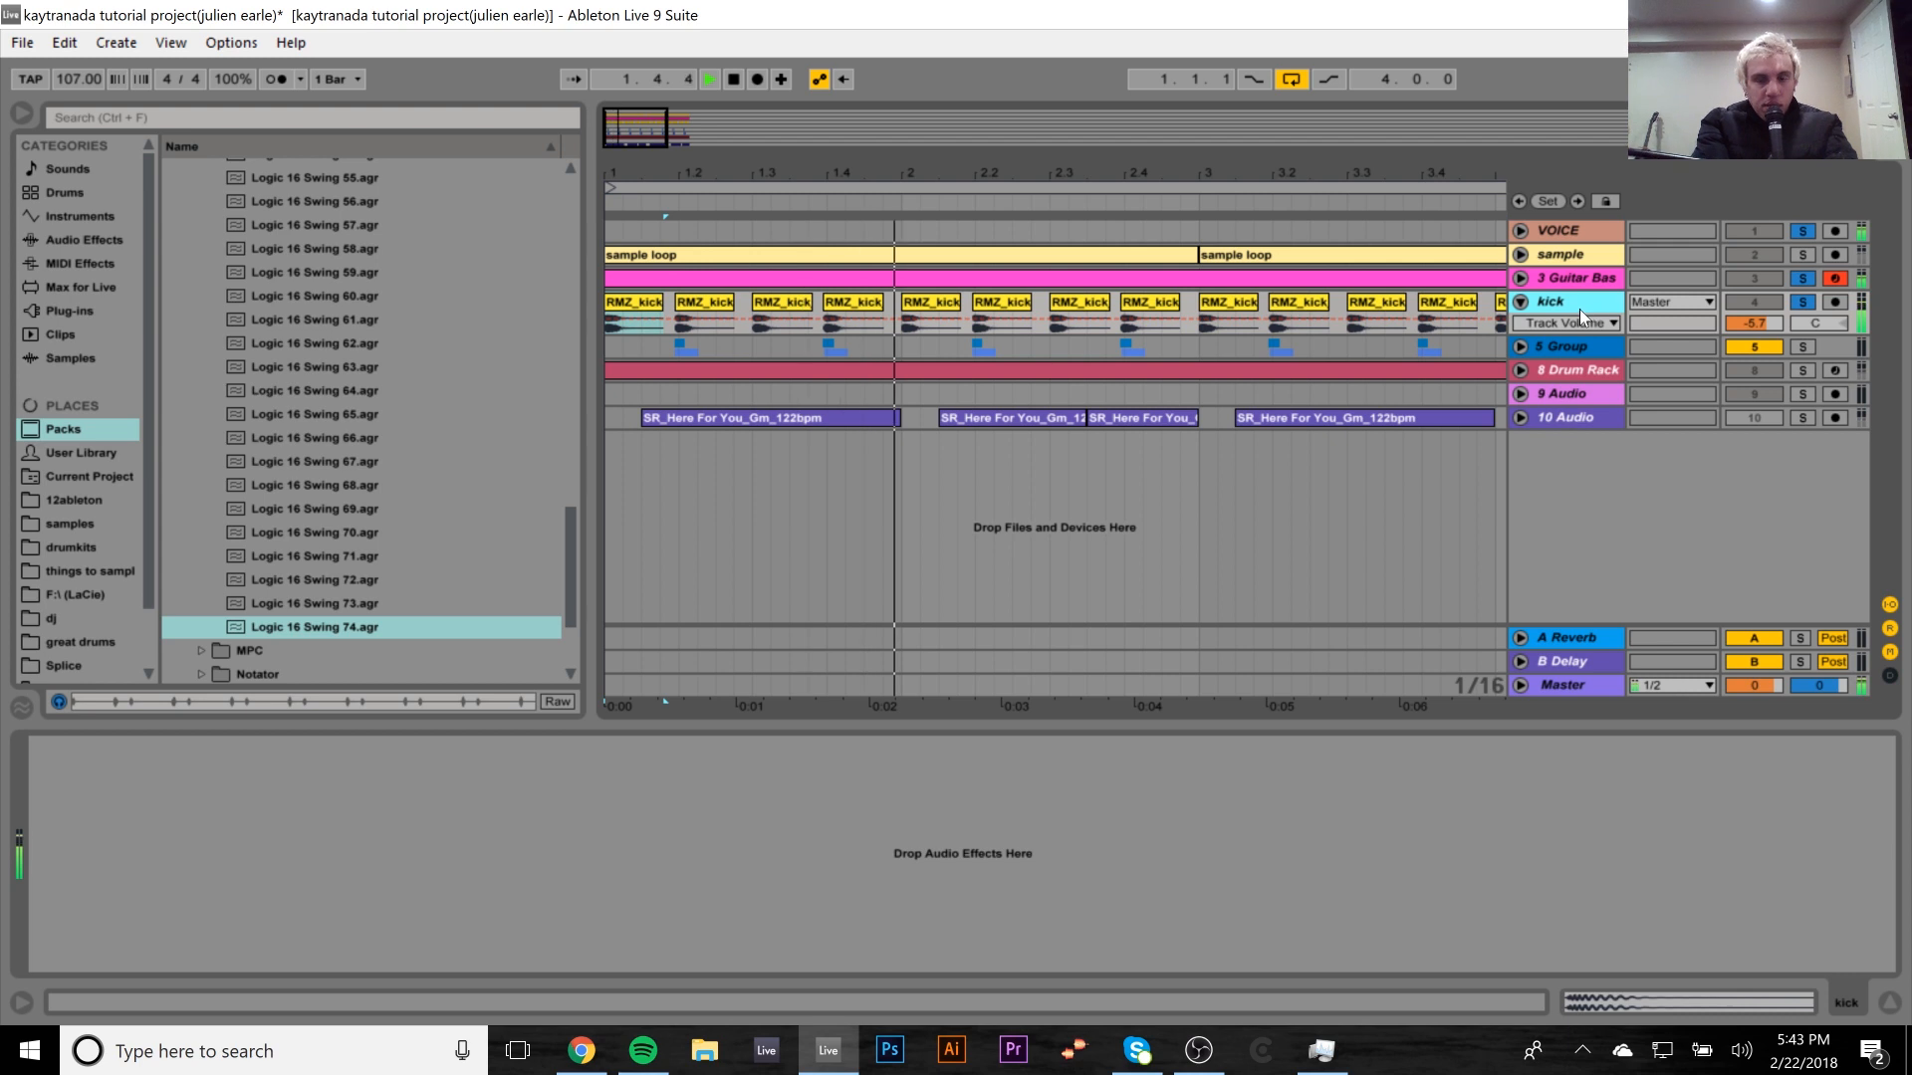
{"action": "key", "text": "space"}
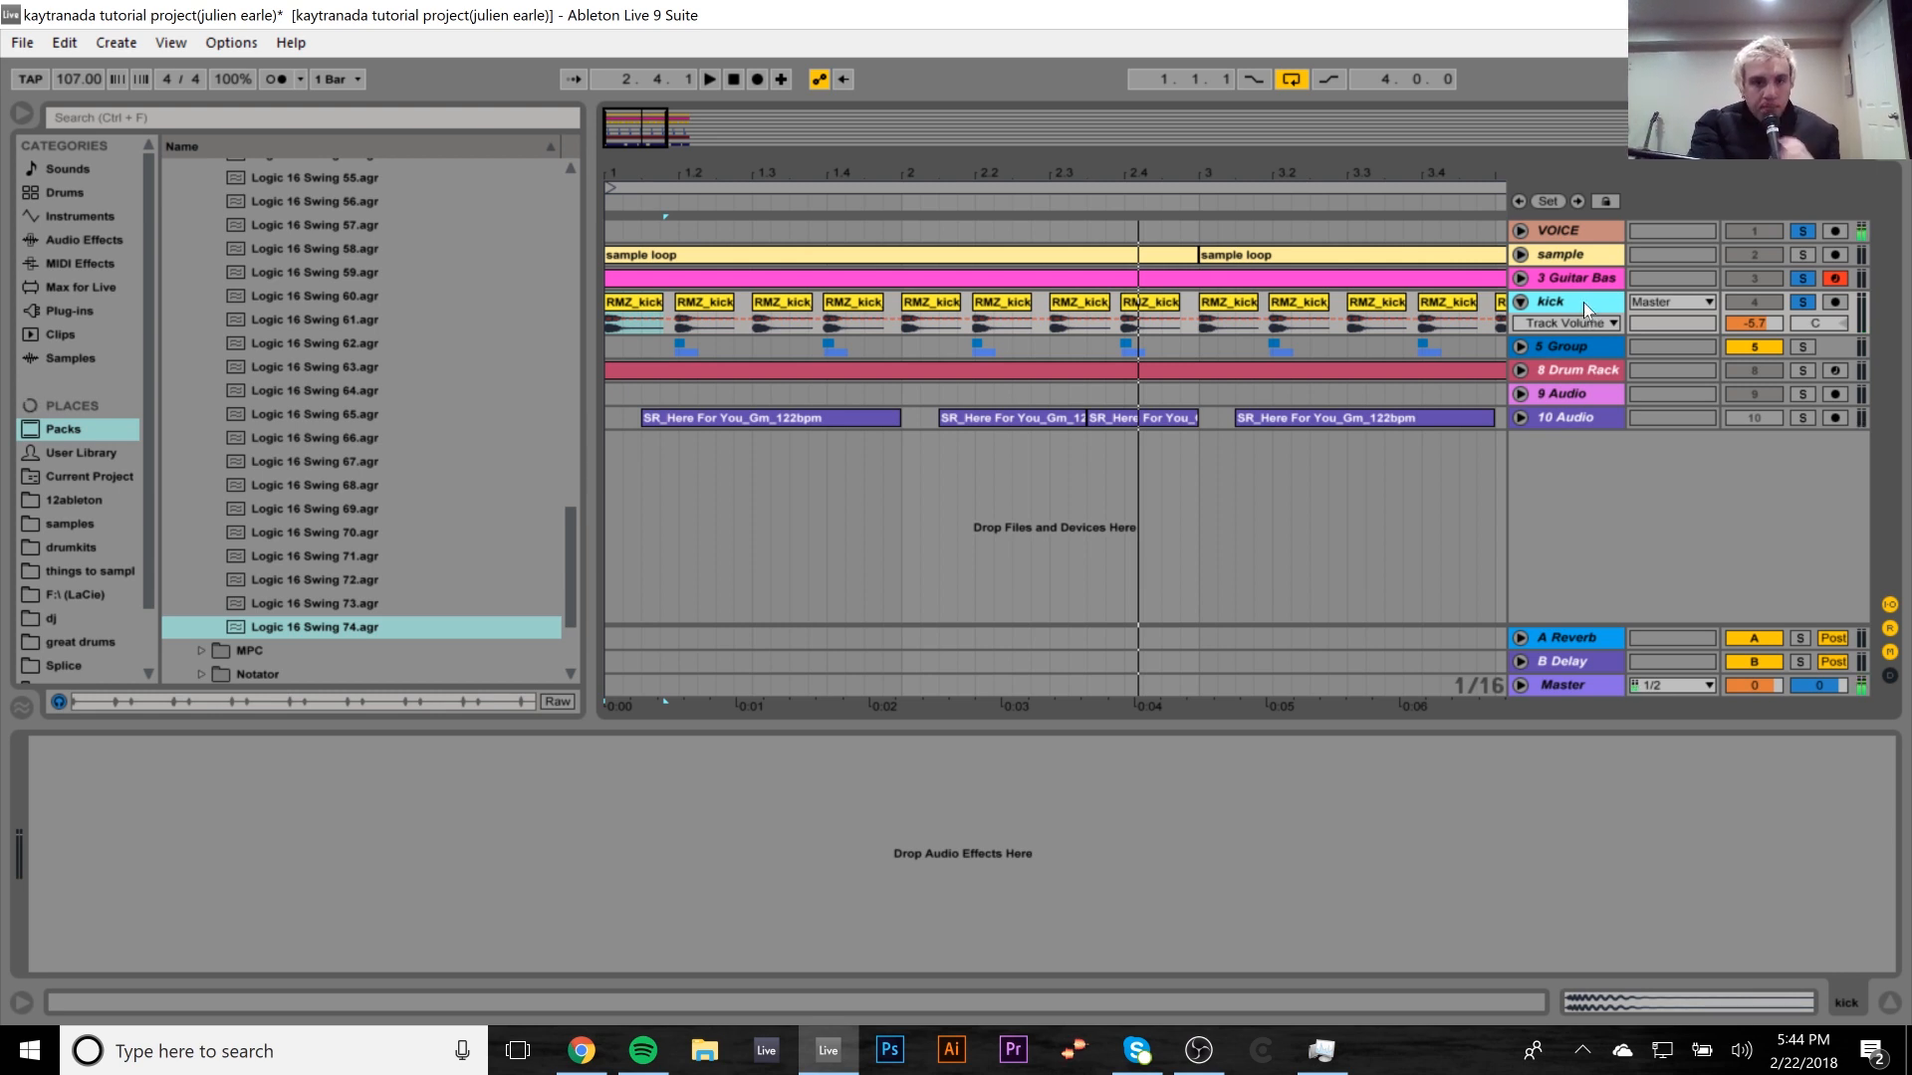
{"action": "key", "text": "space"}
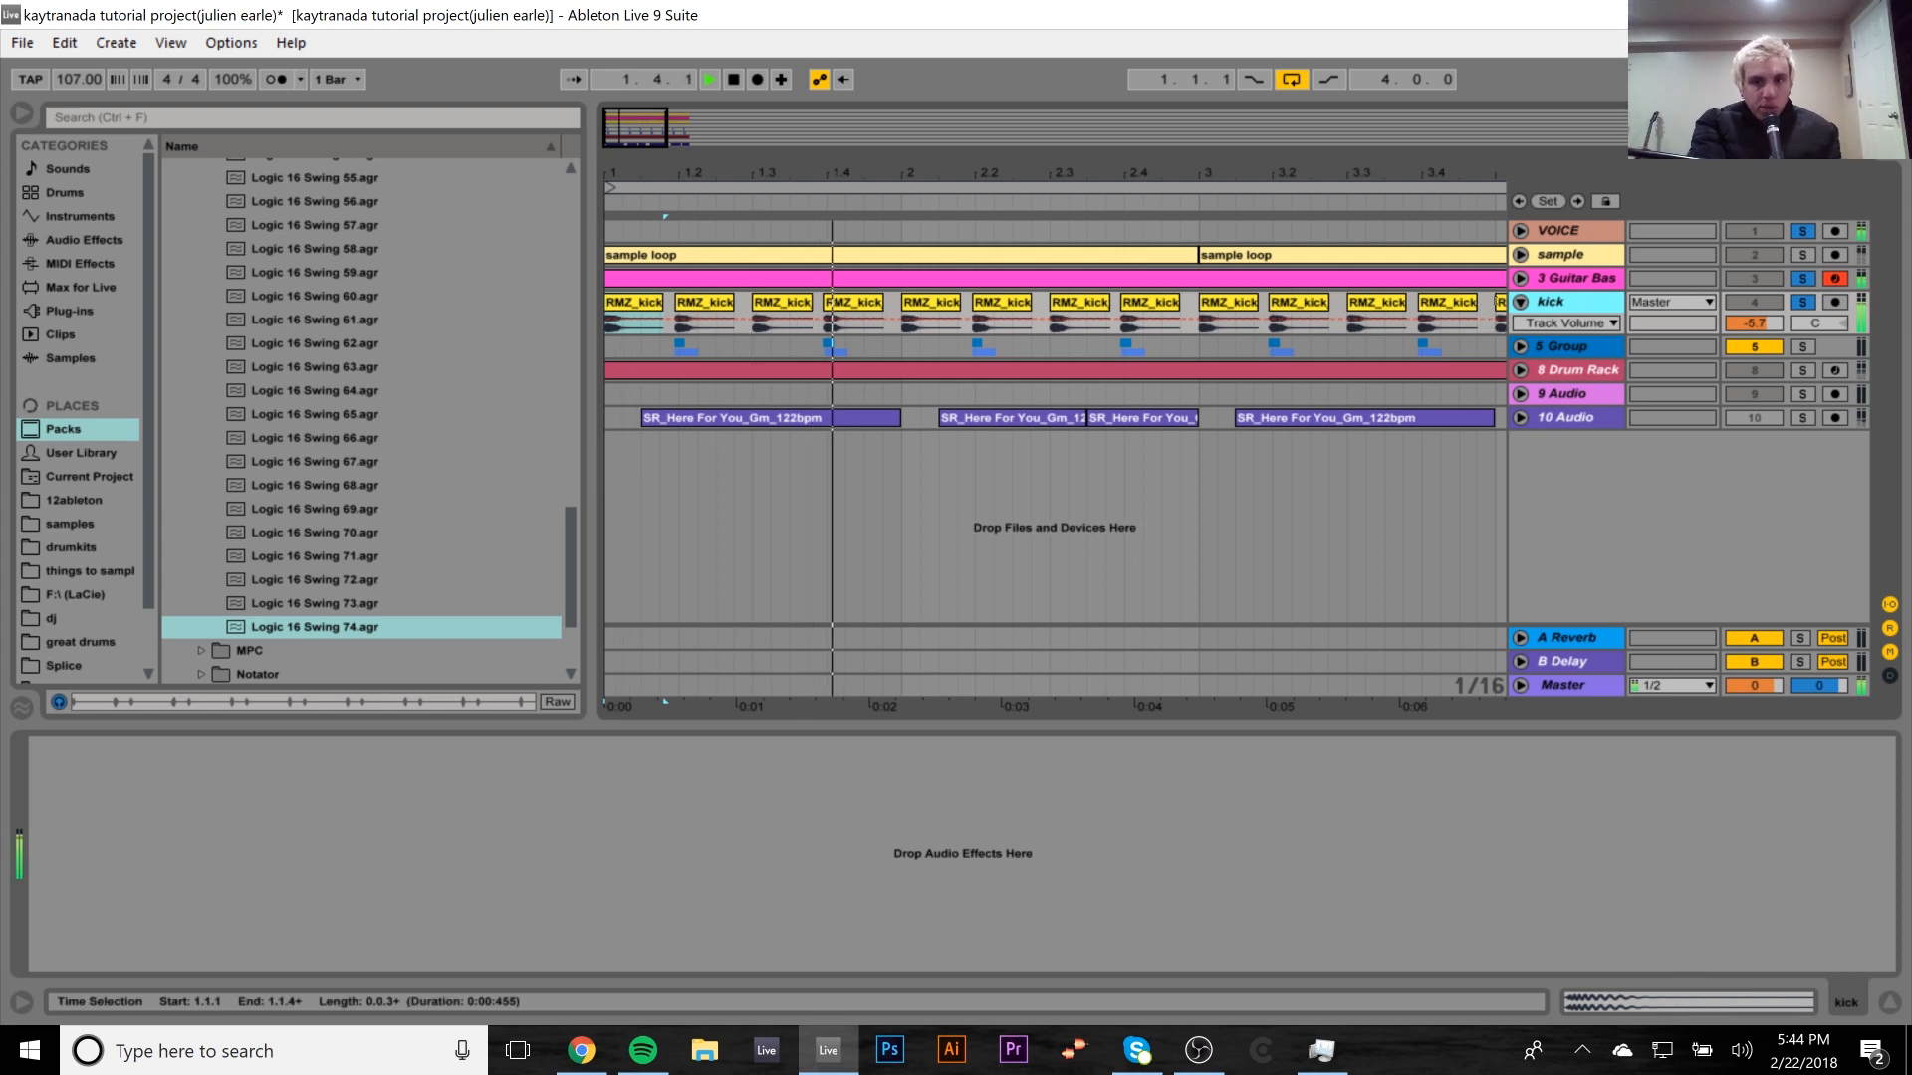
{"action": "key", "text": "space"}
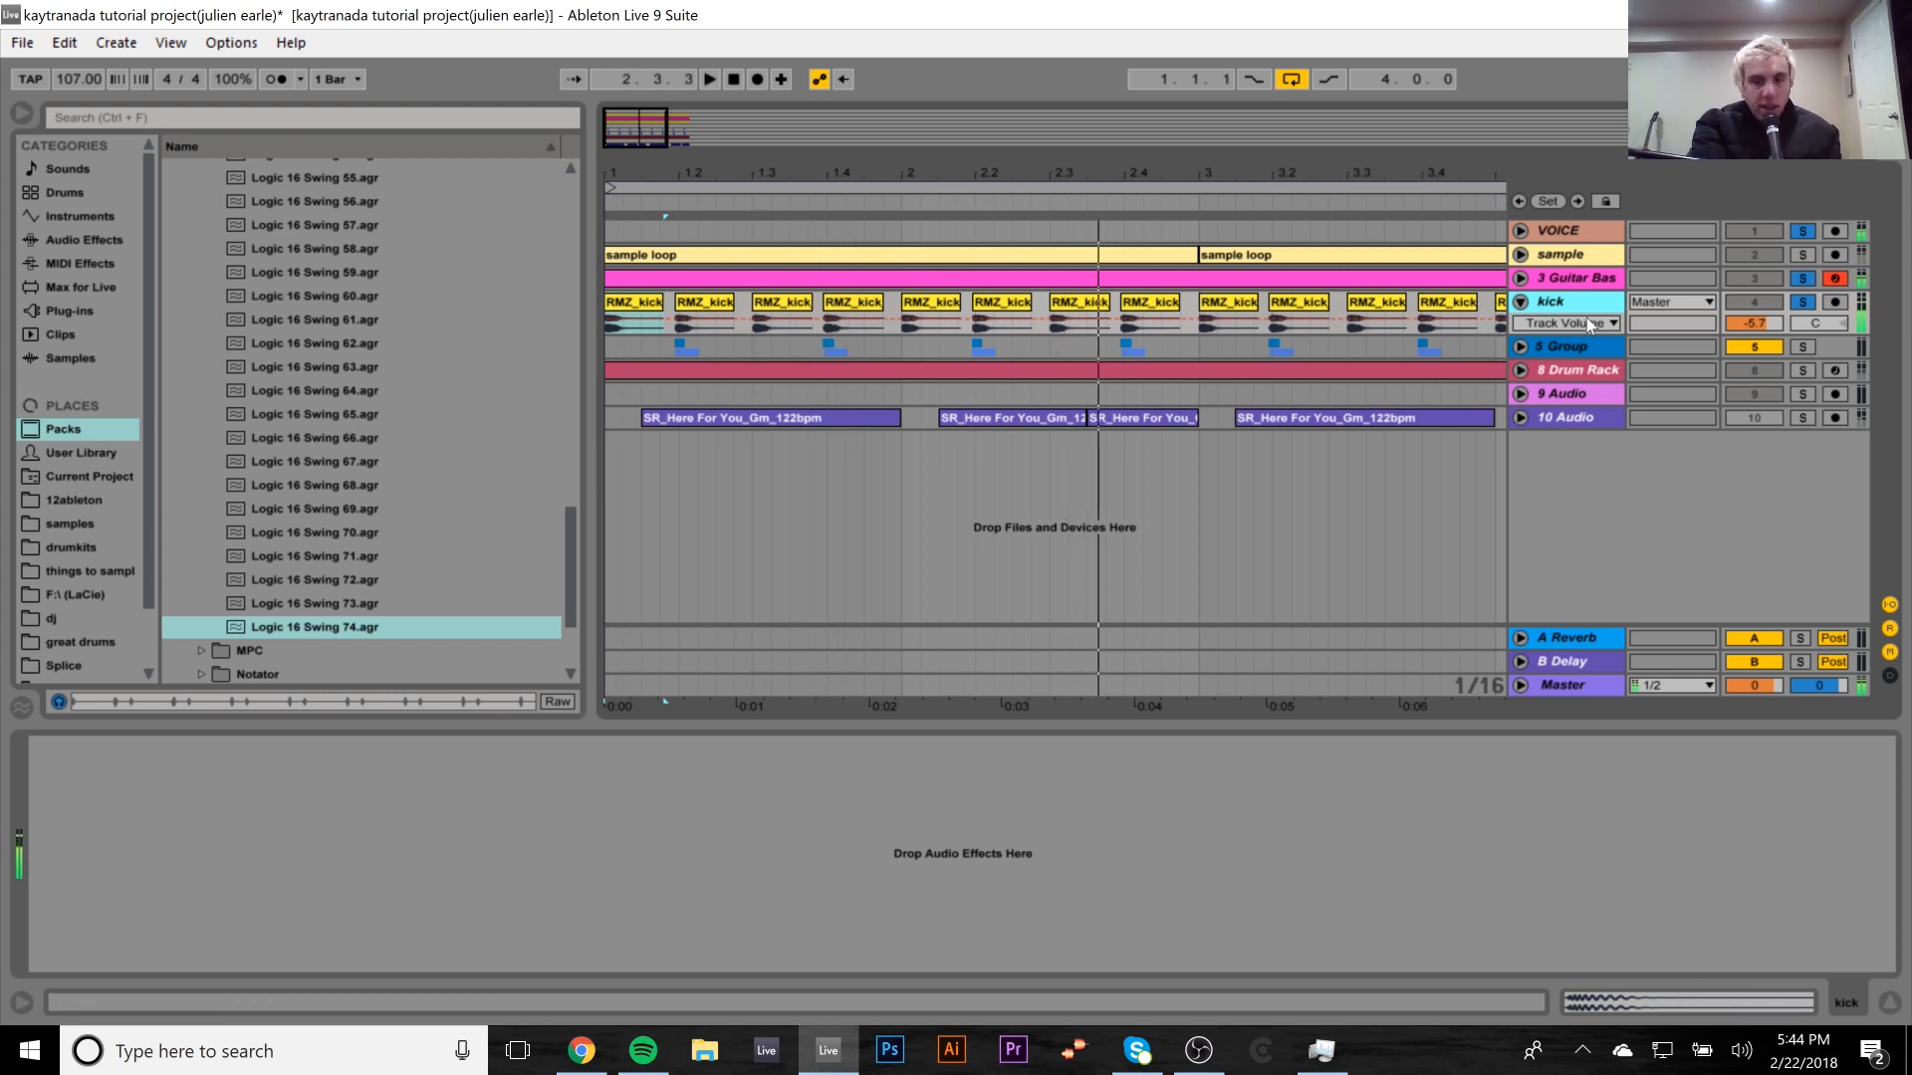
Switch the solo from Guitar Bass and kick to 5 Group, and turn off its A Bit Warmer, Saturator and Reverb.
{"action": "left_click", "coordinate": [1802, 279]}
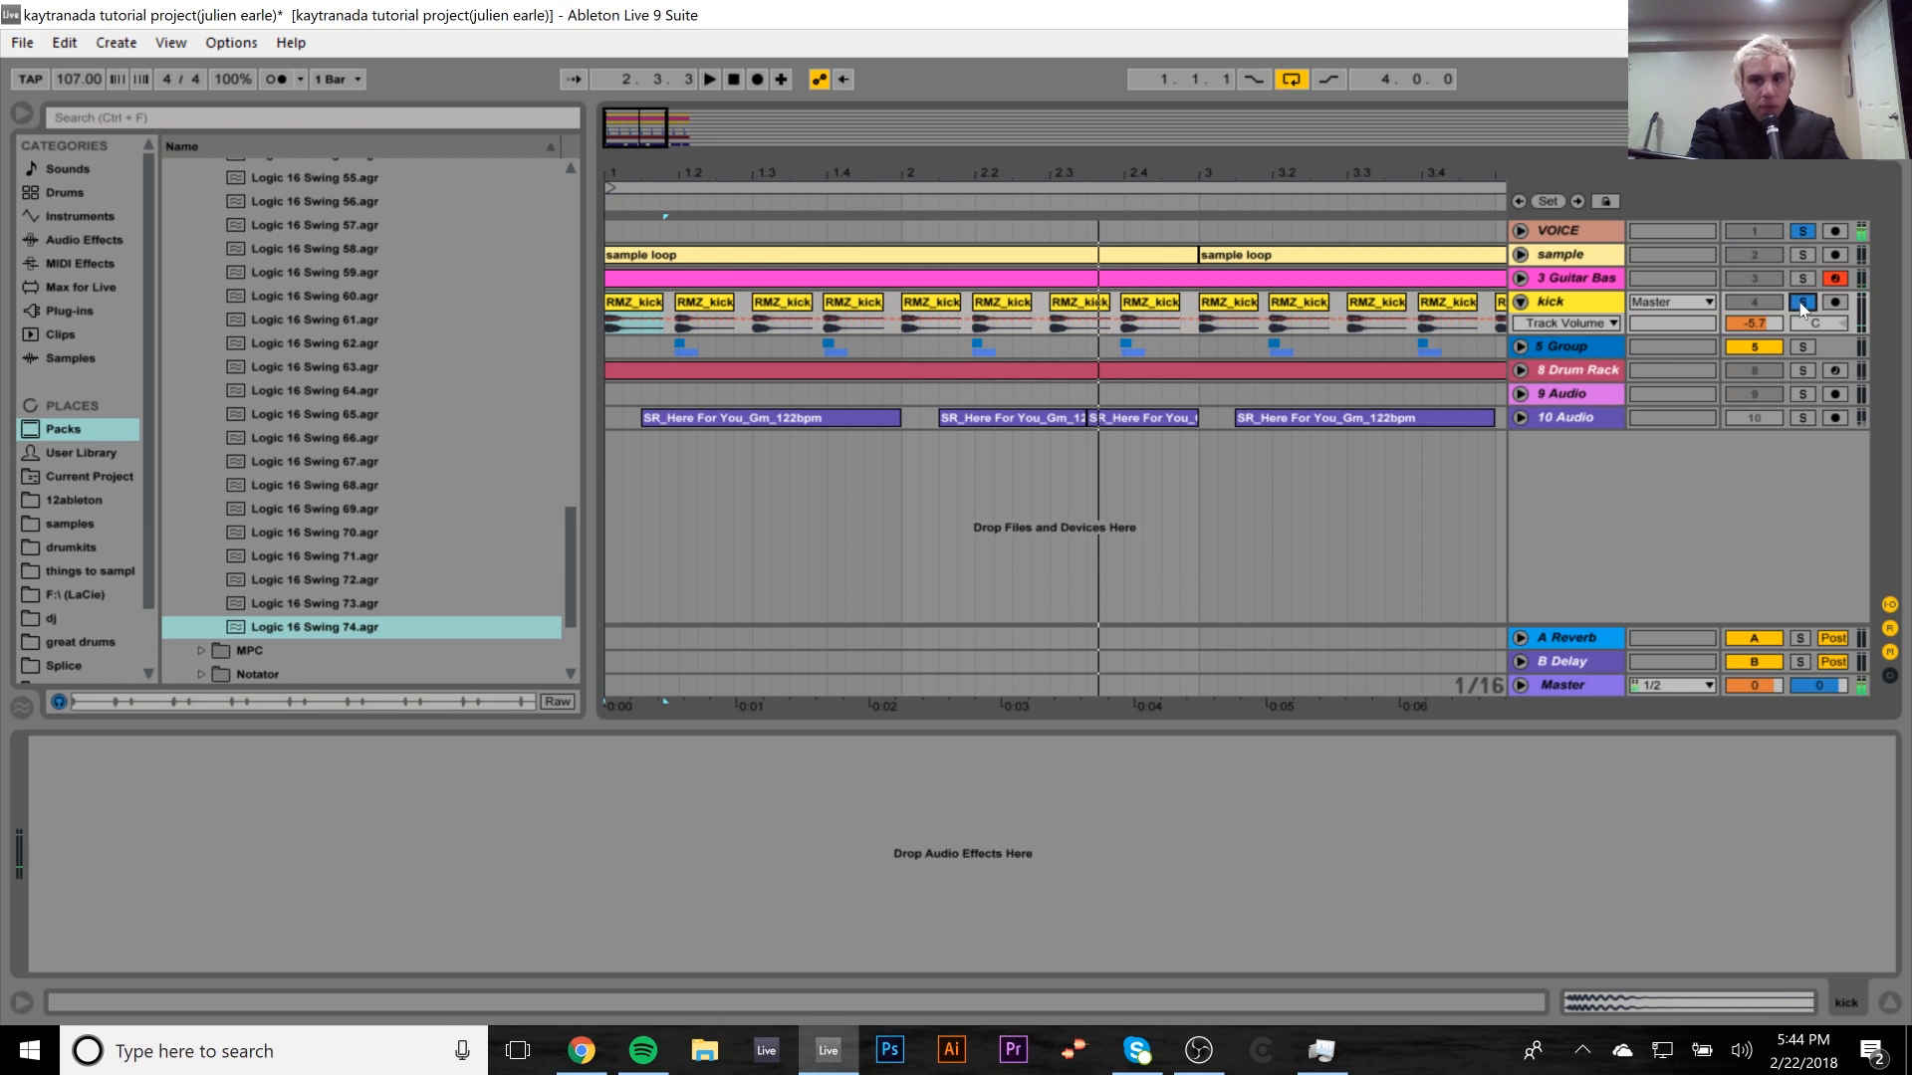
{"action": "left_click", "coordinate": [1543, 347]}
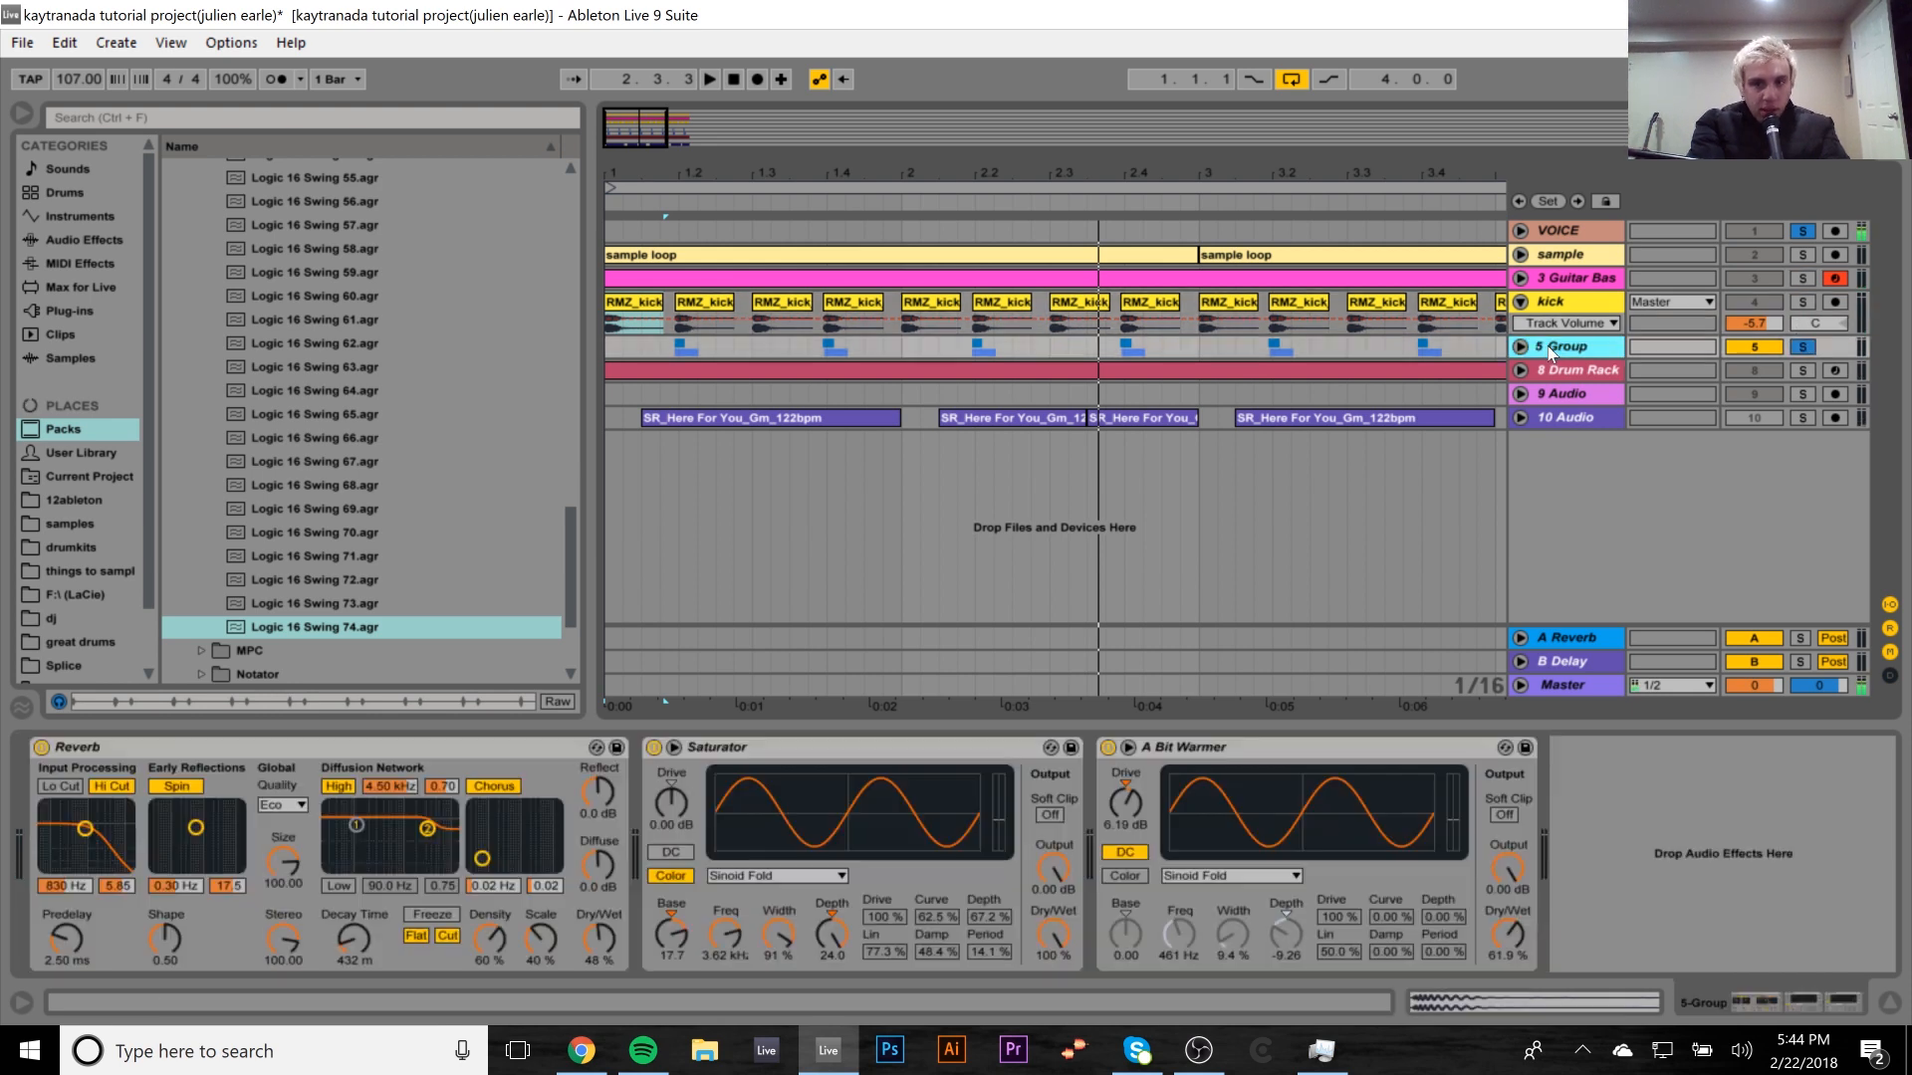
{"action": "left_click", "coordinate": [1108, 747]}
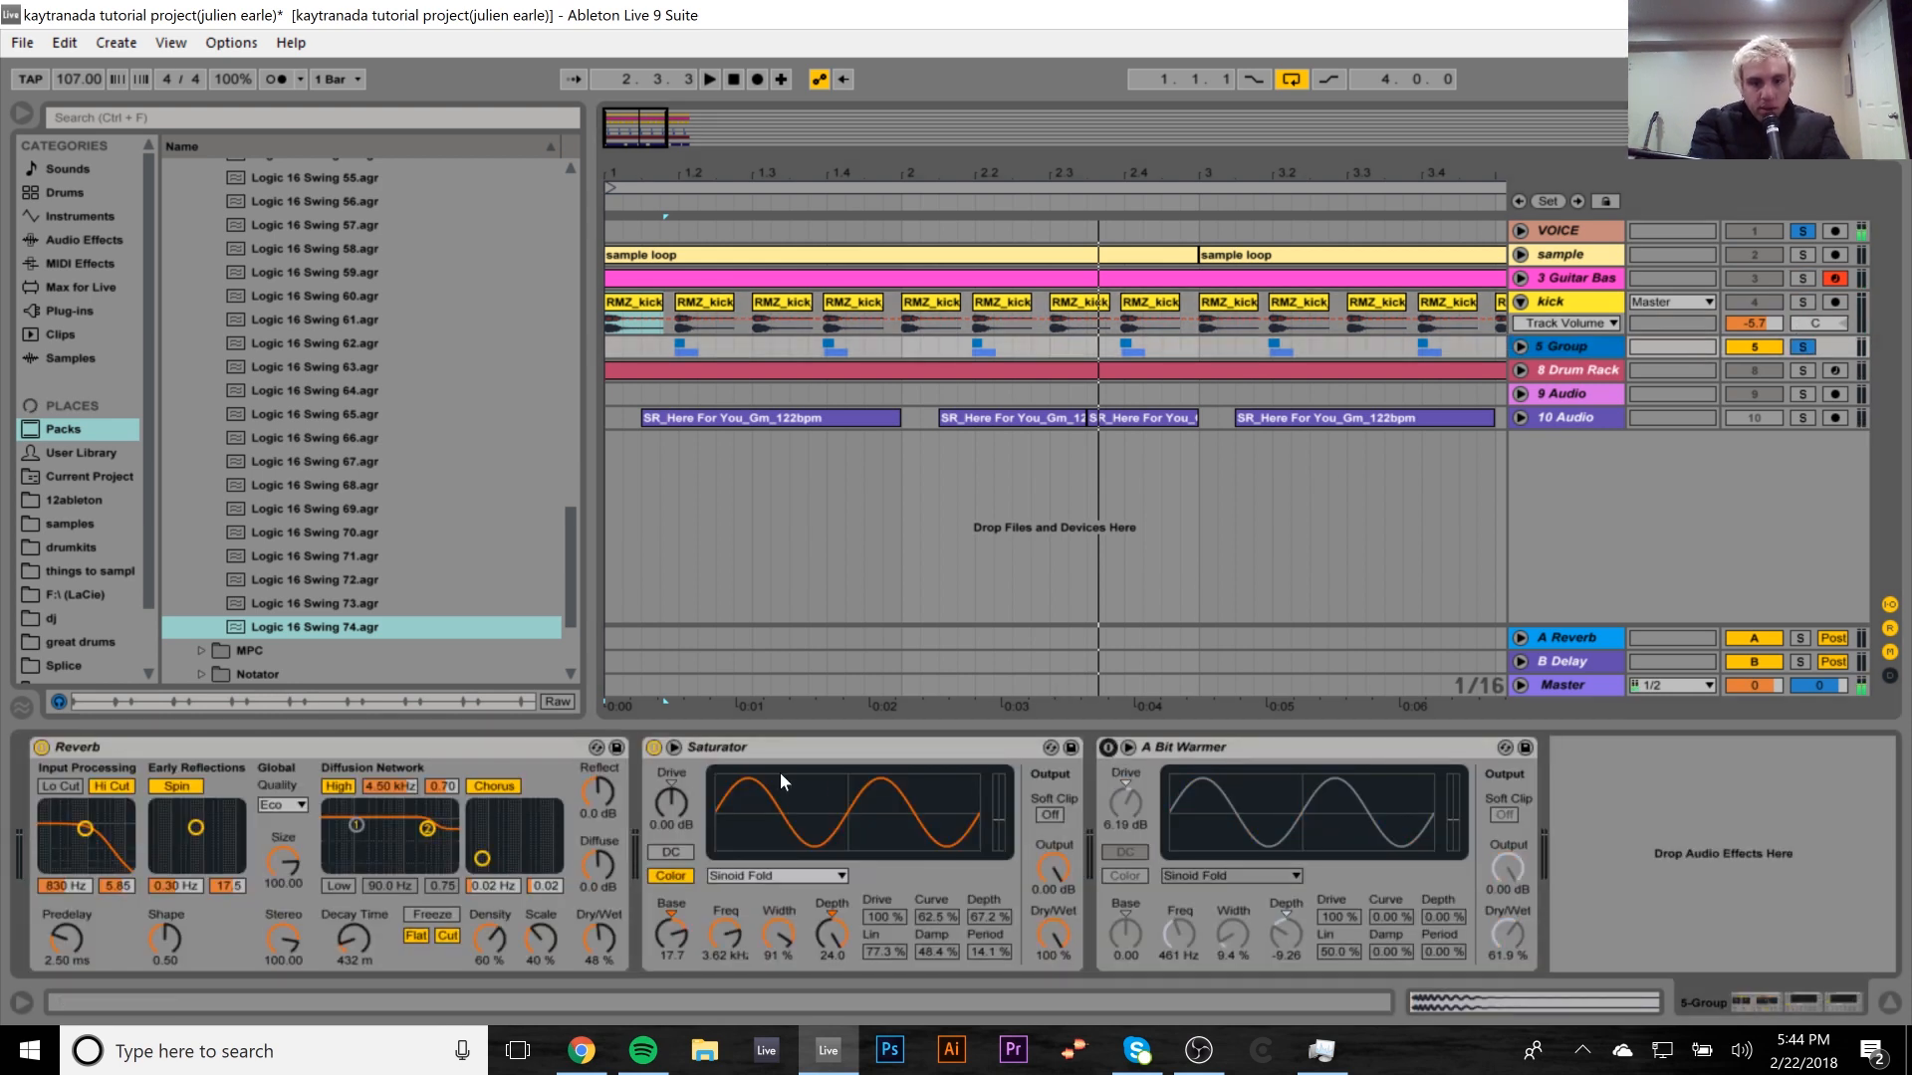
{"action": "left_click", "coordinate": [653, 746]}
{"action": "left_click", "coordinate": [42, 747]}
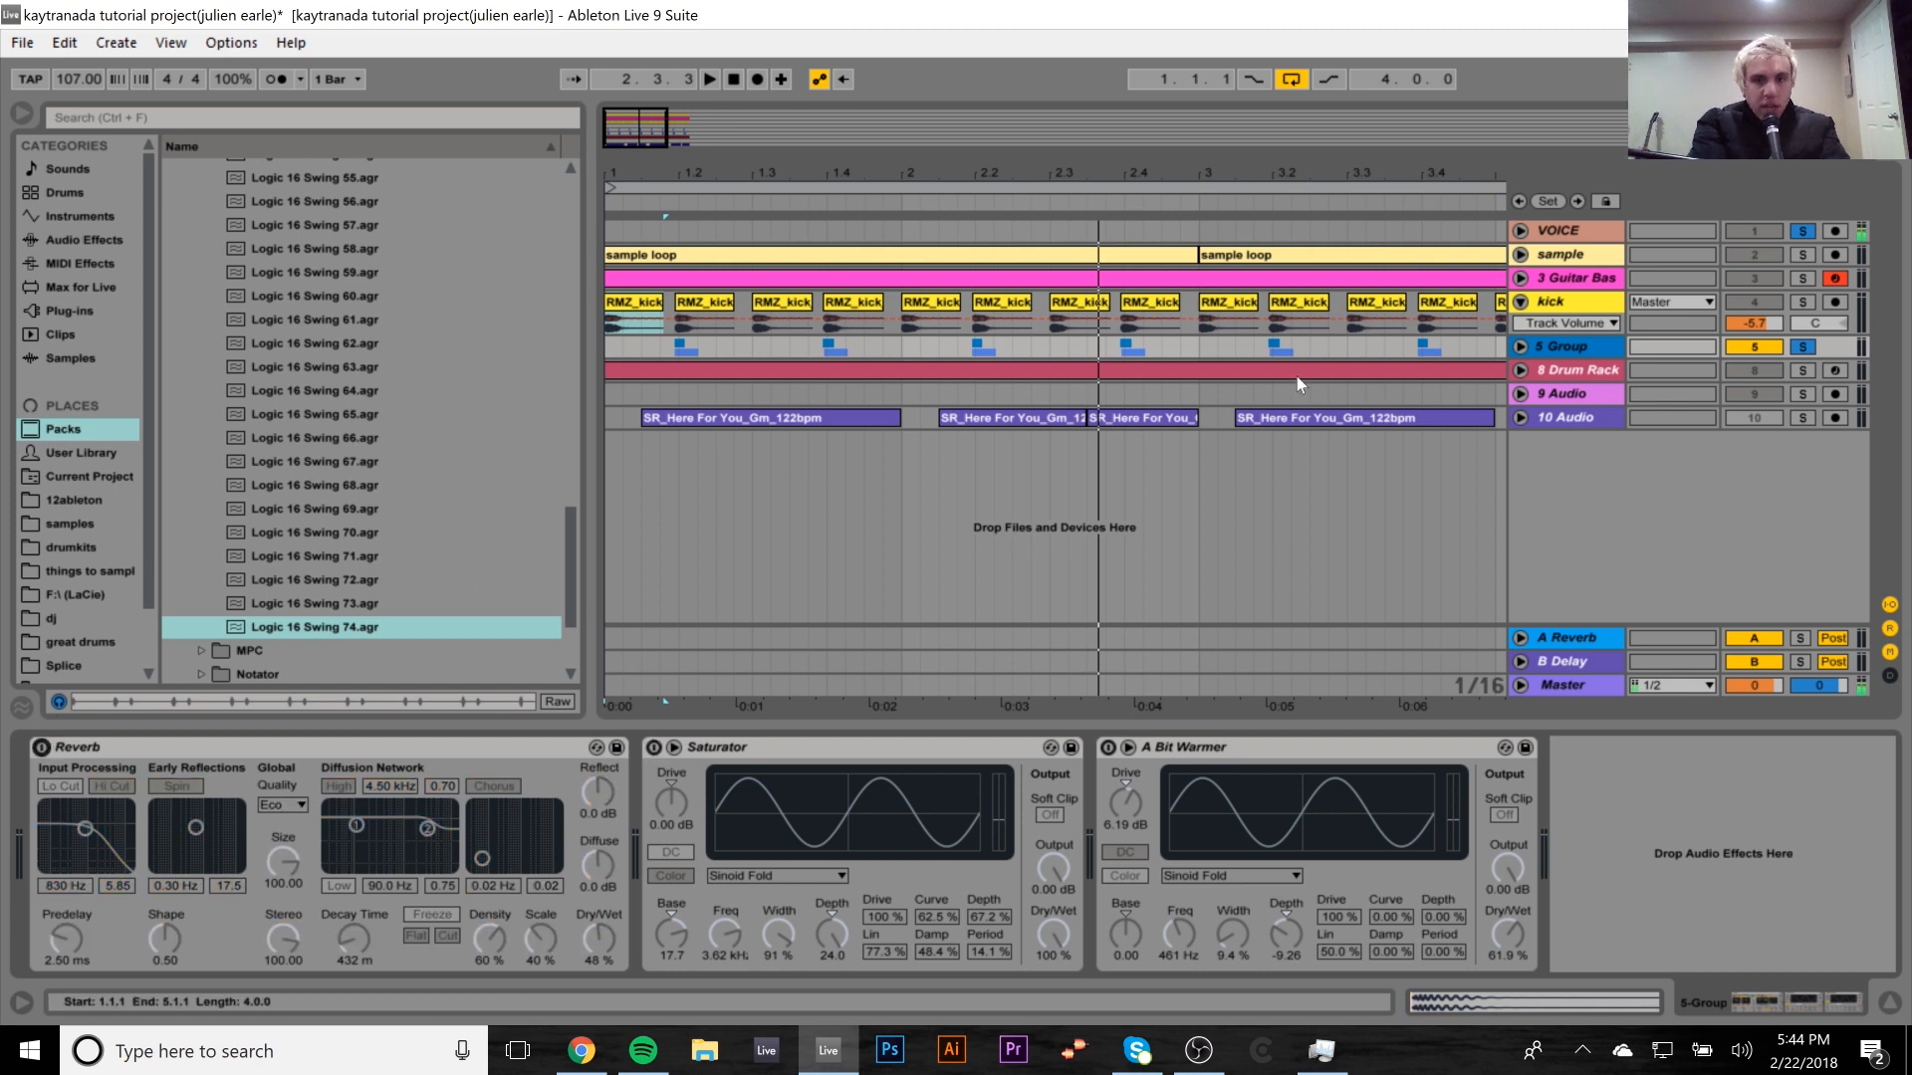
Unfold 5 Group and audition 6 Audio and 7 Audio soloed one at a time, ending with only the whole group soloed.
{"action": "left_click", "coordinate": [1520, 347]}
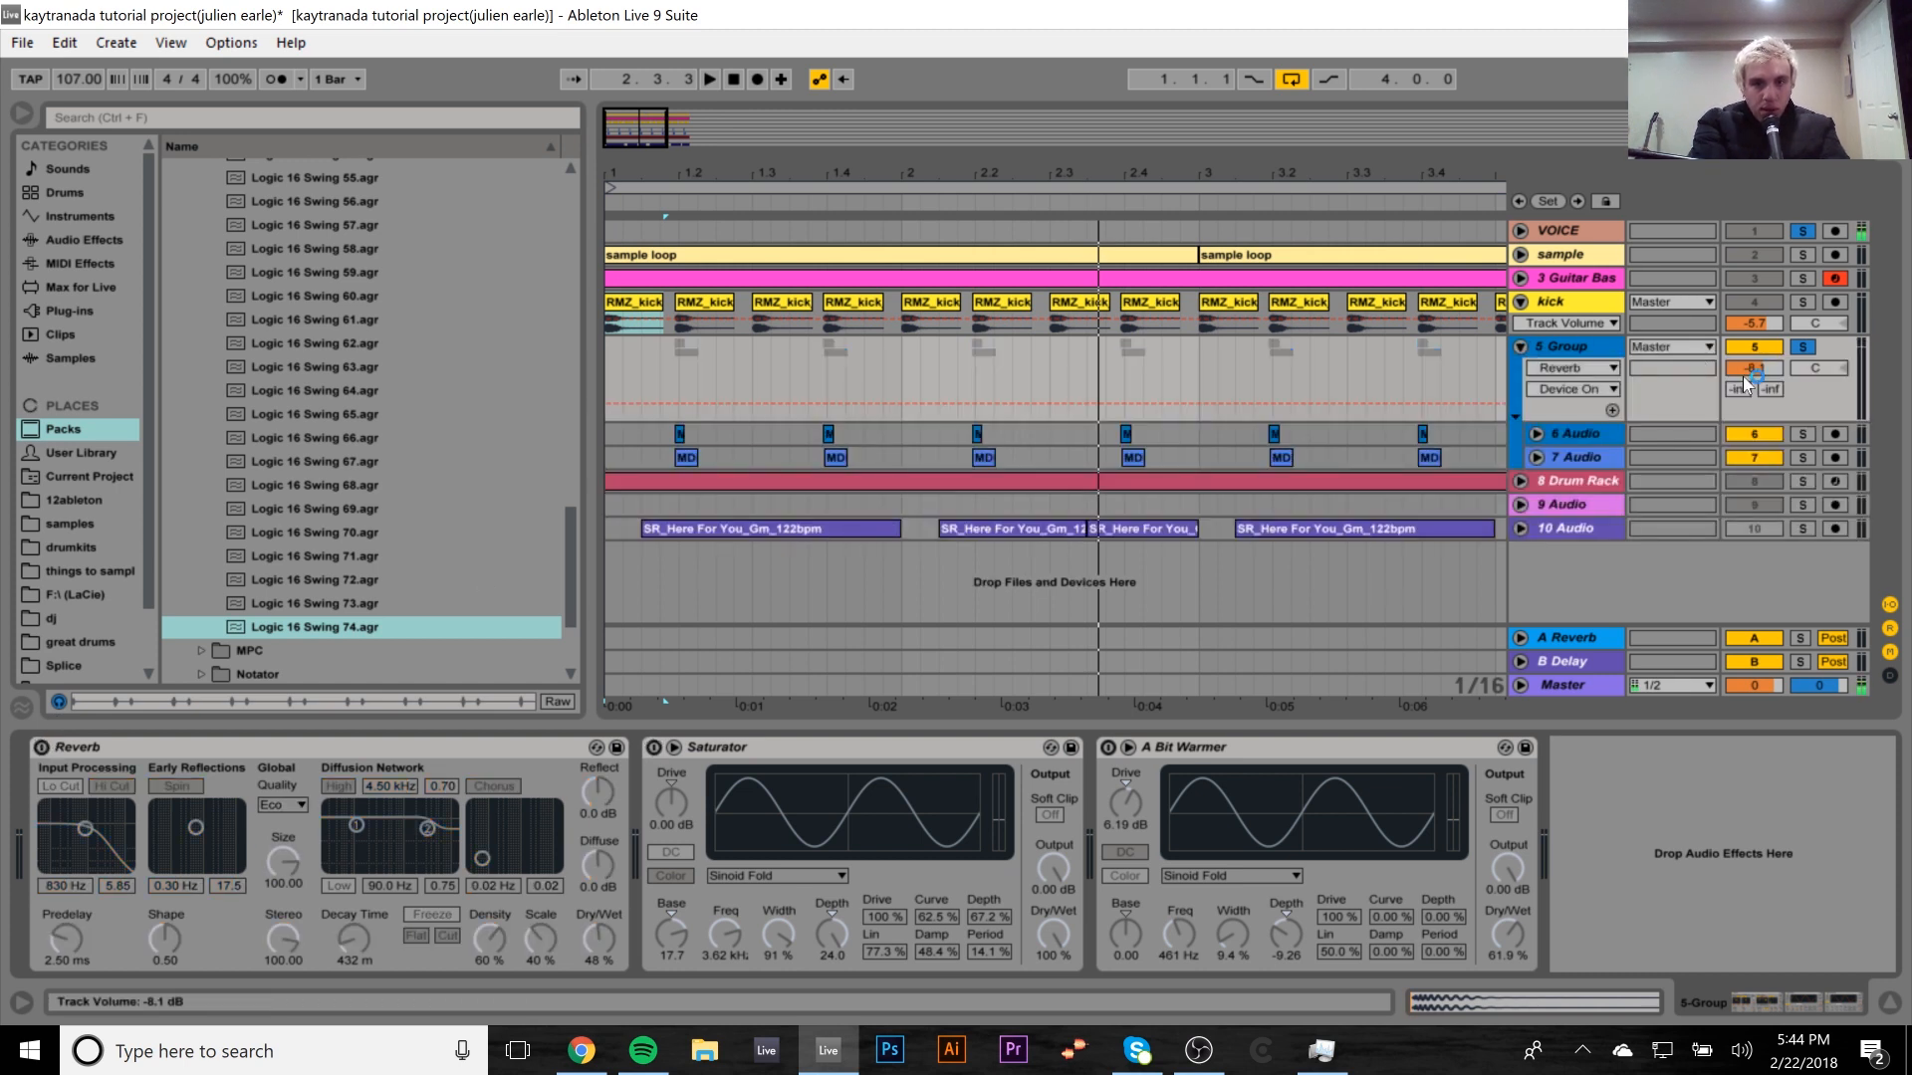
{"action": "left_click", "coordinate": [1802, 434]}
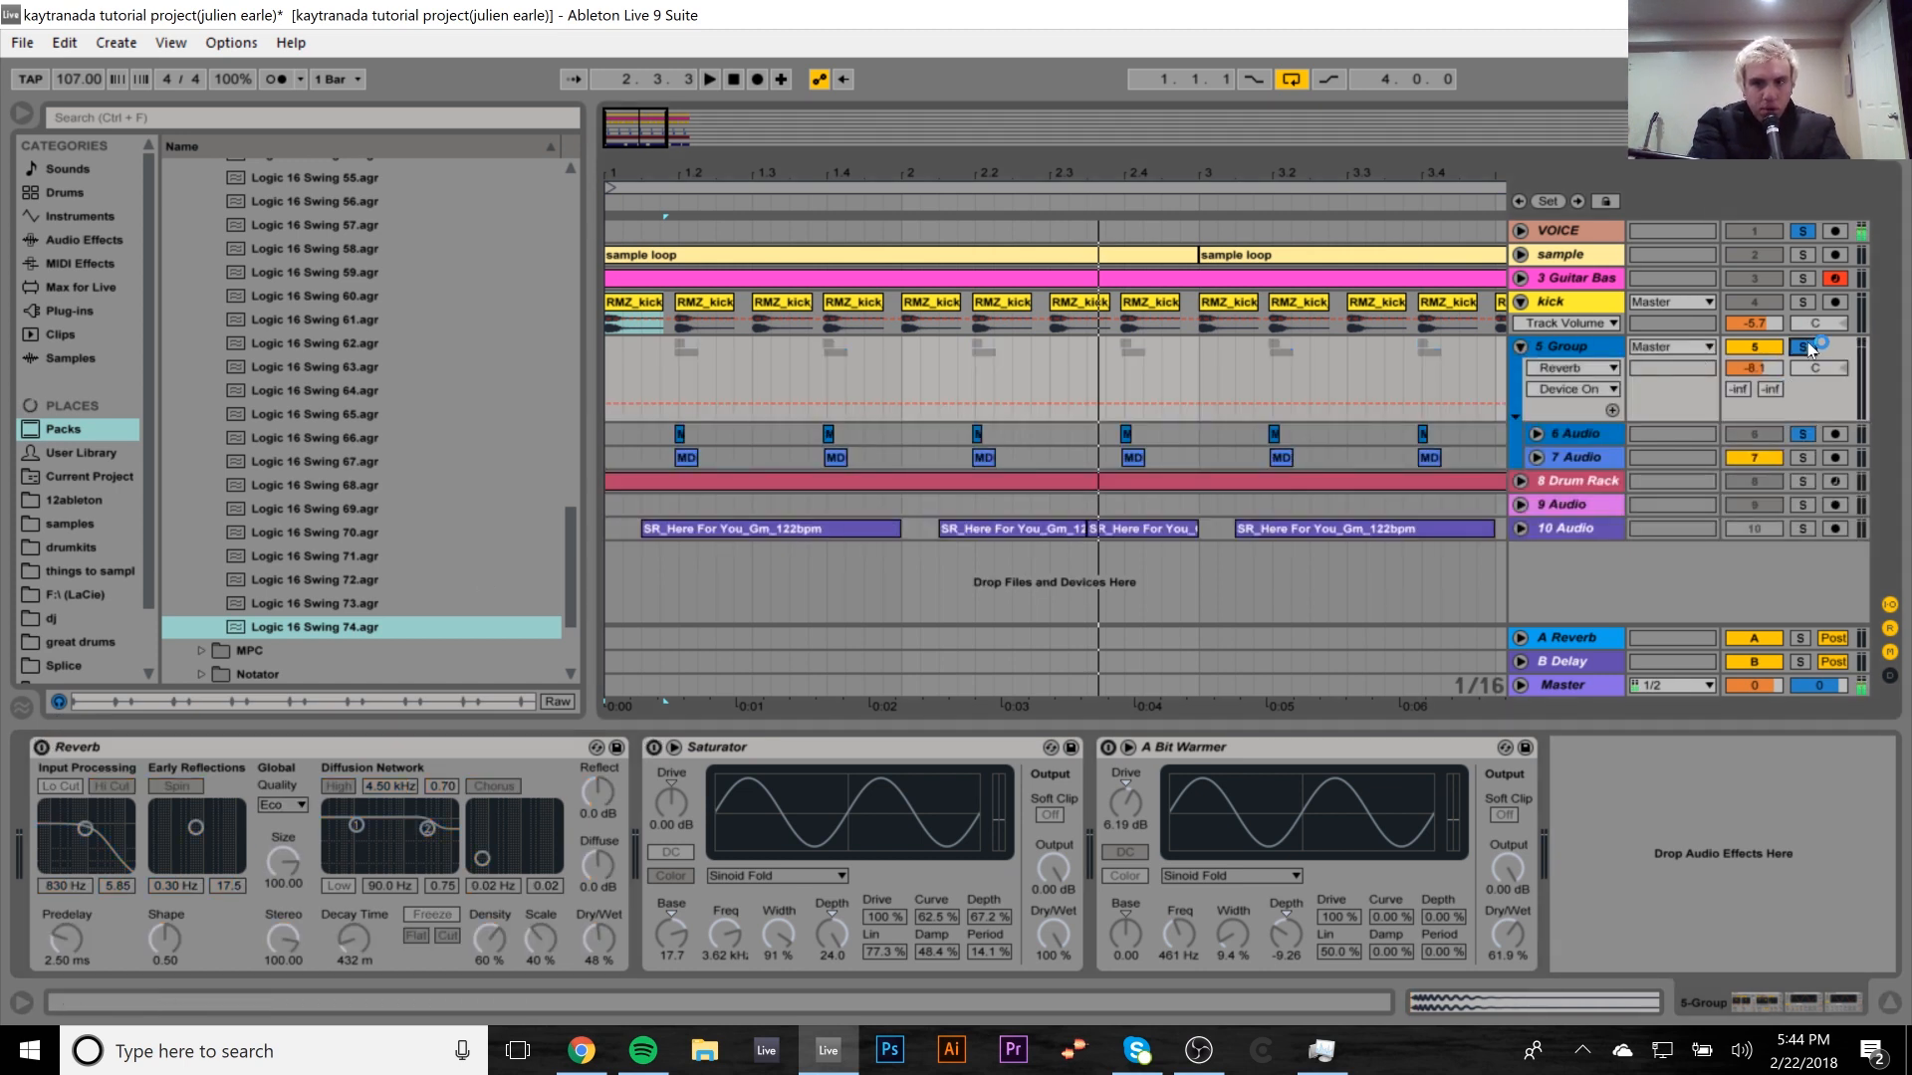
{"action": "key", "text": "space"}
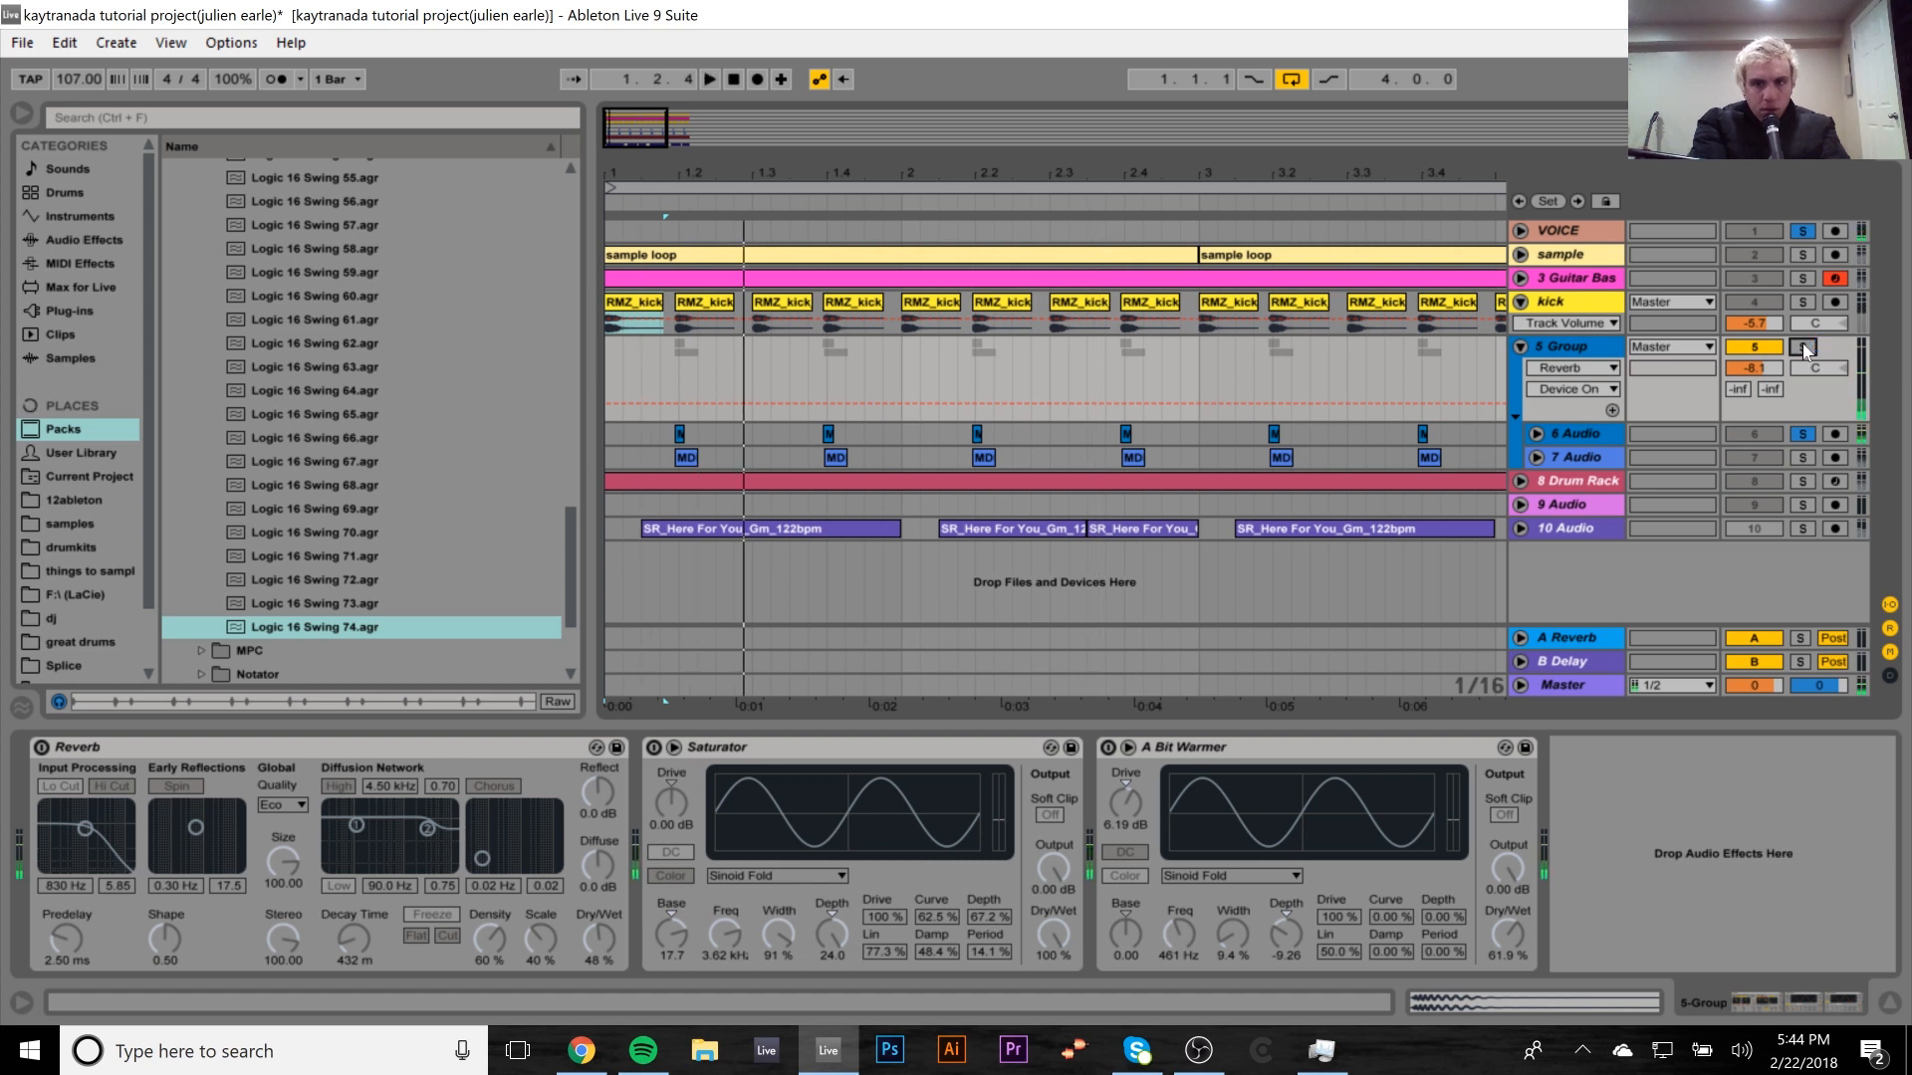
{"action": "left_click", "coordinate": [1810, 456]}
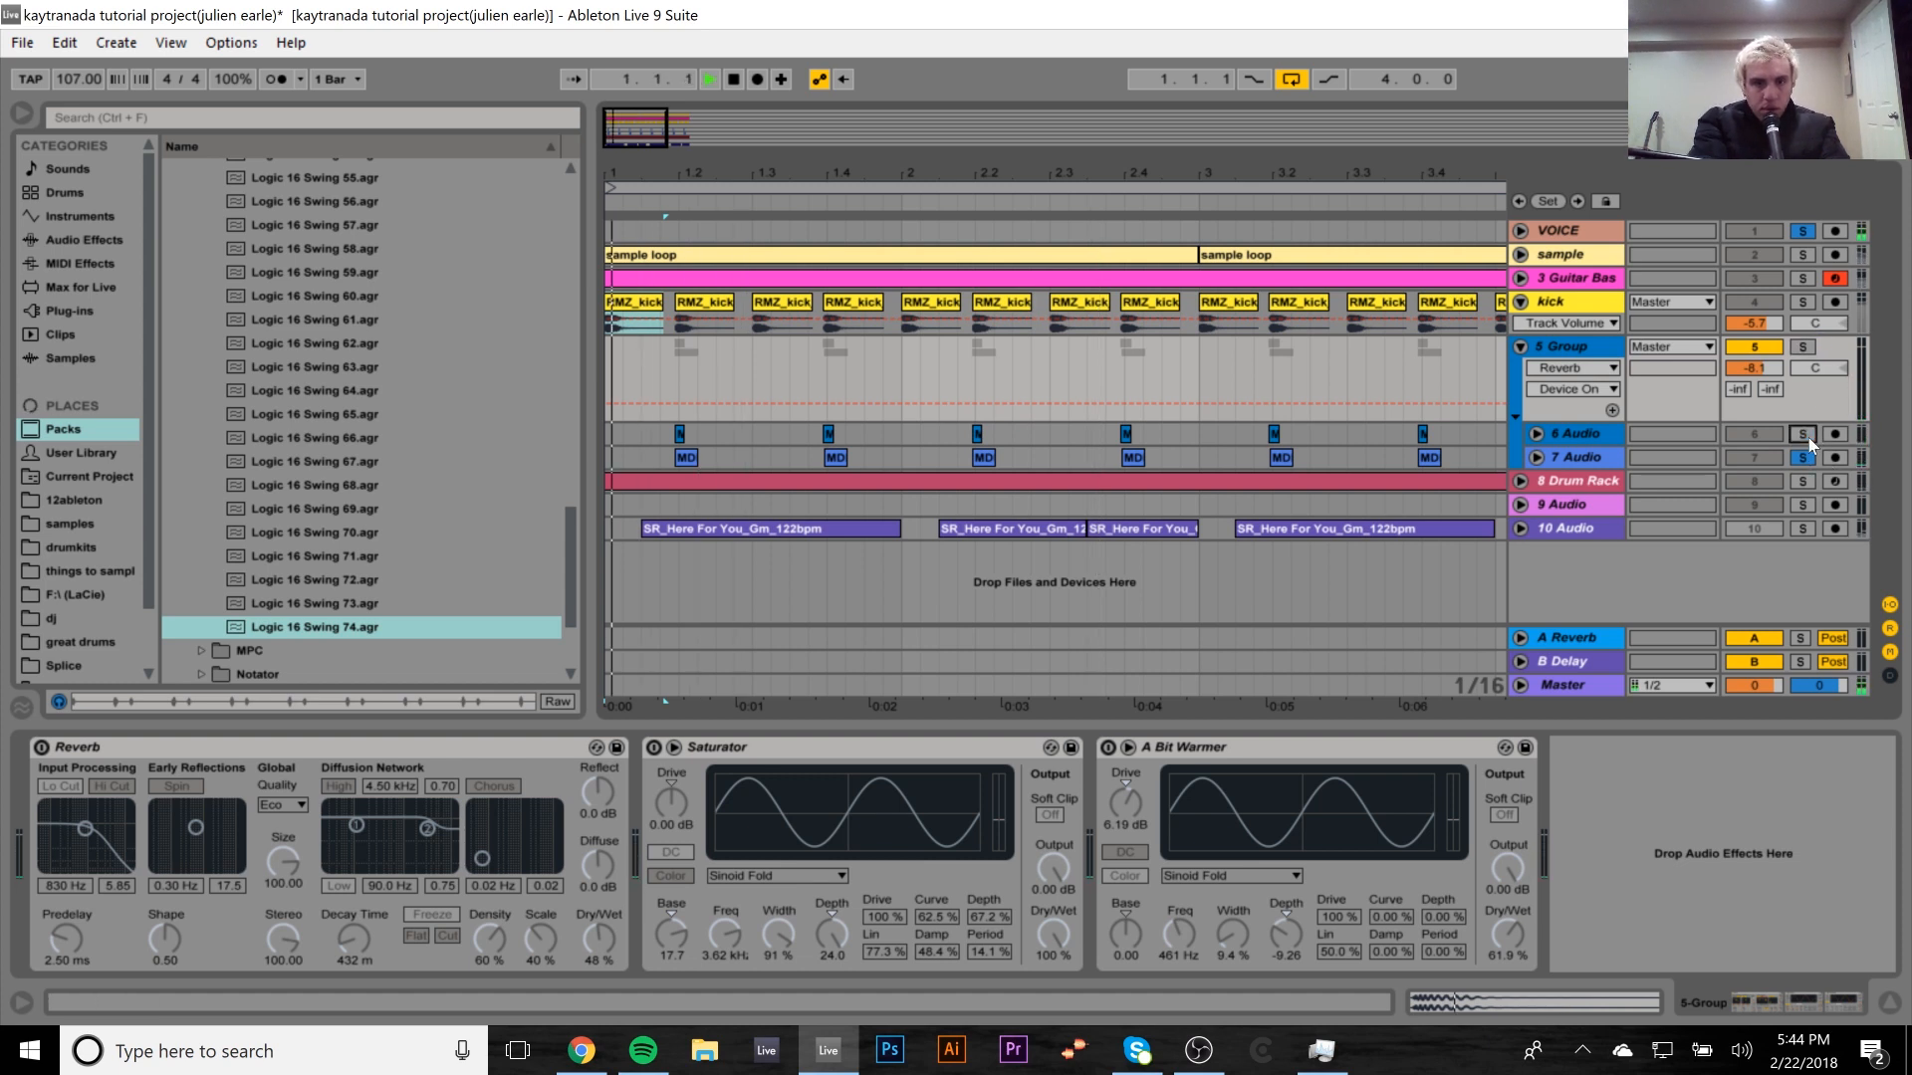
{"action": "left_click", "coordinate": [1809, 347]}
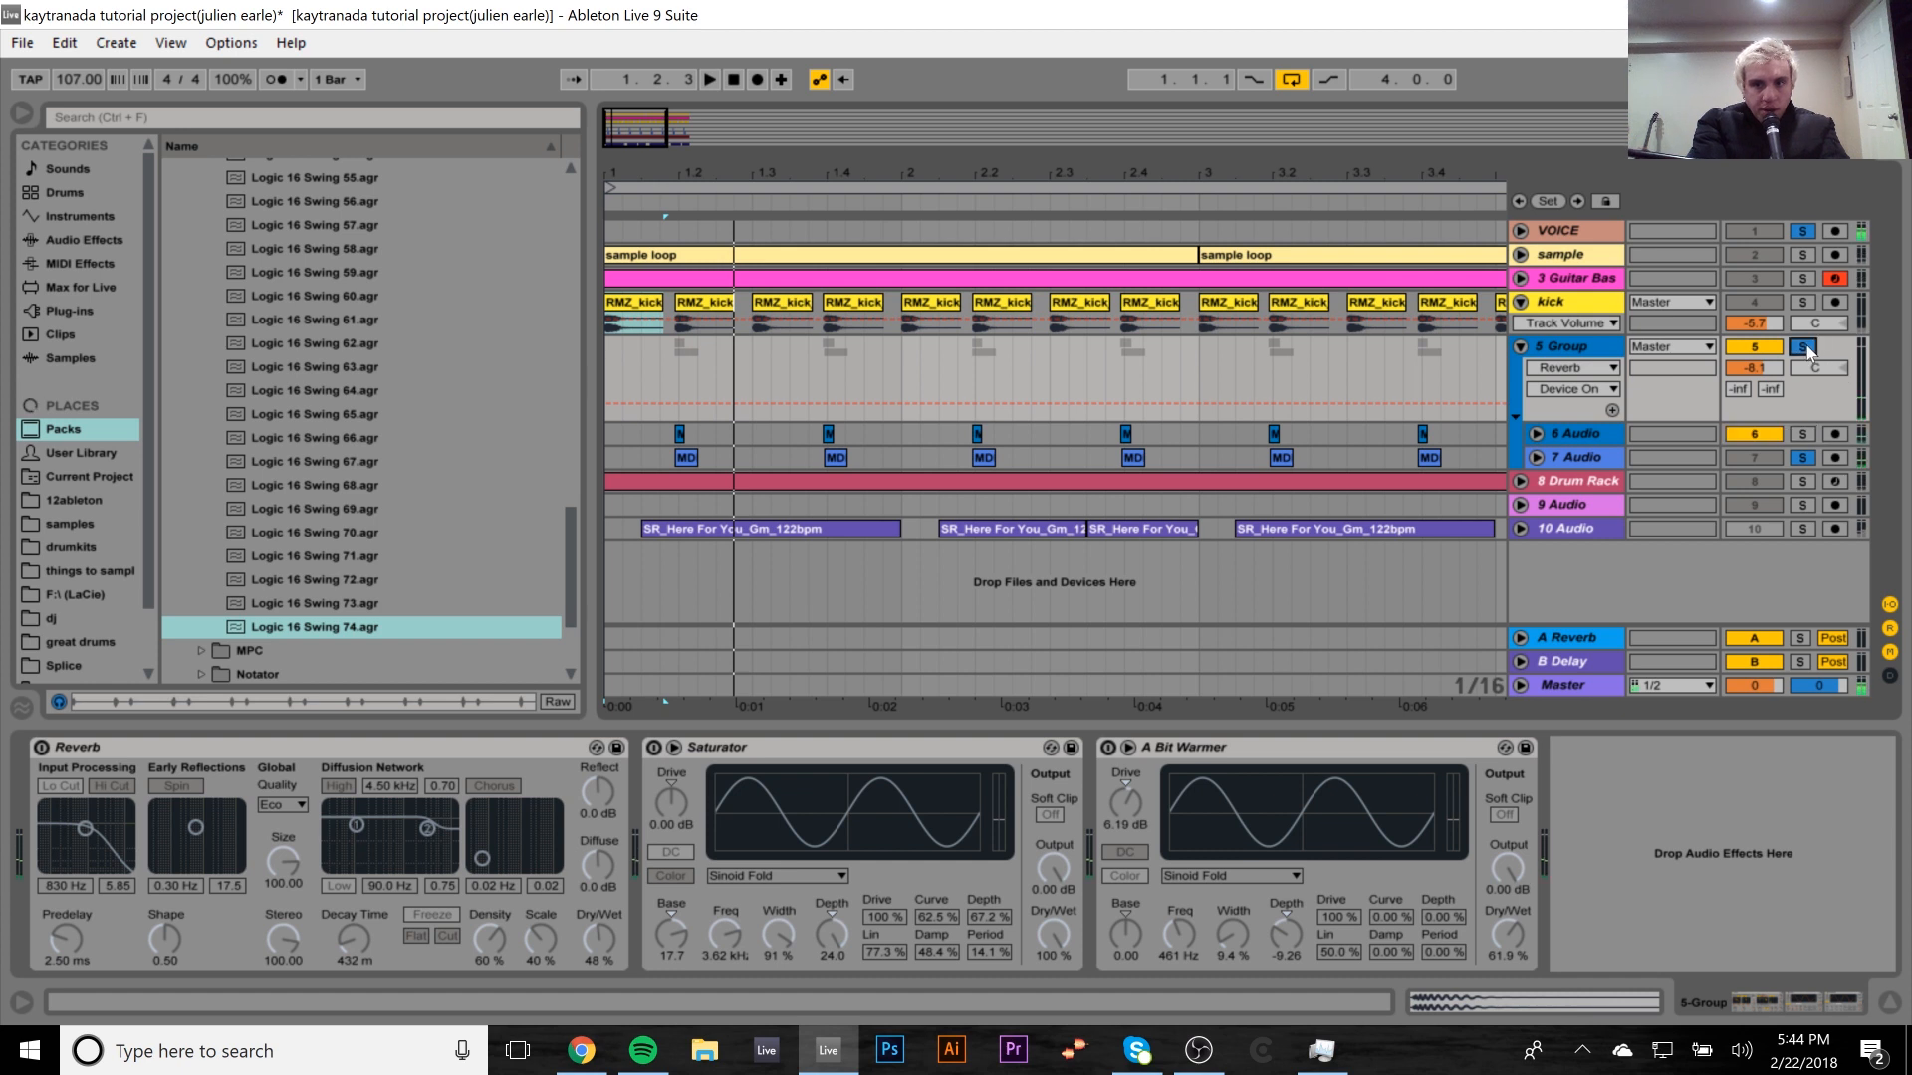
{"action": "left_click", "coordinate": [1809, 452]}
{"action": "left_click", "coordinate": [1810, 457]}
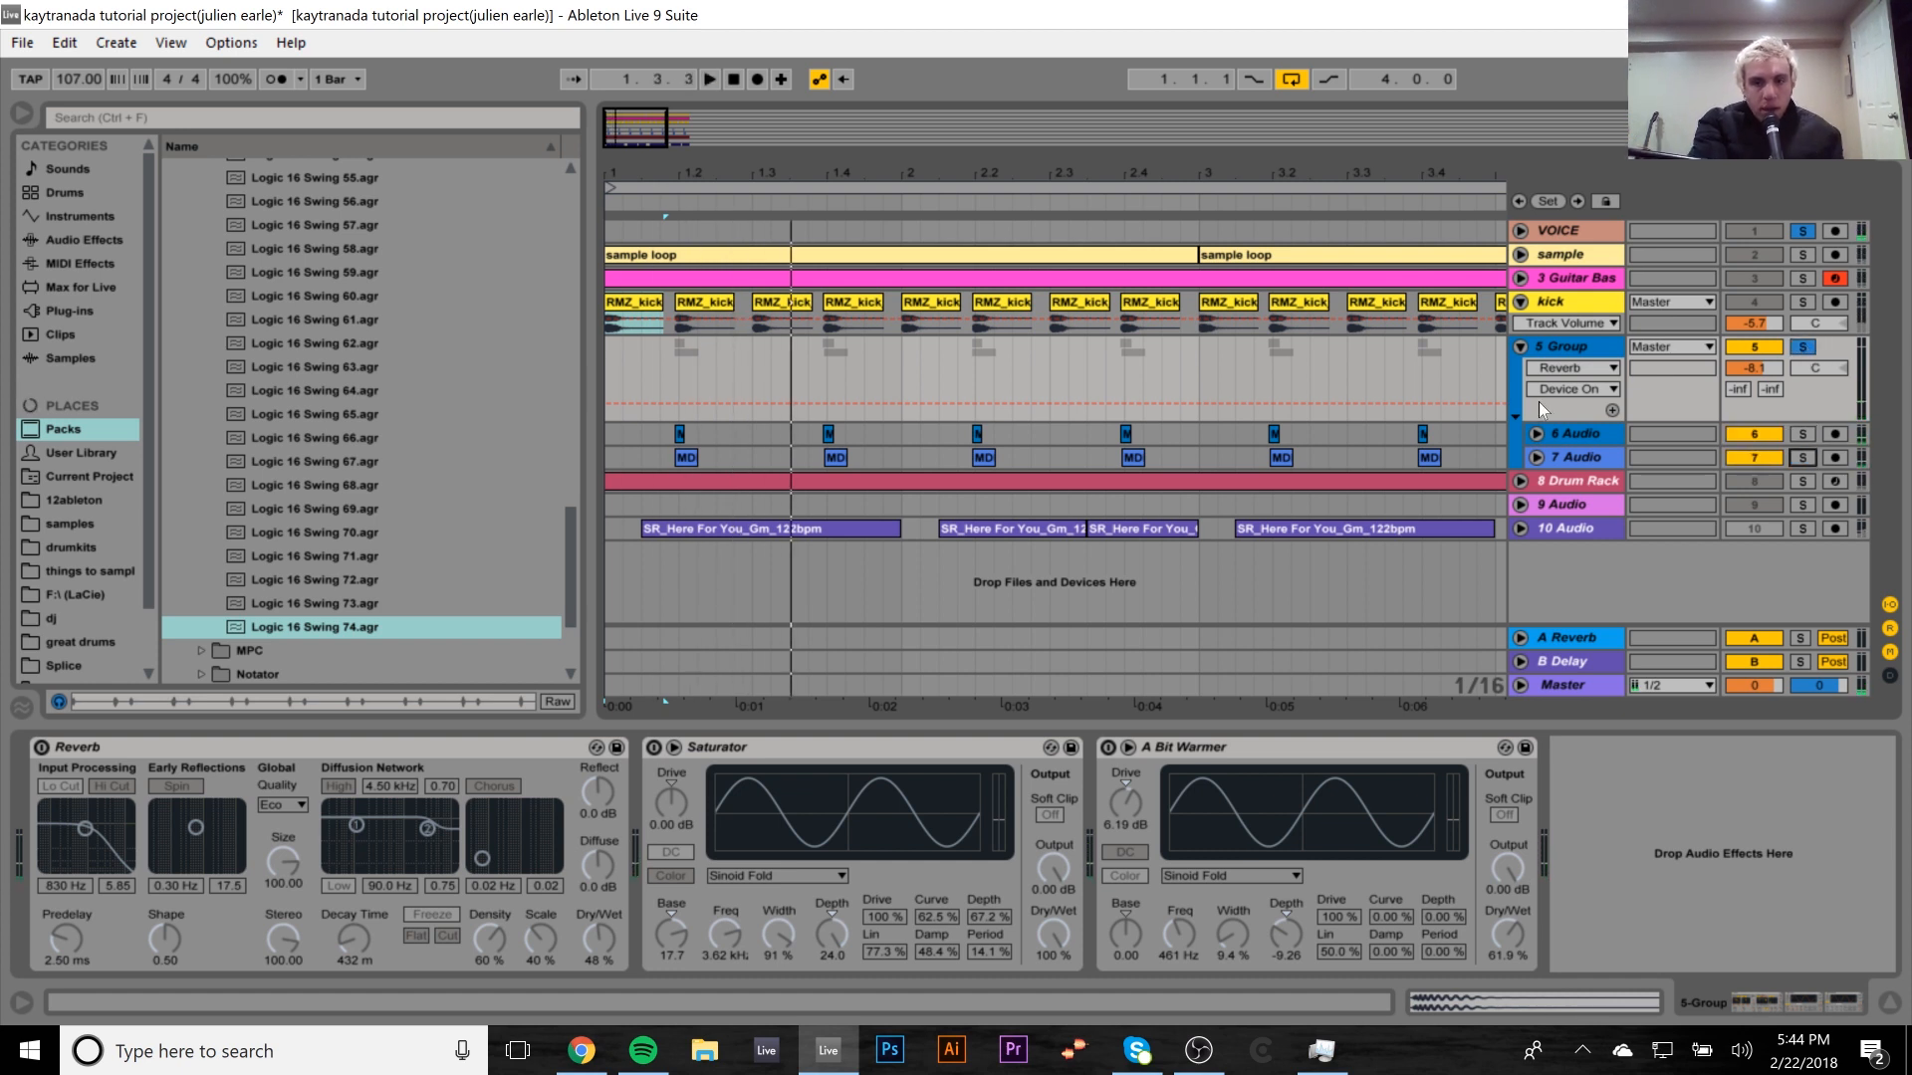
Unfold the 6 Audio and 7 Audio tracks and play the two layered MDL_MANTRA clap clips from just before beat 1.2.
{"action": "left_click", "coordinate": [1538, 435]}
{"action": "left_click", "coordinate": [1538, 435]}
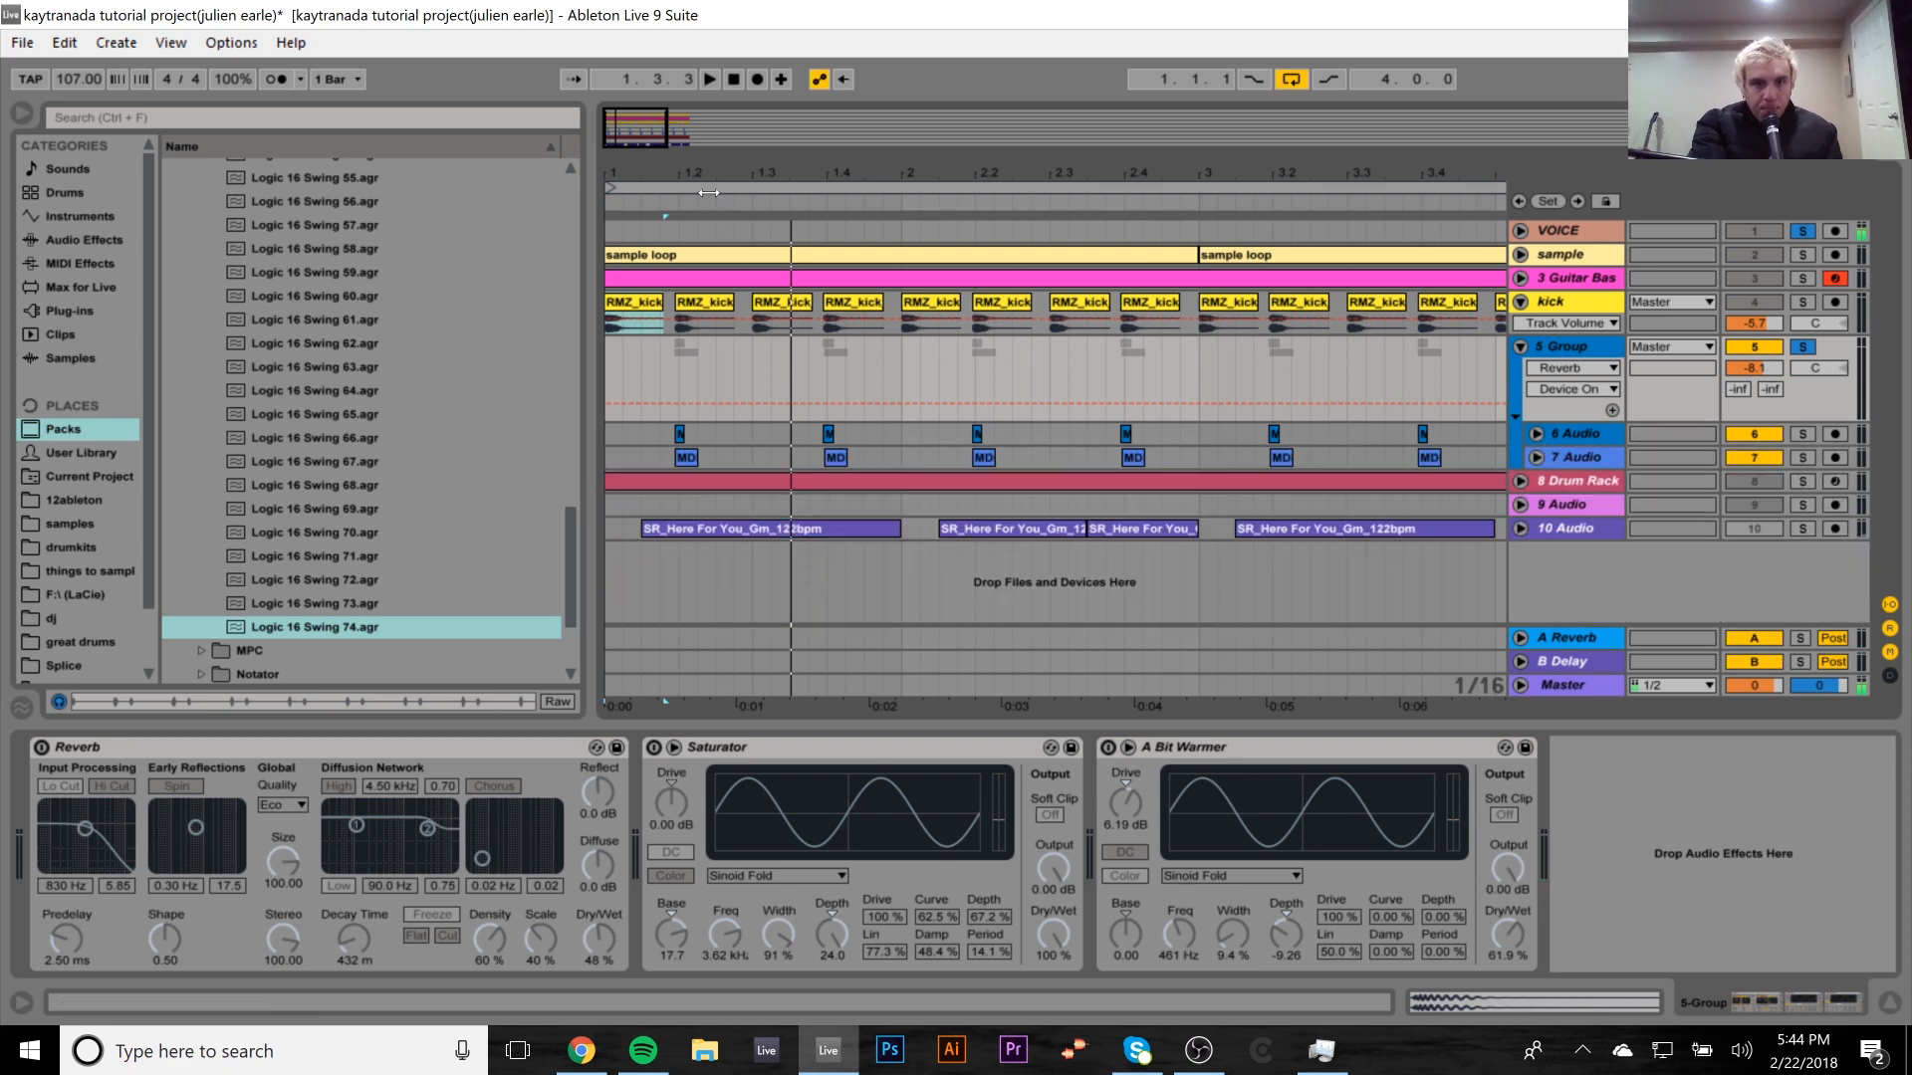
{"action": "left_click_drag", "start_coordinate": [667, 169], "coordinate": [674, 229]}
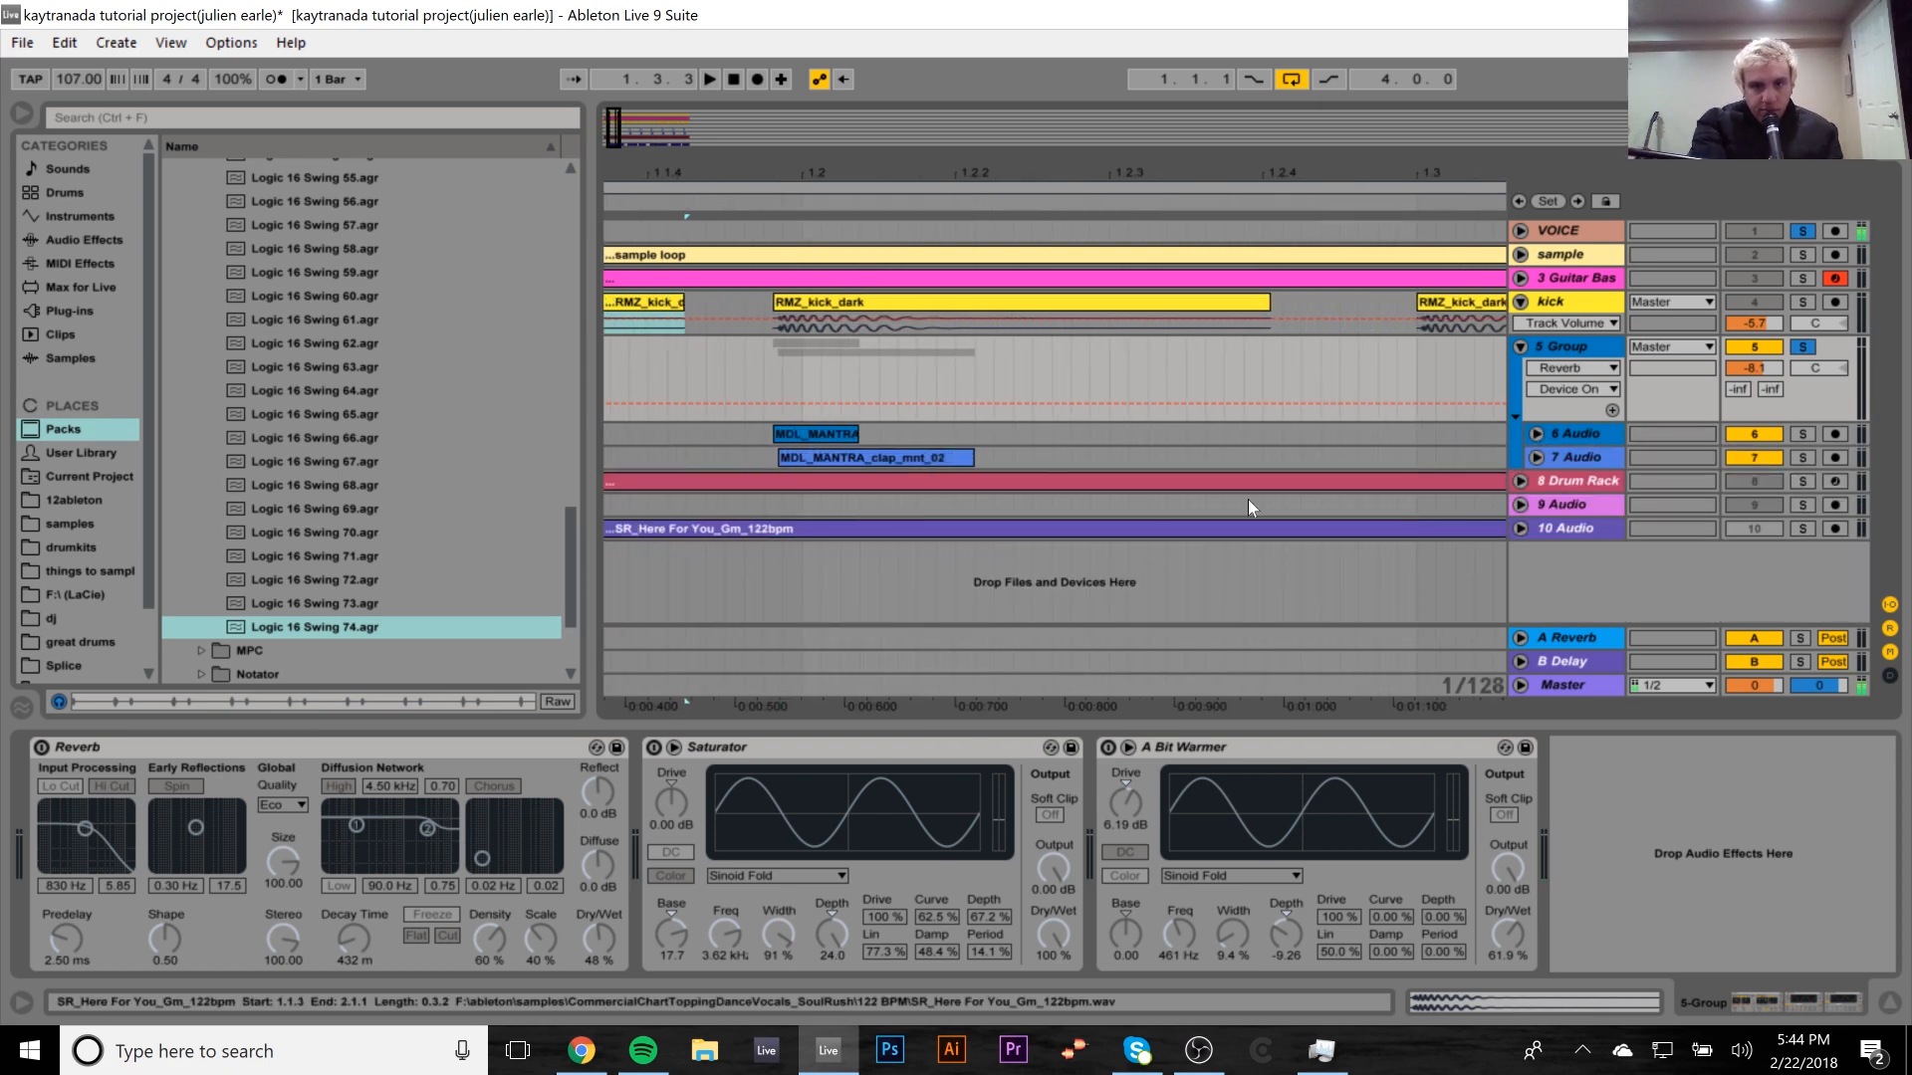
{"action": "left_click", "coordinate": [1542, 454]}
{"action": "left_click", "coordinate": [1538, 435]}
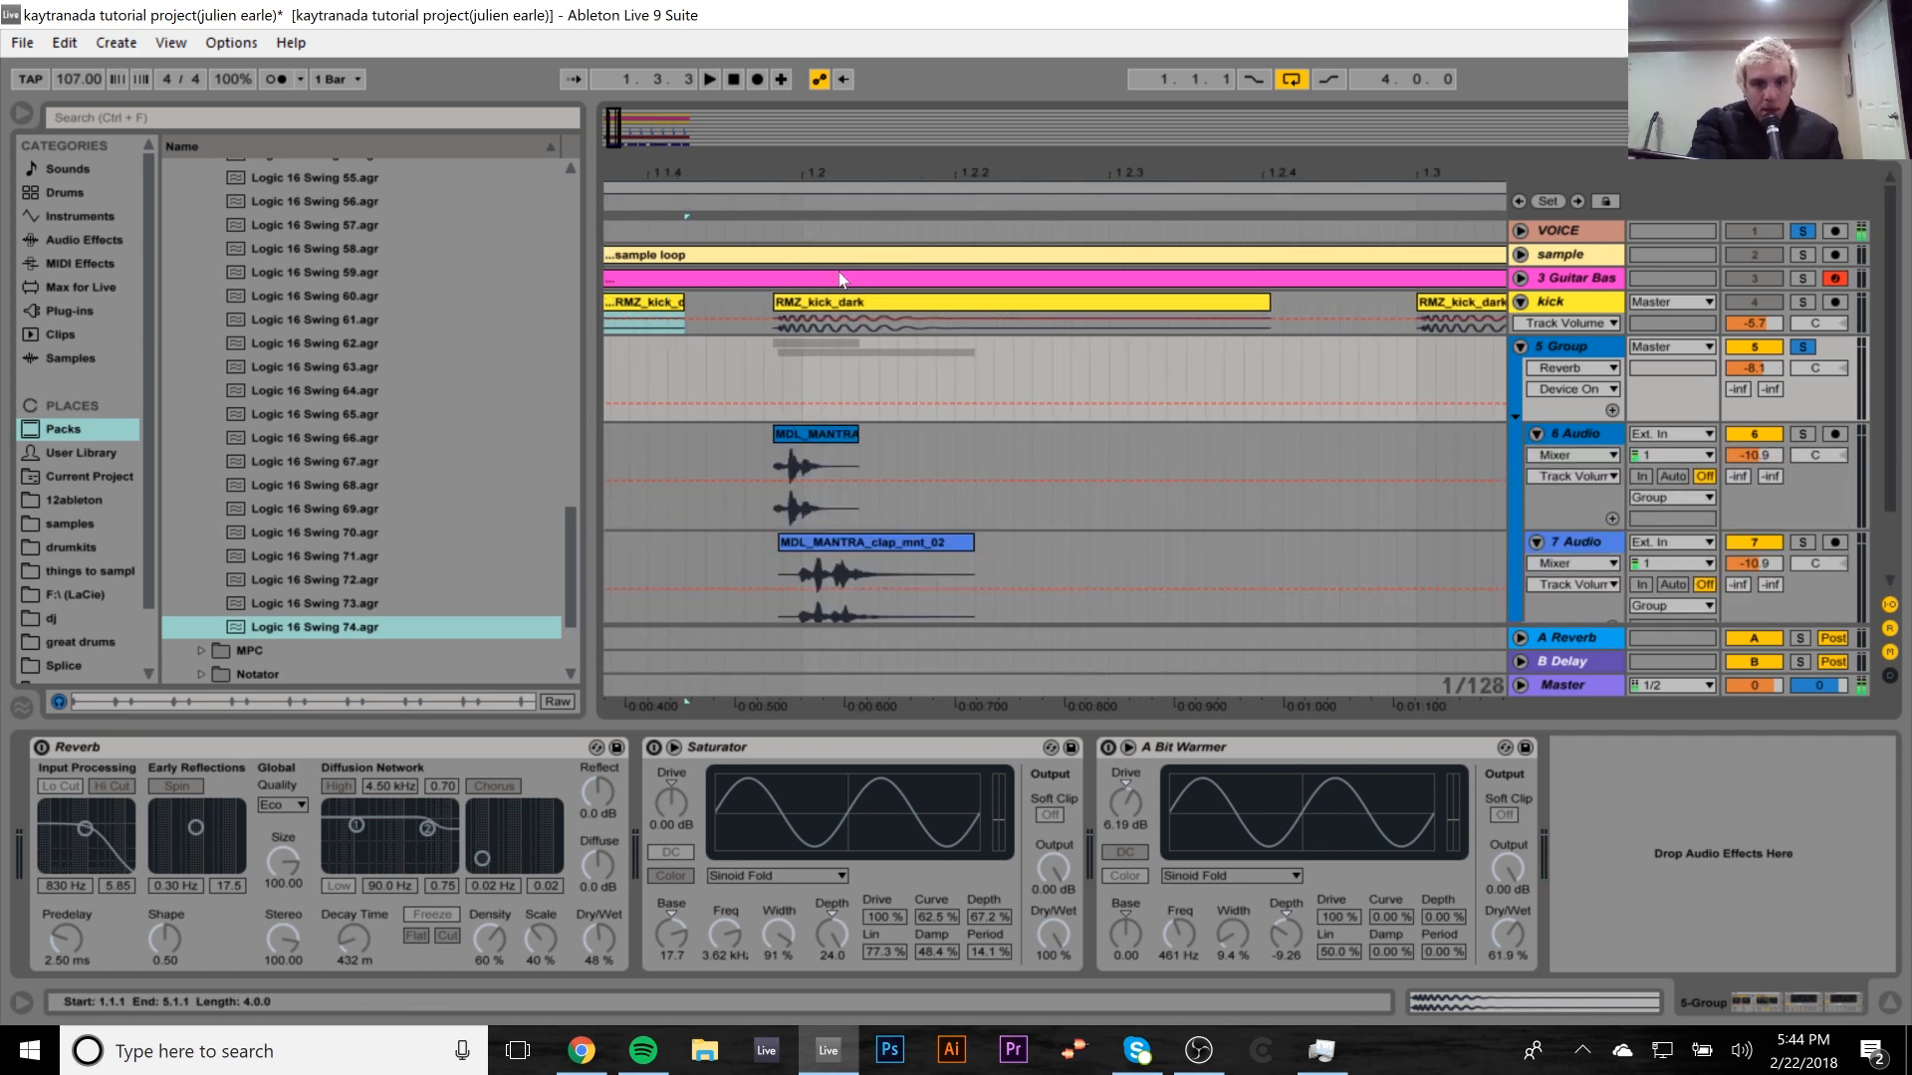
{"action": "left_click_drag", "start_coordinate": [779, 173], "coordinate": [779, 239]}
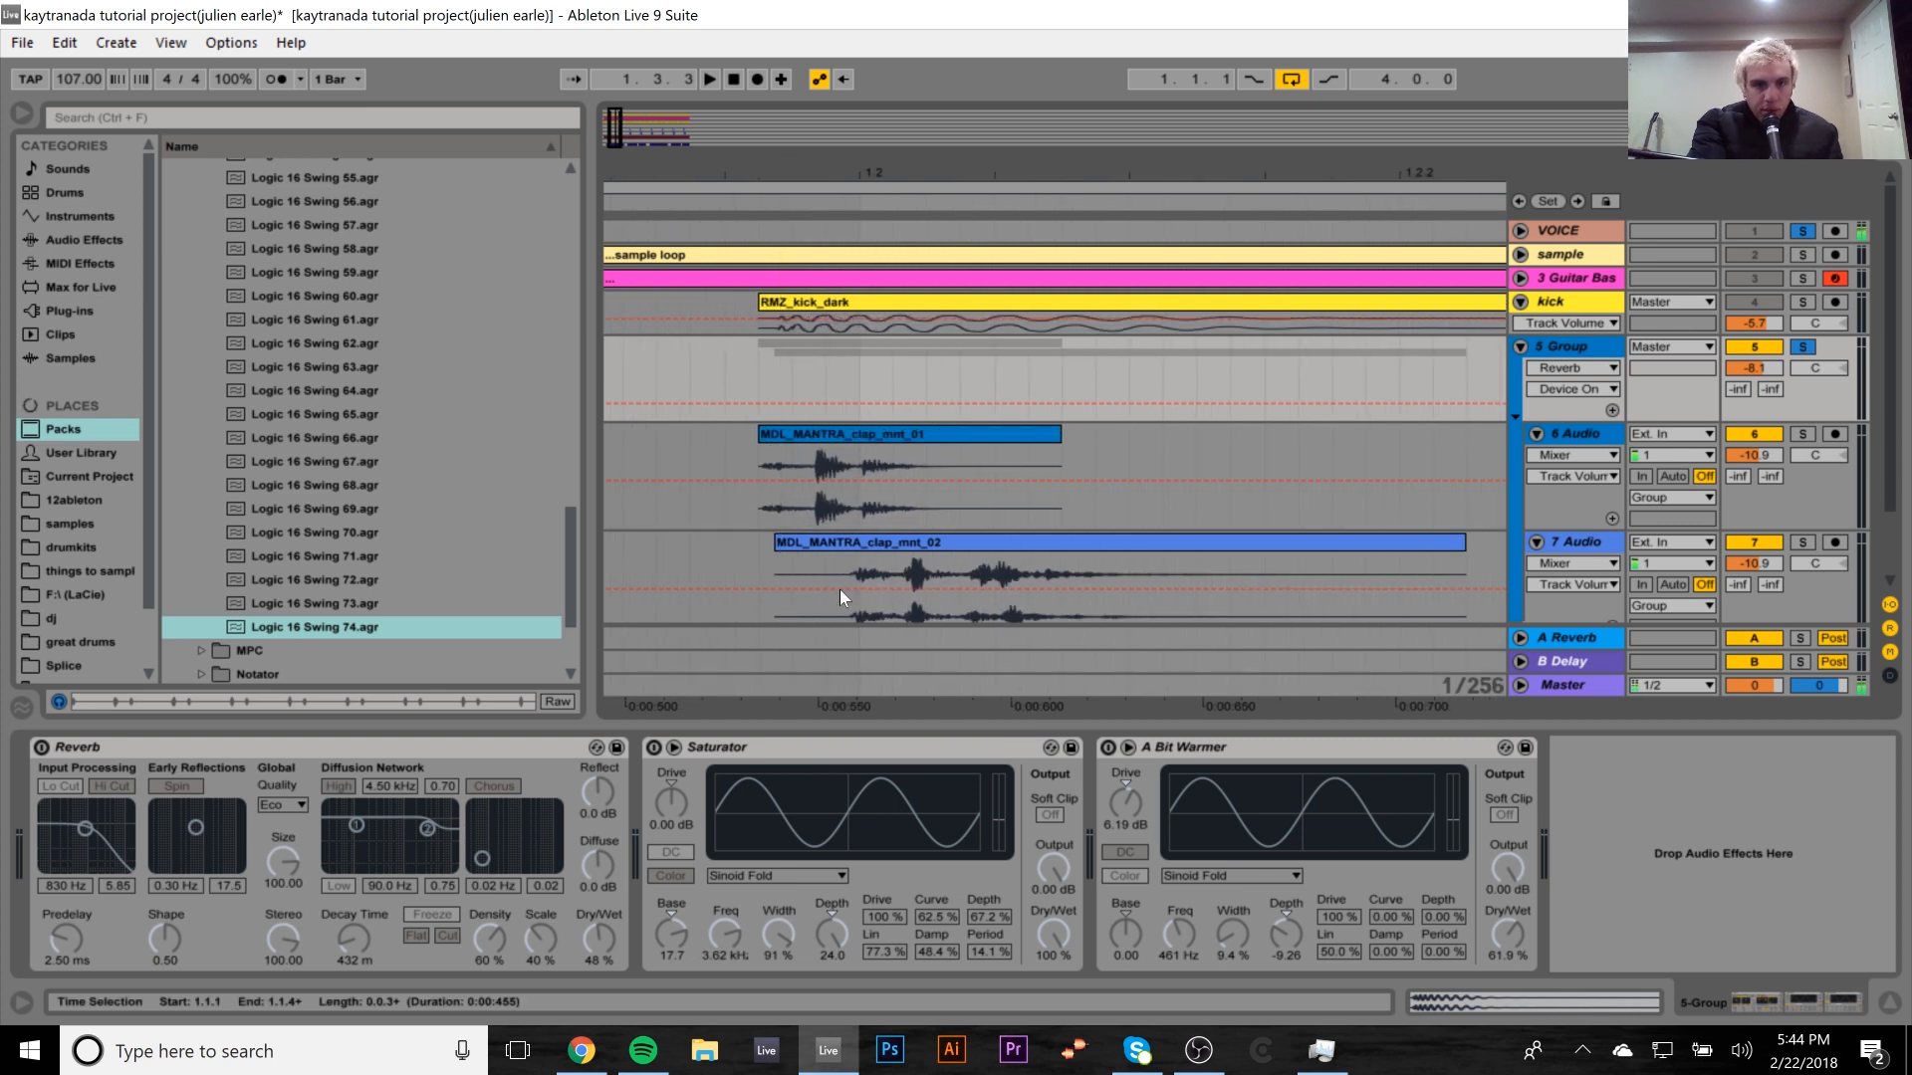
{"action": "left_click", "coordinate": [671, 442]}
{"action": "key", "text": "space"}
{"action": "key", "text": "space"}
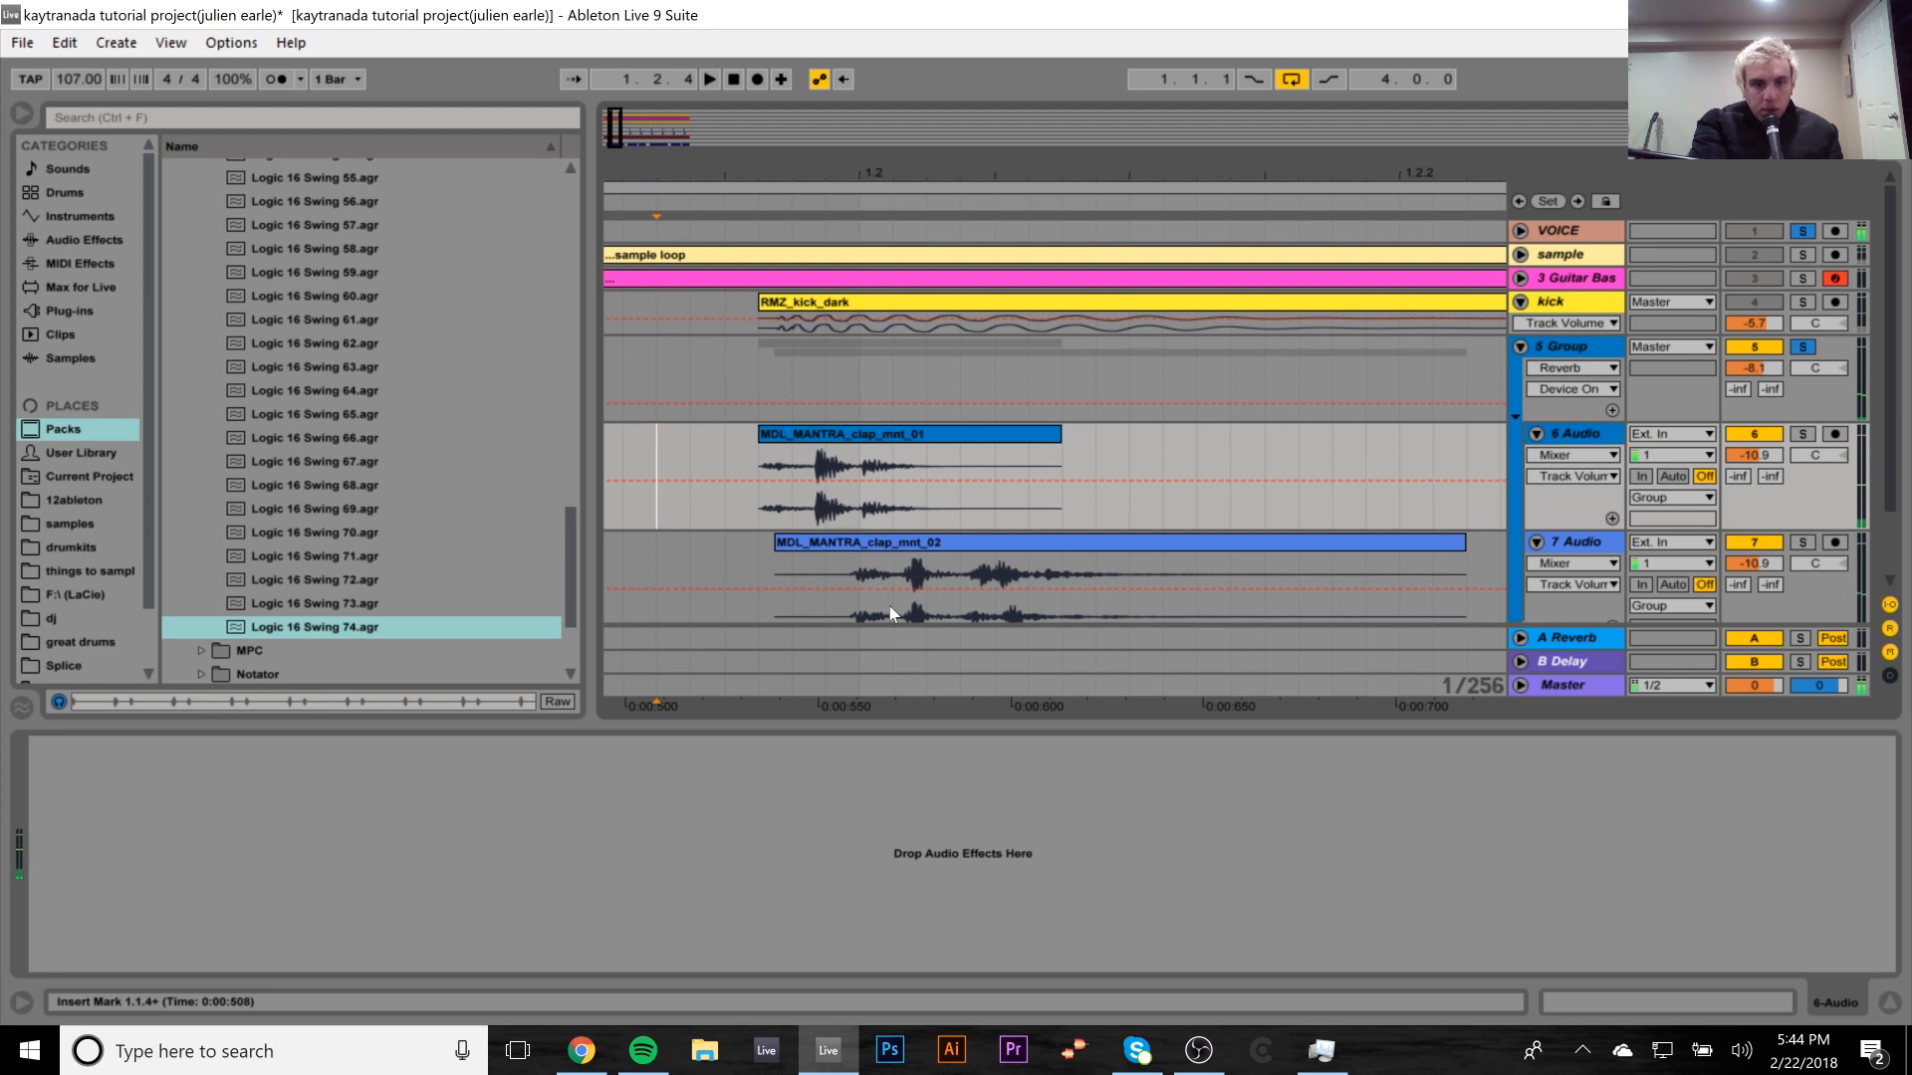
Examine the two clap tracks inside 5 Group and how their layered clips are offset from the grid at 1.2 and 1.4.
{"action": "left_click_drag", "start_coordinate": [834, 172], "coordinate": [834, 79]}
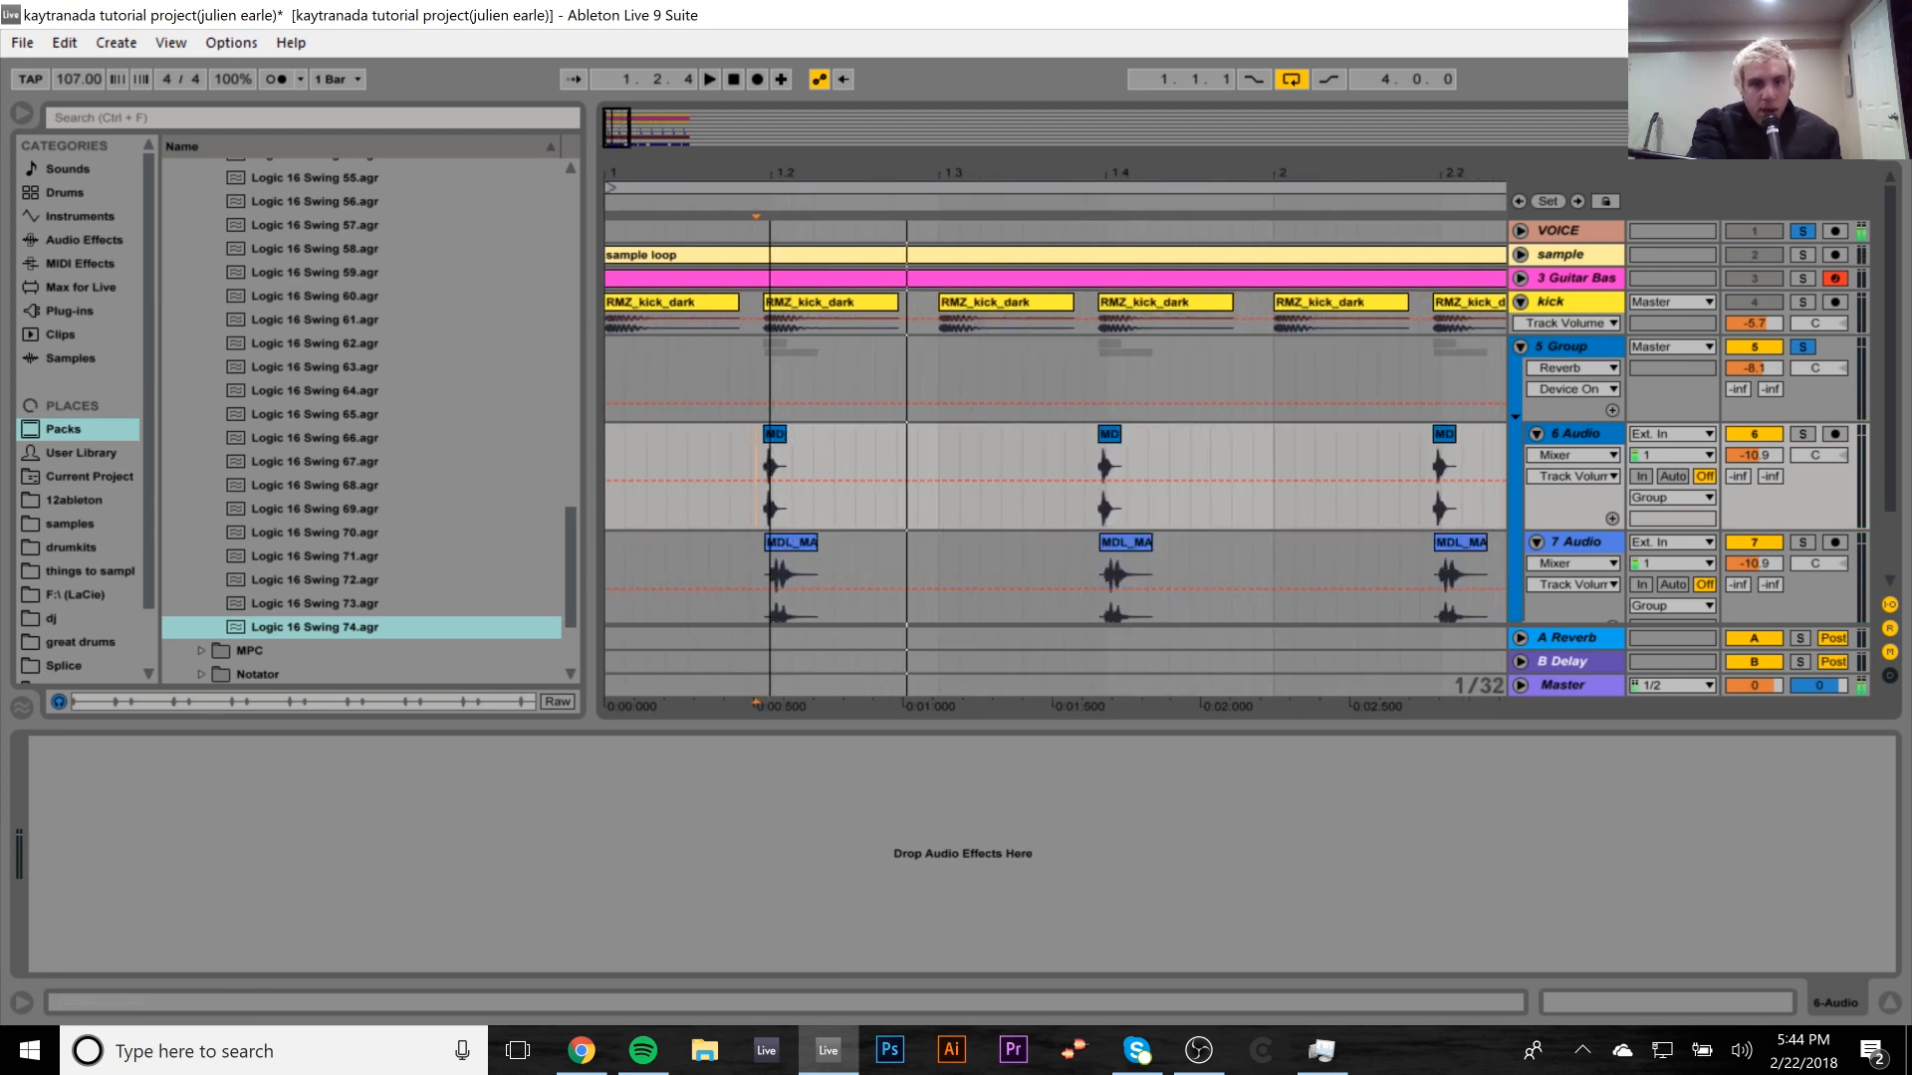
{"action": "left_click_drag", "start_coordinate": [770, 172], "coordinate": [761, 169]}
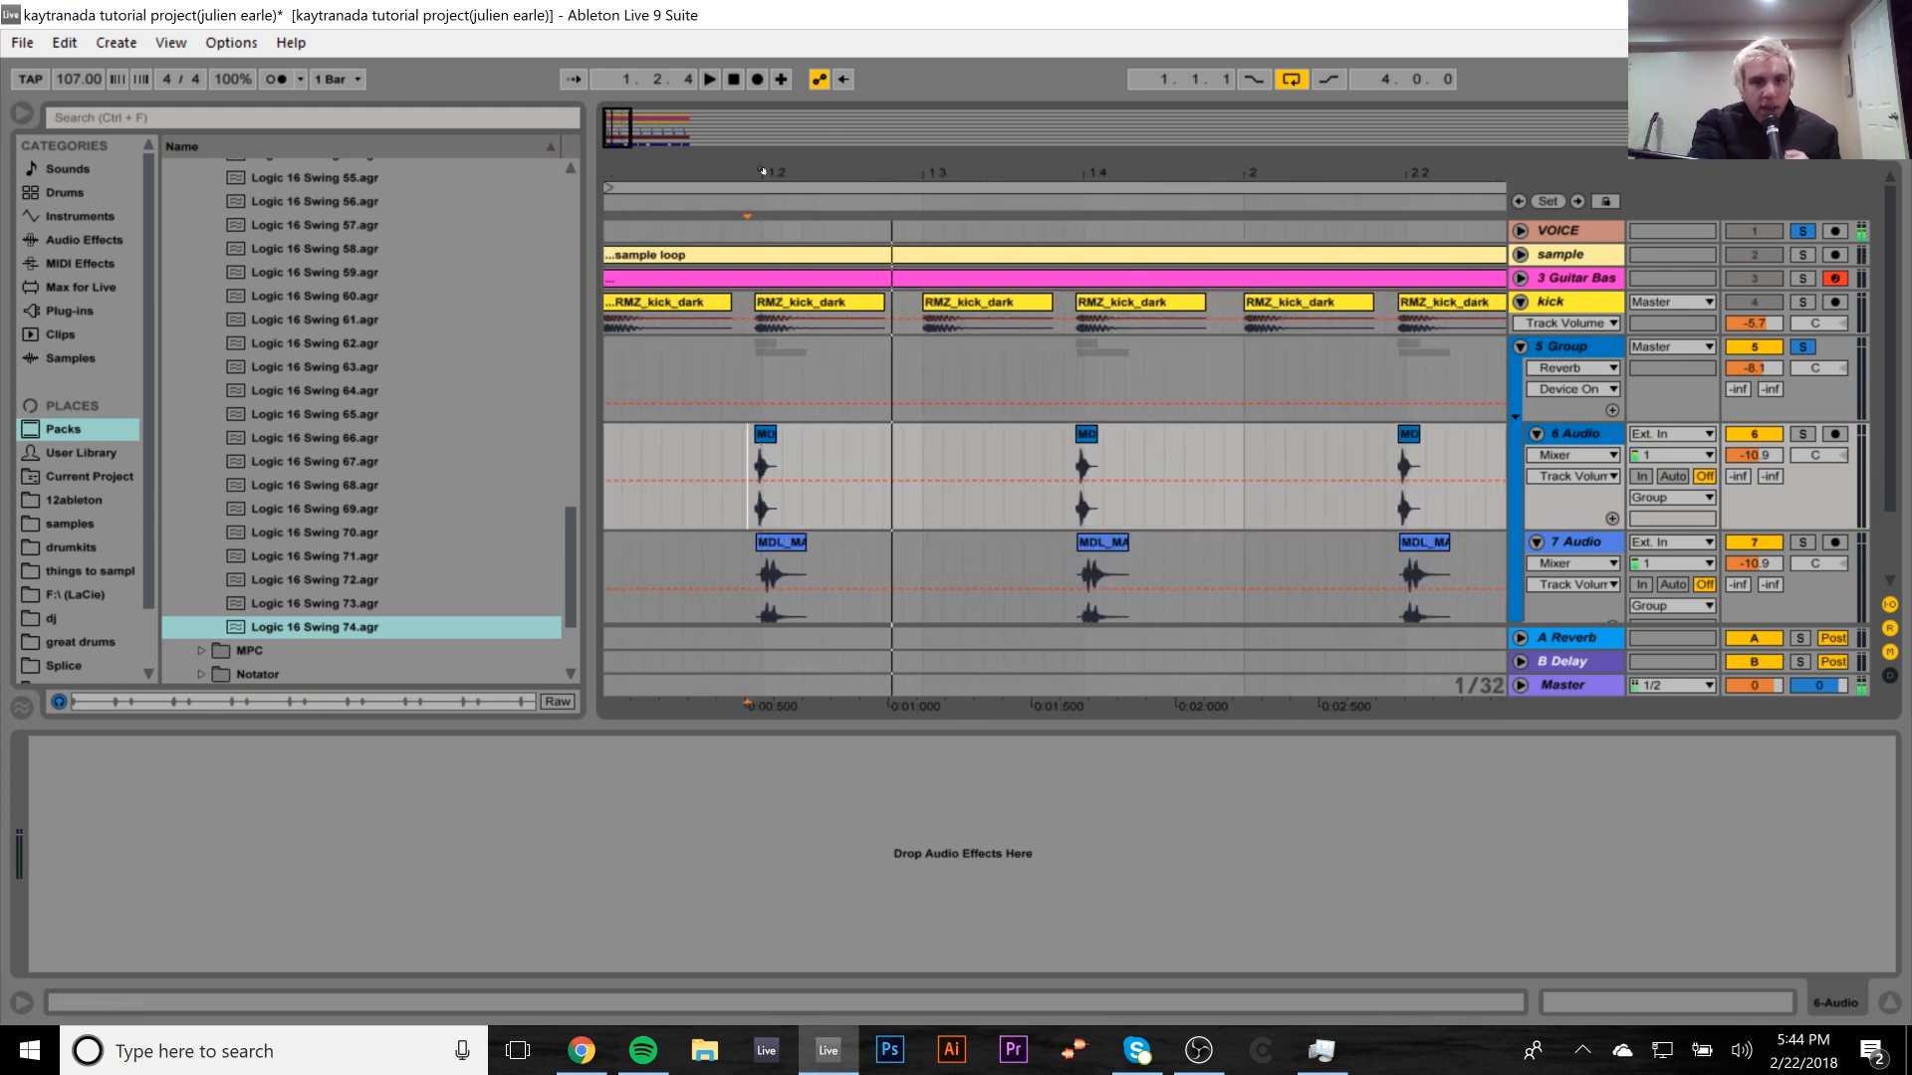
{"action": "left_click", "coordinate": [1585, 343]}
{"action": "left_click", "coordinate": [1596, 435]}
{"action": "left_click", "coordinate": [1595, 542]}
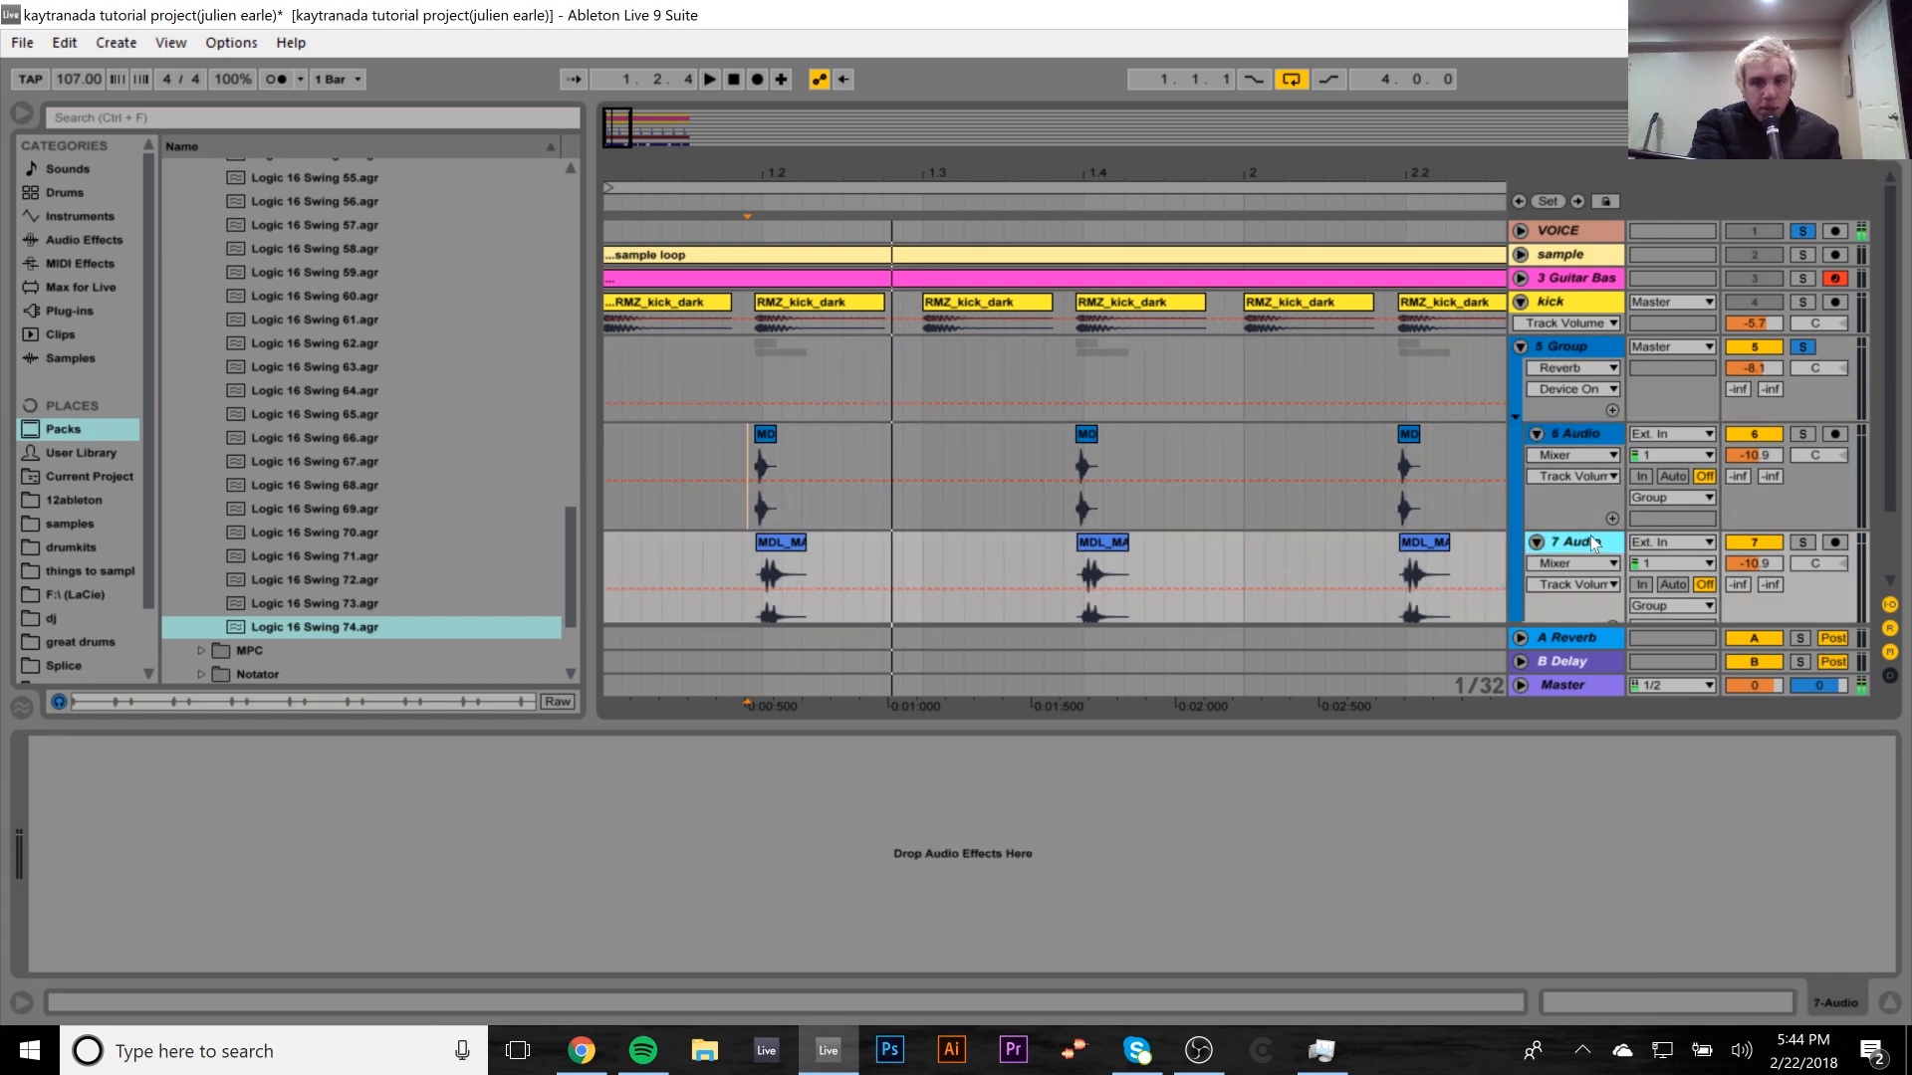
{"action": "left_click", "coordinate": [1566, 346]}
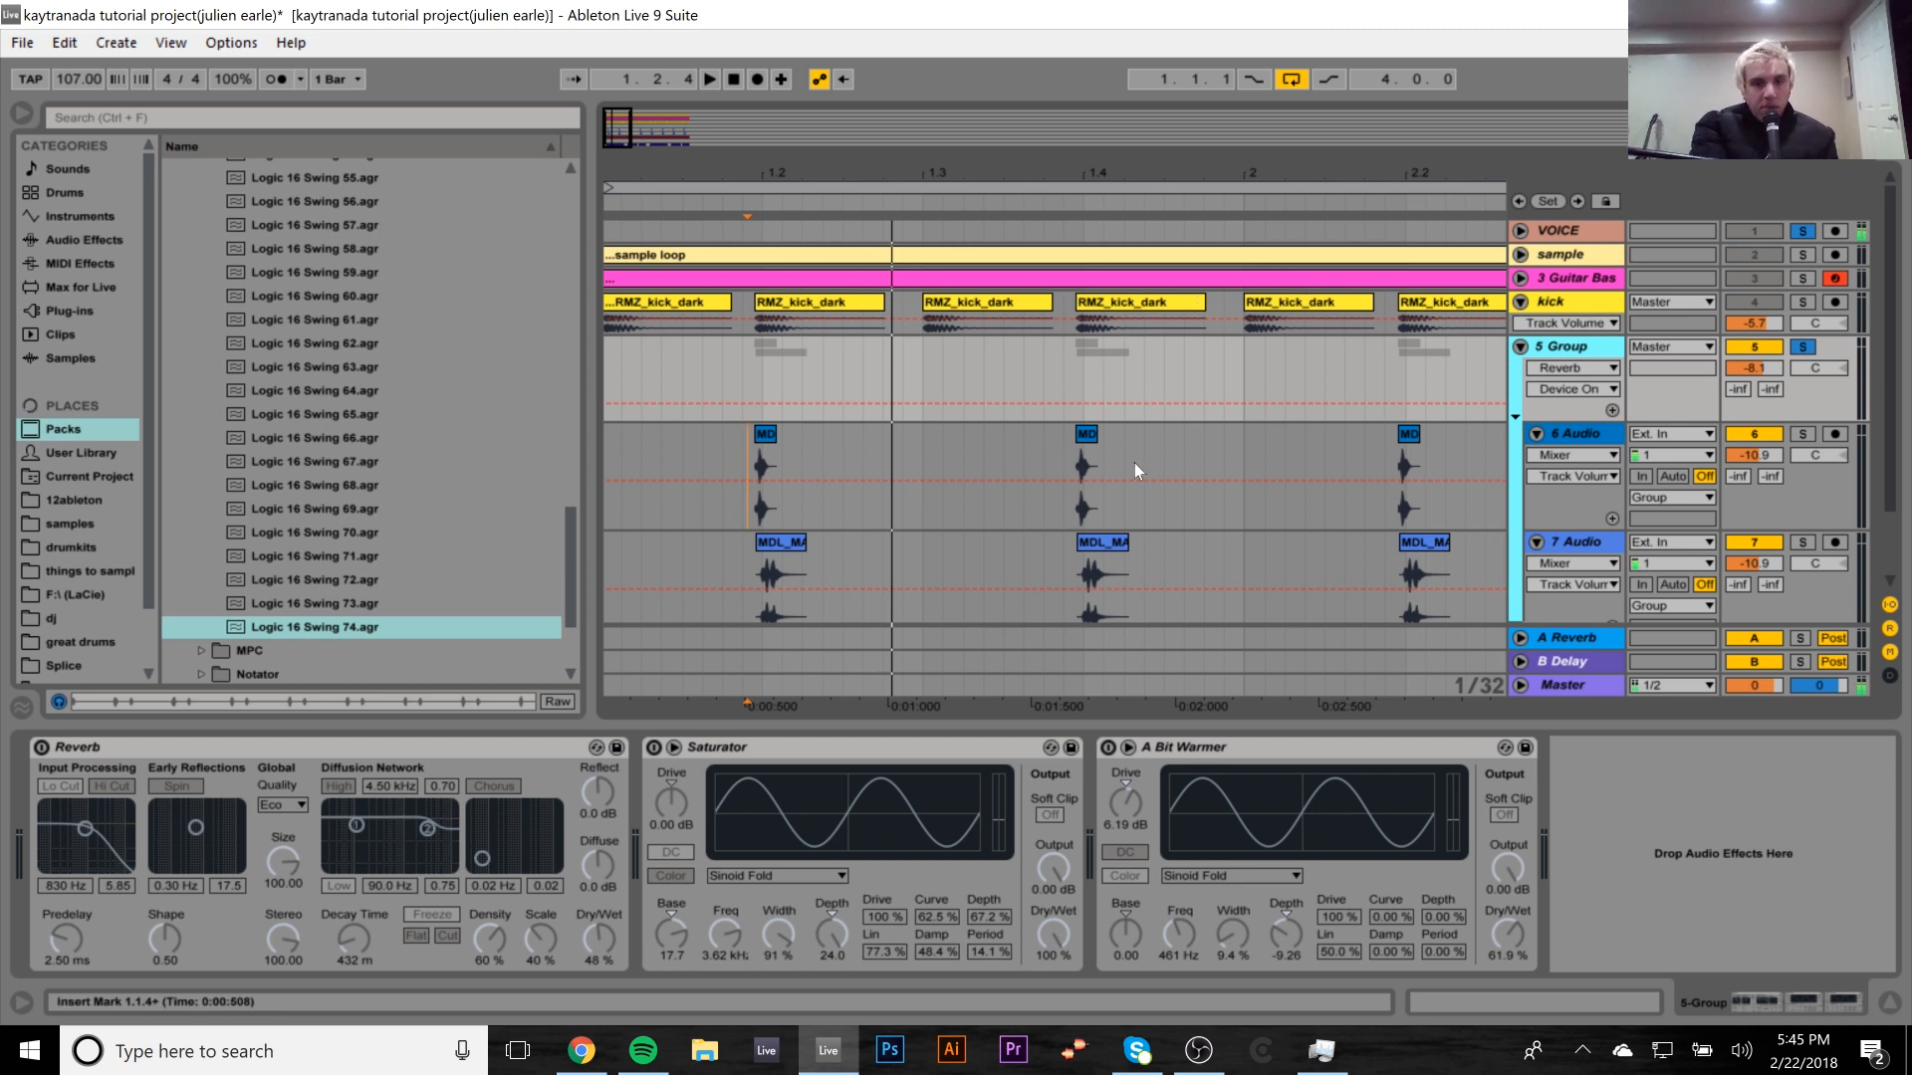
{"action": "left_click_drag", "start_coordinate": [1092, 173], "coordinate": [1105, 345]}
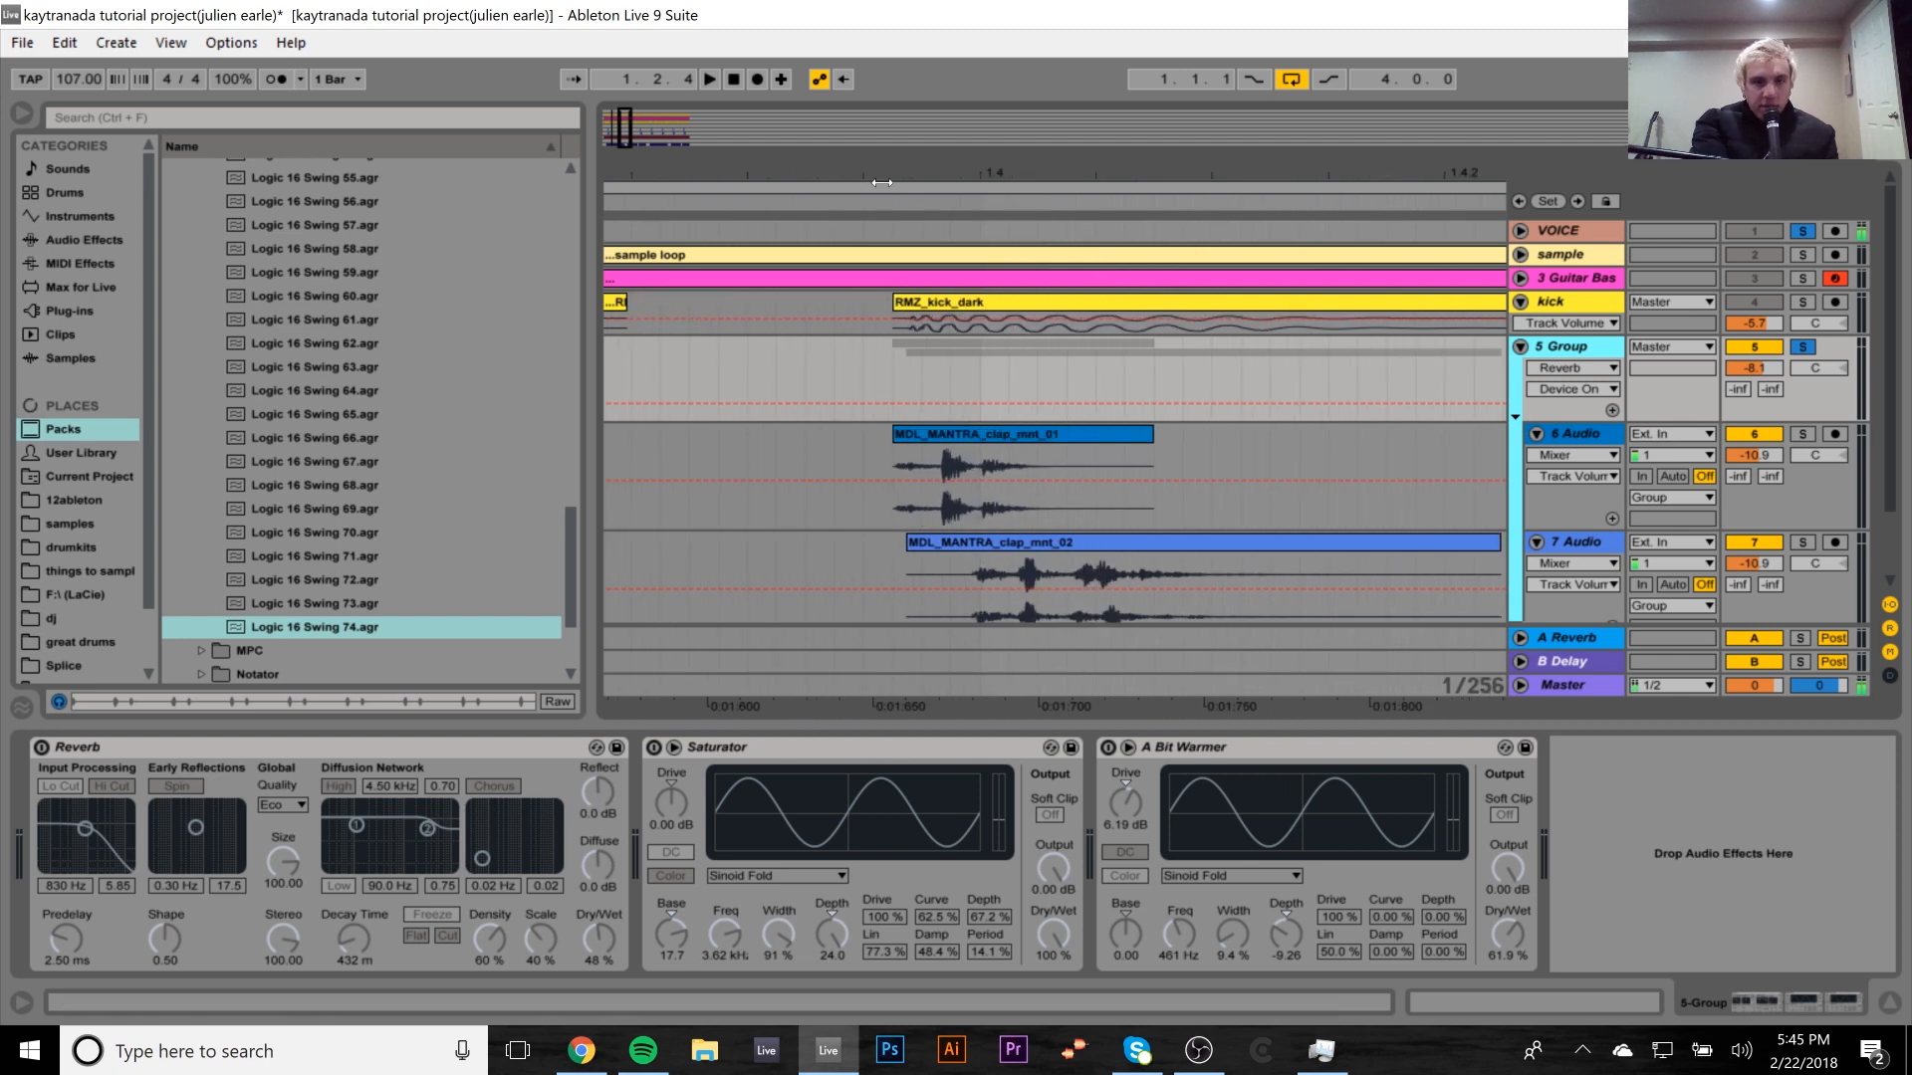
{"action": "left_click_drag", "start_coordinate": [1018, 173], "coordinate": [634, 486]}
Turn on the Saturator and Reverb on 5 Group and play the claps through them from 1.1.1.
{"action": "left_click", "coordinate": [611, 444]}
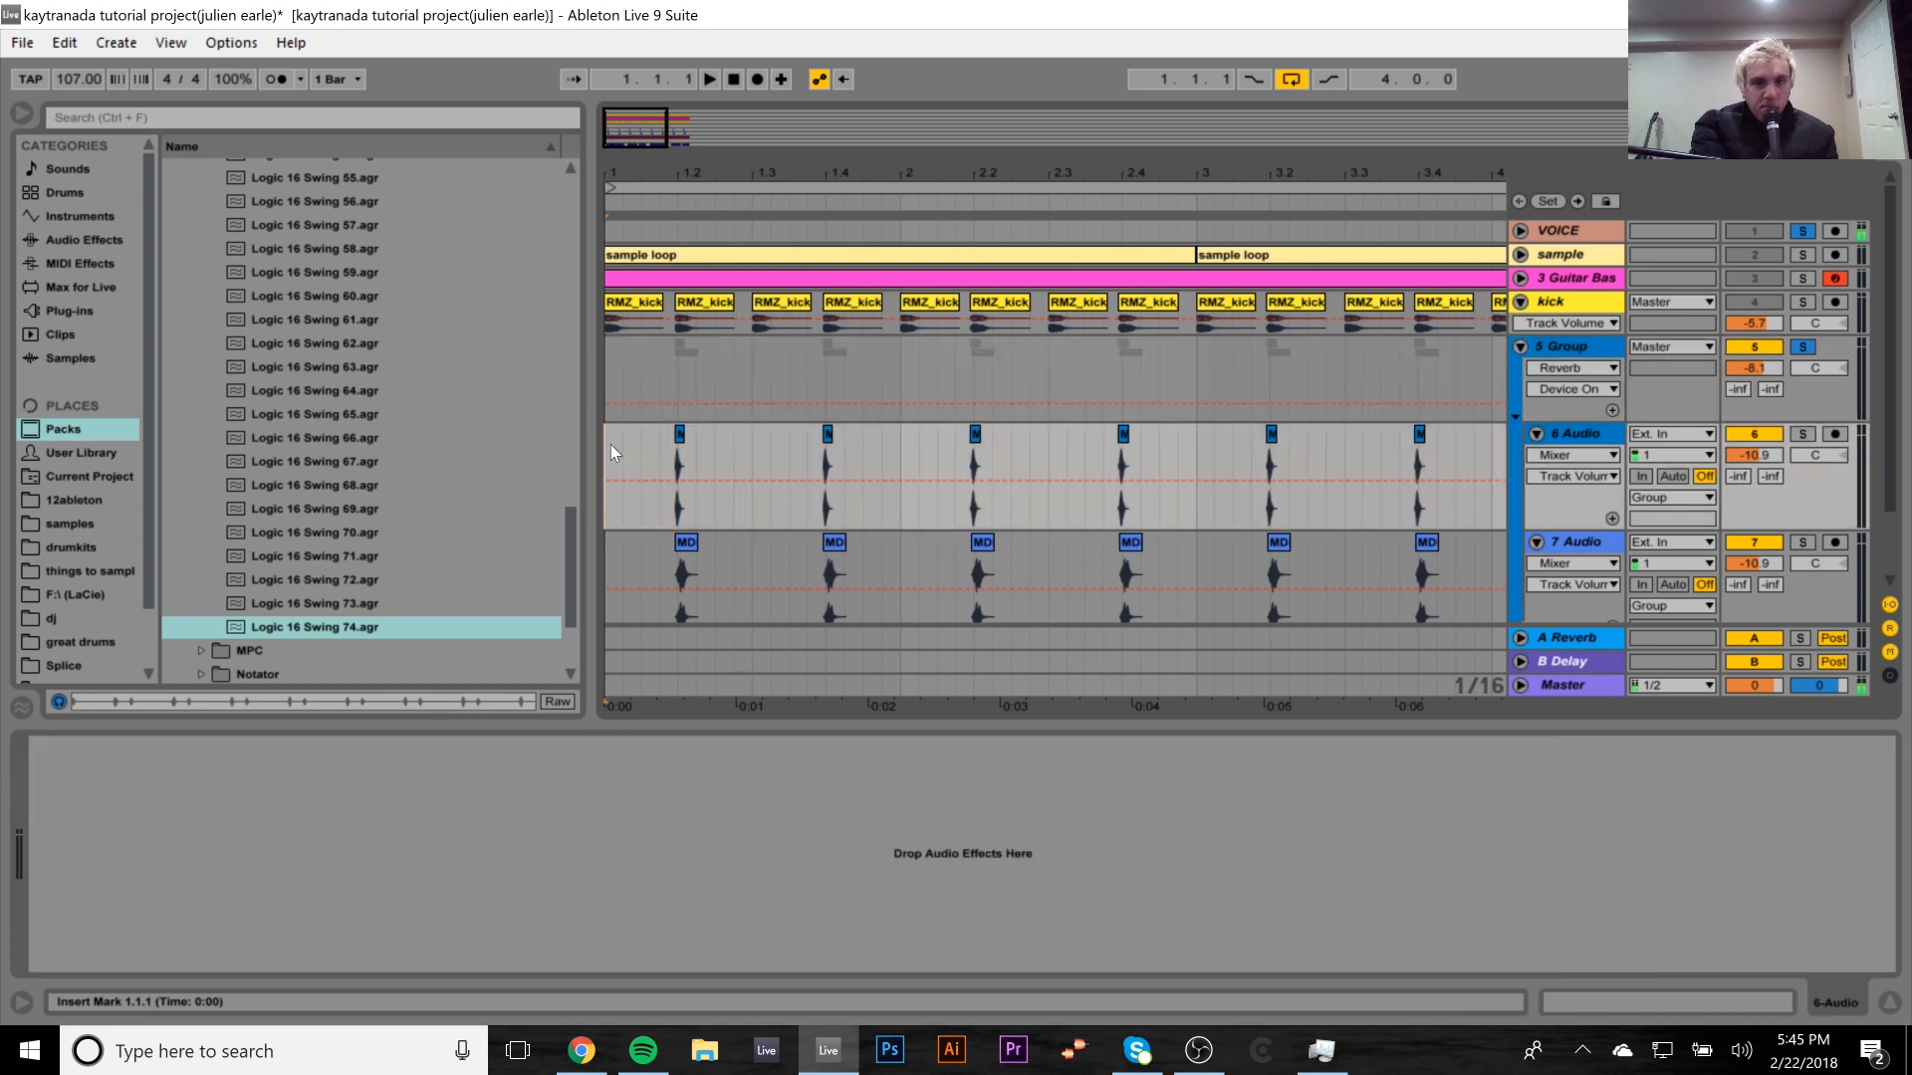
{"action": "left_click", "coordinate": [606, 361]}
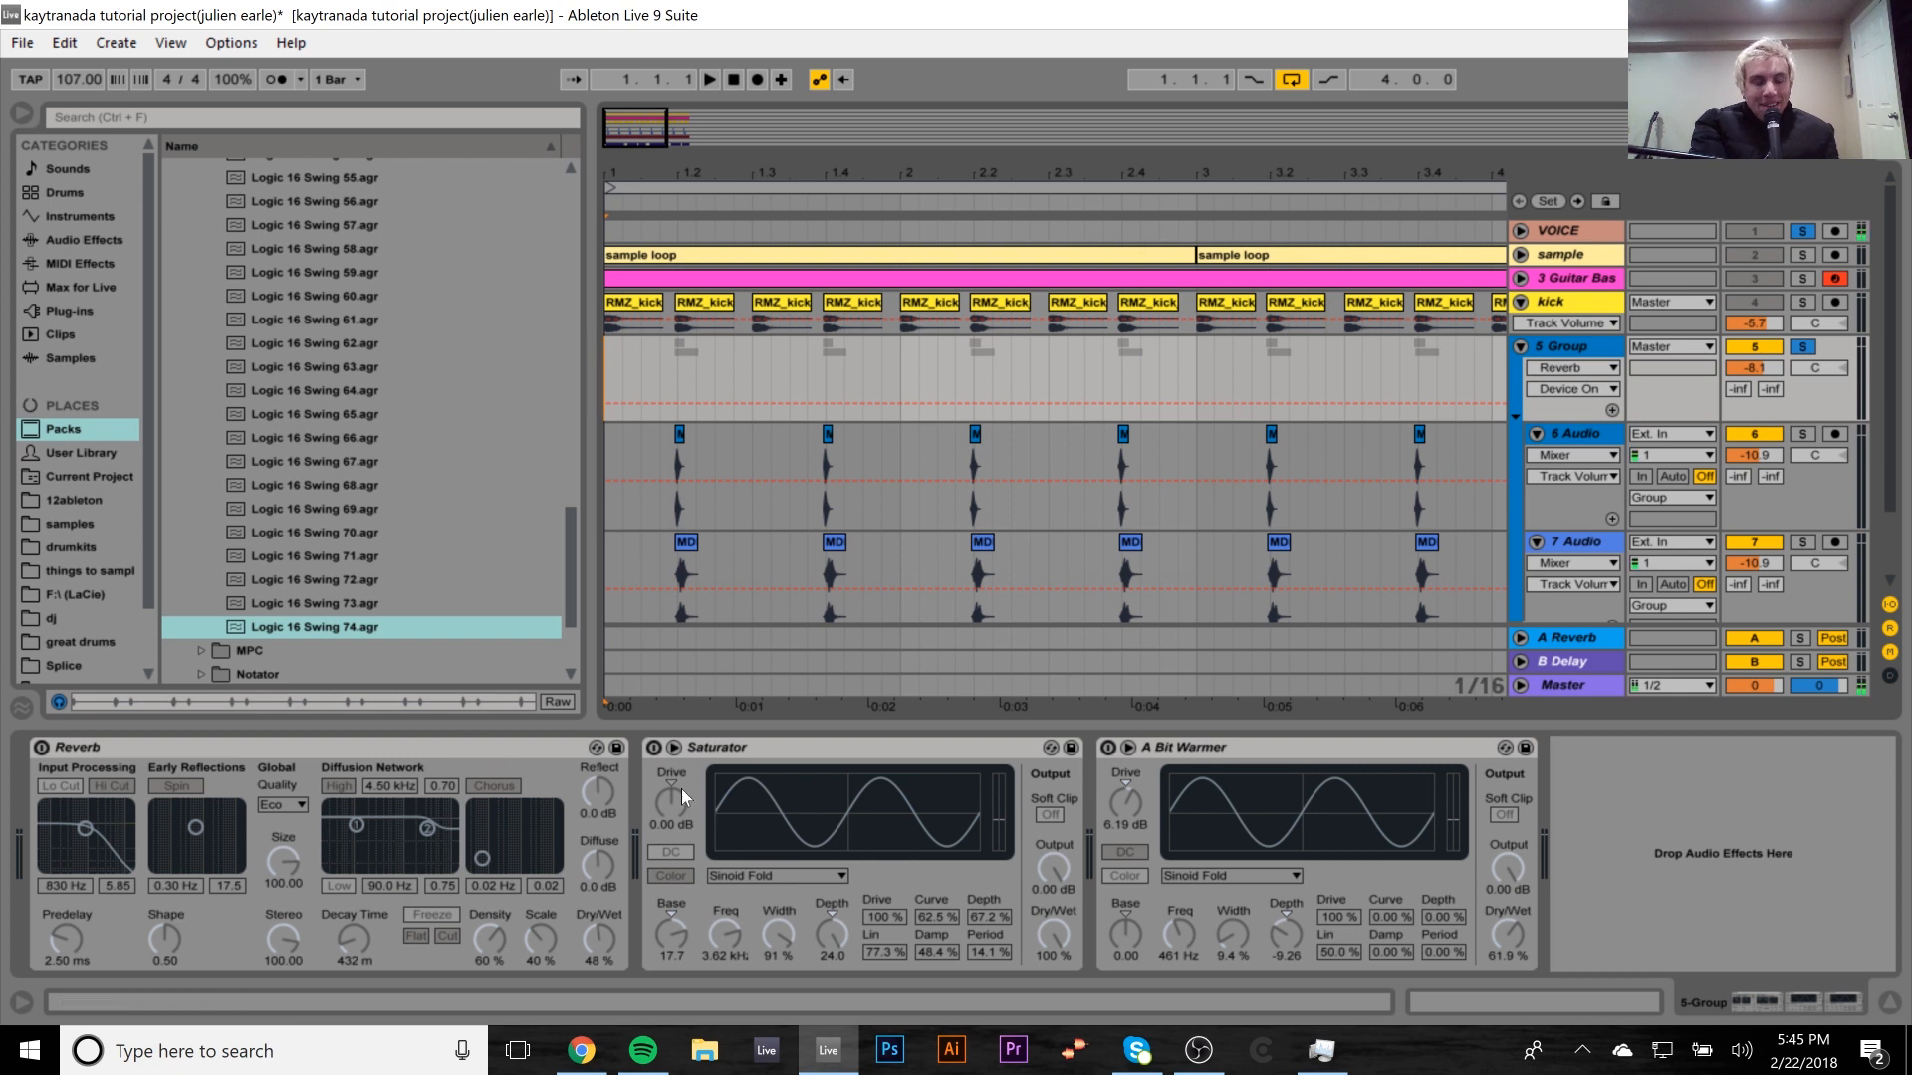
{"action": "left_click", "coordinate": [653, 747]}
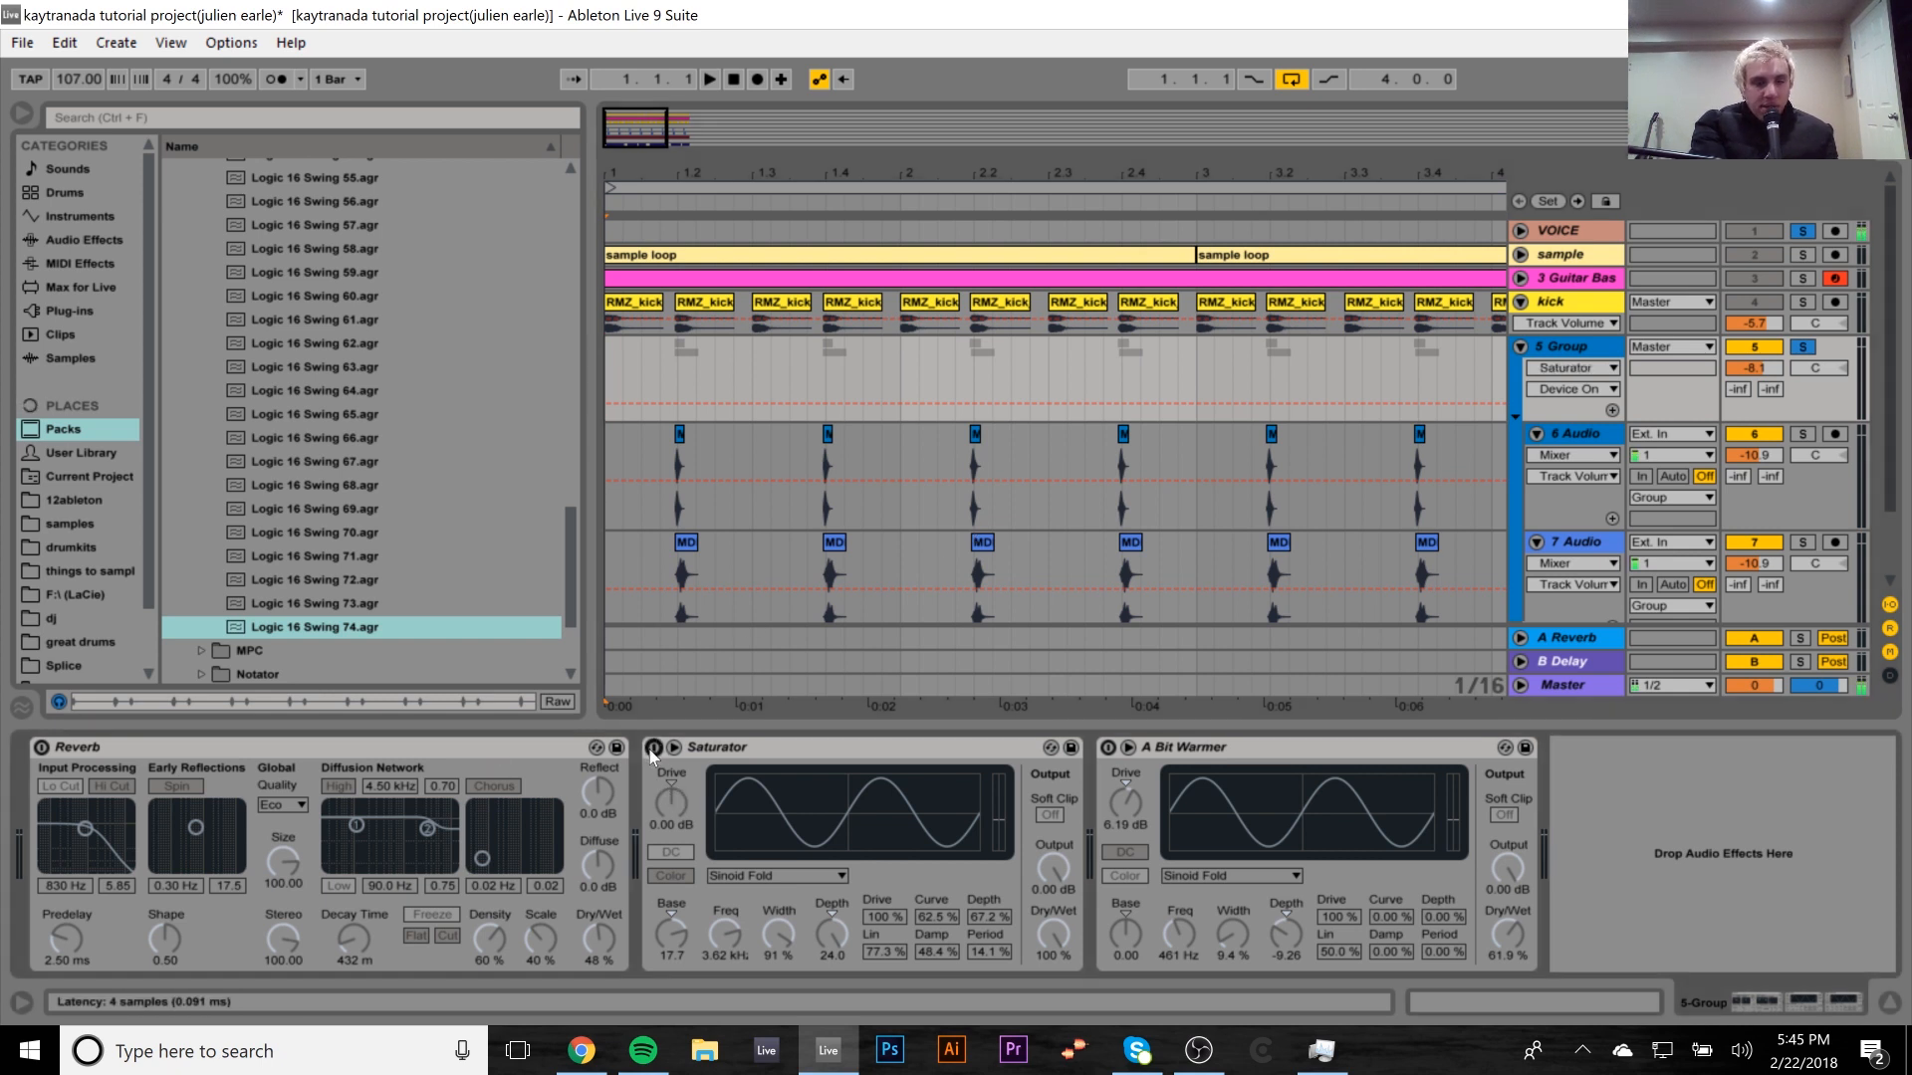
{"action": "left_click", "coordinate": [42, 746]}
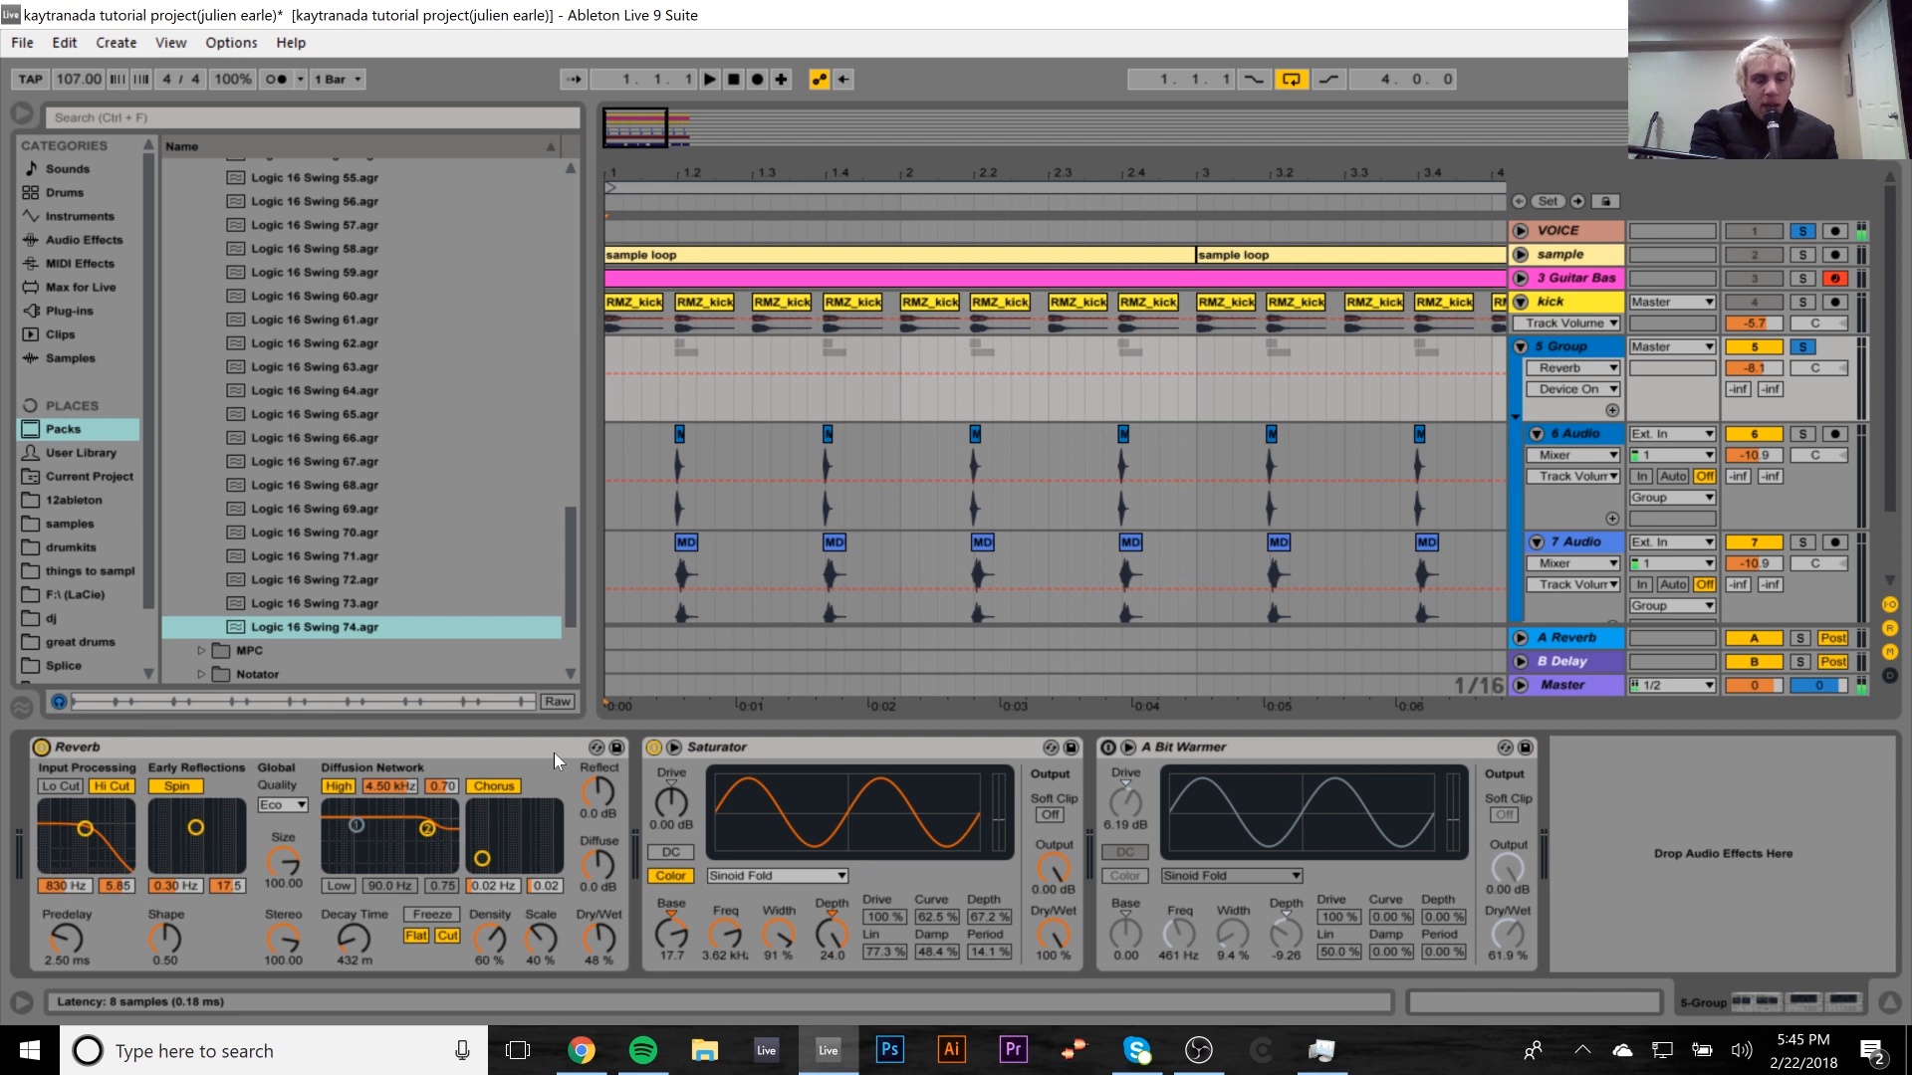
{"action": "left_click", "coordinate": [94, 749]}
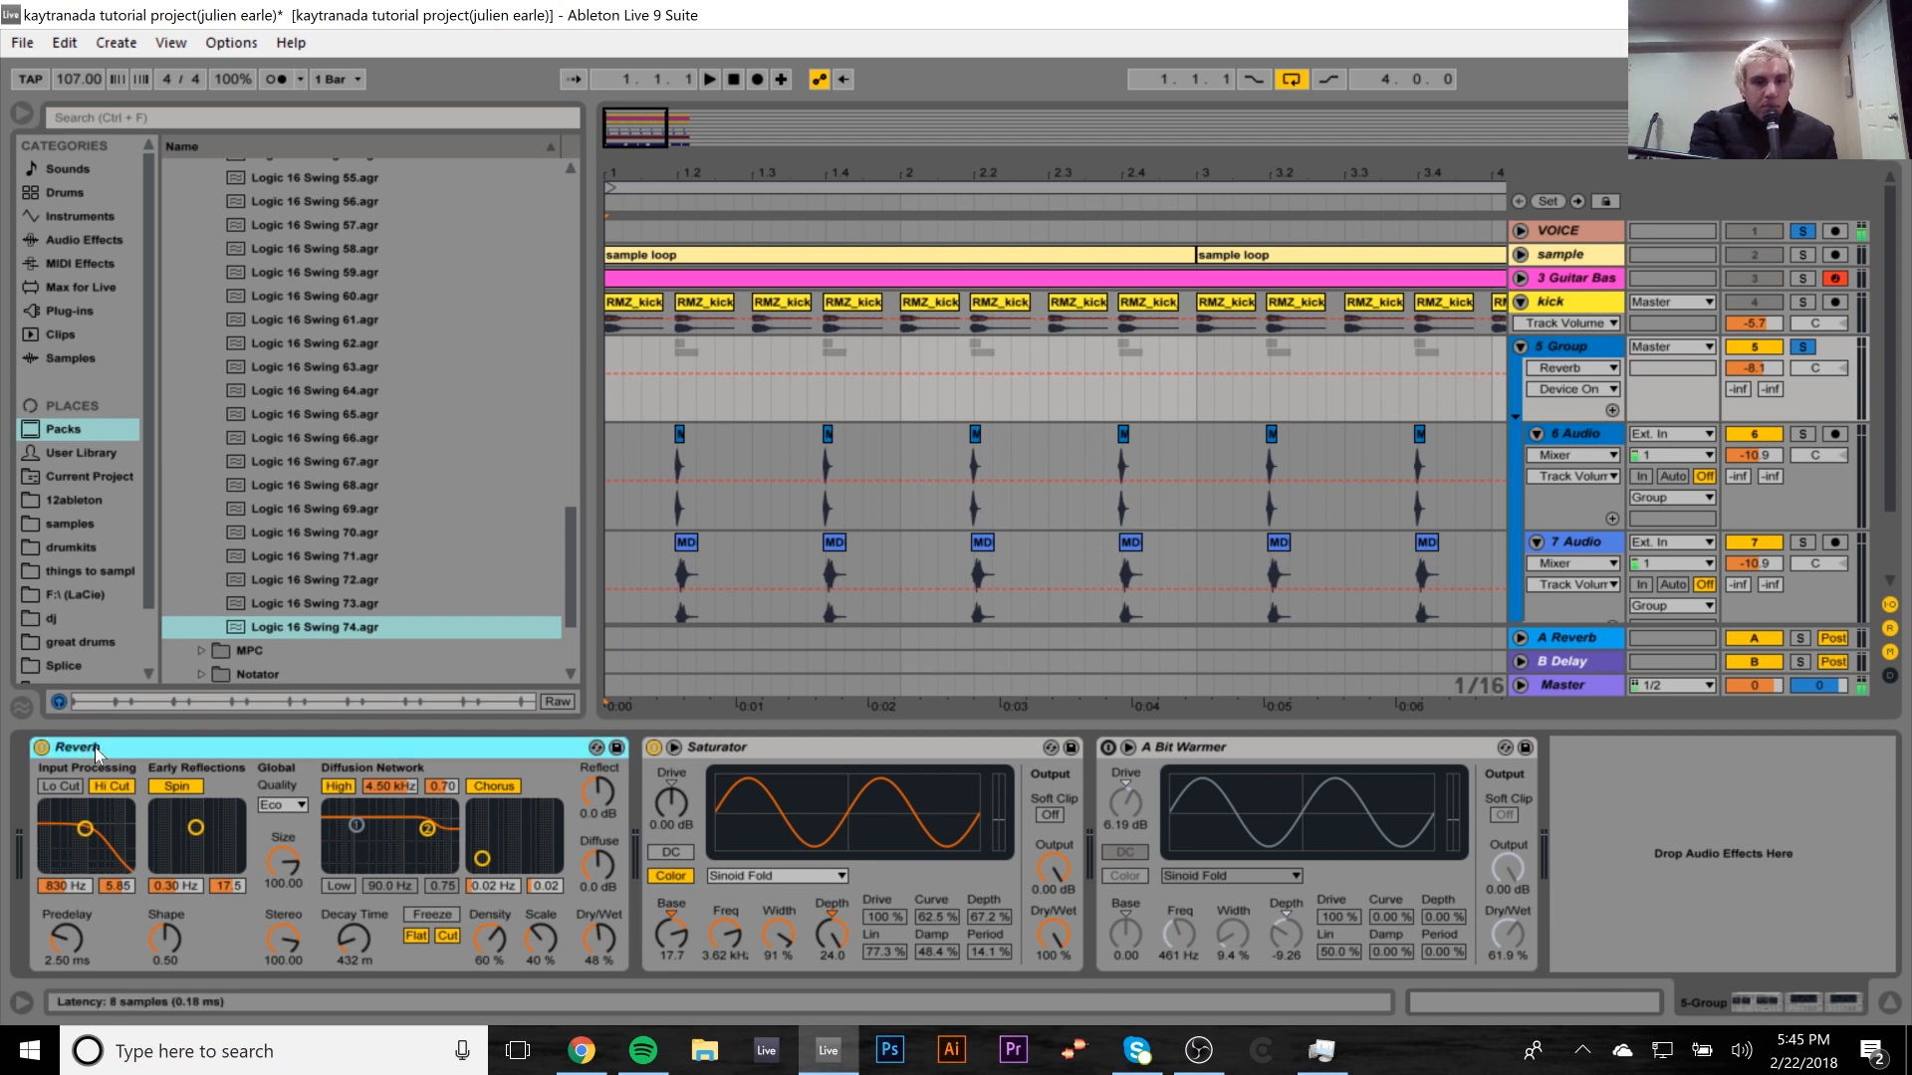
{"action": "key", "text": "space"}
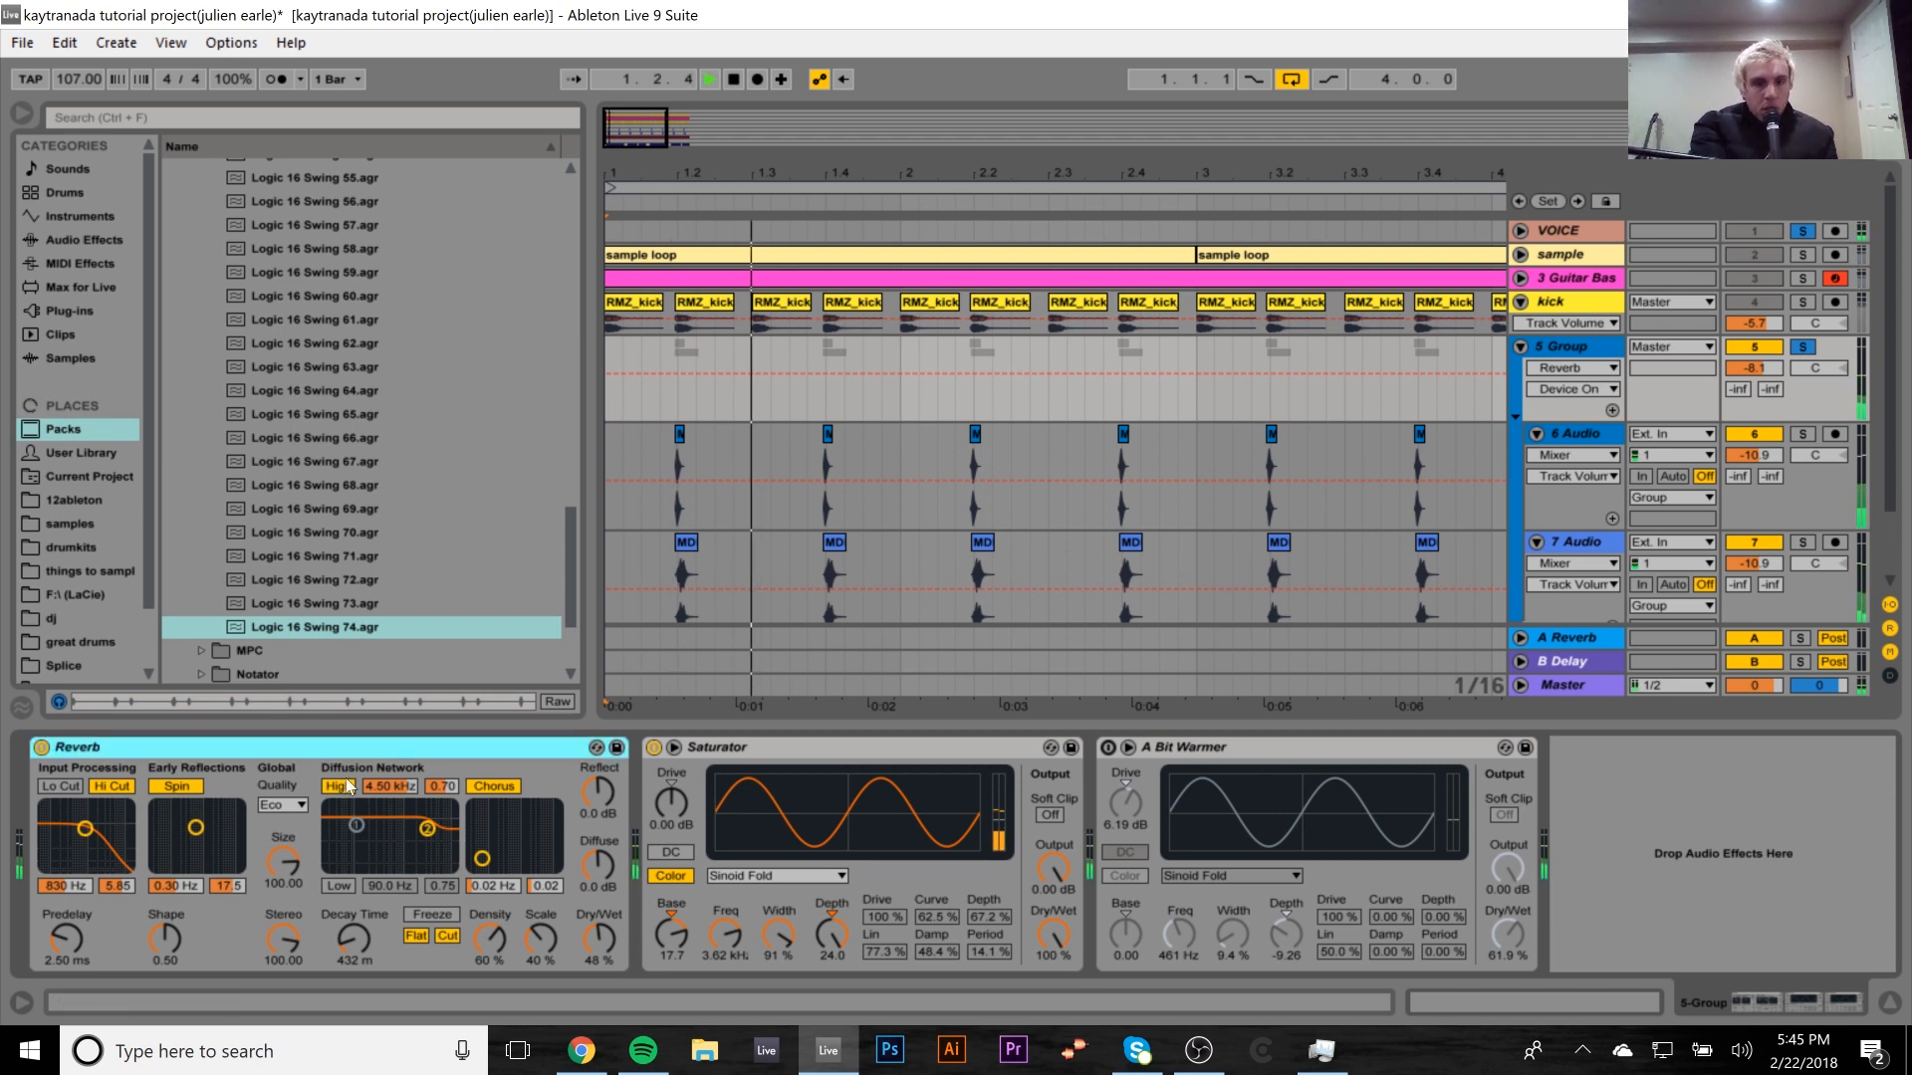
Compare the claps with the Saturator on 5 Group bypassed and re-enabled during playback.
{"action": "key", "text": "space"}
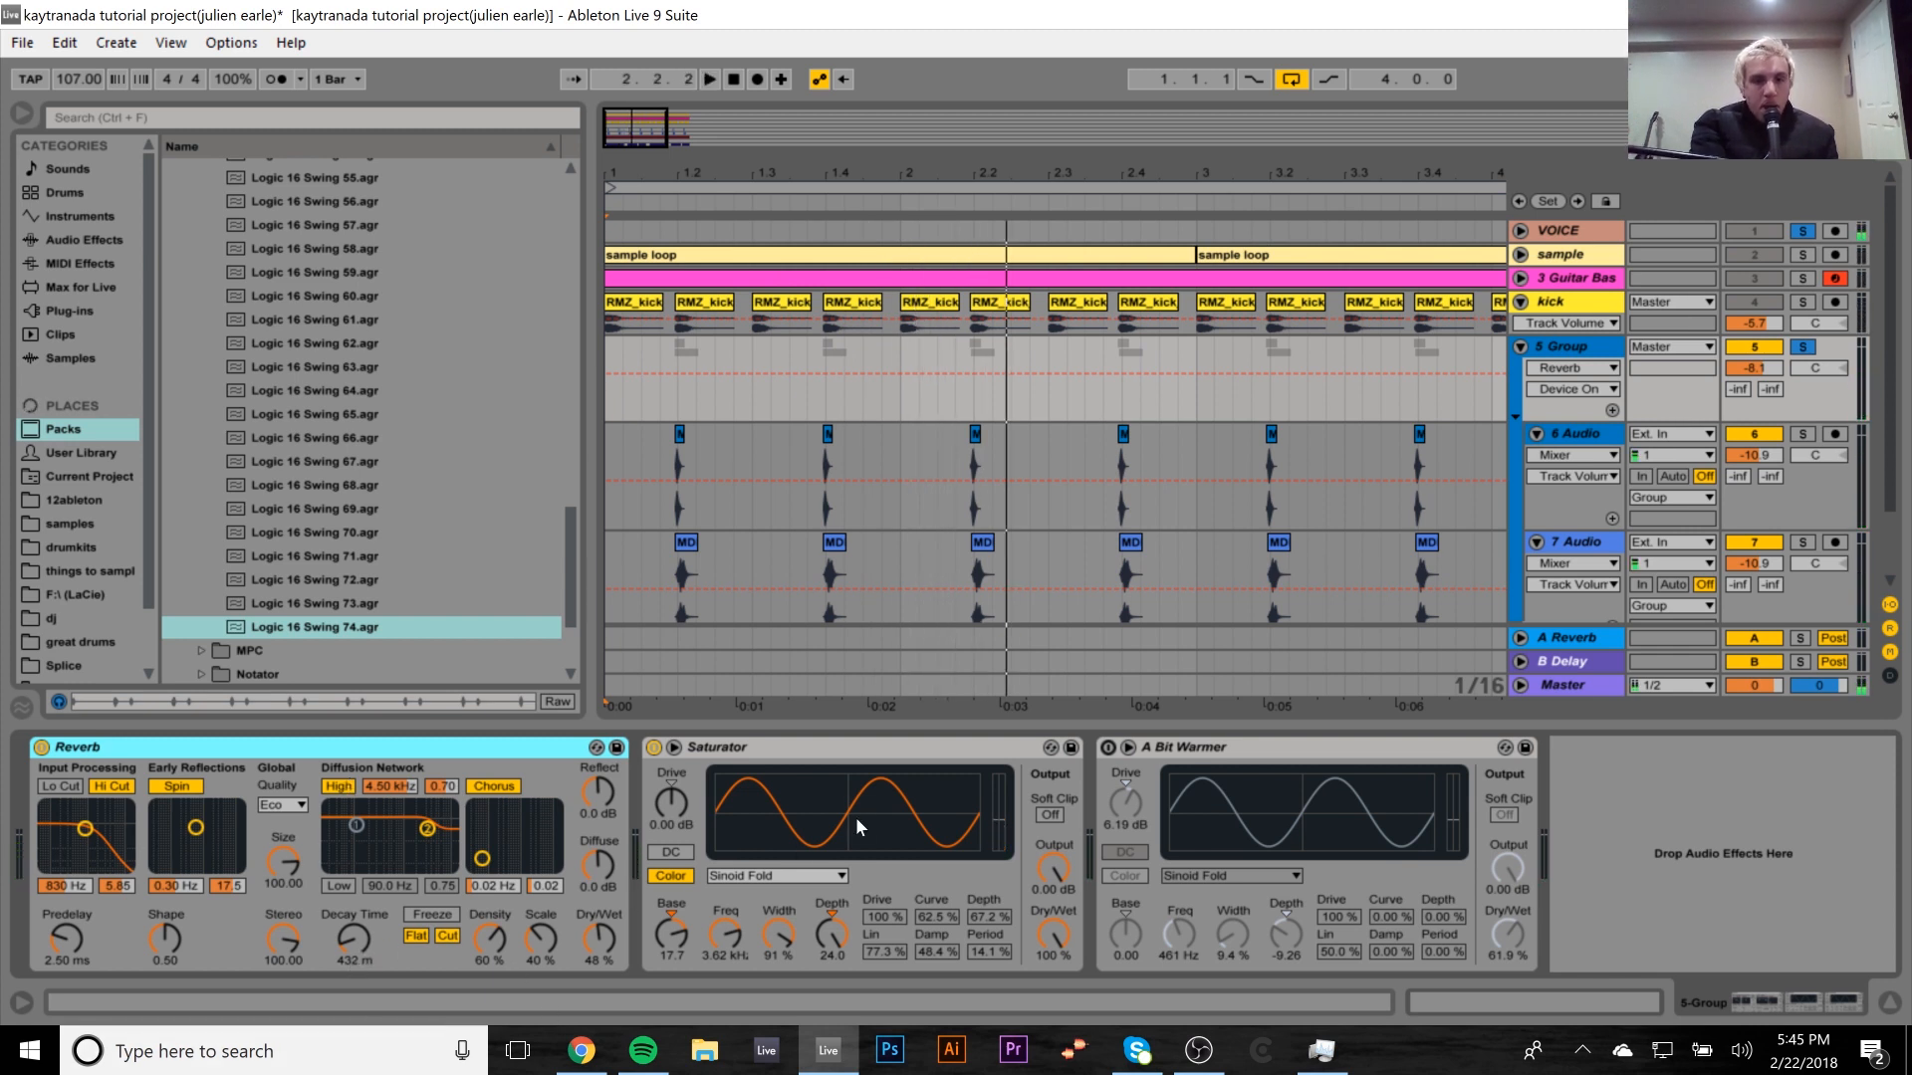
{"action": "left_click", "coordinate": [655, 751]}
{"action": "key", "text": "space"}
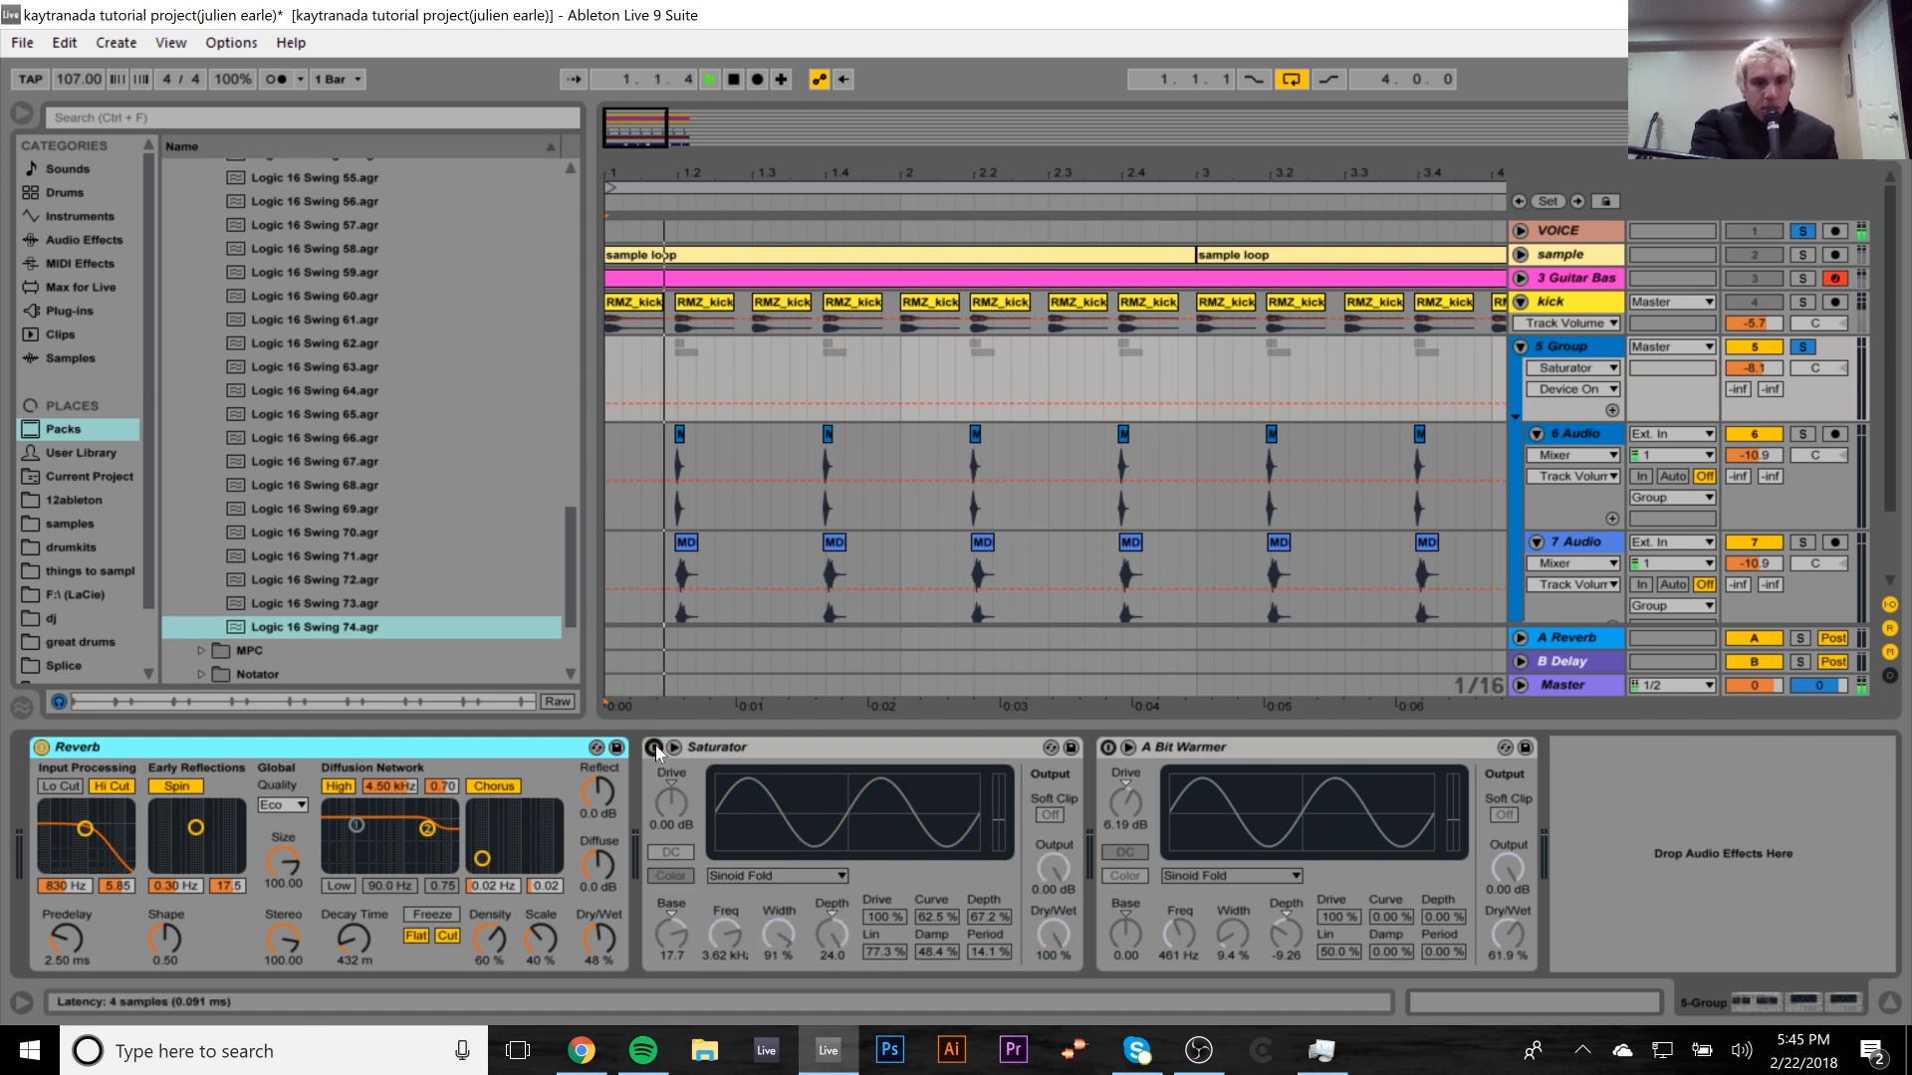
{"action": "left_click", "coordinate": [655, 751]}
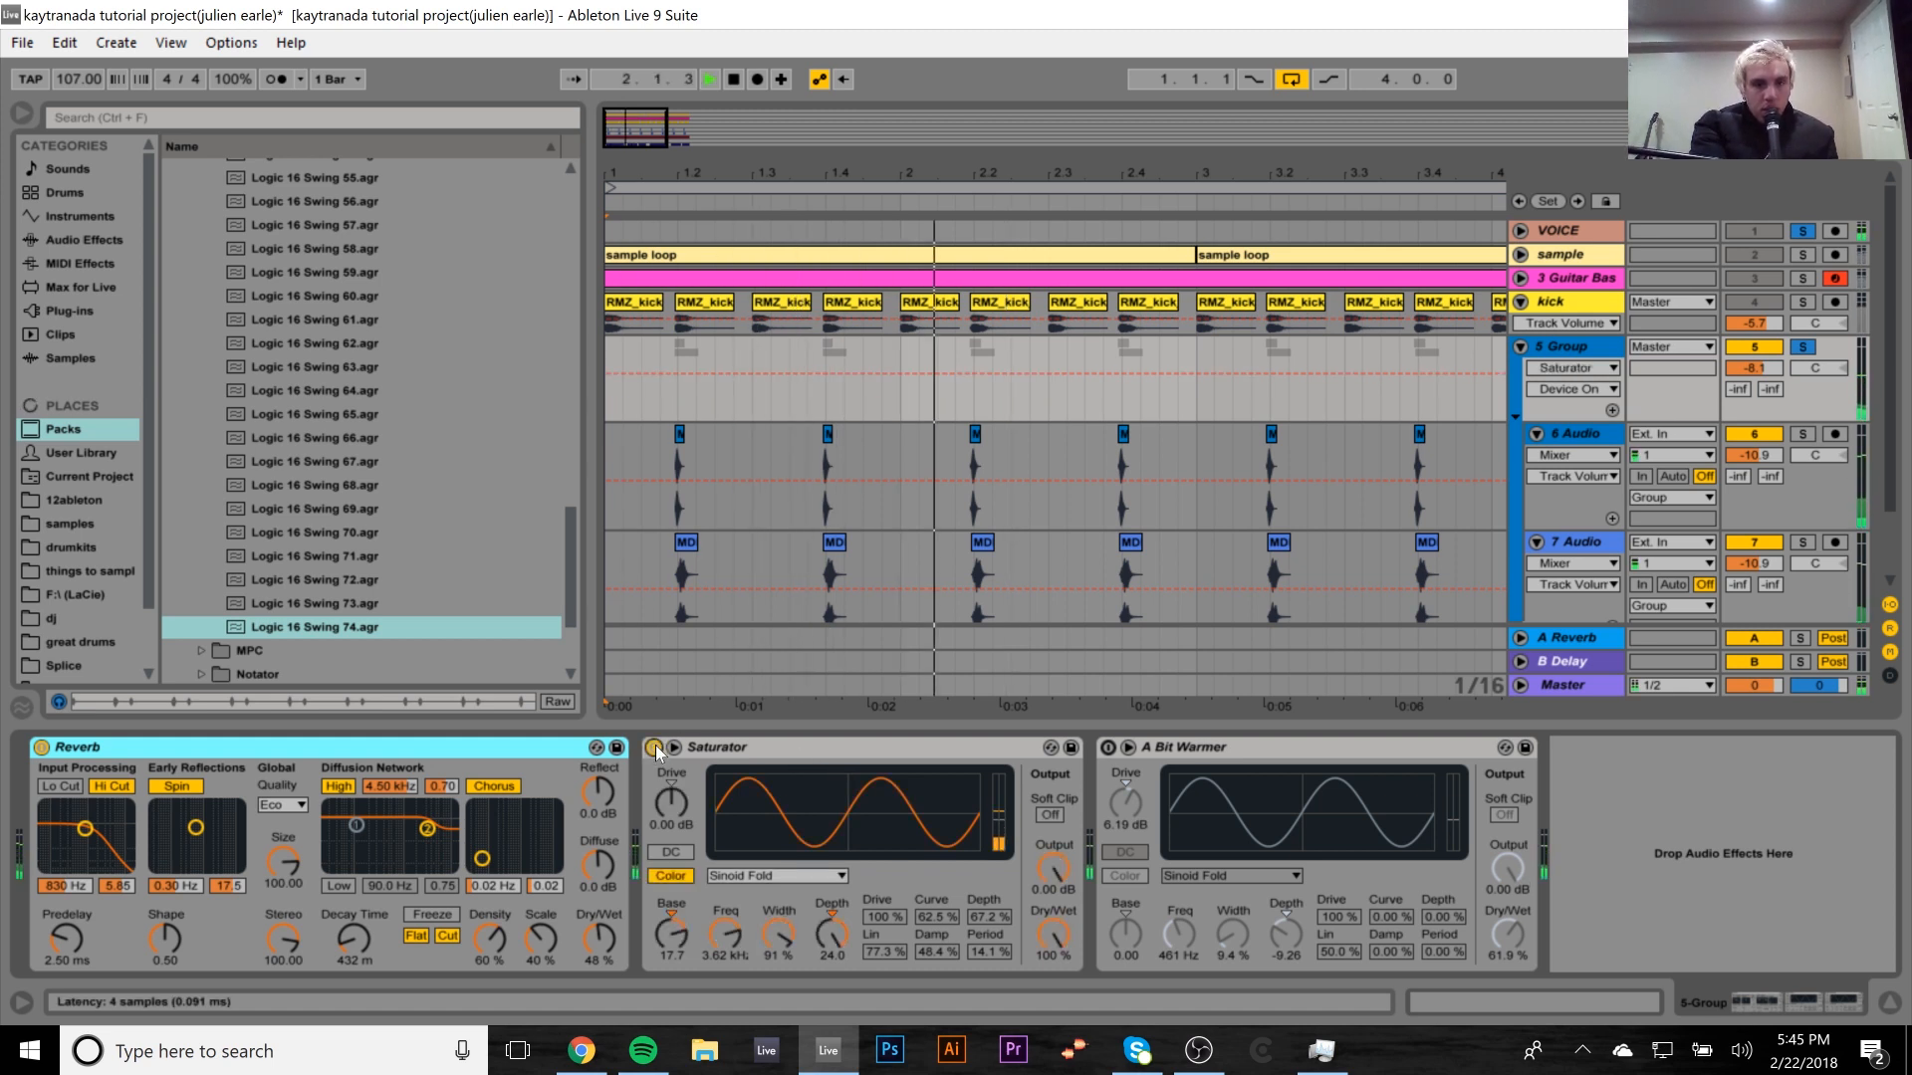
{"action": "key", "text": "space"}
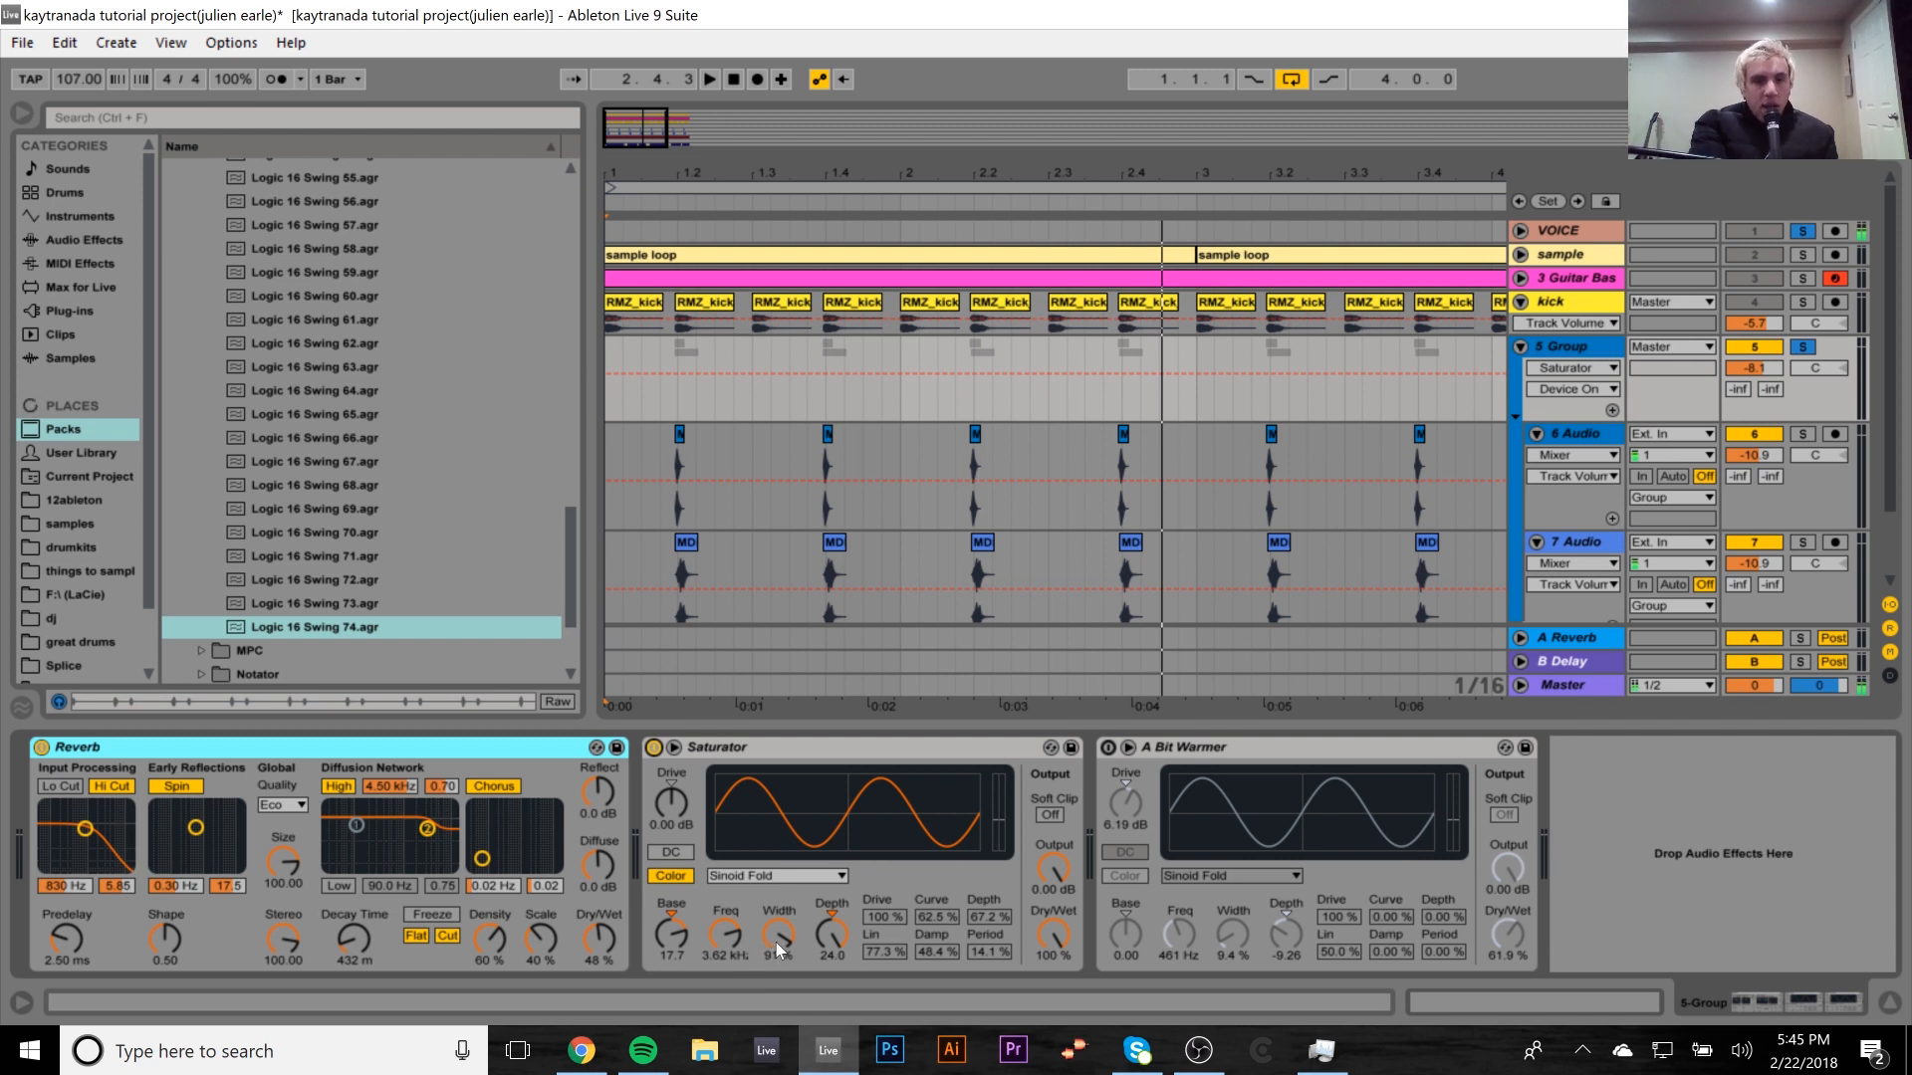
{"action": "key", "text": "space"}
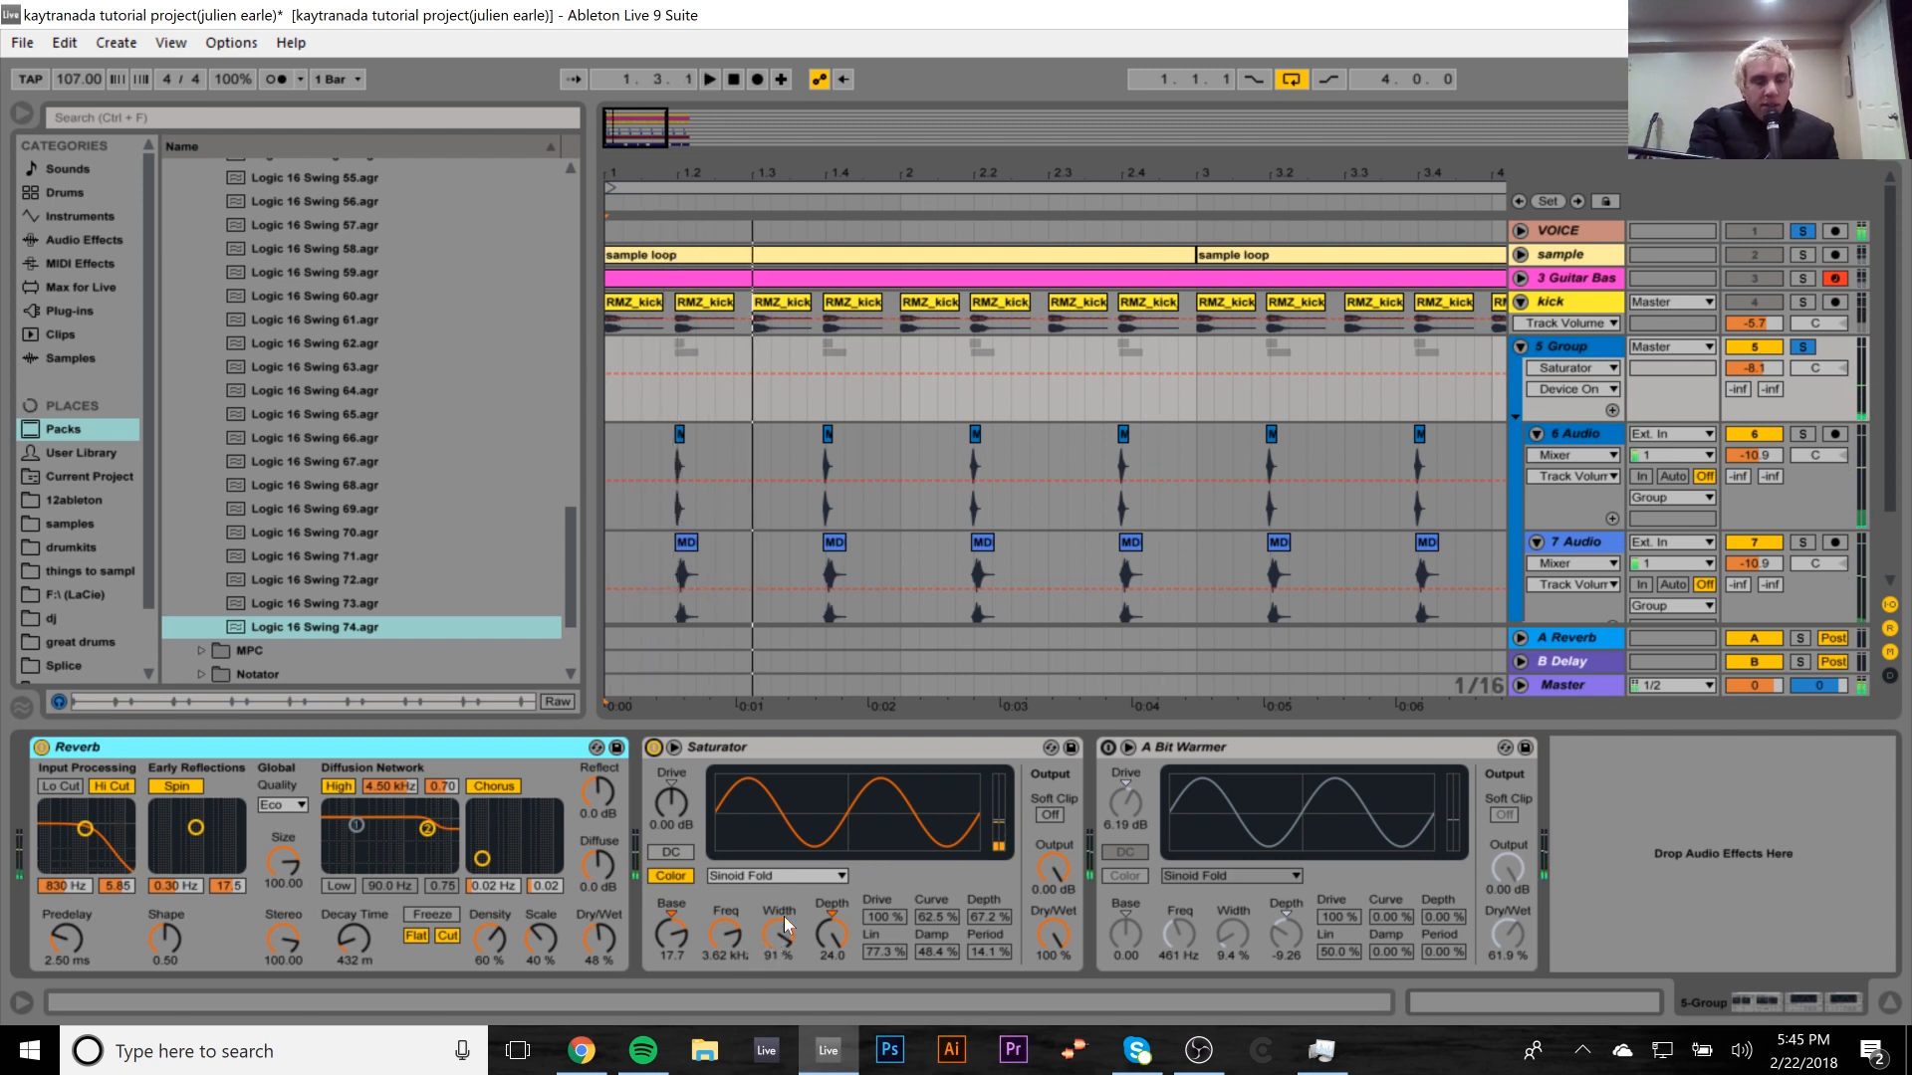
Play the claps and turn on the A Bit Warmer saturator on 5 Group.
{"action": "key", "text": "space"}
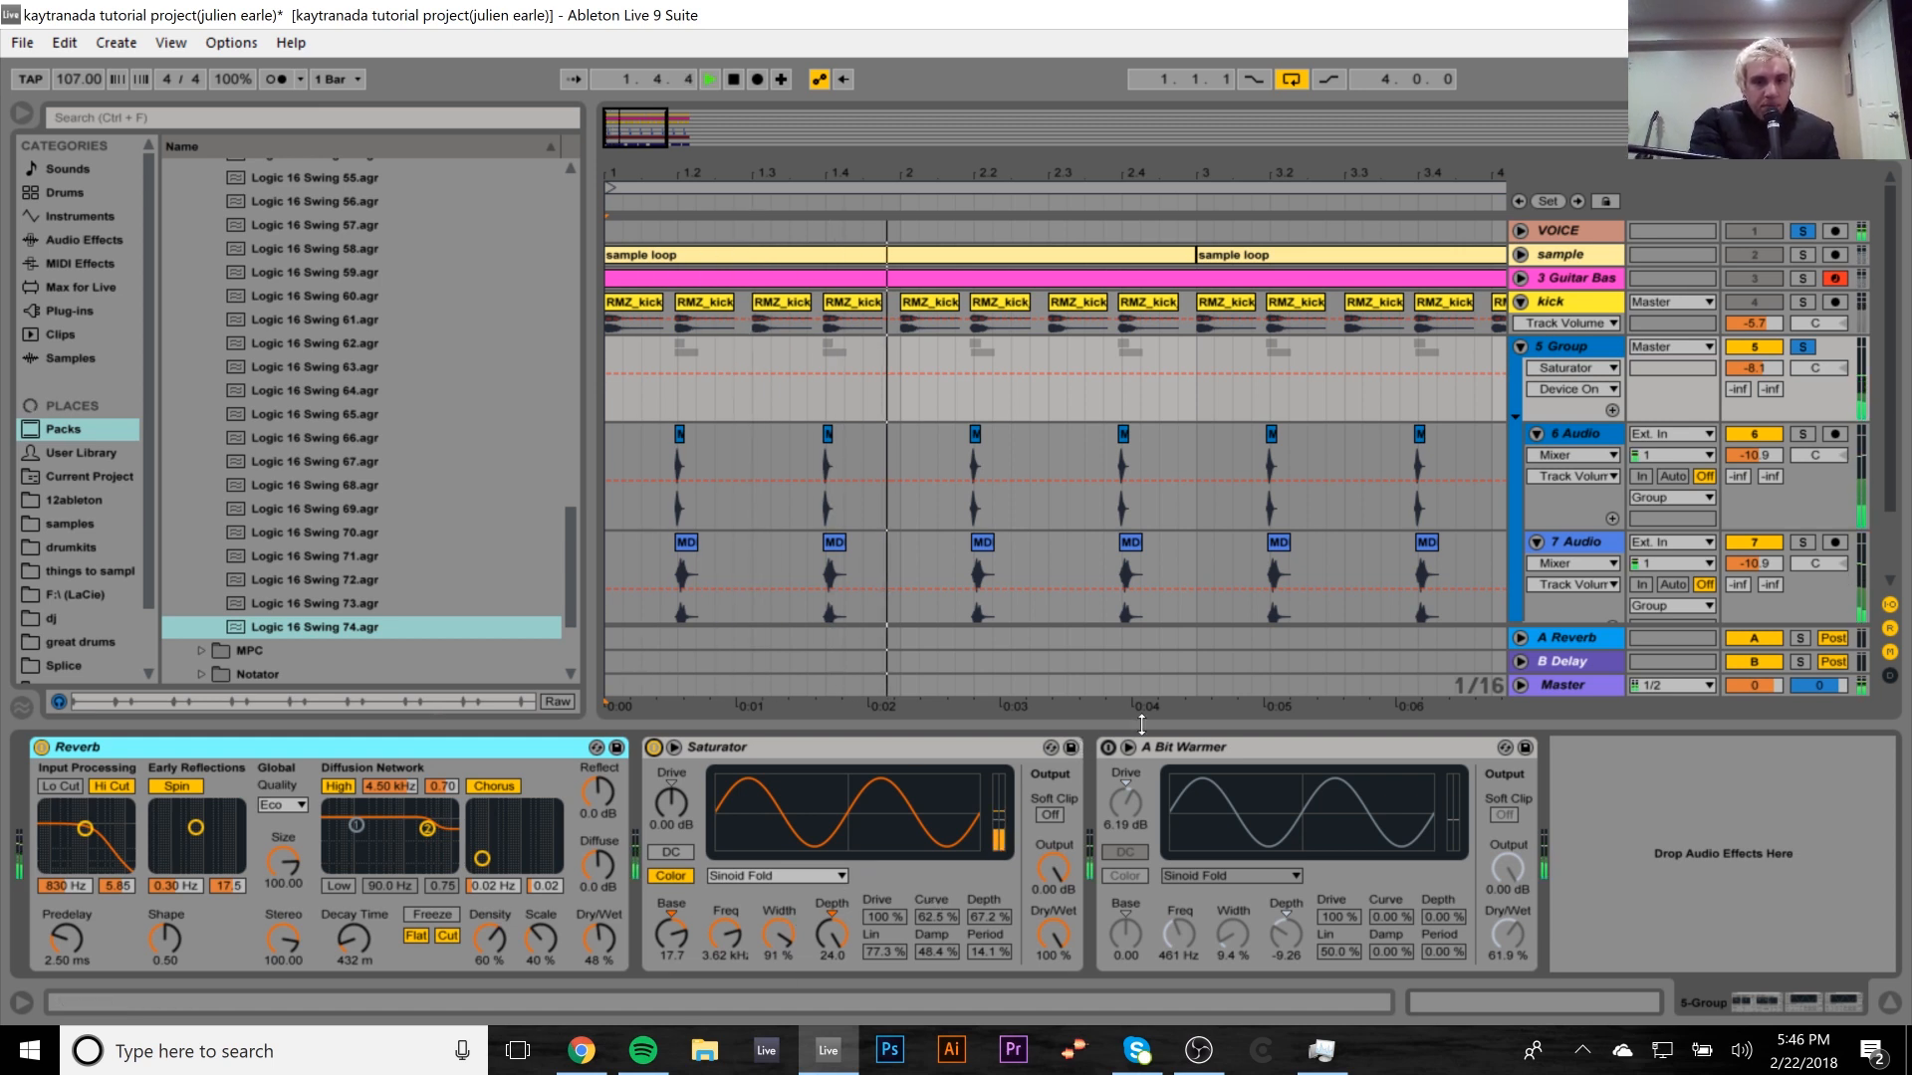
{"action": "left_click", "coordinate": [1108, 746]}
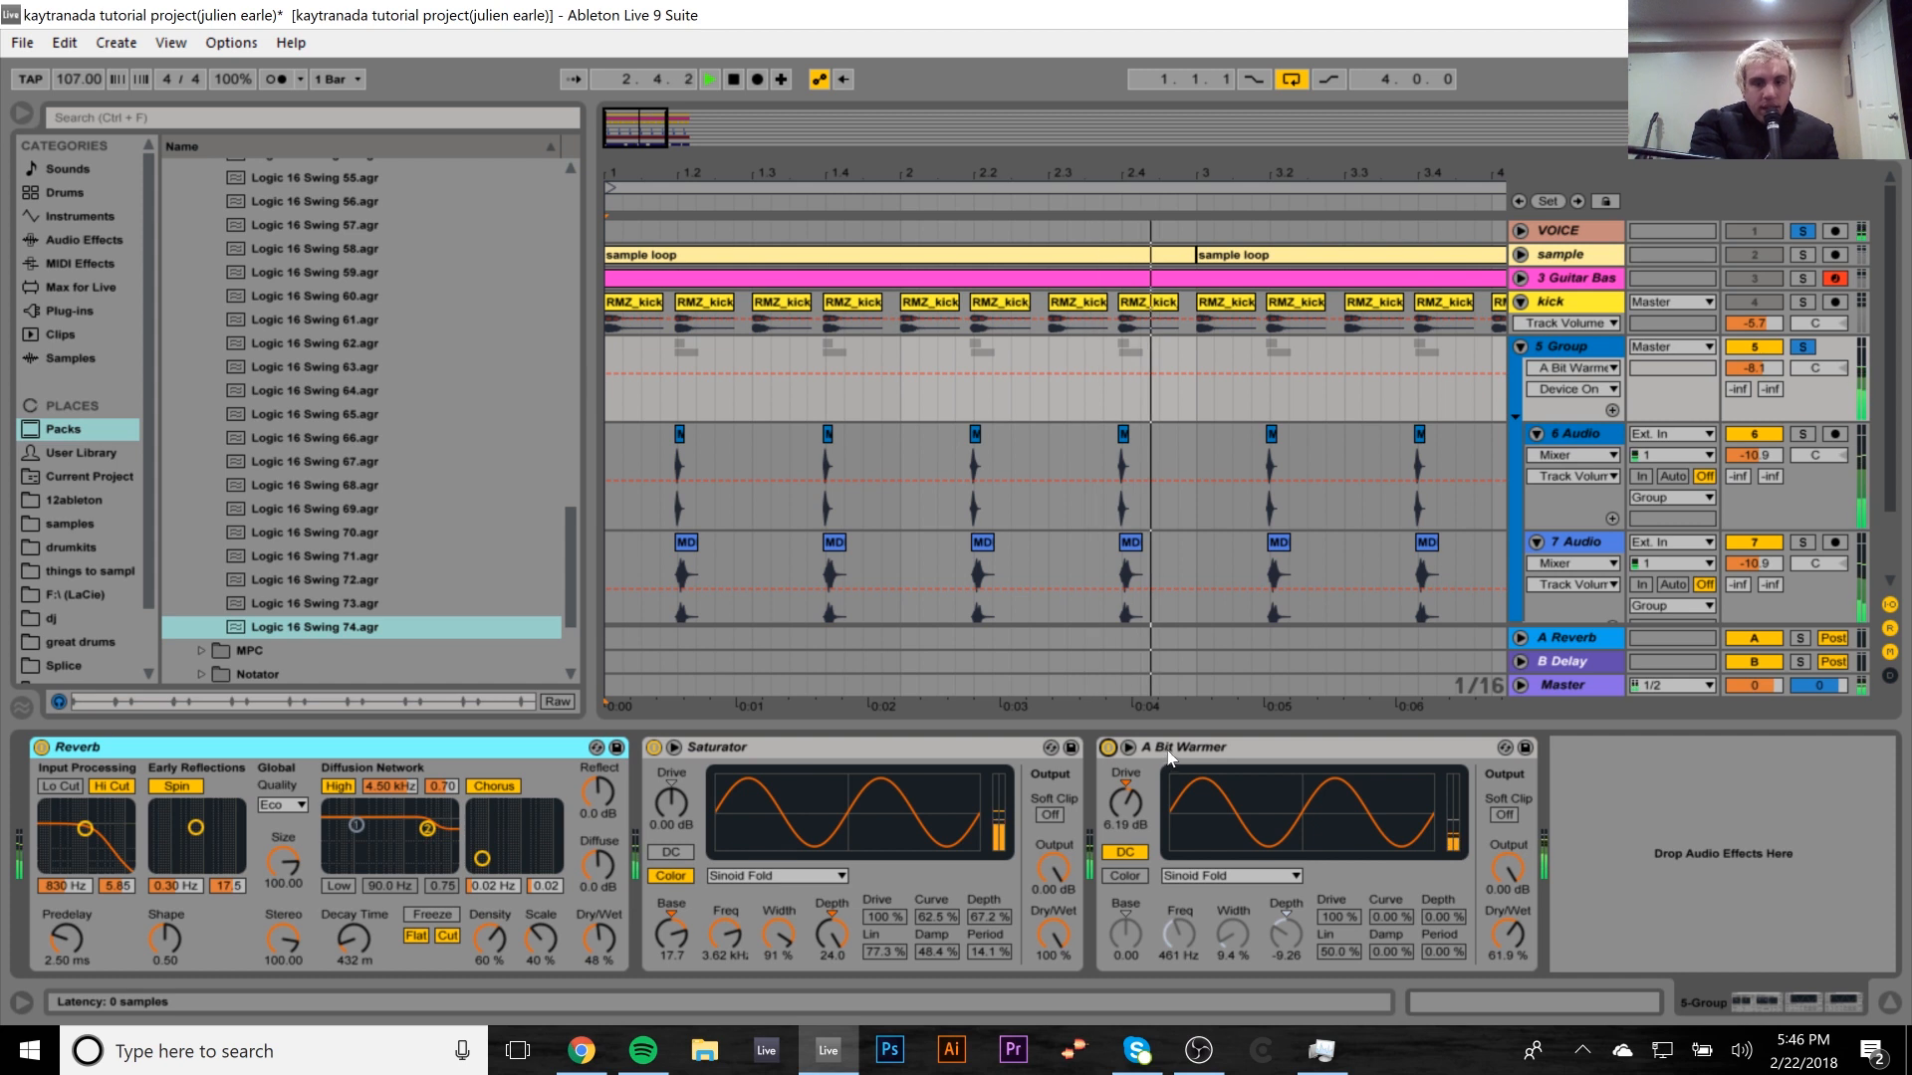
{"action": "key", "text": "space"}
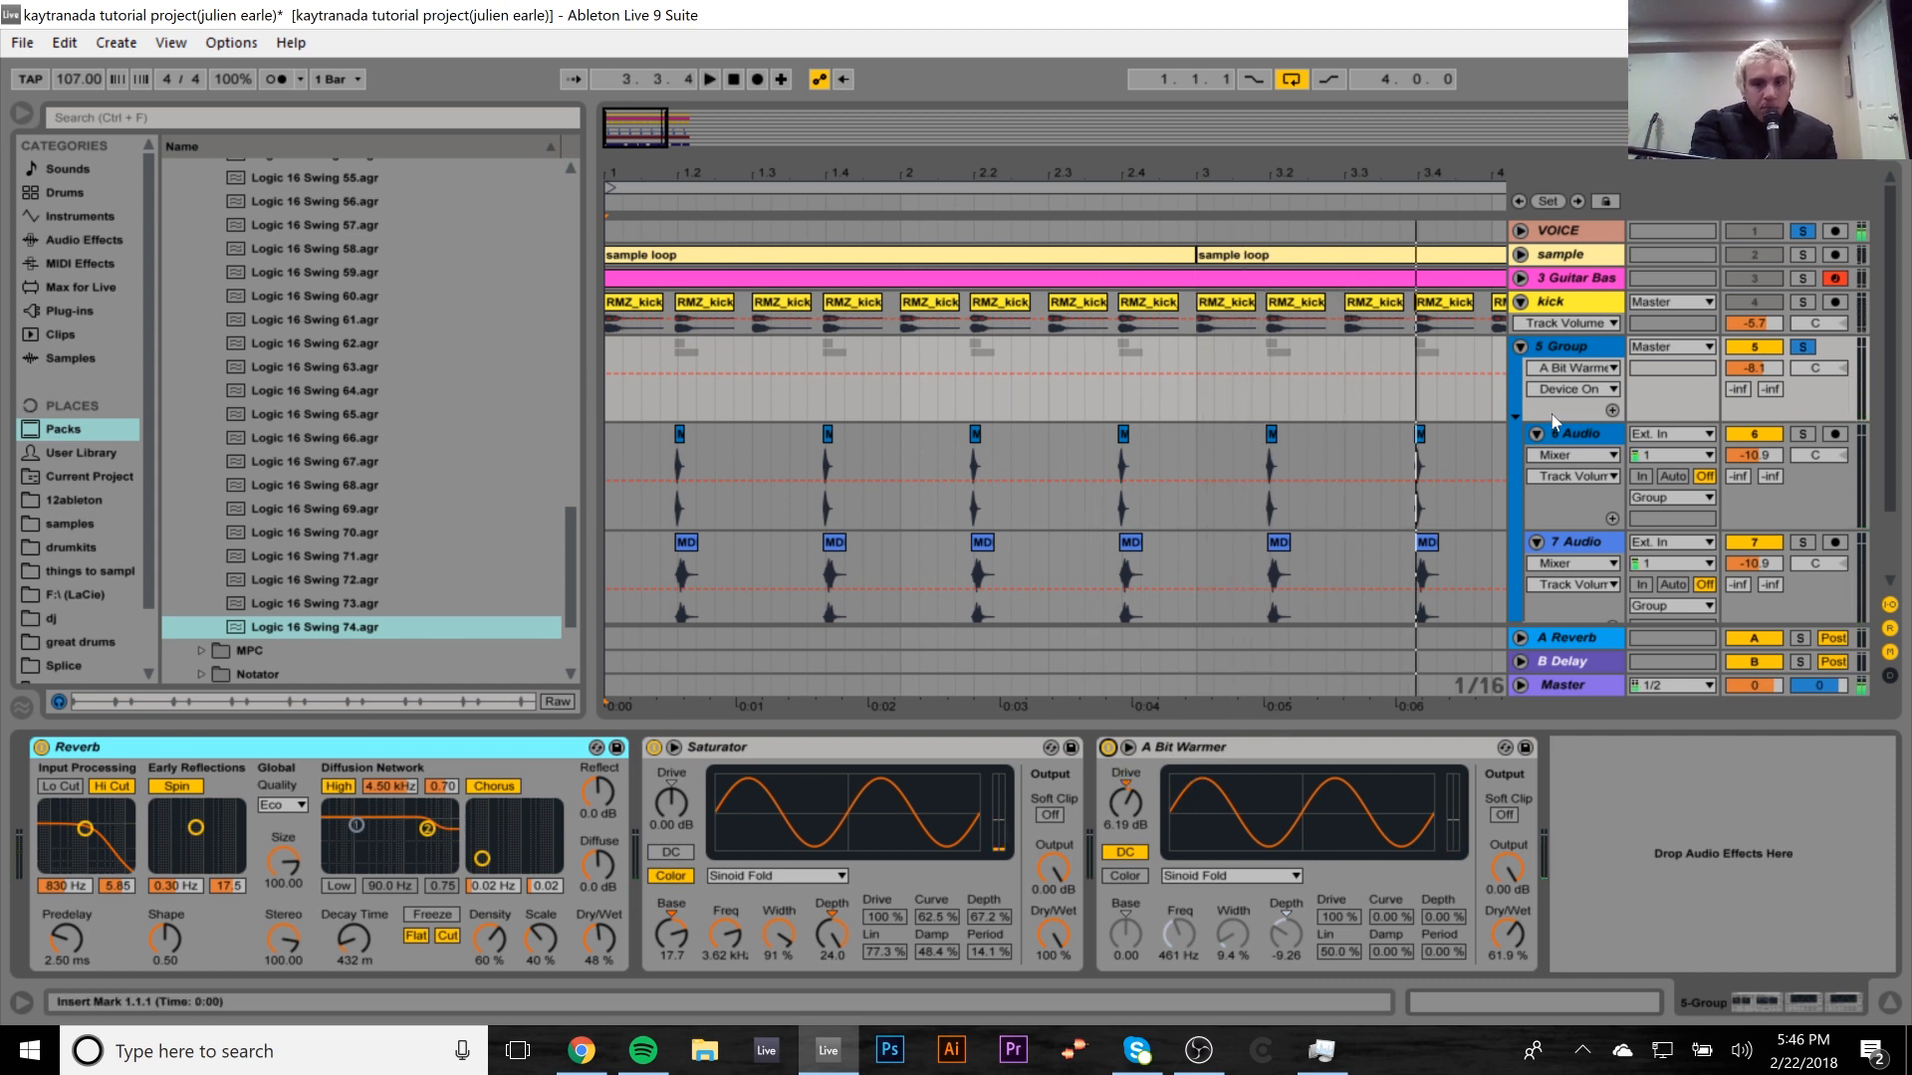
Fold and unsolo 5 Group, and select the 8 Drum Rack track to show its devices.
{"action": "left_click", "coordinate": [1520, 346]}
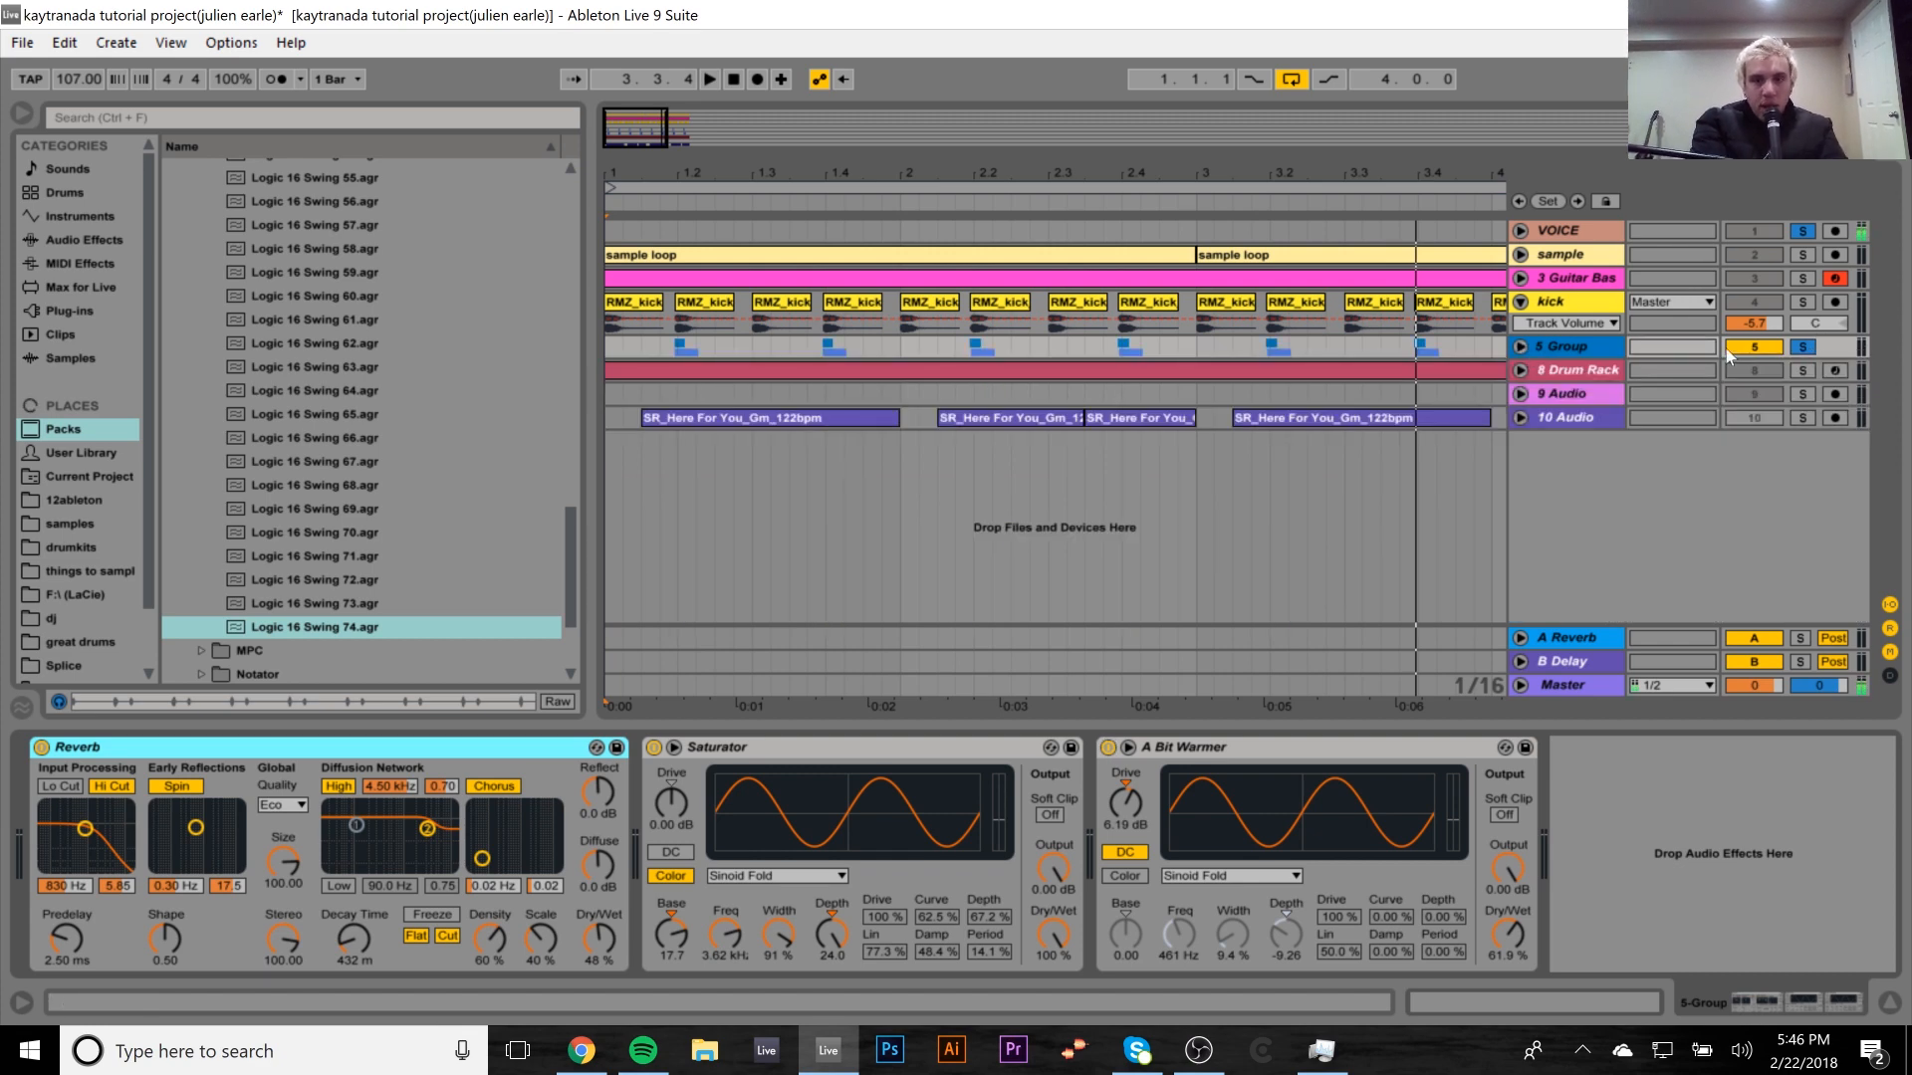
{"action": "left_click", "coordinate": [1804, 346]}
{"action": "left_click", "coordinate": [1593, 367]}
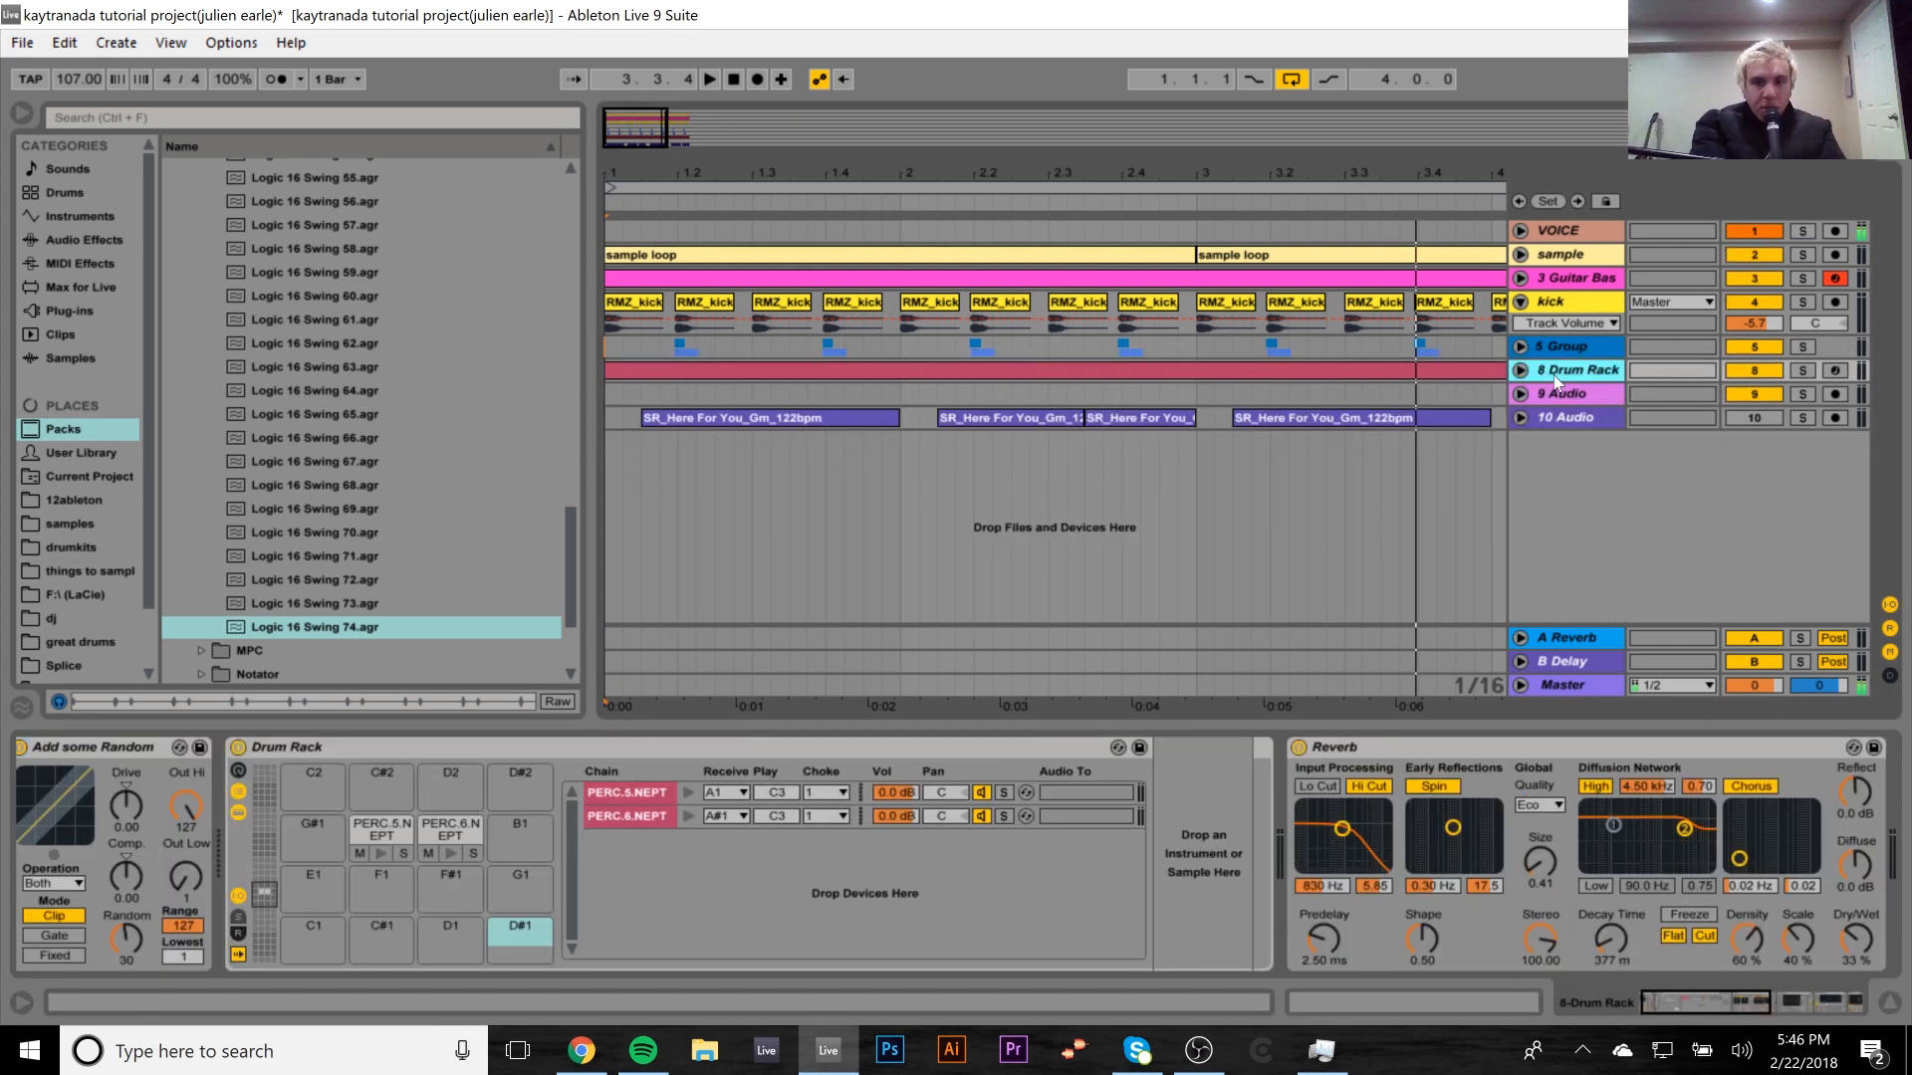
Delete the empty 9 Audio track.
{"action": "left_click_drag", "start_coordinate": [1308, 175], "coordinate": [1308, 127]}
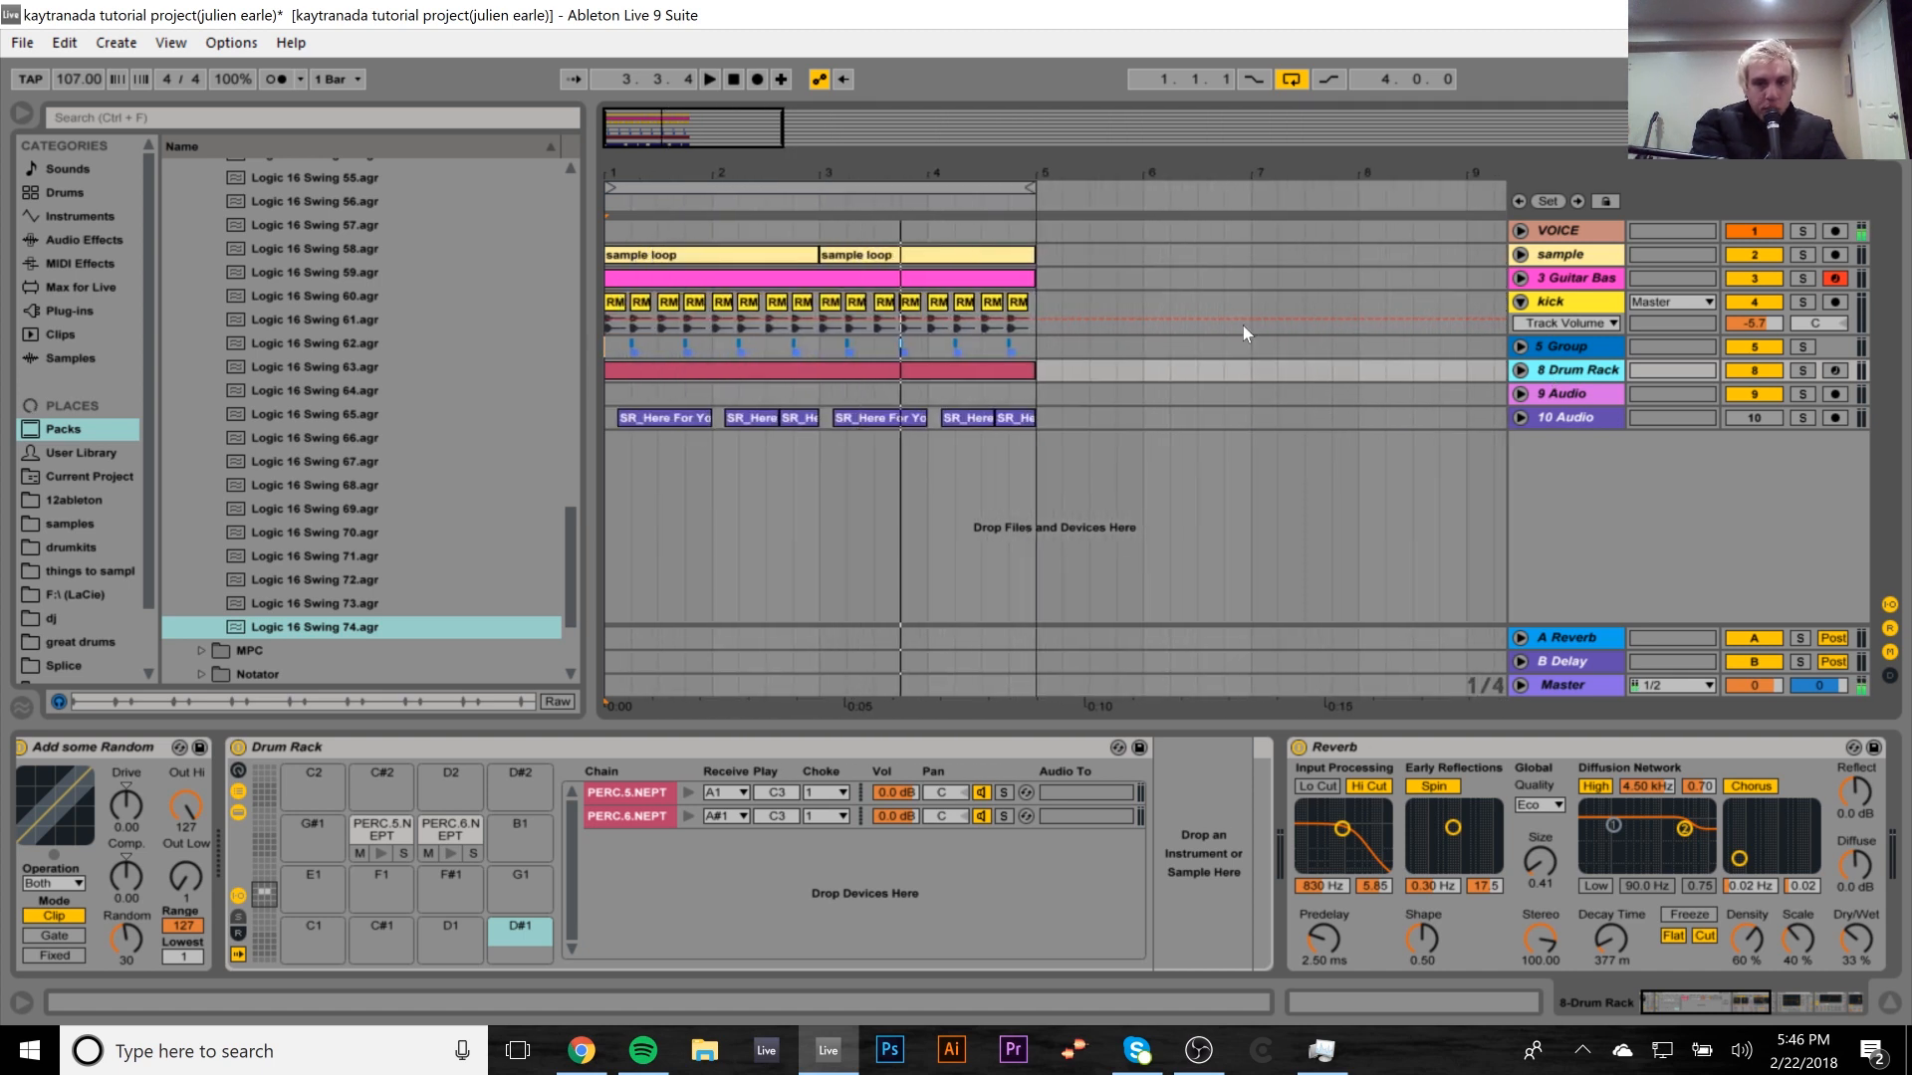
{"action": "left_click", "coordinate": [1578, 390]}
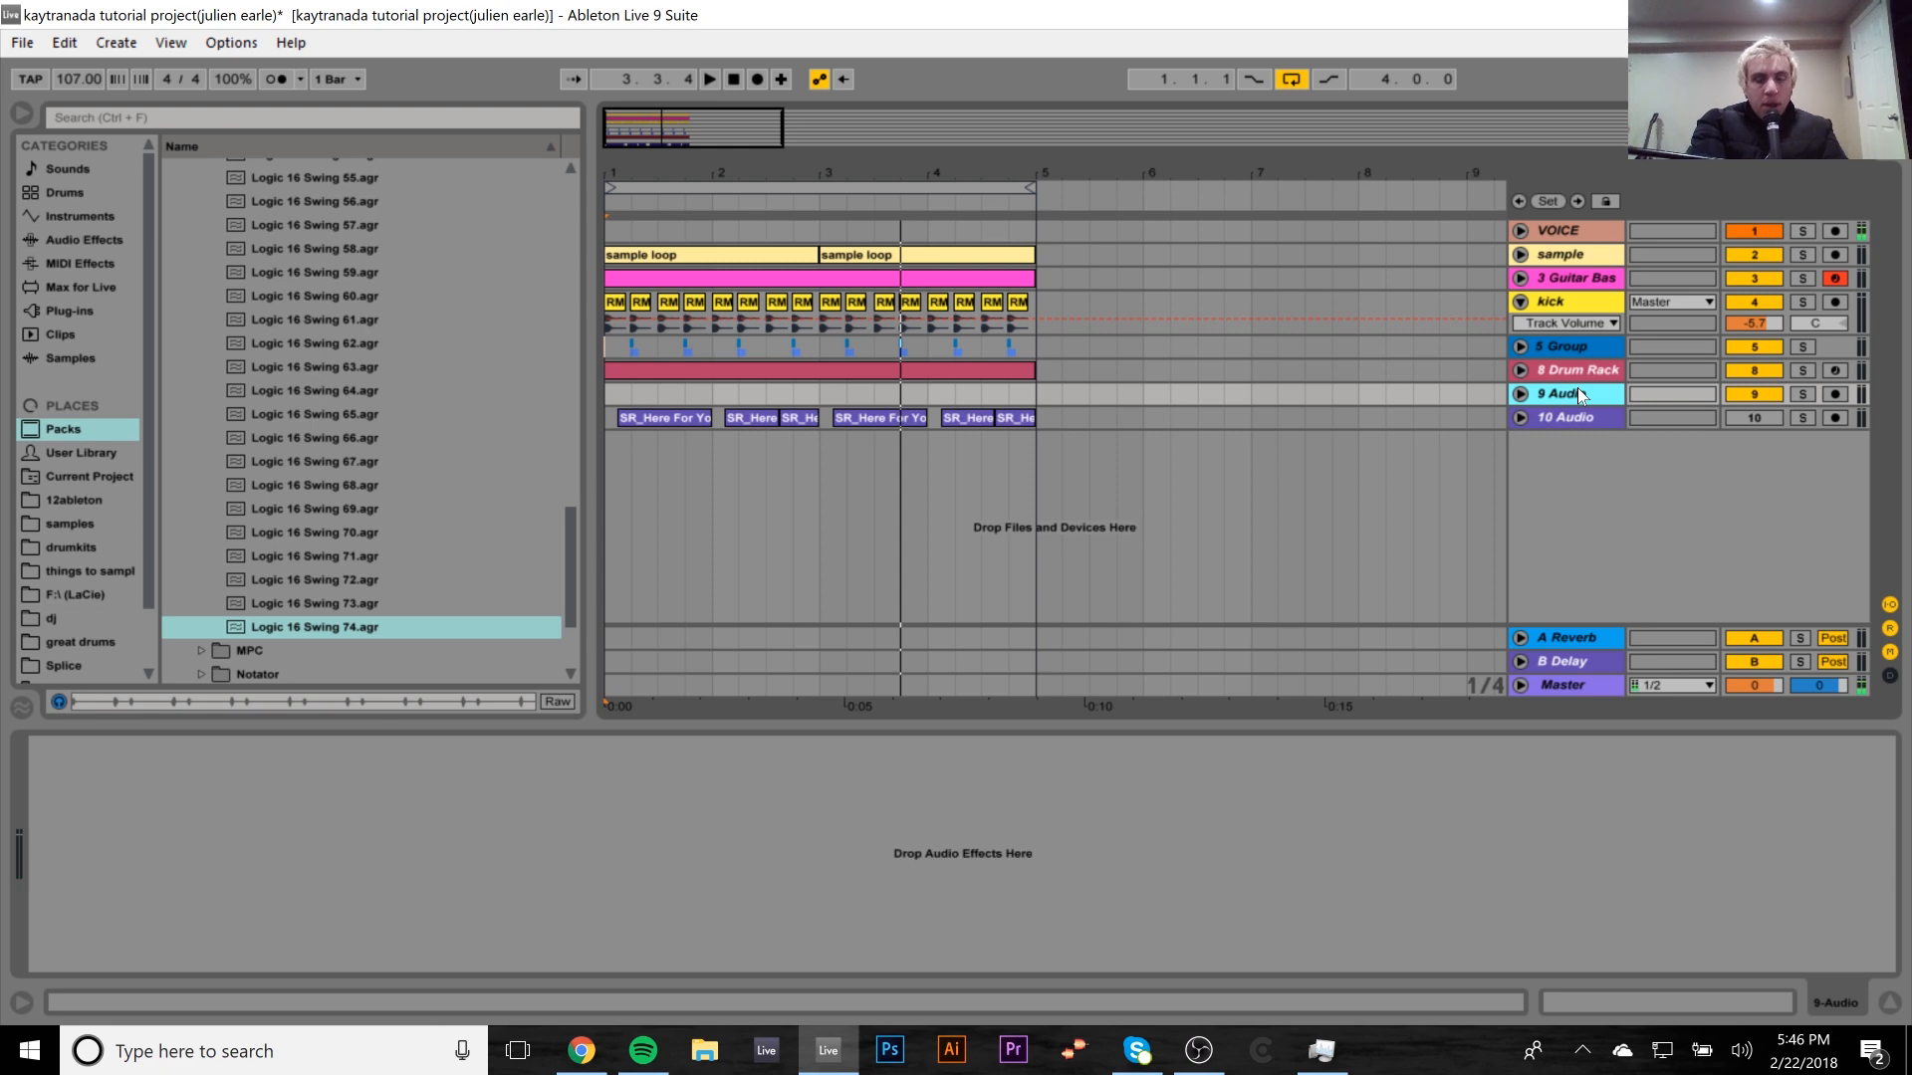
{"action": "key", "text": "Delete"}
Solo the VOICE and 8 Drum Rack tracks and play the percussion from the start.
{"action": "left_click", "coordinate": [1571, 368]}
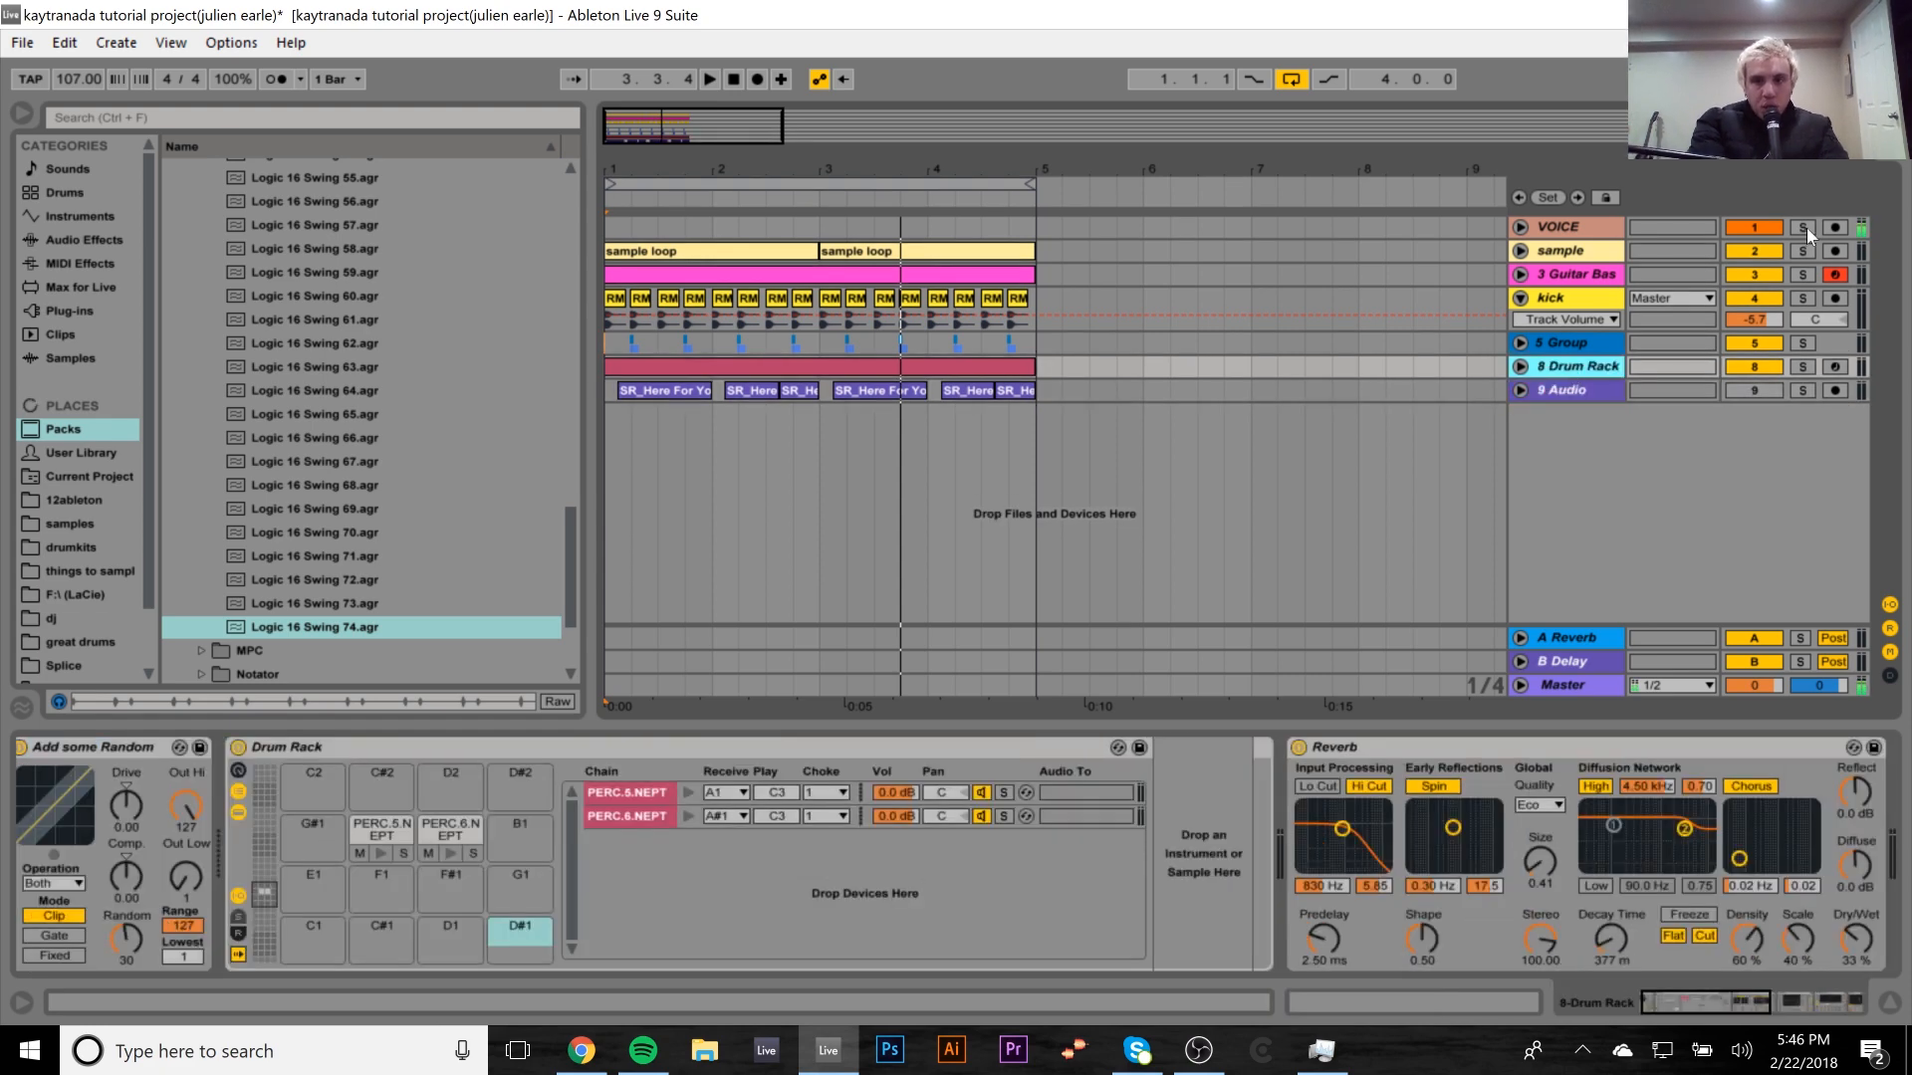
{"action": "left_click", "coordinate": [1802, 227]}
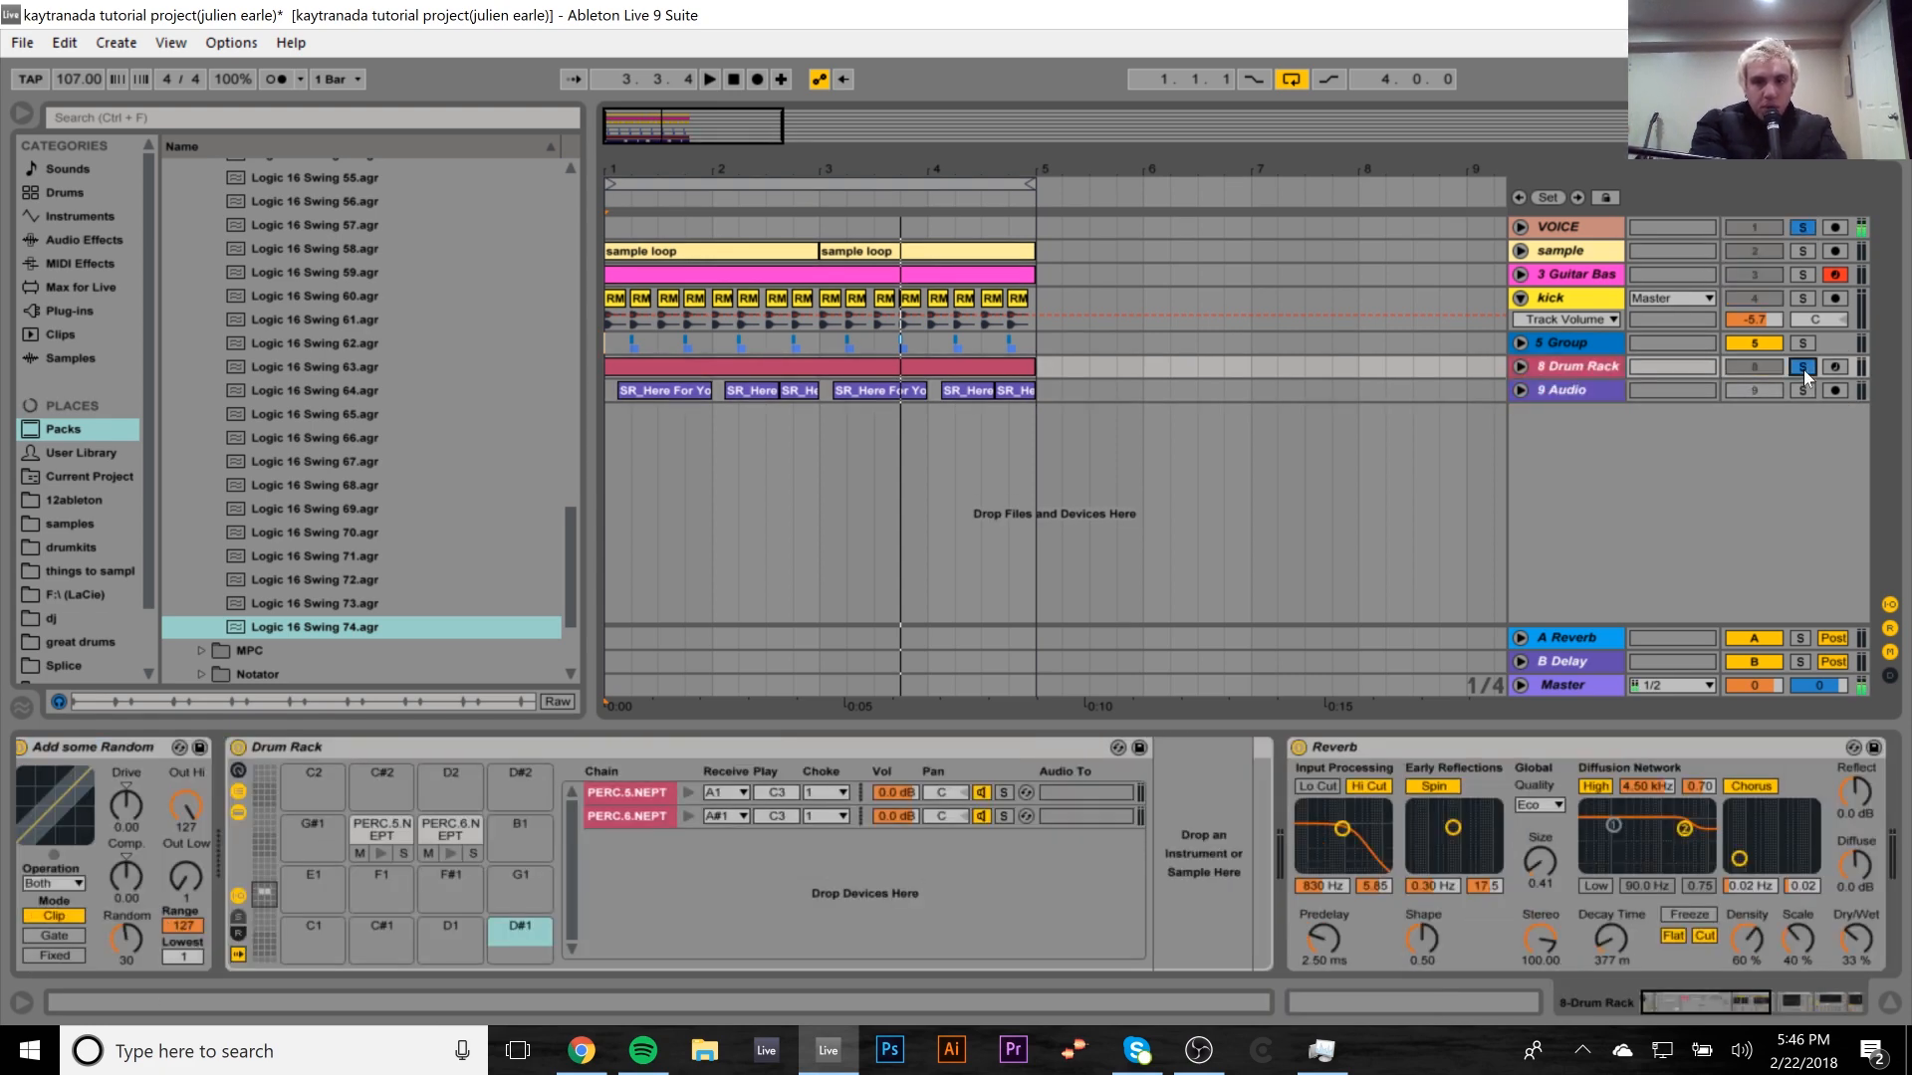
{"action": "key", "text": "space"}
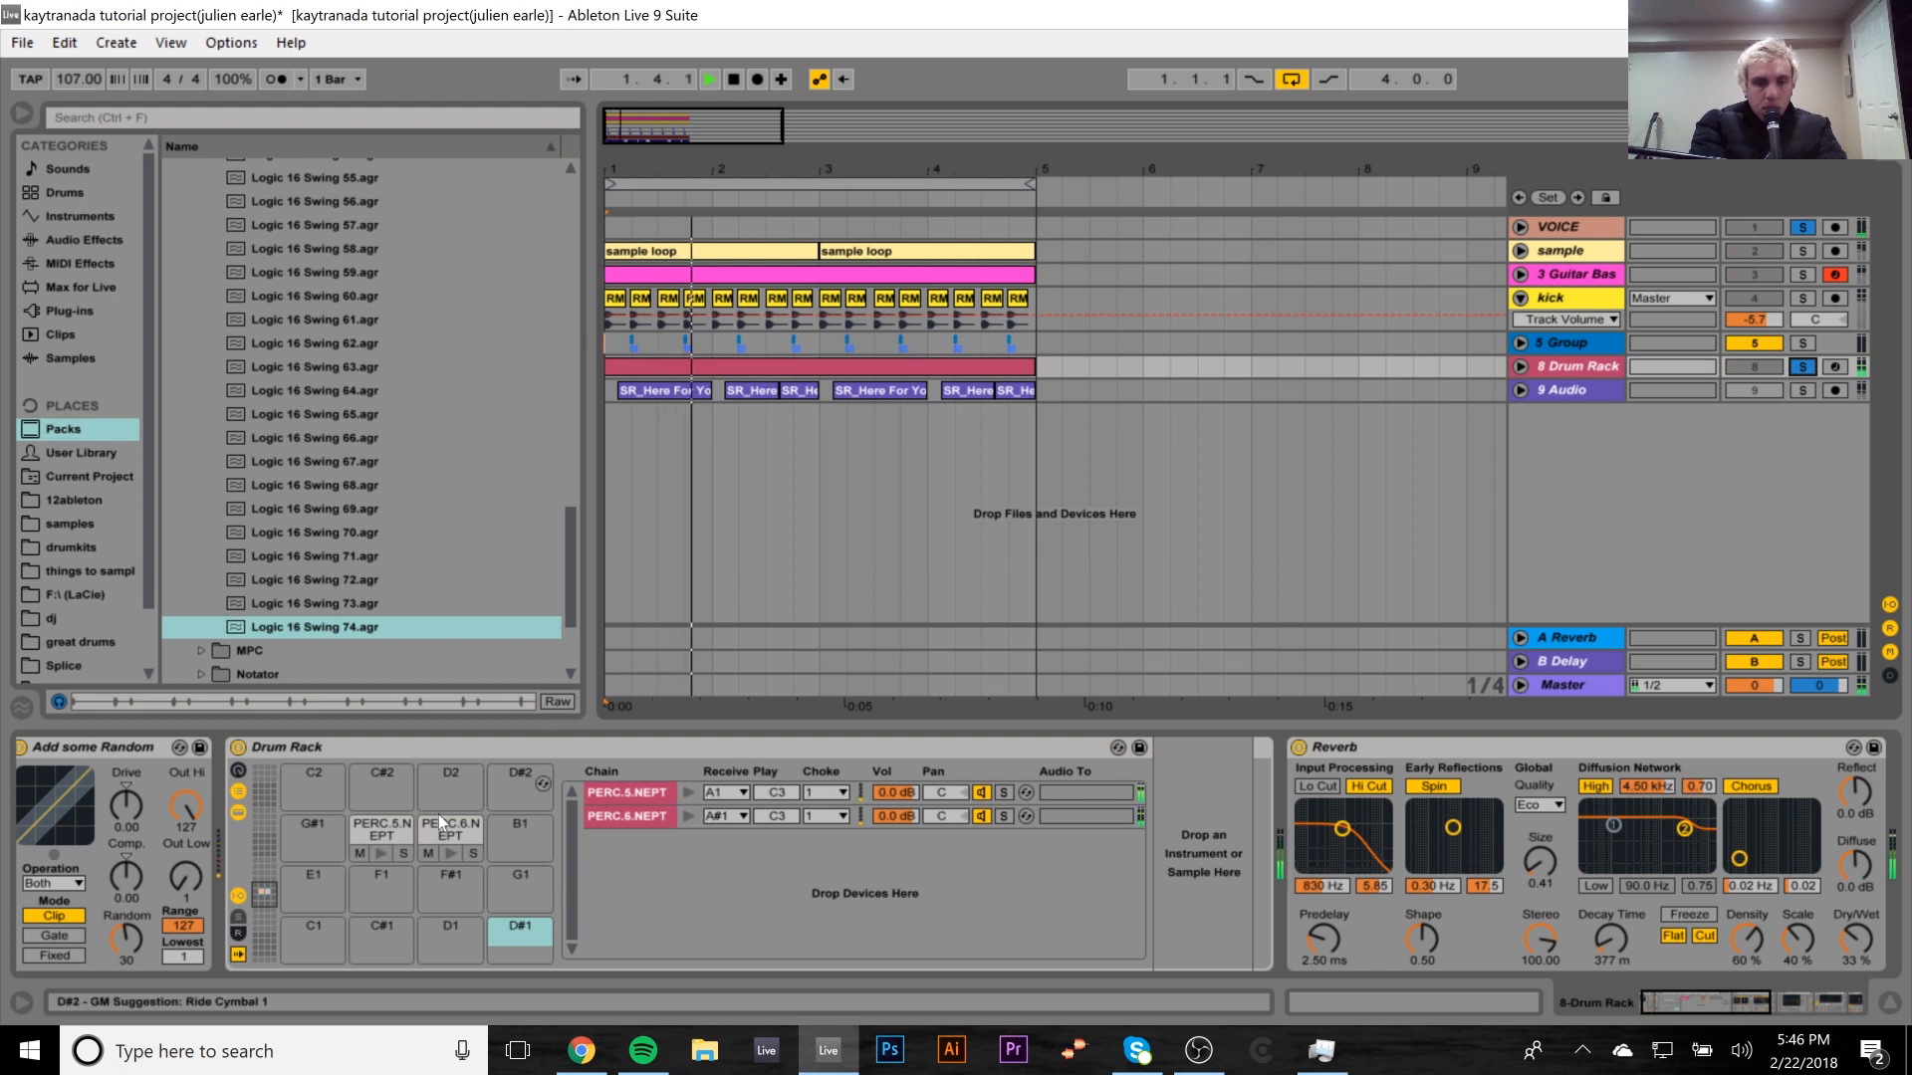
Audition the PERC.5.NEPT and PERC.6.NEPT pads in the Drum Rack, stopping playback in between.
{"action": "left_click", "coordinate": [375, 834]}
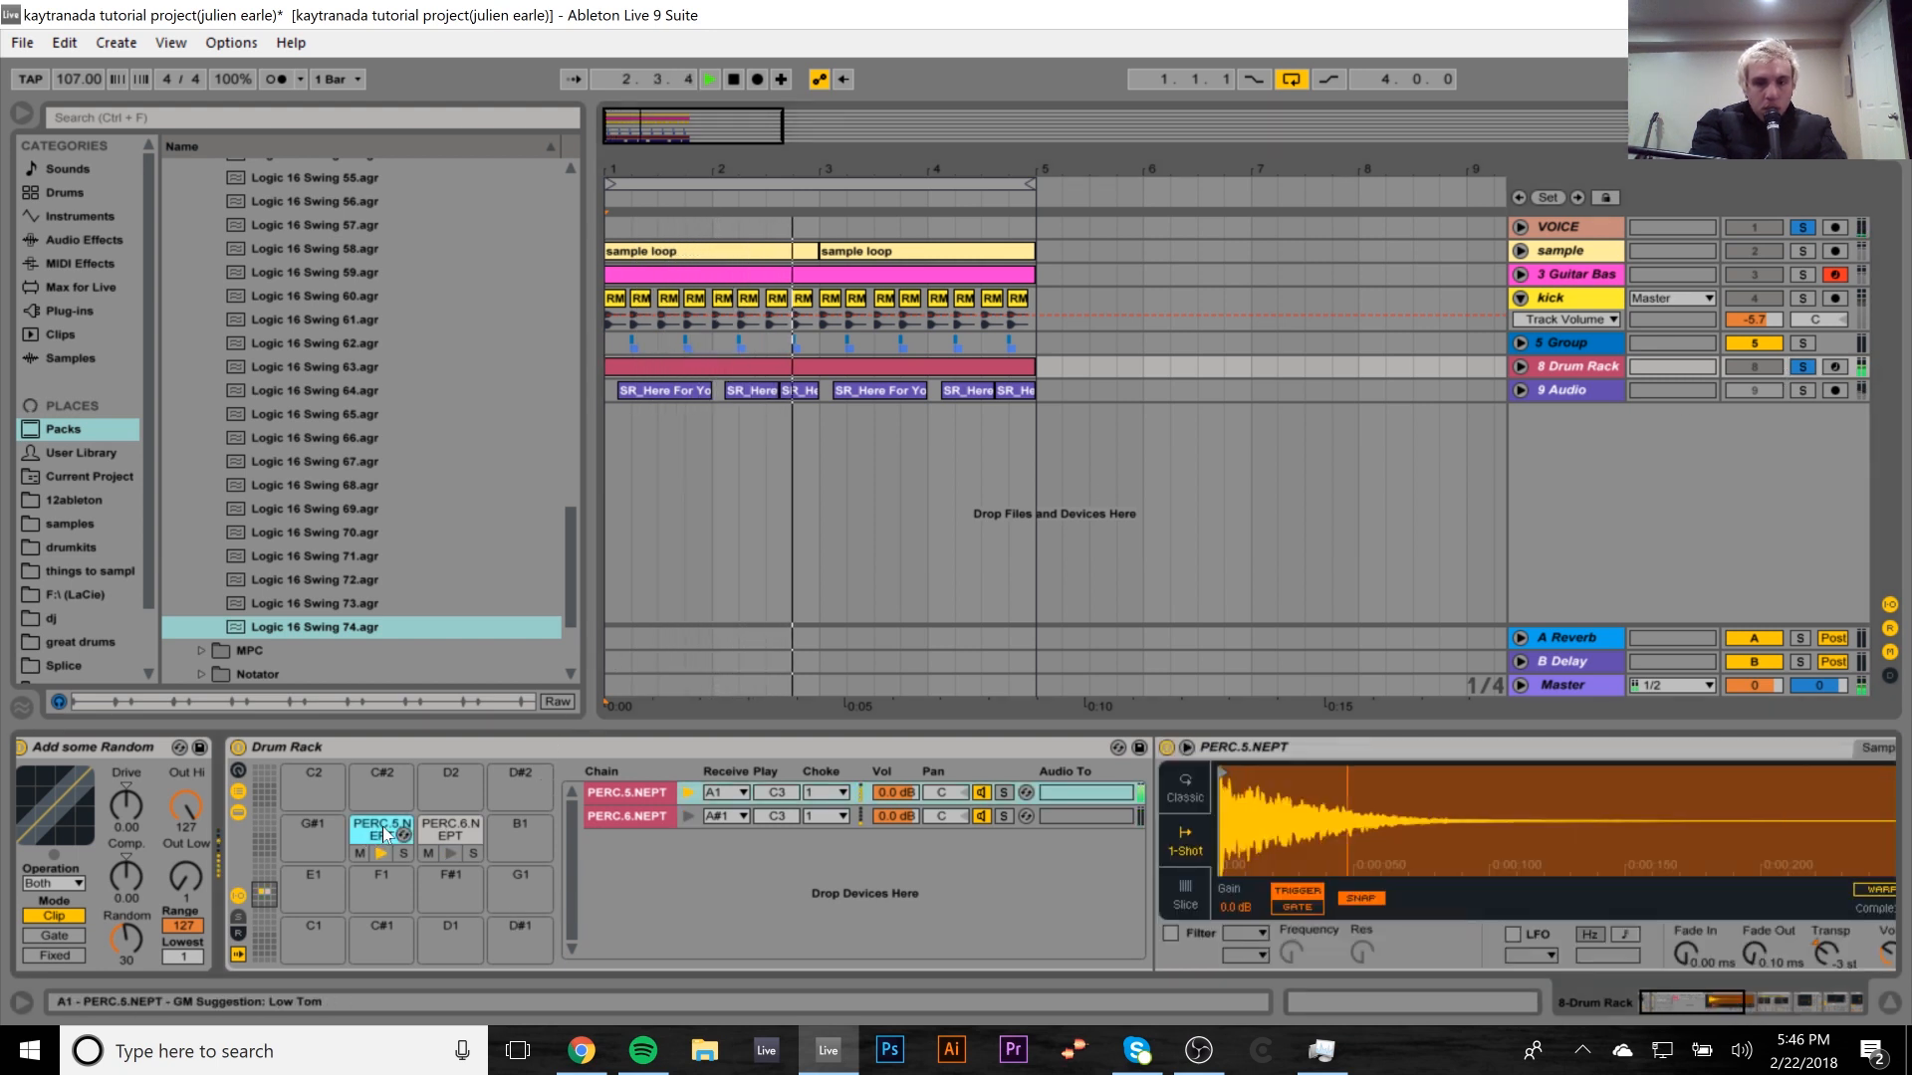
{"action": "key", "text": "space"}
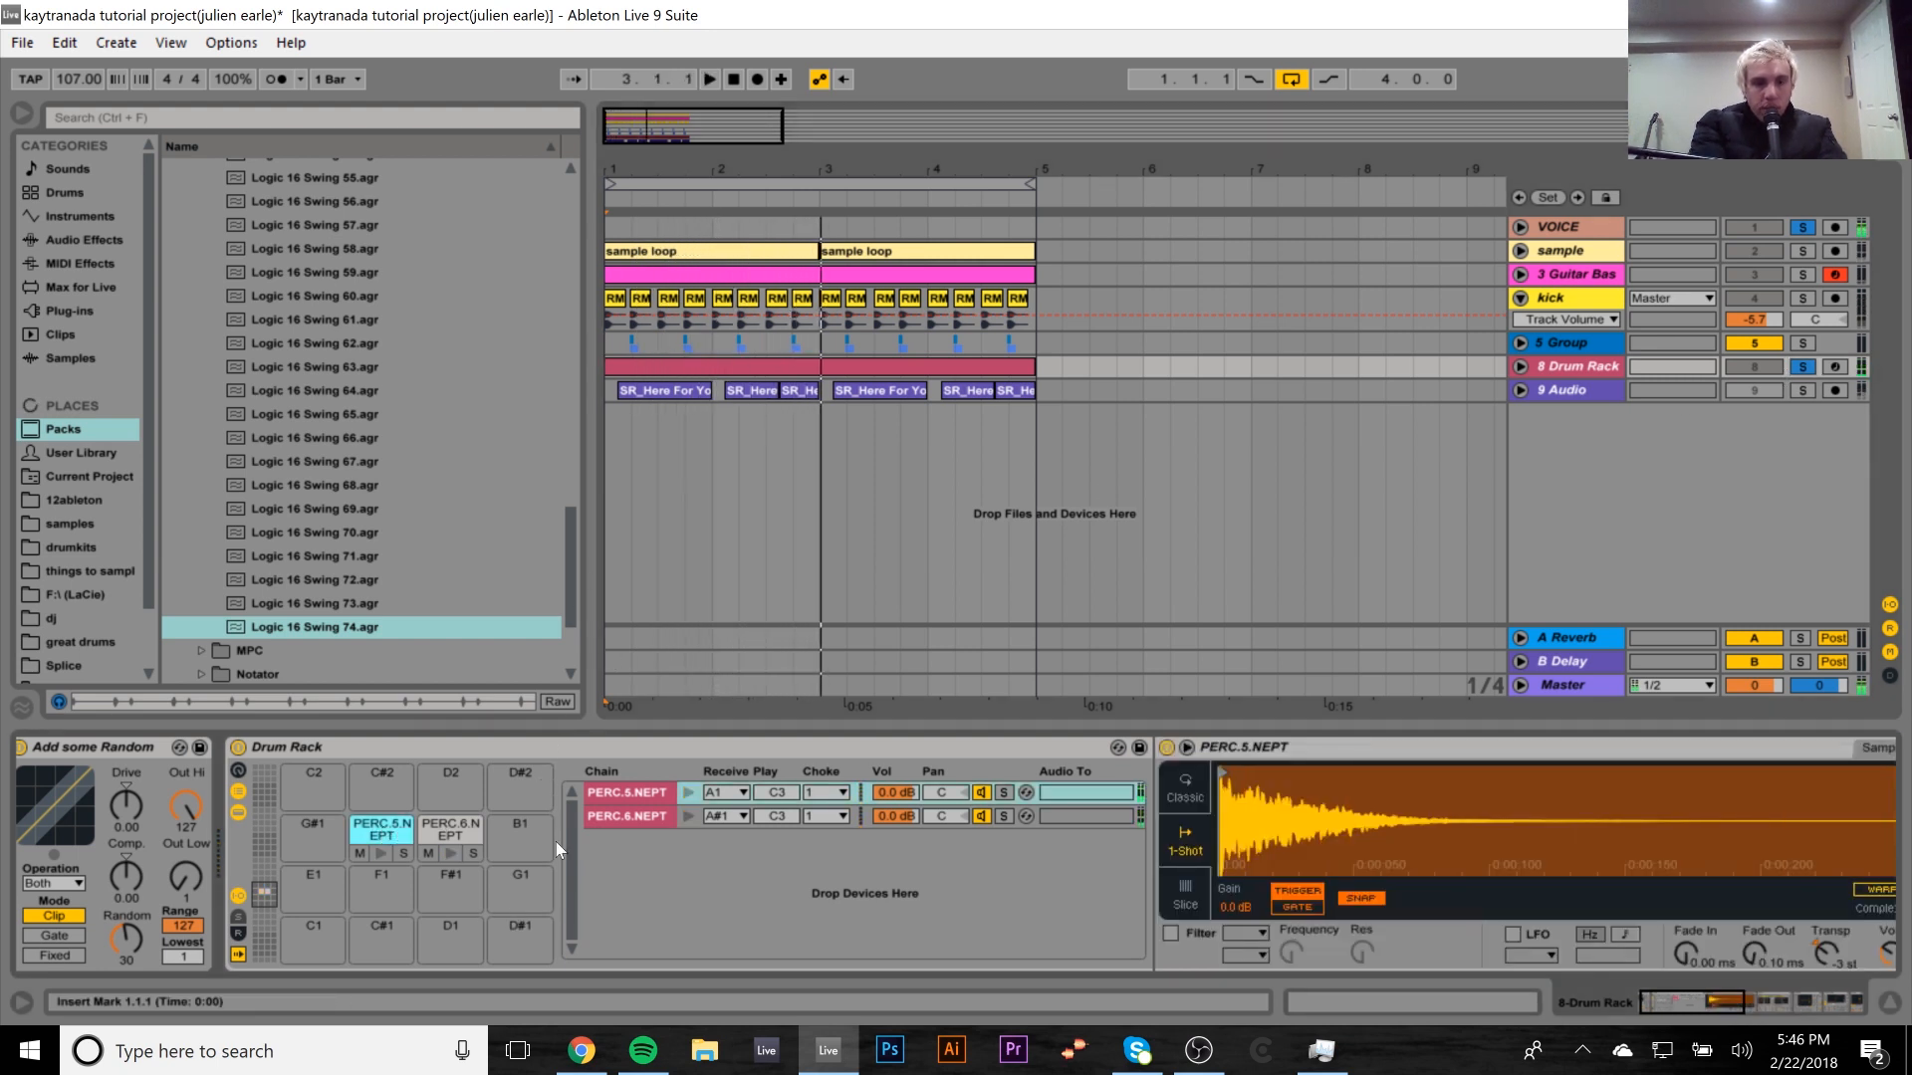
{"action": "left_click", "coordinate": [434, 824]}
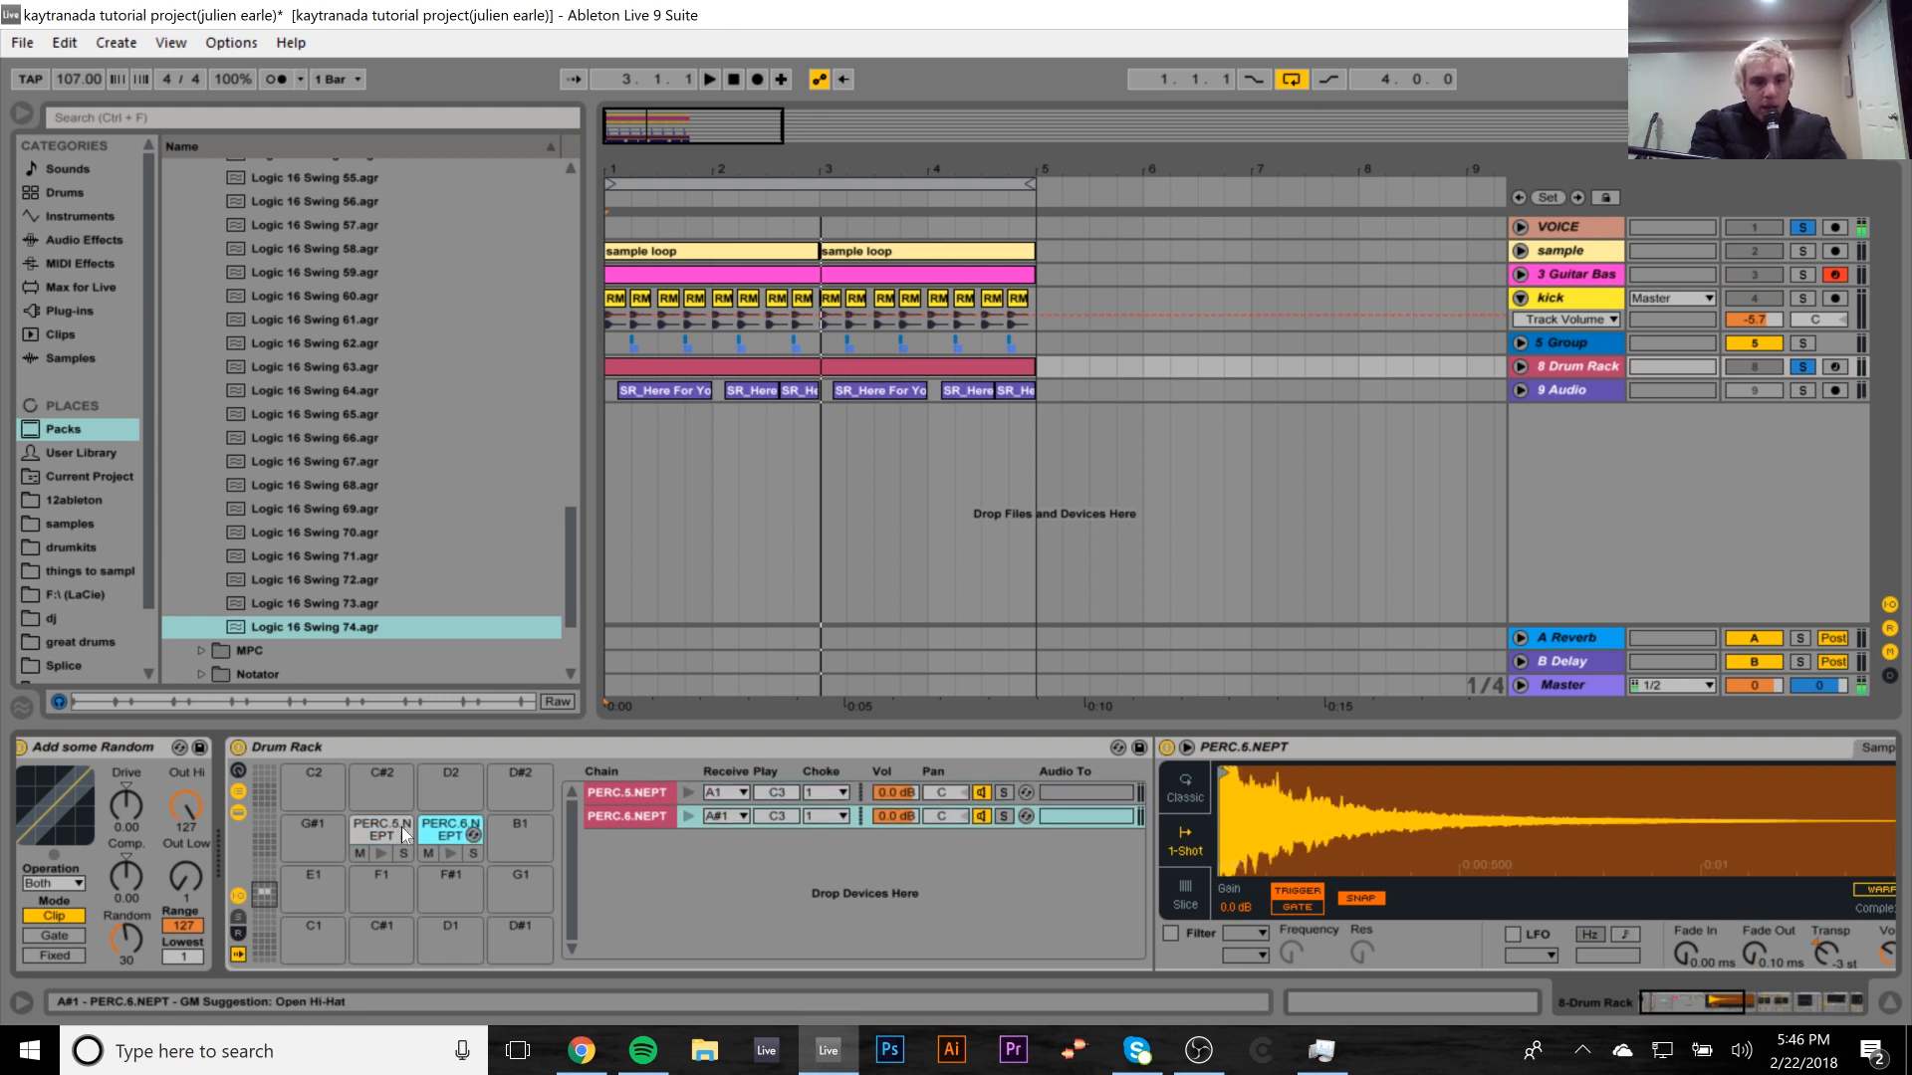
{"action": "left_click", "coordinate": [450, 853]}
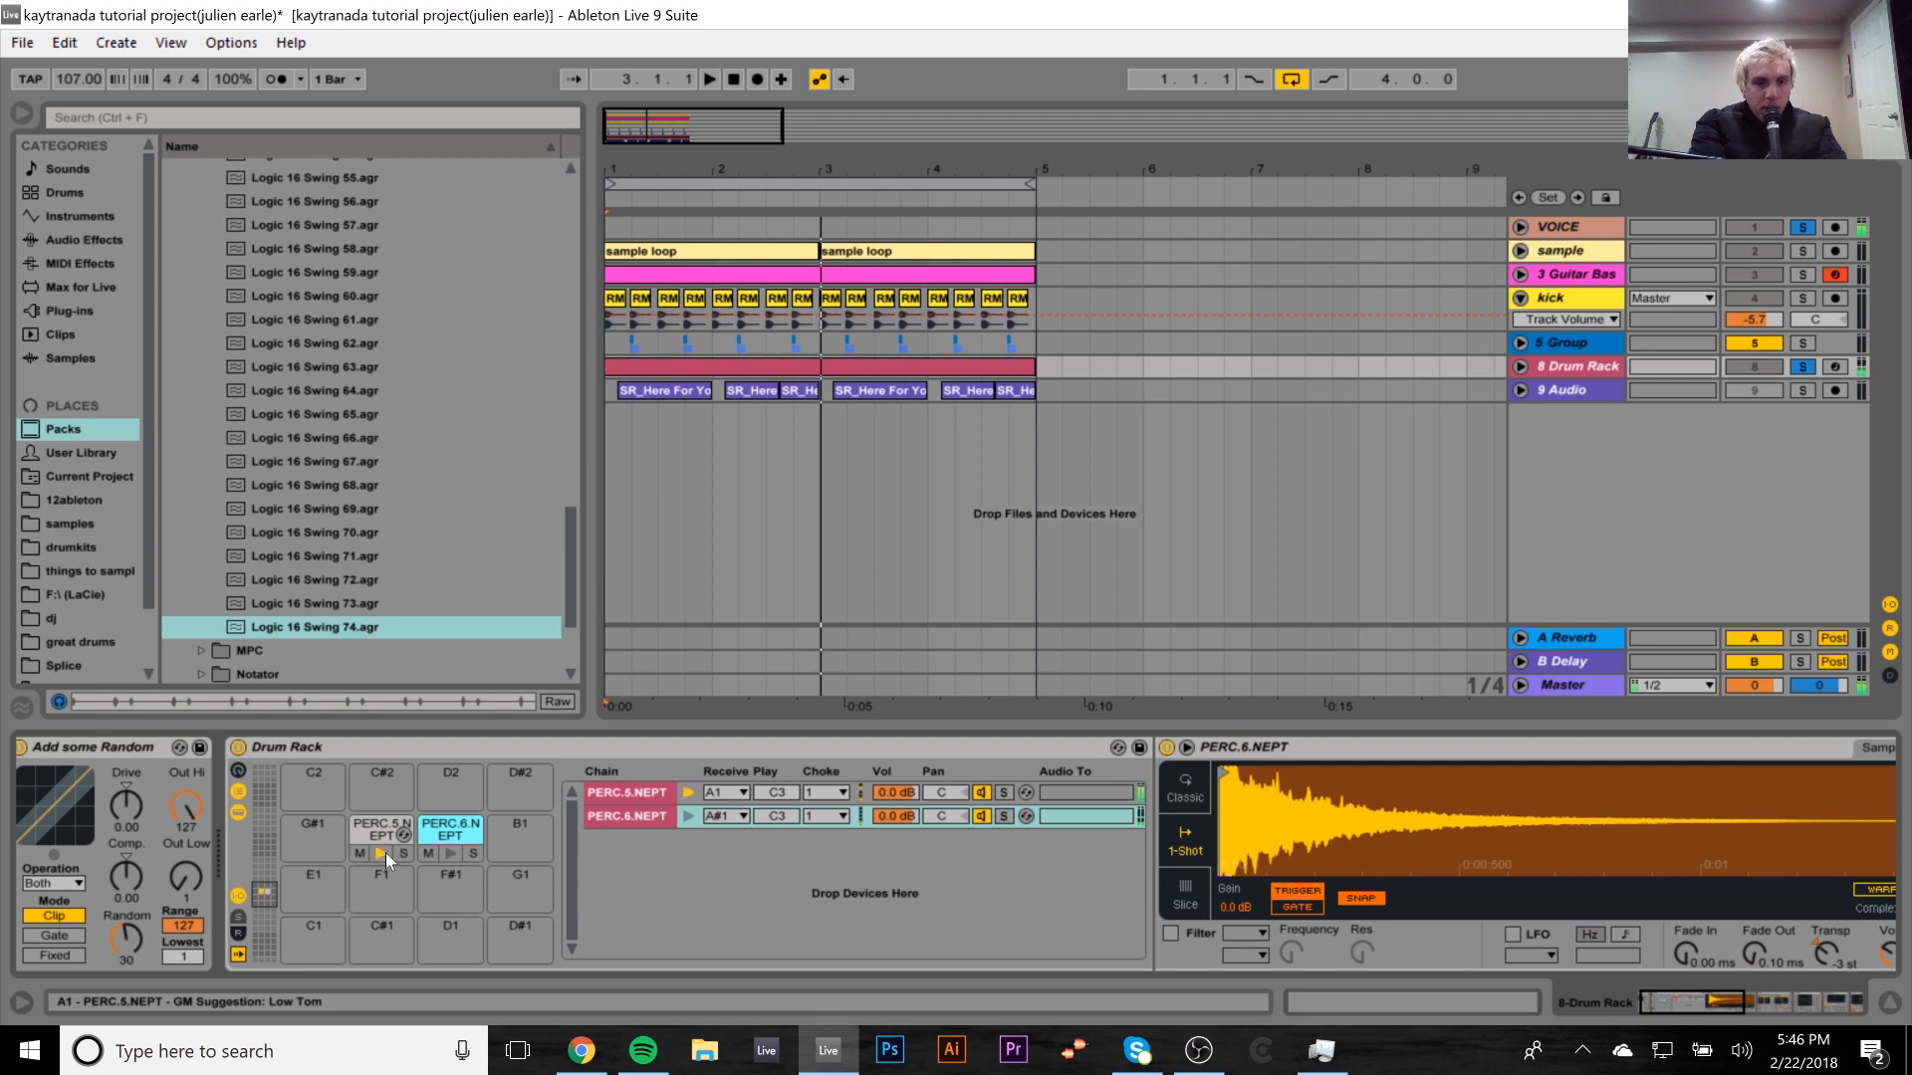
Open the MIDI clip on 8 Drum Rack and play its percussion pattern.
{"action": "double_click", "coordinate": [810, 367]}
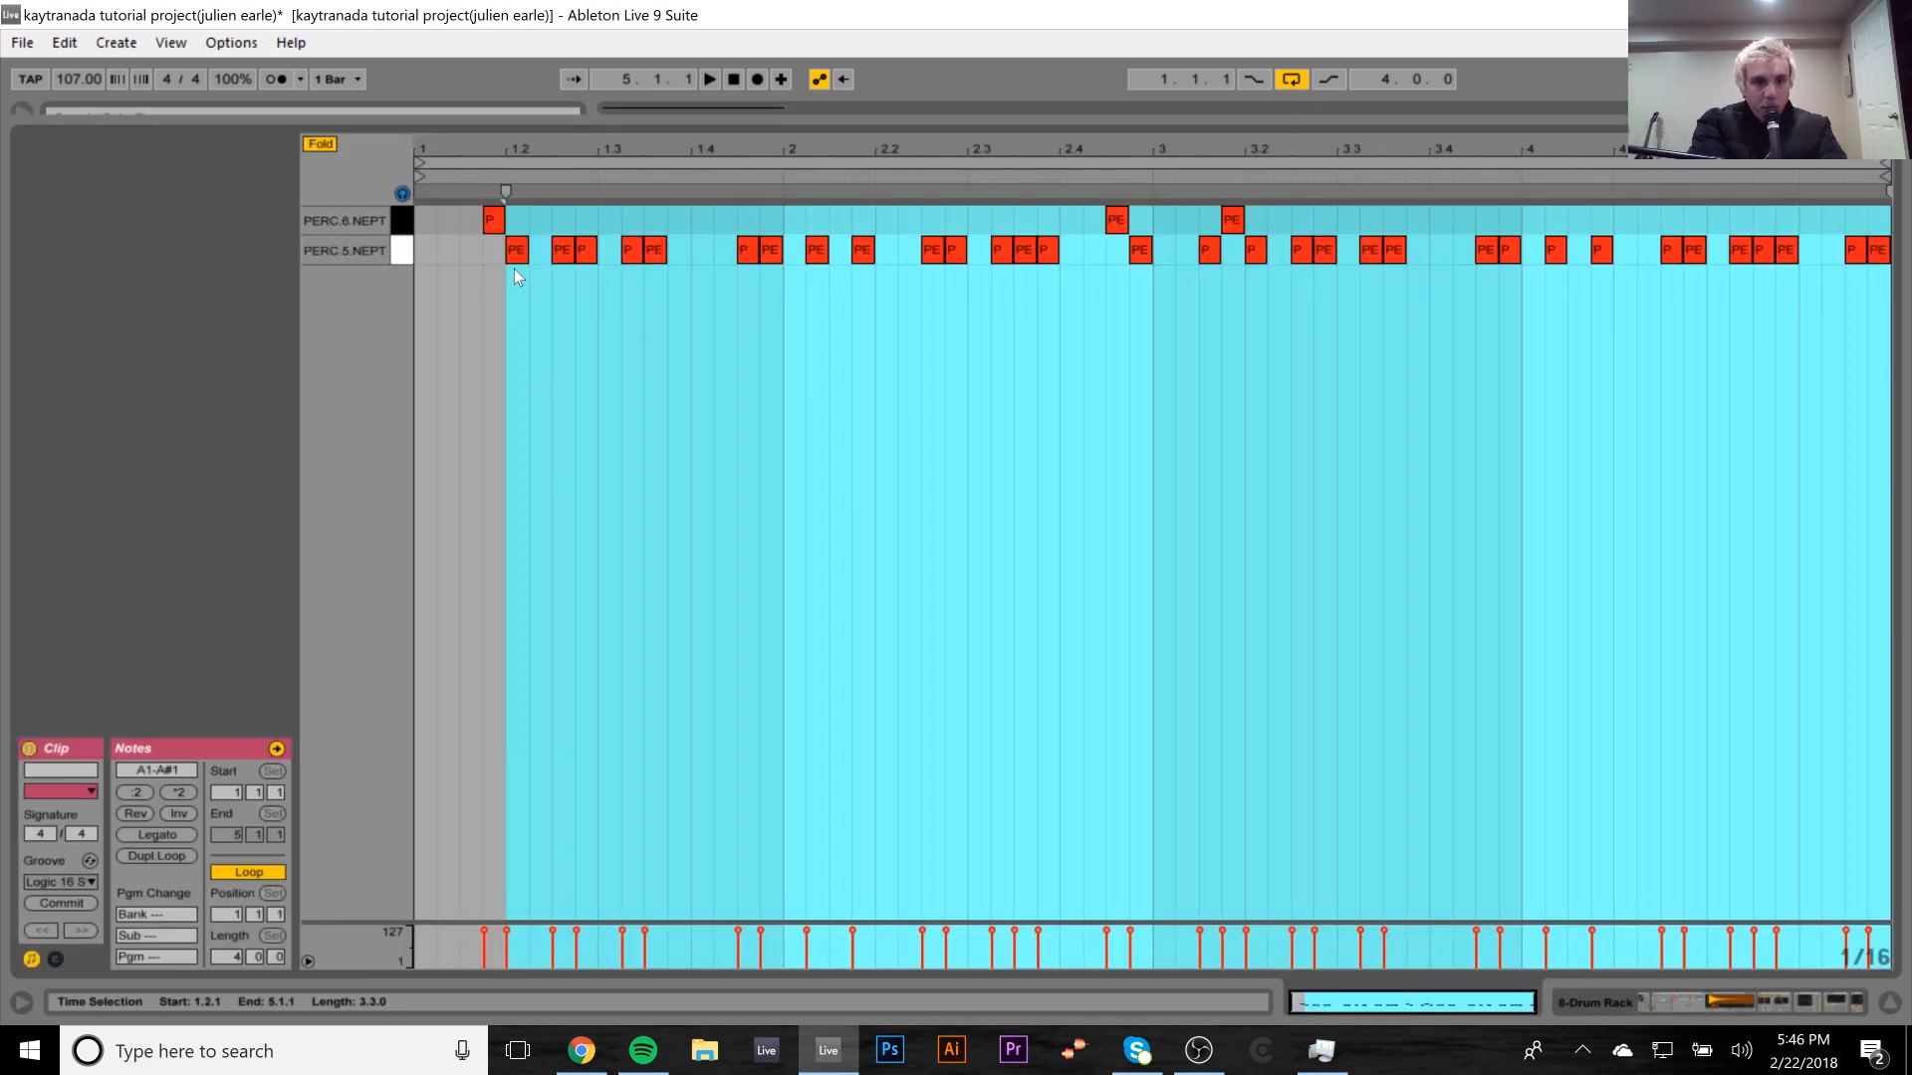
{"action": "key", "text": "space"}
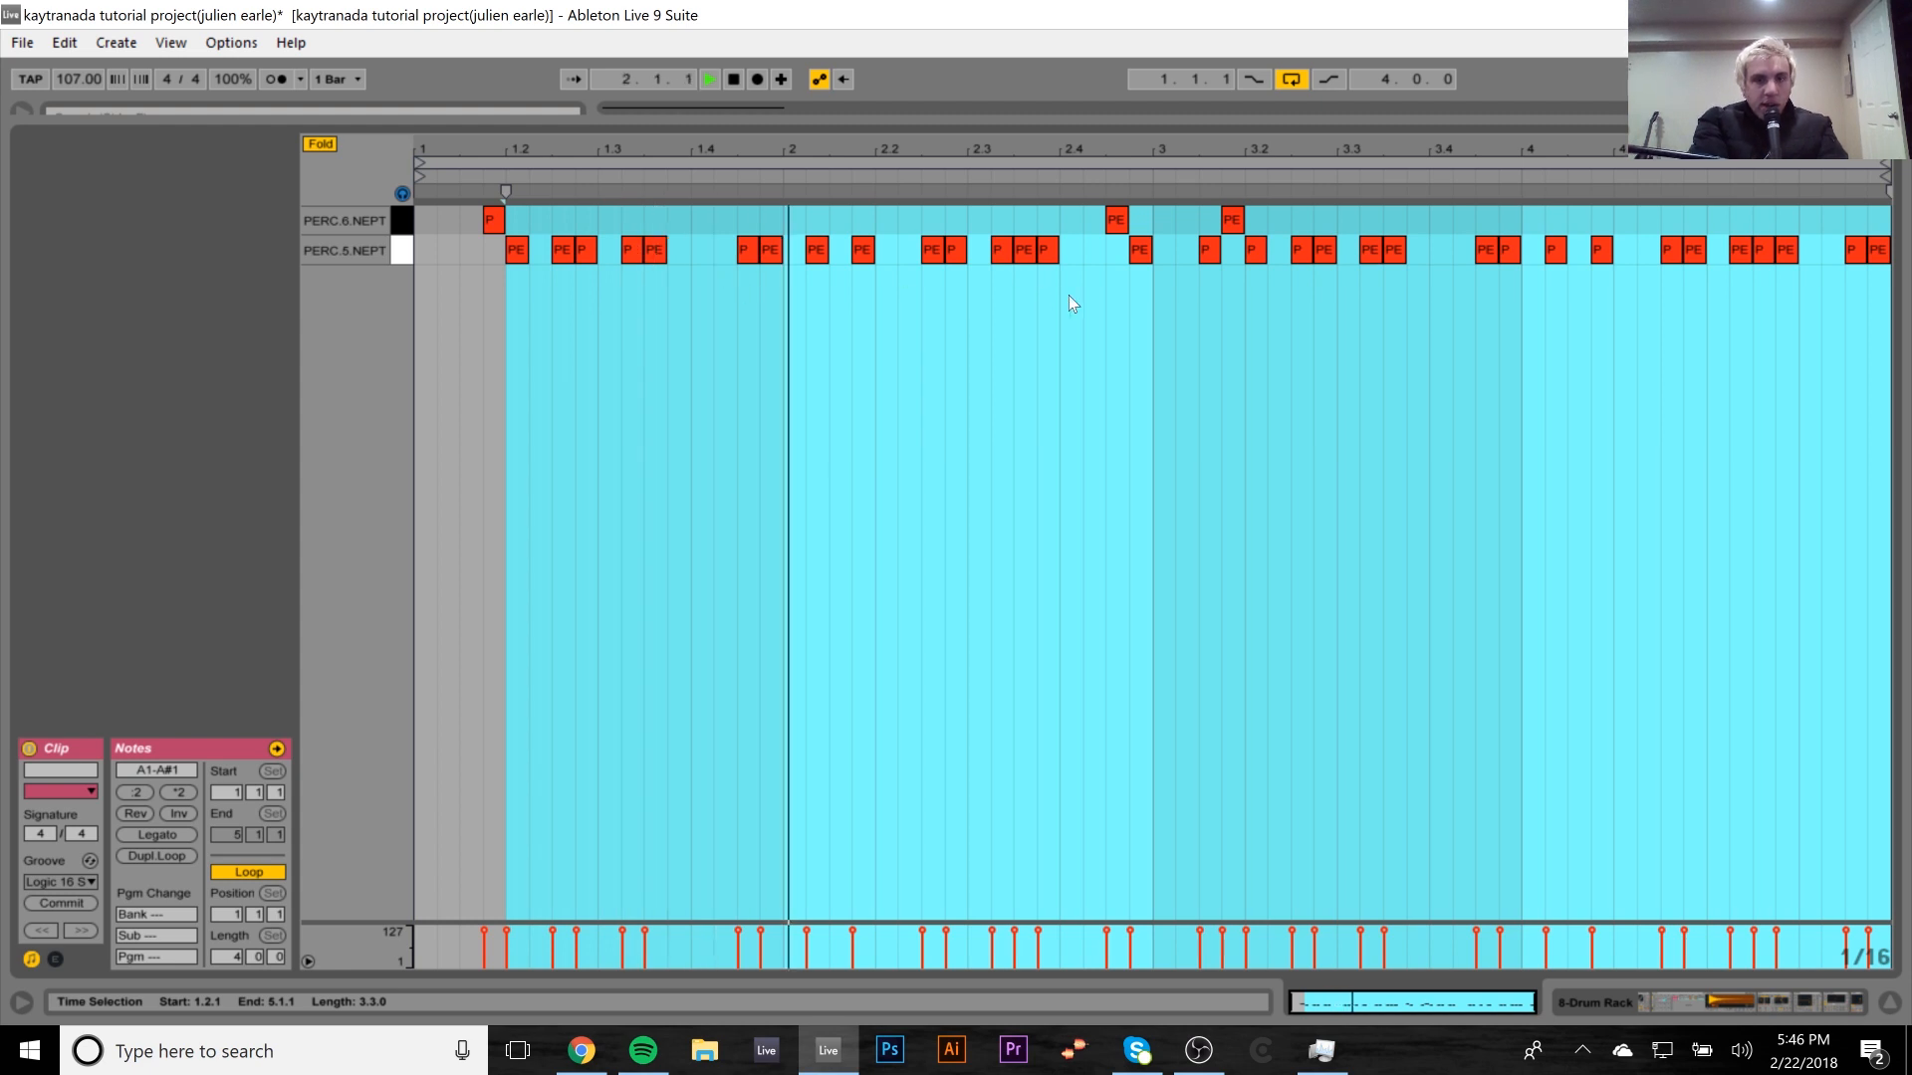
{"action": "key", "text": "space"}
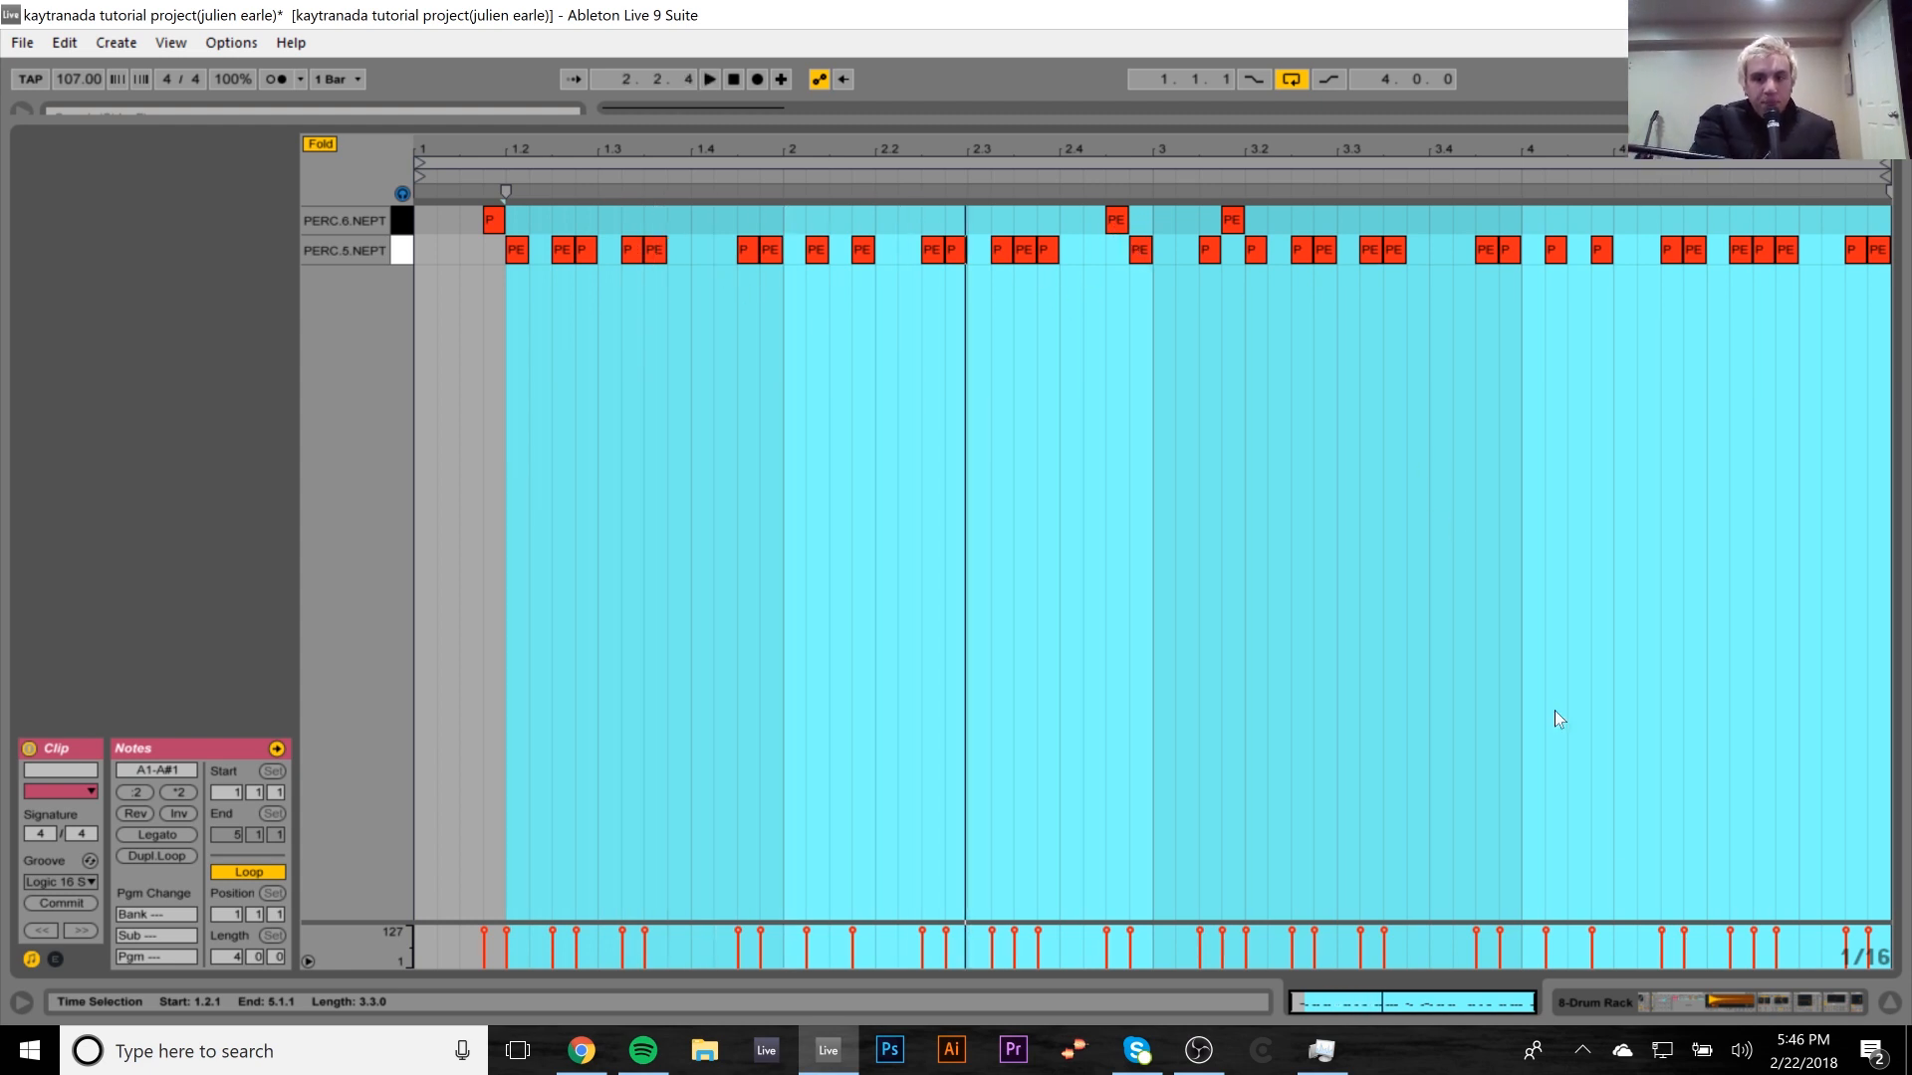
Return to the Drum Rack and examine the choke group setting of the PERC.5.NEPT chain.
{"action": "left_click", "coordinate": [1680, 1001]}
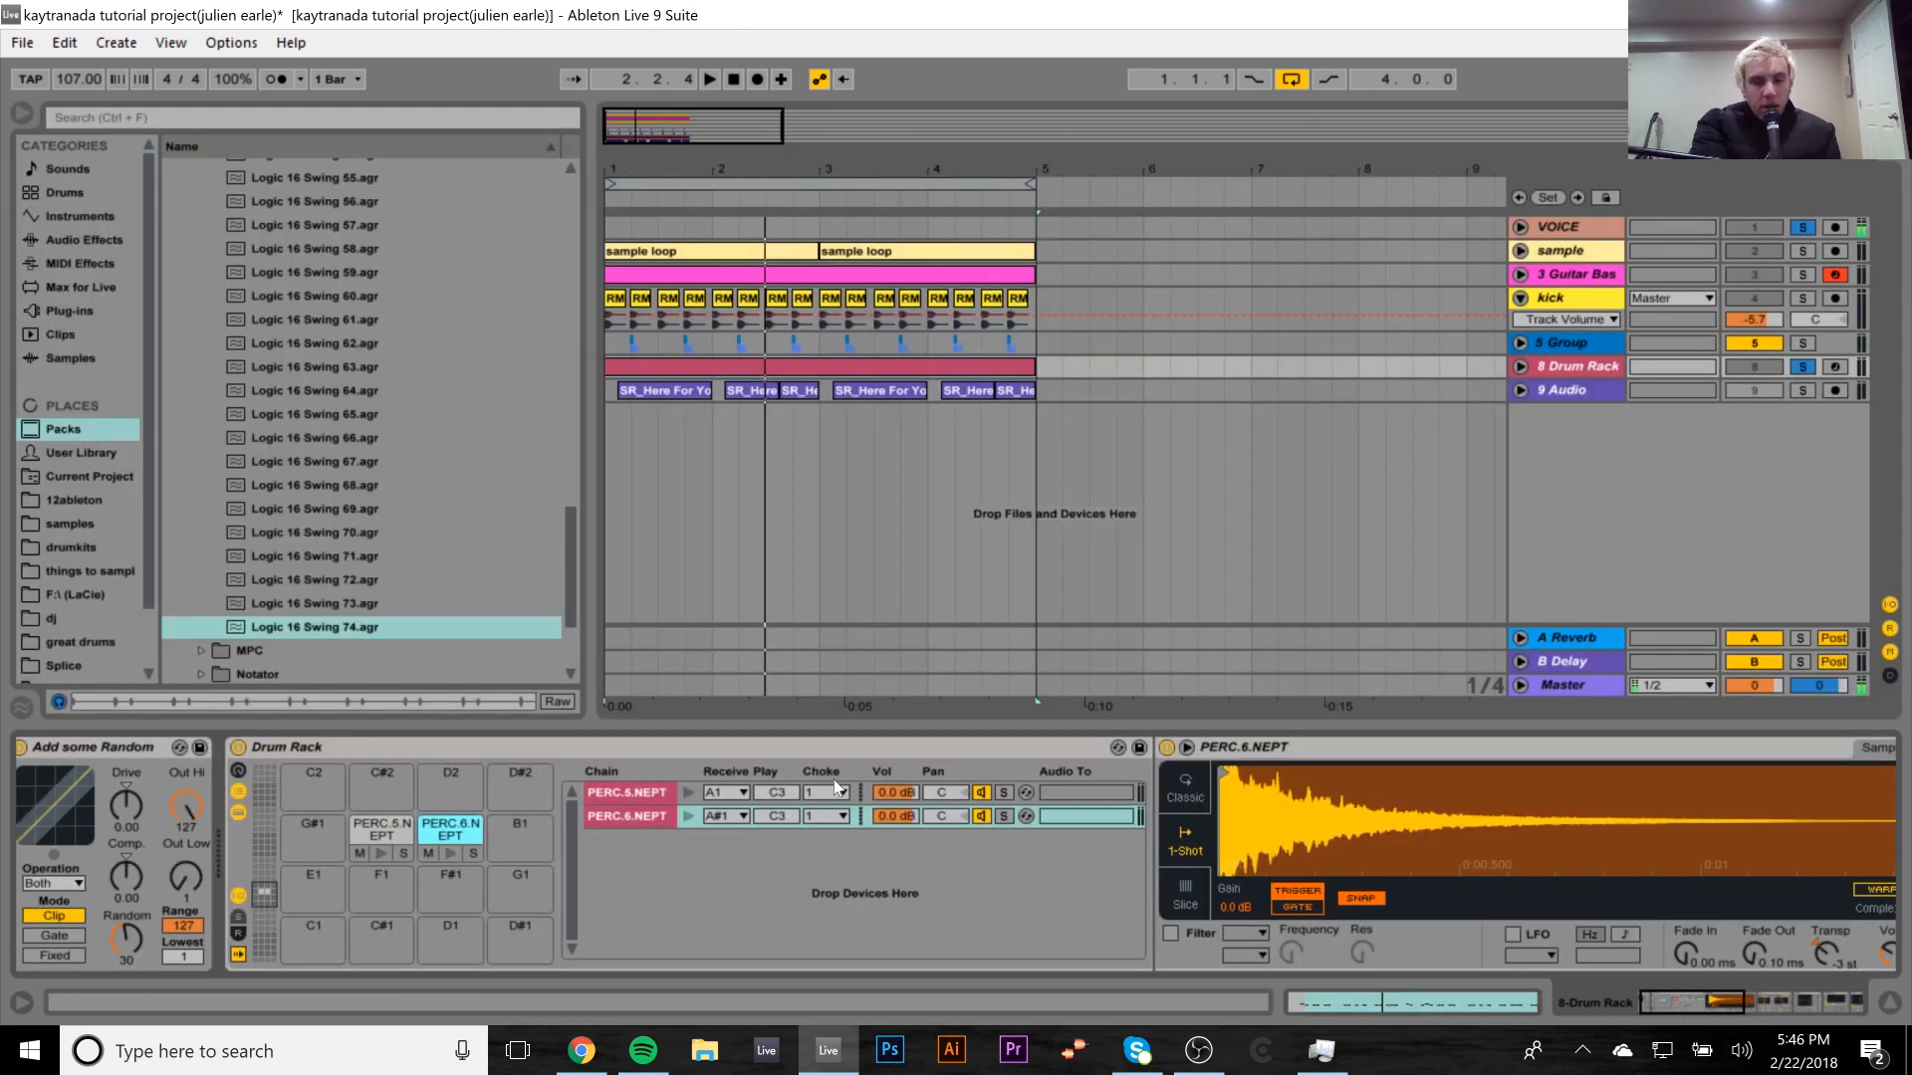
{"action": "left_click", "coordinate": [826, 798]}
{"action": "left_click", "coordinate": [826, 795]}
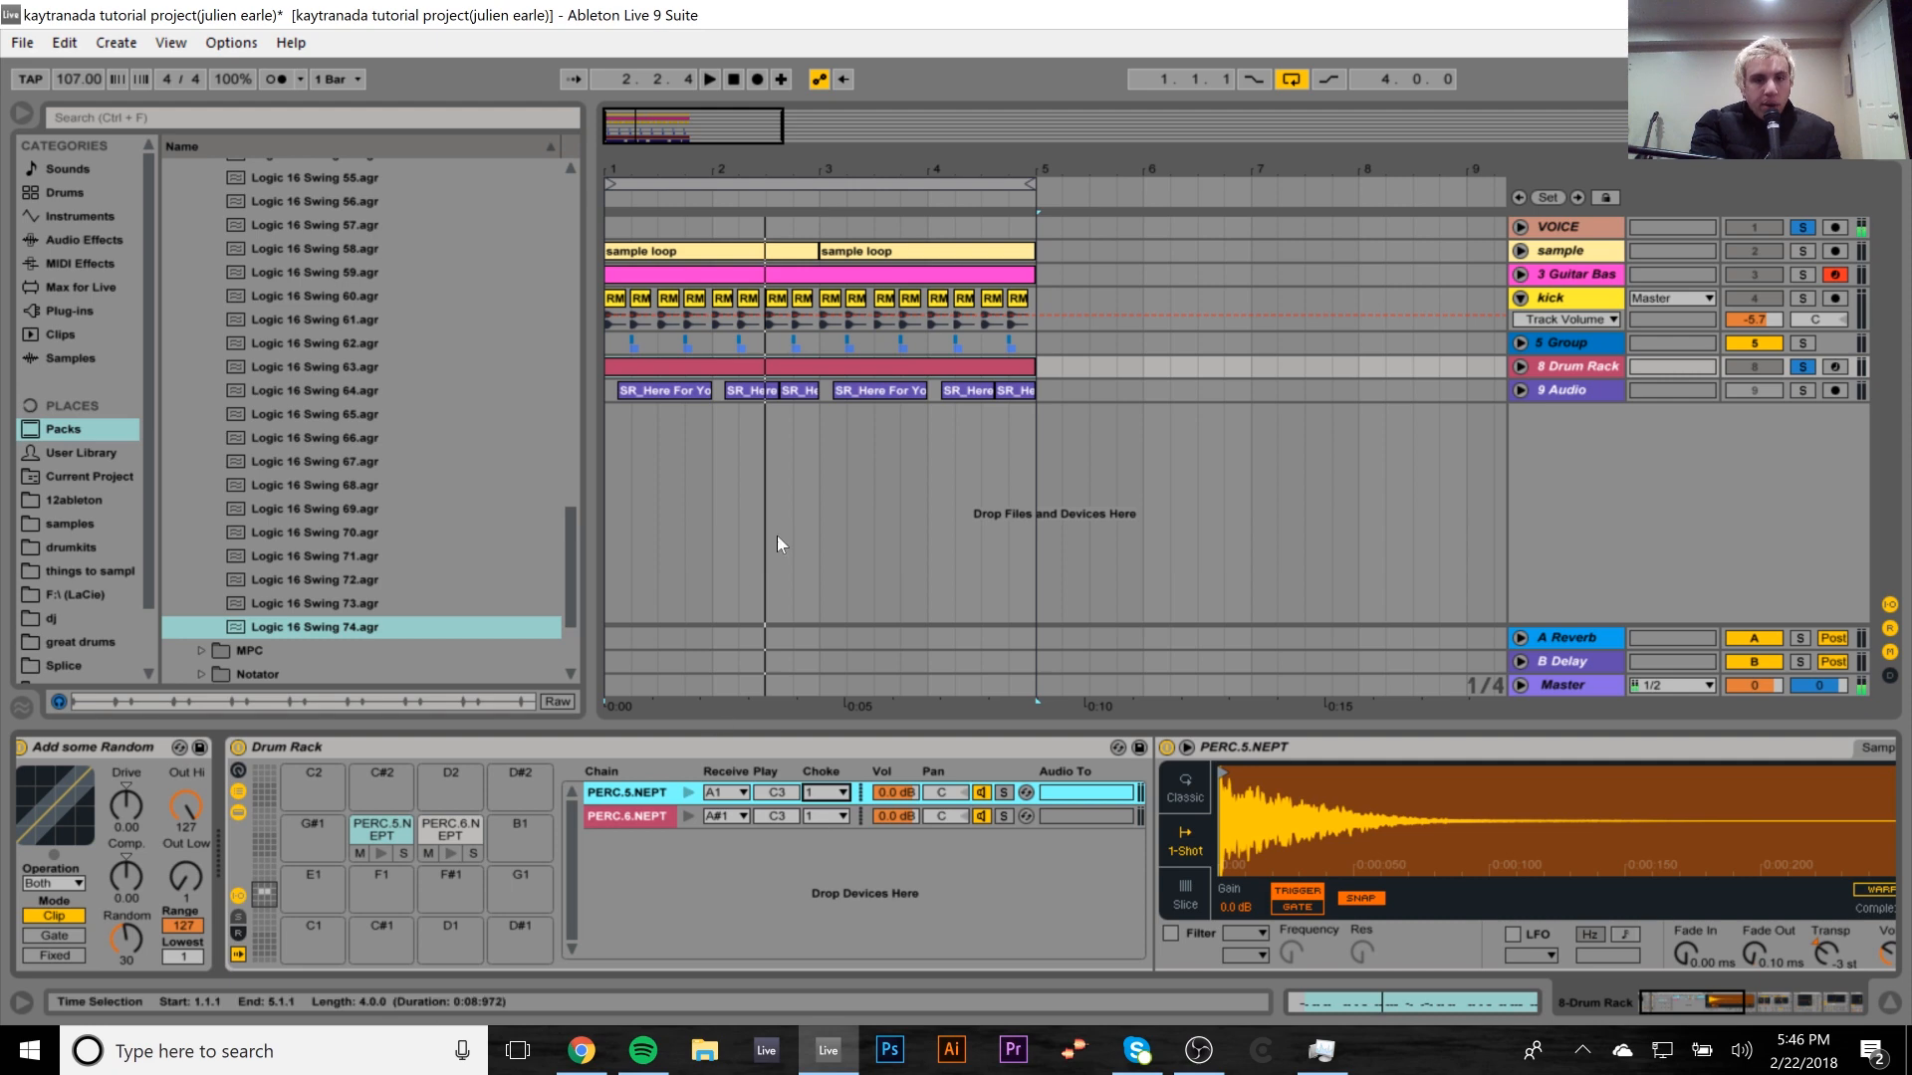
Reopen the percussion MIDI clip and audition the PERC.6.NEPT and PERC.5.NEPT keys alternately to compare their sounds.
{"action": "double_click", "coordinate": [744, 362]}
{"action": "left_click", "coordinate": [489, 218]}
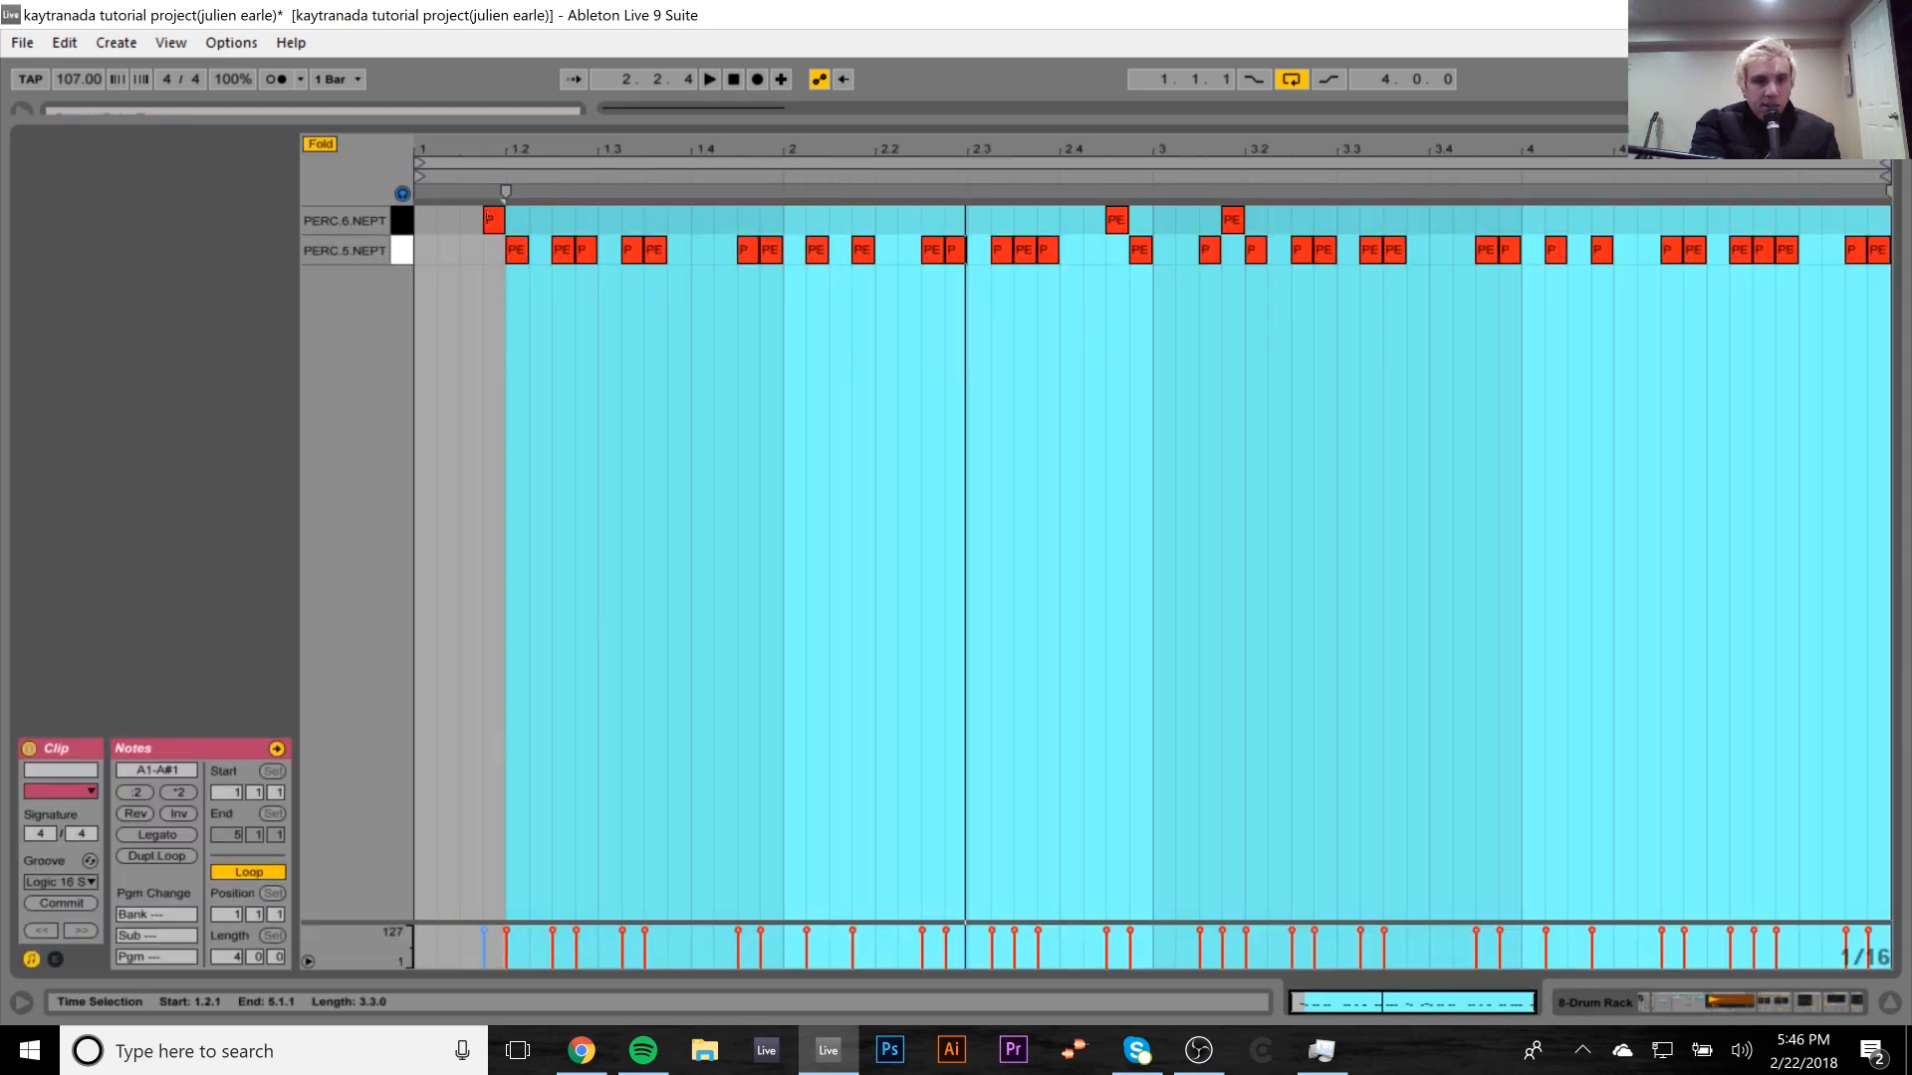
{"action": "left_click", "coordinate": [403, 227]}
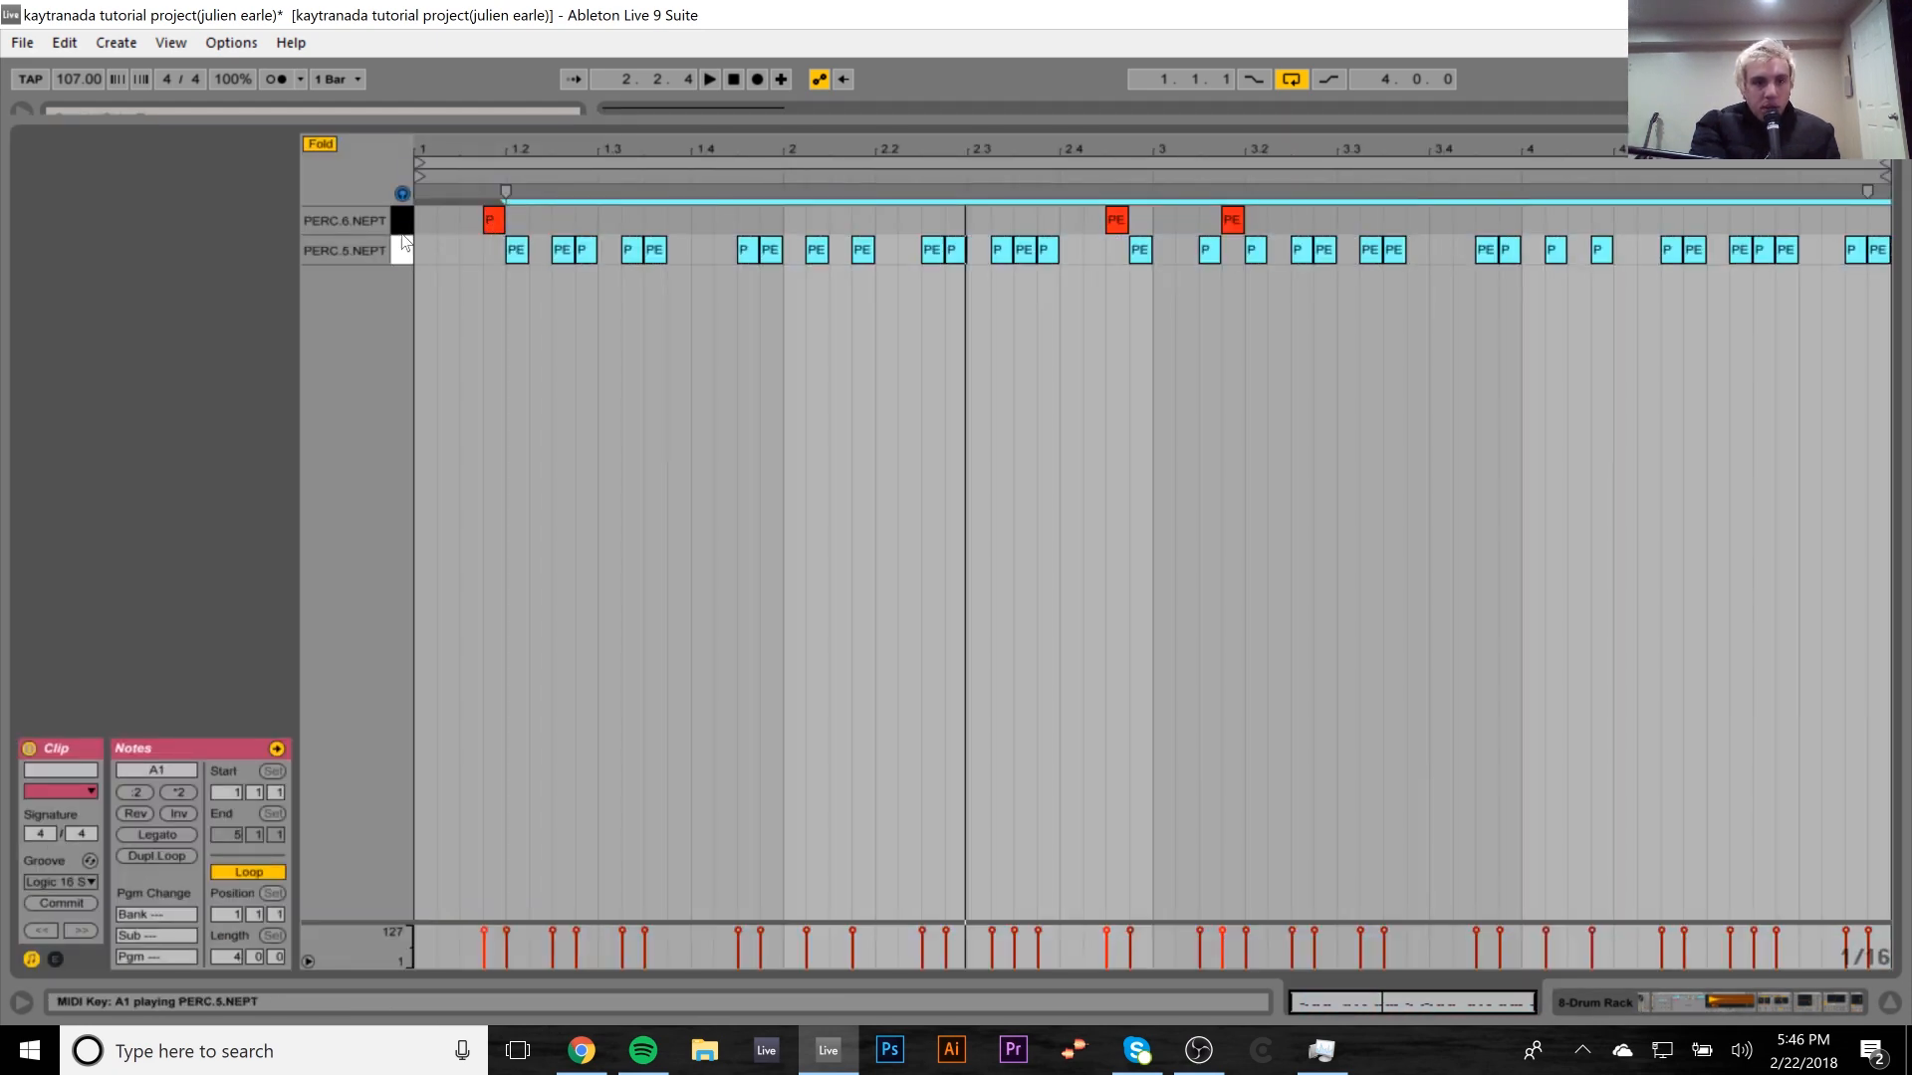
{"action": "left_click", "coordinate": [403, 255]}
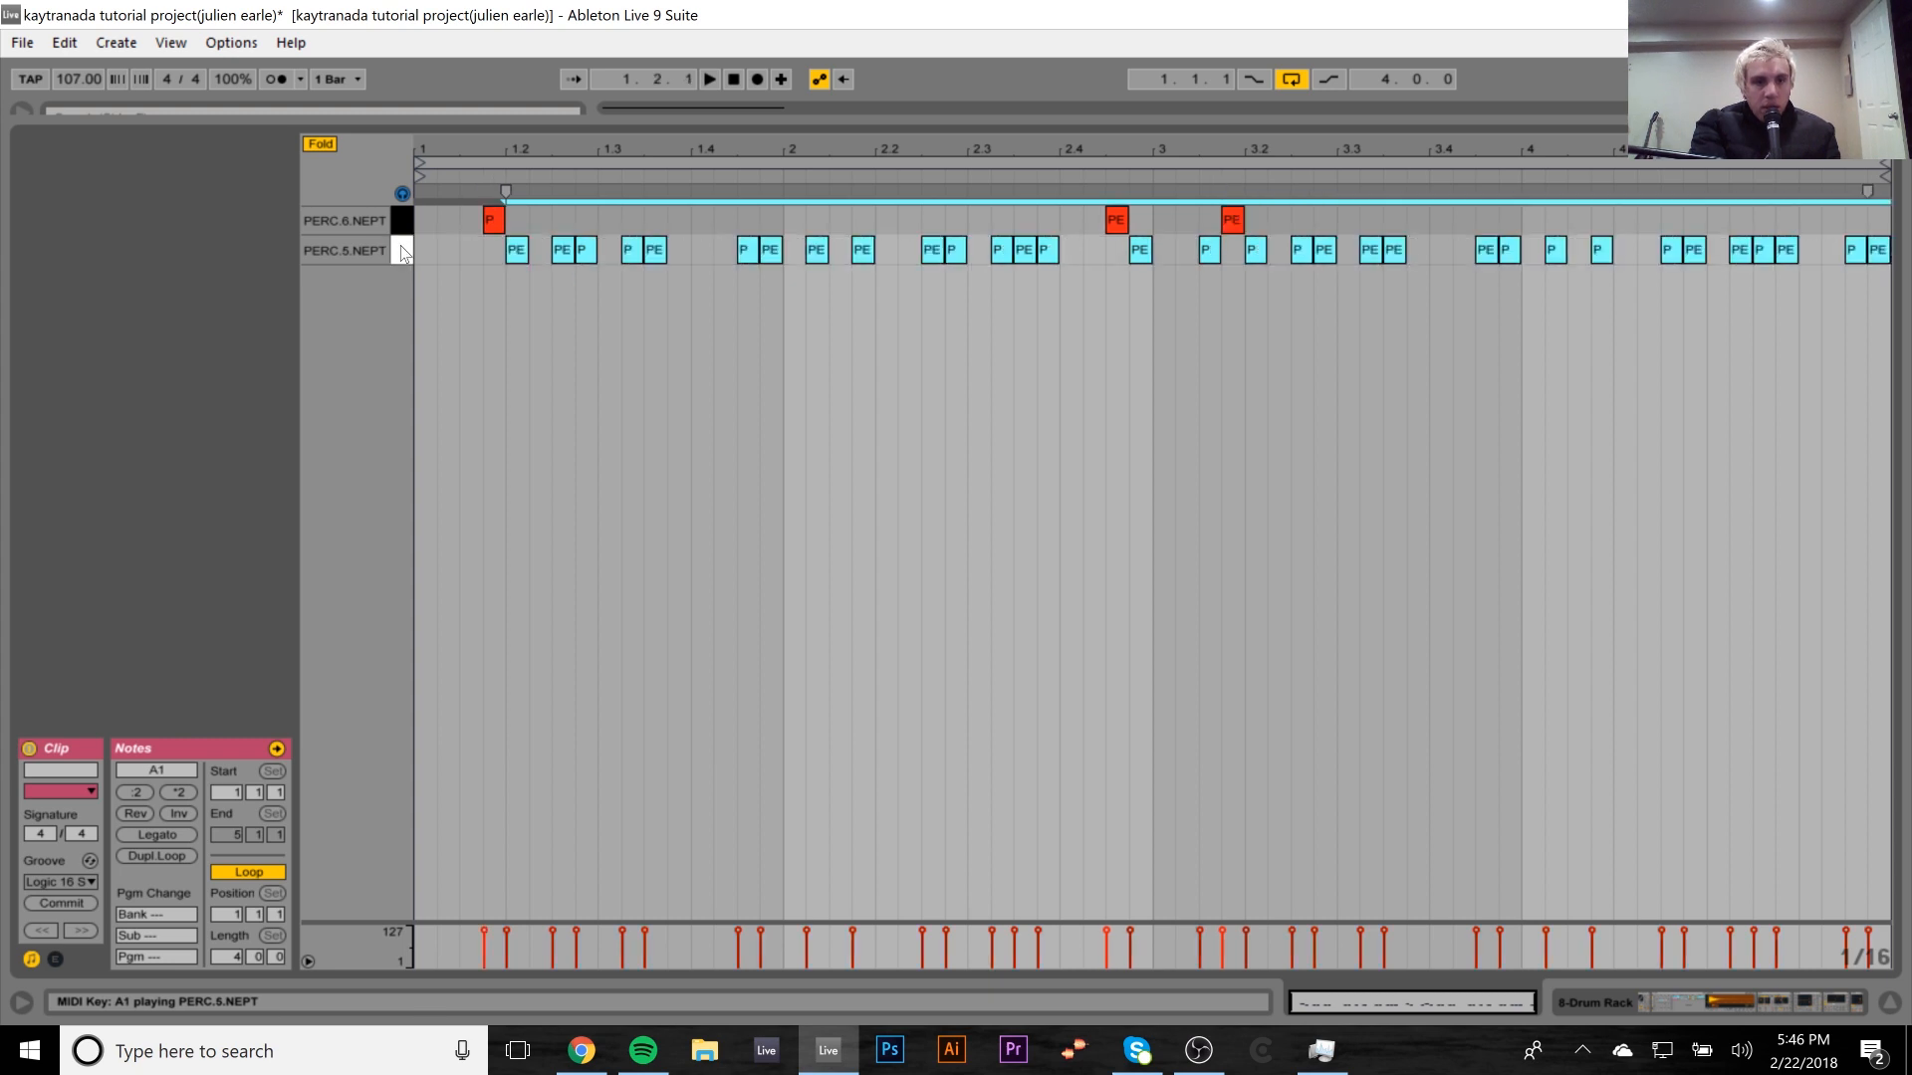
{"action": "left_click", "coordinate": [403, 225]}
{"action": "left_click", "coordinate": [403, 252]}
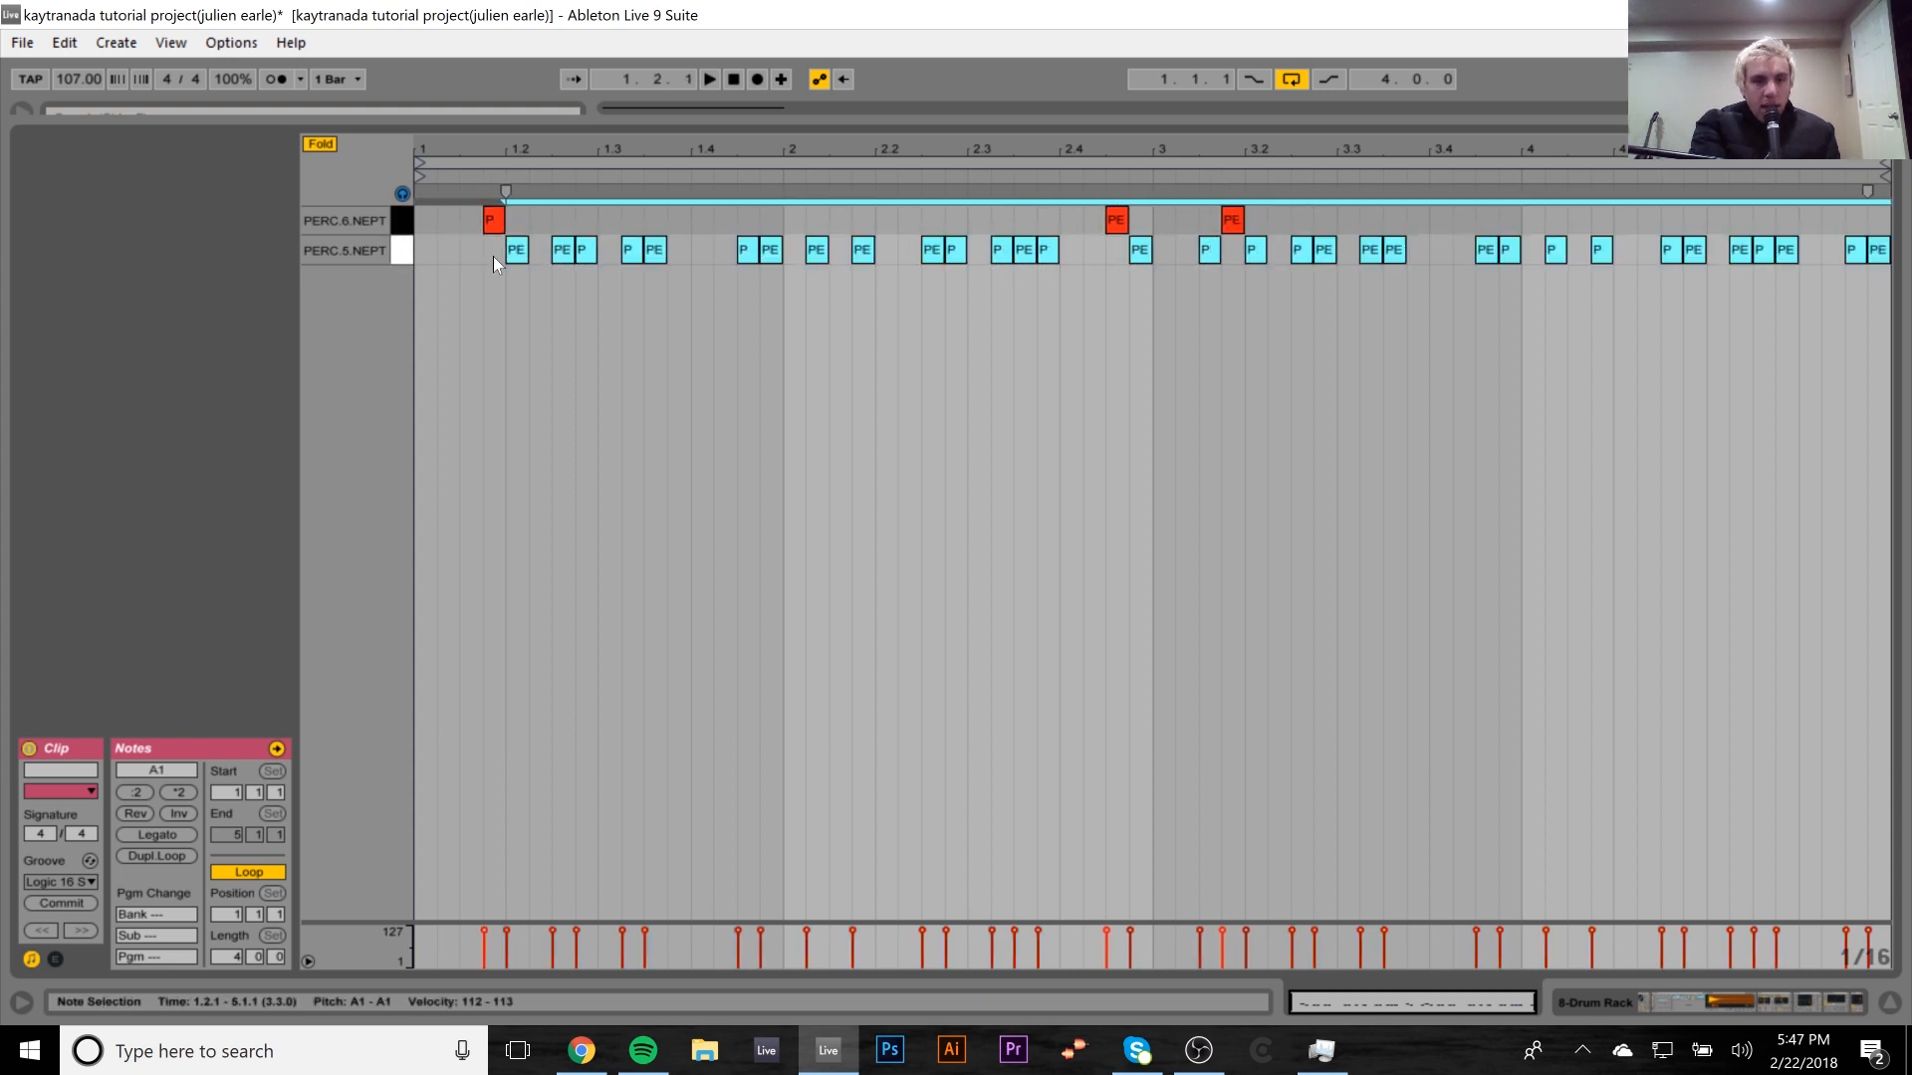
Play the percussion clip again with the PERC.5.NEPT notes selected to hear how the two sounds interact.
{"action": "key", "text": "space"}
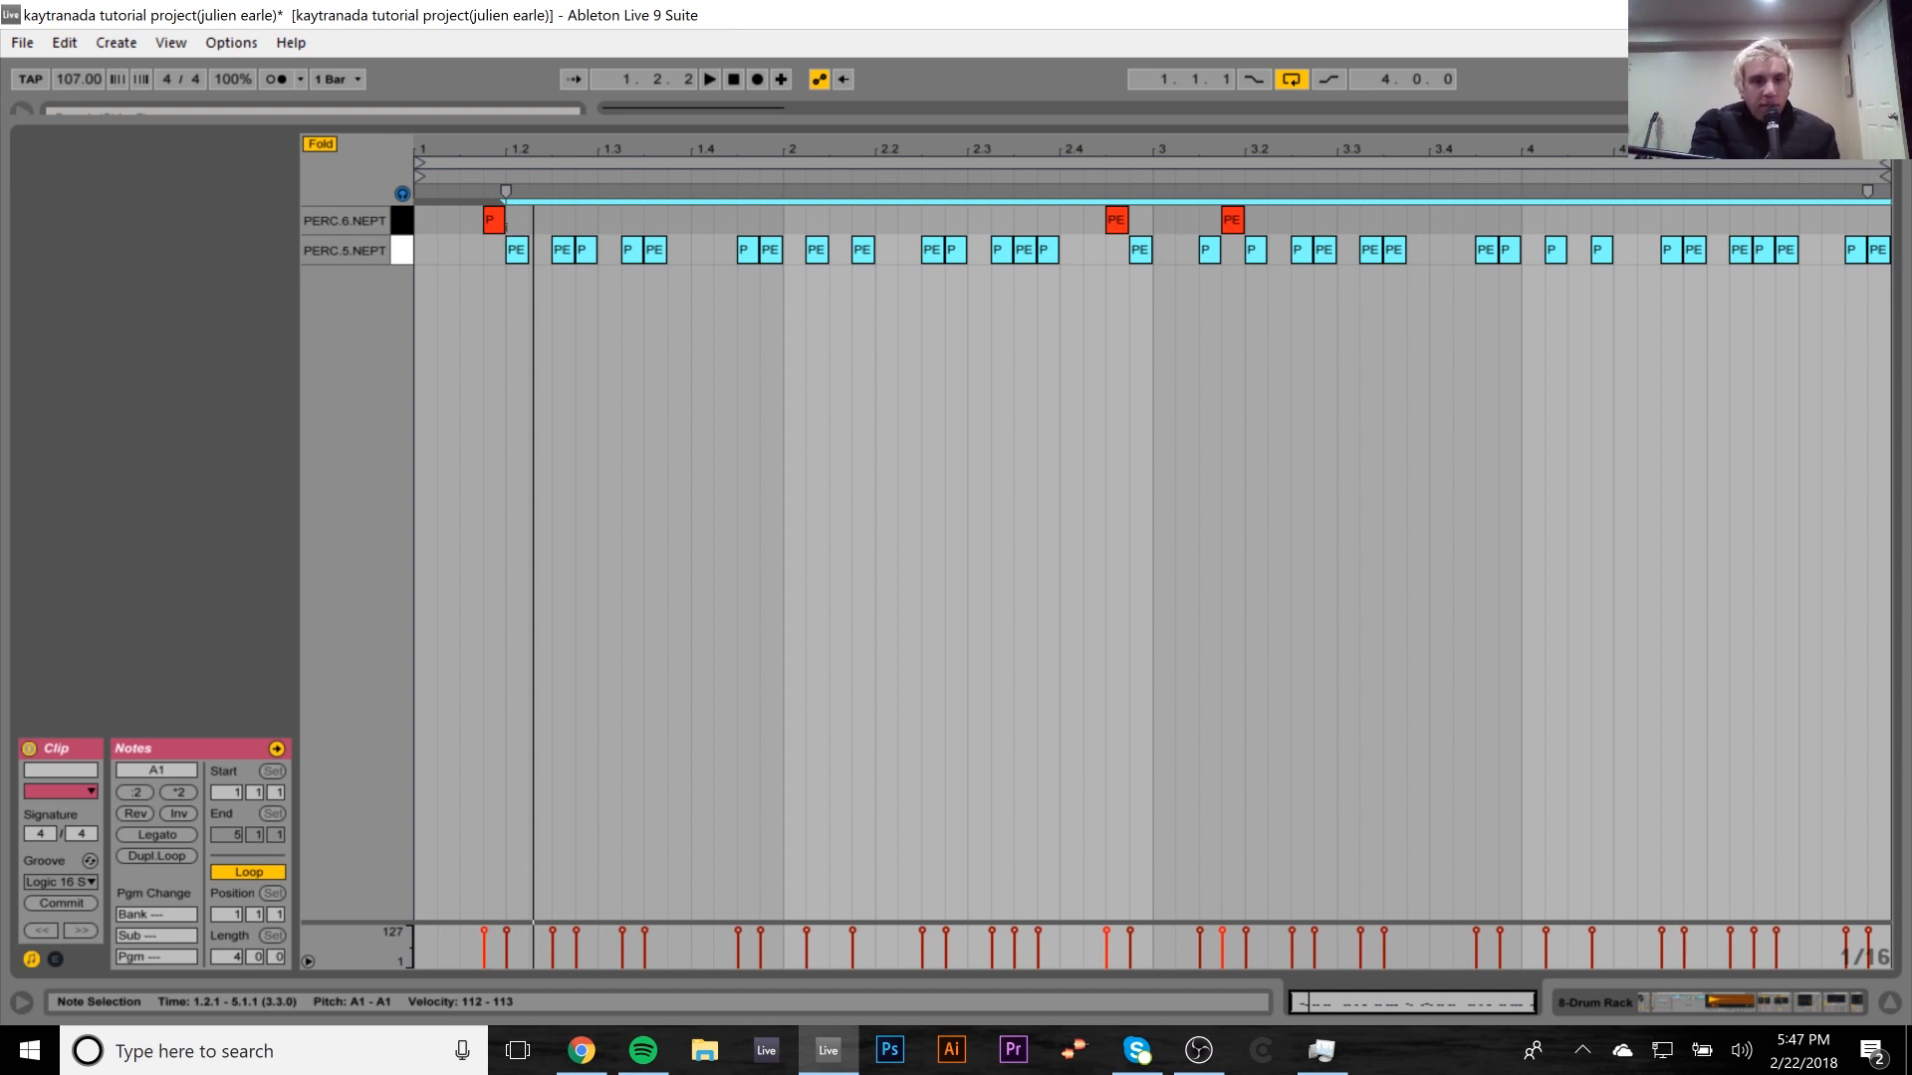
{"action": "left_click", "coordinate": [403, 255]}
{"action": "key", "text": "space"}
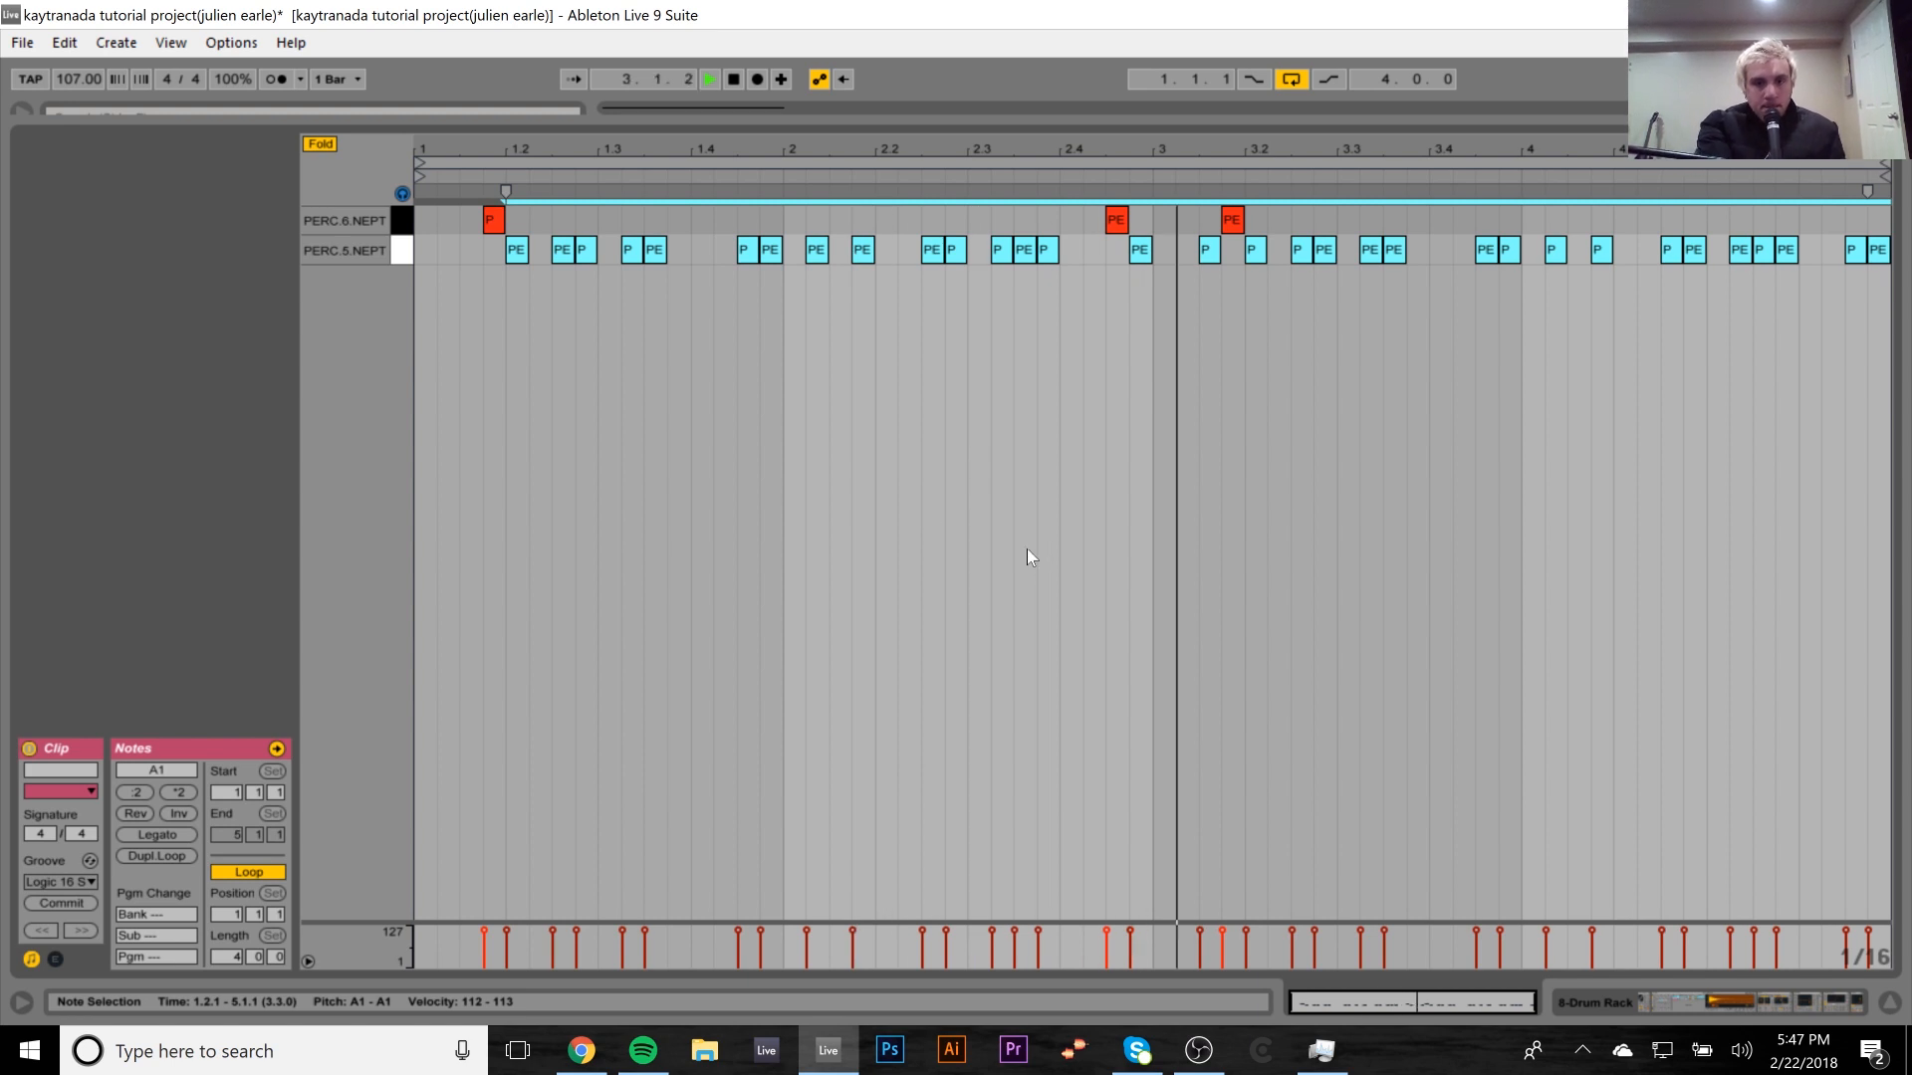
{"action": "key", "text": "space"}
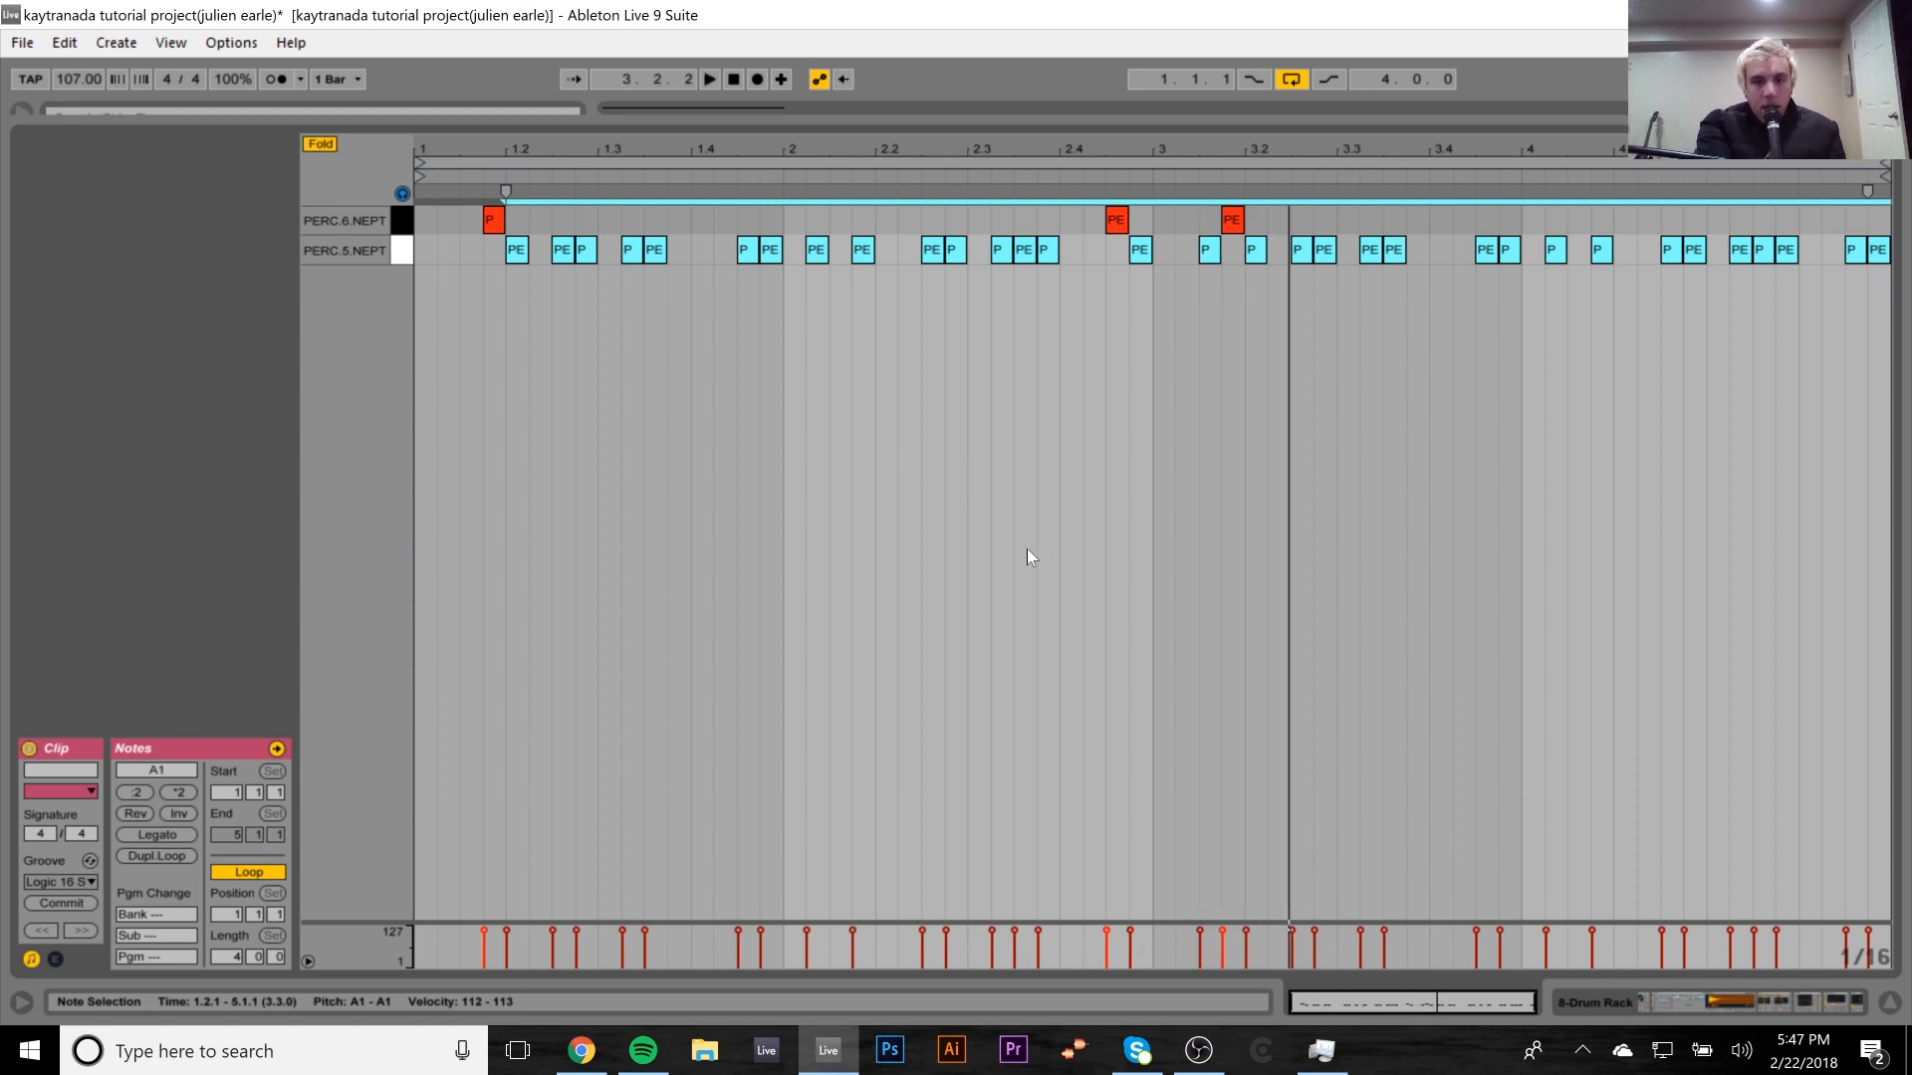
Select the PERC.6.NEPT chain in the Drum Rack and examine its sampler settings.
{"action": "left_click", "coordinate": [1744, 1000]}
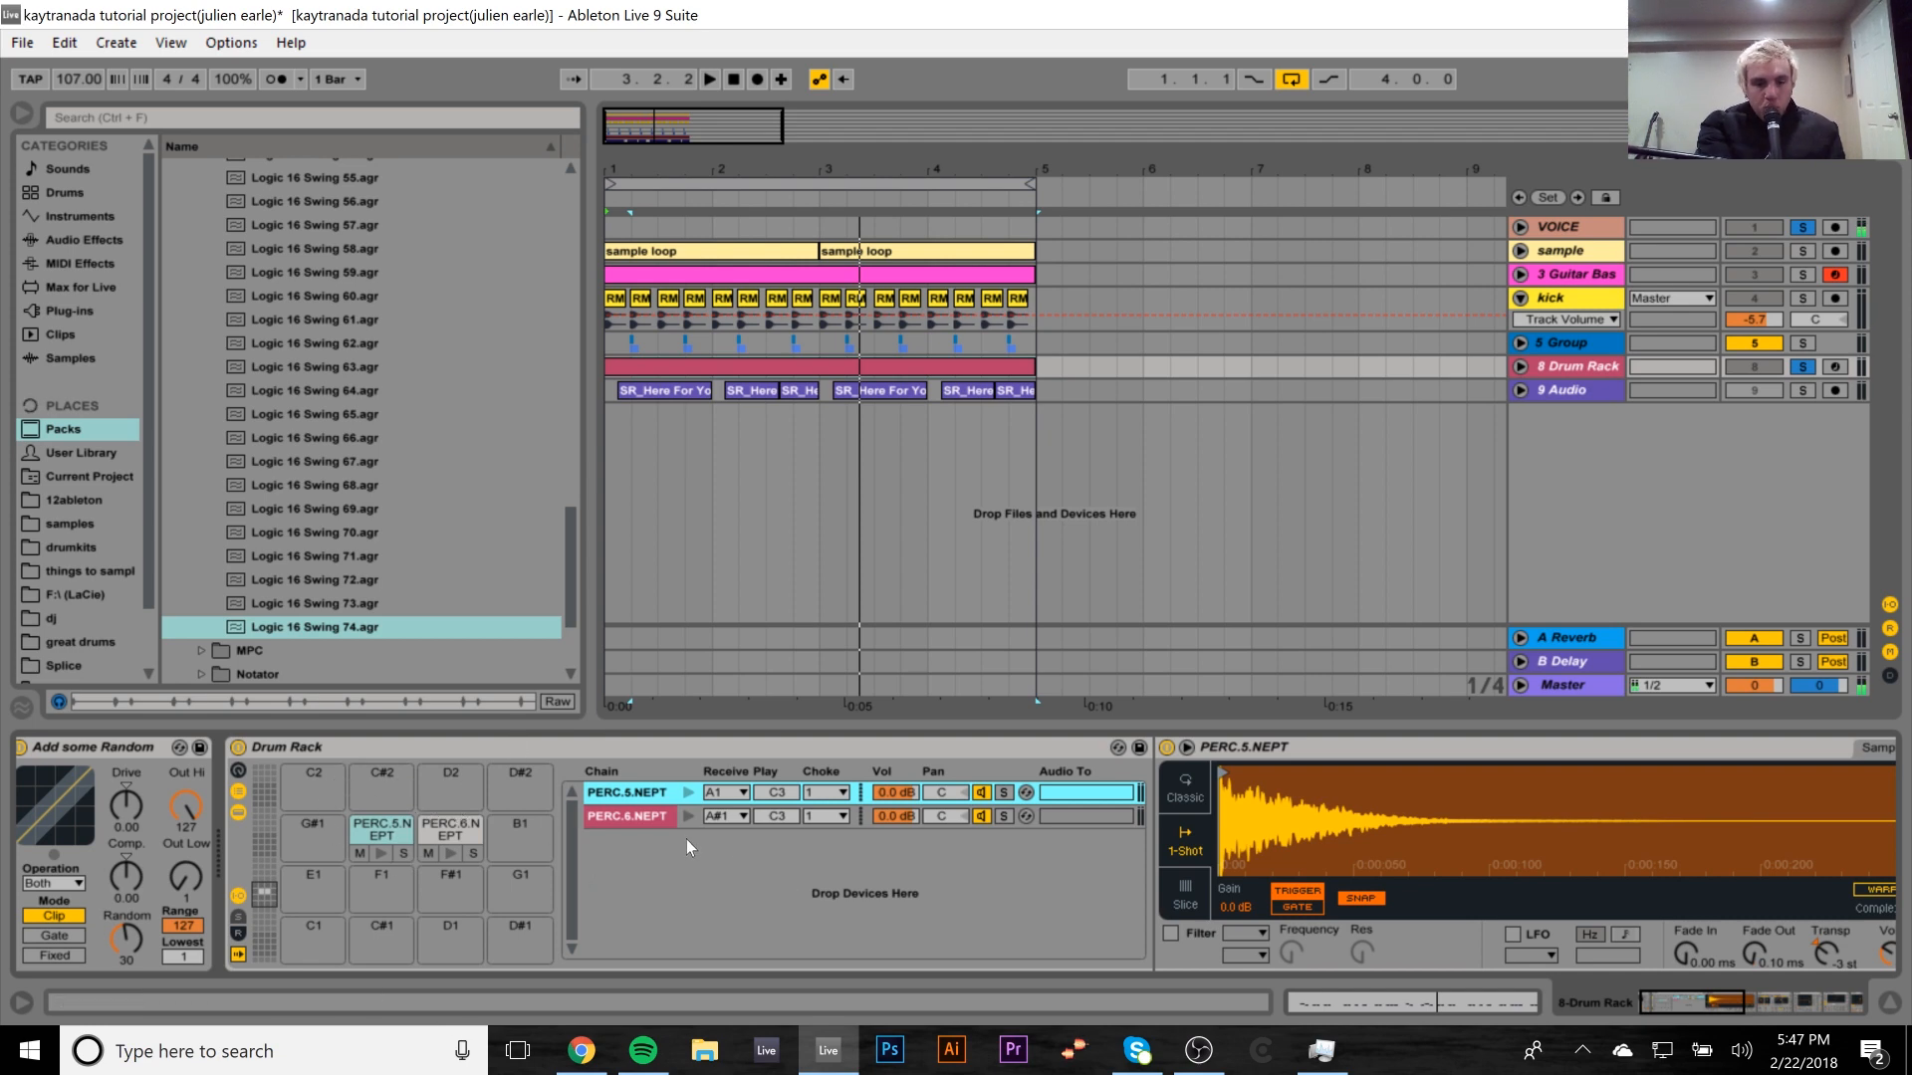
{"action": "left_click", "coordinate": [626, 816]}
{"action": "left_click_drag", "start_coordinate": [1678, 1011], "coordinate": [1730, 1000]}
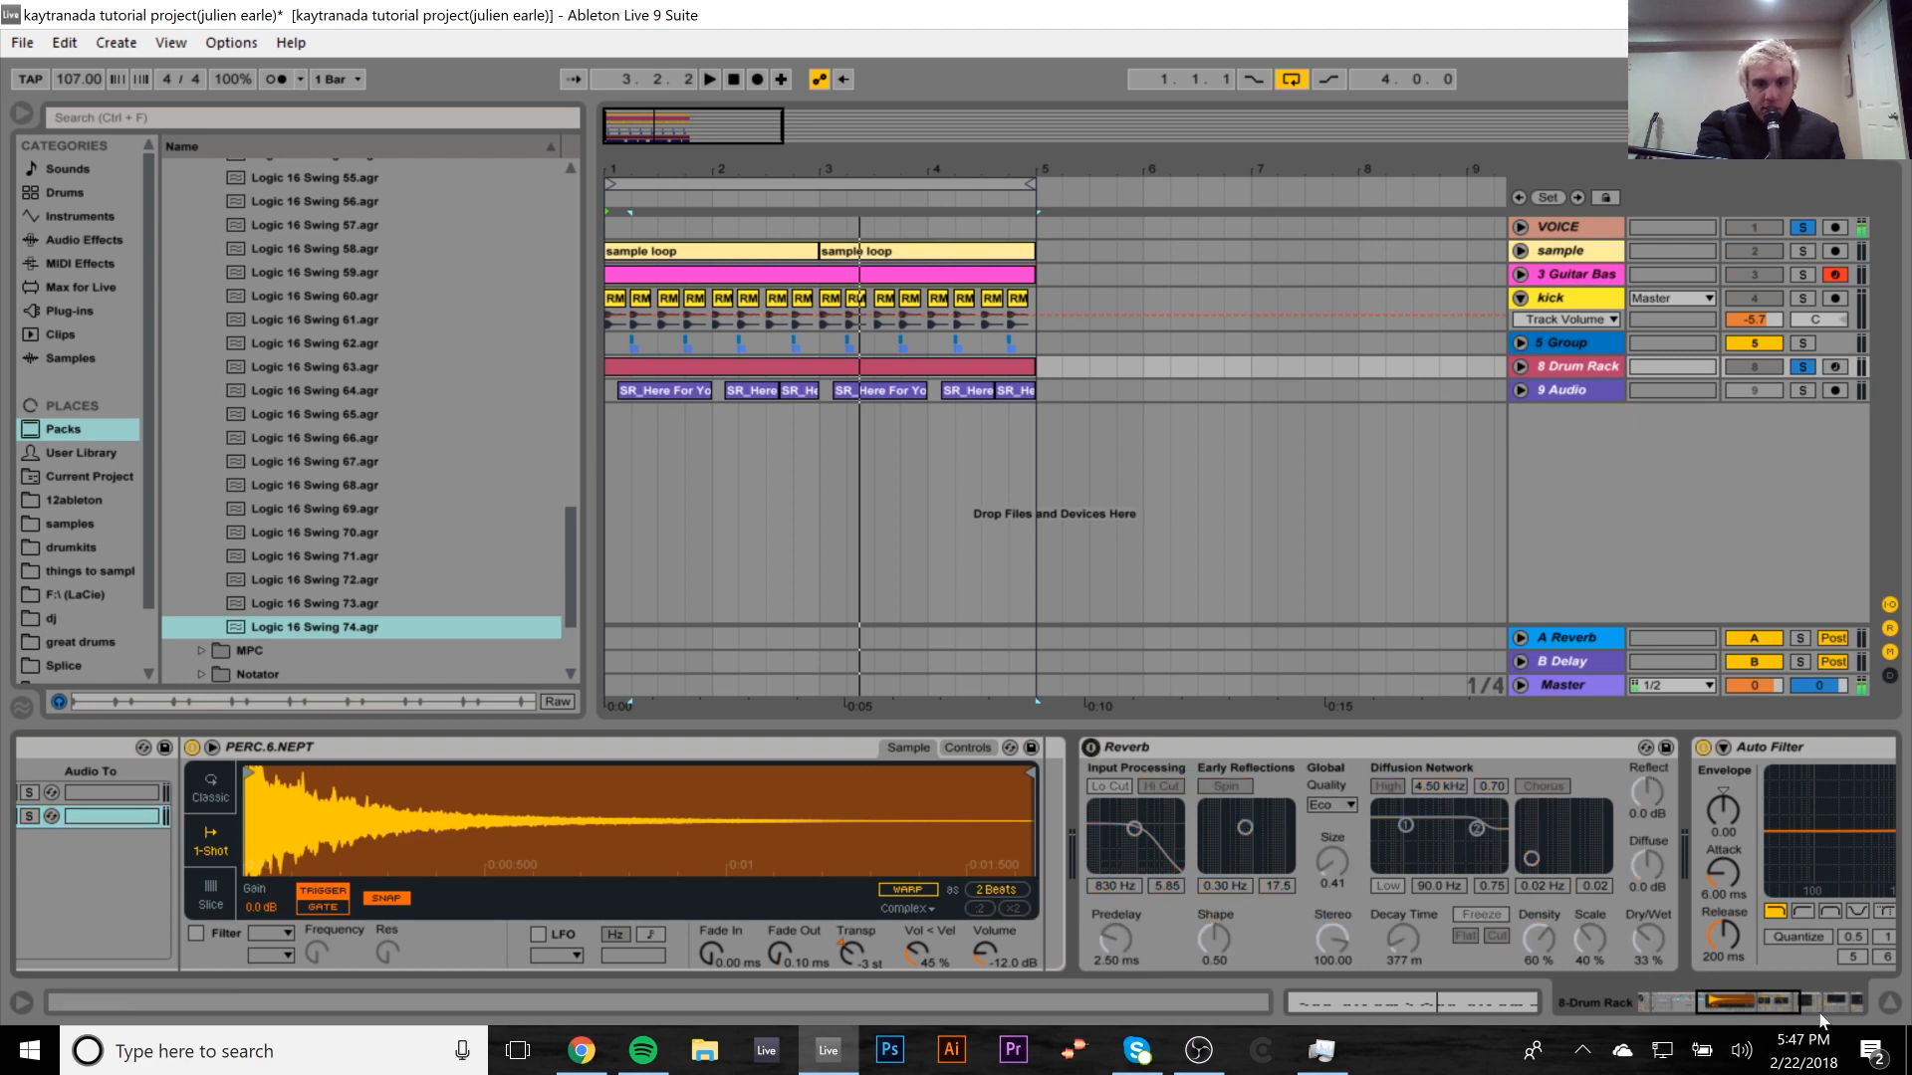
Turn off the Erosion and Mid-Range Phattener effects on 8 Drum Rack.
{"action": "left_click", "coordinate": [1746, 1004]}
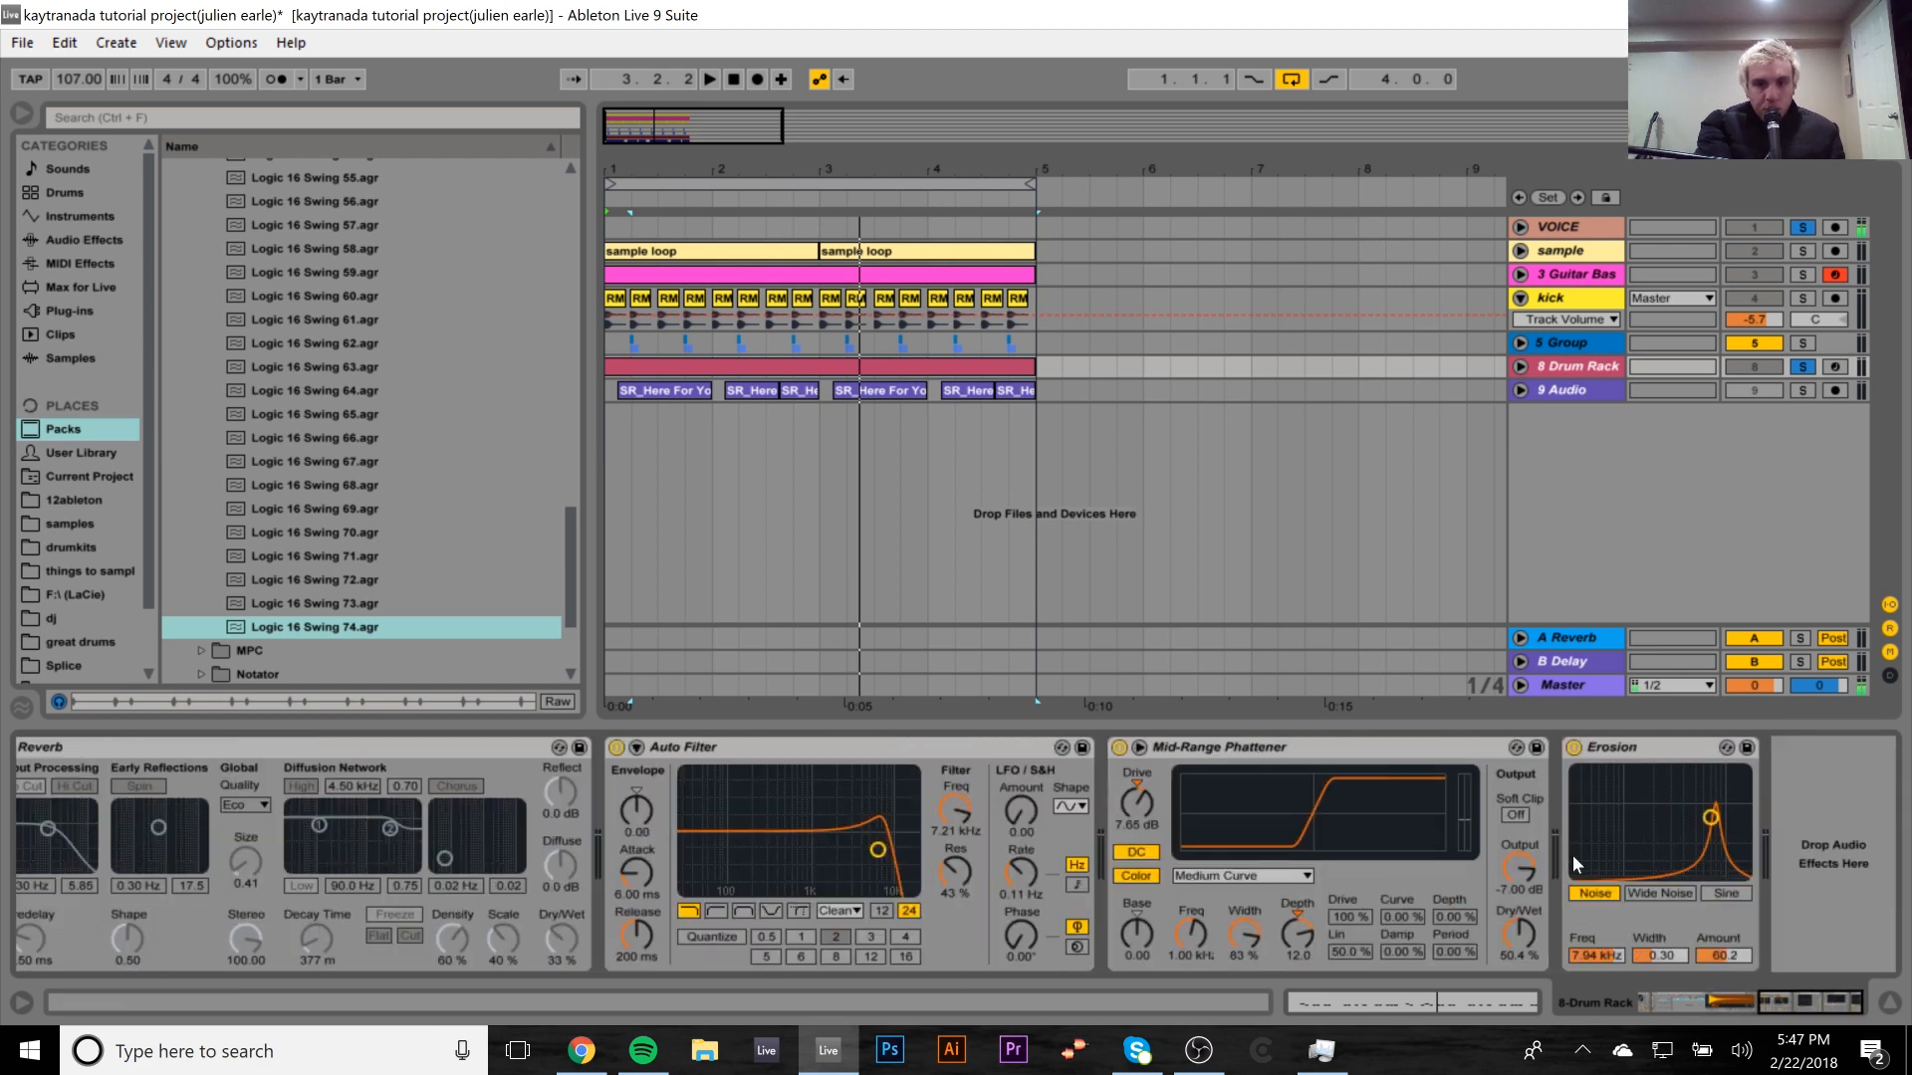
{"action": "left_click", "coordinate": [1573, 748]}
{"action": "left_click", "coordinate": [1105, 742]}
{"action": "left_click", "coordinate": [1118, 748]}
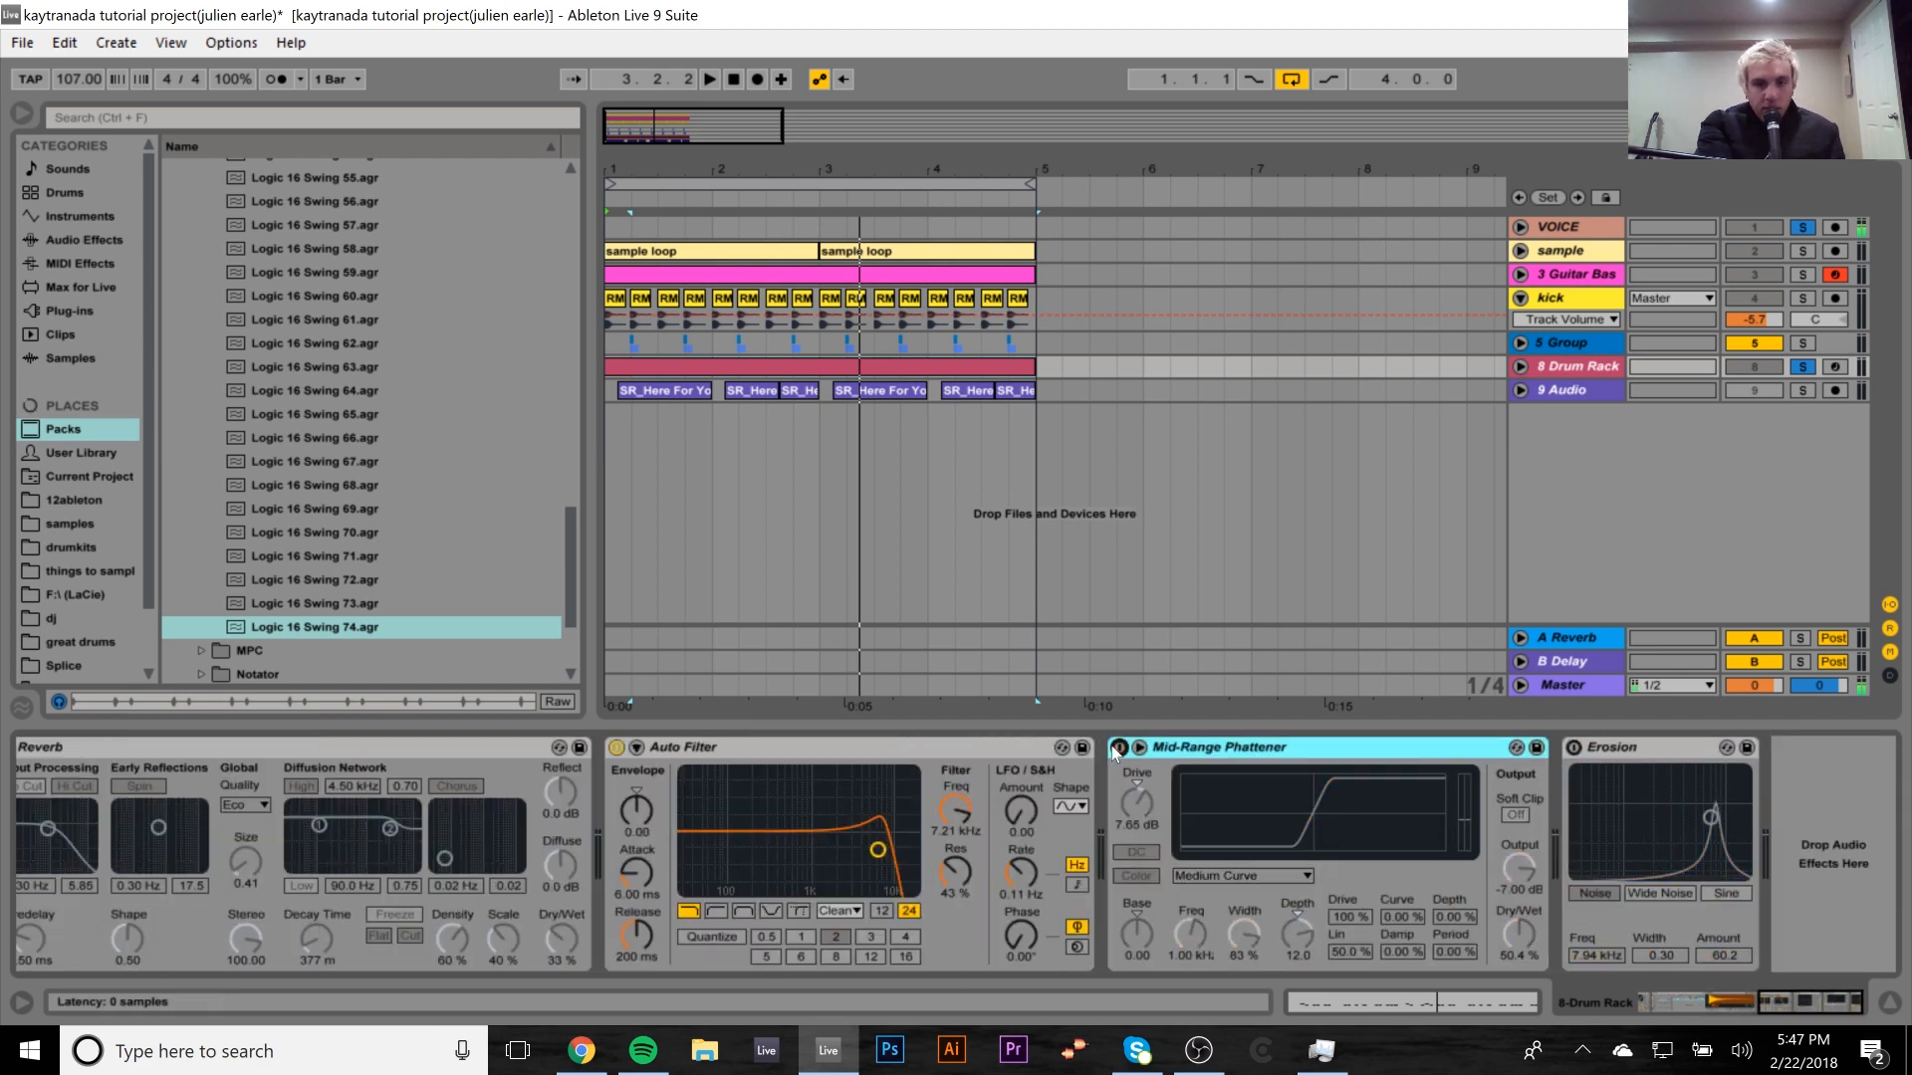
Turn off the Auto Filter on 8 Drum Rack and return to the start of its device chain.
{"action": "left_click", "coordinate": [615, 747]}
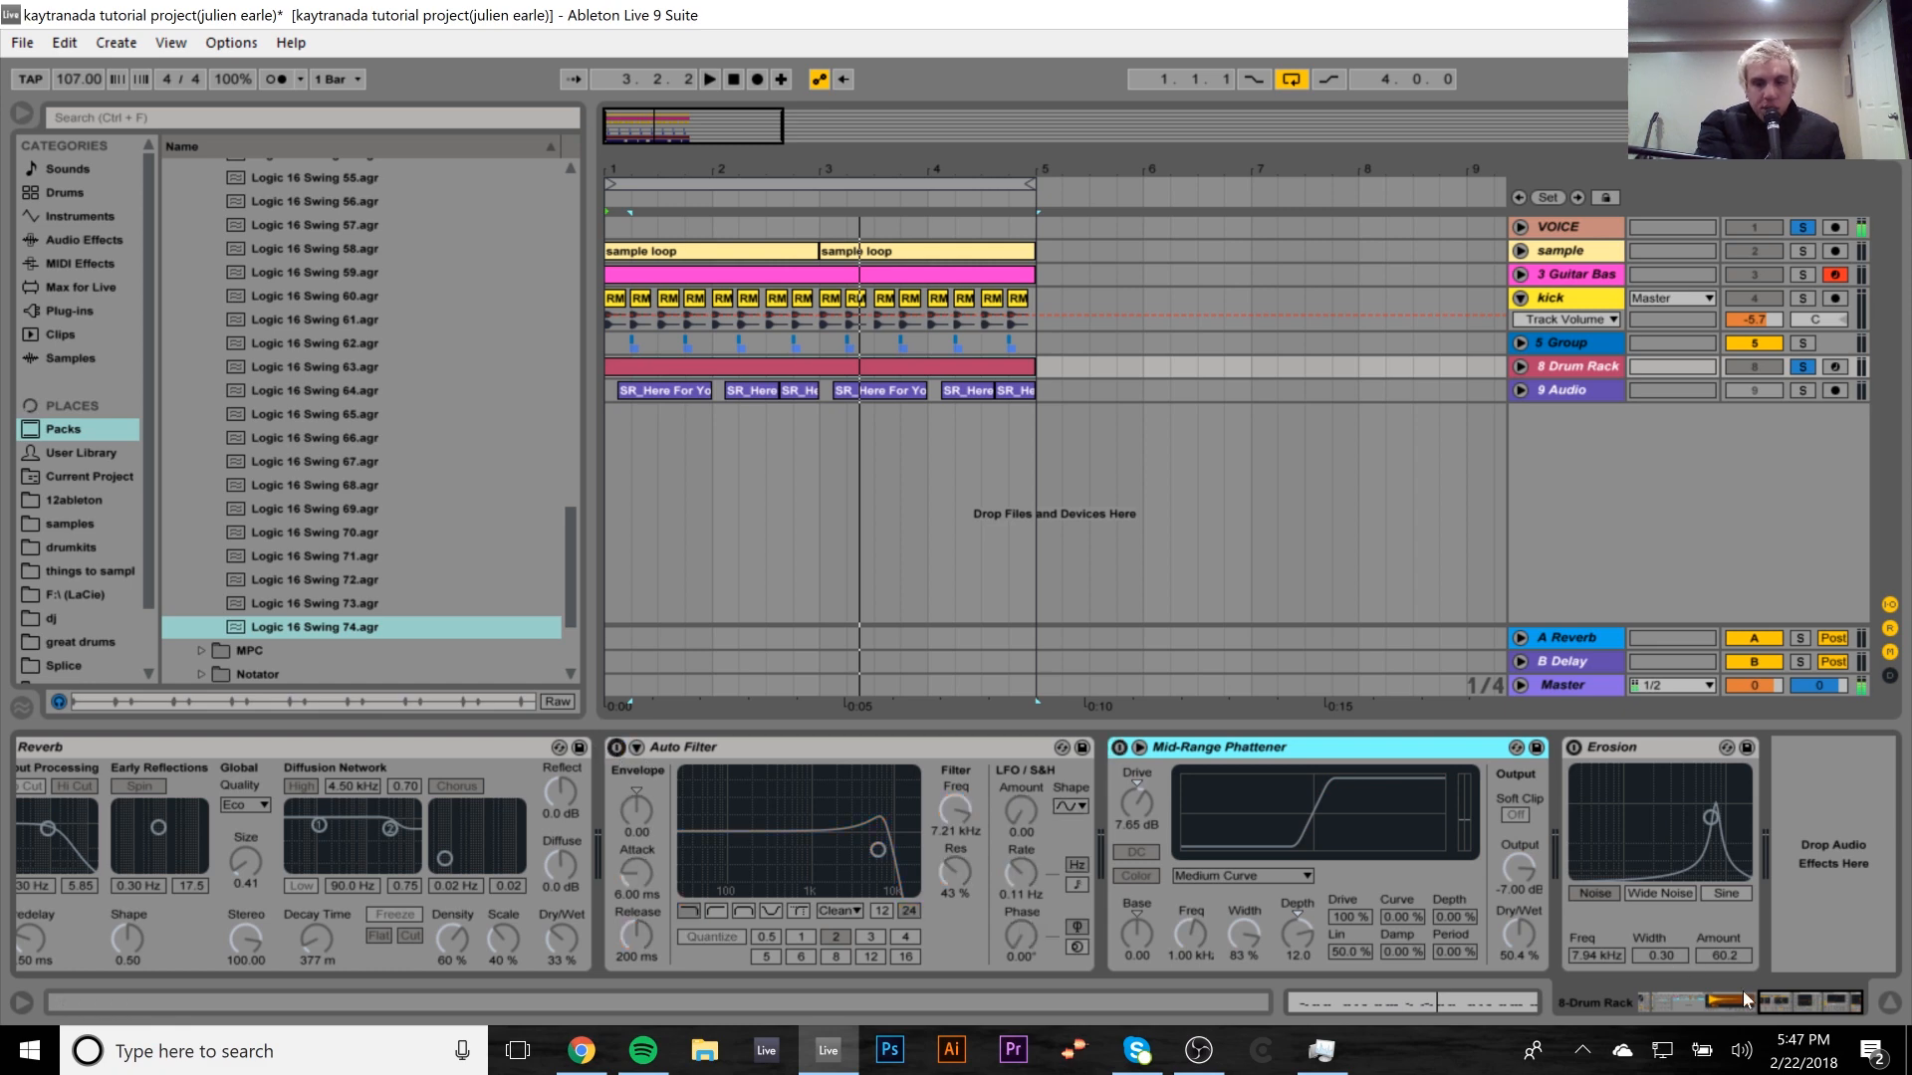
{"action": "mouse_move", "coordinate": [1672, 997]}
{"action": "left_mouse_down"}
{"action": "mouse_move", "coordinate": [1551, 989]}
{"action": "mouse_move", "coordinate": [1677, 1013]}
{"action": "left_mouse_up"}
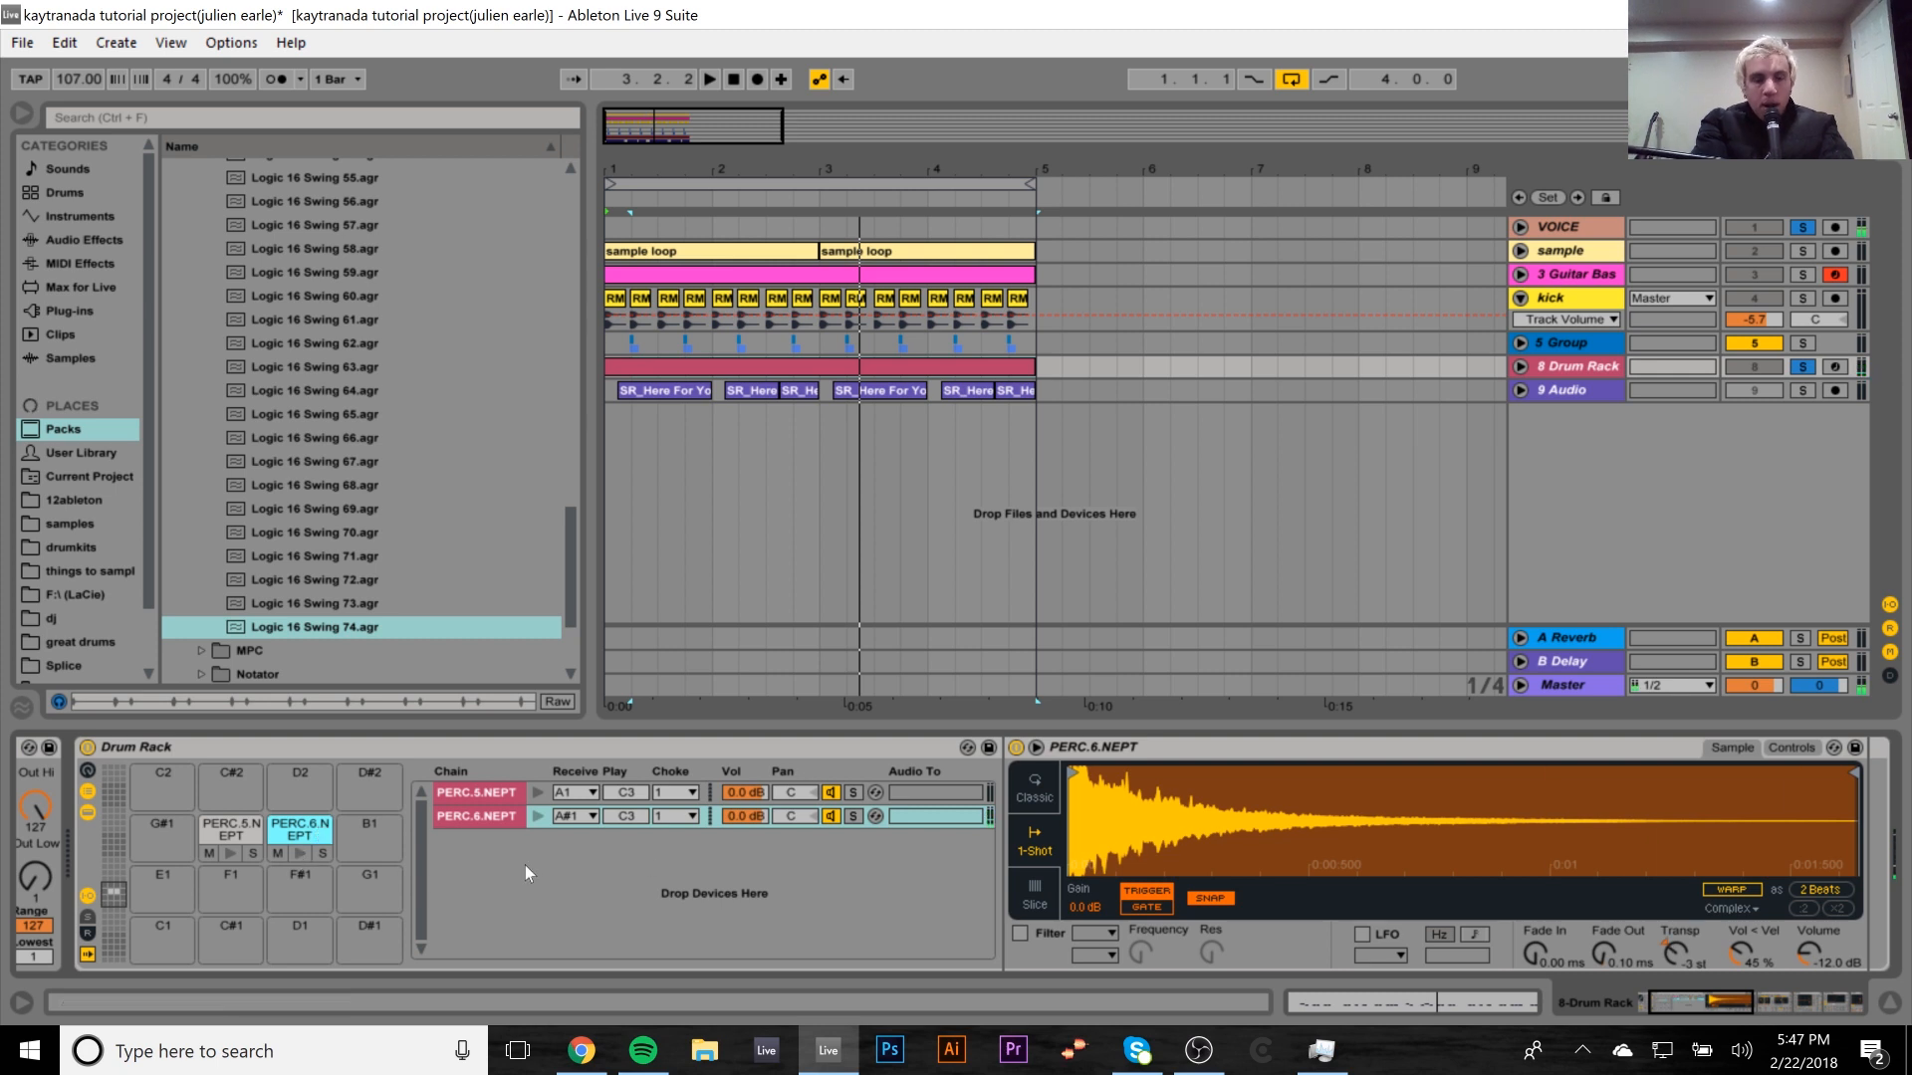
{"action": "left_click", "coordinate": [1680, 1011]}
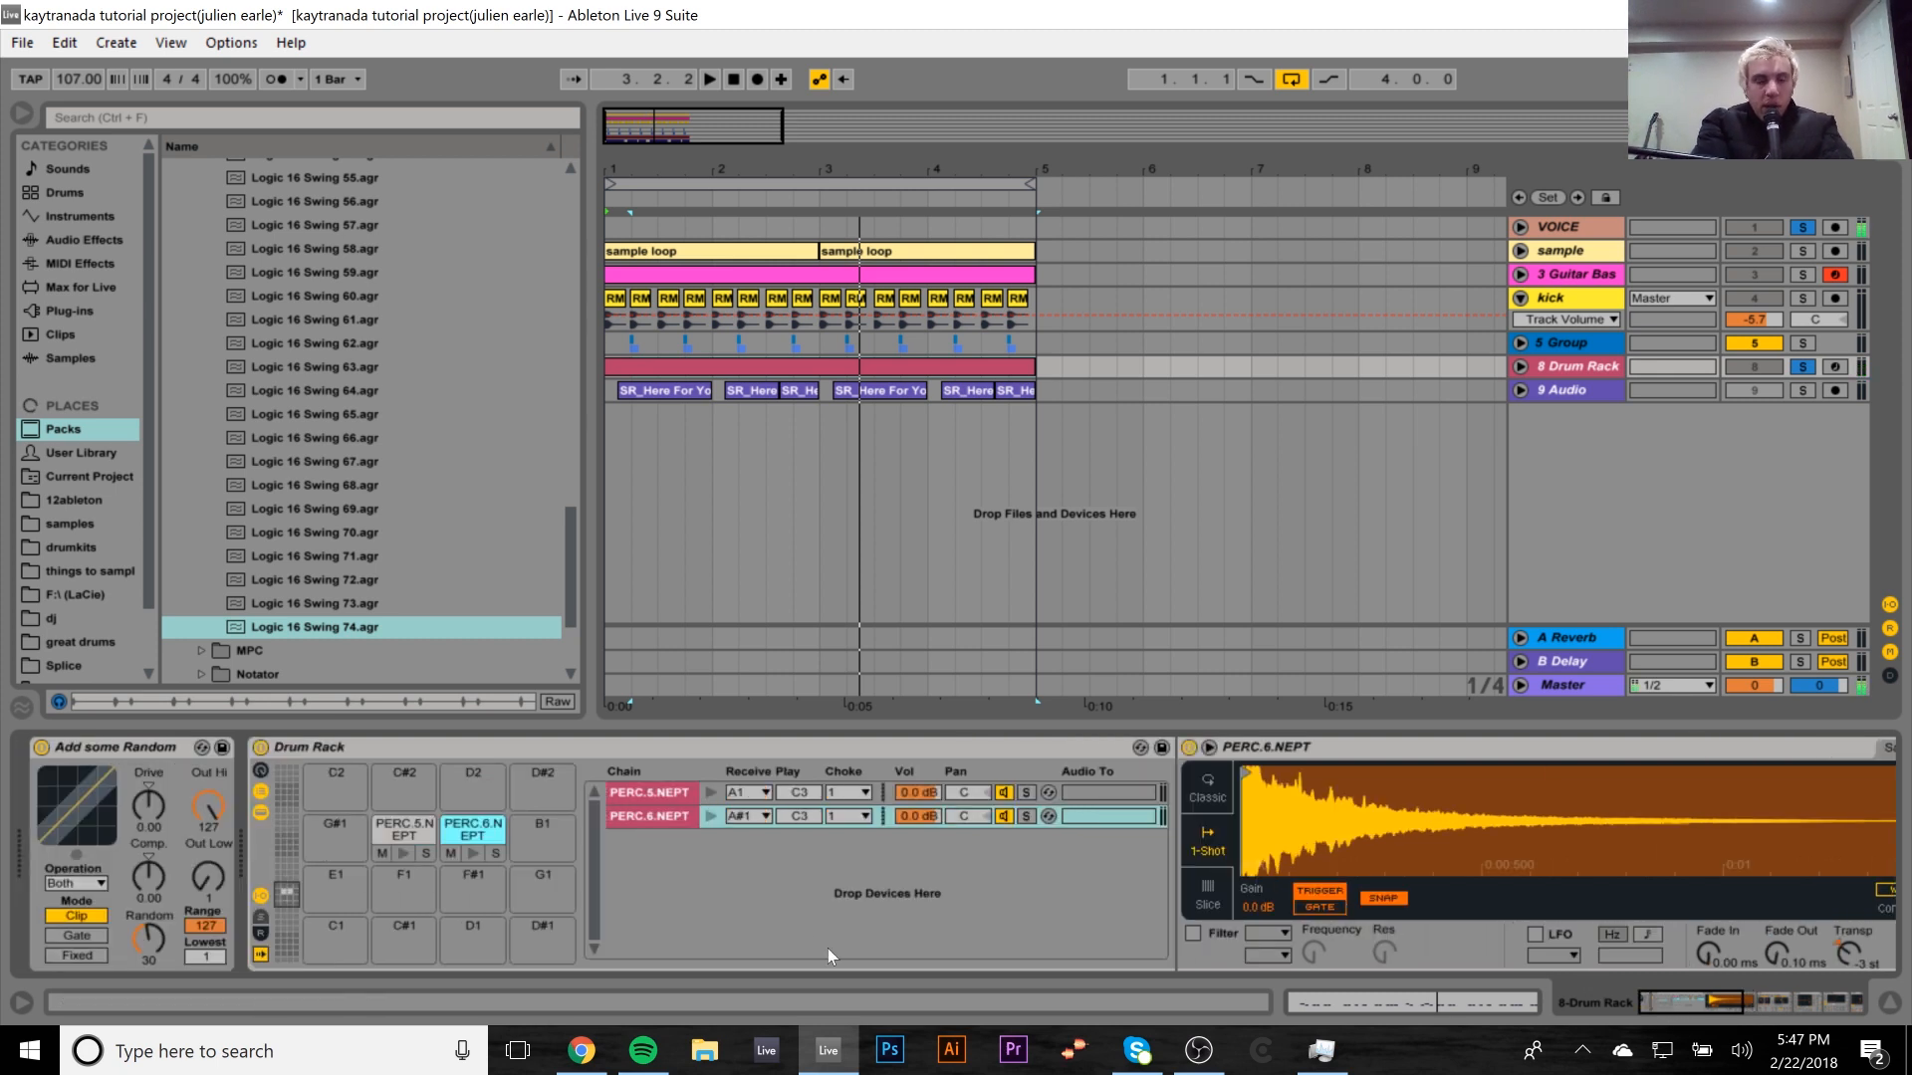
Locate the Add some Random preset among the Velocity MIDI effects in the browser.
{"action": "left_click", "coordinate": [92, 743]}
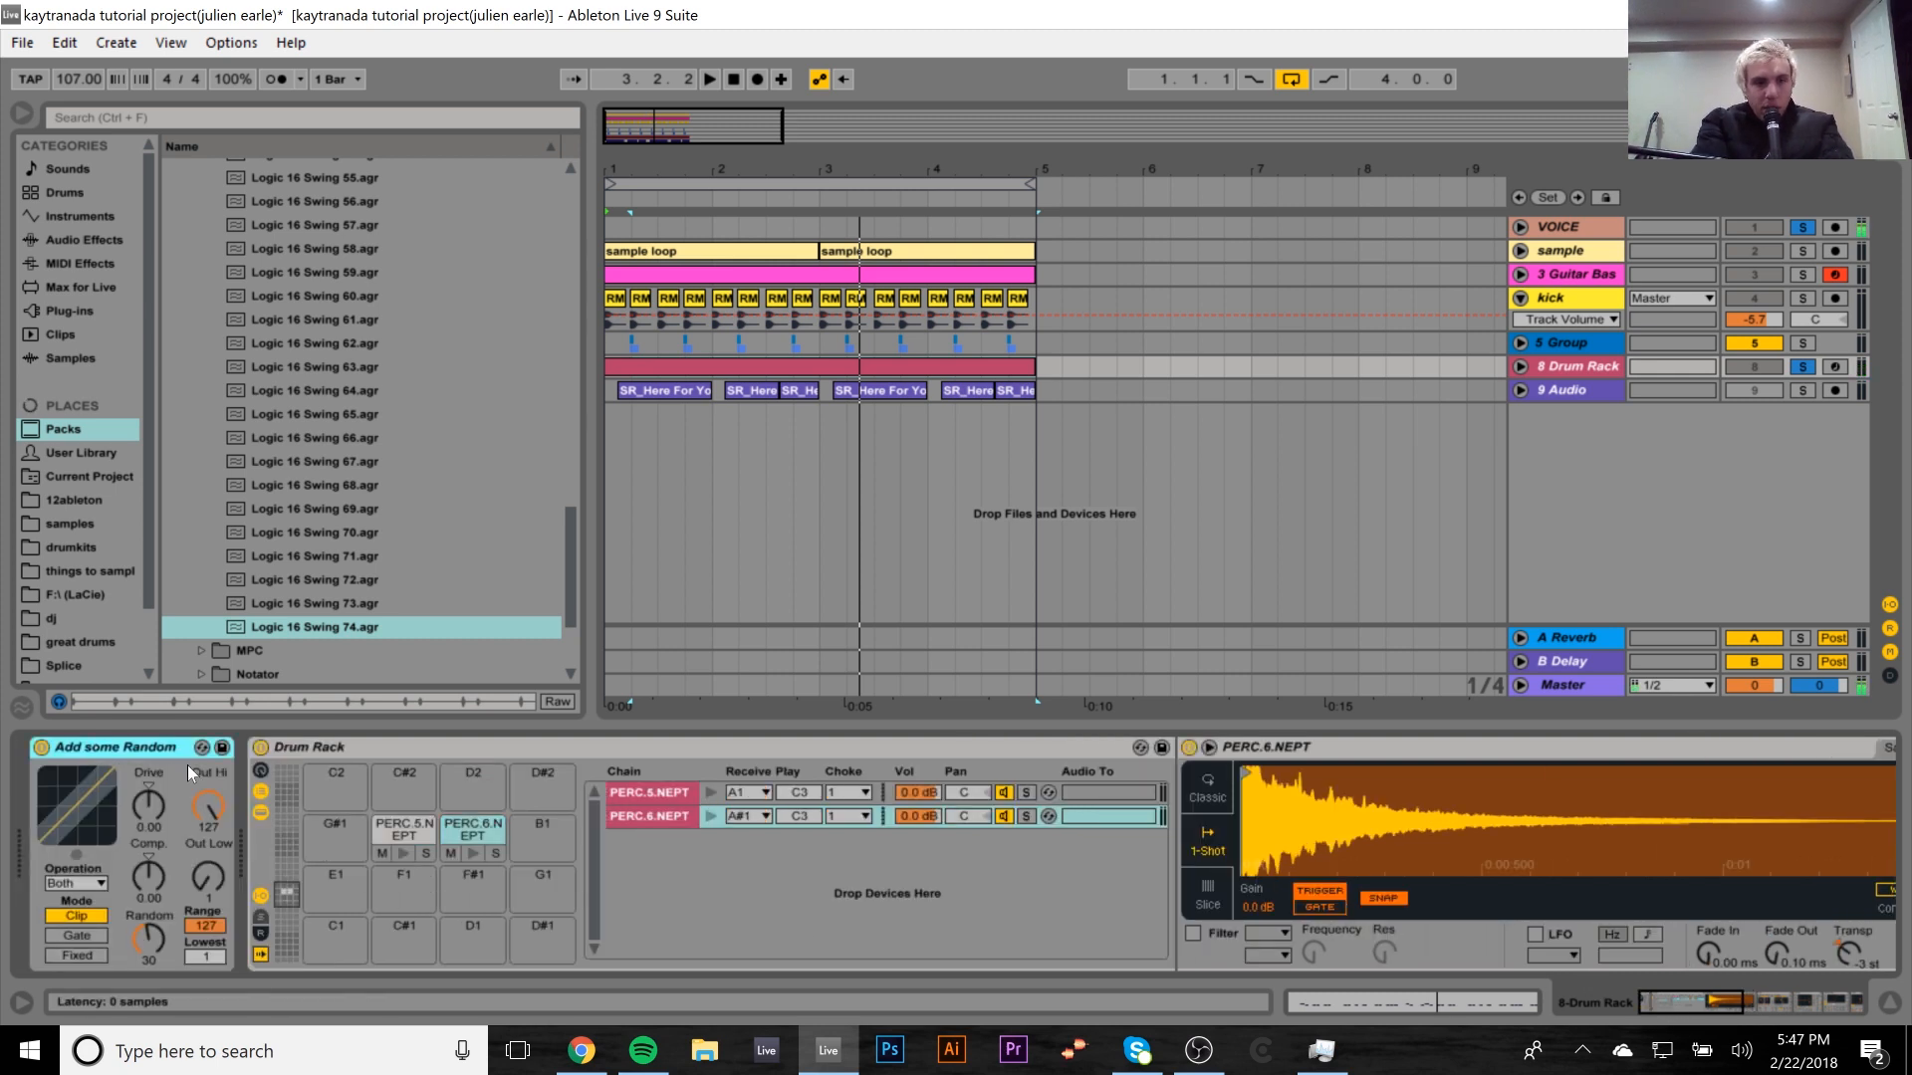
{"action": "left_click", "coordinate": [92, 261]}
{"action": "left_click", "coordinate": [172, 335]}
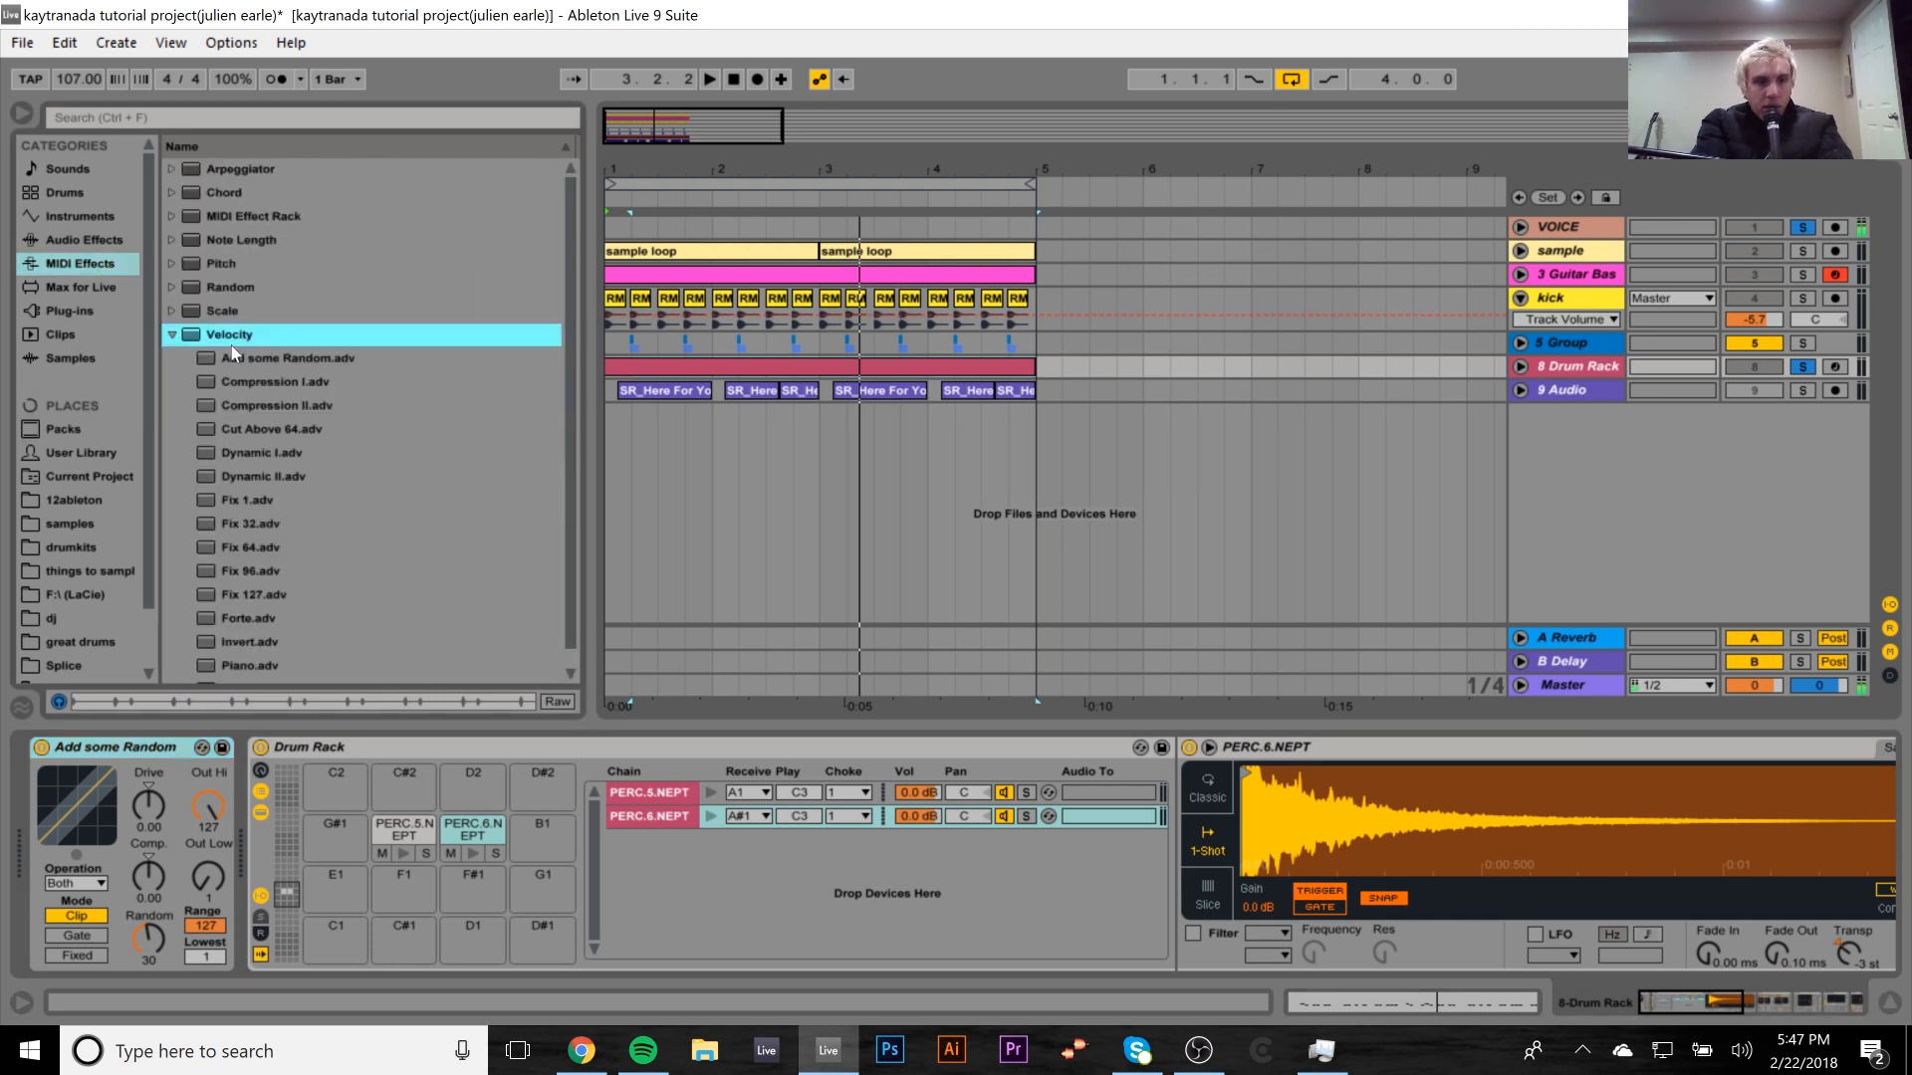
{"action": "left_click", "coordinate": [255, 358]}
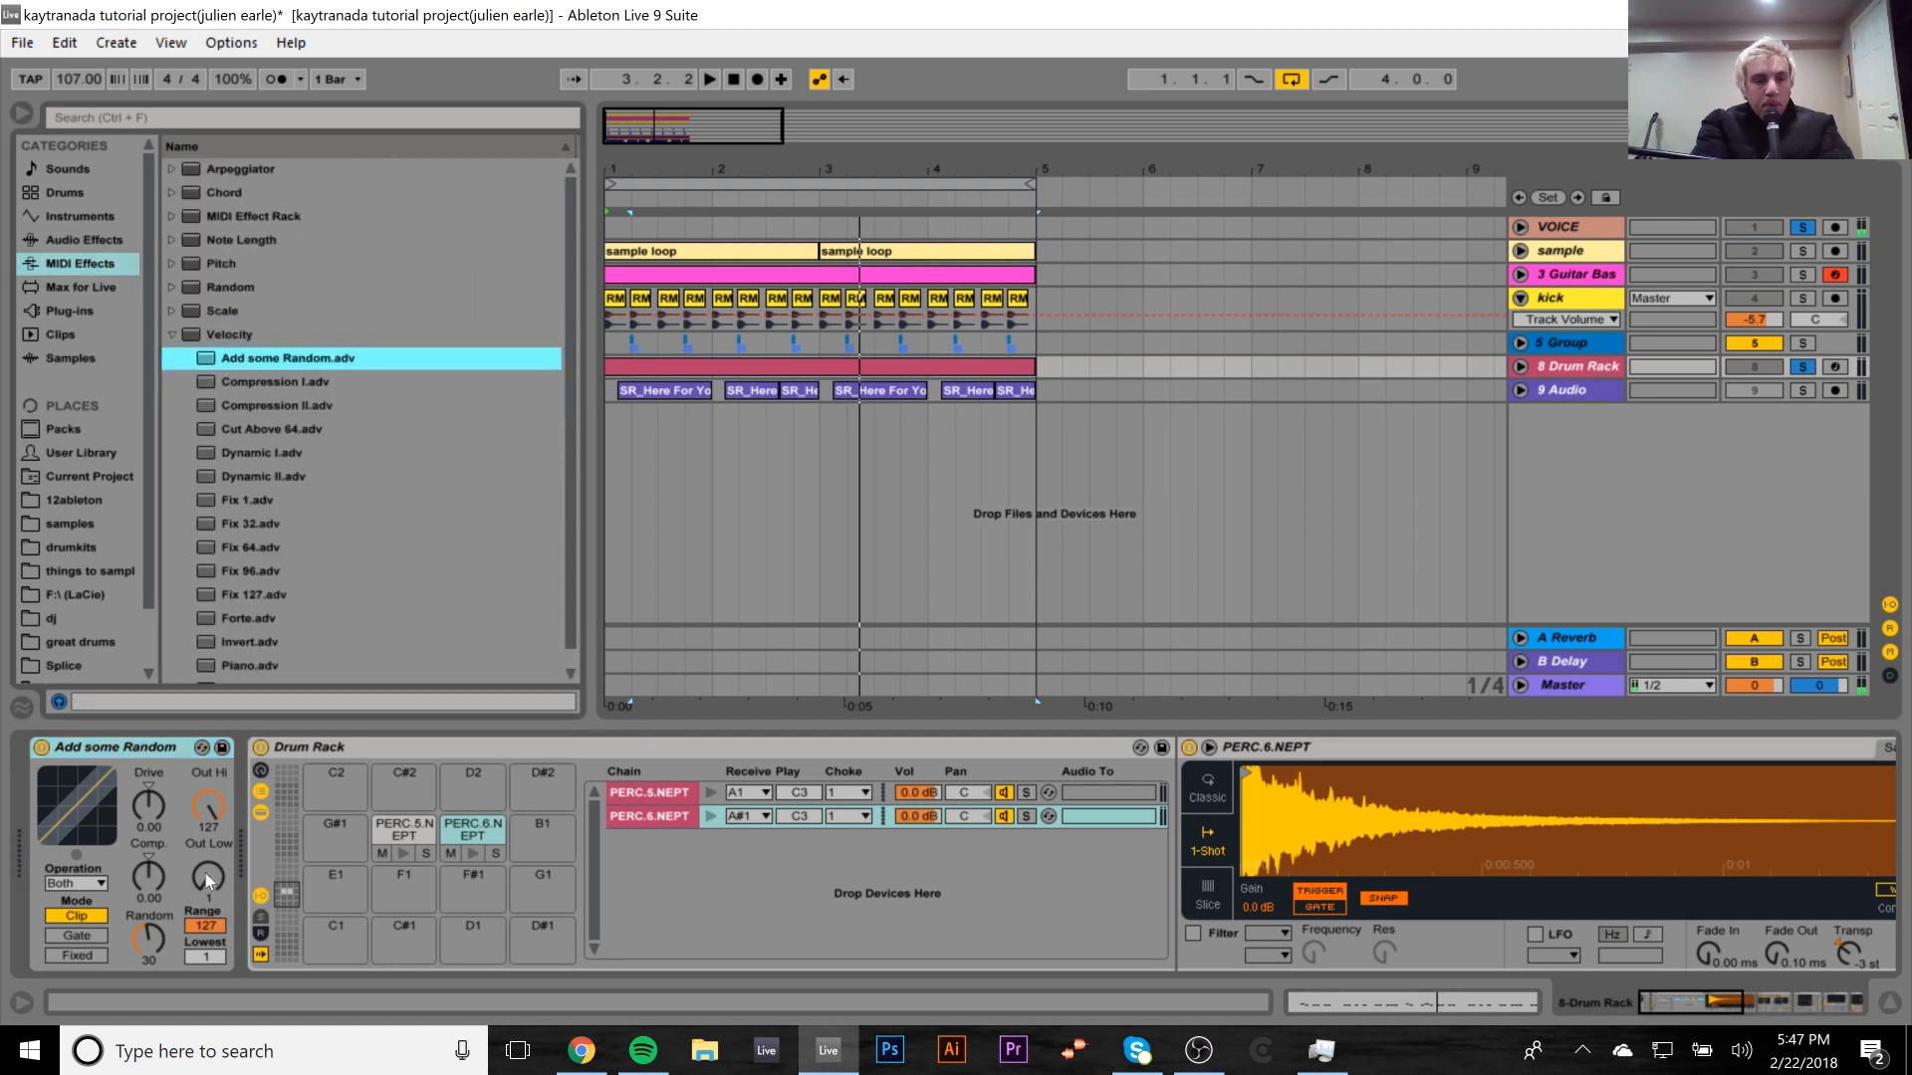
Play the percussion loop and switch the Add some Random velocity effect off and on again to compare.
{"action": "key", "text": "space"}
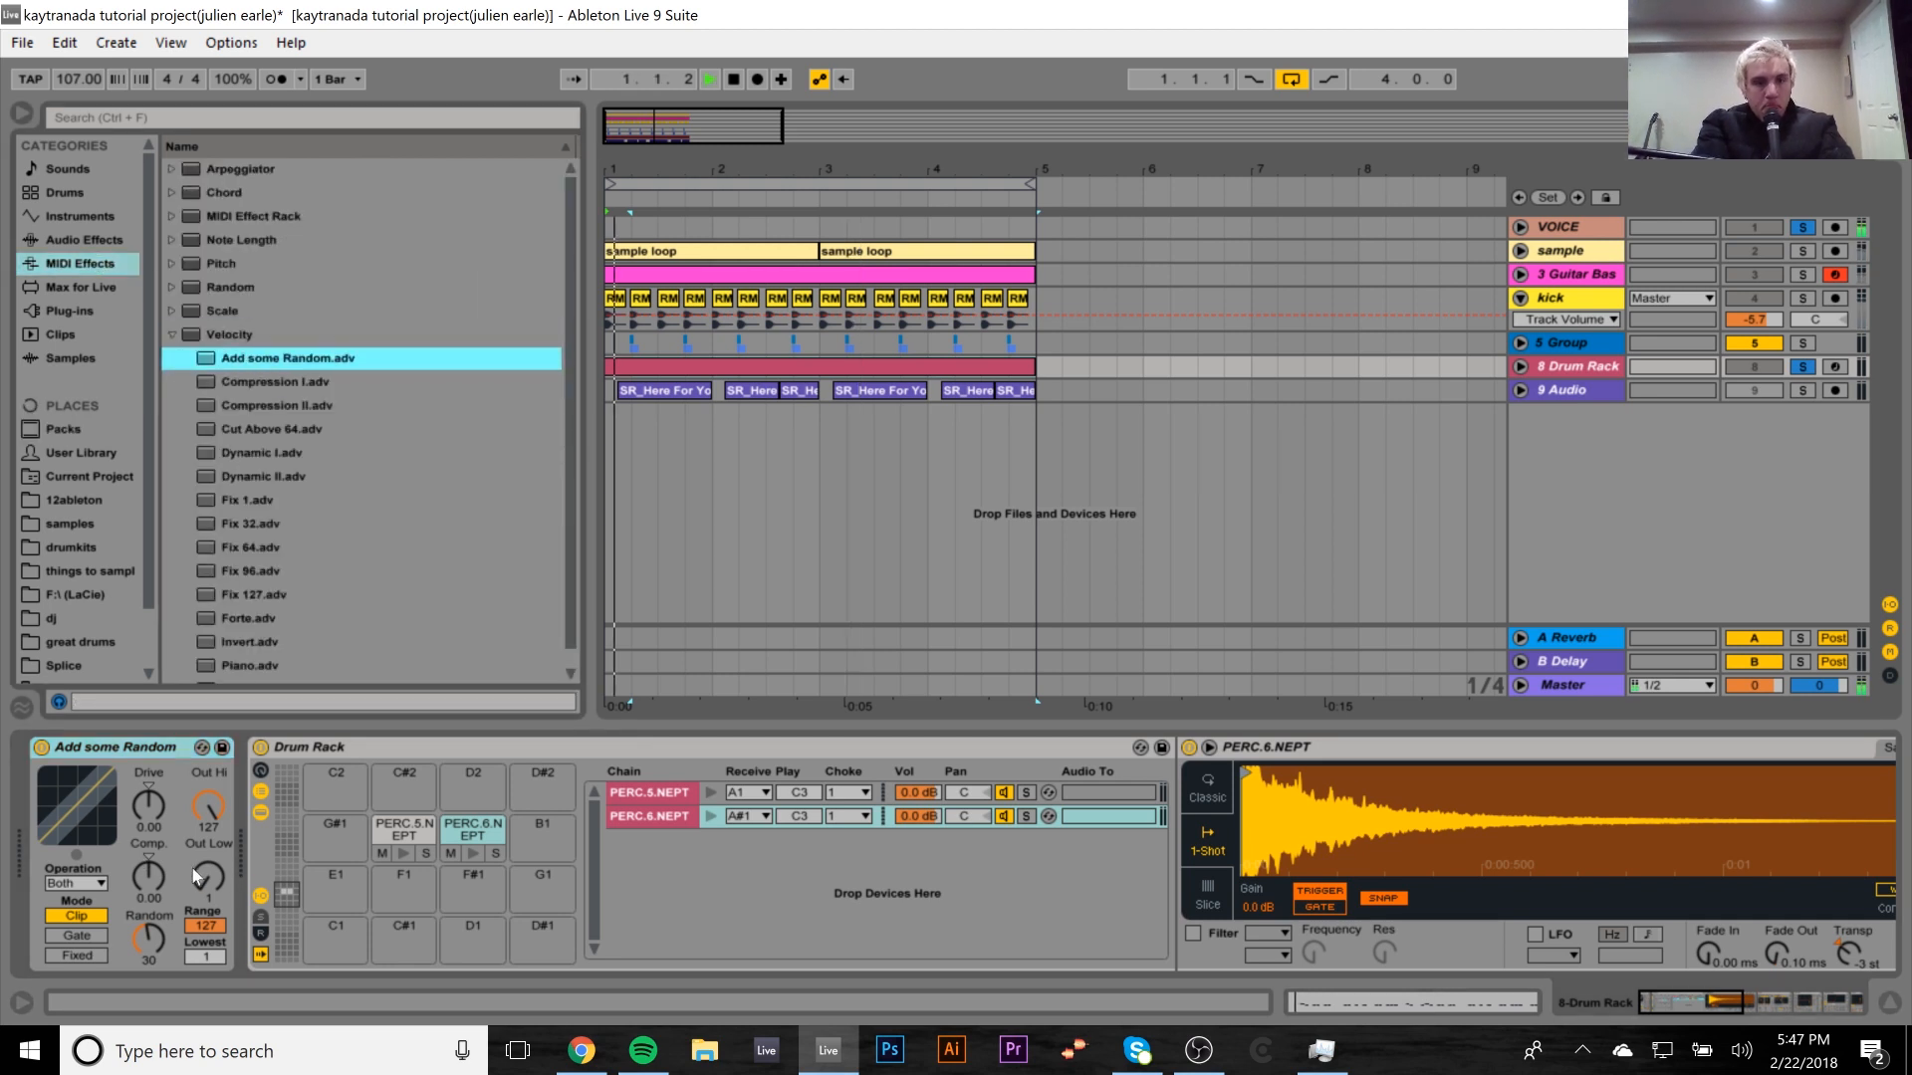
{"action": "left_click", "coordinate": [43, 747]}
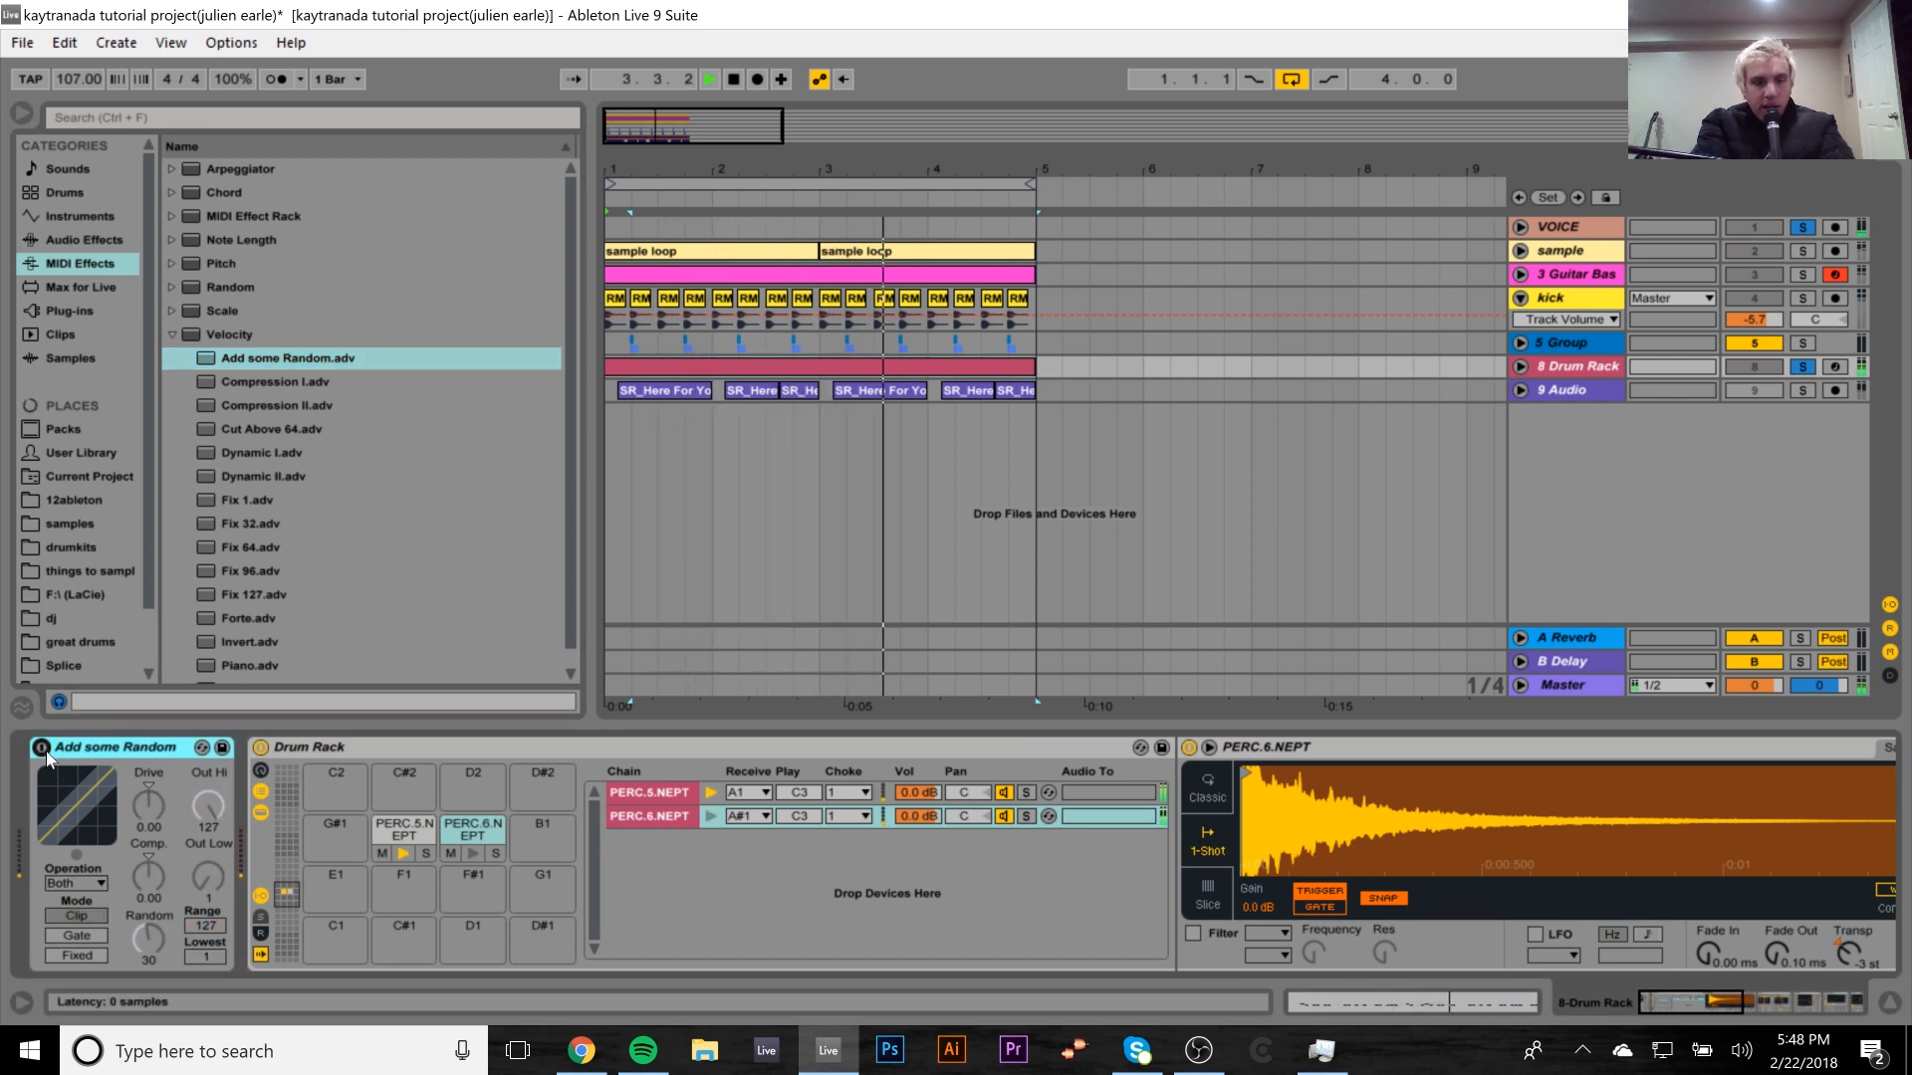
{"action": "left_click", "coordinate": [44, 749]}
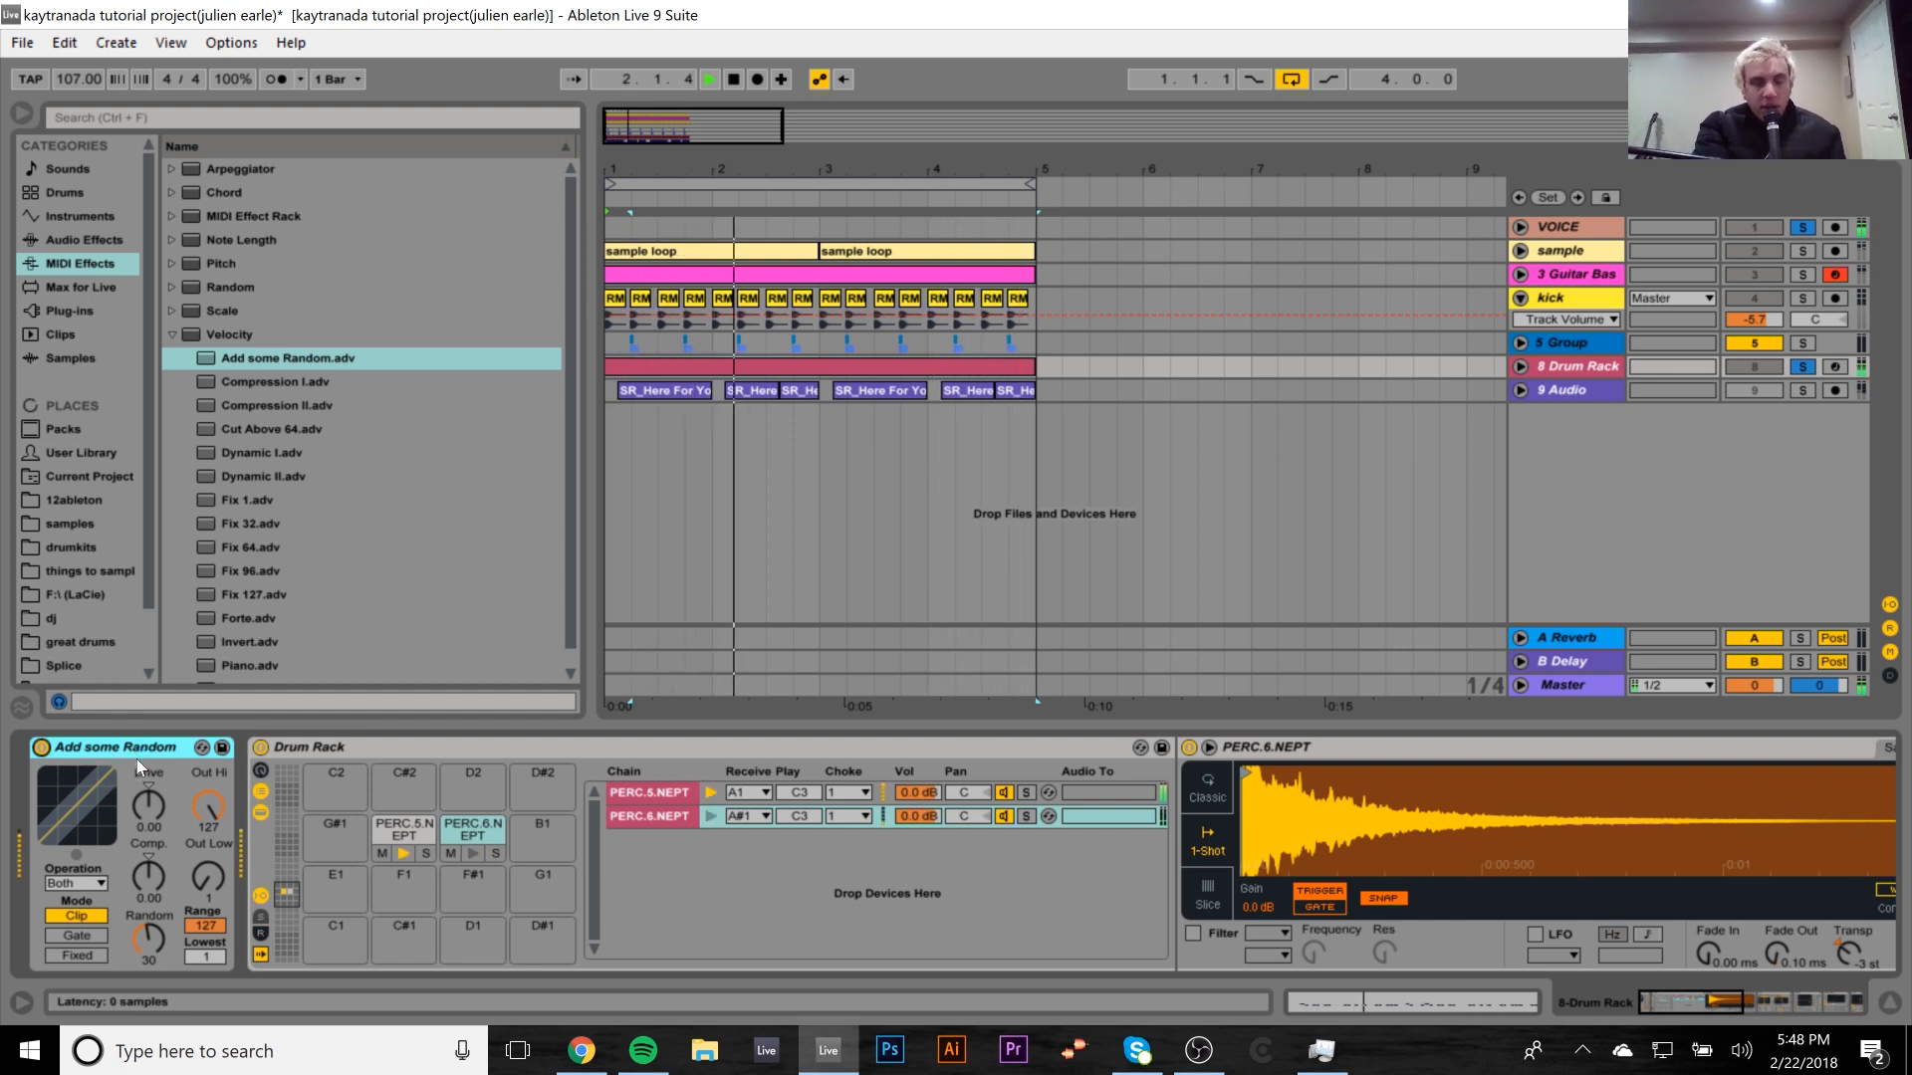
Display the control settings of the PERC.6.NEPT sampler and stop playback.
{"action": "left_click", "coordinate": [1757, 1007]}
{"action": "left_click", "coordinate": [1762, 1004]}
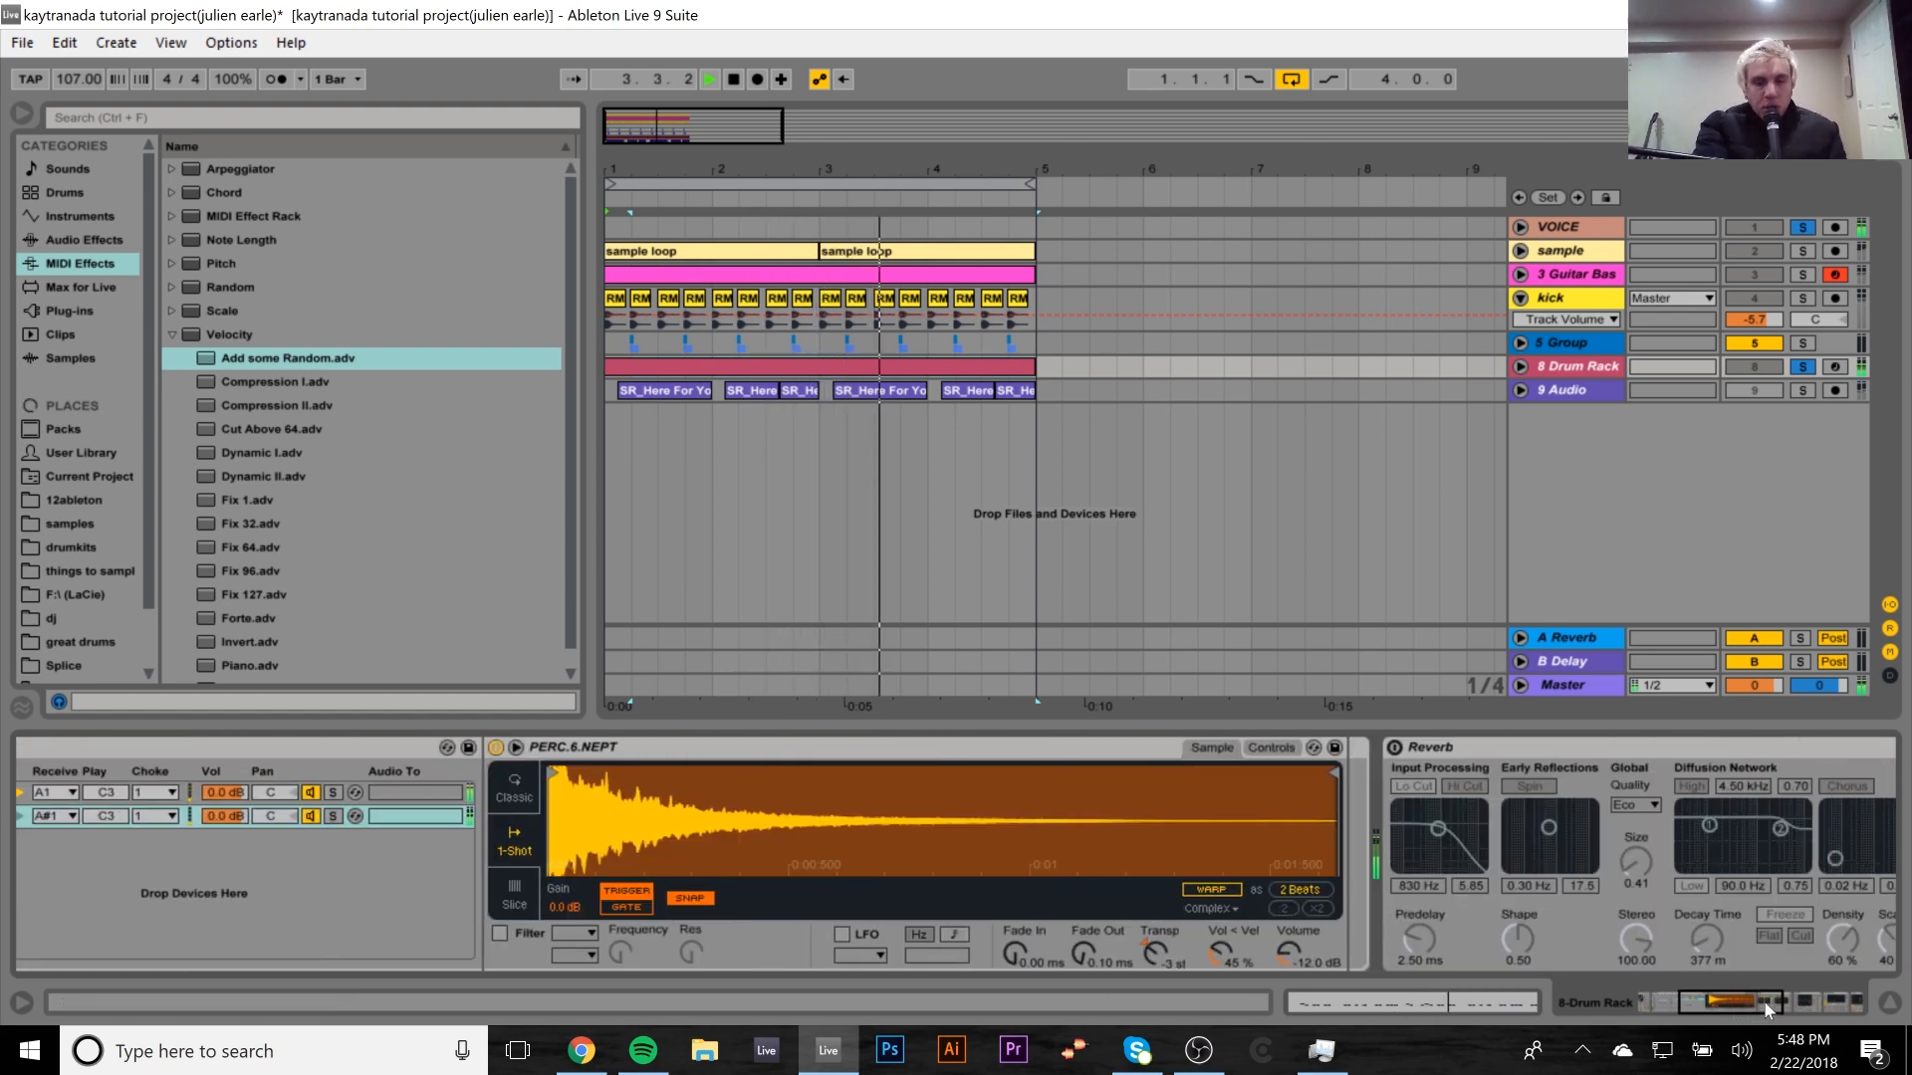
{"action": "left_click", "coordinate": [1292, 748]}
{"action": "key", "text": "space"}
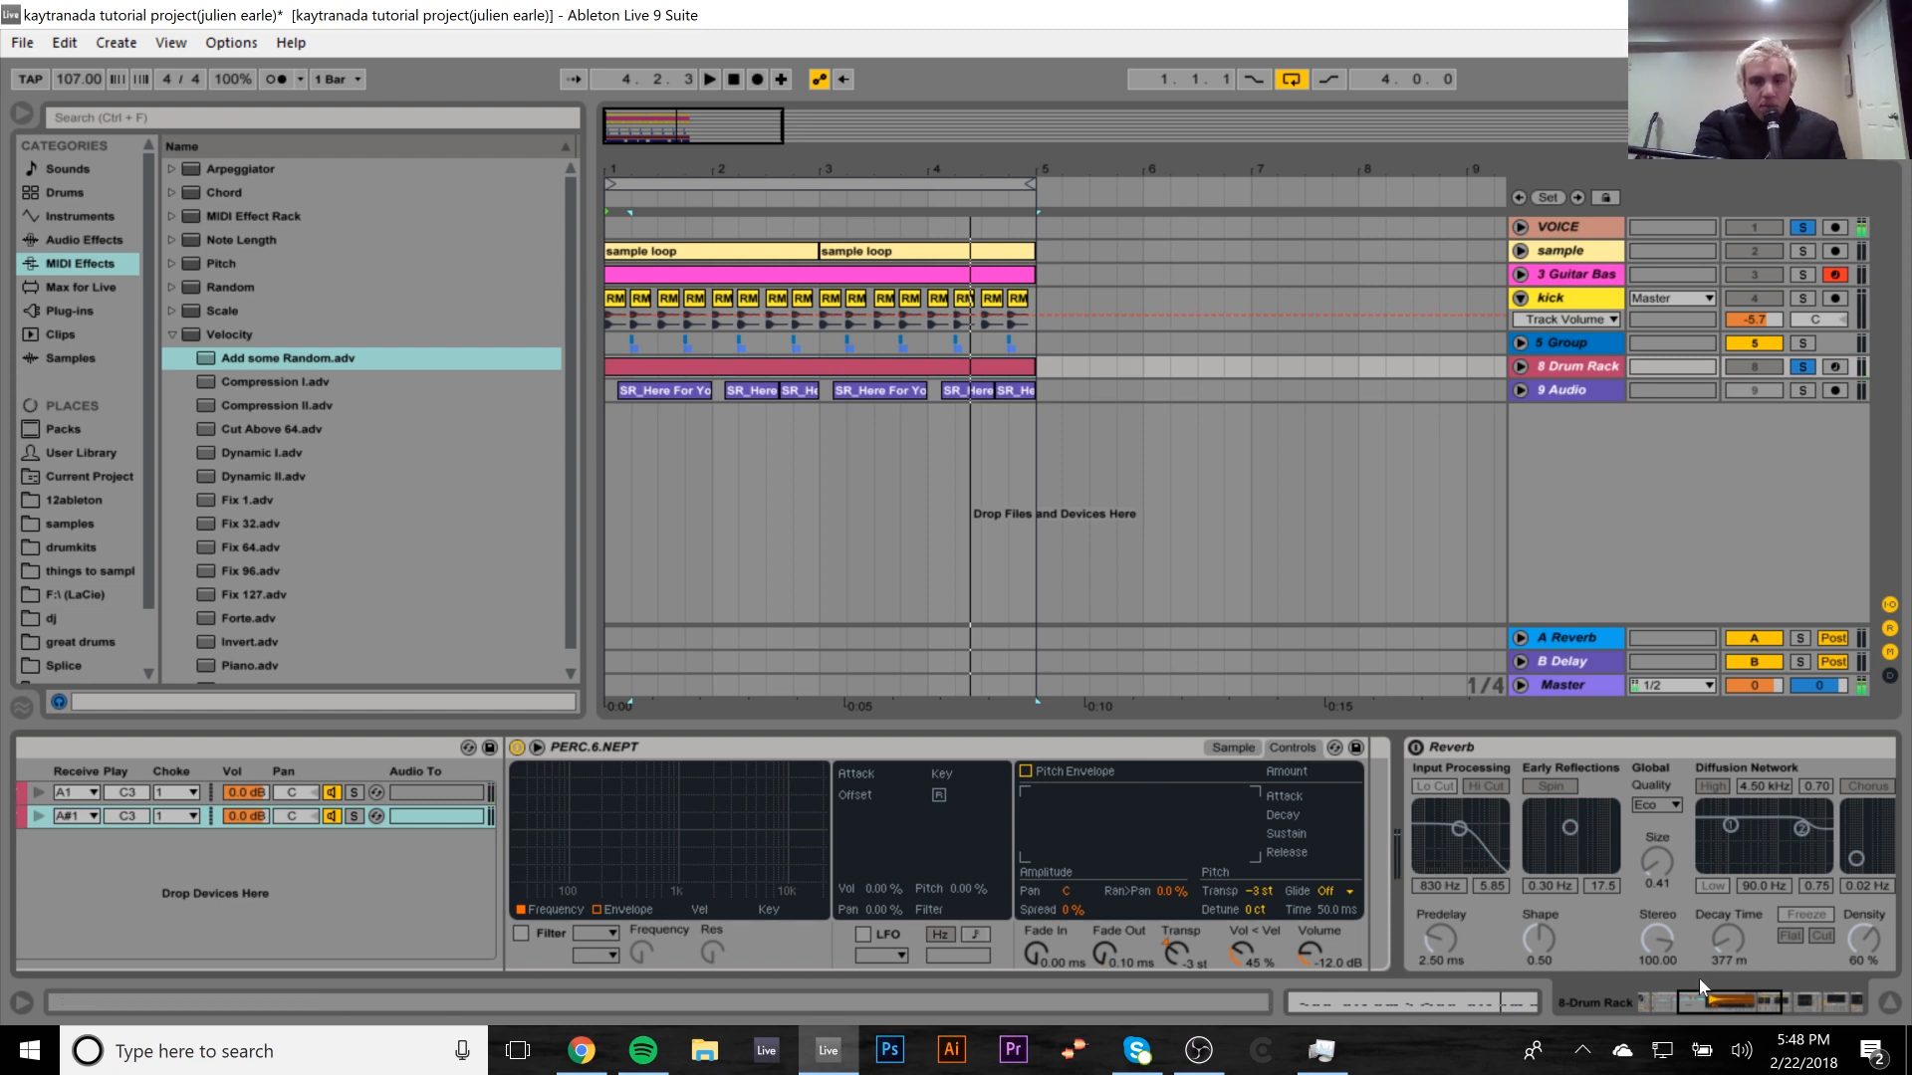
Turn on the Reverb on 8 Drum Rack and play the percussion loop to hear it.
{"action": "left_click_drag", "start_coordinate": [1718, 994], "coordinate": [1787, 1001]}
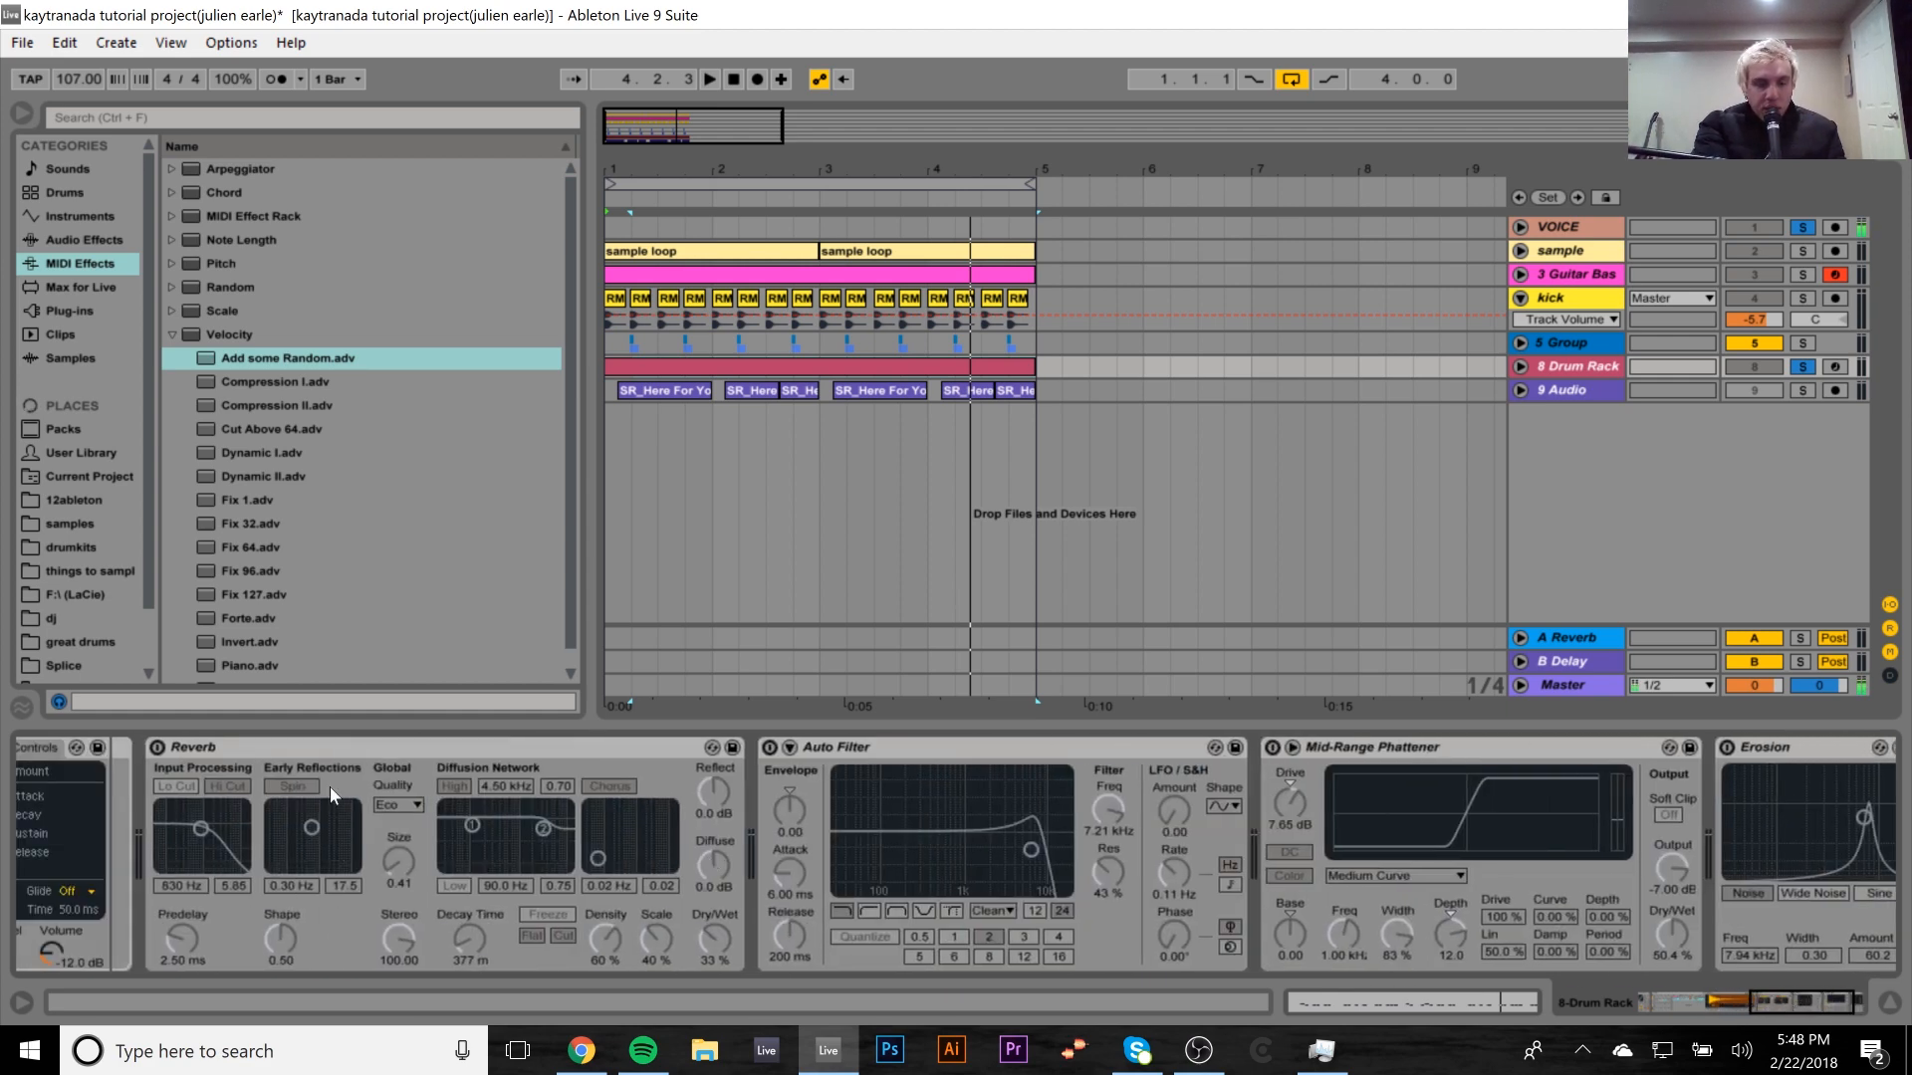
{"action": "left_click", "coordinate": [157, 748]}
{"action": "key", "text": "space"}
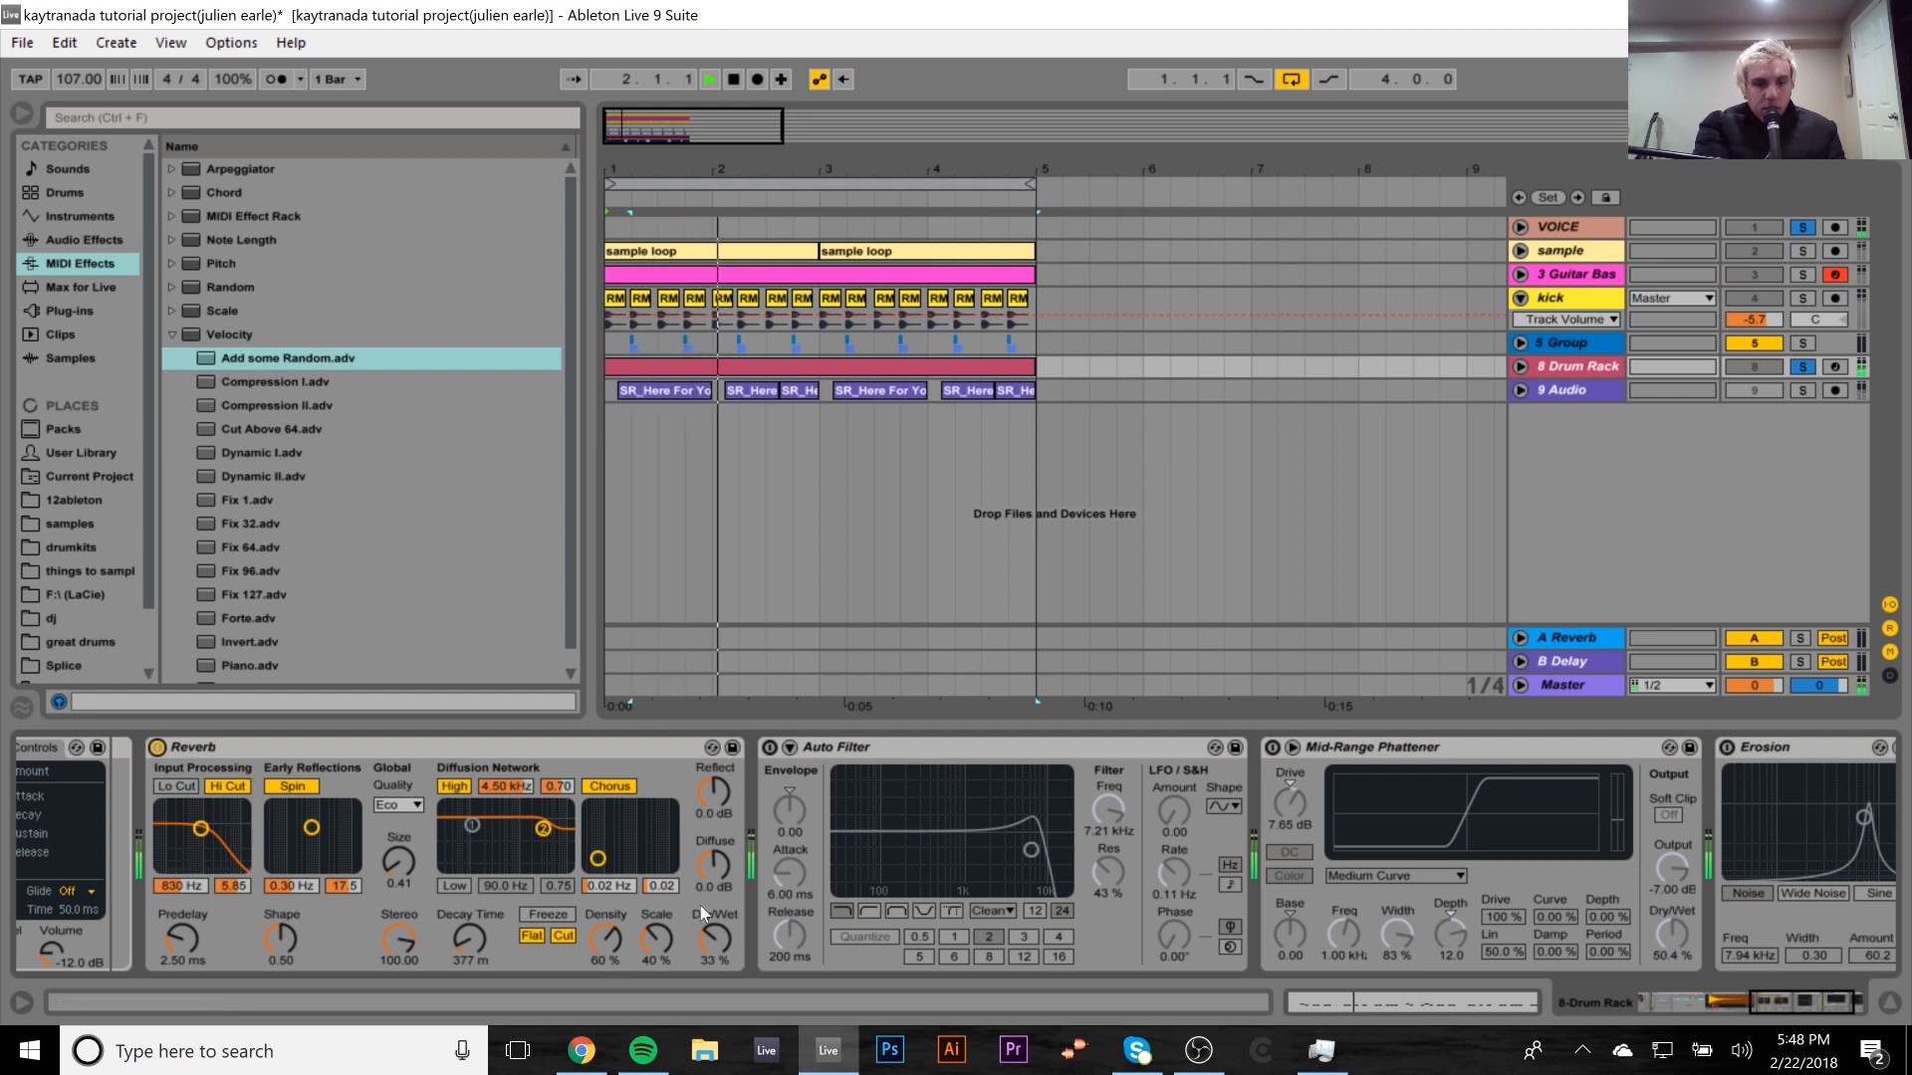
{"action": "key", "text": "space"}
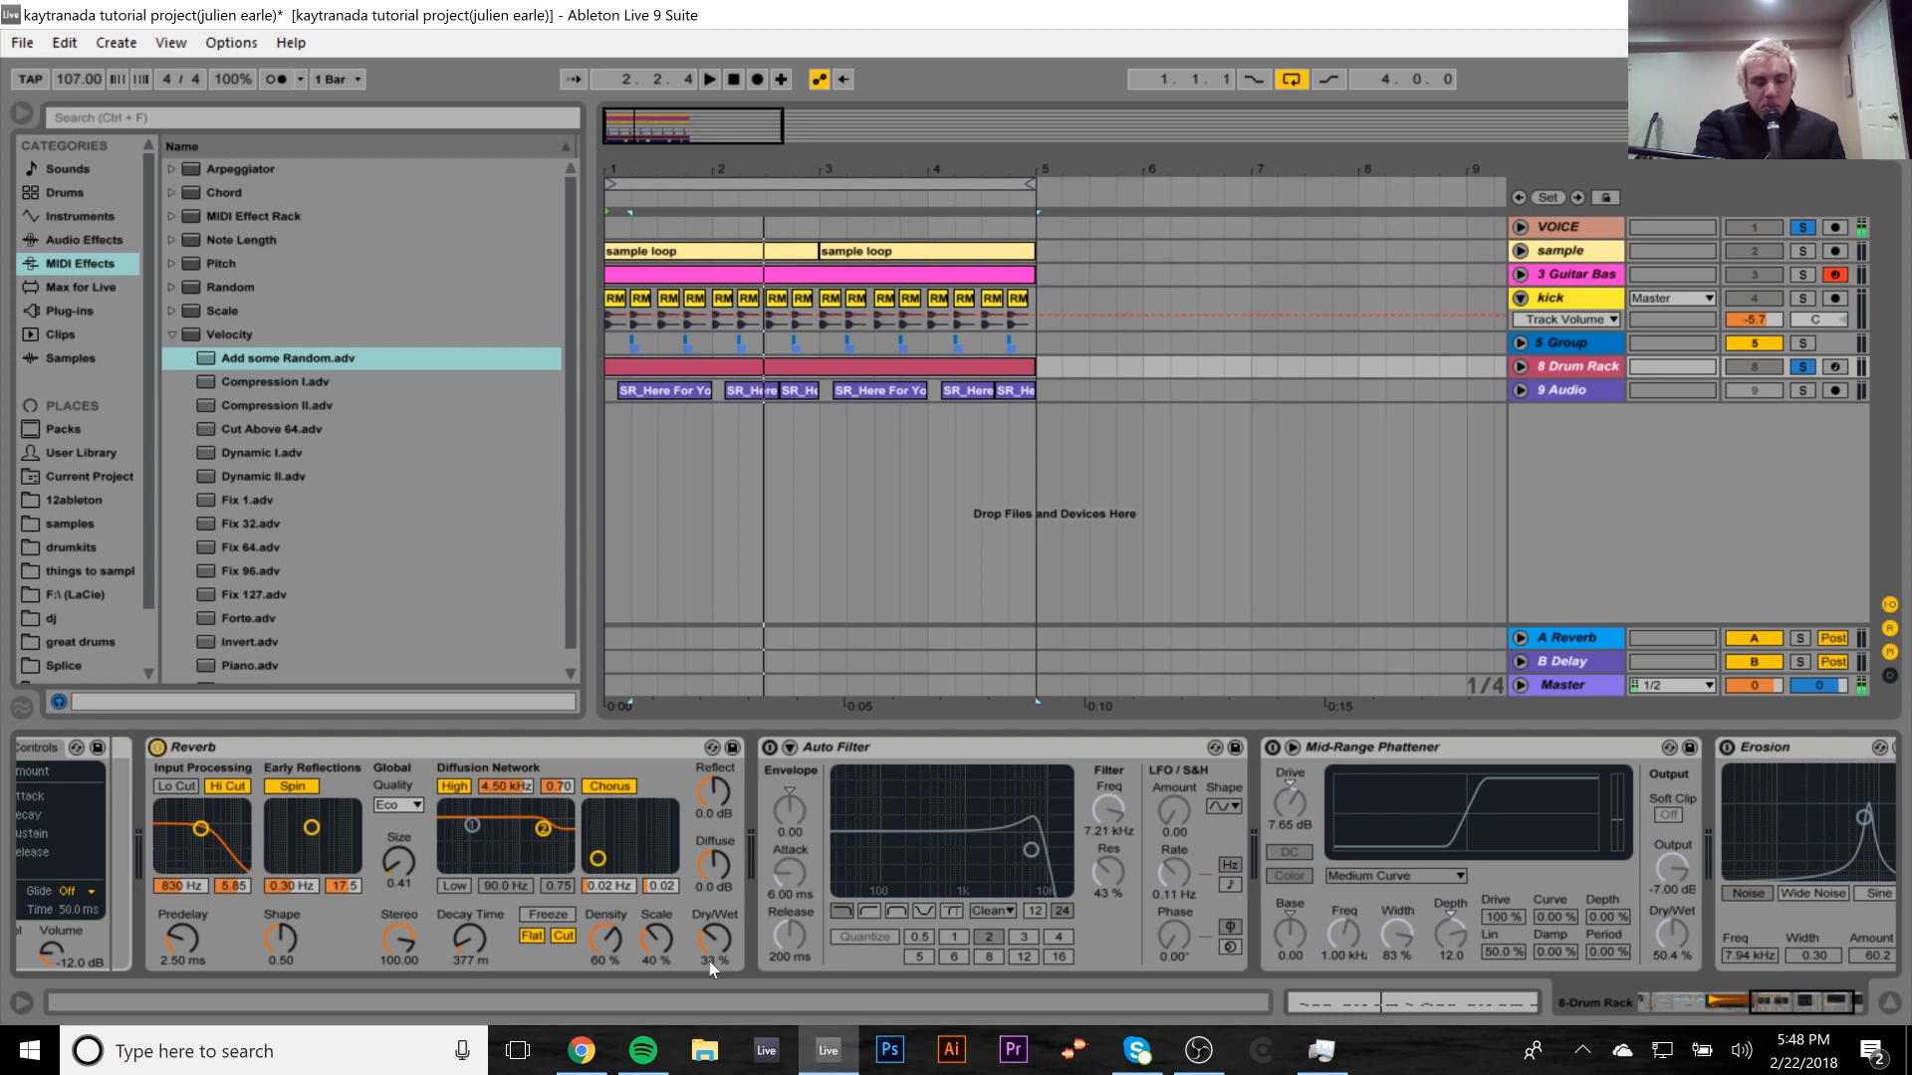
{"action": "key", "text": "space"}
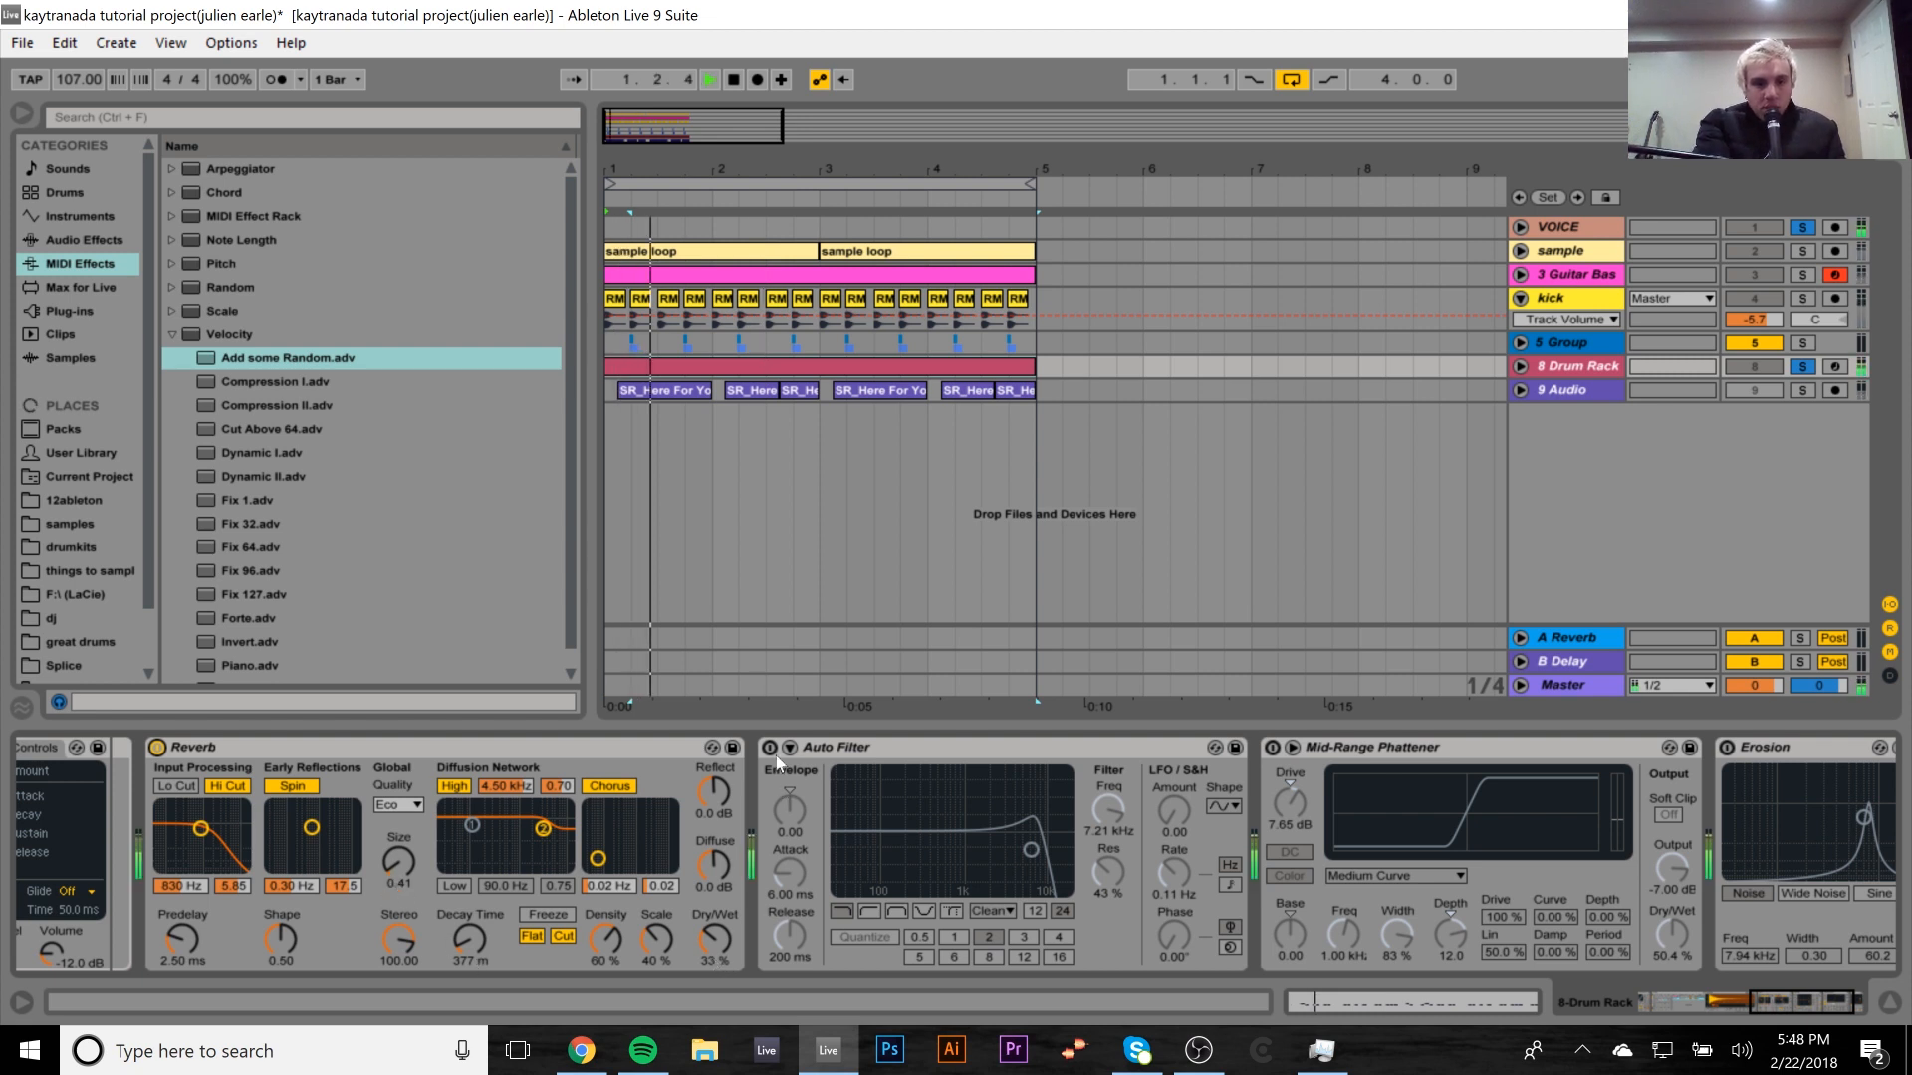
{"action": "key", "text": "space"}
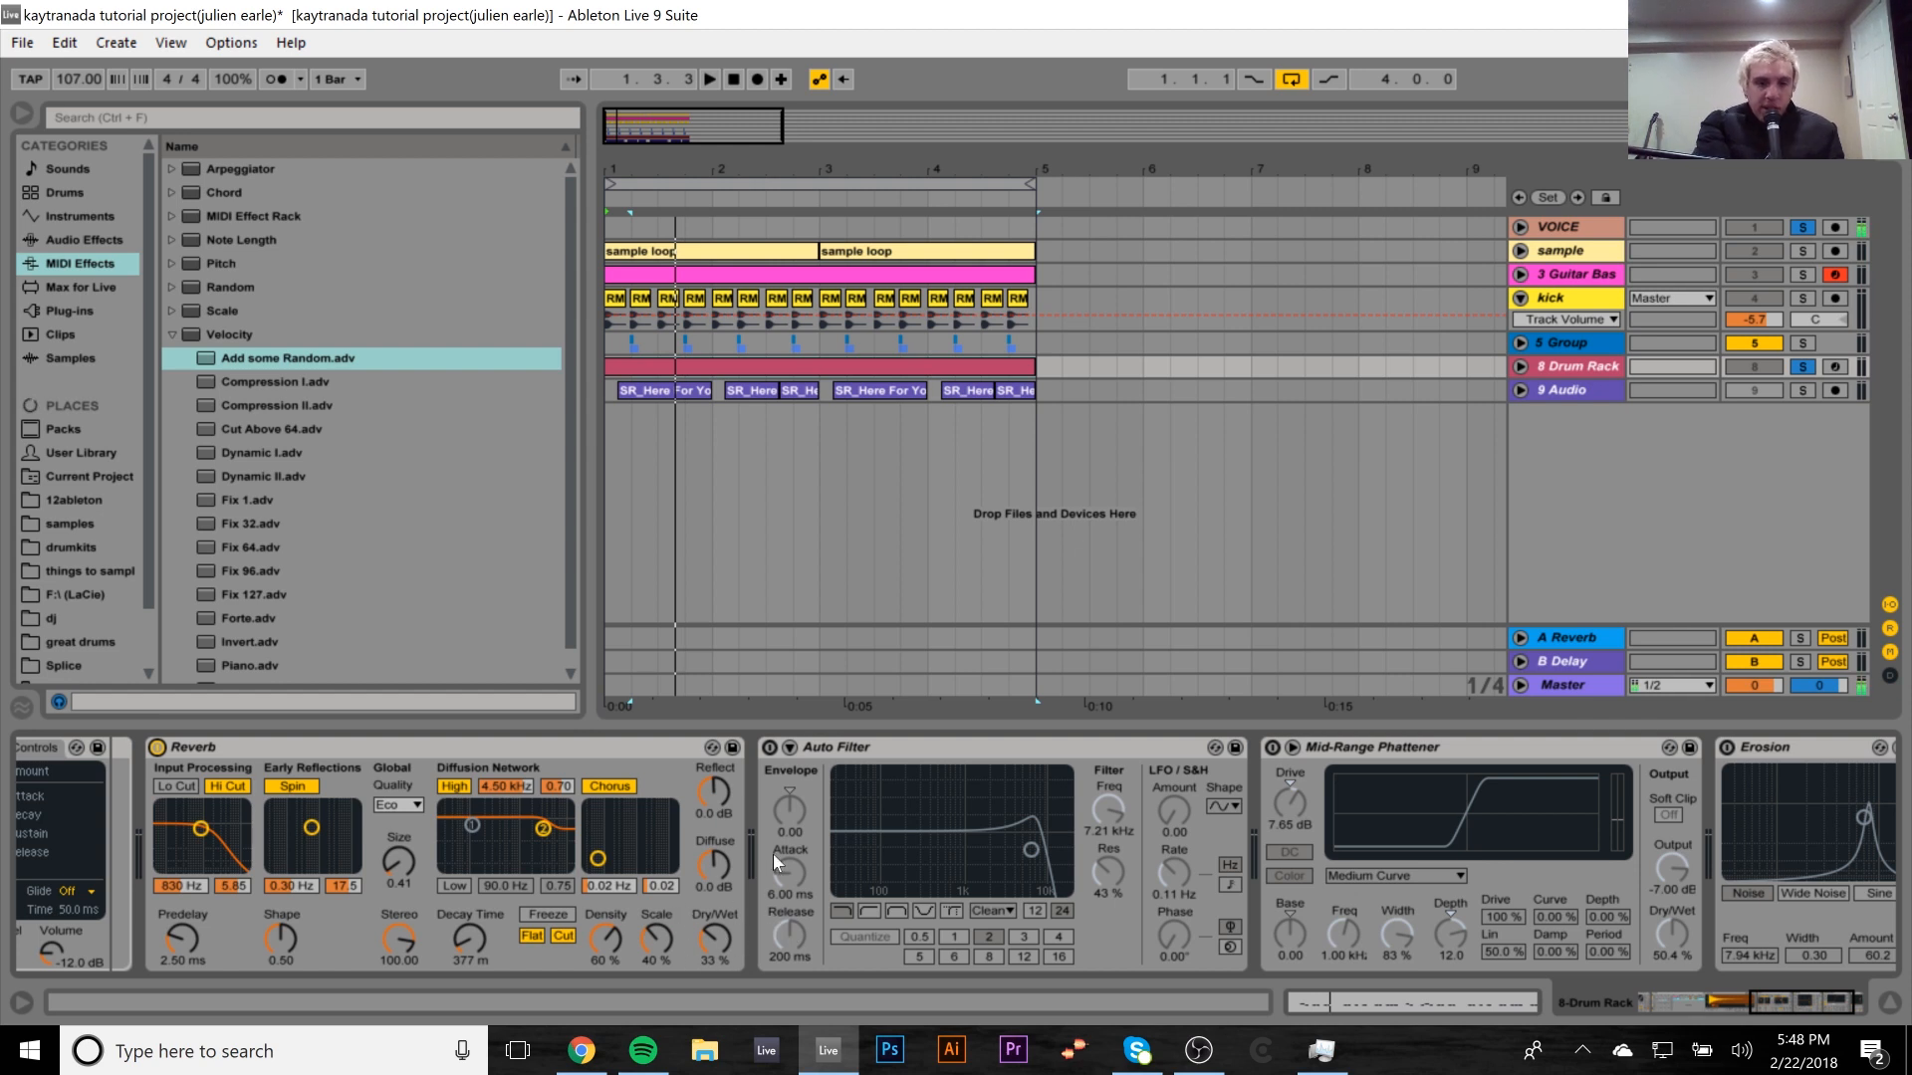
Turn on the Auto Filter and the Mid-Range Phattener on 8 Drum Rack while playing the loop, and stop playback.
{"action": "left_click", "coordinate": [769, 747]}
{"action": "key", "text": "space"}
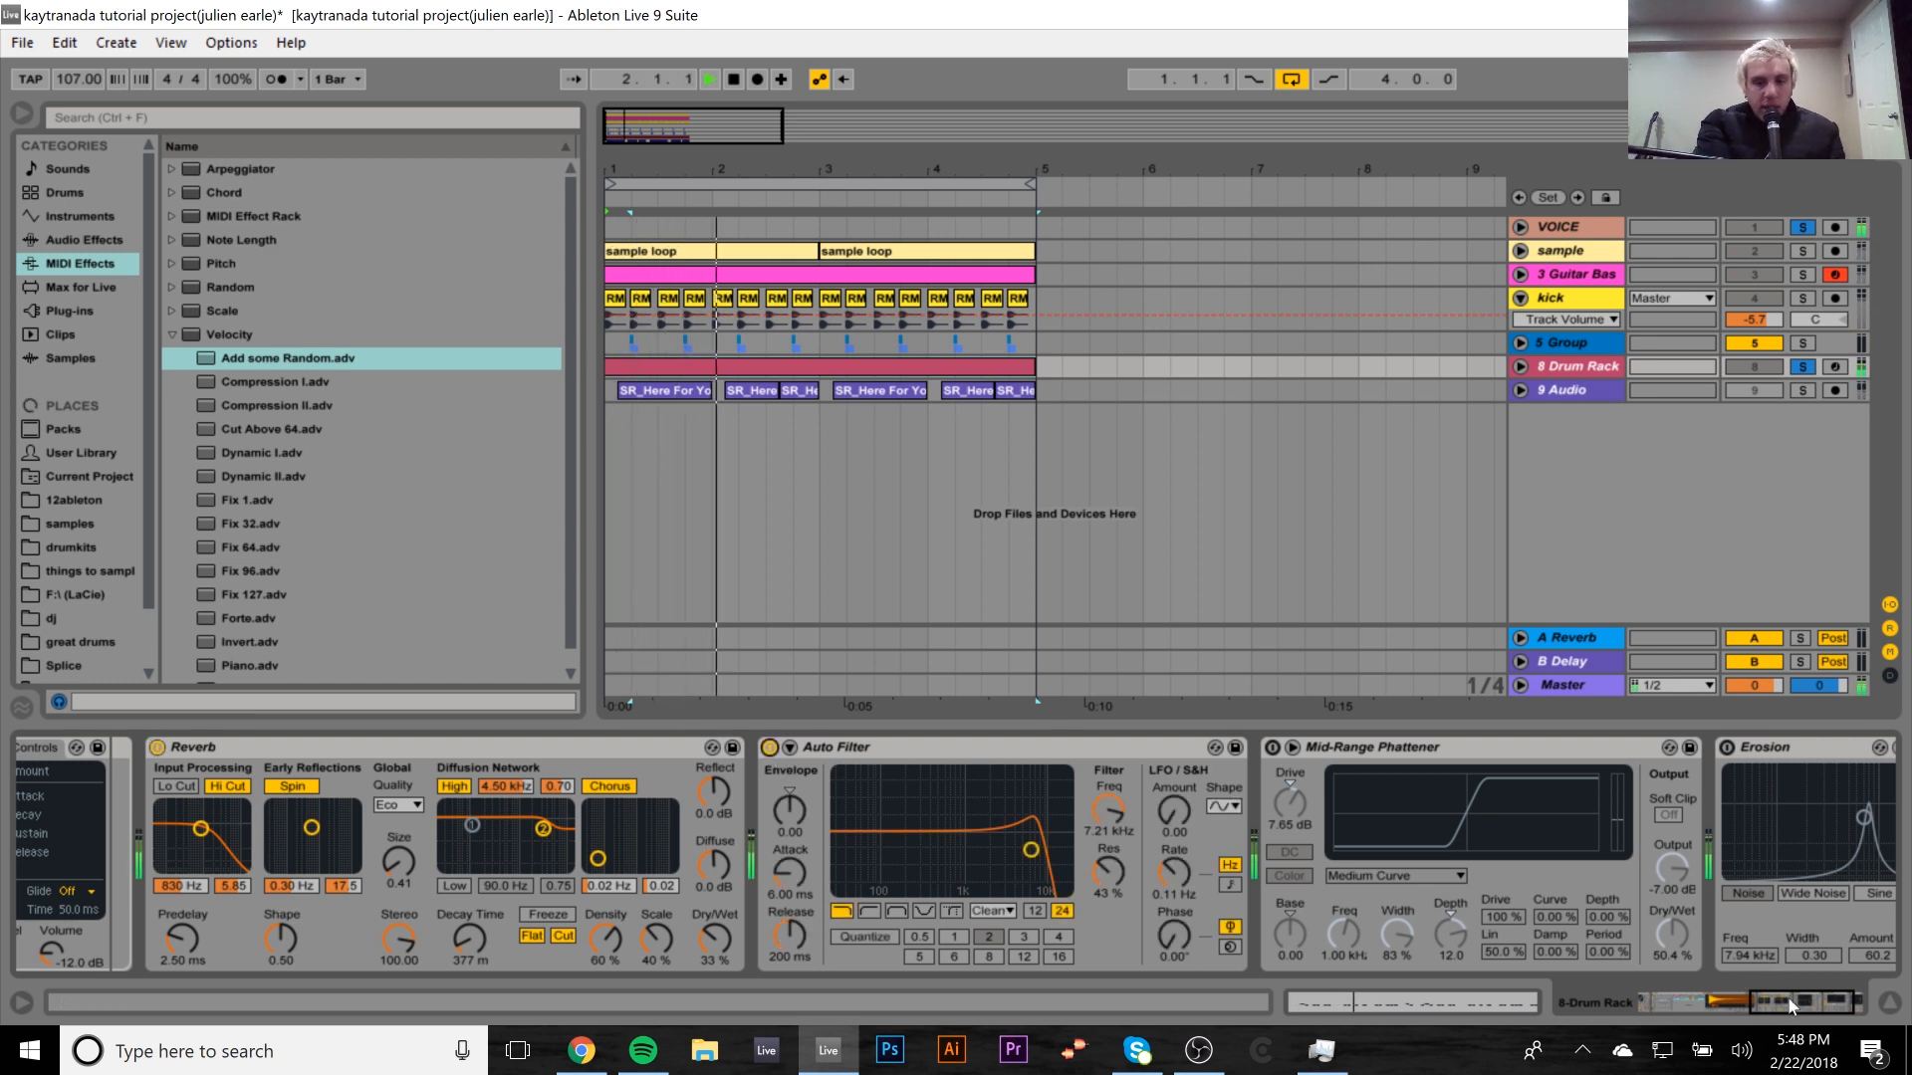
{"action": "scroll", "coordinate": [1740, 972], "scroll_direction": "right", "scroll_amount": 3}
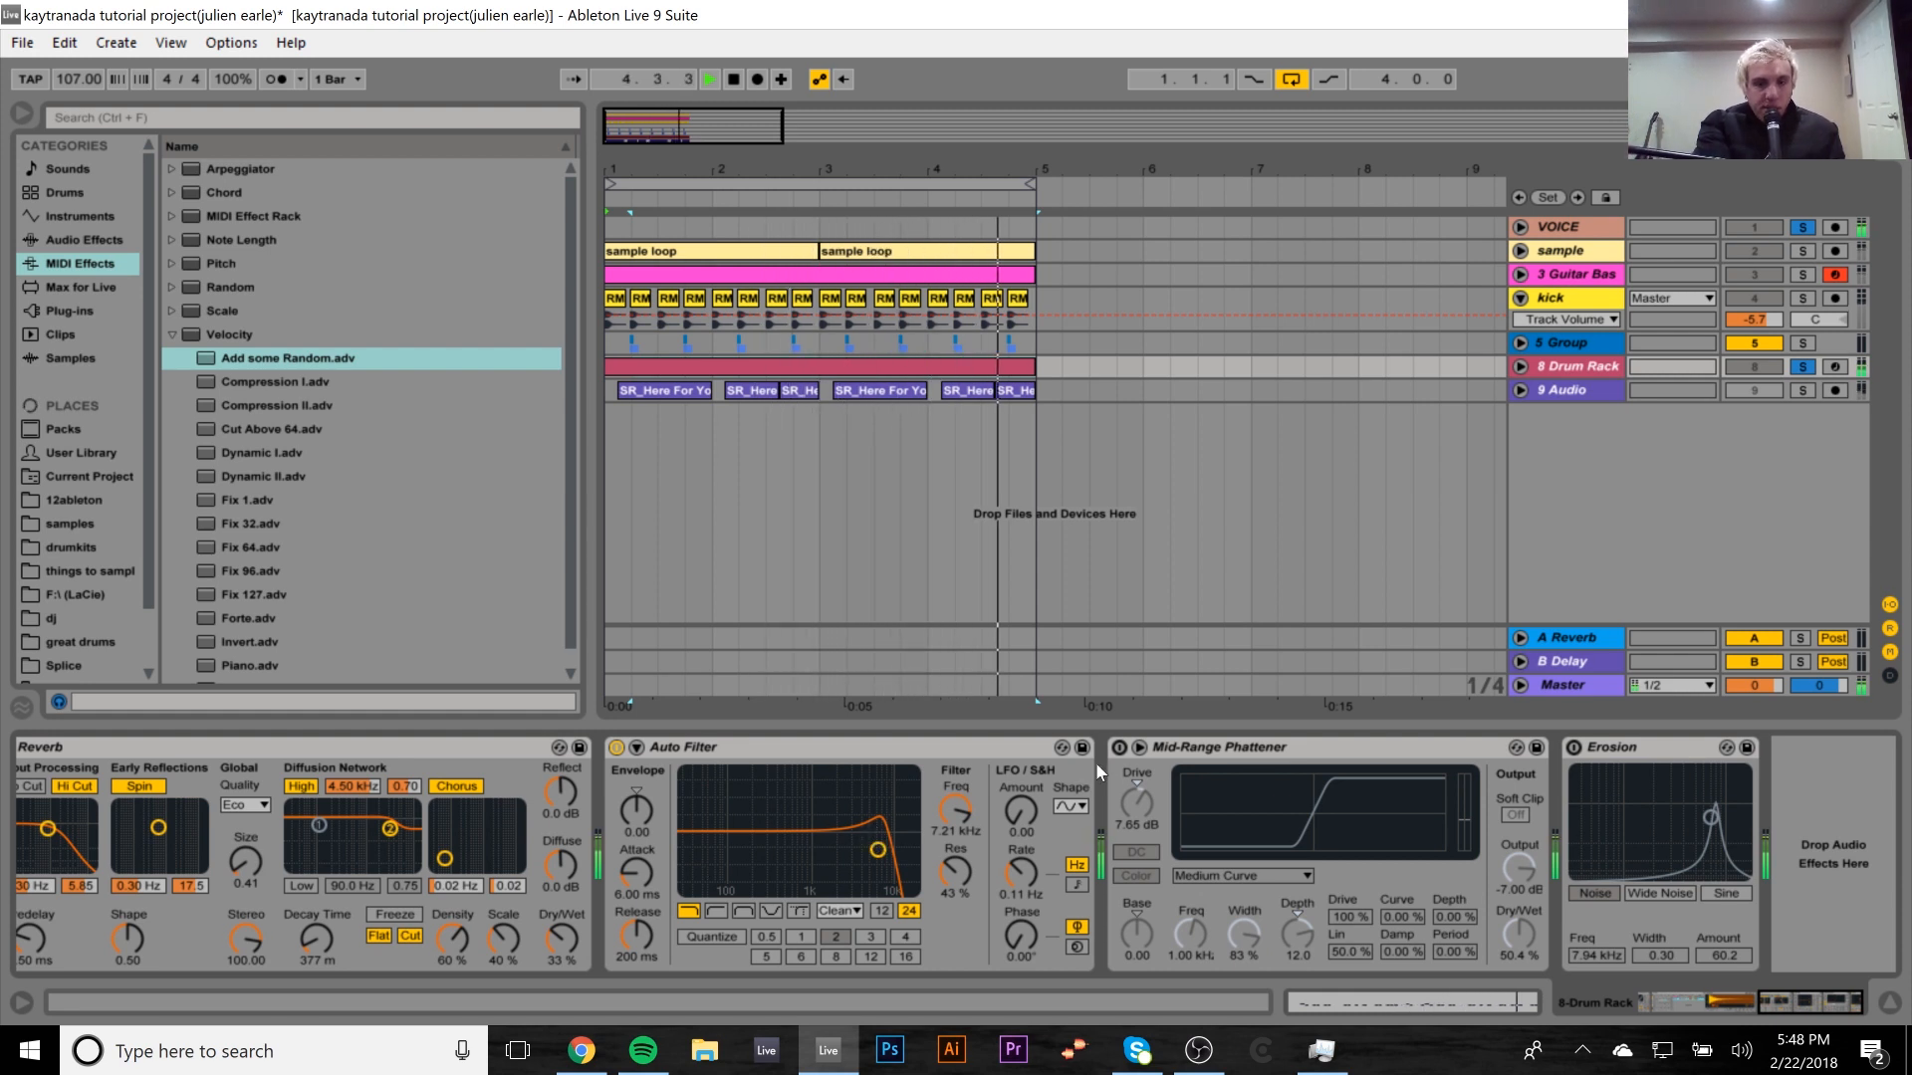
{"action": "left_click", "coordinate": [1118, 748]}
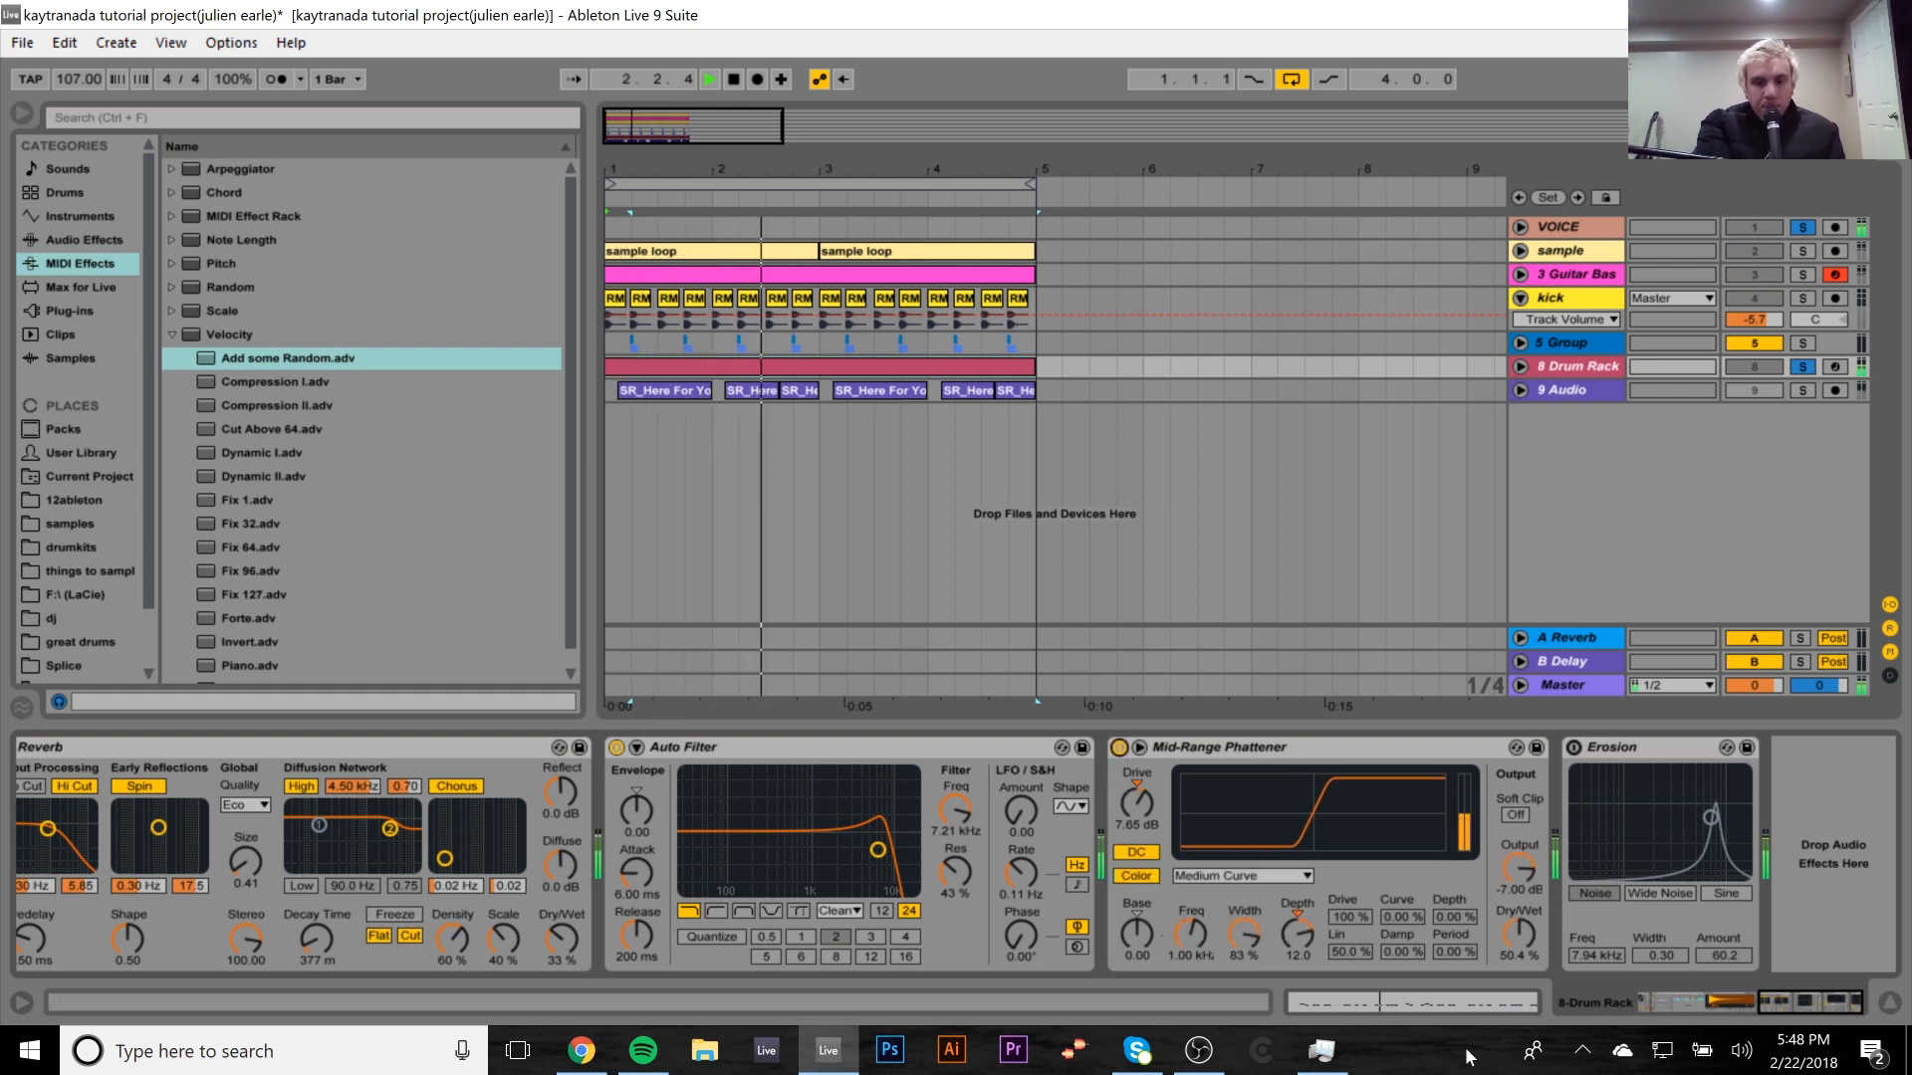
{"action": "key", "text": "space"}
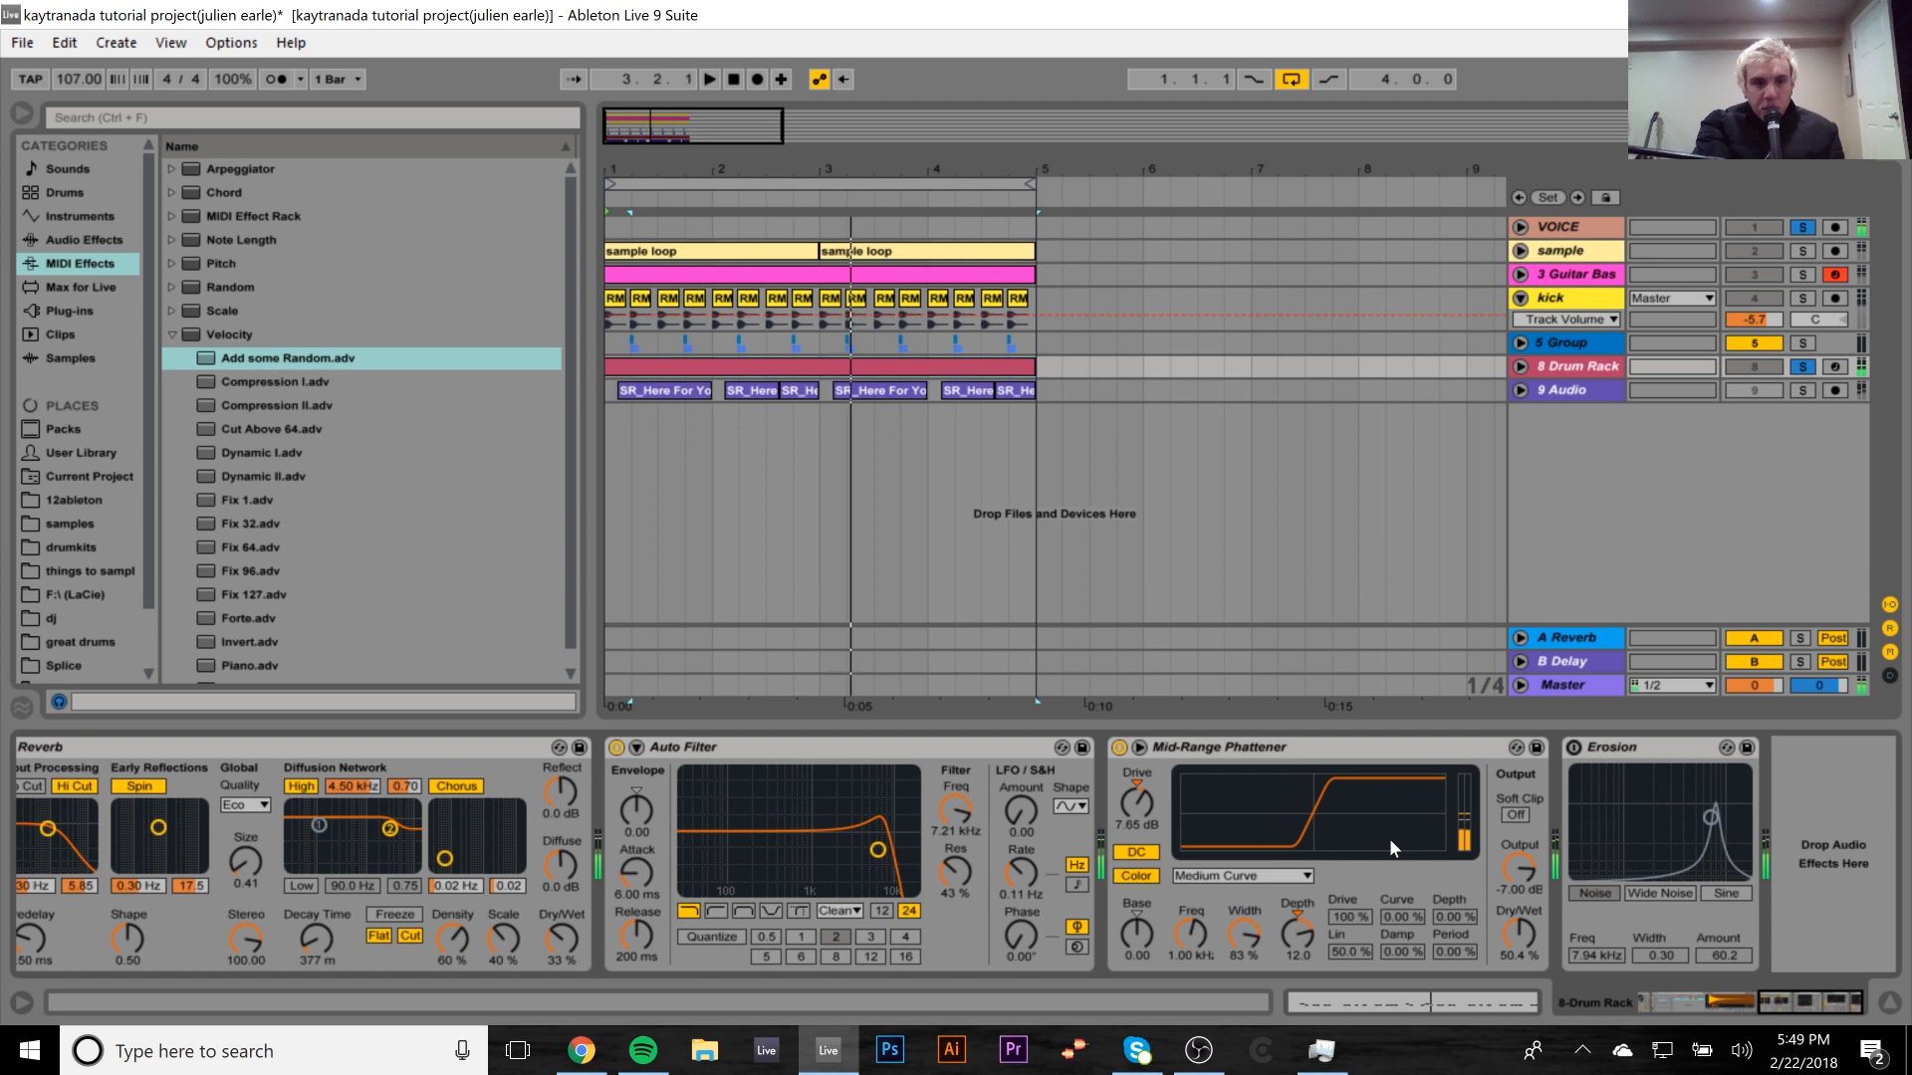
Locate the Mid-Range Phattener preset among the Saturator audio effects in the browser.
{"action": "left_click", "coordinate": [93, 244]}
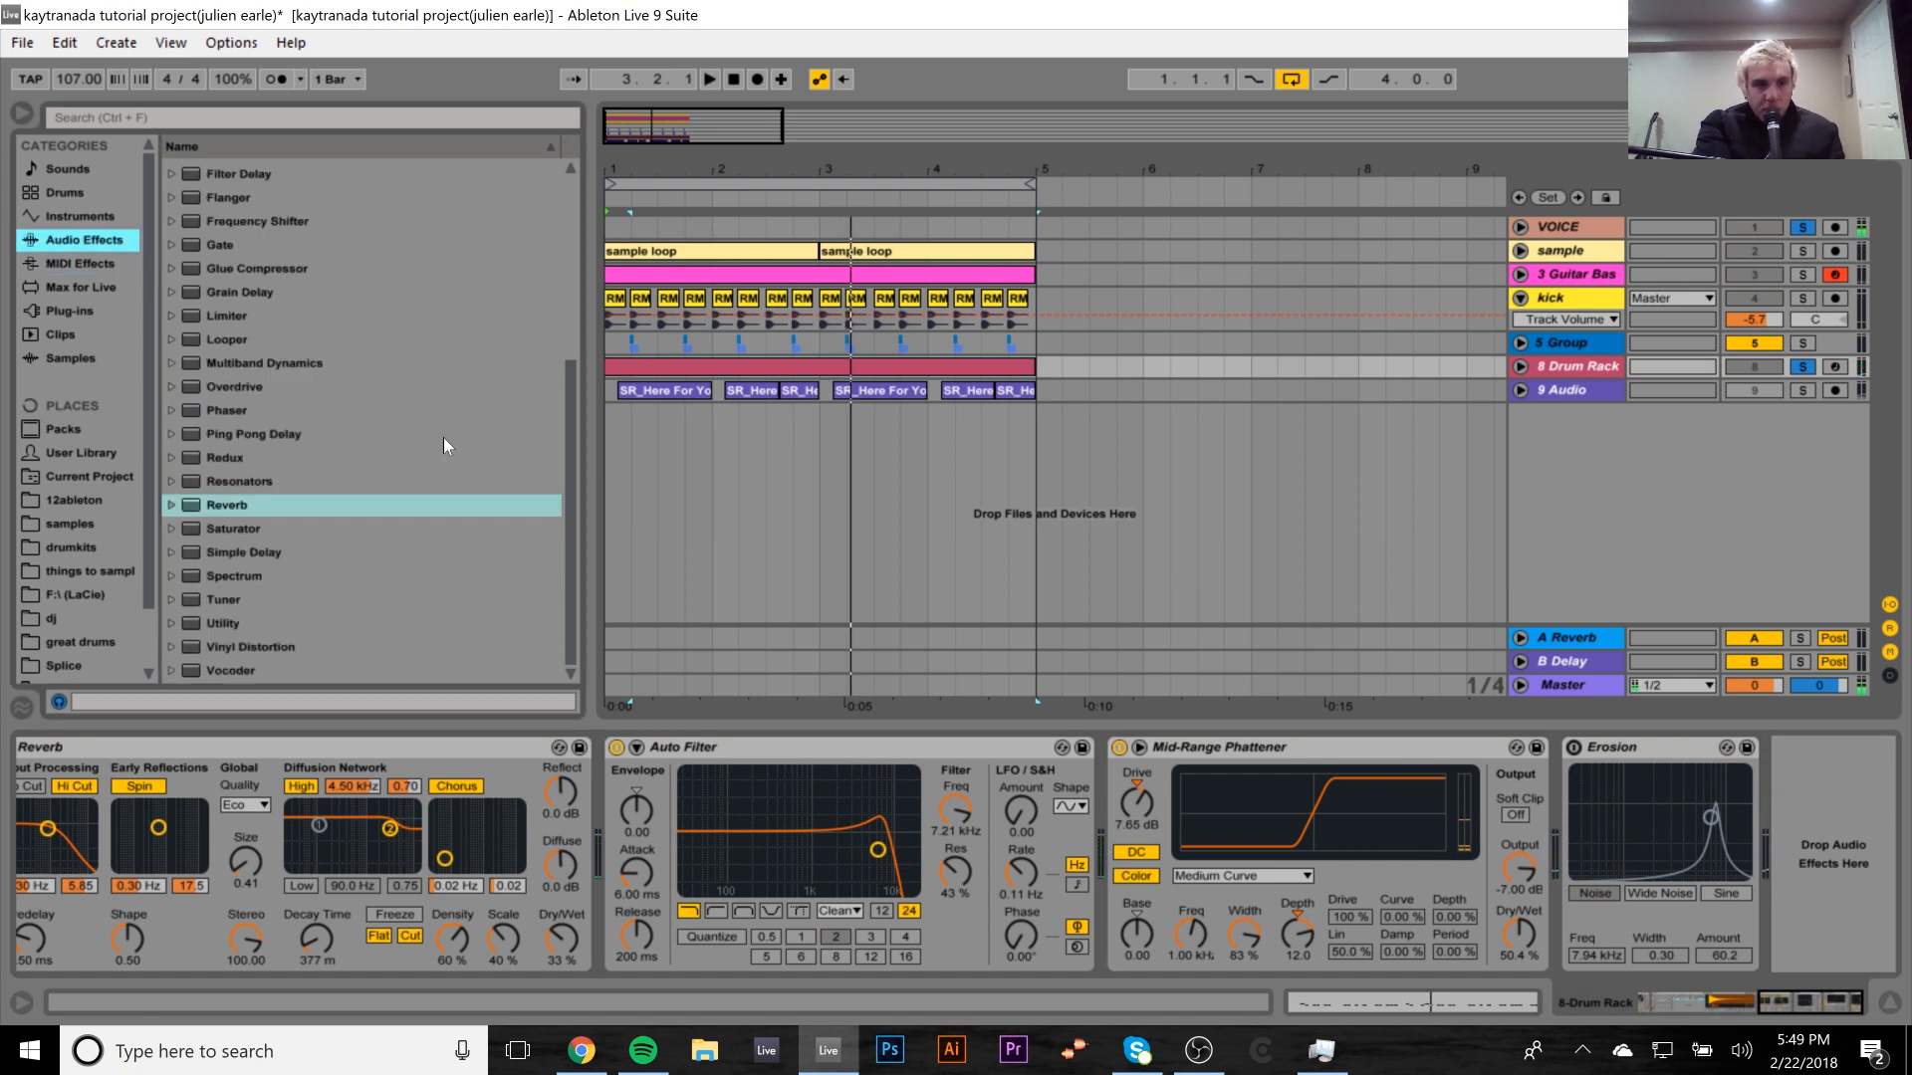
{"action": "left_click", "coordinate": [173, 528]}
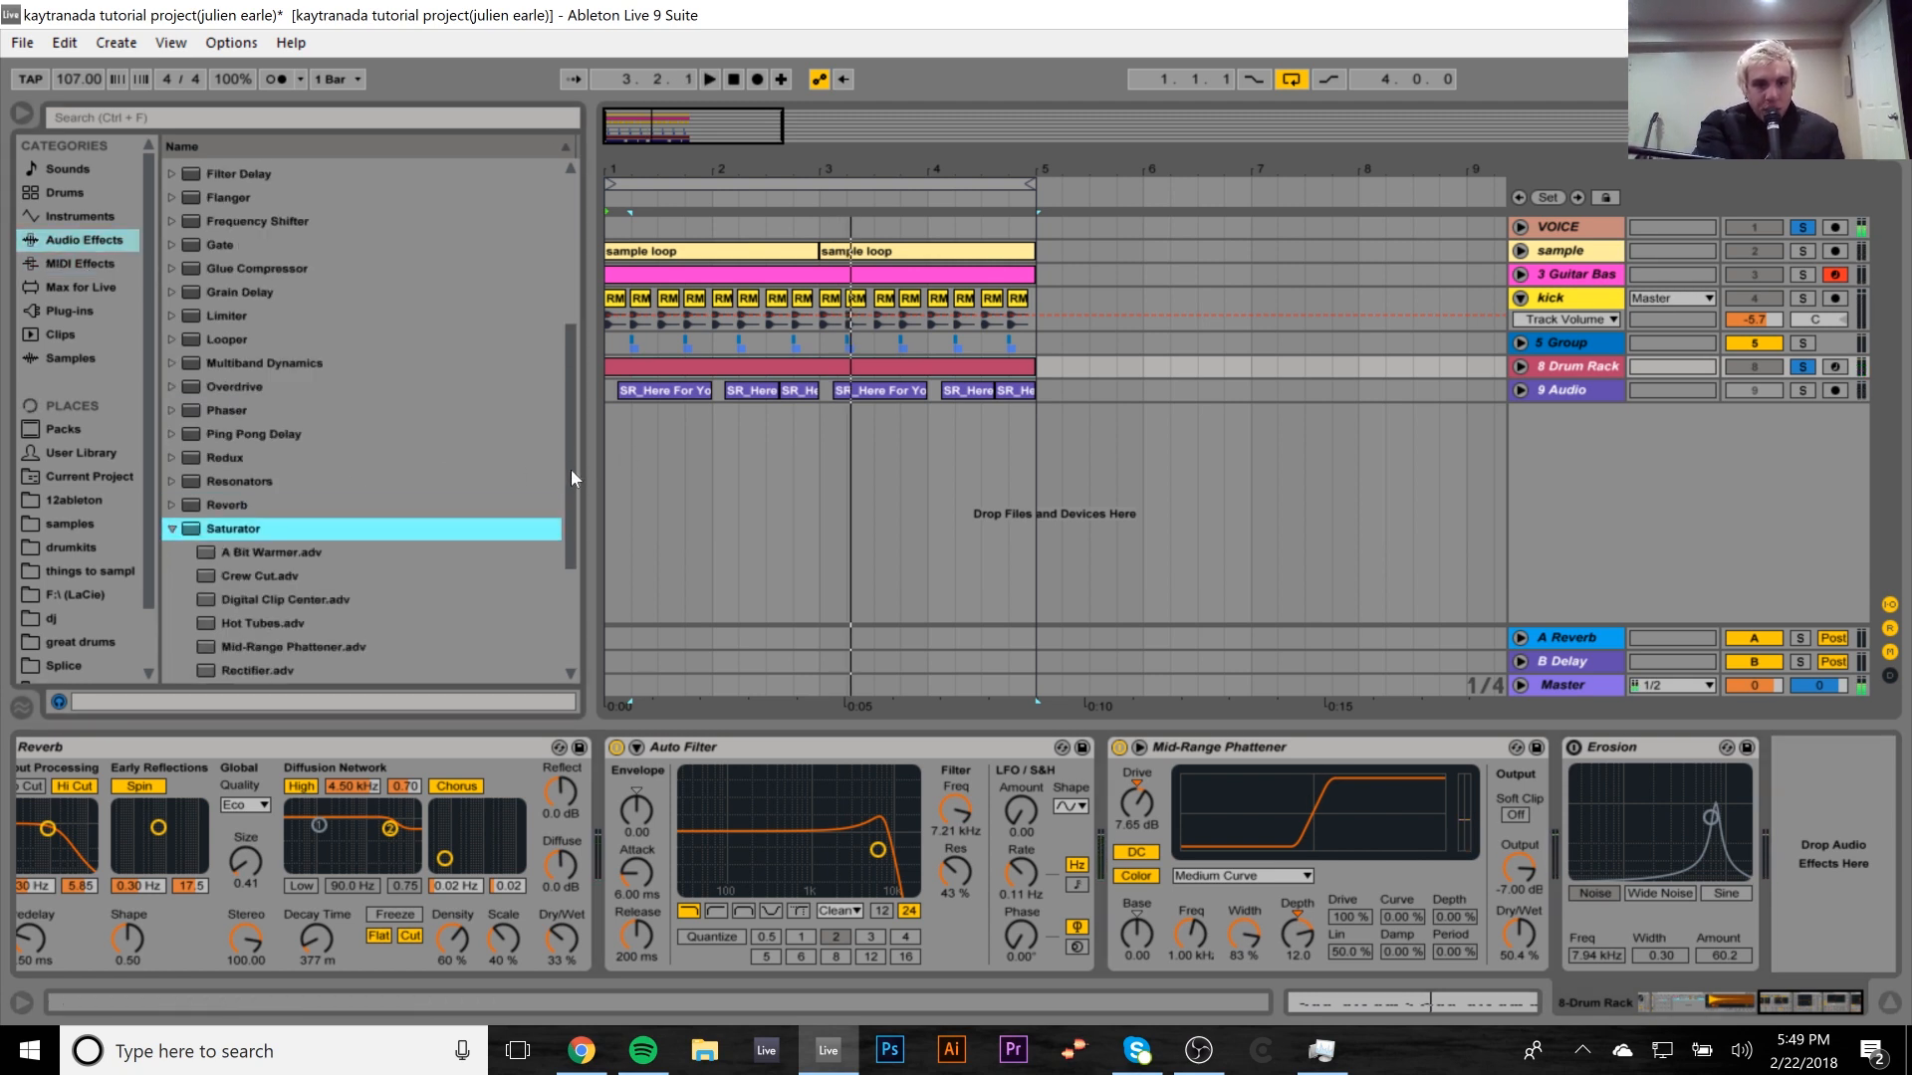
{"action": "scroll", "coordinate": [498, 518], "scroll_direction": "down", "scroll_amount": 3}
{"action": "left_click", "coordinate": [339, 487]}
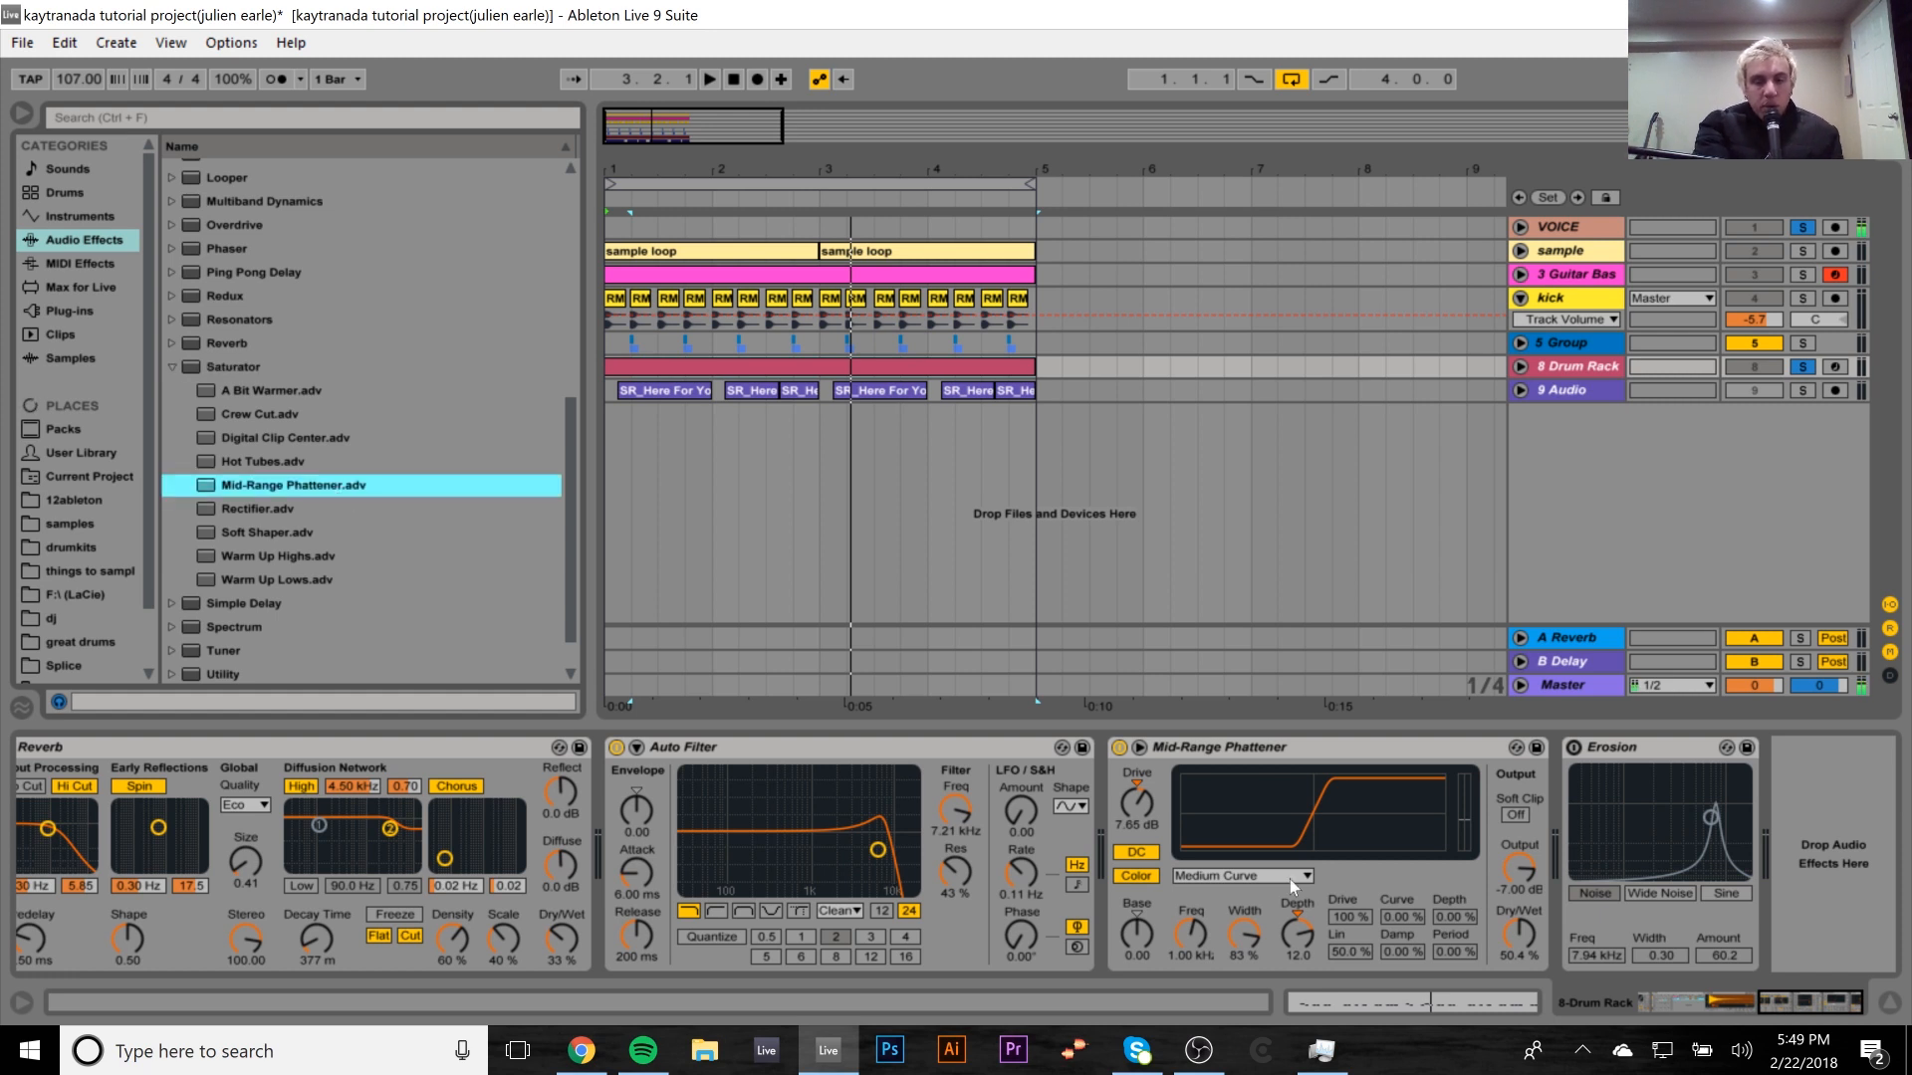
Turn on the Erosion effect on 8 Drum Rack and play the percussion loop to hear it.
{"action": "left_click", "coordinate": [1812, 1009]}
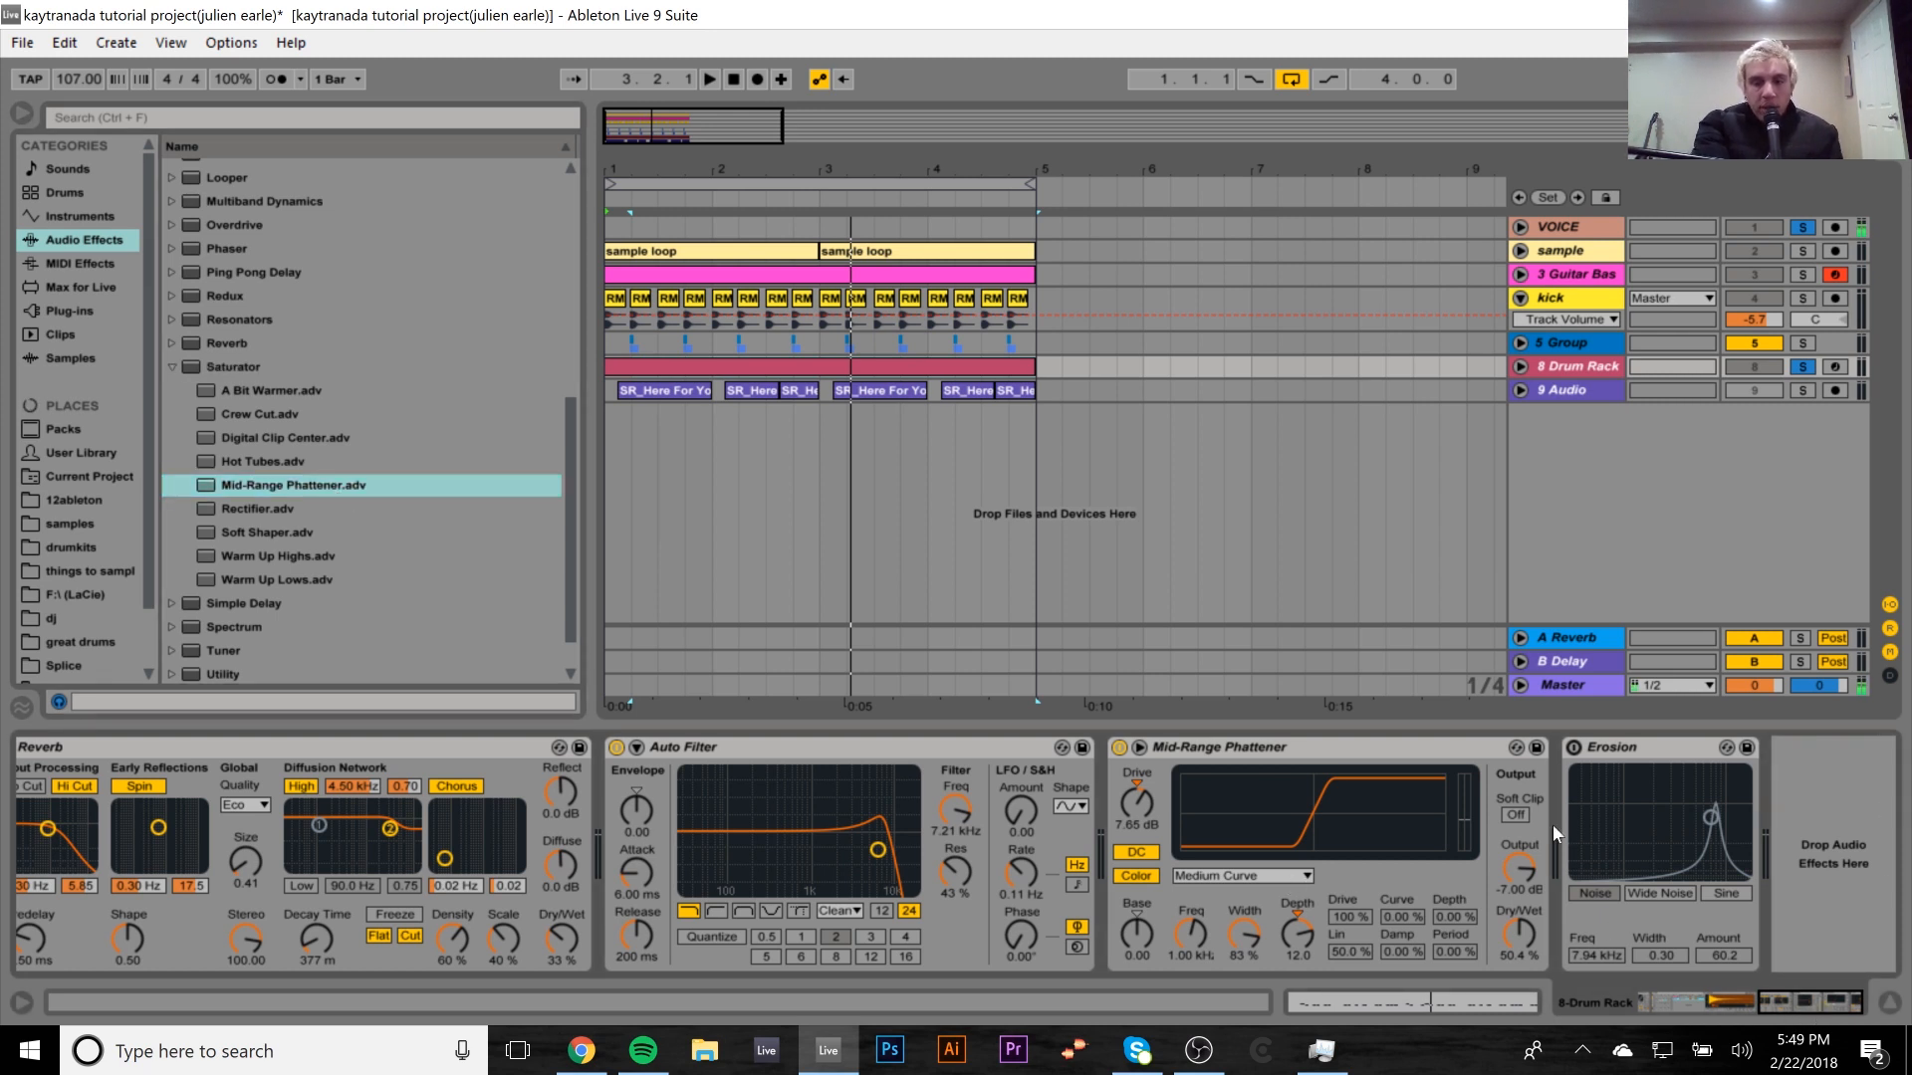
{"action": "left_click", "coordinate": [1573, 747]}
{"action": "key", "text": "space"}
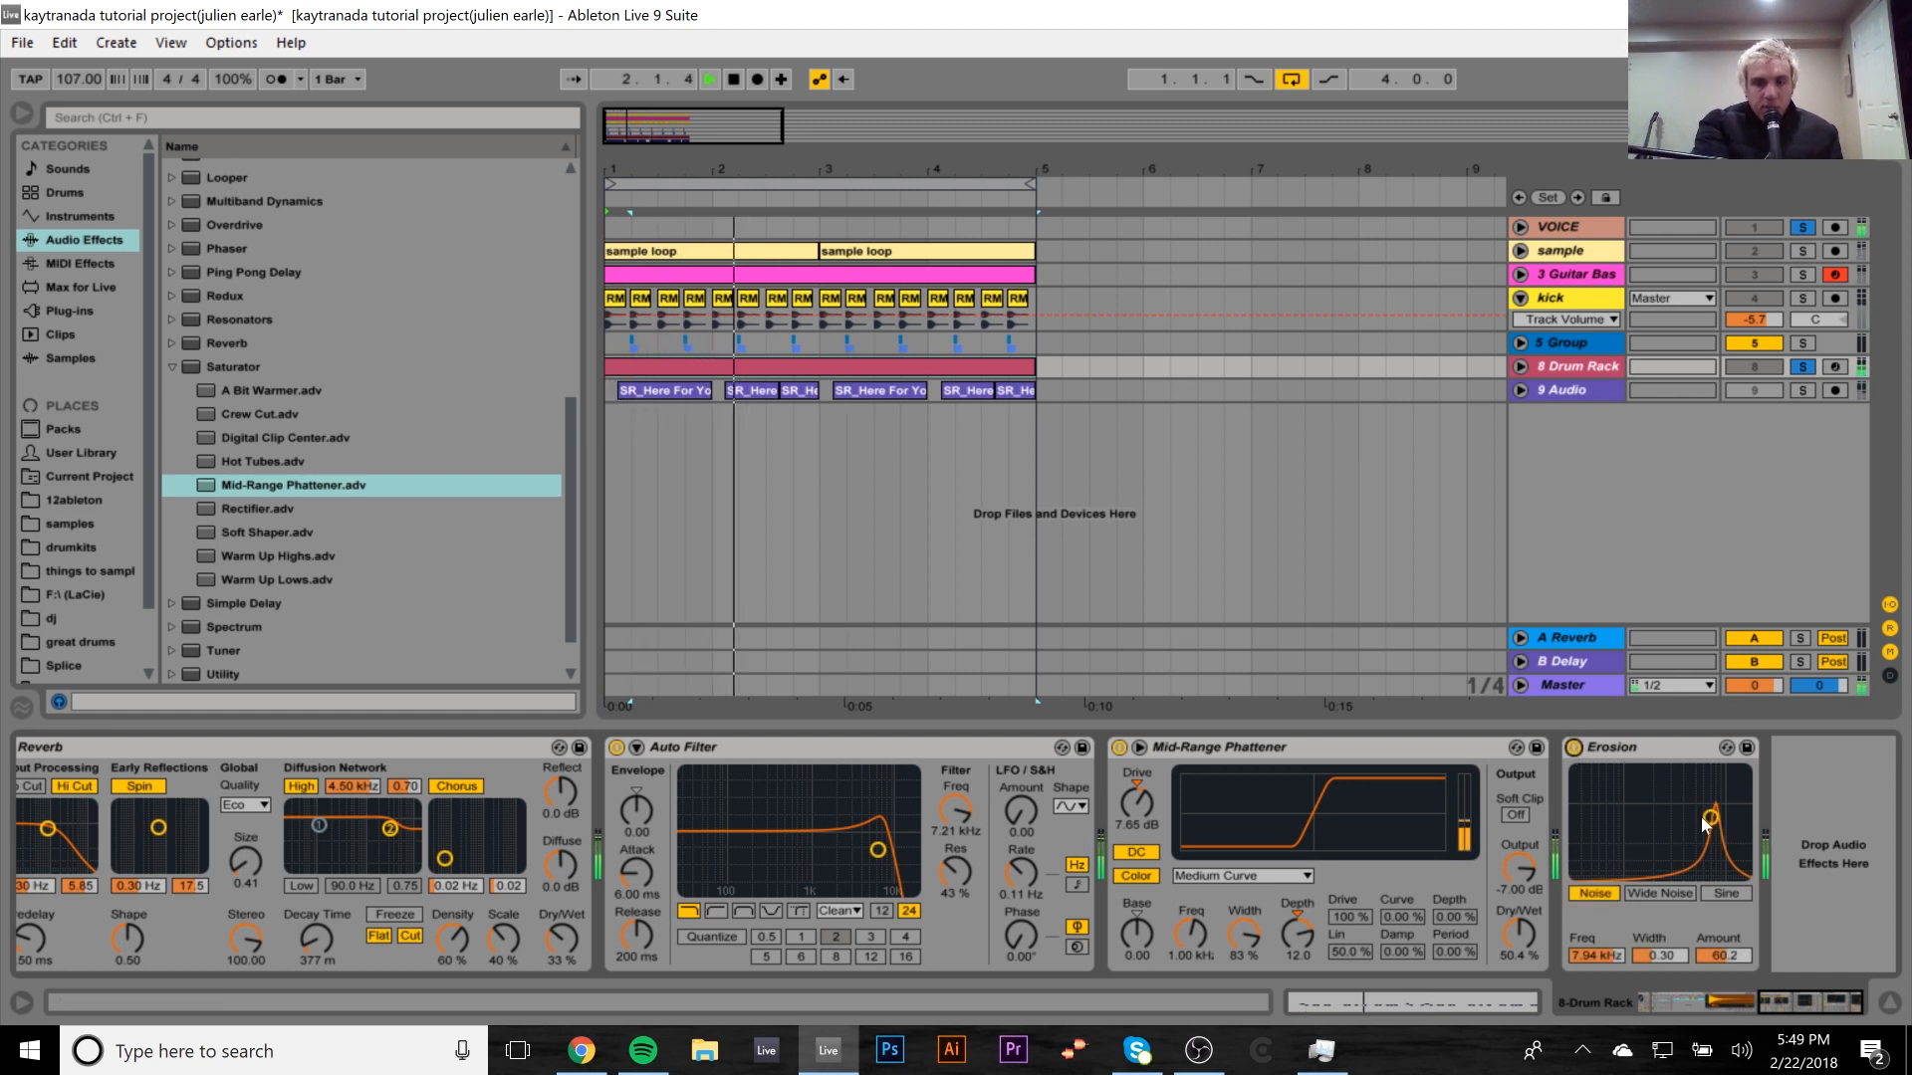
{"action": "key", "text": "space"}
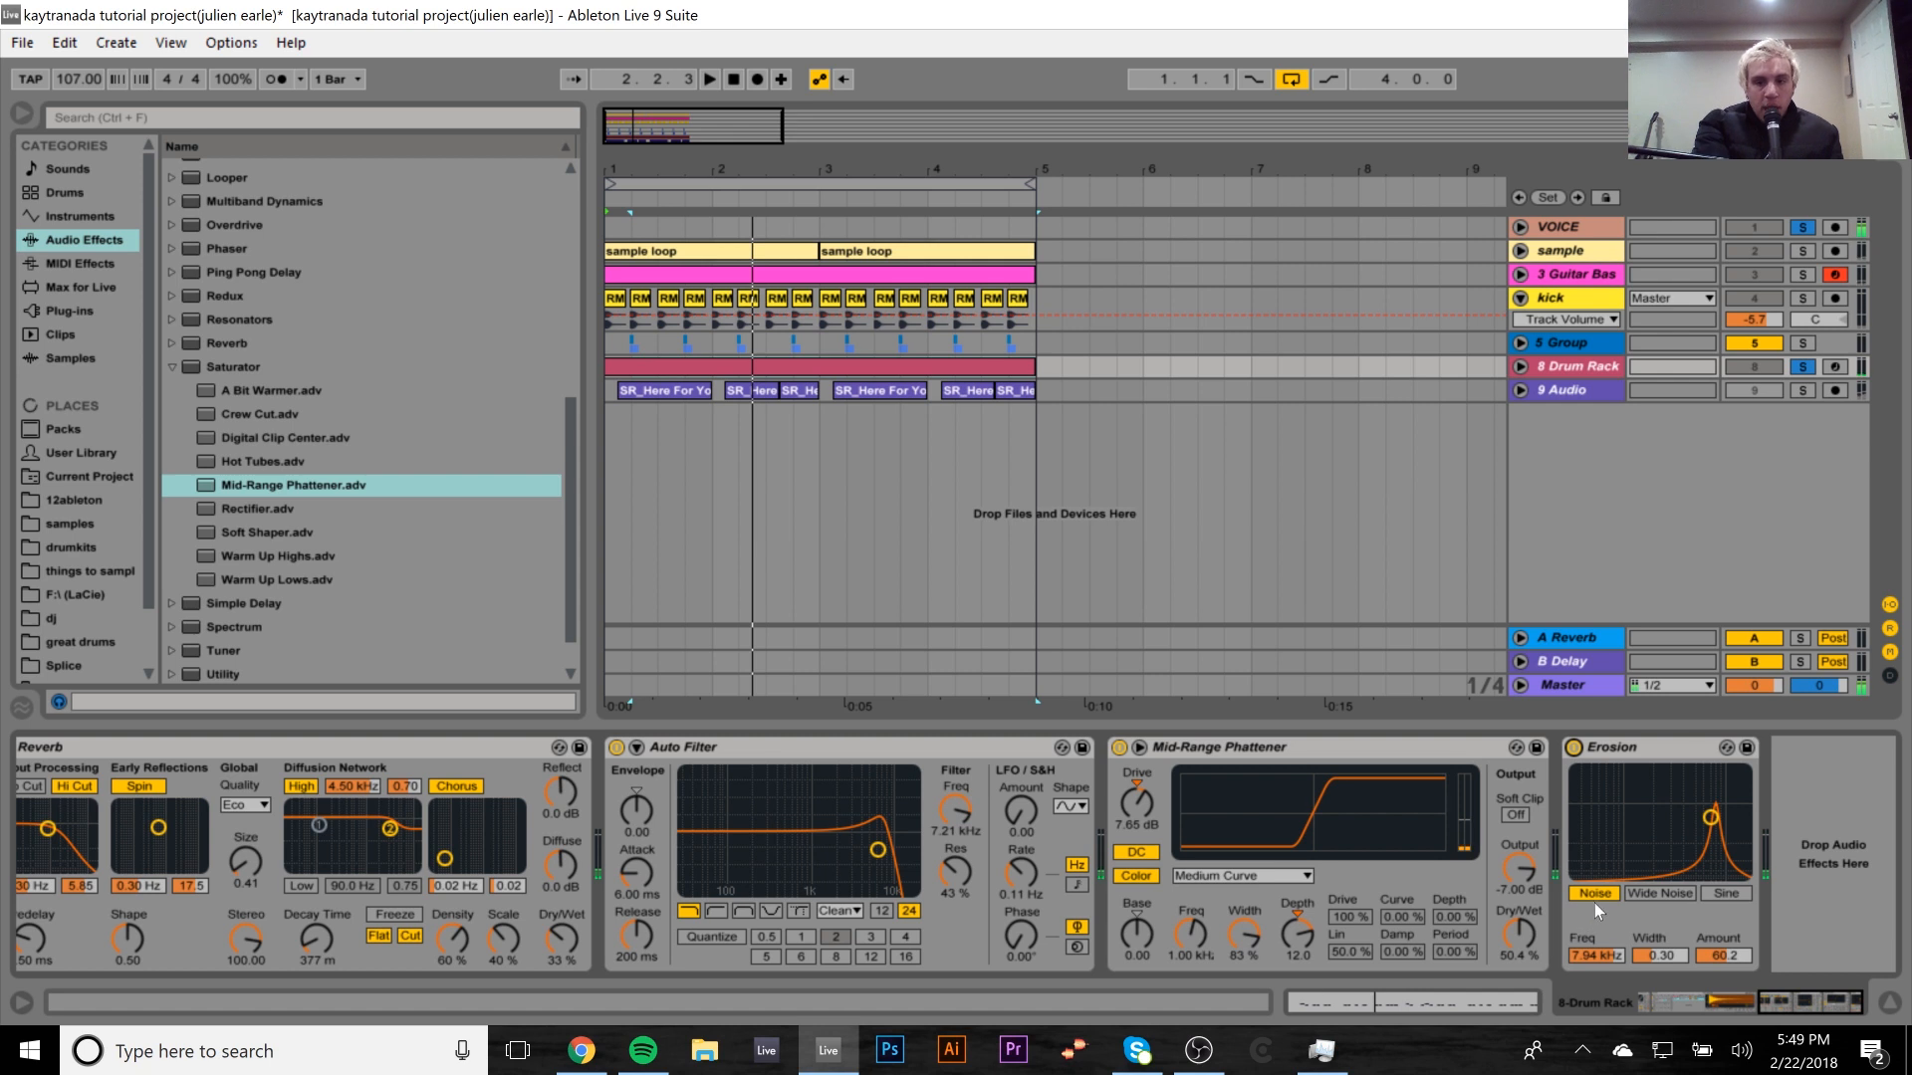
{"action": "key", "text": "space"}
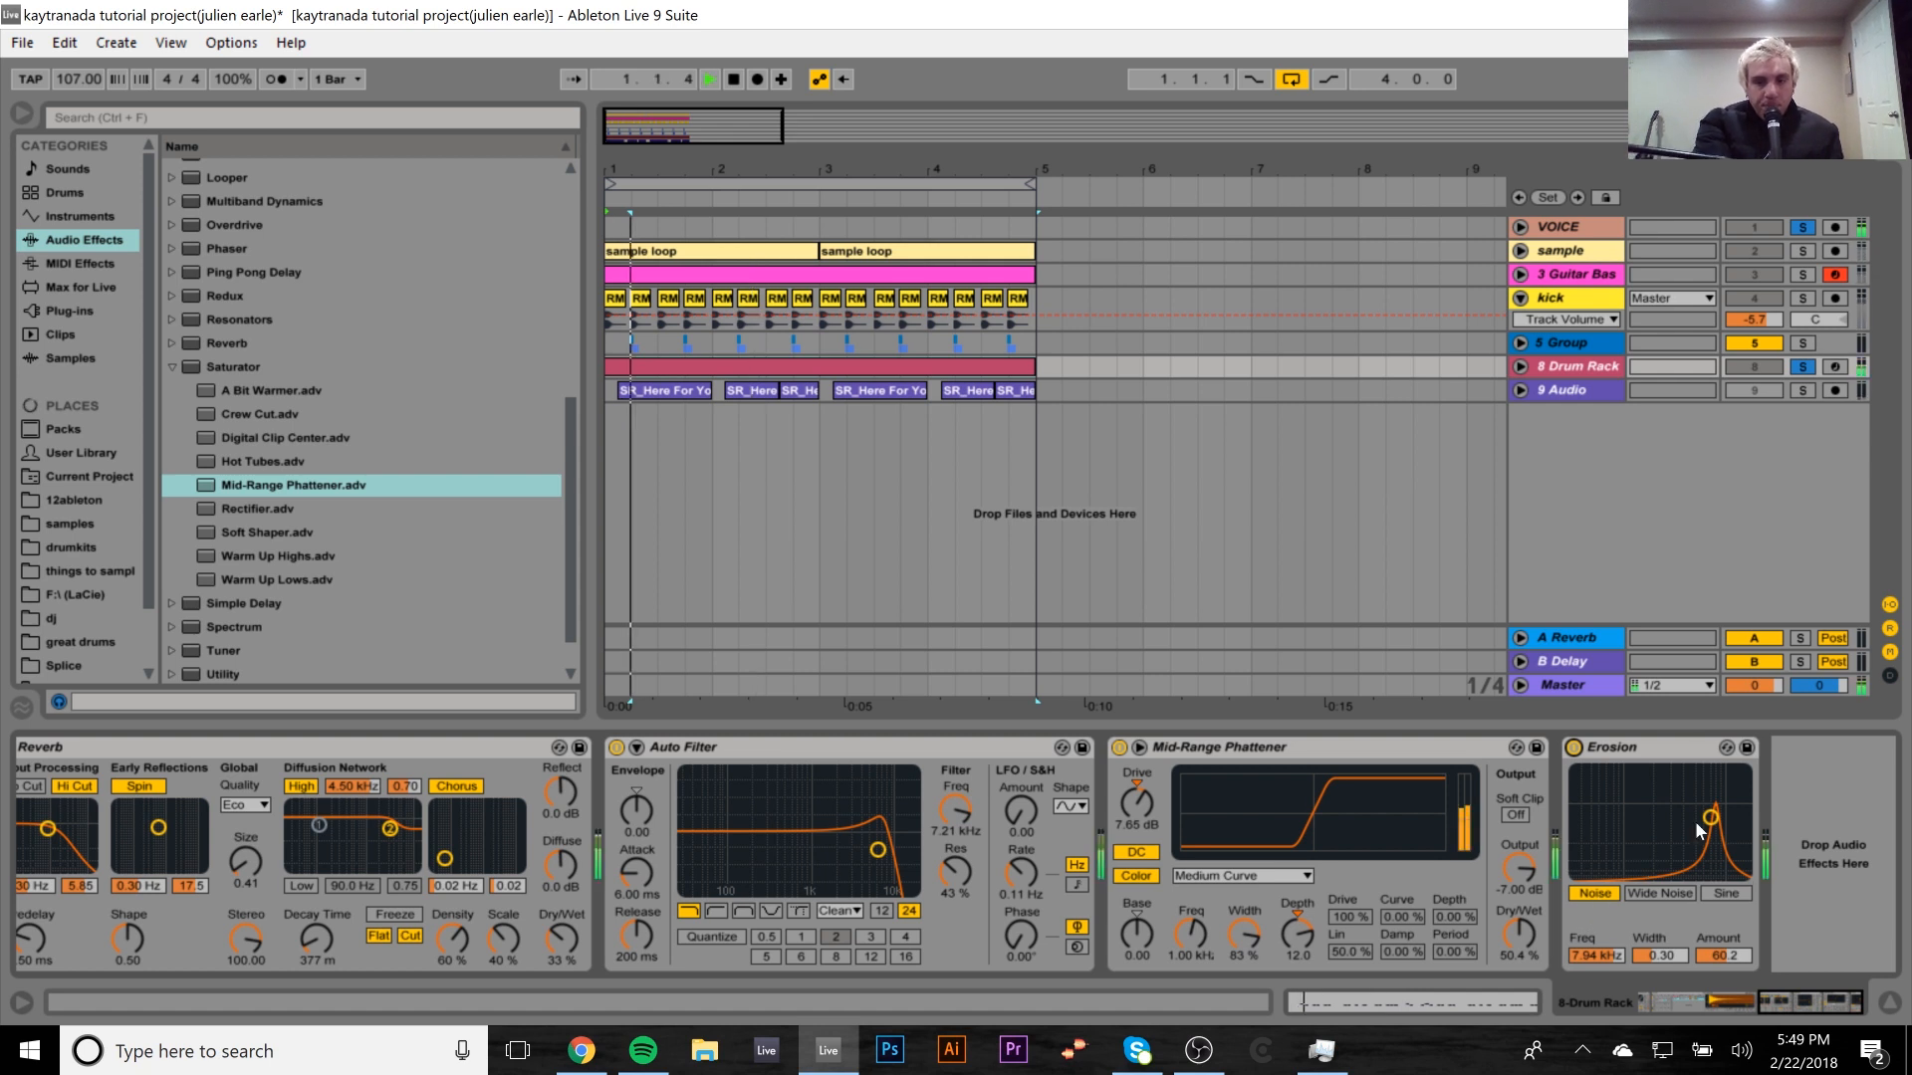
Try an Erosion frequency of about 3.83 kHz with a higher amount, stop playback and undo the change.
{"action": "mouse_move", "coordinate": [1711, 828]}
{"action": "left_mouse_down"}
{"action": "mouse_move", "coordinate": [1618, 811]}
{"action": "mouse_move", "coordinate": [1683, 815]}
{"action": "left_mouse_up"}
{"action": "key", "text": "space"}
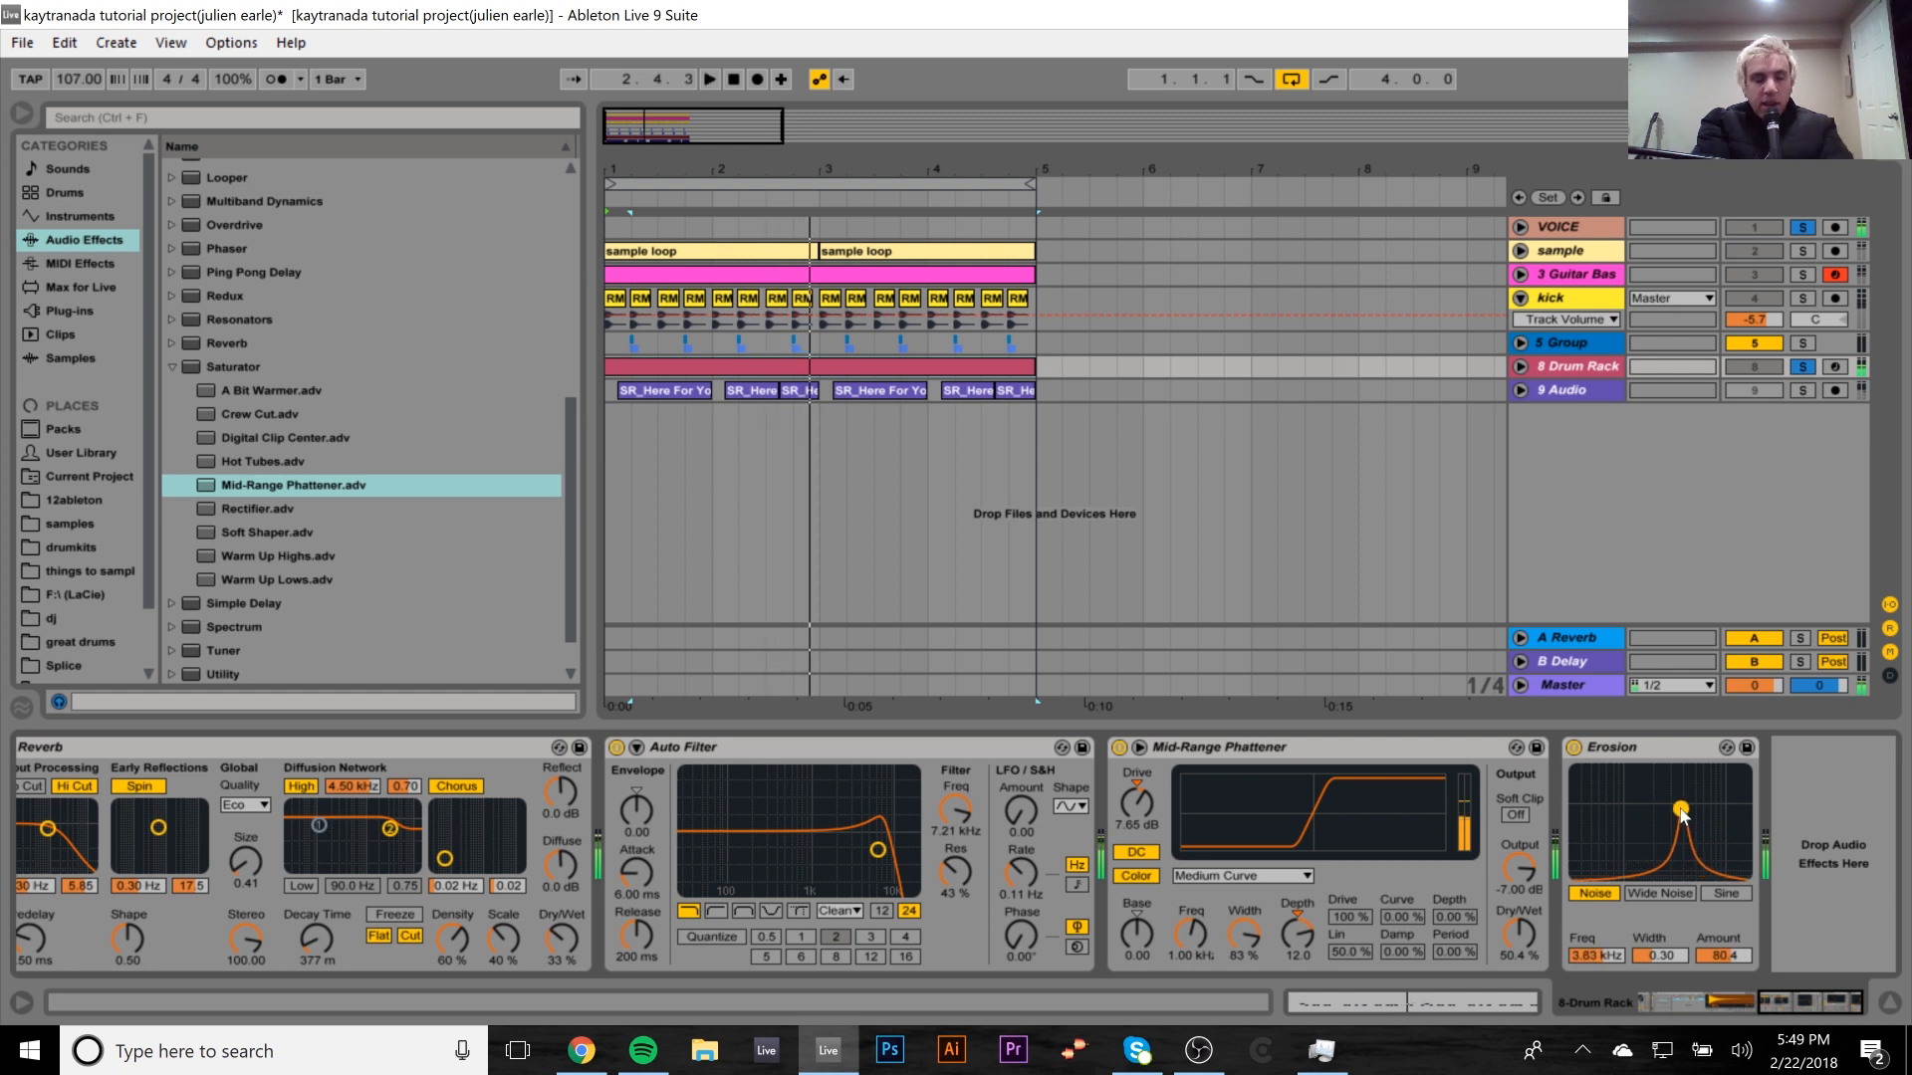
{"action": "key", "text": "ctrl+z"}
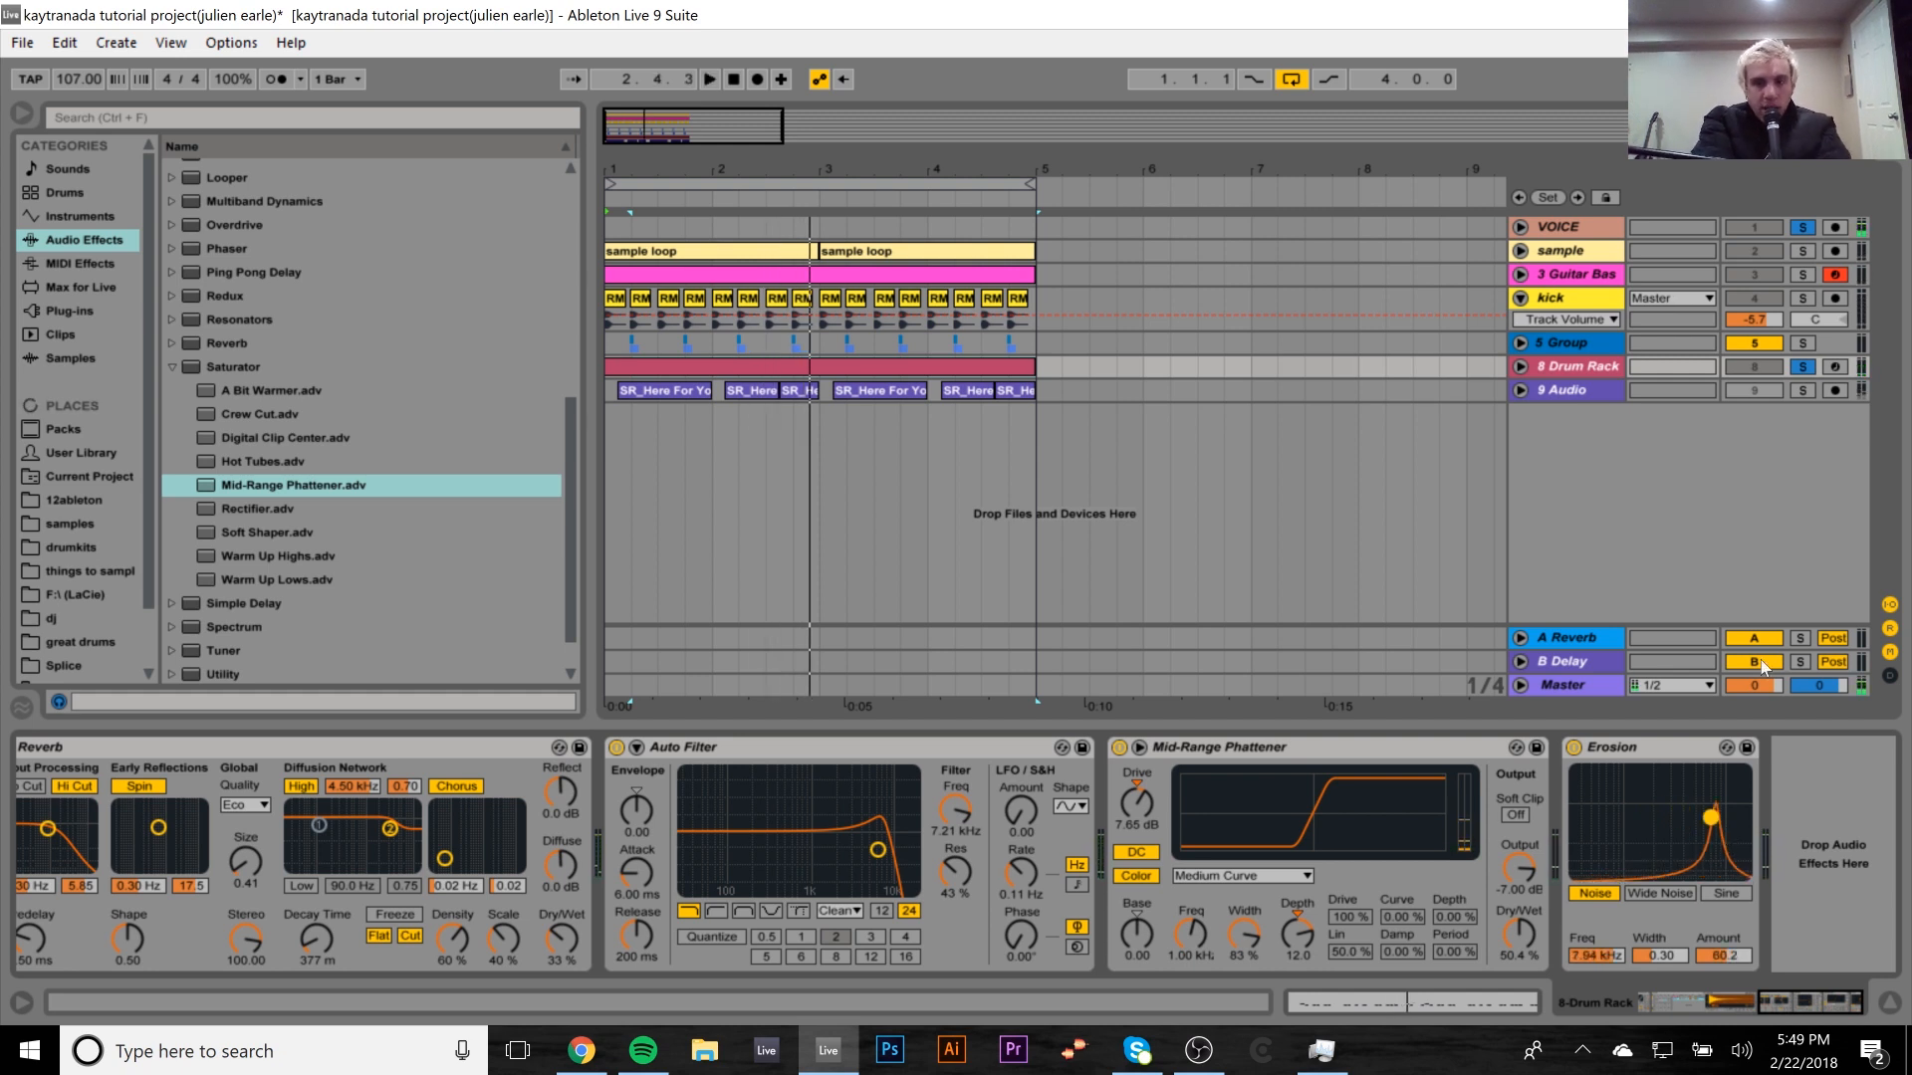
Unsolo 8 Drum Rack, activate the 9 Audio track and play the full beat.
{"action": "left_click", "coordinate": [1804, 367]}
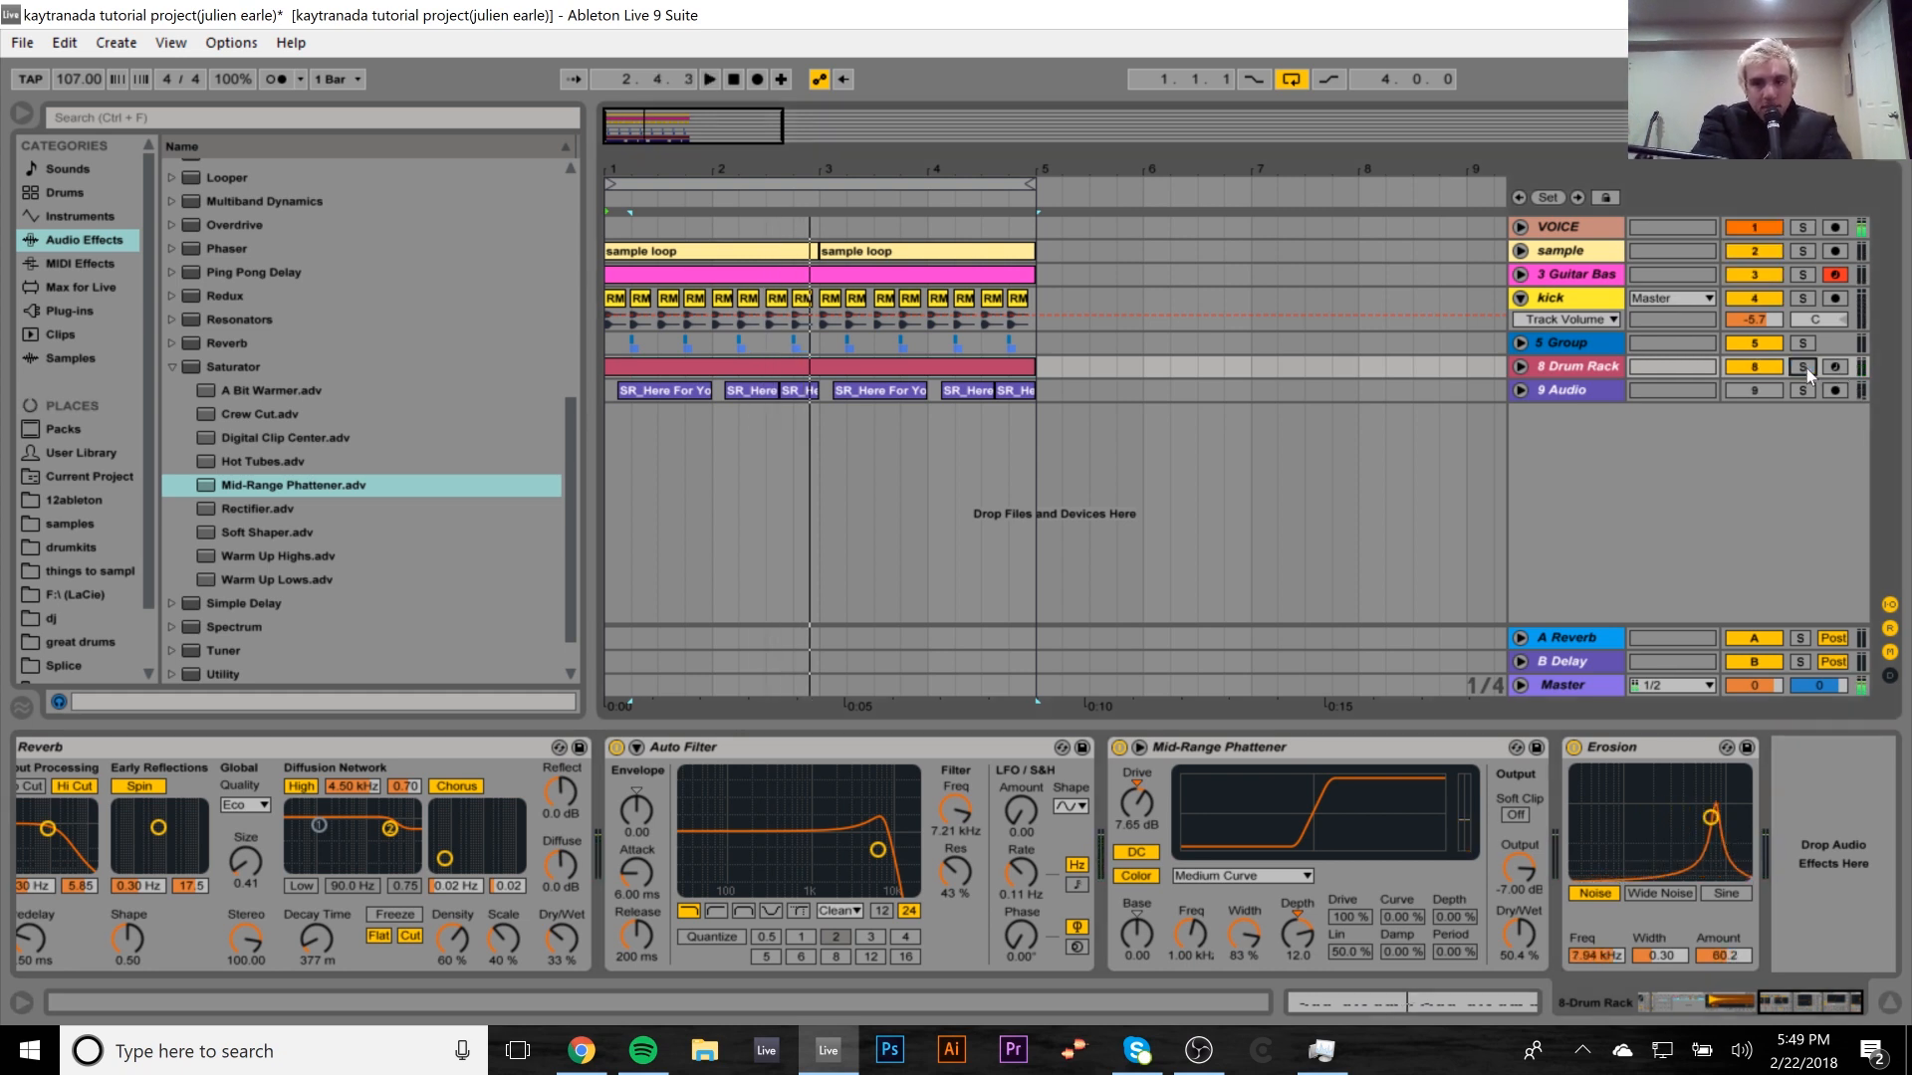
{"action": "left_click", "coordinate": [1556, 366]}
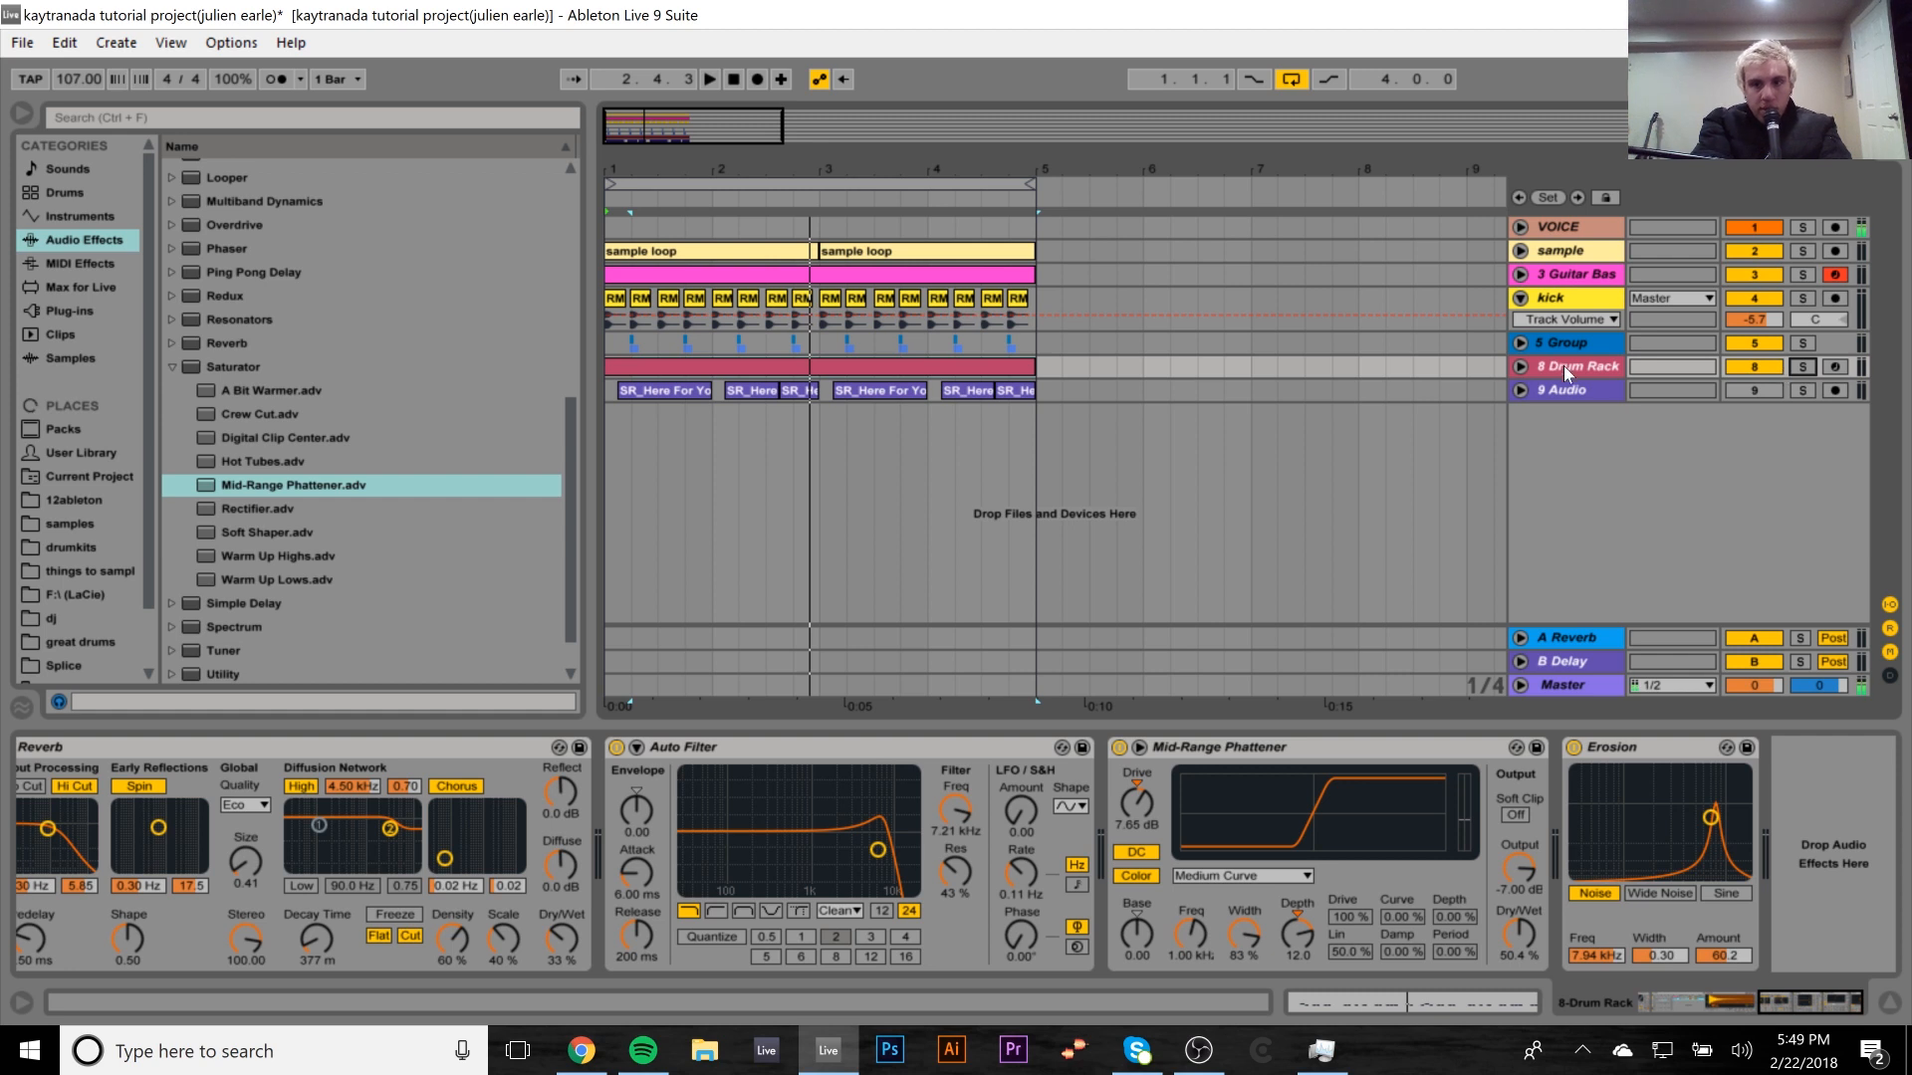
{"action": "left_click", "coordinate": [1747, 389]}
{"action": "key", "text": "space"}
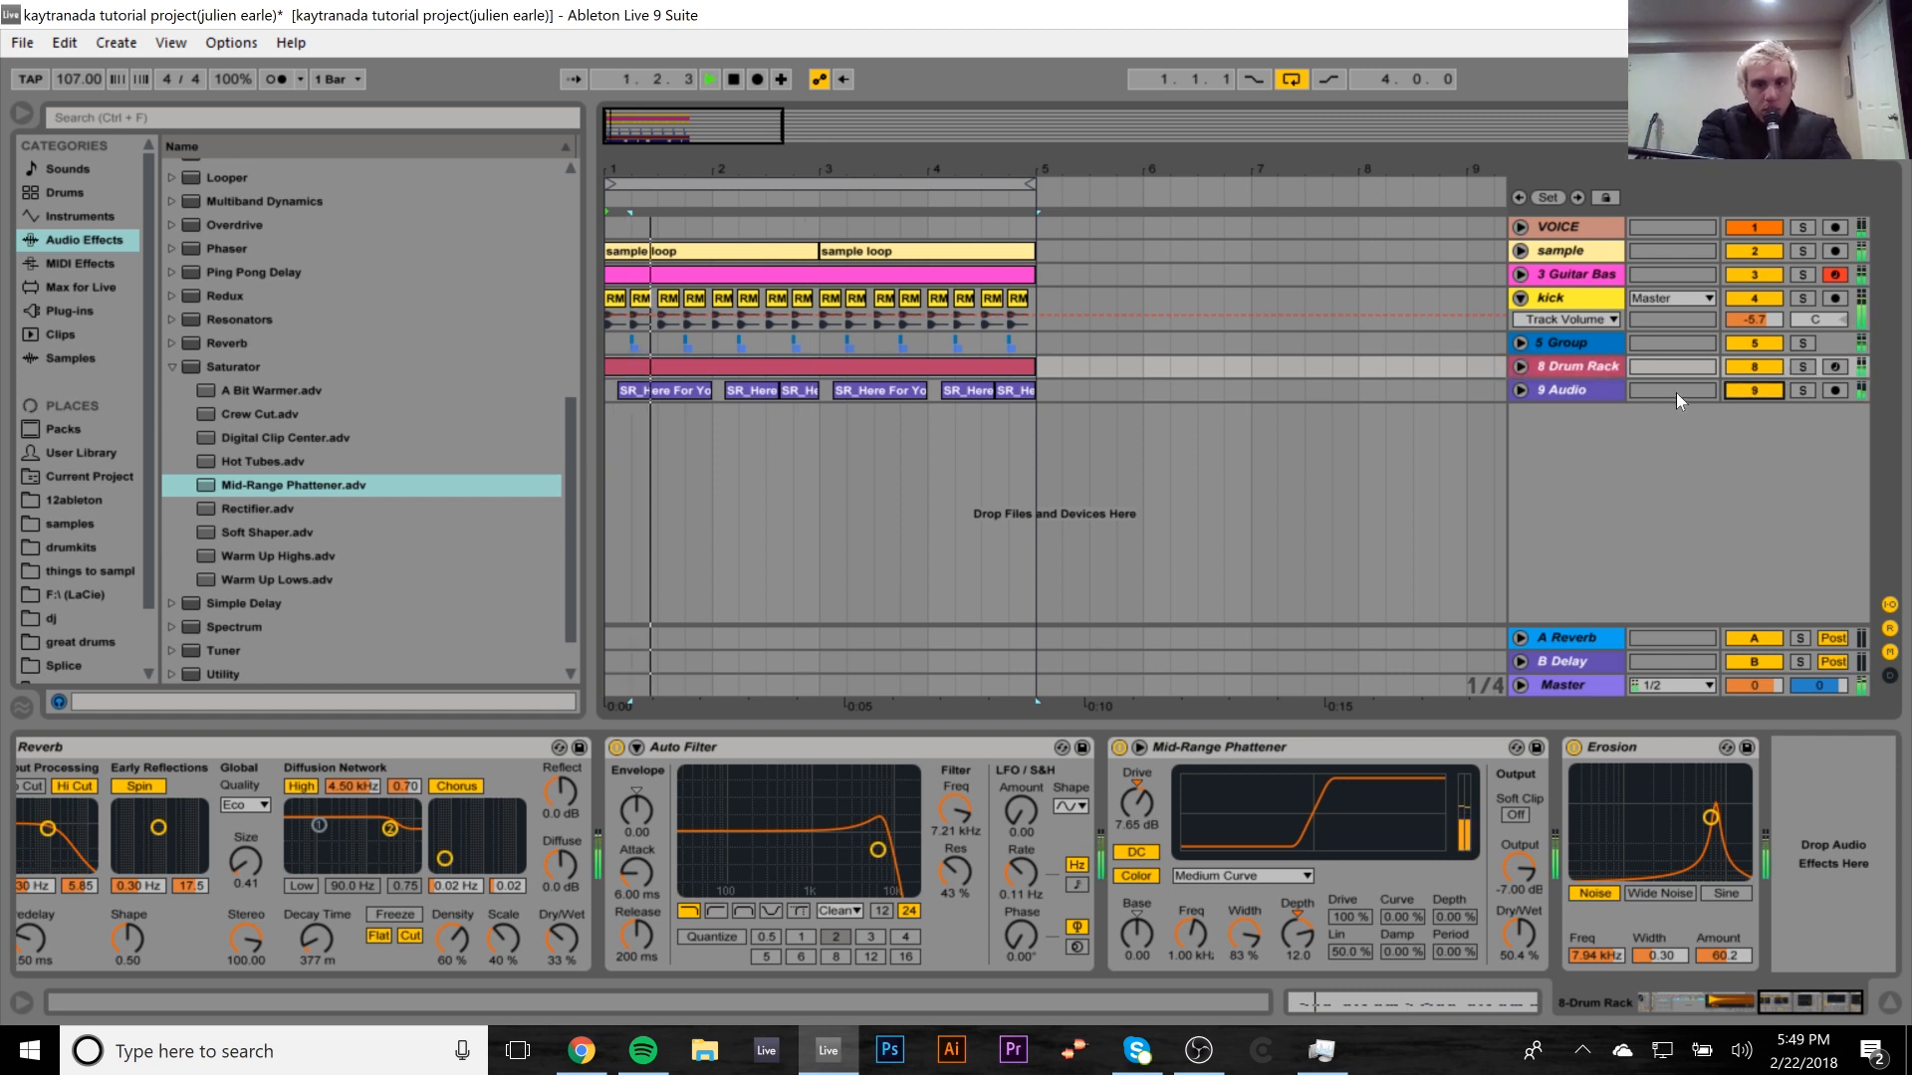
Show the 9 Audio effects and hear the beat with VOICE muted, stopping playback, unmuting VOICE and selecting 9 Audio.
{"action": "left_click", "coordinate": [1587, 388]}
{"action": "left_click", "coordinate": [1777, 226]}
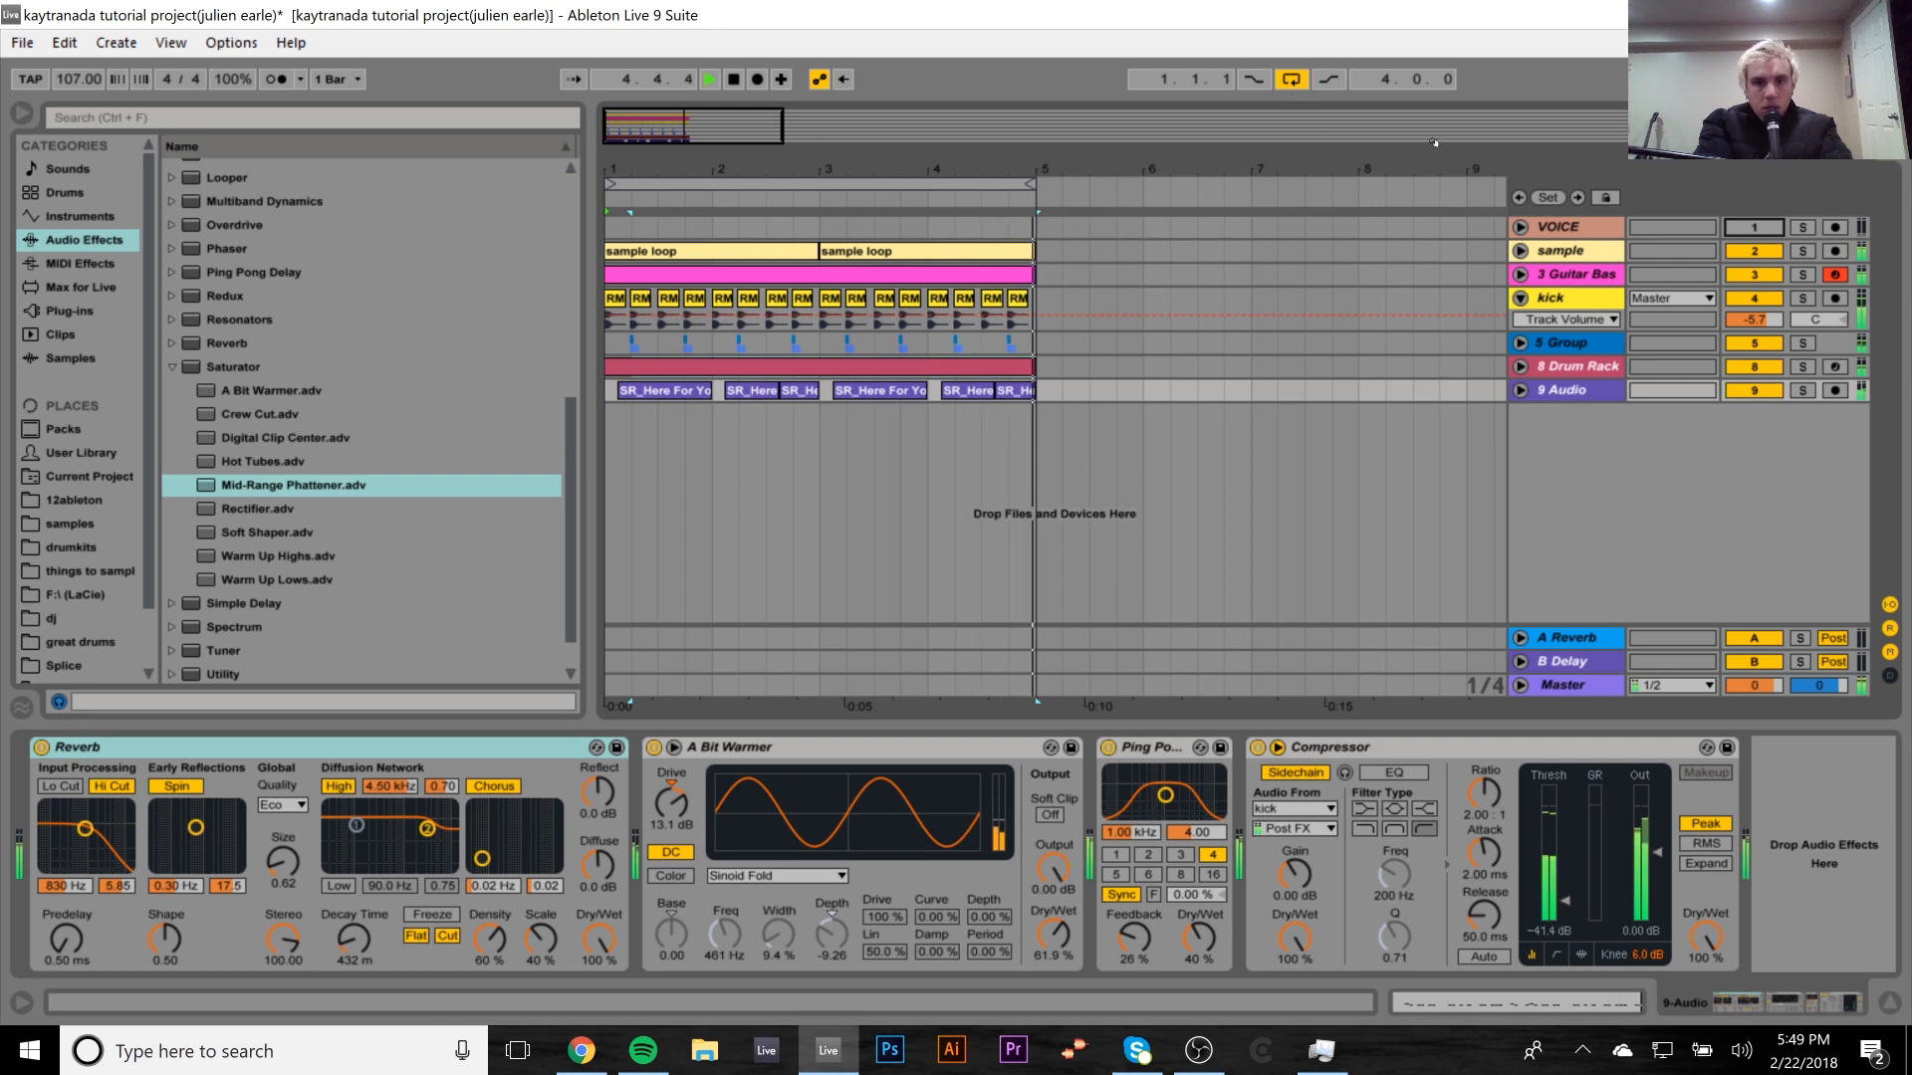
{"action": "key", "text": "space"}
{"action": "left_click", "coordinate": [1737, 225]}
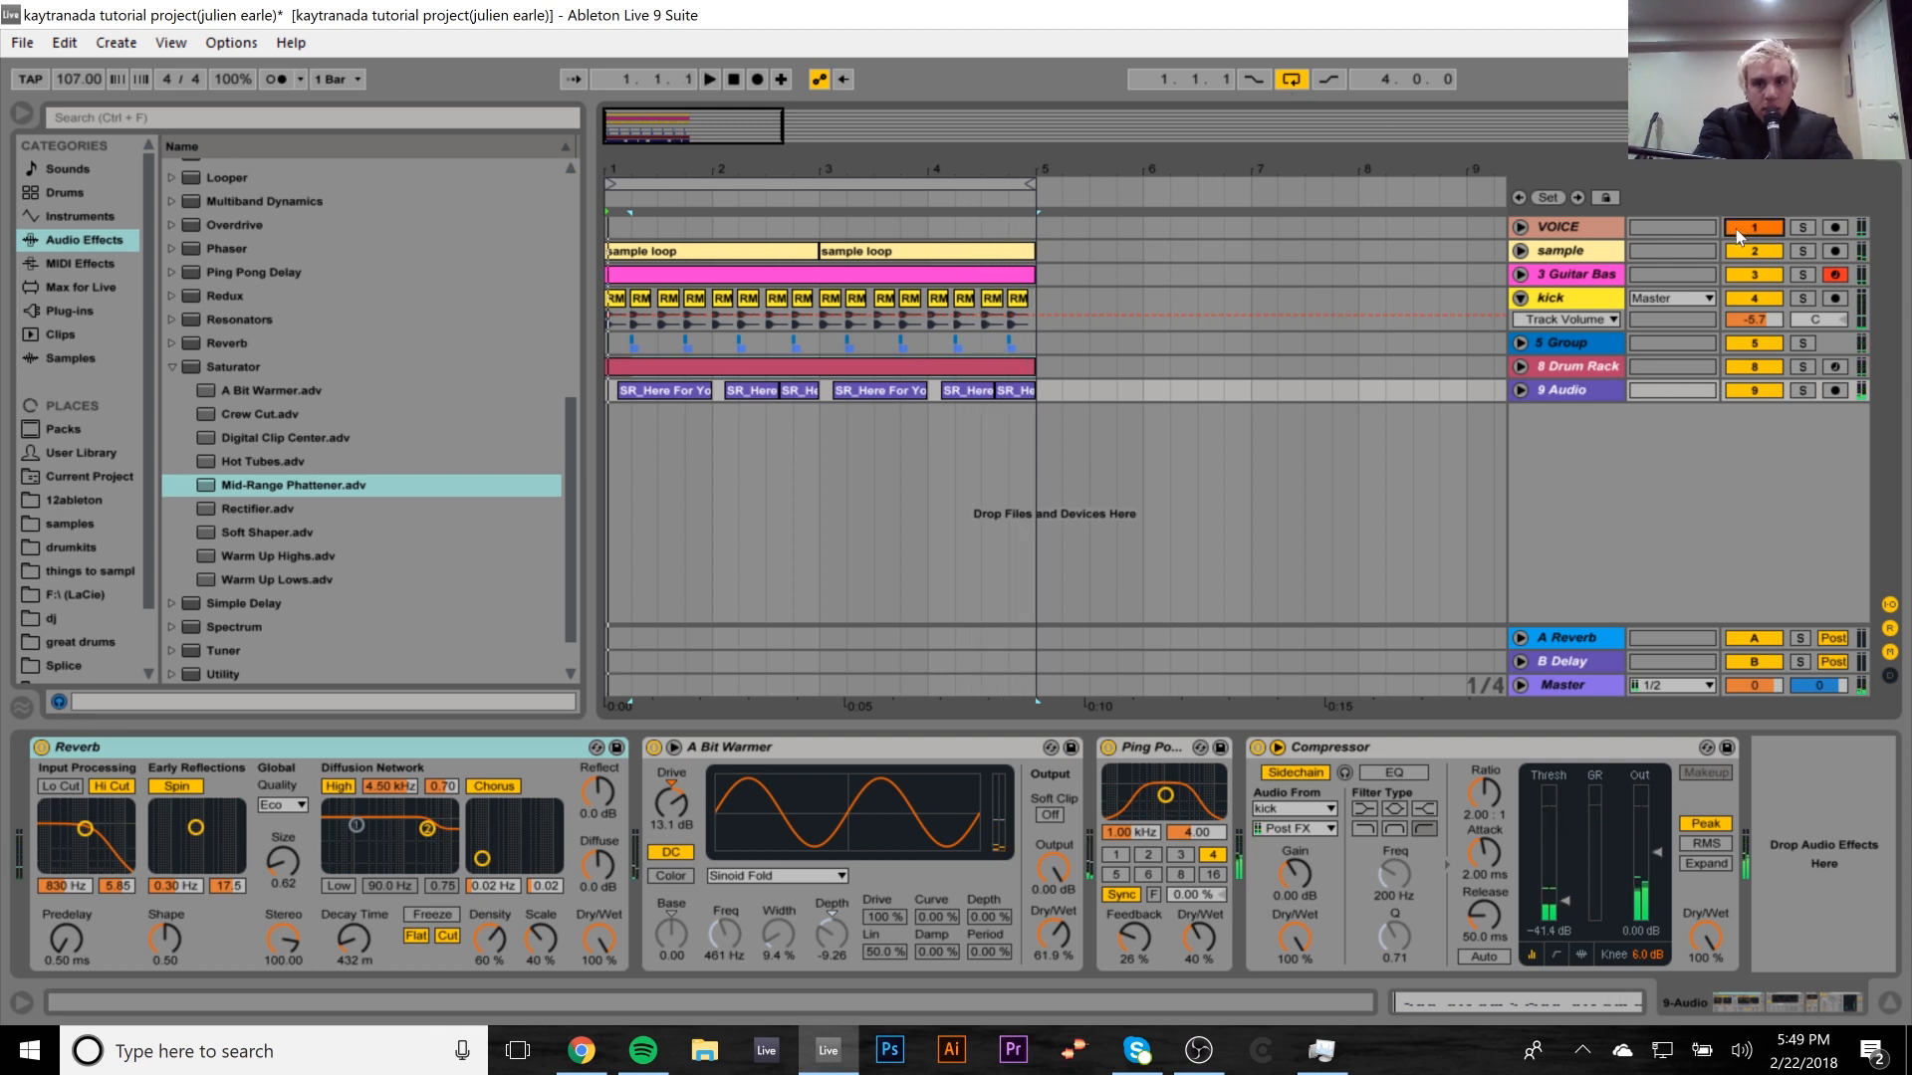
{"action": "left_click", "coordinate": [1562, 390]}
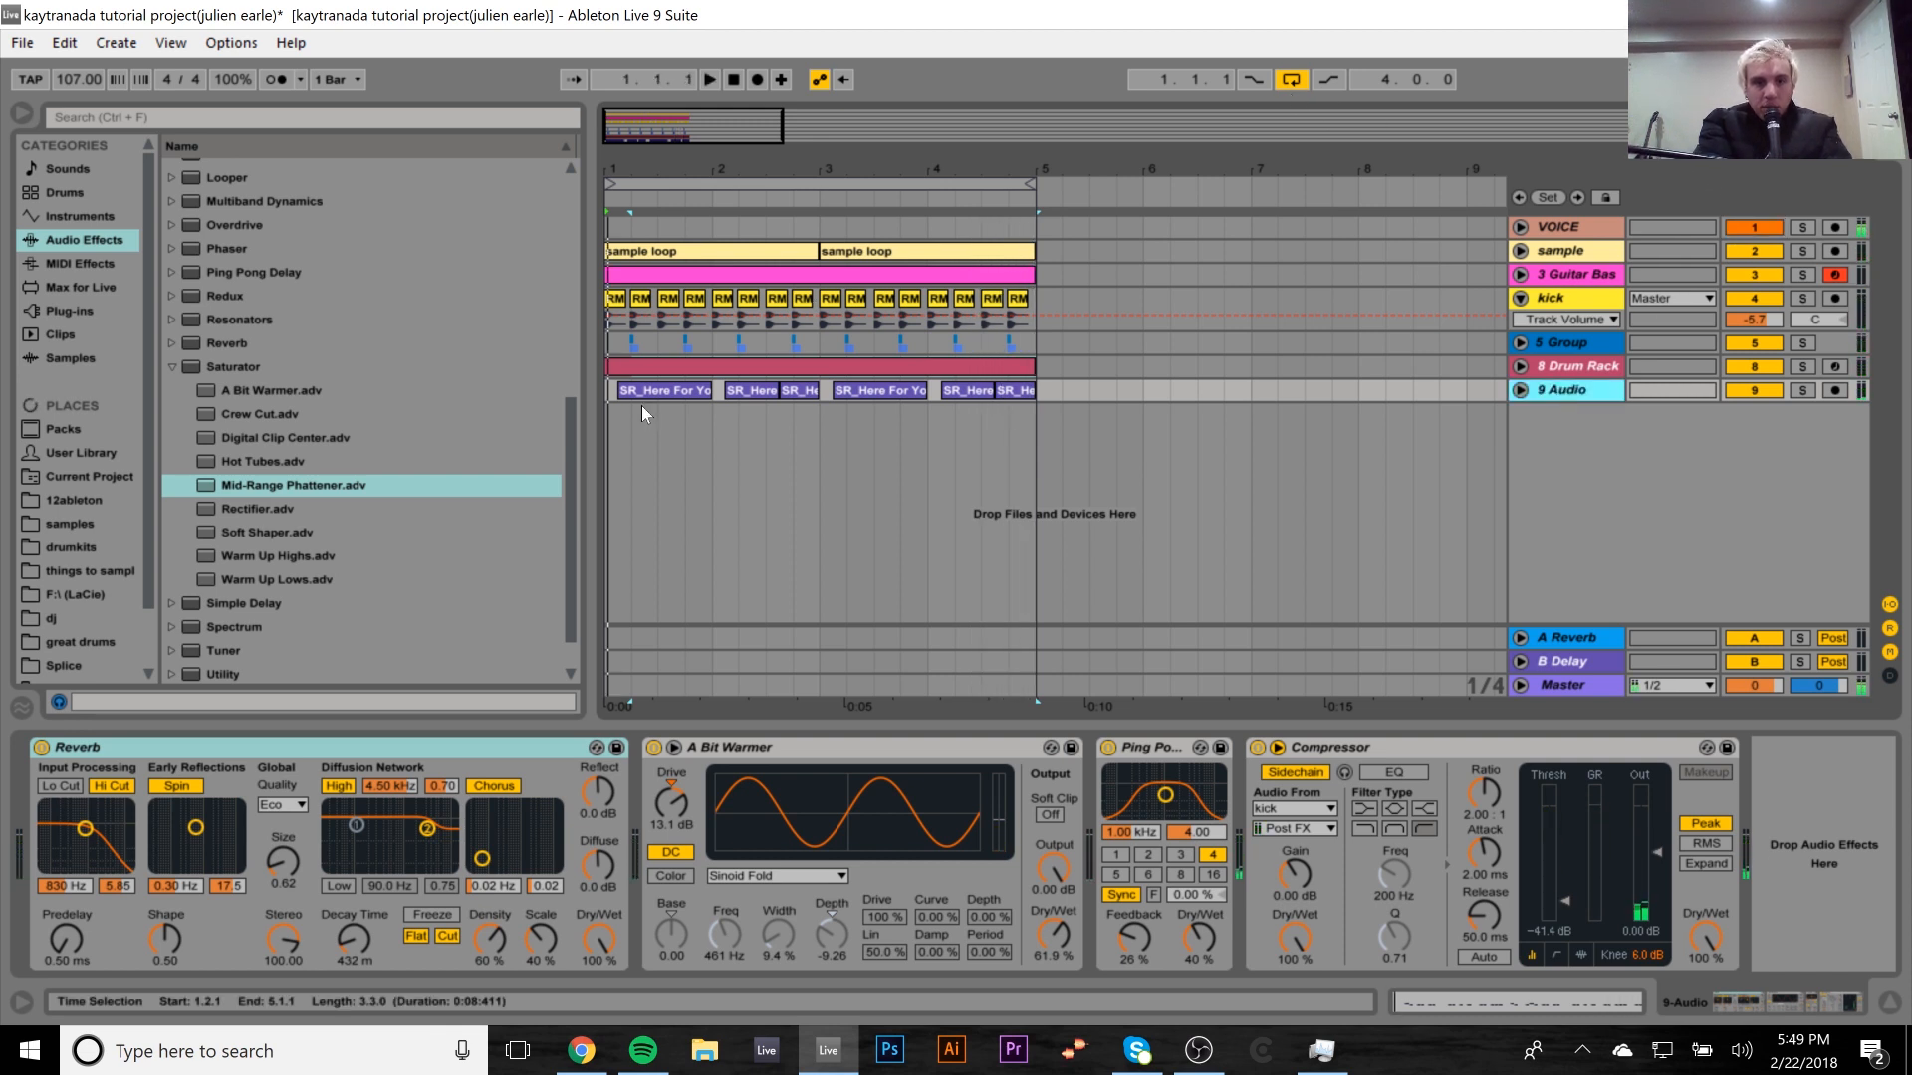
Bypass the Compressor, Ping Pong Delay, A Bit Warmer and Reverb on the 9 Audio track.
{"action": "left_click", "coordinate": [609, 396]}
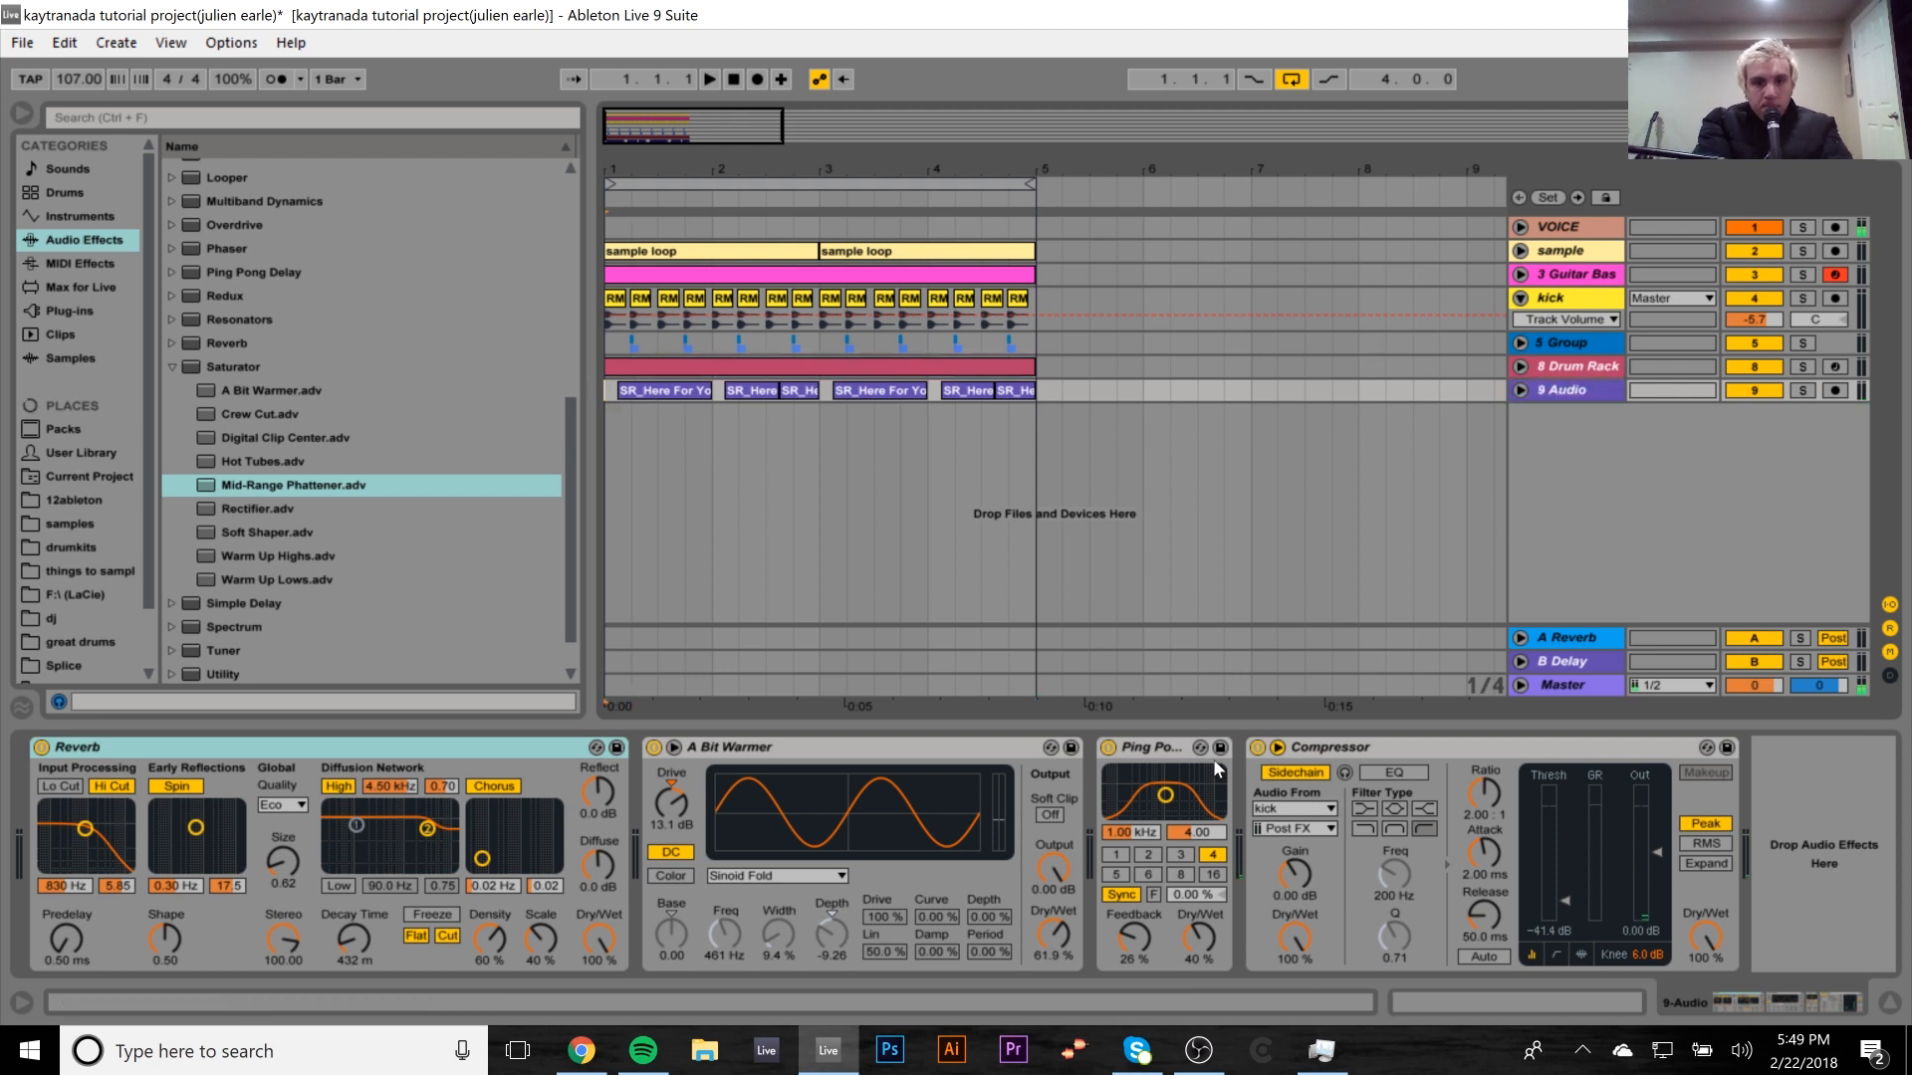
{"action": "left_click", "coordinate": [1256, 748]}
{"action": "left_click", "coordinate": [1108, 748]}
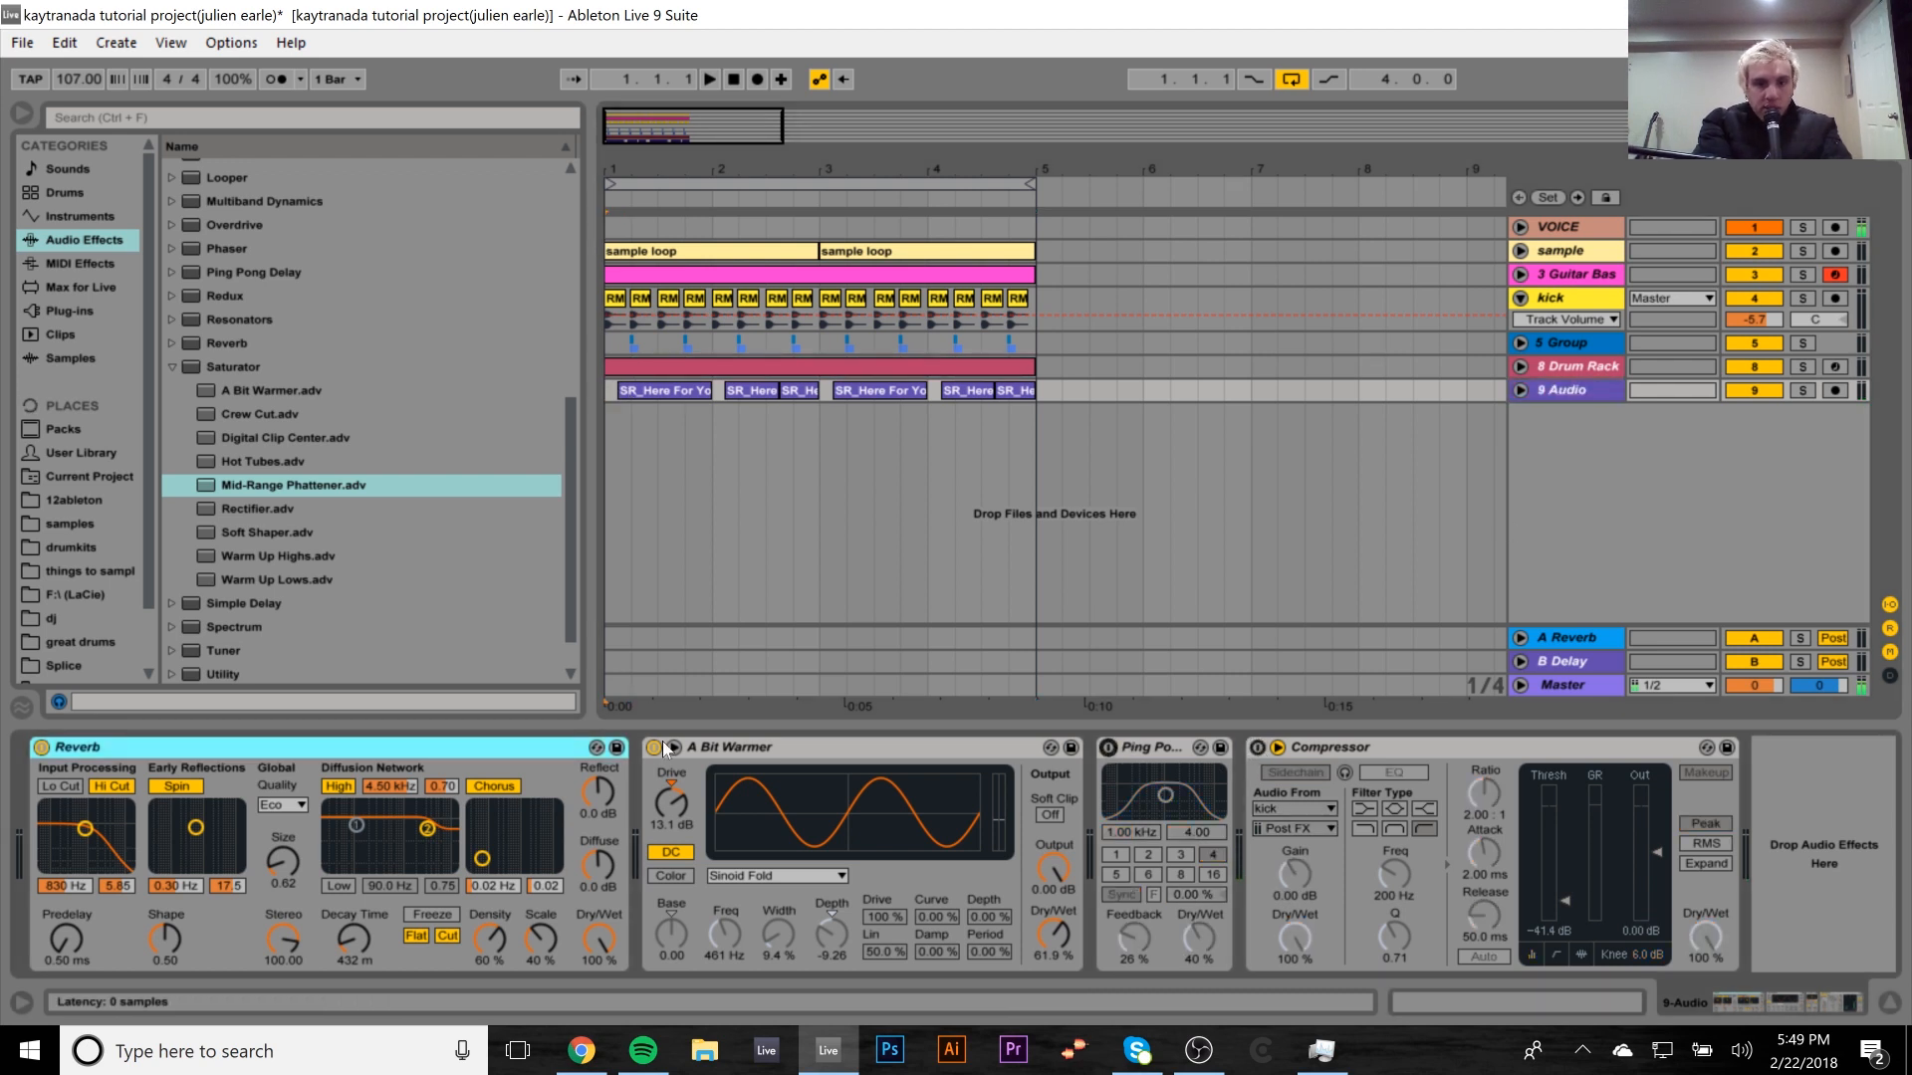
{"action": "left_click", "coordinate": [653, 748]}
{"action": "left_click", "coordinate": [42, 747]}
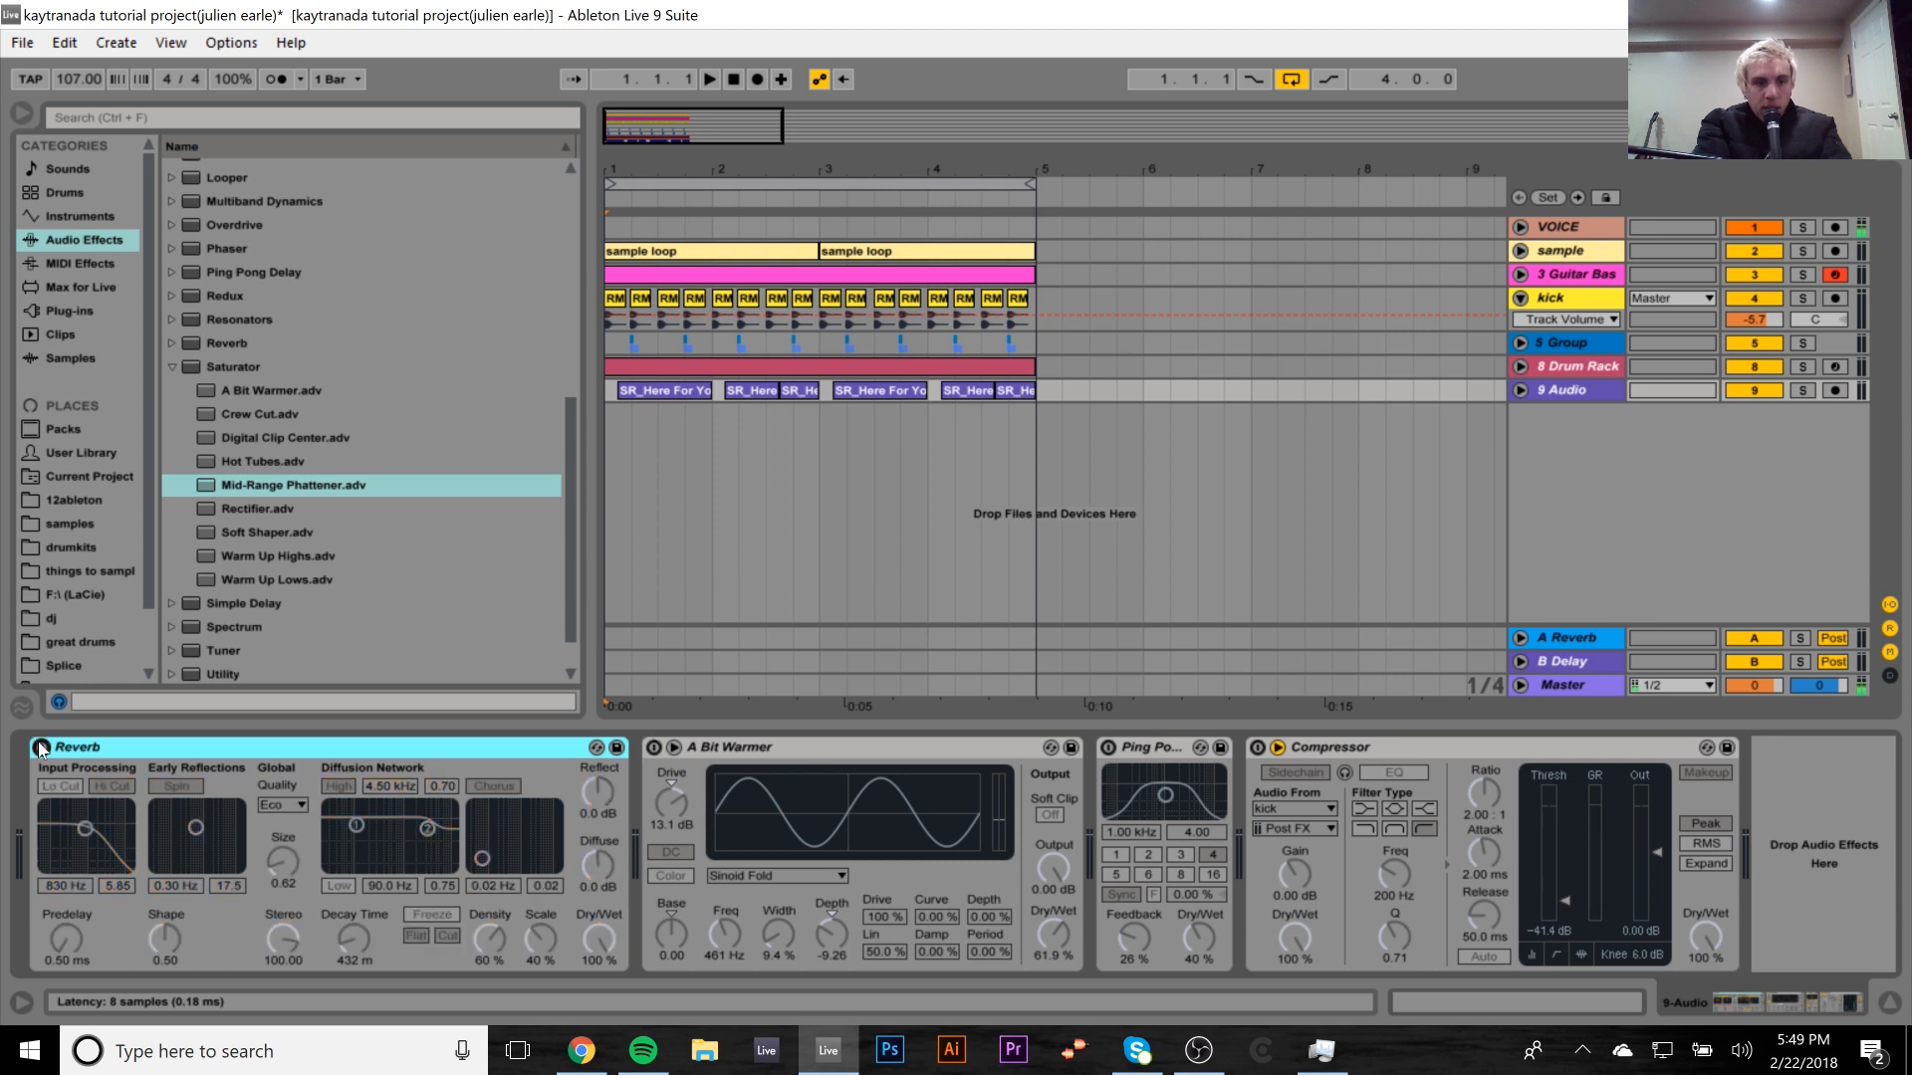
Locate the first 9 Audio vocal clip's source sample in the browser.
{"action": "right_click", "coordinate": [665, 391]}
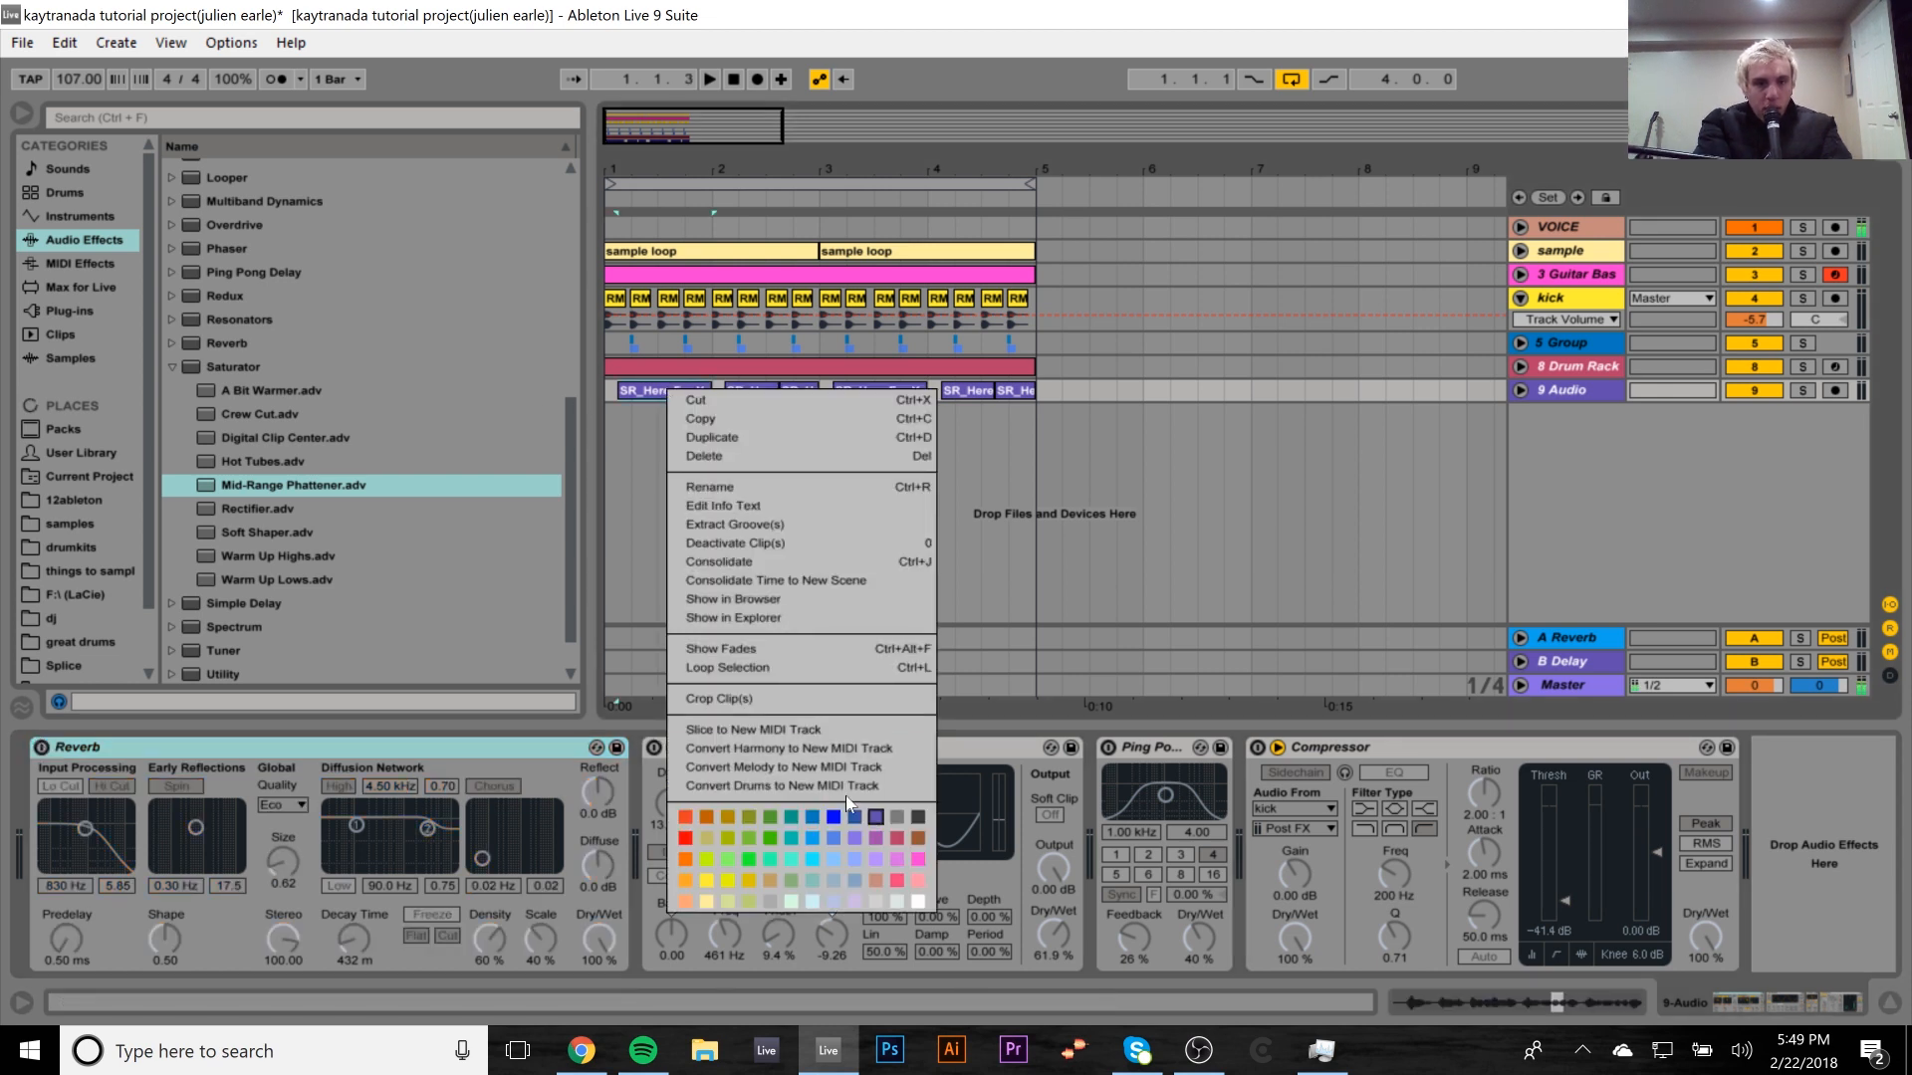
{"action": "left_click", "coordinate": [732, 599]}
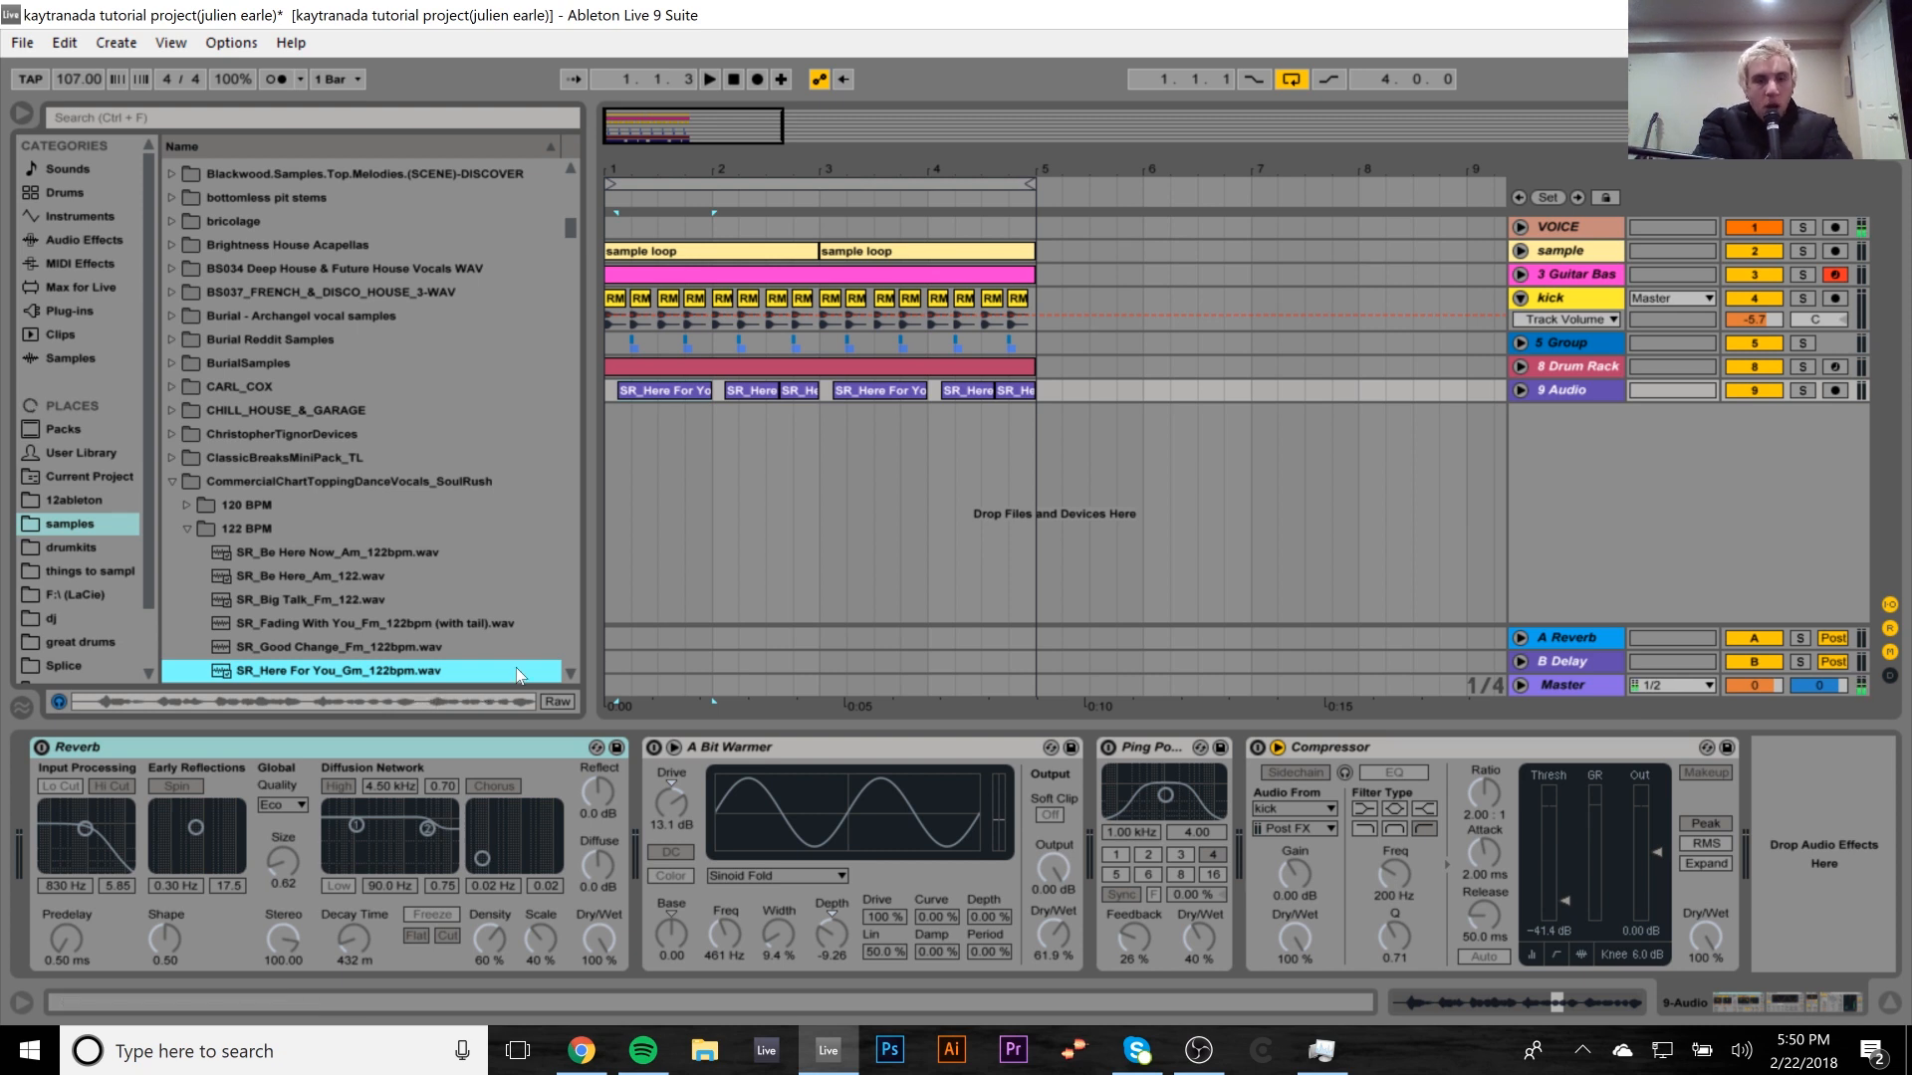
Copy the short vocal clip at bar 4 to bar 6 on 9 Audio, try transposing it to 2 st, and return to the track's effects.
{"action": "left_click", "coordinate": [980, 392]}
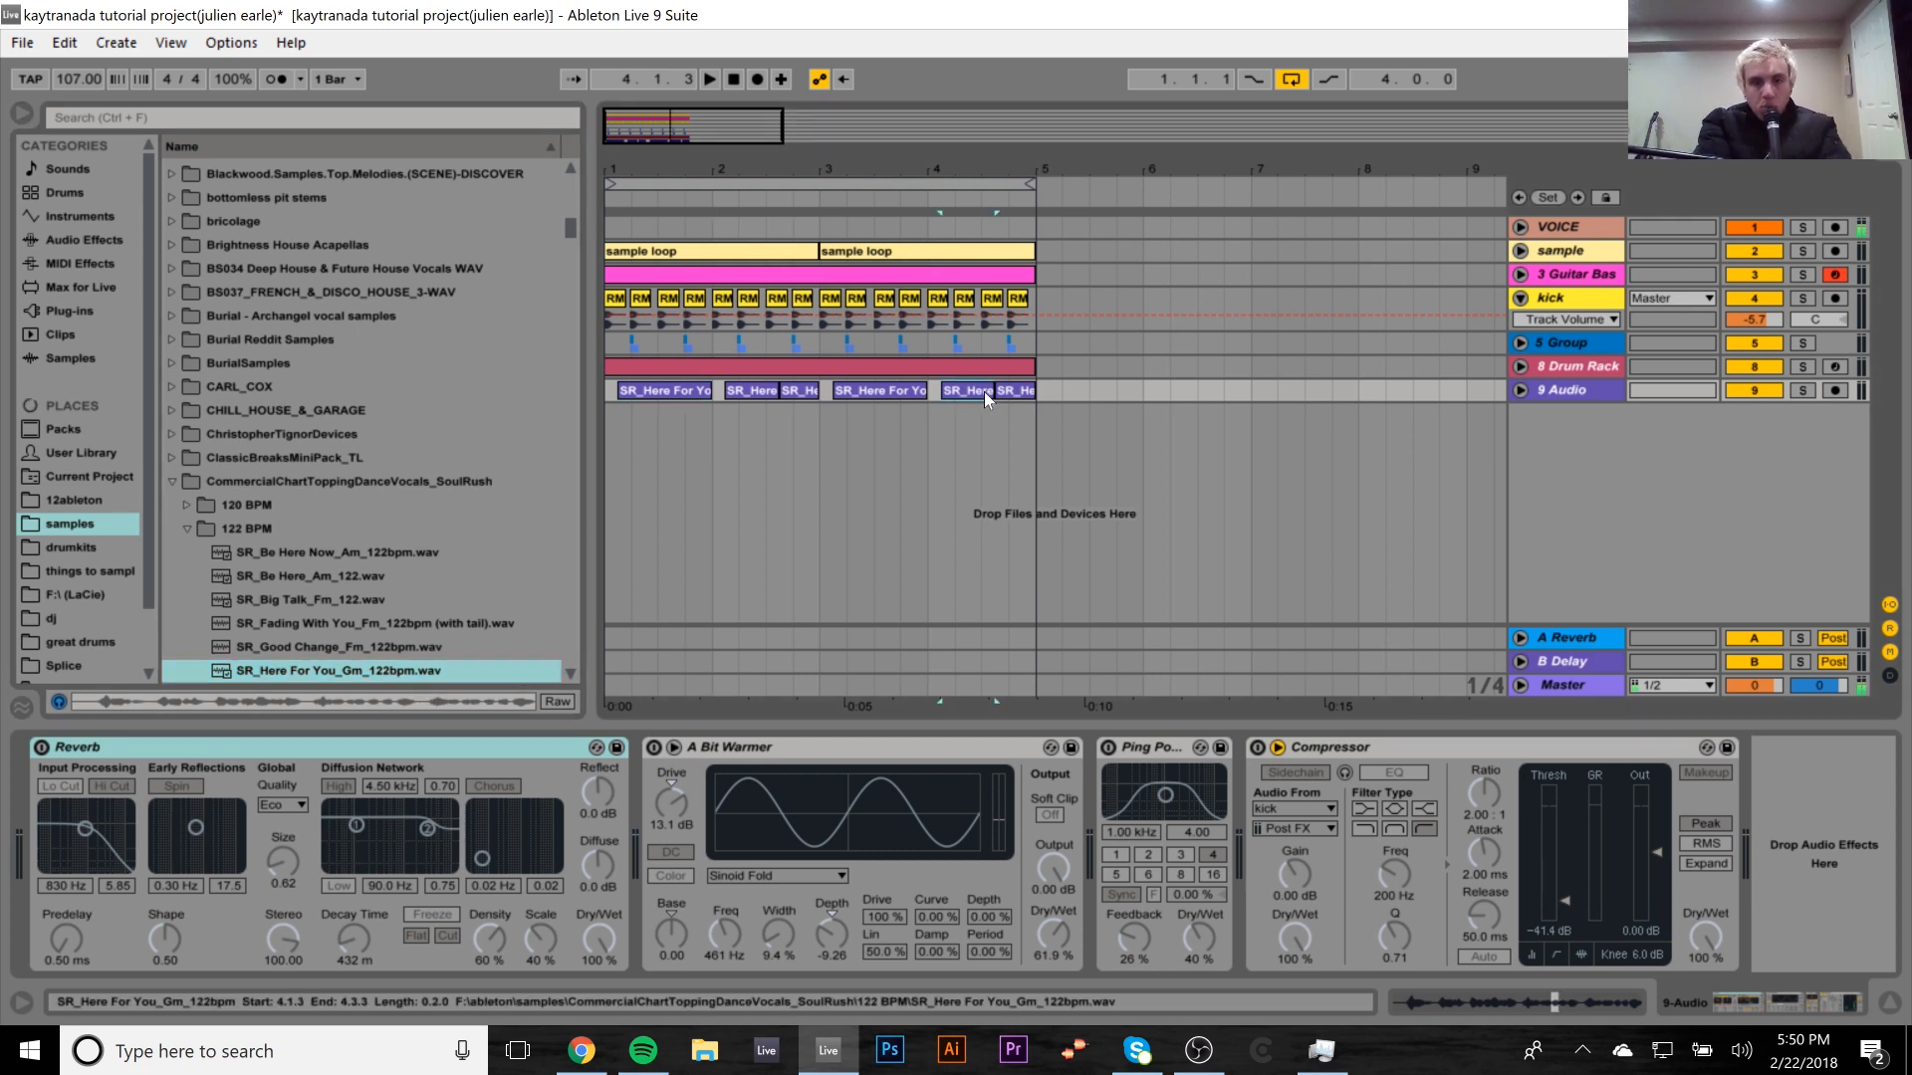
{"action": "left_click_drag", "start_coordinate": [1200, 392], "coordinate": [1144, 381]}
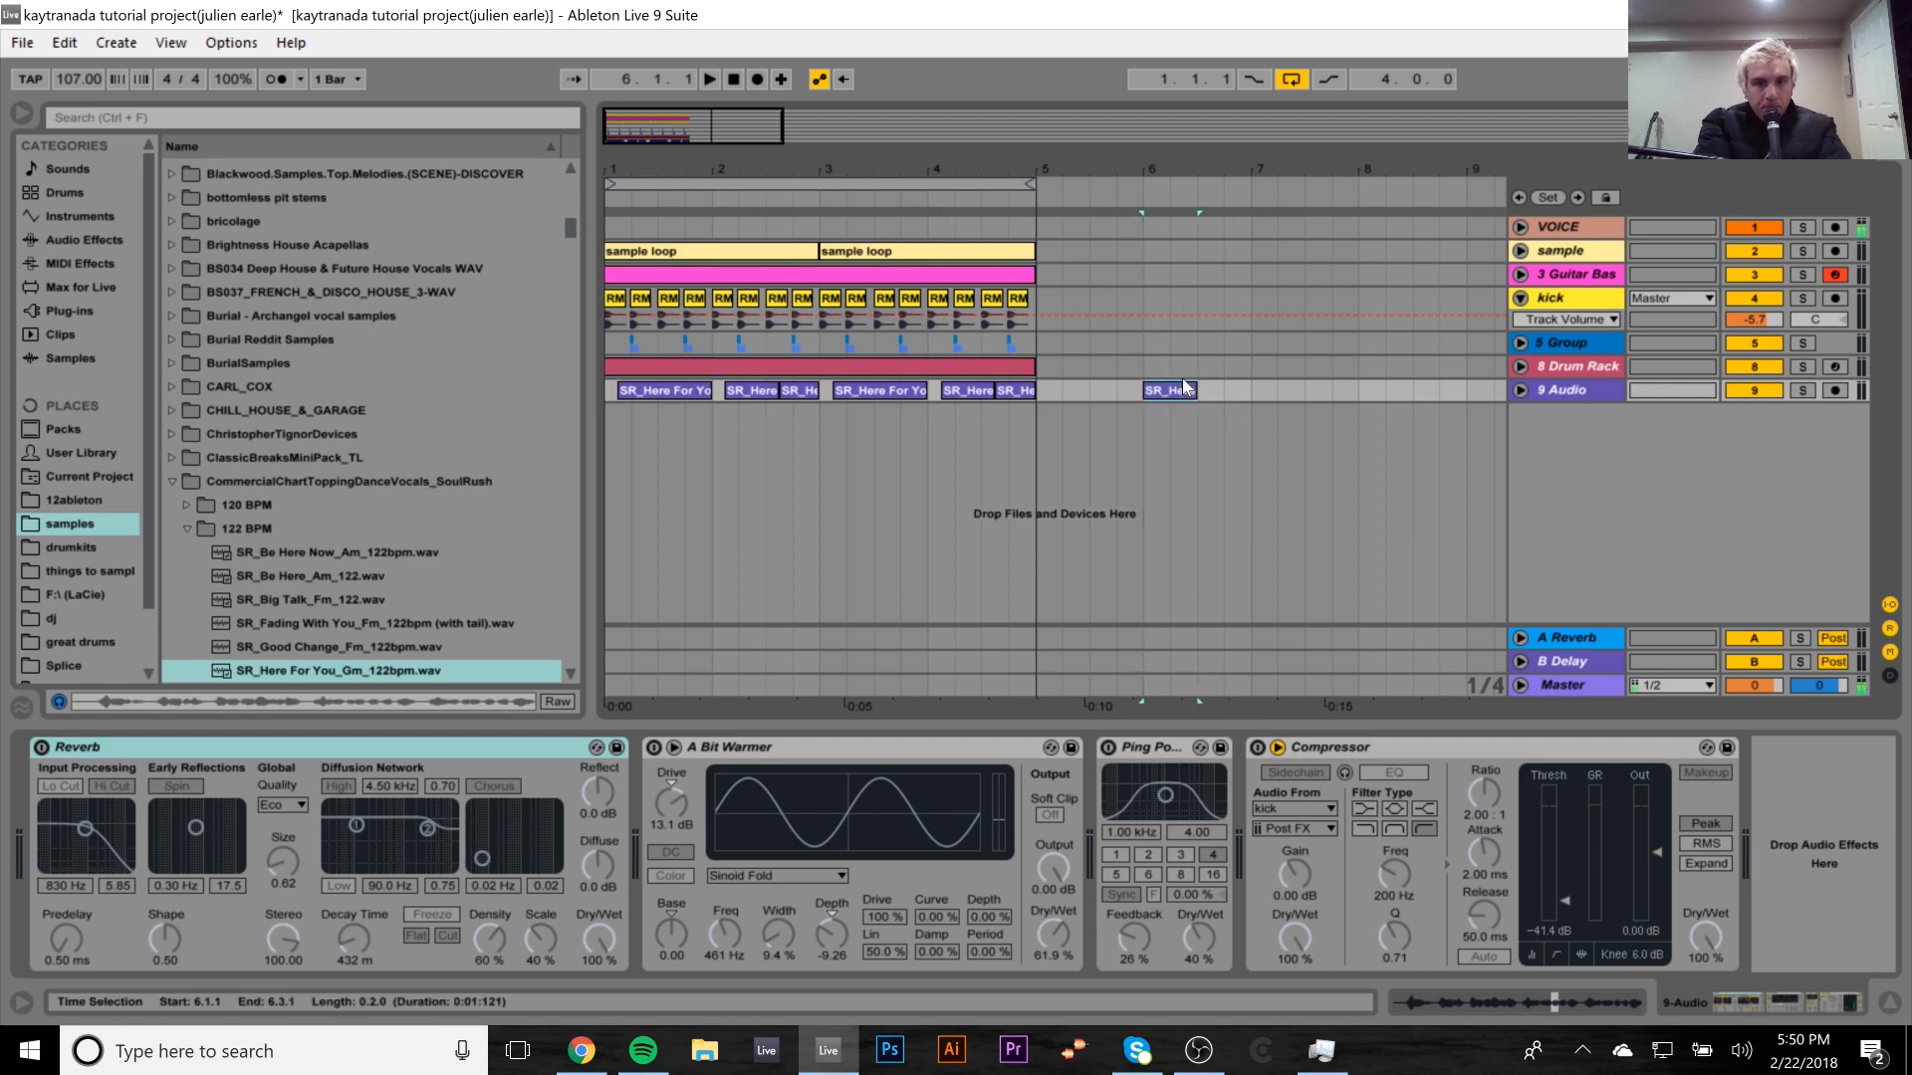
{"action": "left_click_drag", "start_coordinate": [986, 391], "coordinate": [1194, 393]}
{"action": "double_click", "coordinate": [1195, 393]}
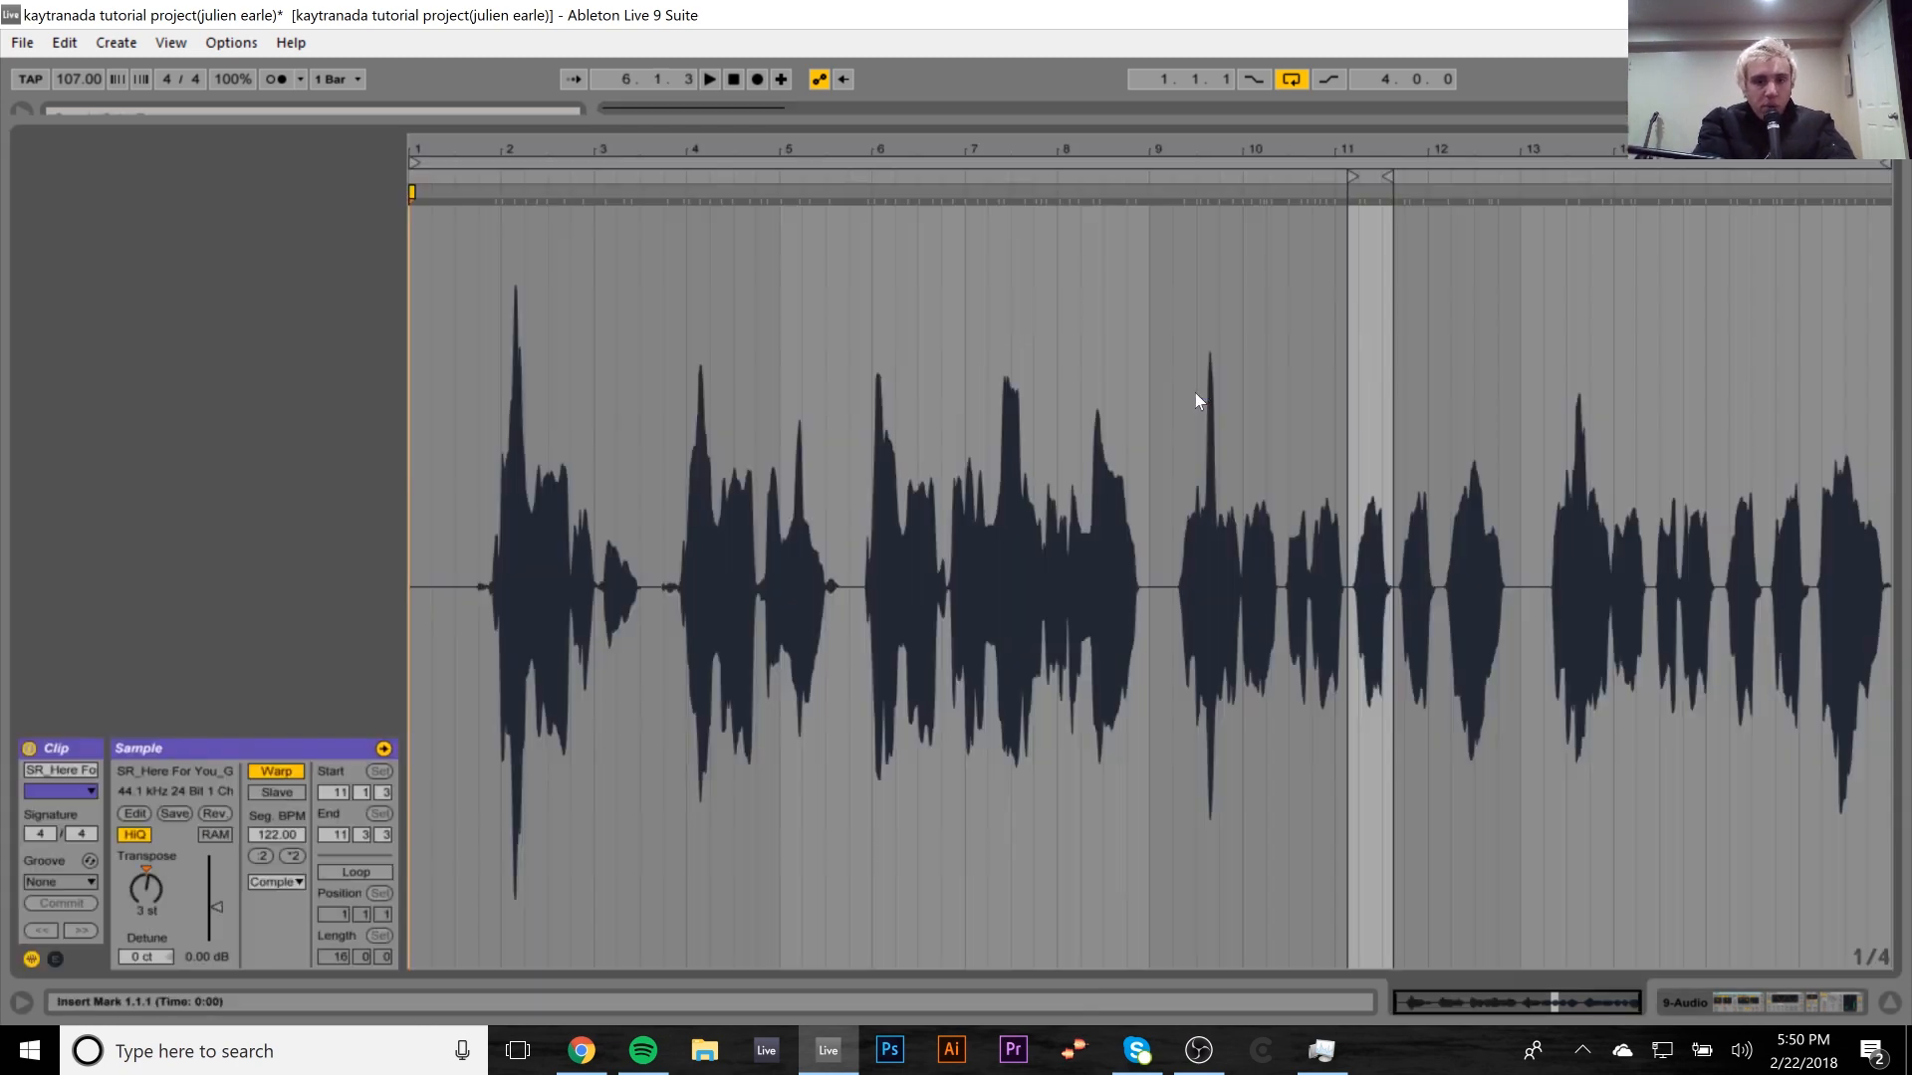
{"action": "left_click", "coordinate": [141, 896]}
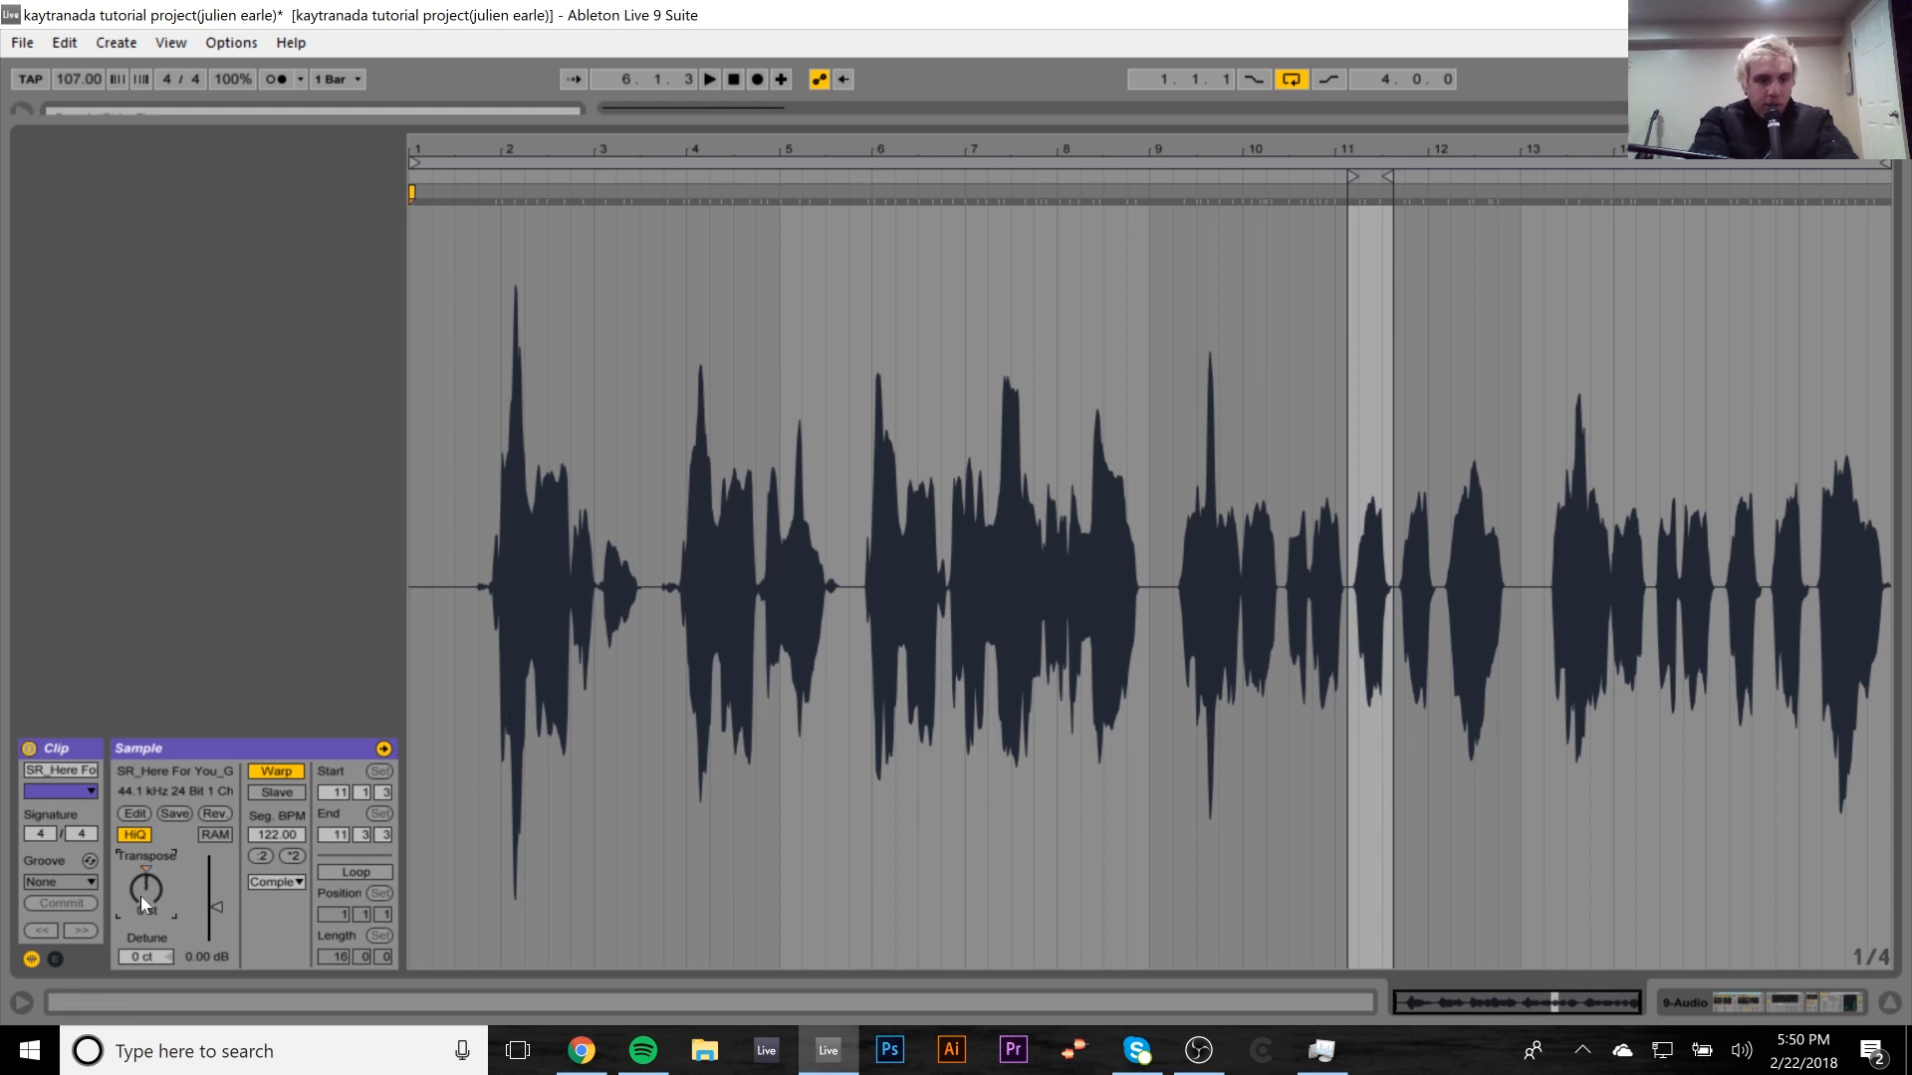
{"action": "key", "text": "space"}
{"action": "key", "text": "space"}
{"action": "key", "text": "Up"}
{"action": "key", "text": "Up"}
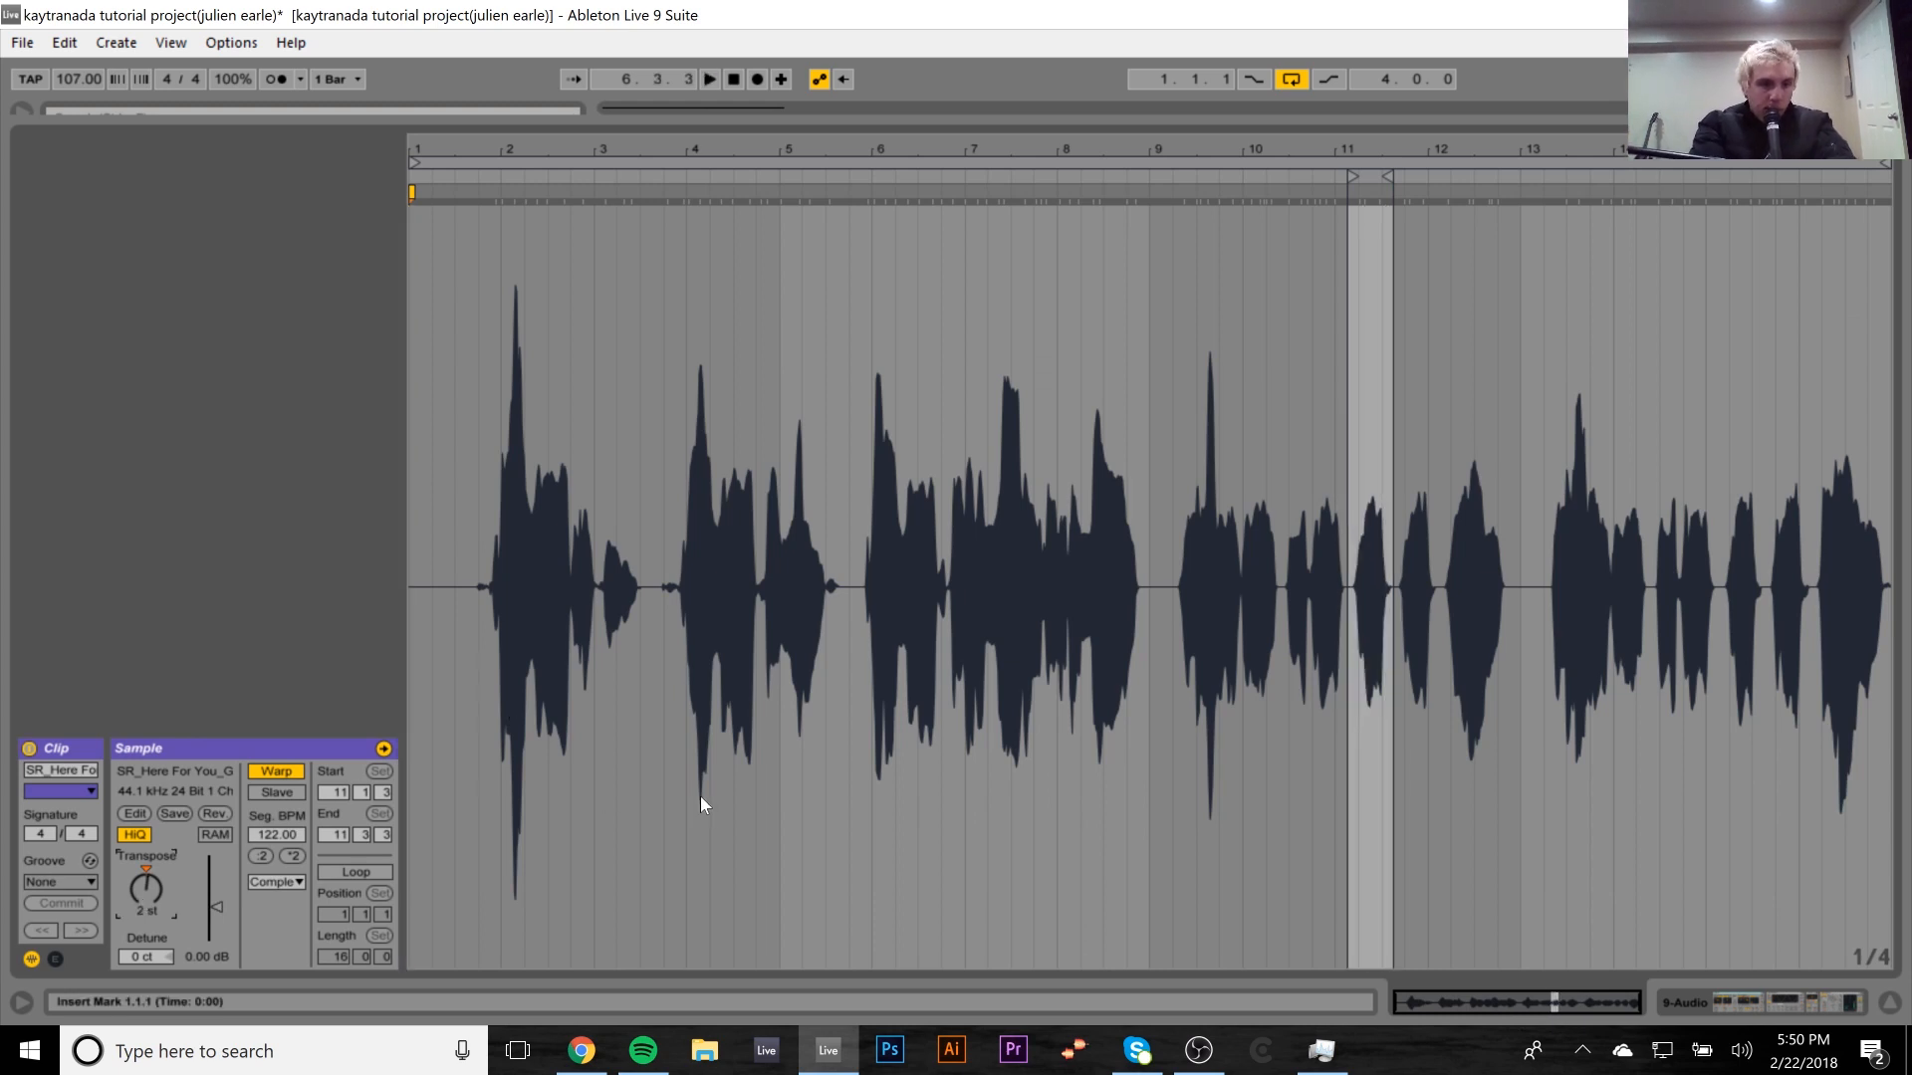
{"action": "left_click", "coordinate": [1793, 1004]}
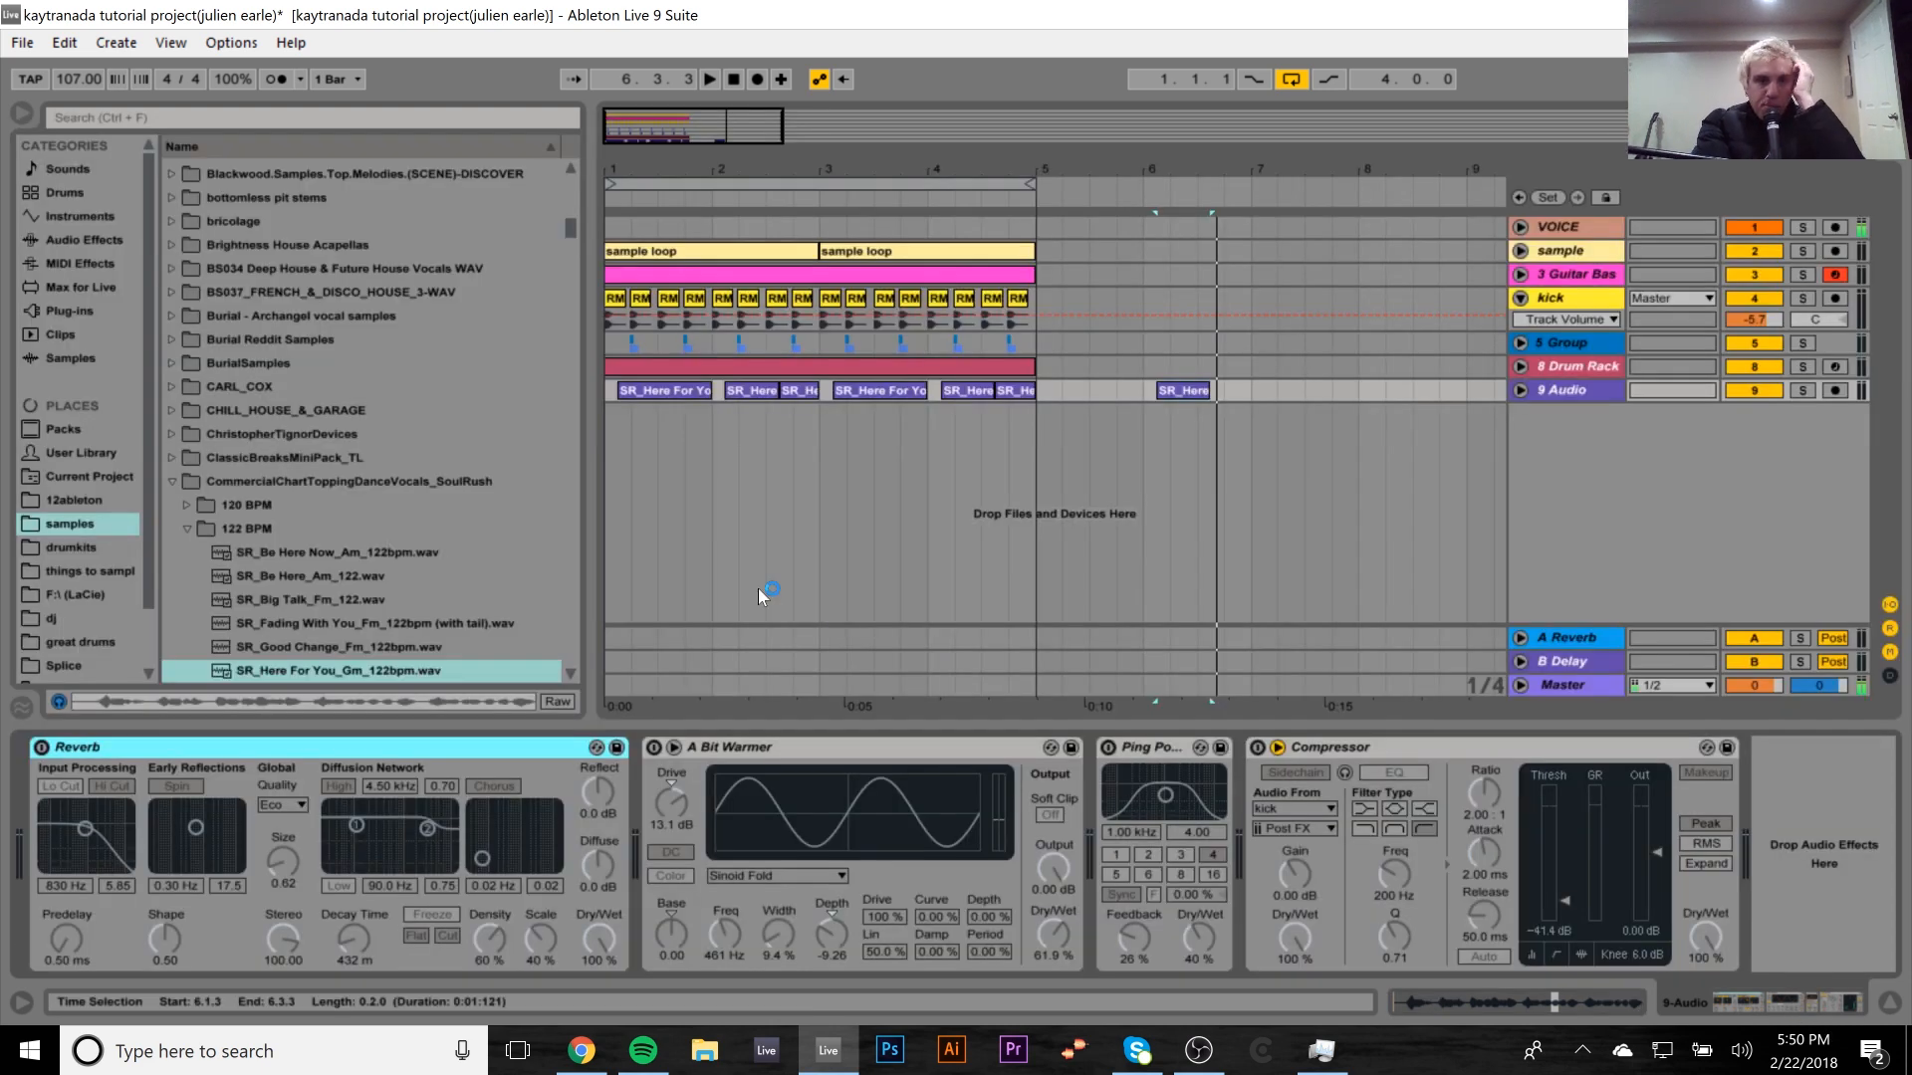
Inspect the transpose settings of the short vocal clips at the ends of bars 2 and 4, returning to the effects each time.
{"action": "double_click", "coordinate": [795, 387]}
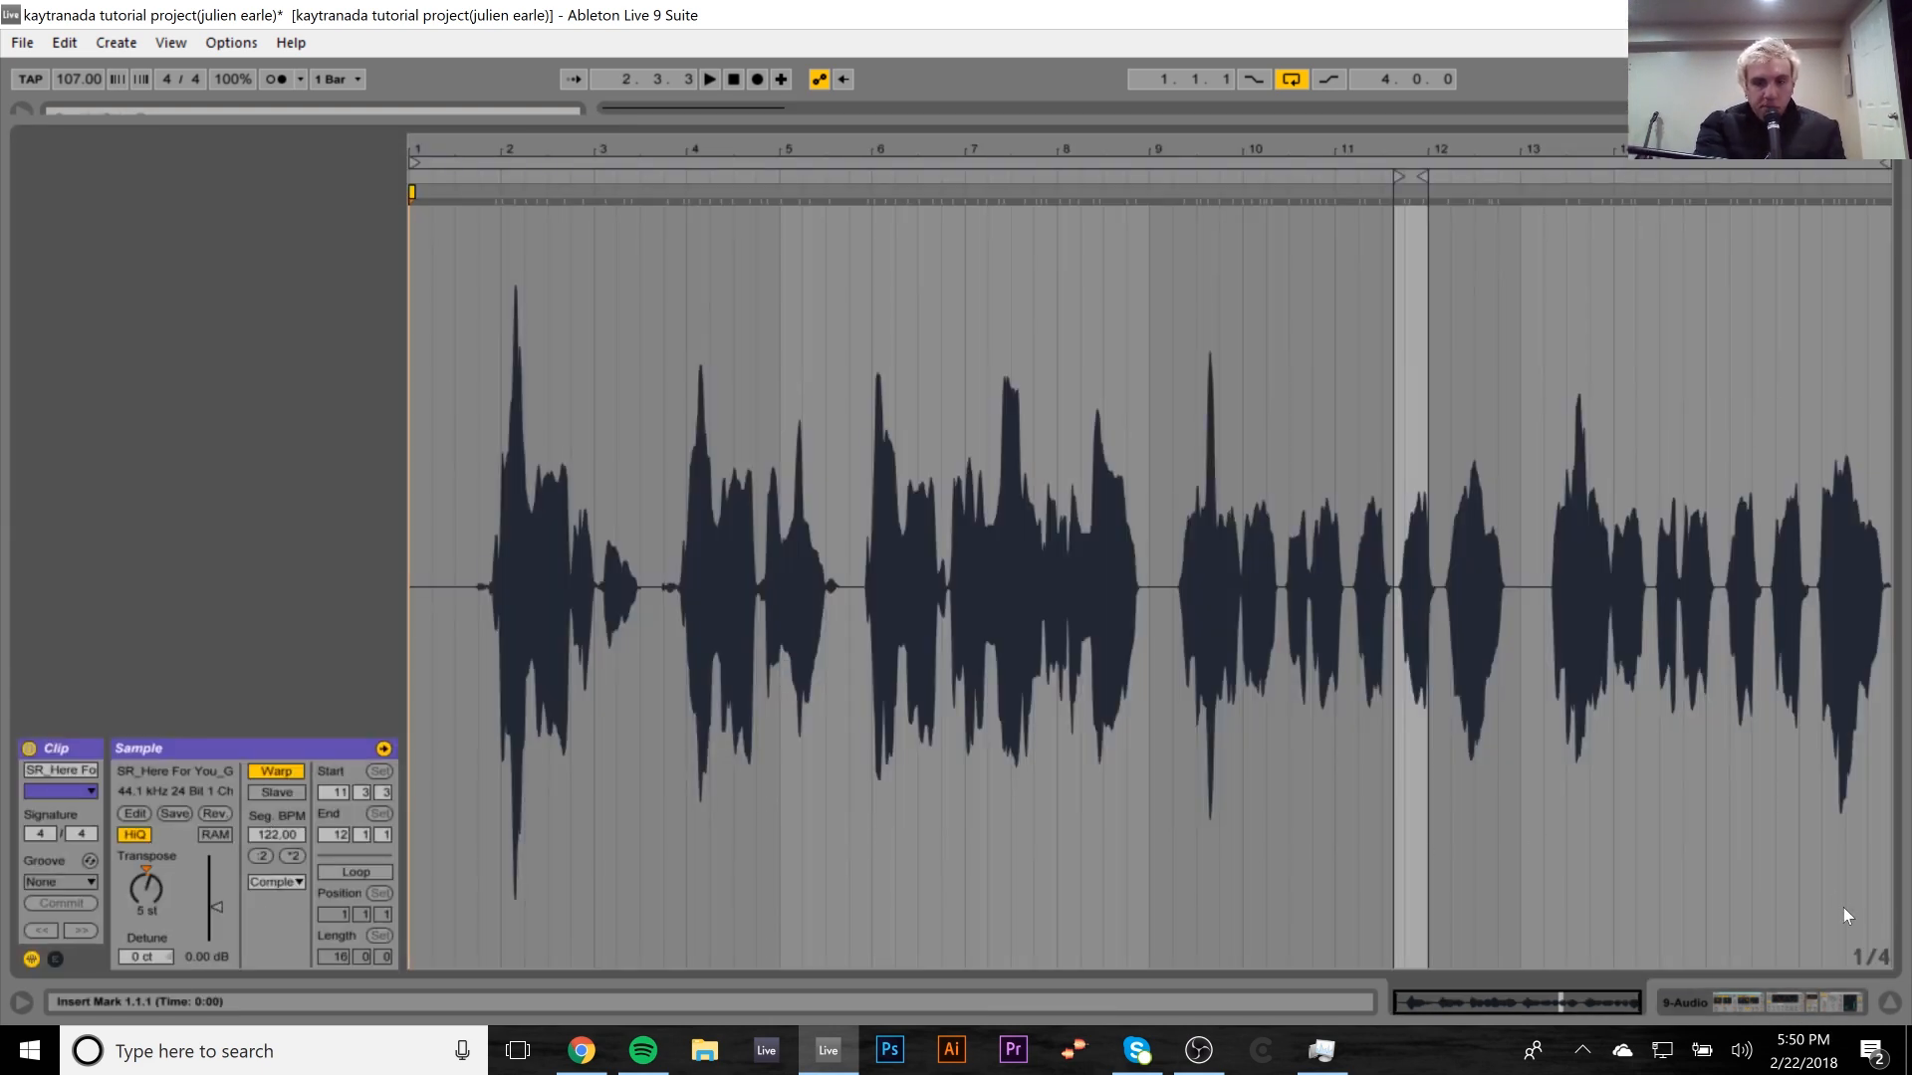
{"action": "left_click", "coordinate": [1793, 1003]}
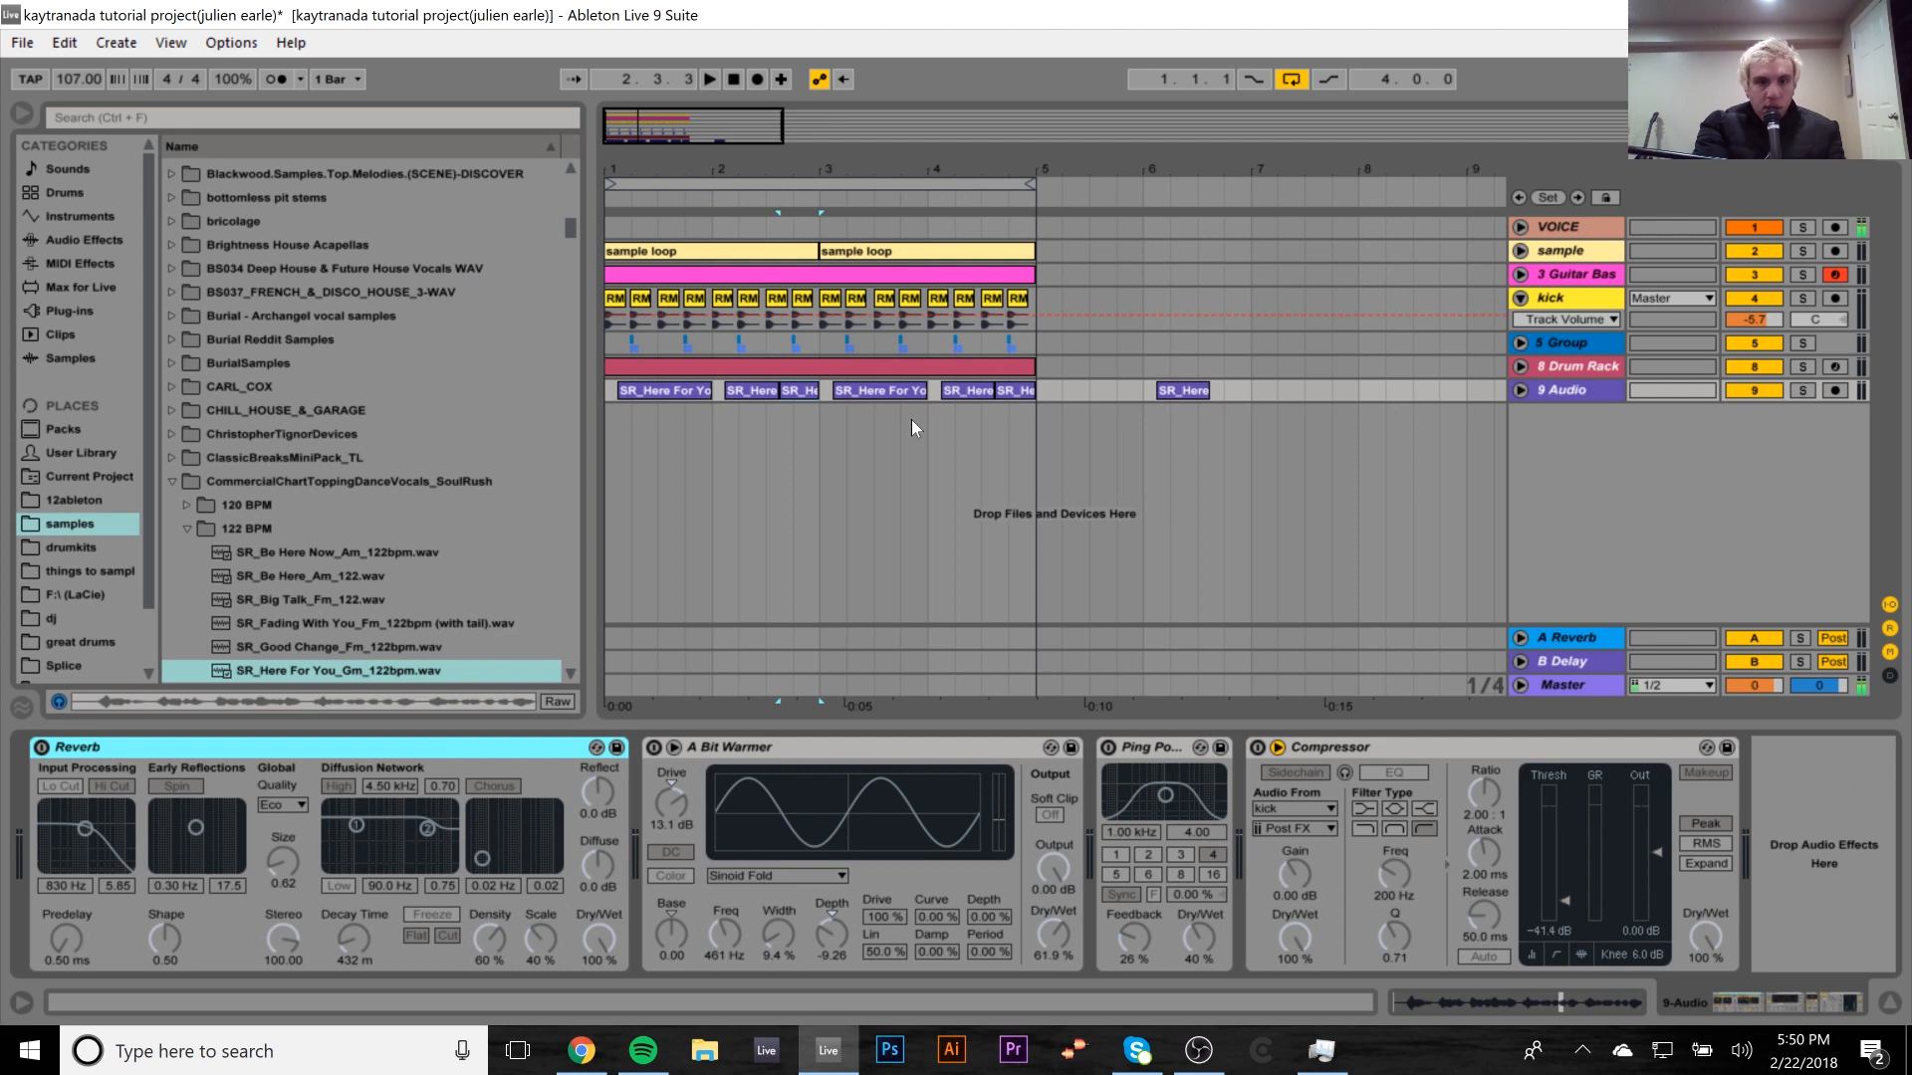
{"action": "double_click", "coordinate": [1001, 394]}
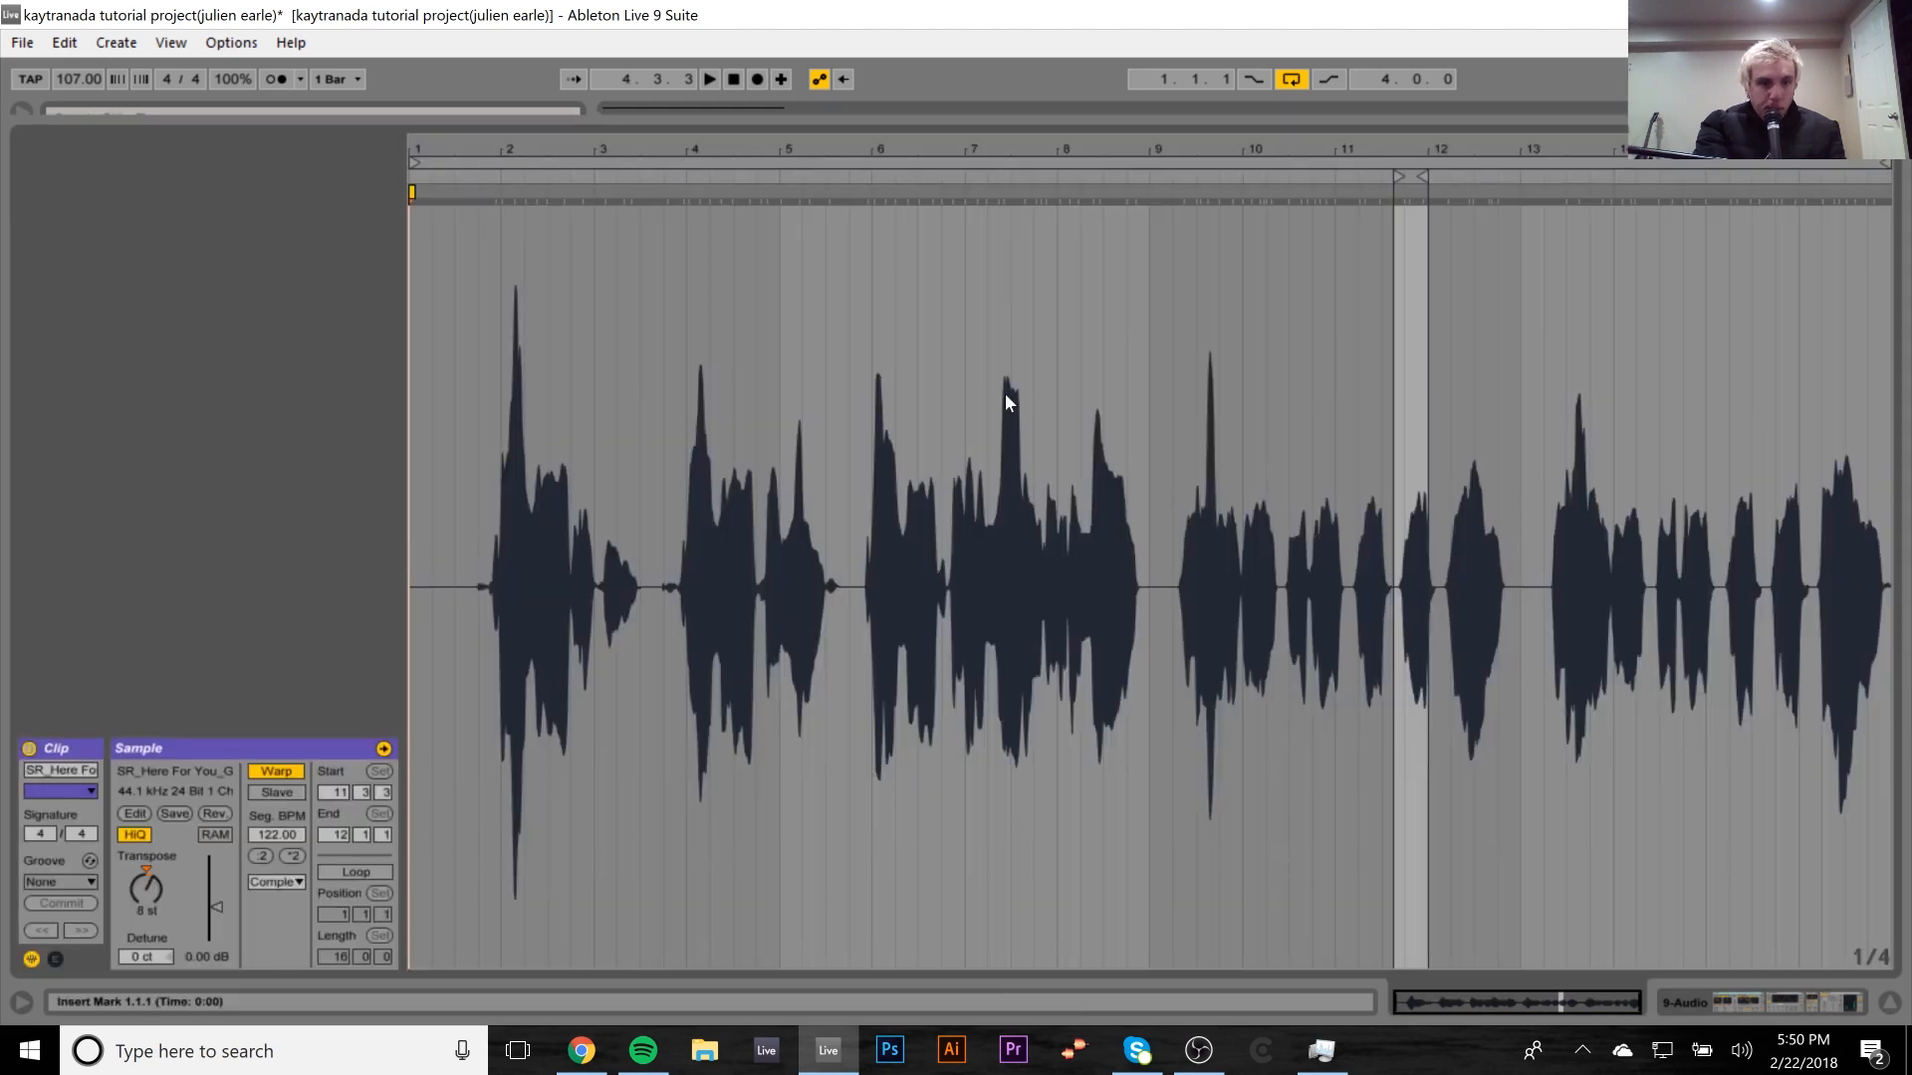
{"action": "left_click", "coordinate": [1804, 1008]}
Delete the copied vocal clip at bar 6 on 9 Audio.
{"action": "left_click_drag", "start_coordinate": [1258, 386], "coordinate": [1253, 385]}
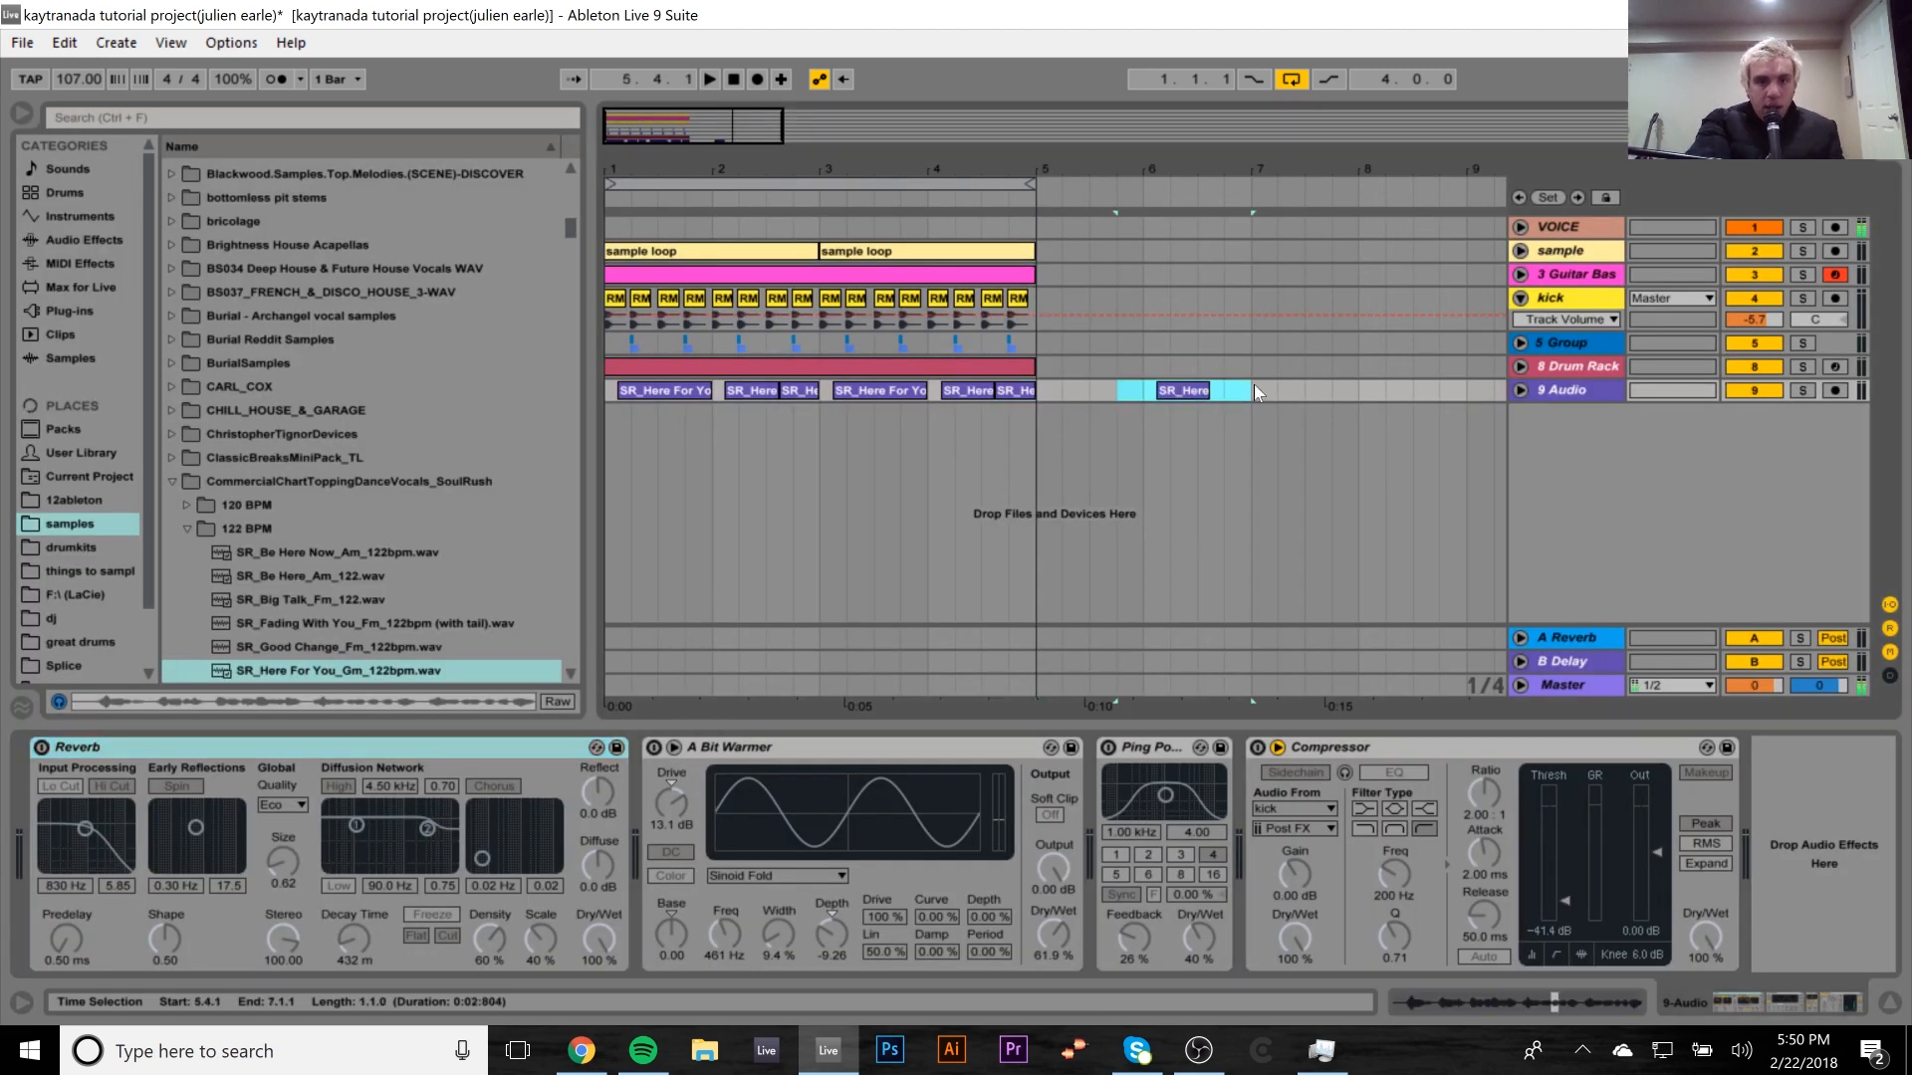
{"action": "key", "text": "Delete"}
Turn on the Reverb on 9 Audio and play the vocals with only VOICE and 9 Audio soloed.
{"action": "left_click", "coordinate": [610, 391]}
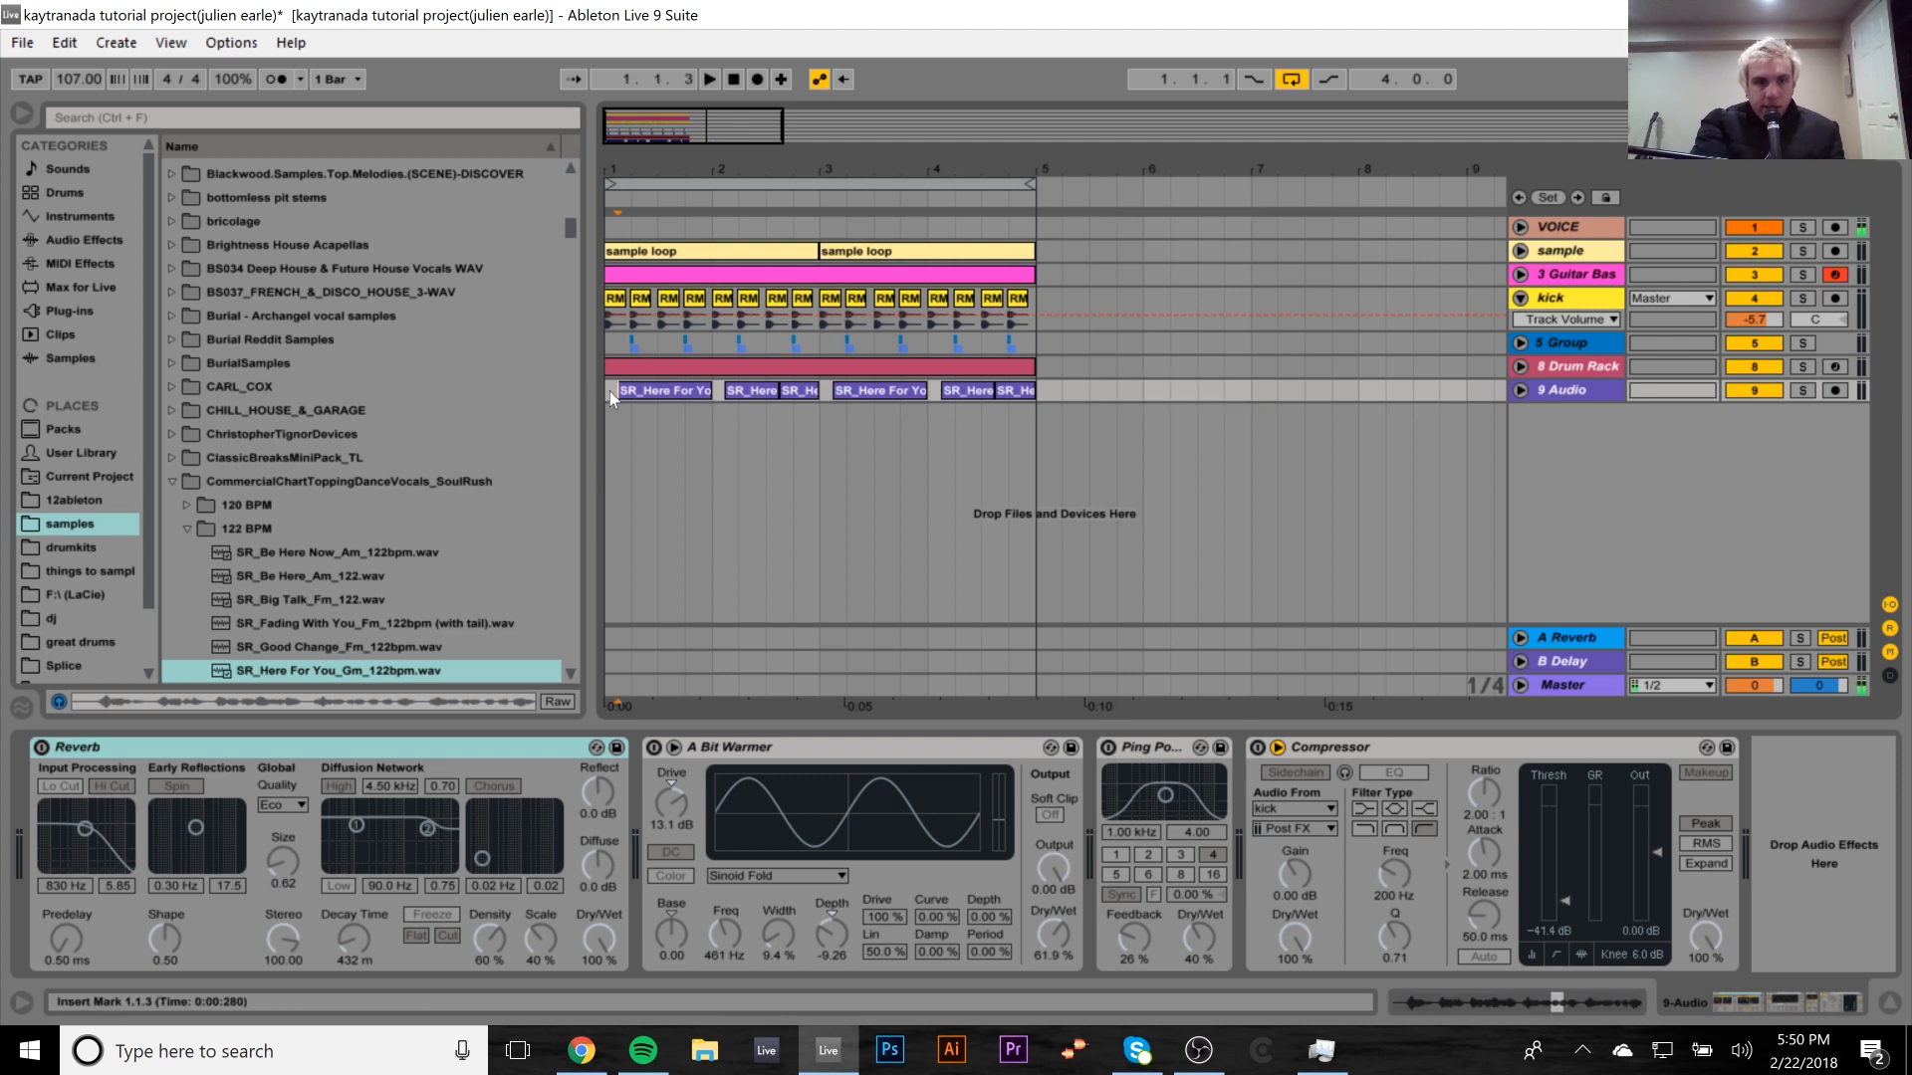
{"action": "left_click", "coordinate": [40, 747]}
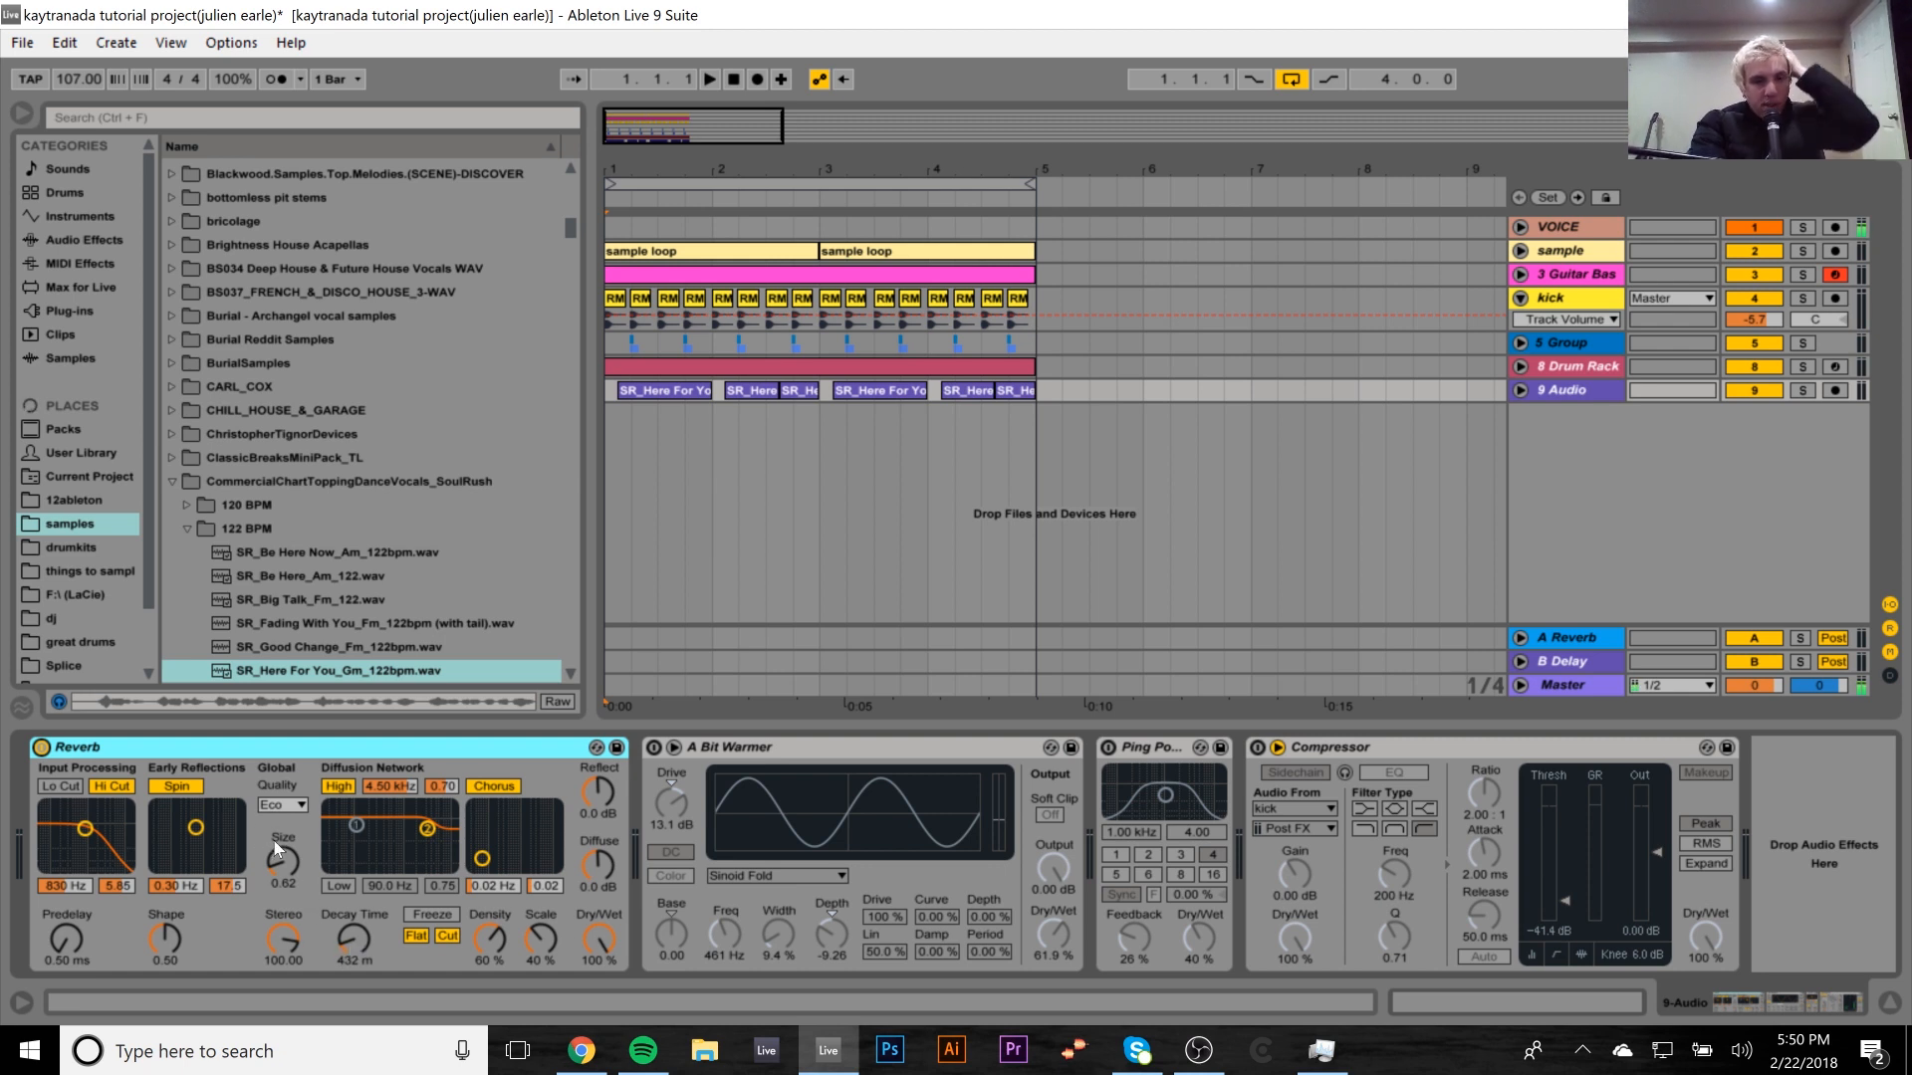
{"action": "key", "text": "space"}
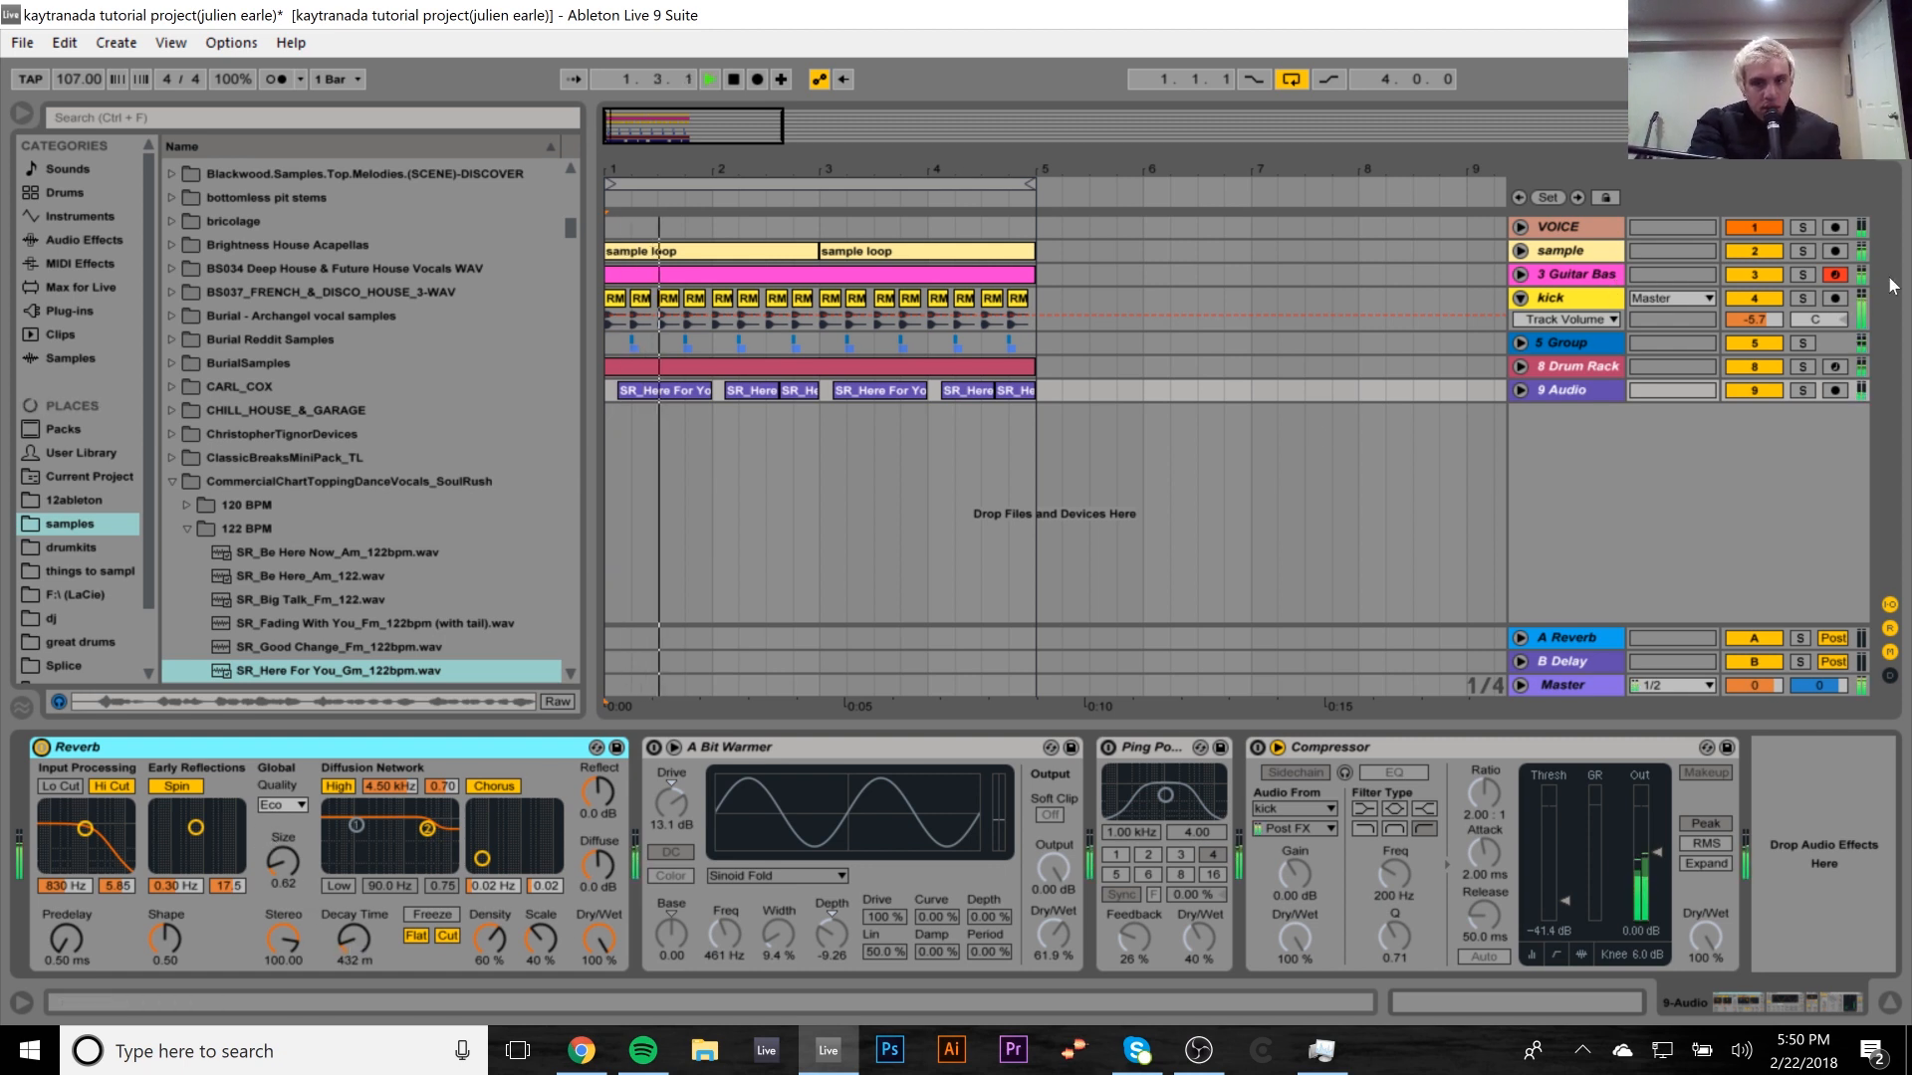
{"action": "left_click", "coordinate": [1802, 227]}
{"action": "left_click", "coordinate": [1802, 390], "text": "ctrl"}
{"action": "key", "text": "space"}
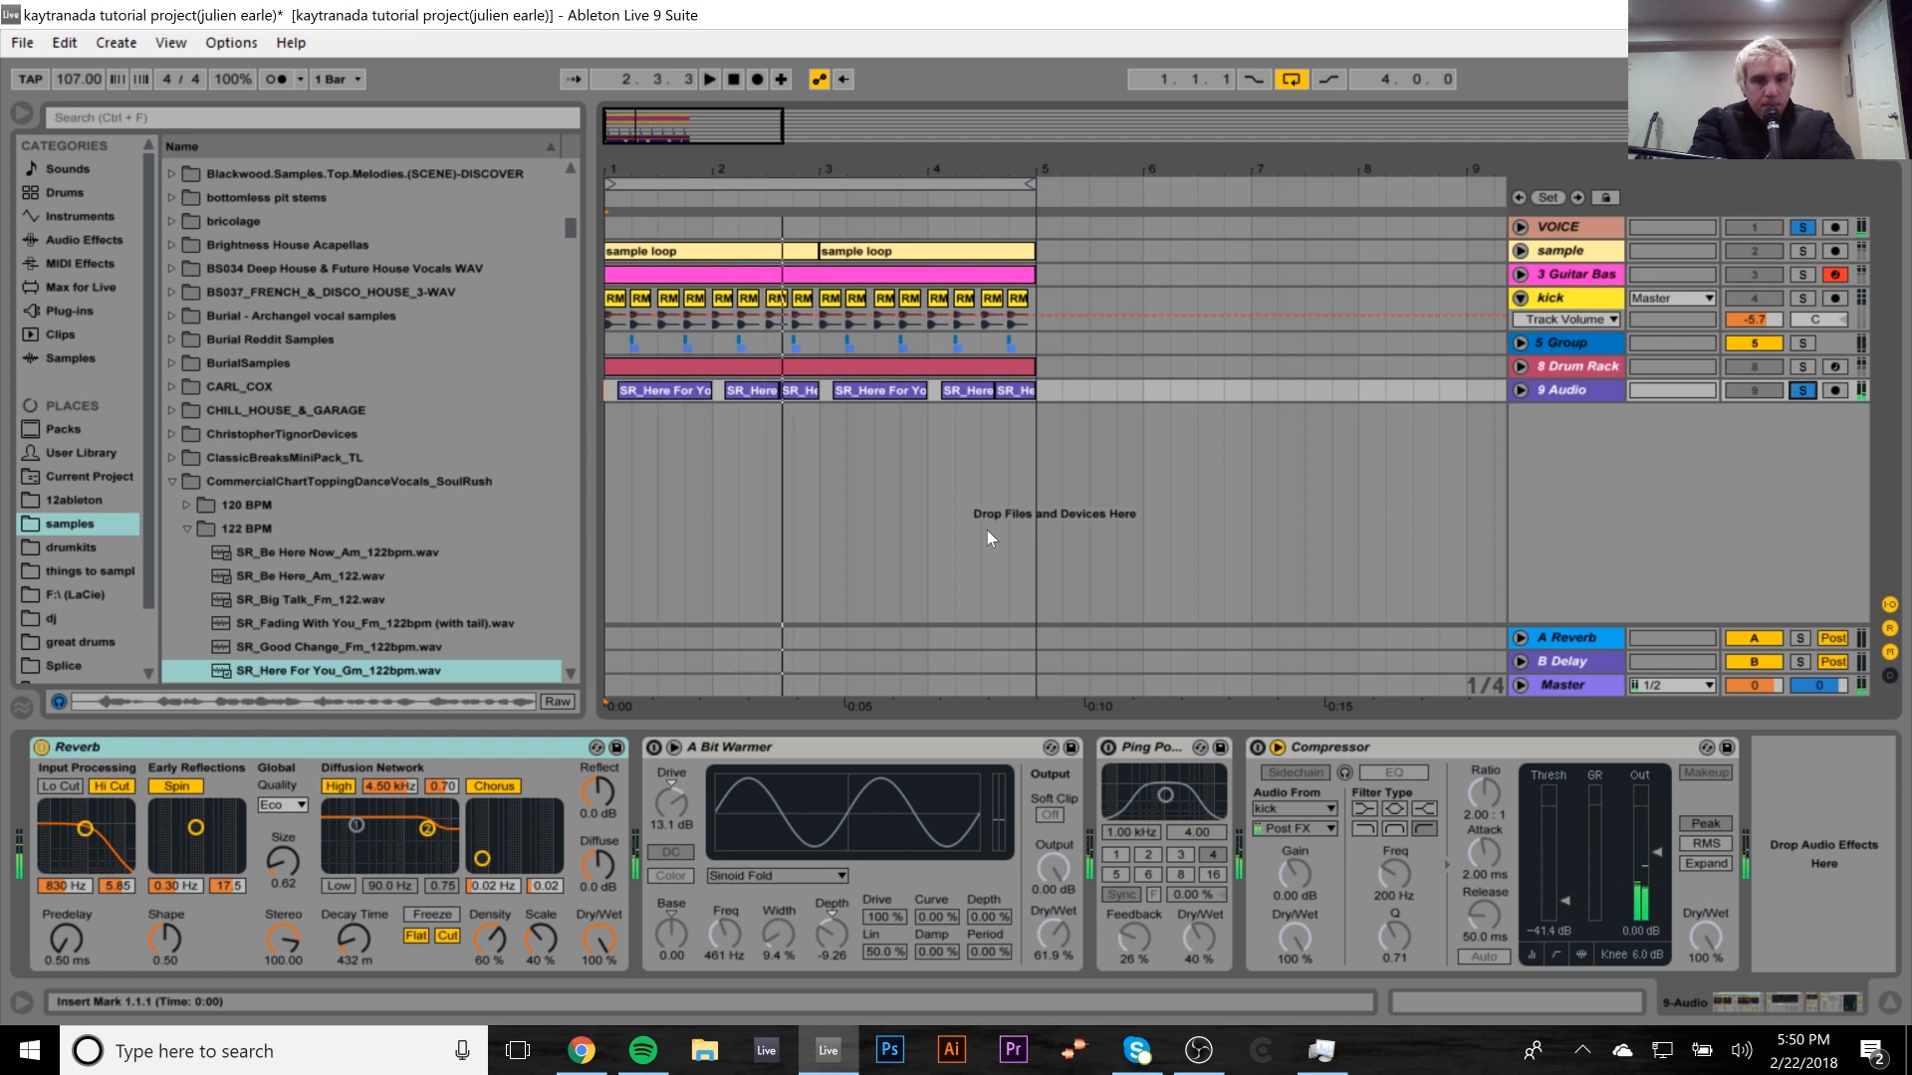
Turn on A Bit Warmer on 9 Audio and play the soloed vocals twice to hear the saturation, stopping playback each time.
{"action": "left_click", "coordinate": [653, 746]}
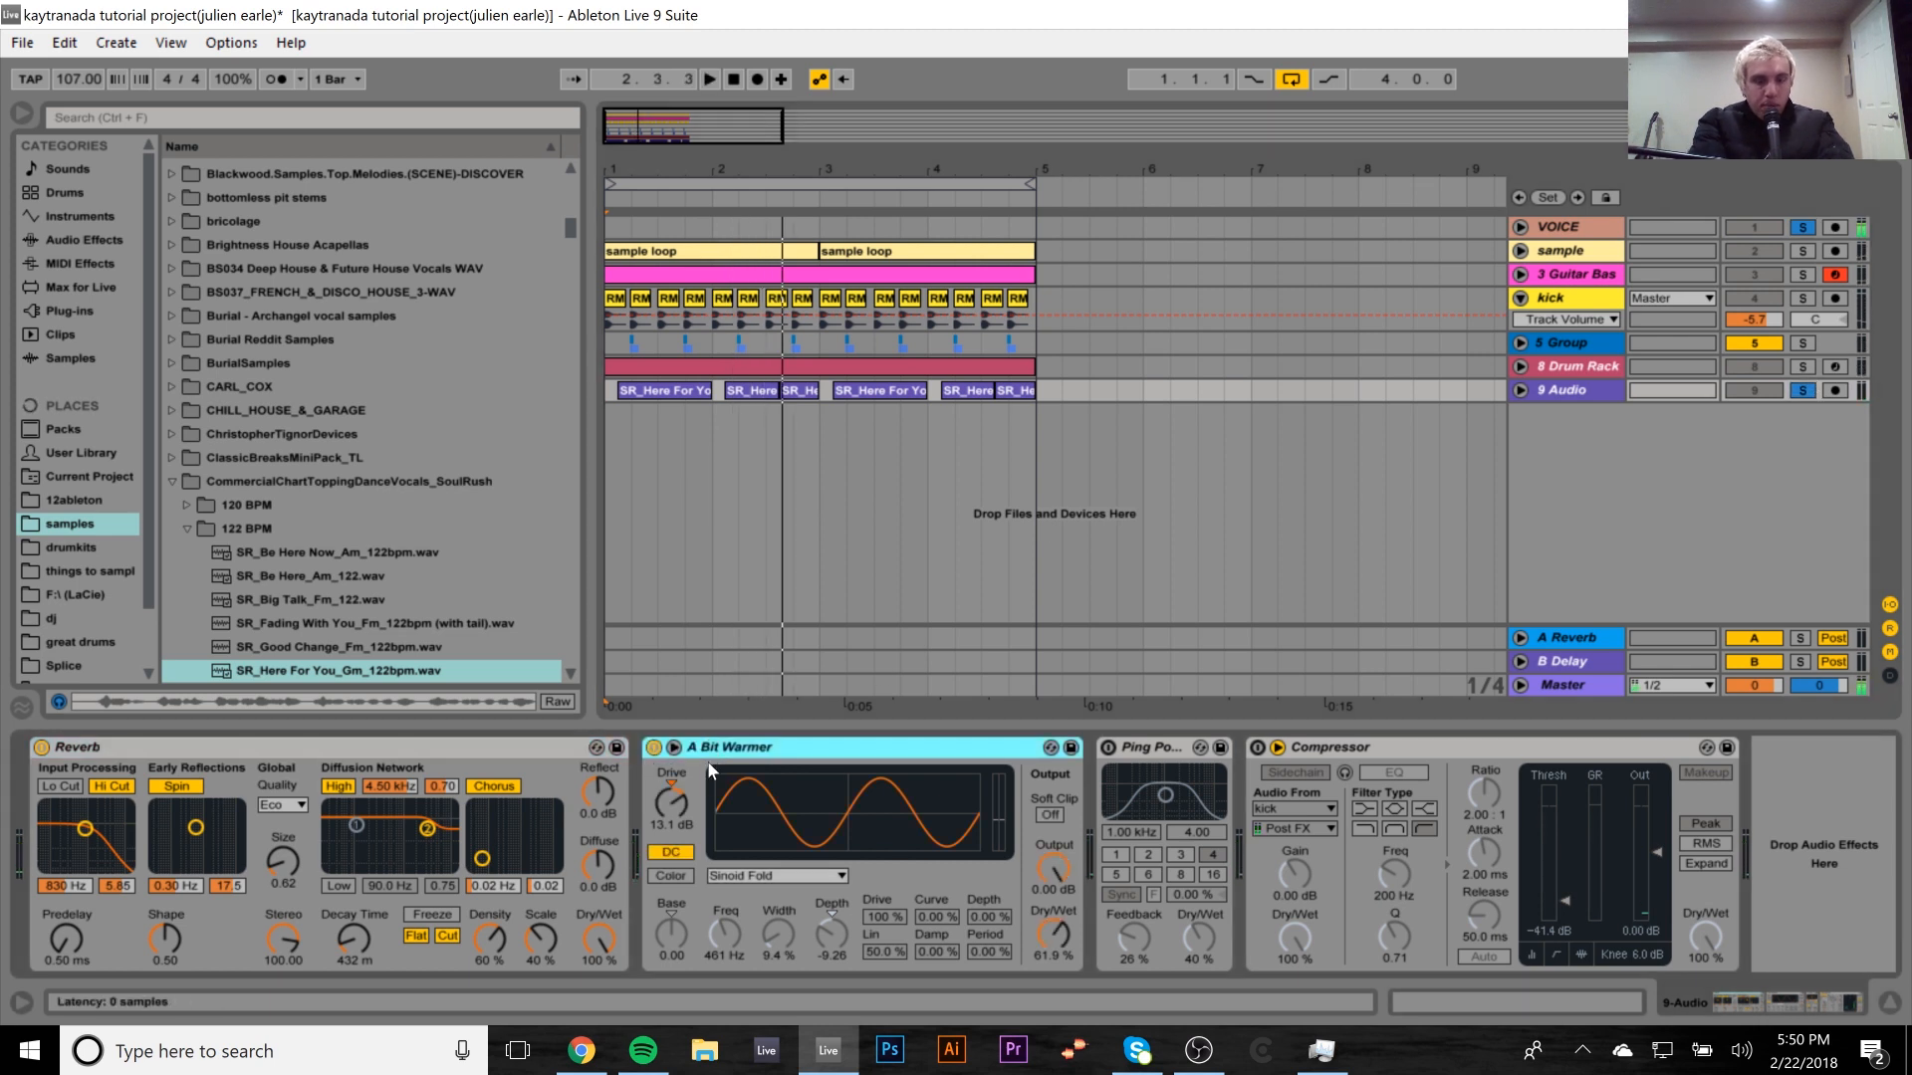
{"action": "left_click", "coordinate": [705, 760]}
{"action": "key", "text": "space"}
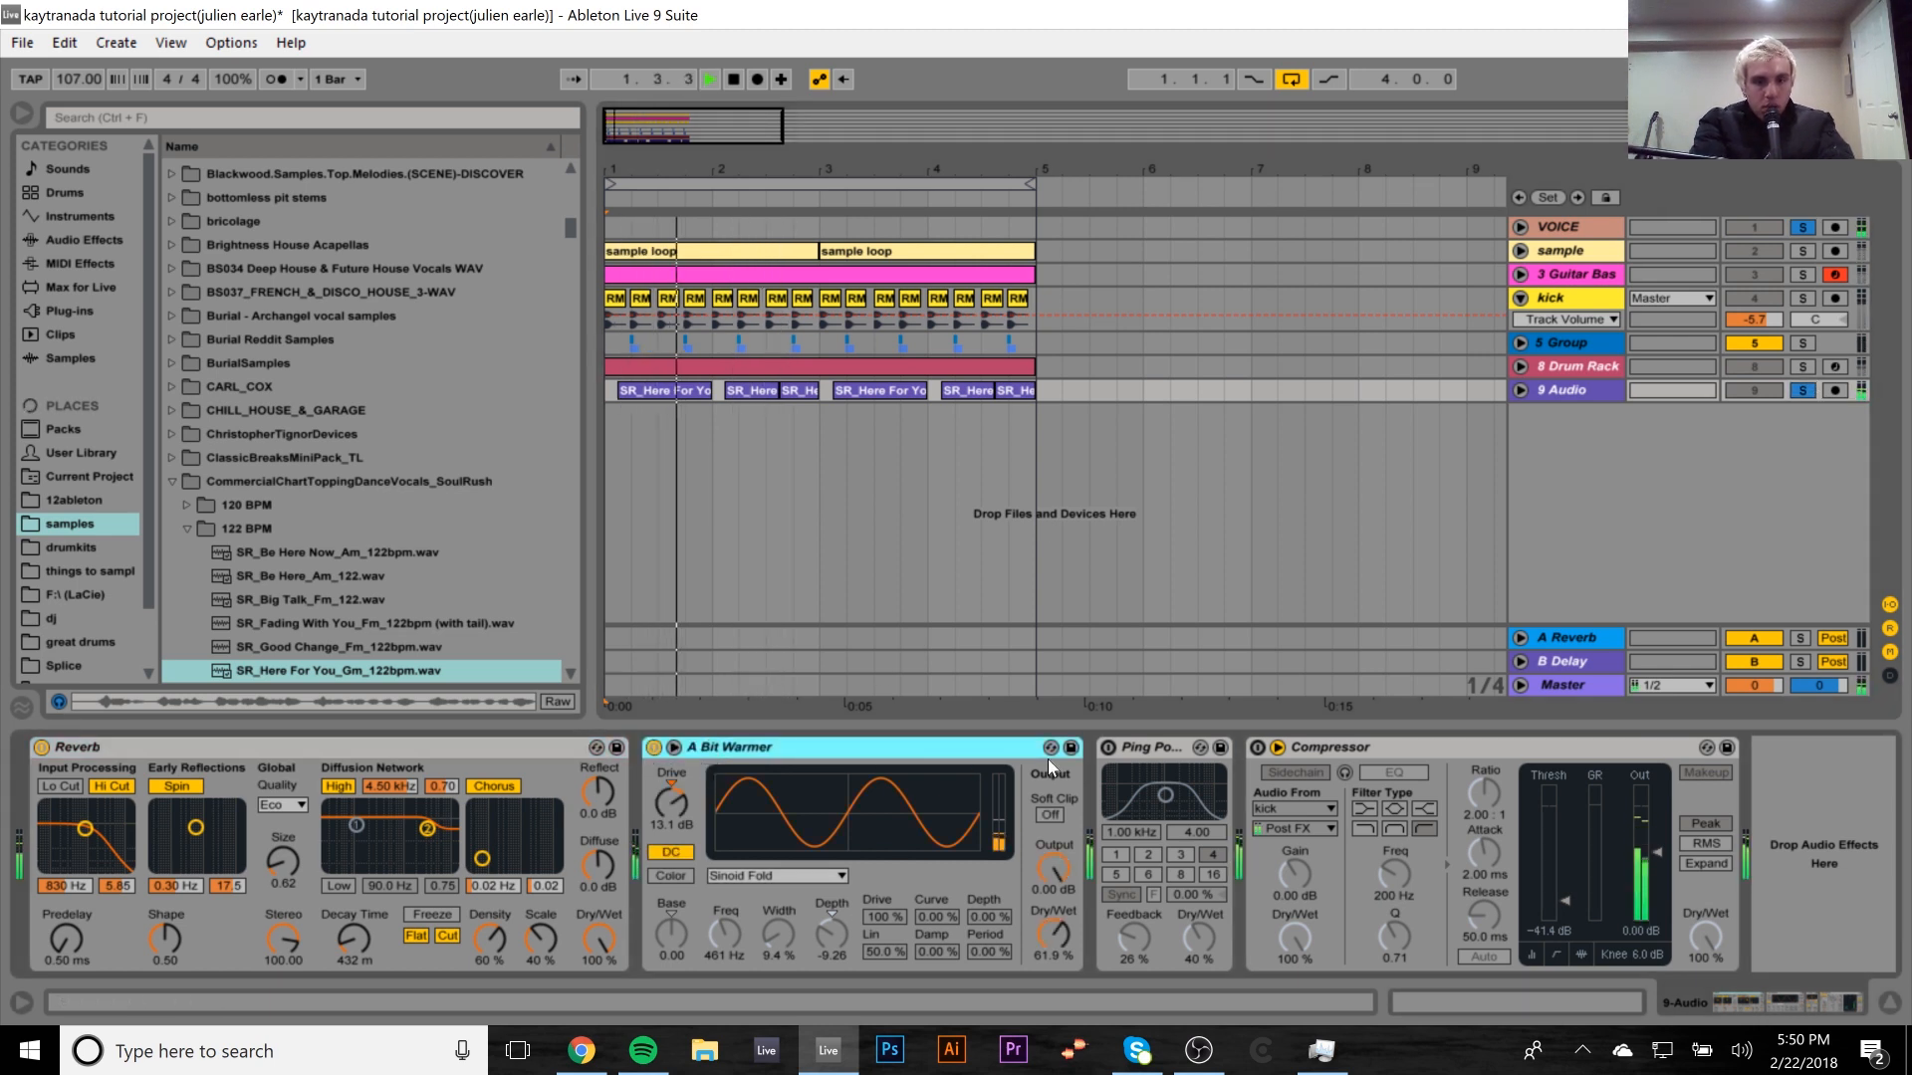
{"action": "key", "text": "space"}
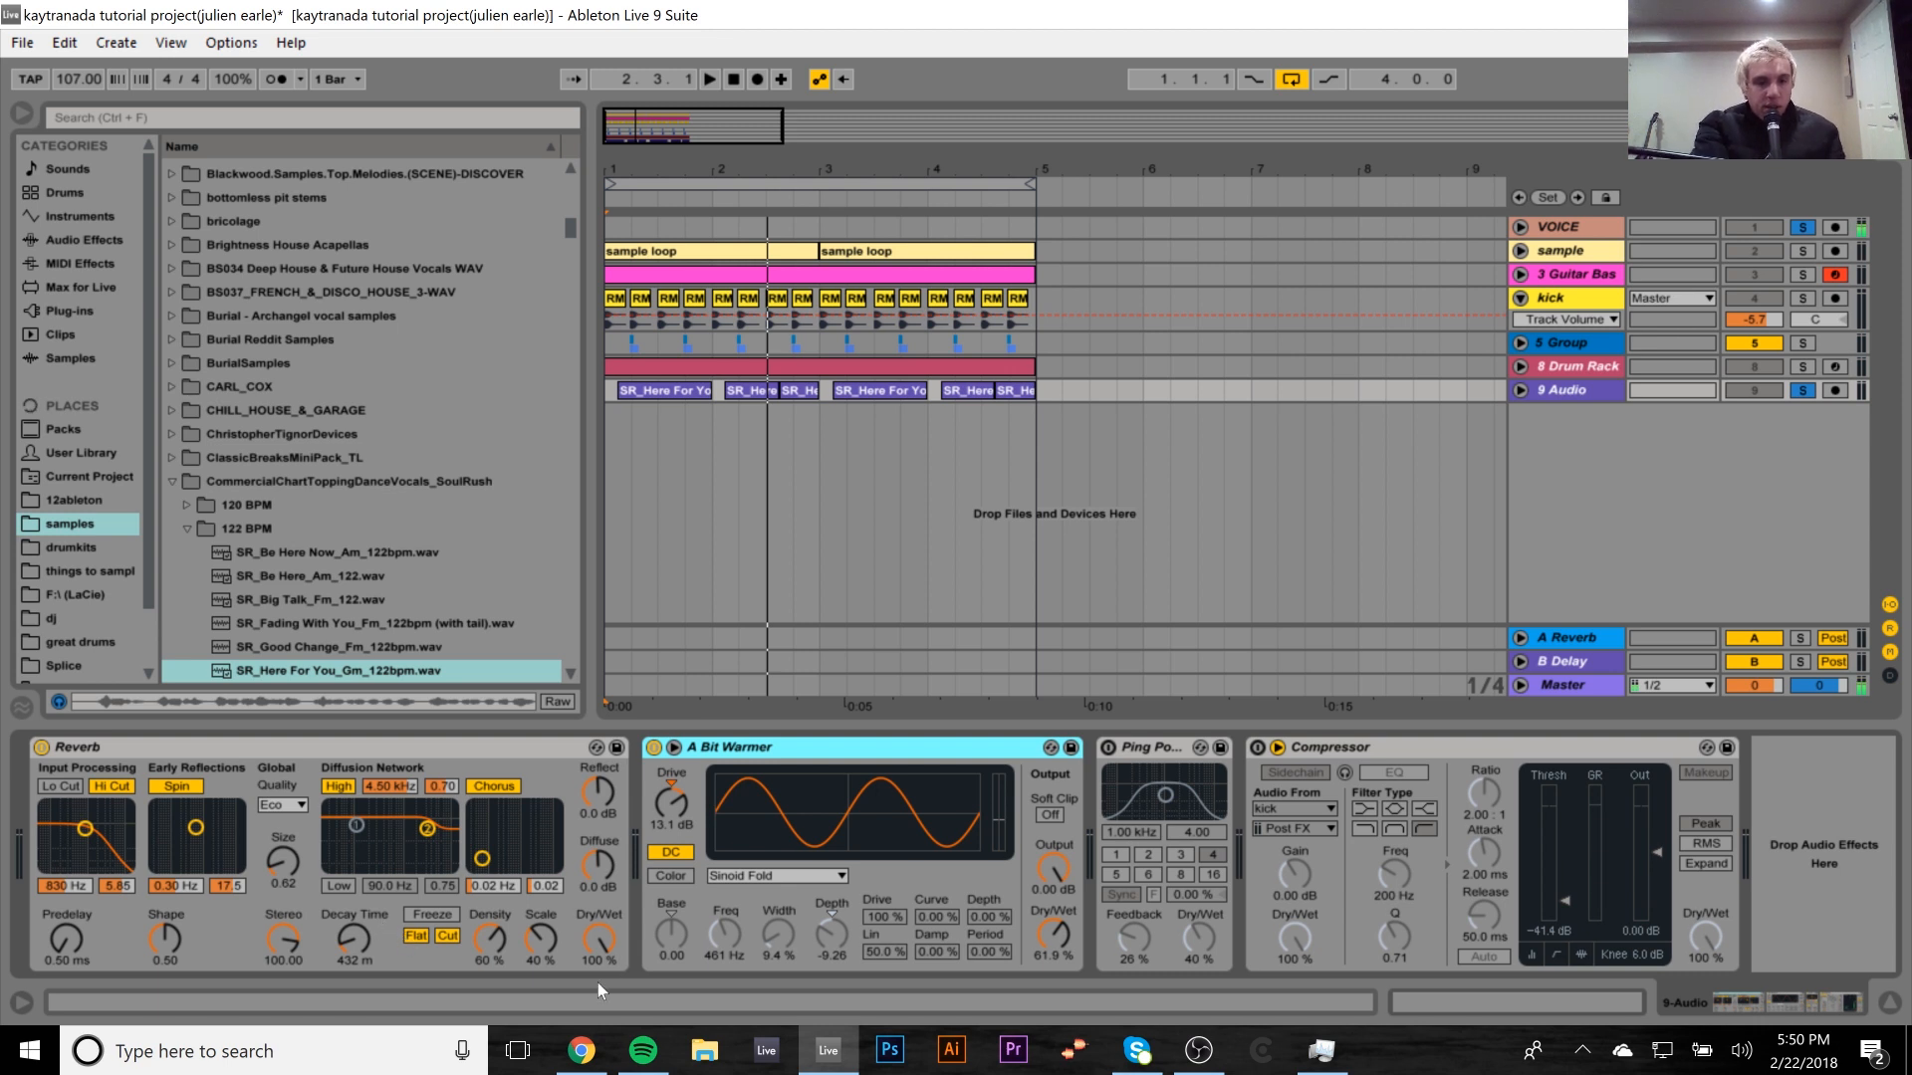
{"action": "key", "text": "space"}
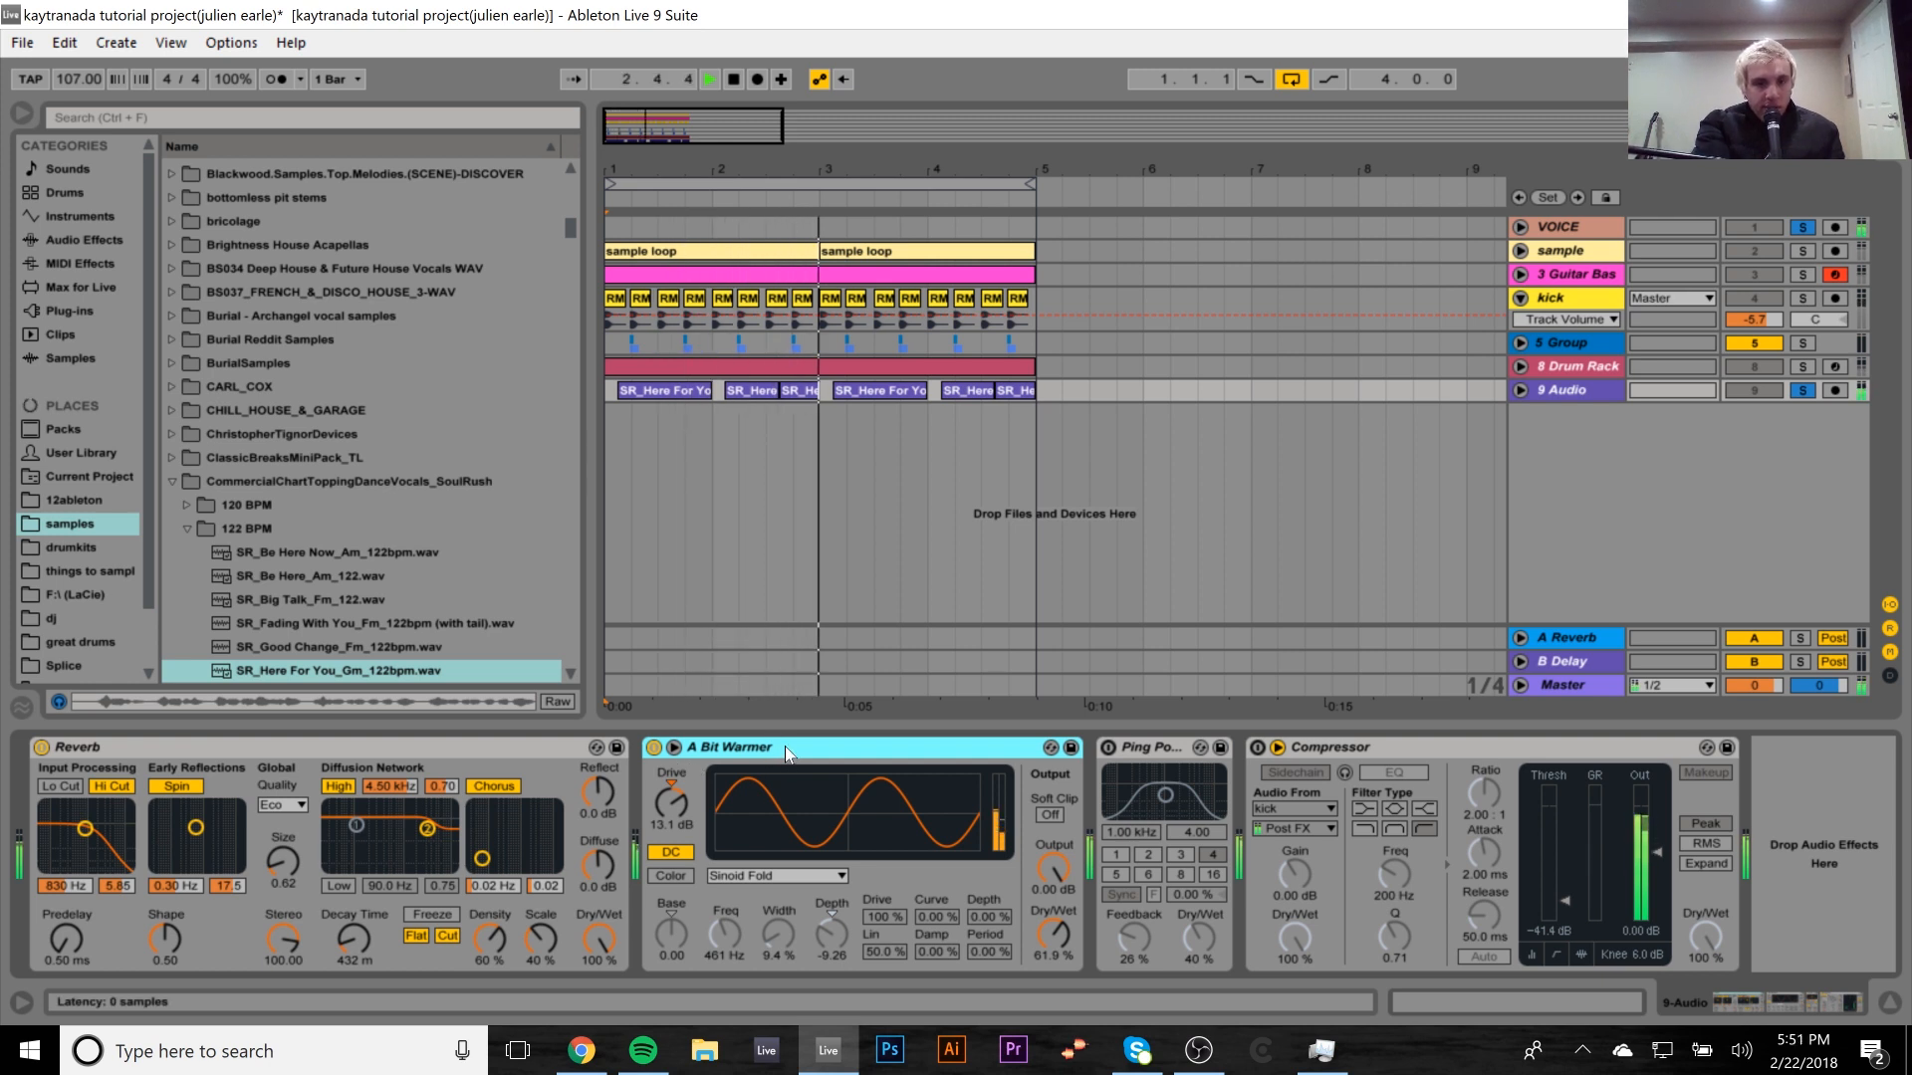
{"action": "key", "text": "space"}
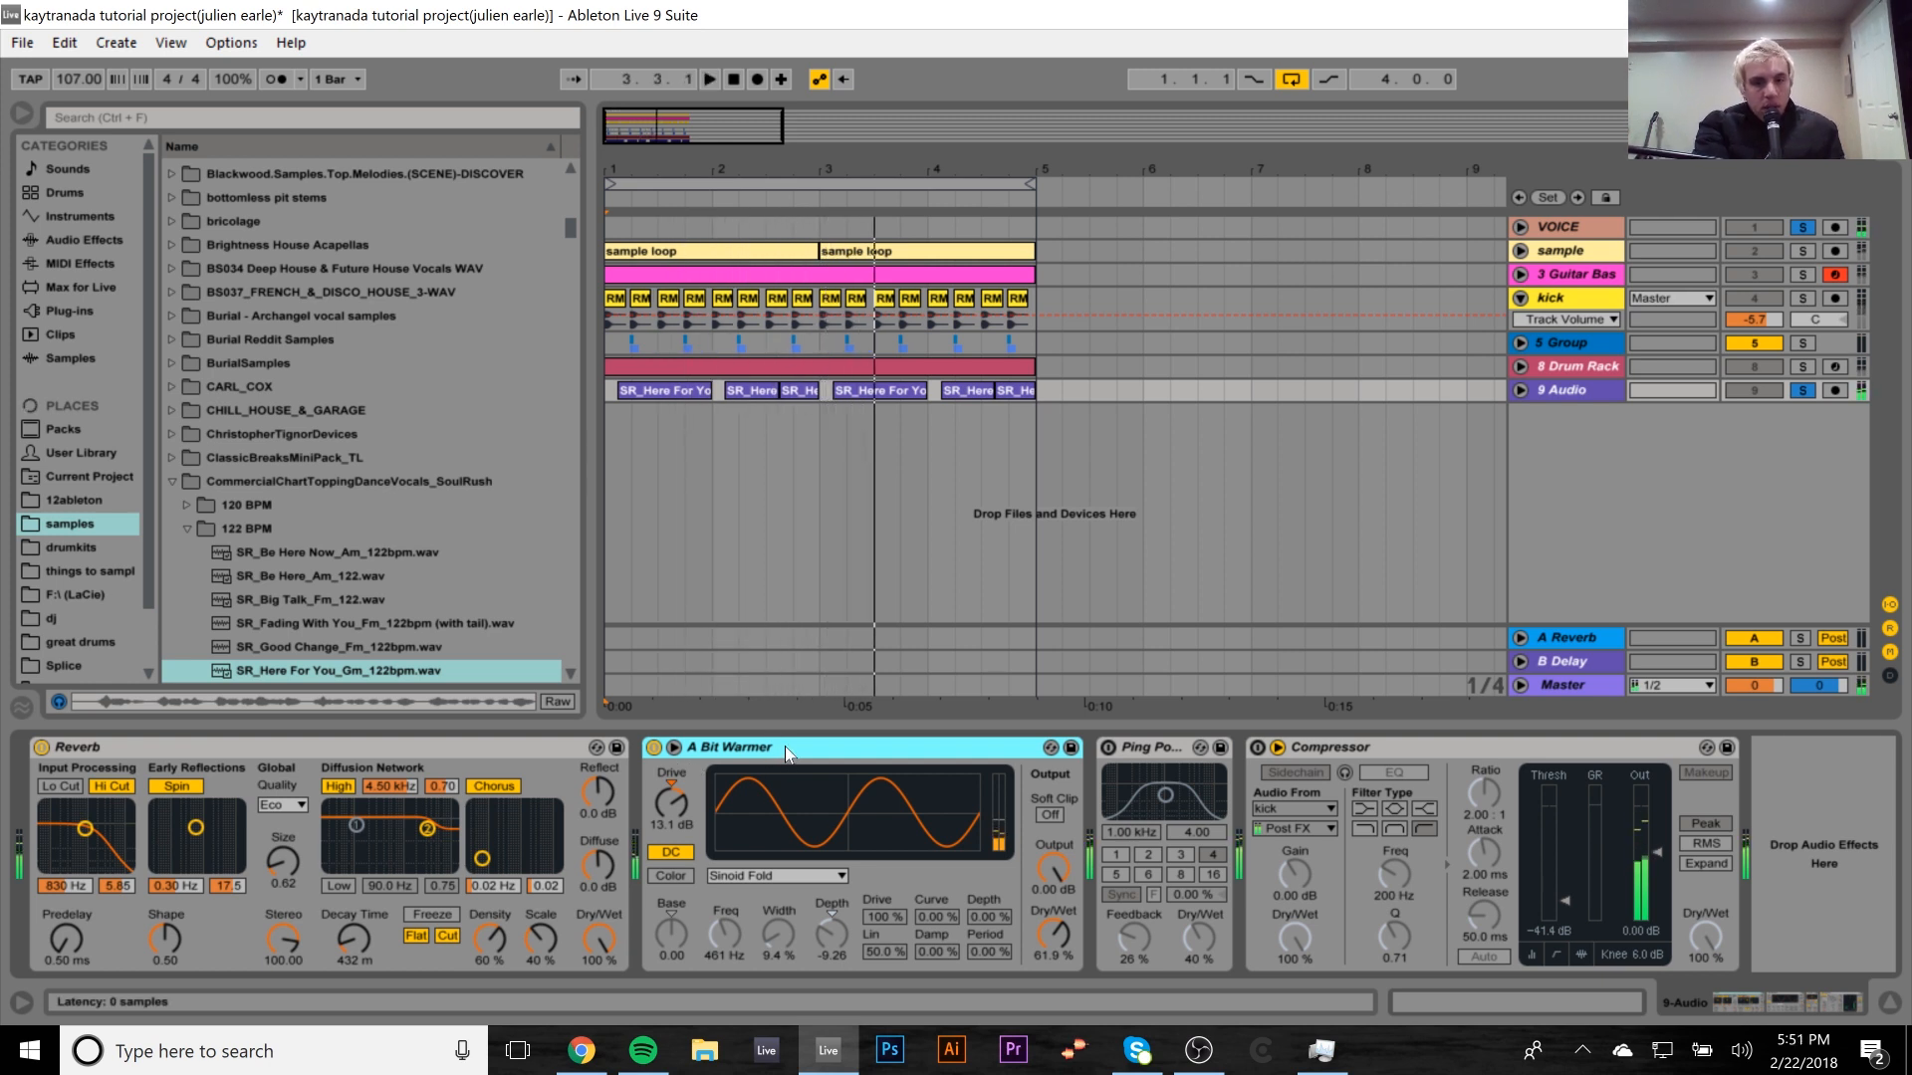
Turn on the Ping Pong Delay on 9 Audio, play the soloed vocals to hear it and stop playback.
{"action": "left_click", "coordinate": [1107, 747]}
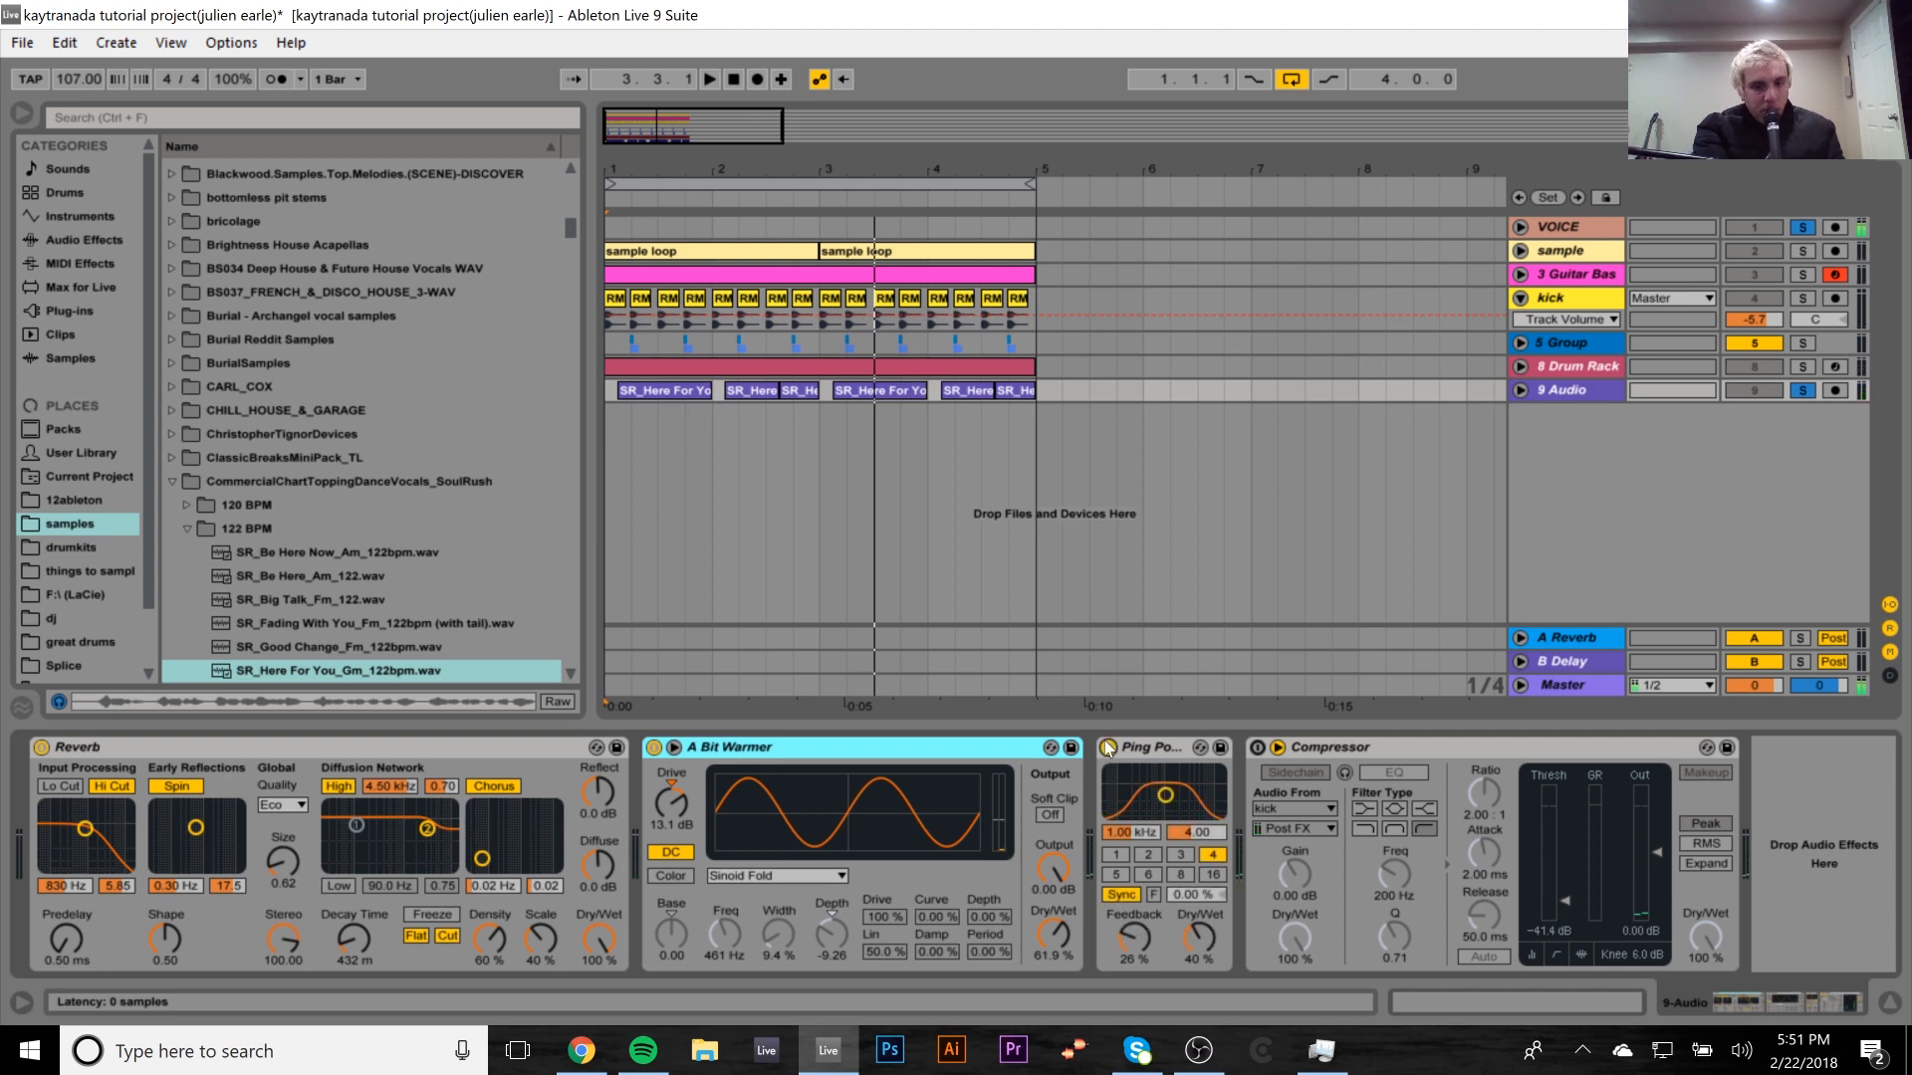
{"action": "key", "text": "space"}
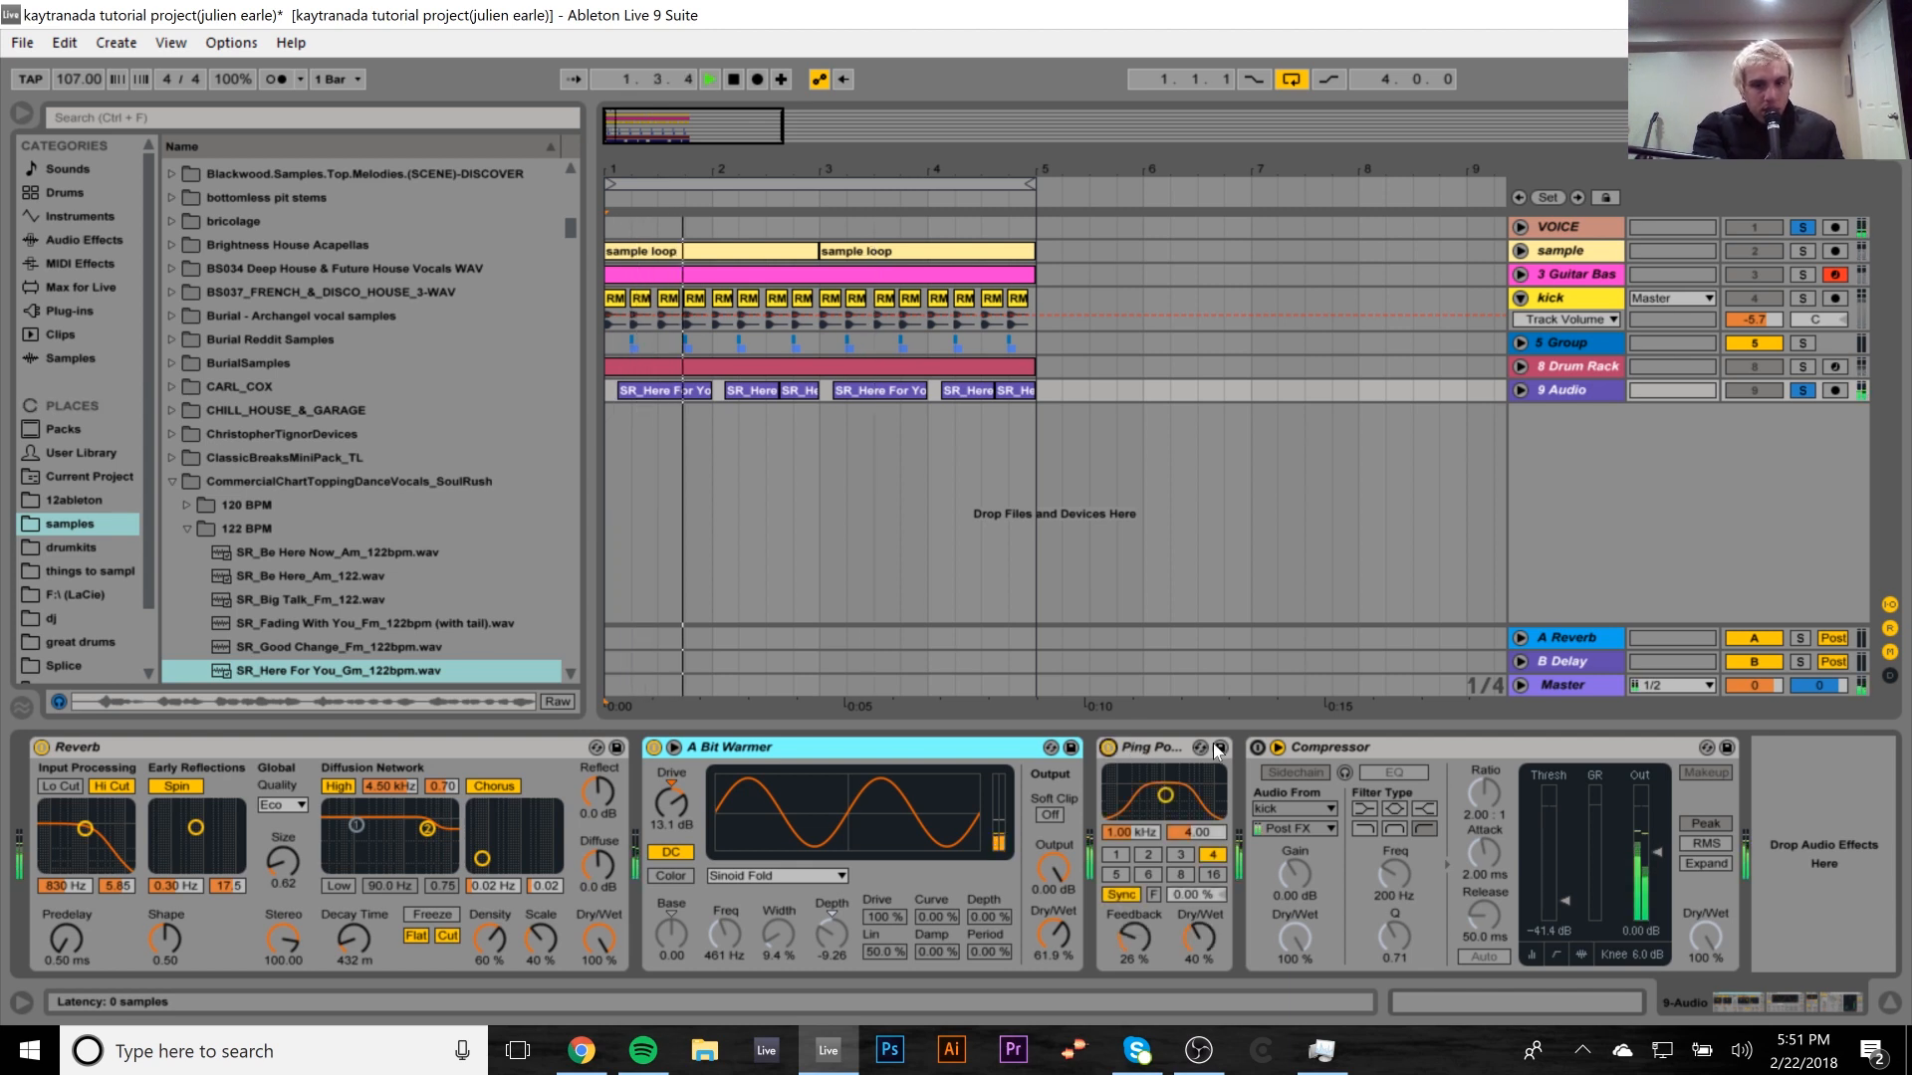
{"action": "key", "text": "space"}
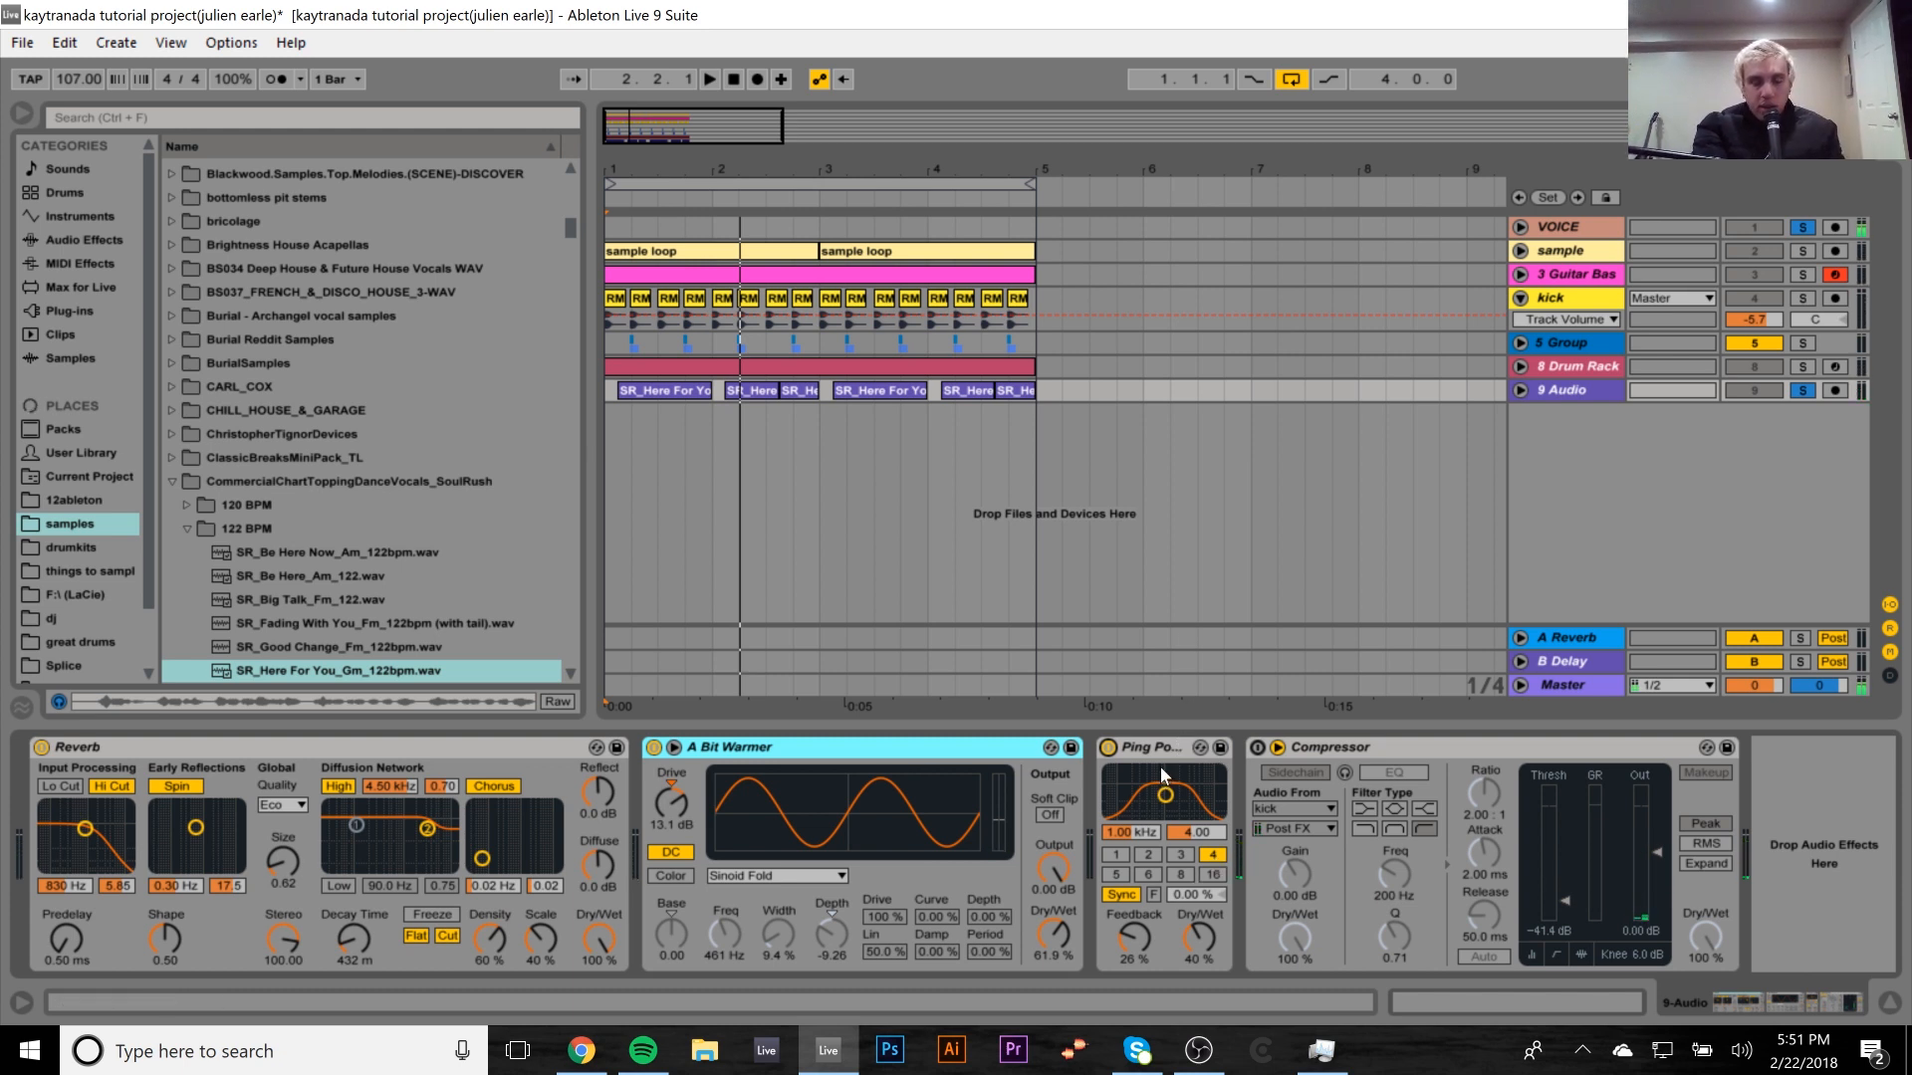
Turn on the kick-sidechained Compressor on 9 Audio, play the vocals with it, and clear the VOICE and 9 Audio solos.
{"action": "left_click", "coordinate": [1258, 748]}
{"action": "key", "text": "space"}
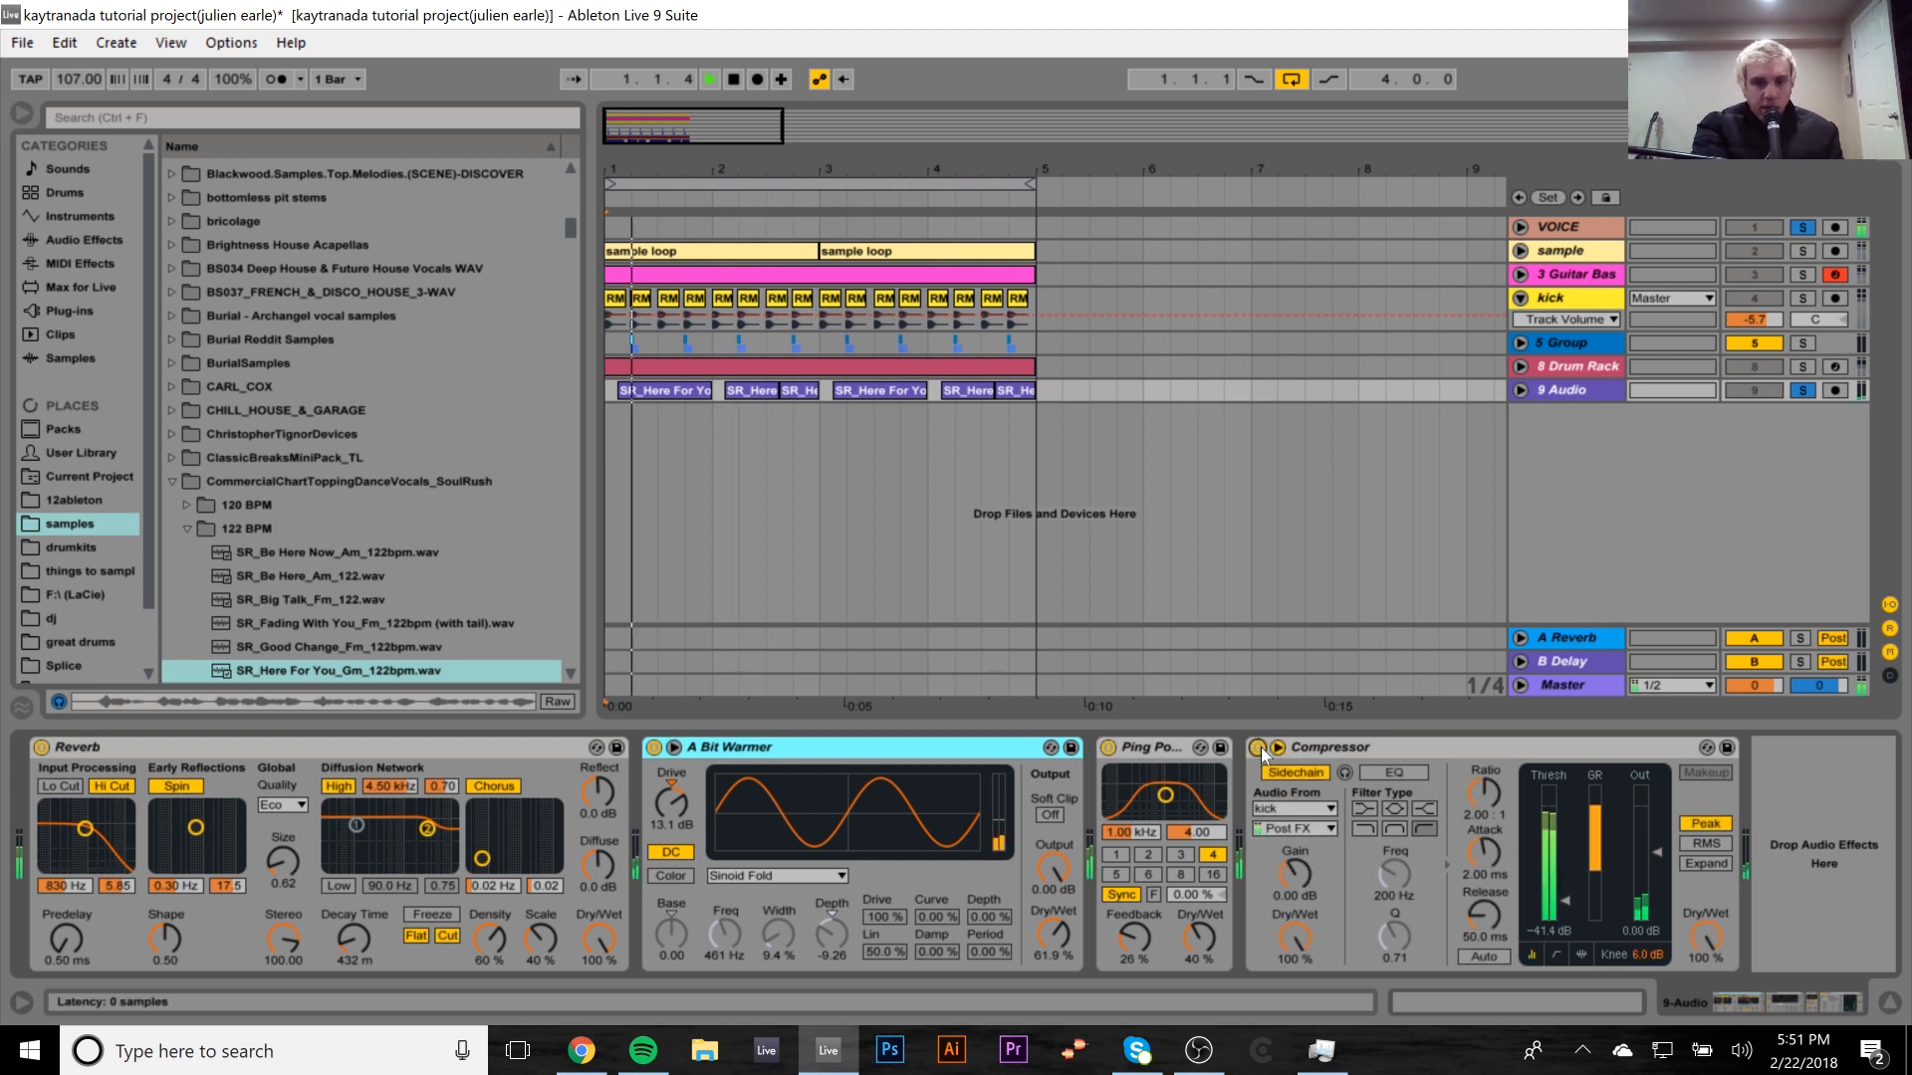
{"action": "left_click", "coordinate": [1803, 392]}
{"action": "left_click", "coordinate": [1570, 389]}
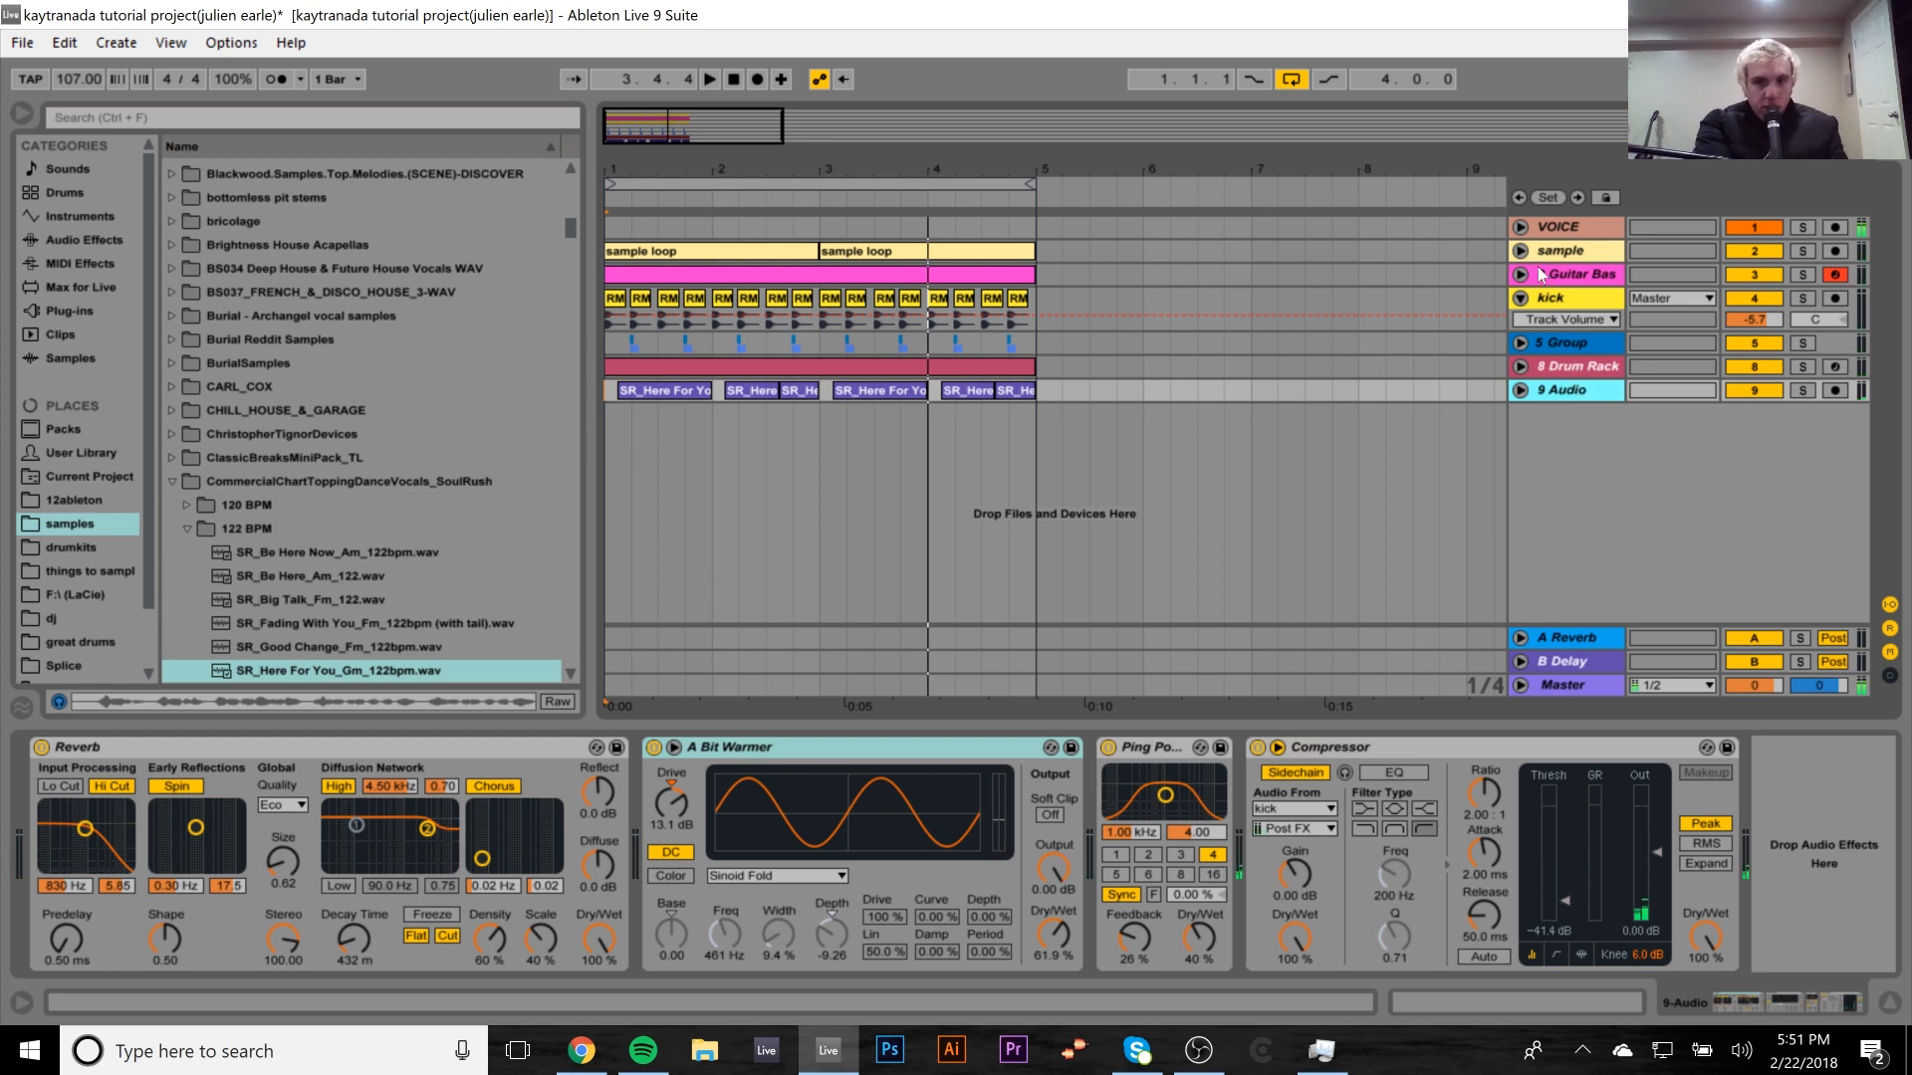
Show the VOICE track's effects, return to 9 Audio and select its vocal clips from bar 1 to bar 5.
{"action": "left_click", "coordinate": [1573, 227]}
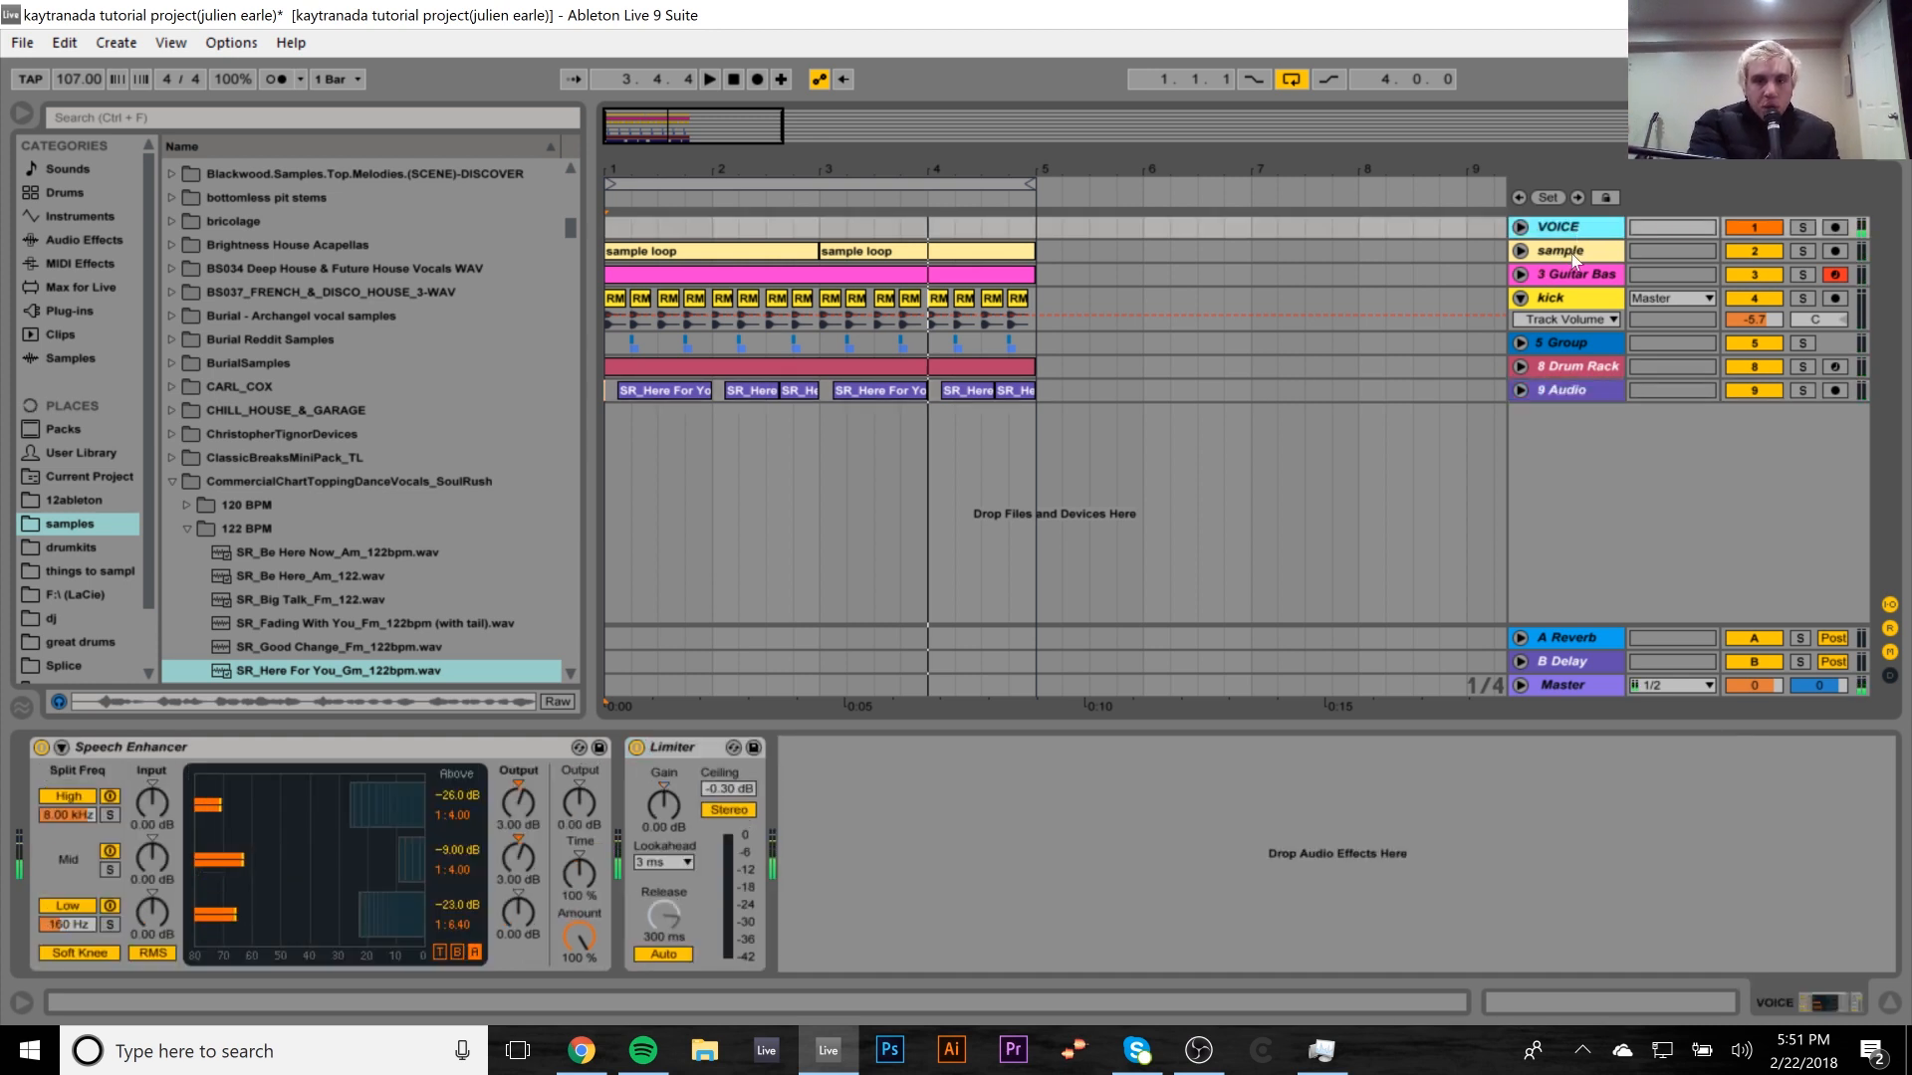
{"action": "left_click", "coordinate": [1553, 394]}
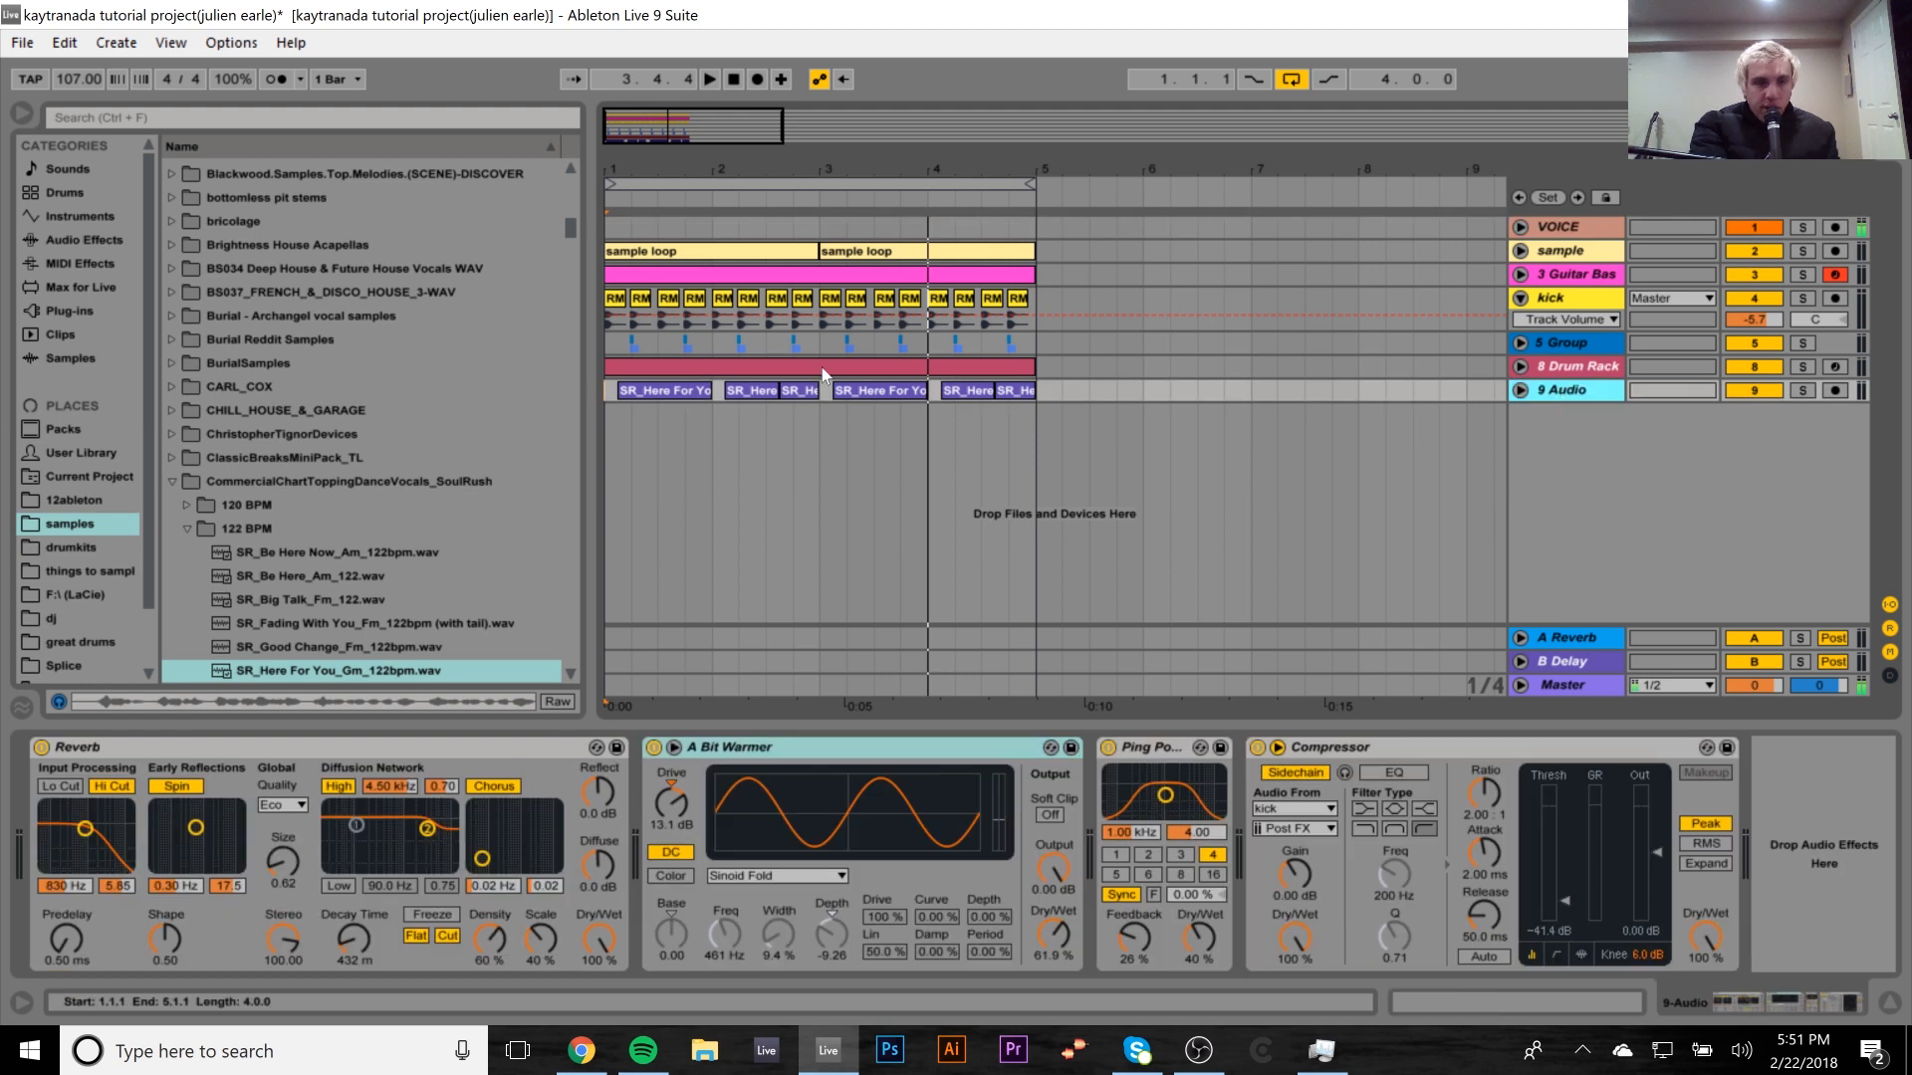
{"action": "left_click_drag", "start_coordinate": [603, 392], "coordinate": [1046, 402]}
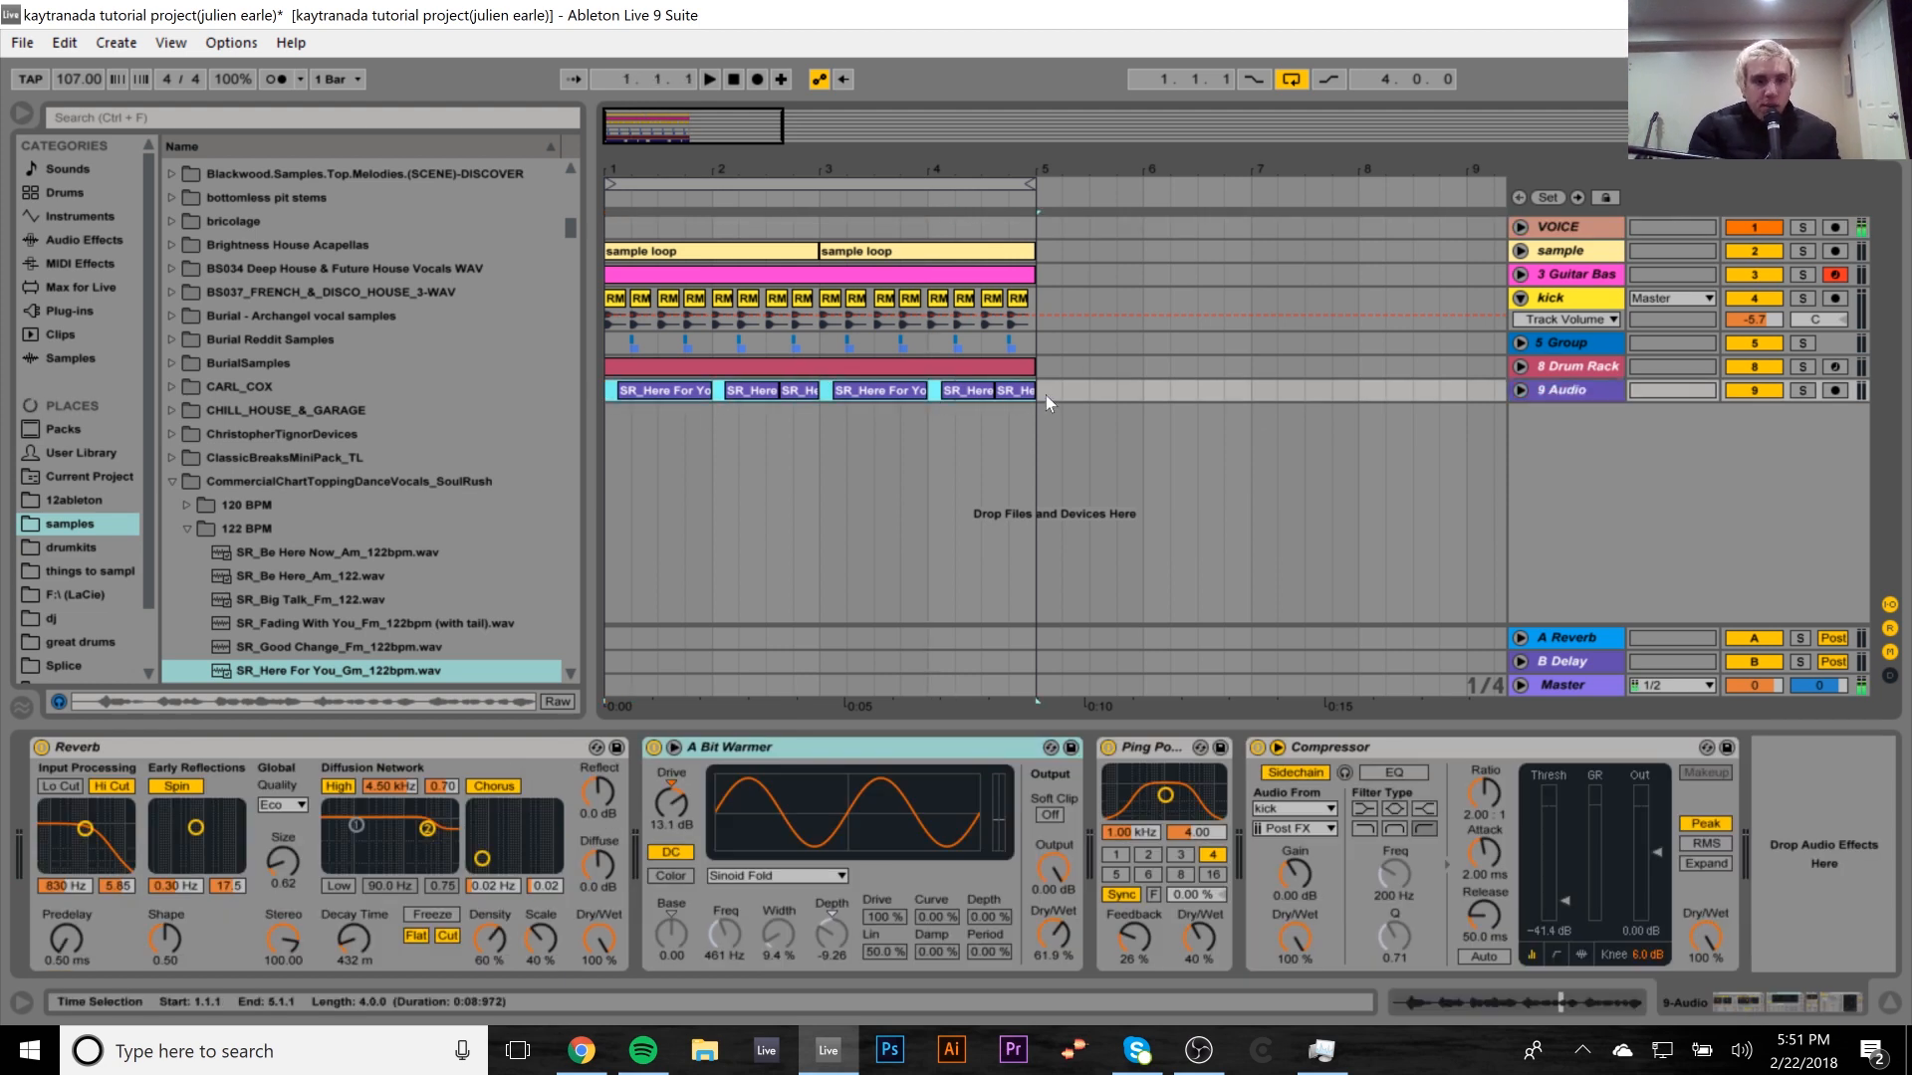